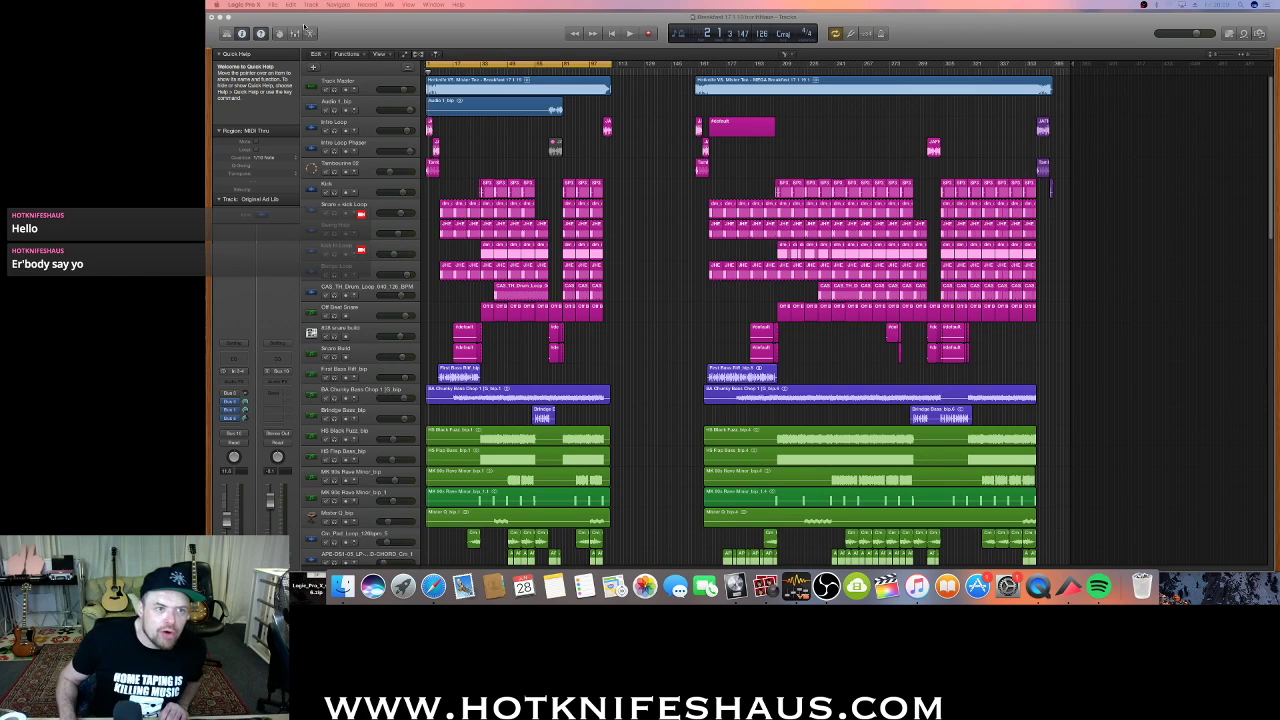
Select the Track Master track and zoom the arrangement in horizontally so both versions of the song fill the workspace
{"action": "left_click", "coordinate": [383, 87]}
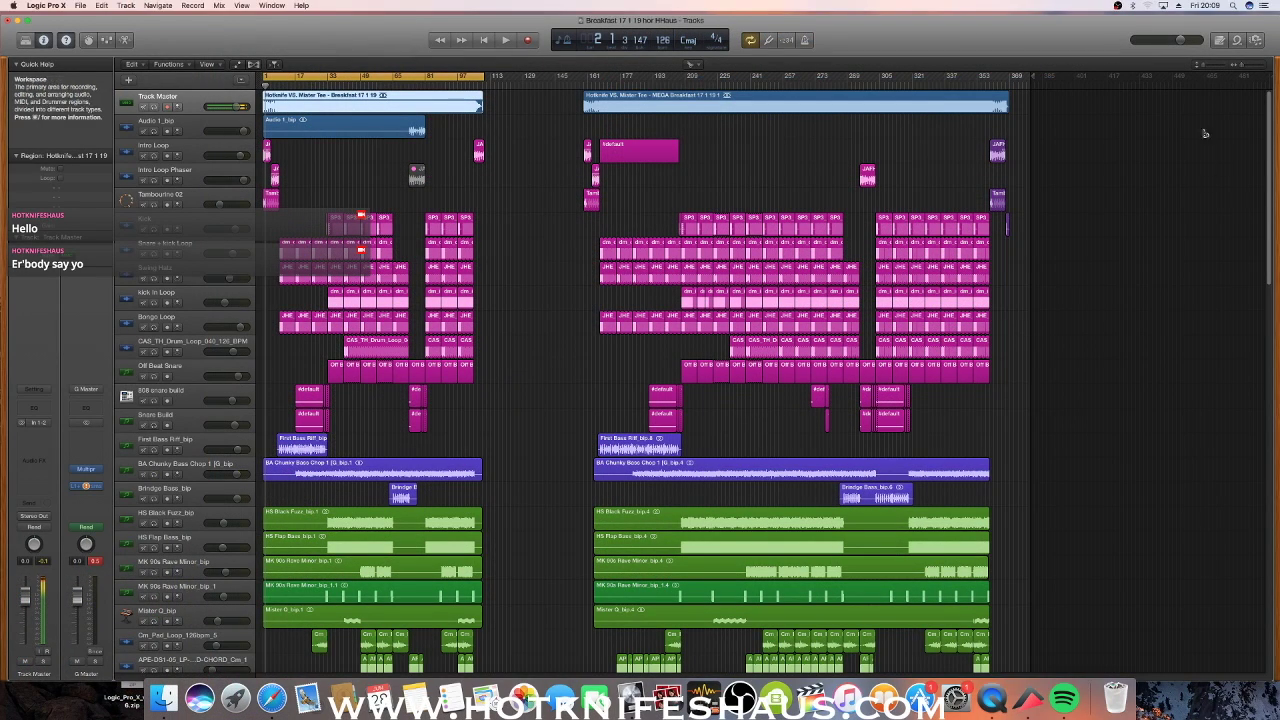
{"action": "mouse_move", "coordinate": [1241, 66]}
{"action": "left_mouse_down"}
{"action": "mouse_move", "coordinate": [1253, 66]}
{"action": "mouse_move", "coordinate": [1212, 66]}
{"action": "mouse_move", "coordinate": [1224, 66]}
{"action": "left_mouse_up"}
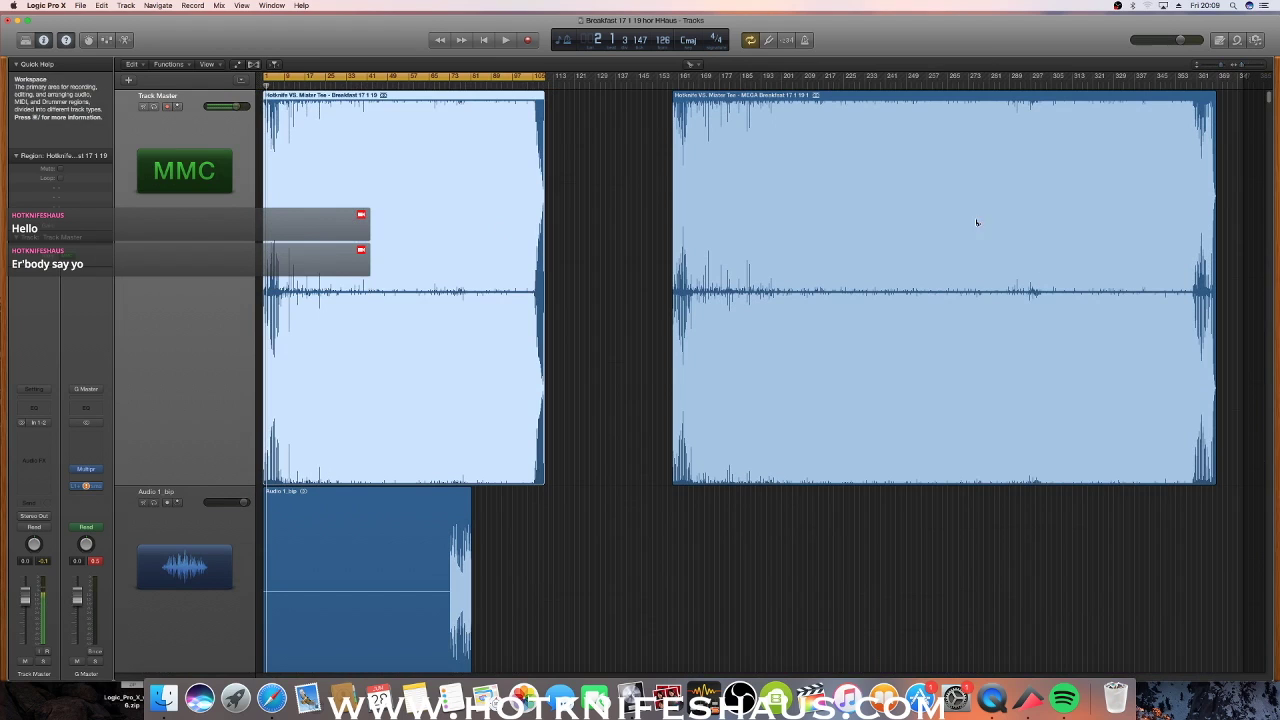
{"action": "left_click_drag", "start_coordinate": [1221, 66], "coordinate": [1202, 66]}
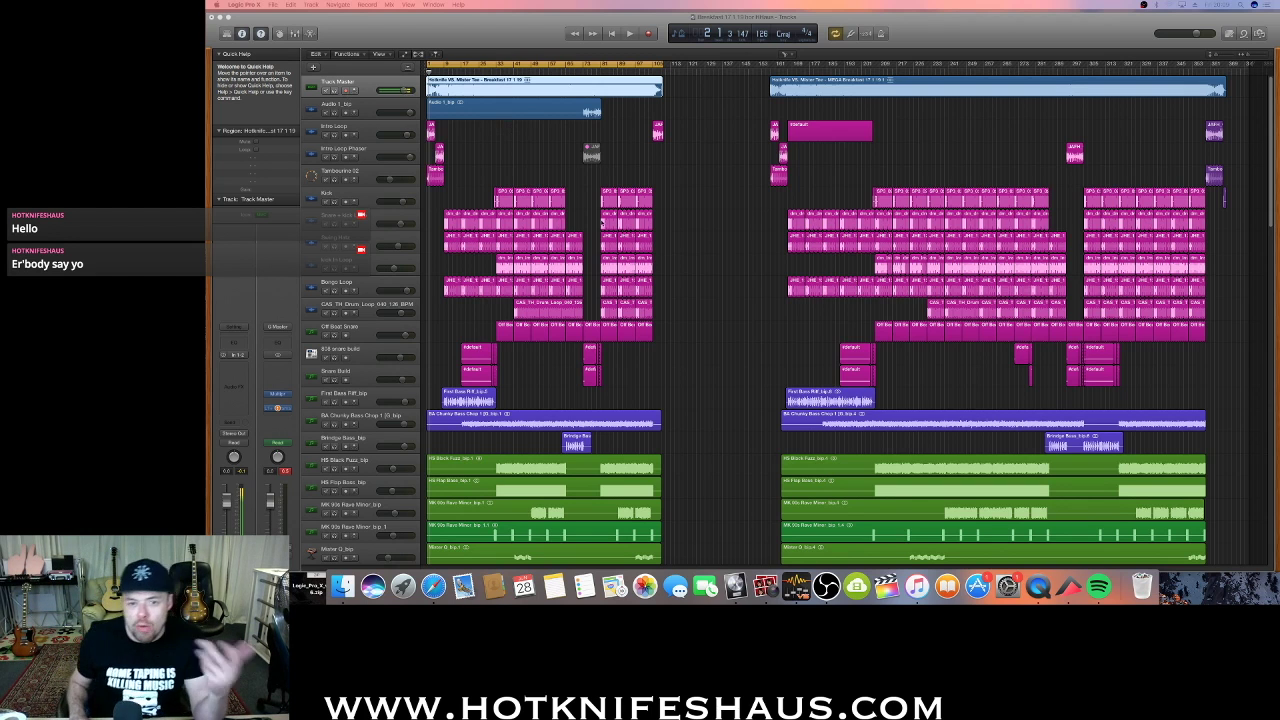
{"action": "scroll", "coordinate": [589, 211], "scroll_direction": "down", "scroll_amount": 5}
{"action": "scroll", "coordinate": [592, 213], "scroll_direction": "up", "scroll_amount": 5}
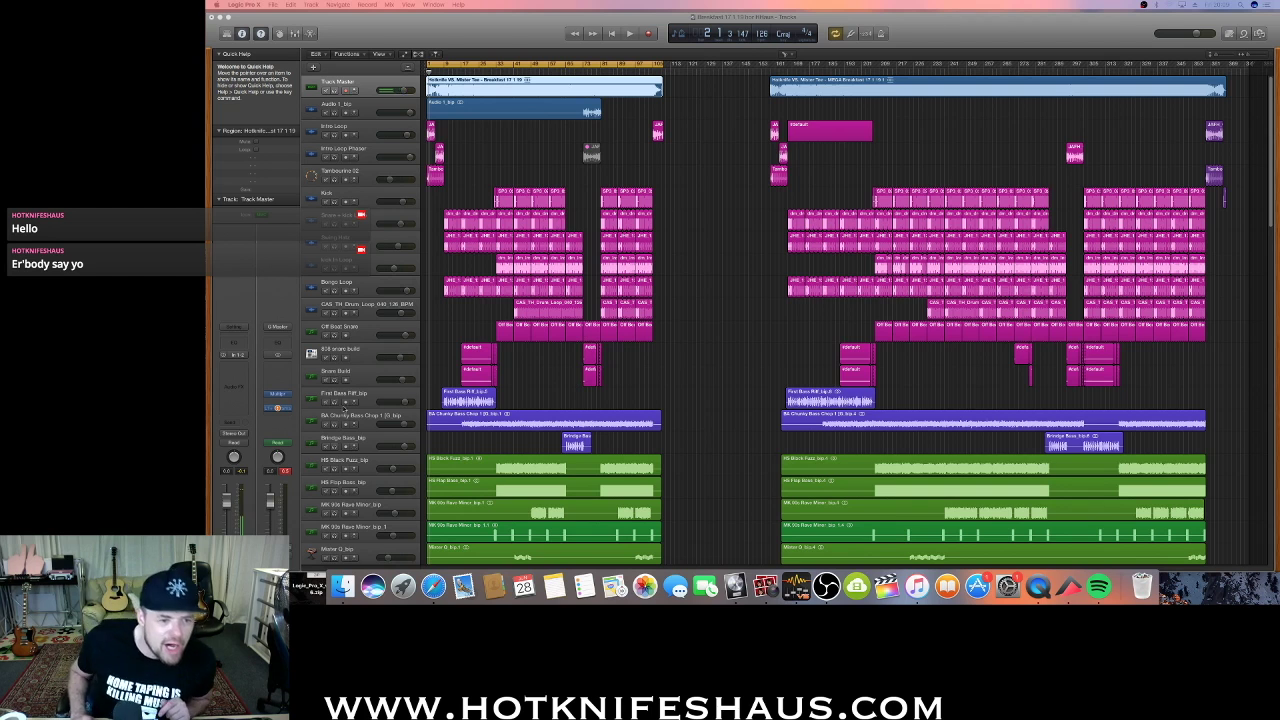
Go through the bass and synth tracks one by one, from First Bass Riff down to MK 90s Rave Minor
{"action": "left_click", "coordinate": [363, 402]}
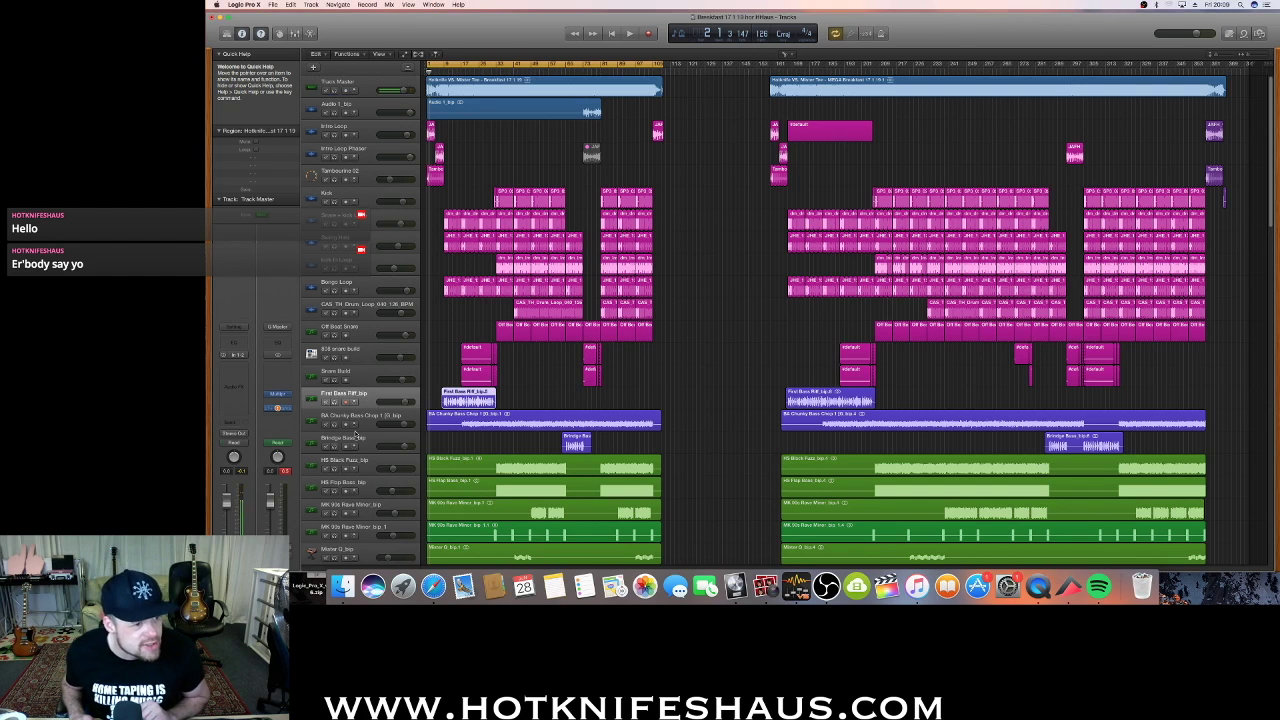
{"action": "left_click", "coordinate": [476, 423]}
{"action": "scroll", "coordinate": [476, 424], "scroll_direction": "down", "scroll_amount": 2}
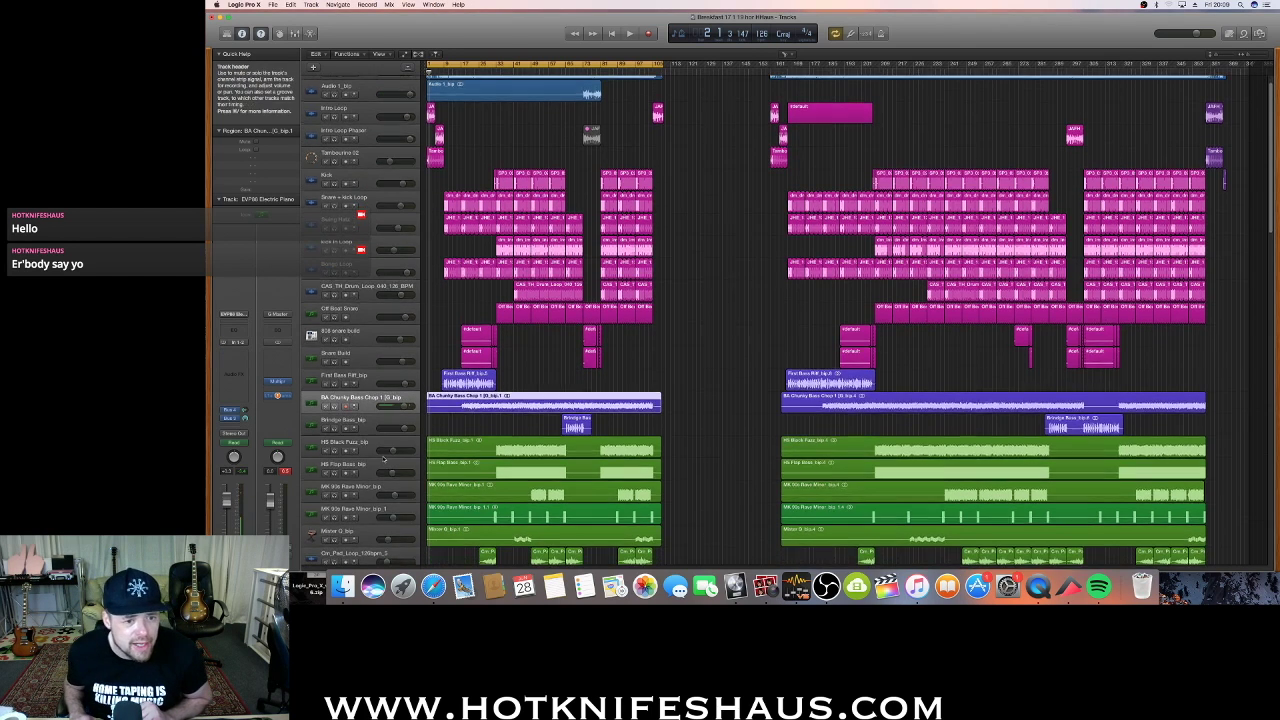
{"action": "left_click", "coordinate": [360, 430]}
{"action": "left_click", "coordinate": [370, 449]}
{"action": "left_click", "coordinate": [372, 471]}
{"action": "scroll", "coordinate": [414, 483], "scroll_direction": "down", "scroll_amount": 5}
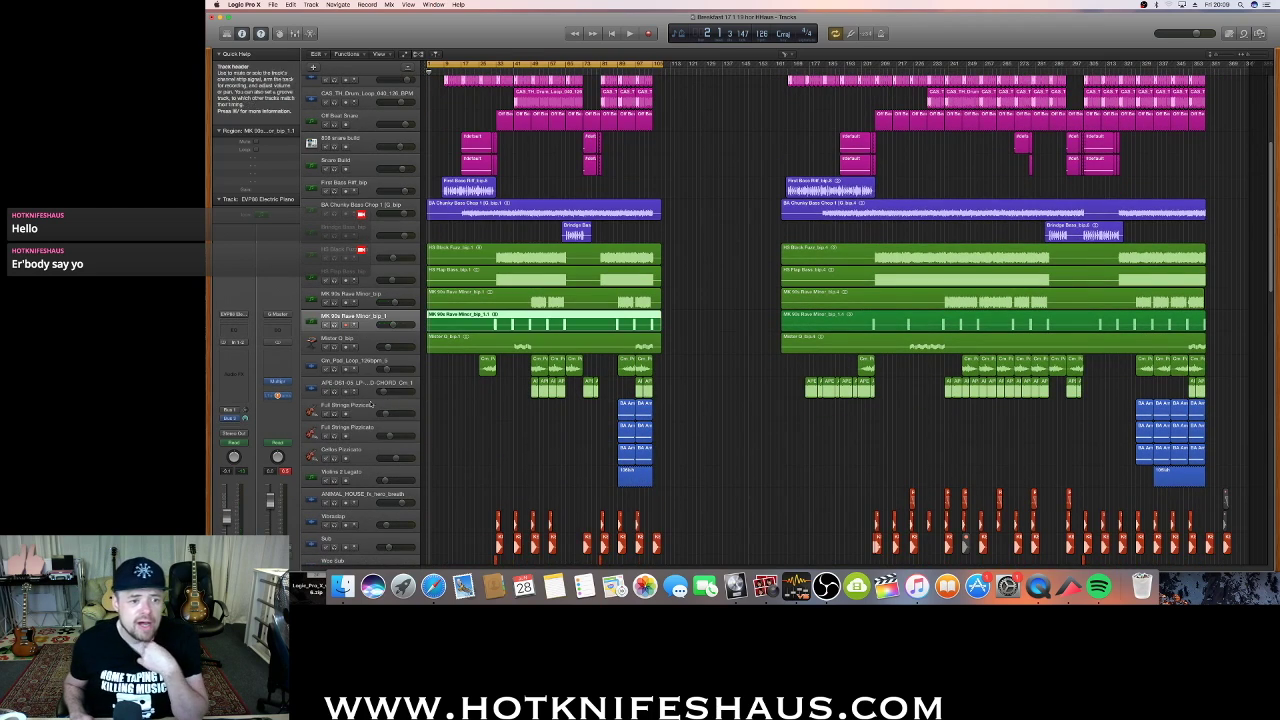
Go through the string tracks, from Full Strings Pizzicato down to Violins 2 Legato, and return to the start of the track list
{"action": "left_click", "coordinate": [376, 412]}
{"action": "left_click", "coordinate": [372, 434]}
{"action": "left_click", "coordinate": [368, 457]}
{"action": "left_click", "coordinate": [361, 480]}
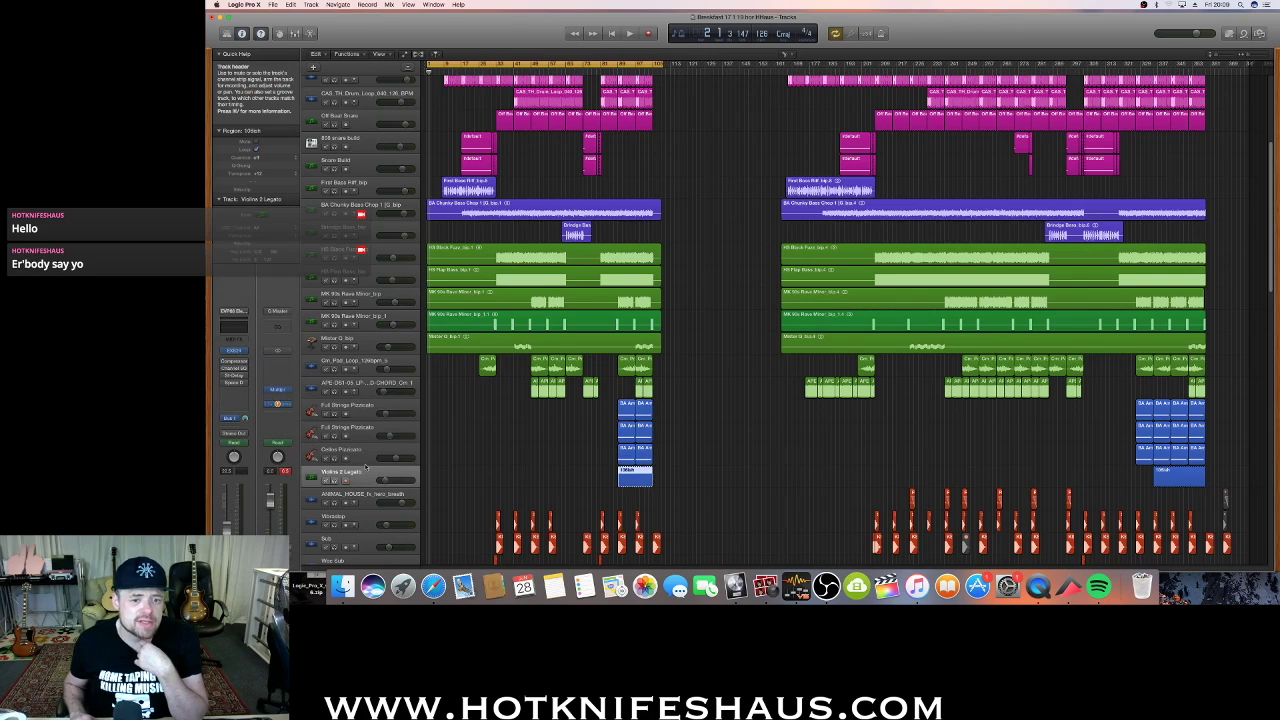
{"action": "scroll", "coordinate": [370, 470], "scroll_direction": "down", "scroll_amount": 2}
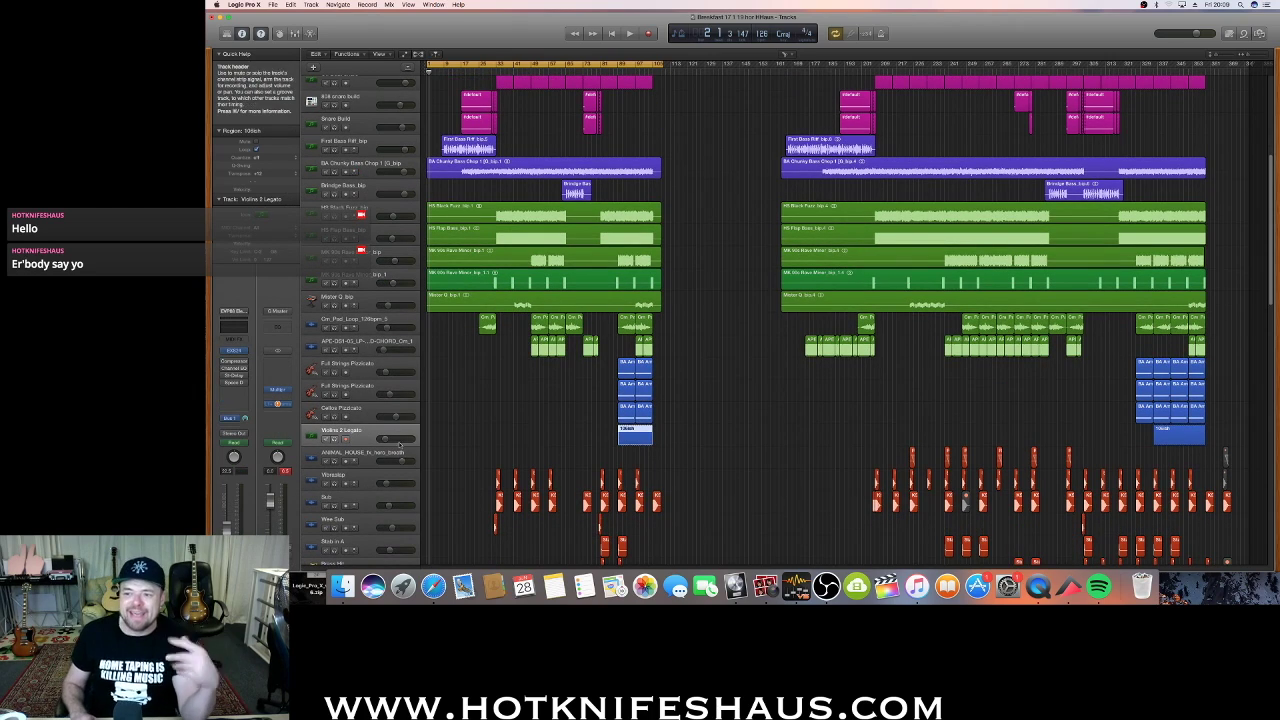
{"action": "scroll", "coordinate": [628, 360], "scroll_direction": "up", "scroll_amount": 8}
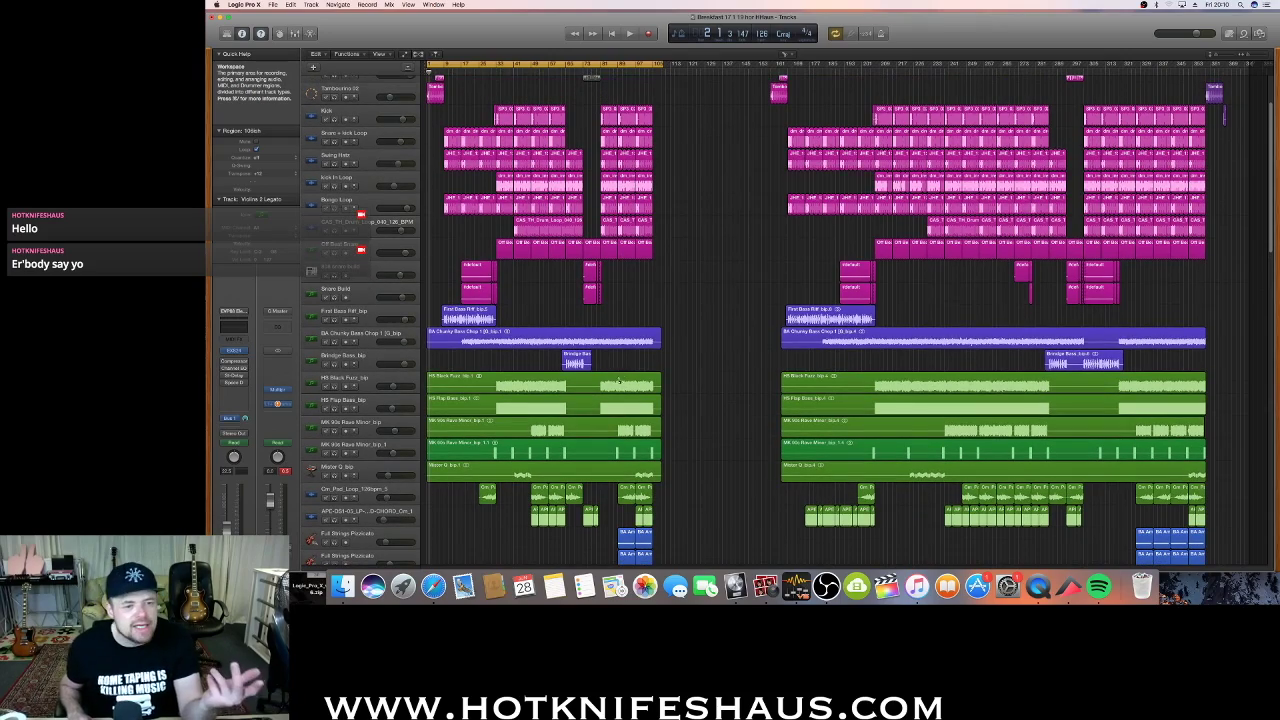
{"action": "scroll", "coordinate": [488, 404], "scroll_direction": "up", "scroll_amount": 1}
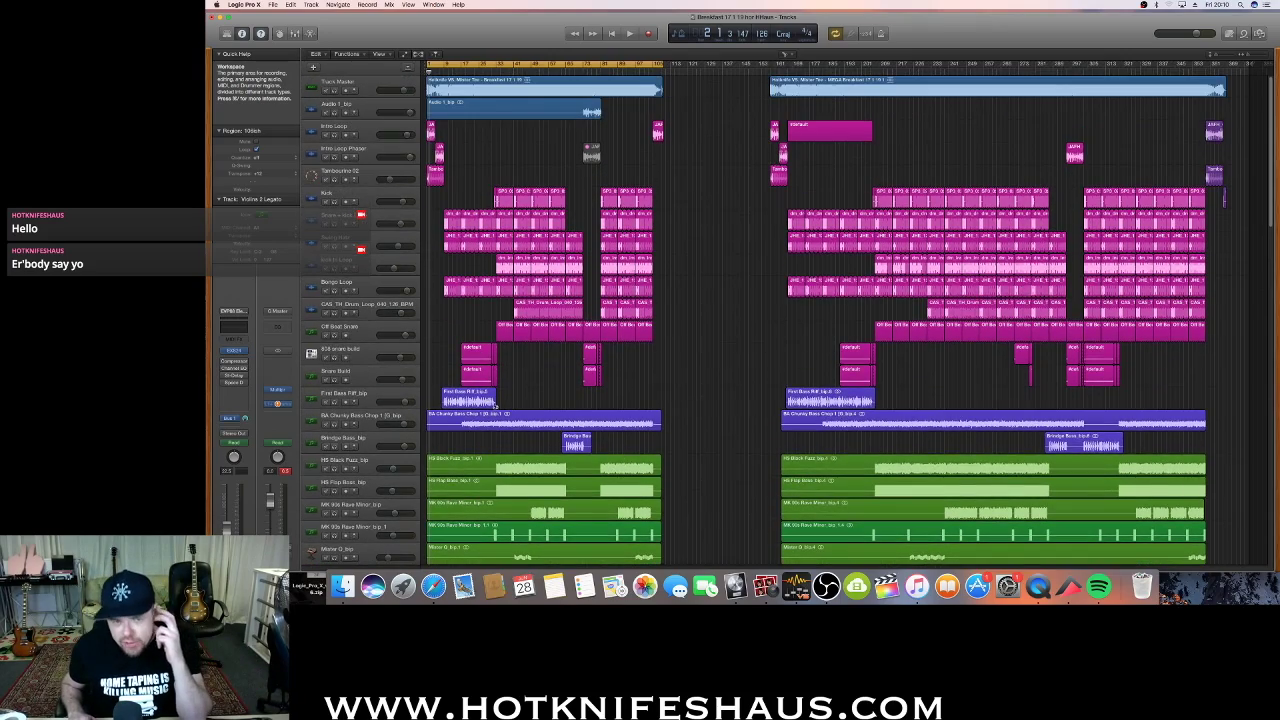
Select the S Chain track near the end of the track list and look across the channel strips in the mixer
{"action": "scroll", "coordinate": [492, 404], "scroll_direction": "down", "scroll_amount": 15}
{"action": "scroll", "coordinate": [494, 406], "scroll_direction": "down", "scroll_amount": 20}
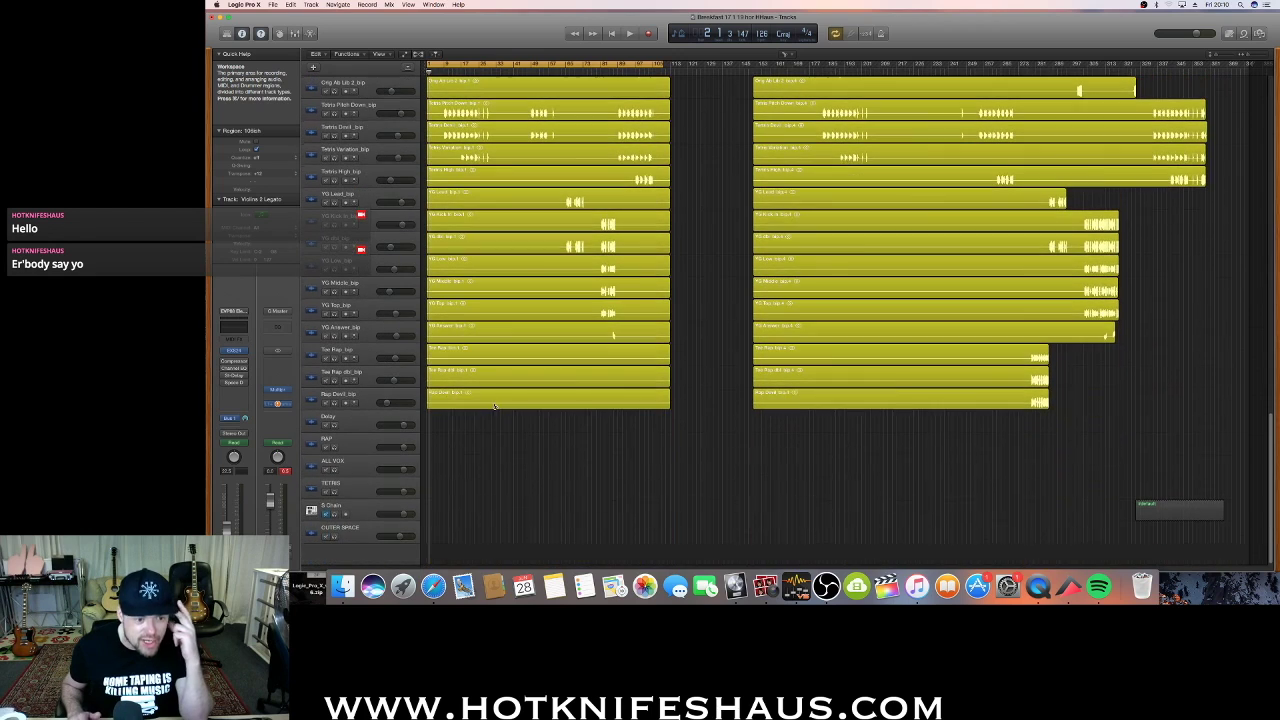
{"action": "left_click", "coordinate": [364, 508]}
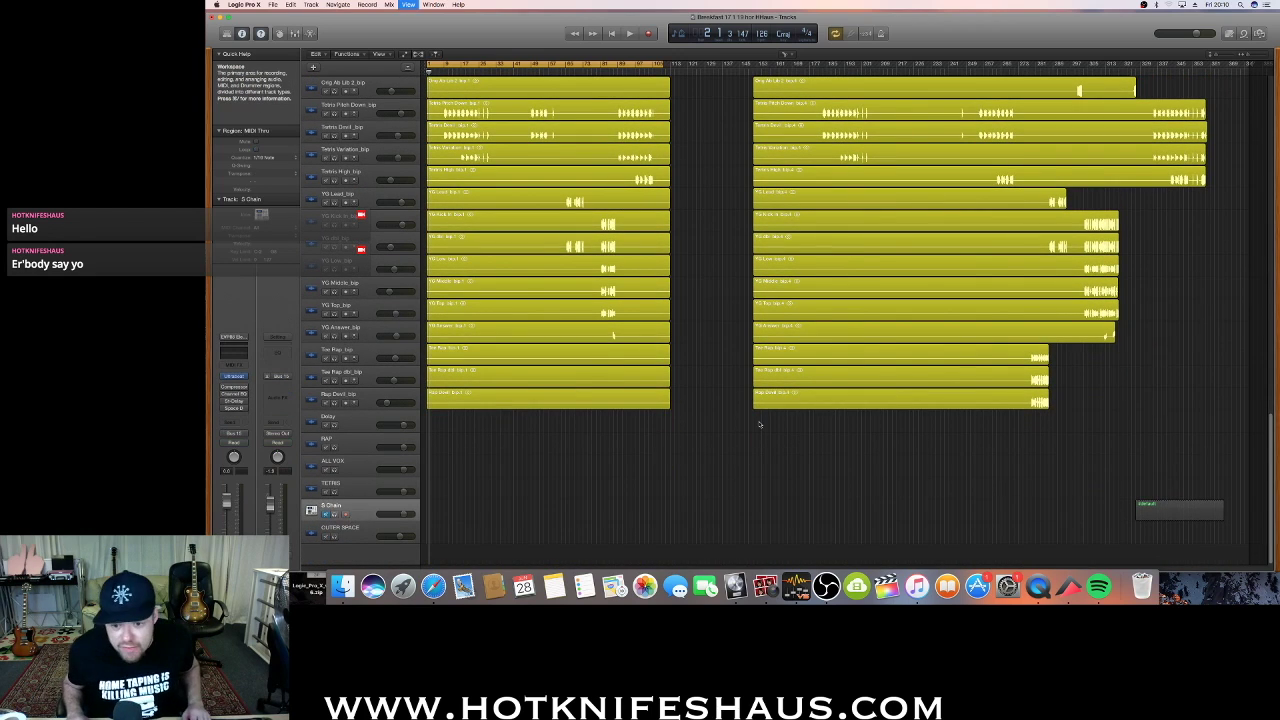
{"action": "key", "text": "x"}
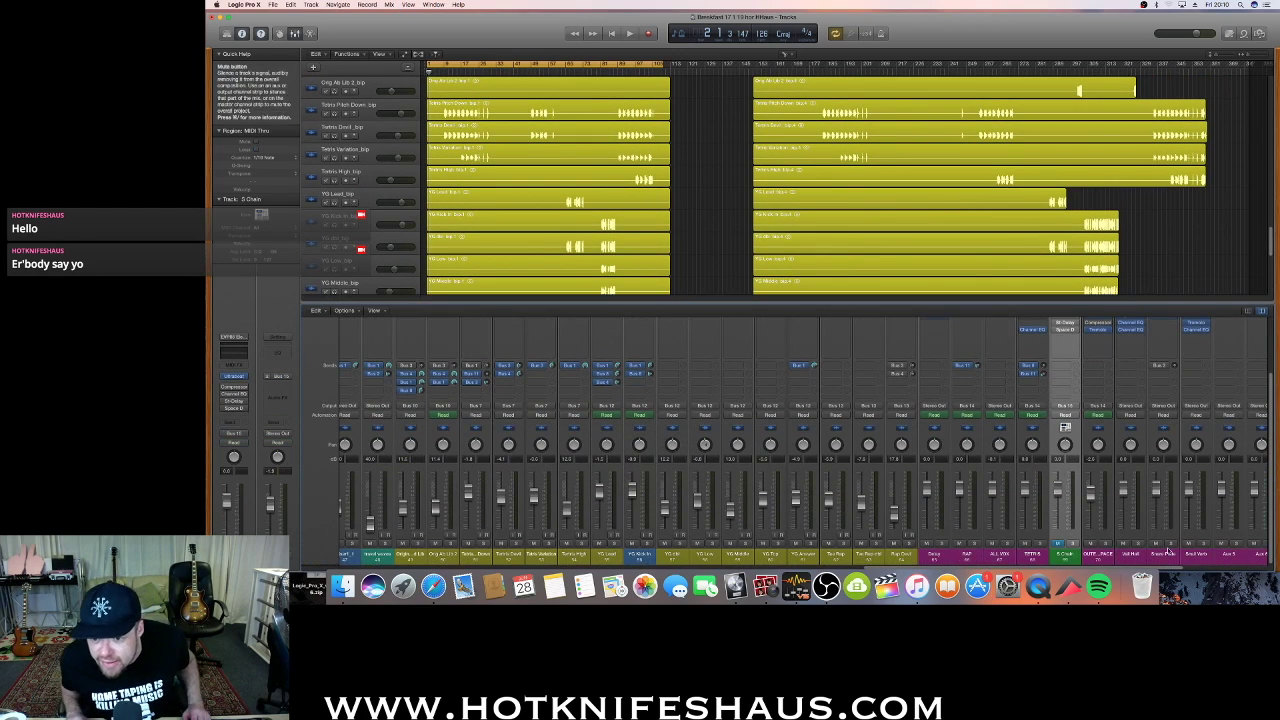
{"action": "left_click_drag", "start_coordinate": [1168, 569], "coordinate": [957, 588]}
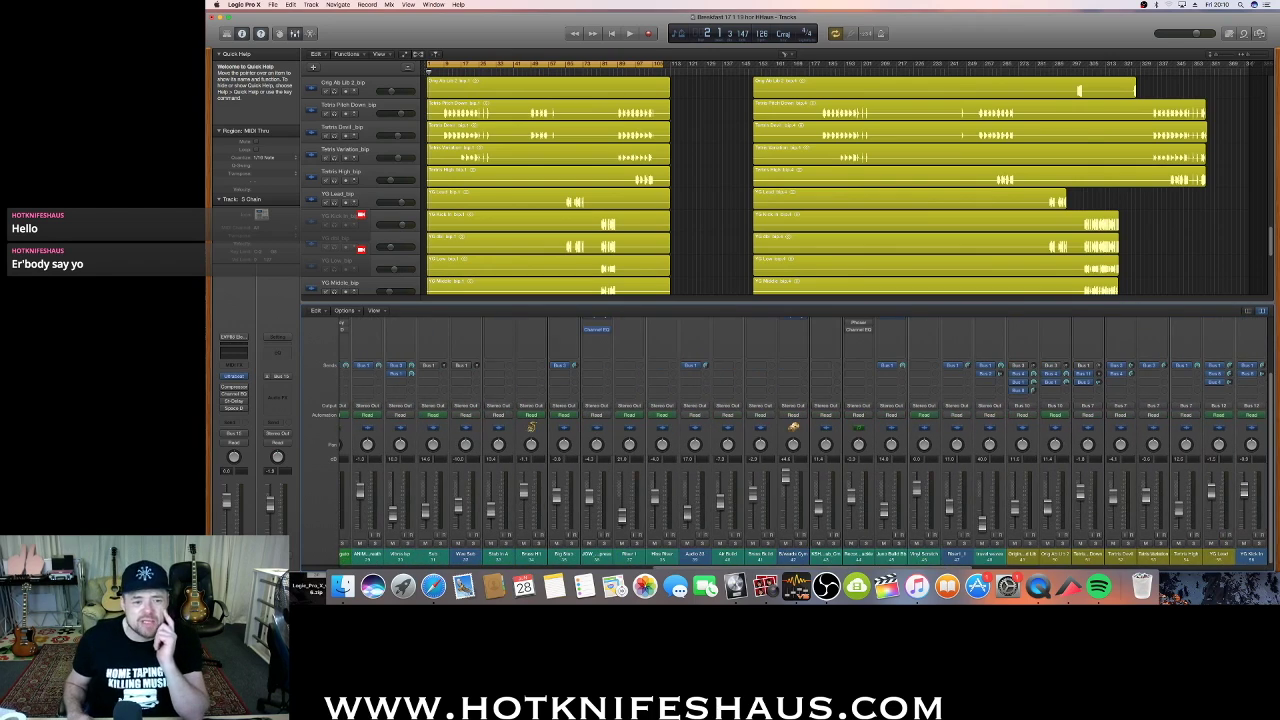
{"action": "key", "text": "x"}
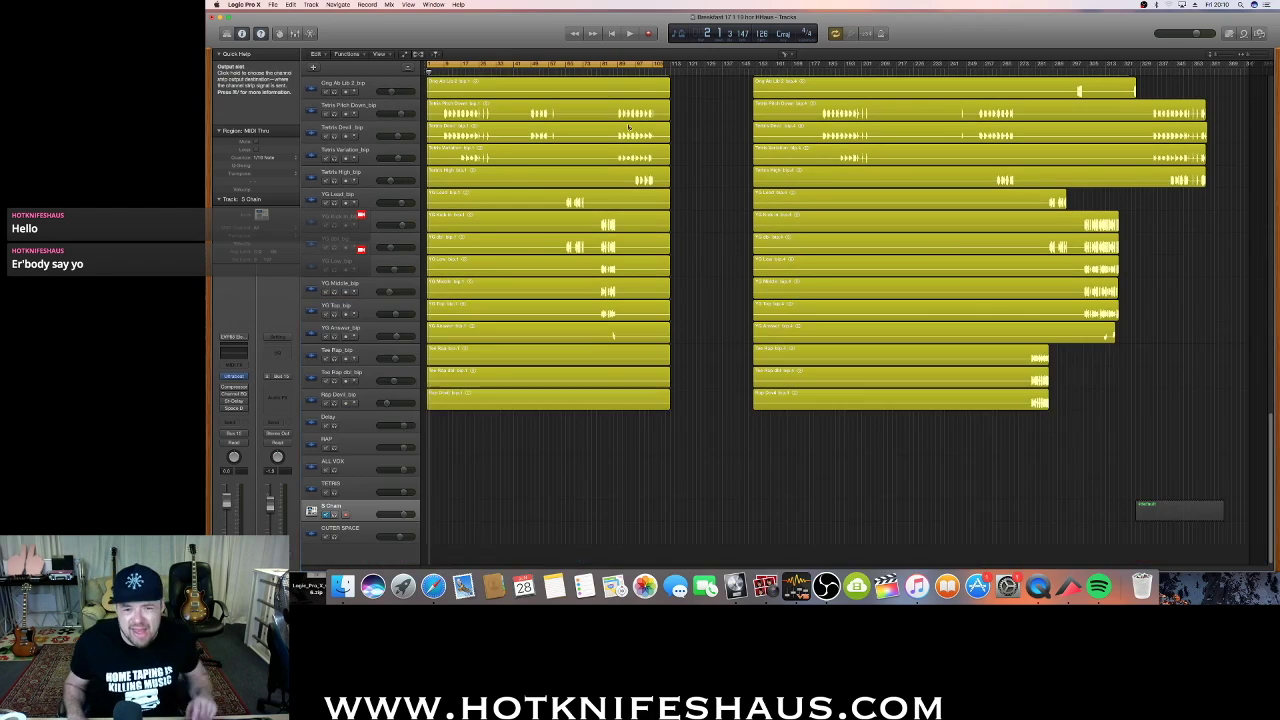
Return to the first tracks and select the Bongo Loop, Off Beat Snare and First Bass Riff tracks in turn
{"action": "scroll", "coordinate": [590, 516], "scroll_direction": "up", "scroll_amount": 5}
{"action": "scroll", "coordinate": [590, 516], "scroll_direction": "up", "scroll_amount": 10}
{"action": "scroll", "coordinate": [527, 311], "scroll_direction": "up", "scroll_amount": 5}
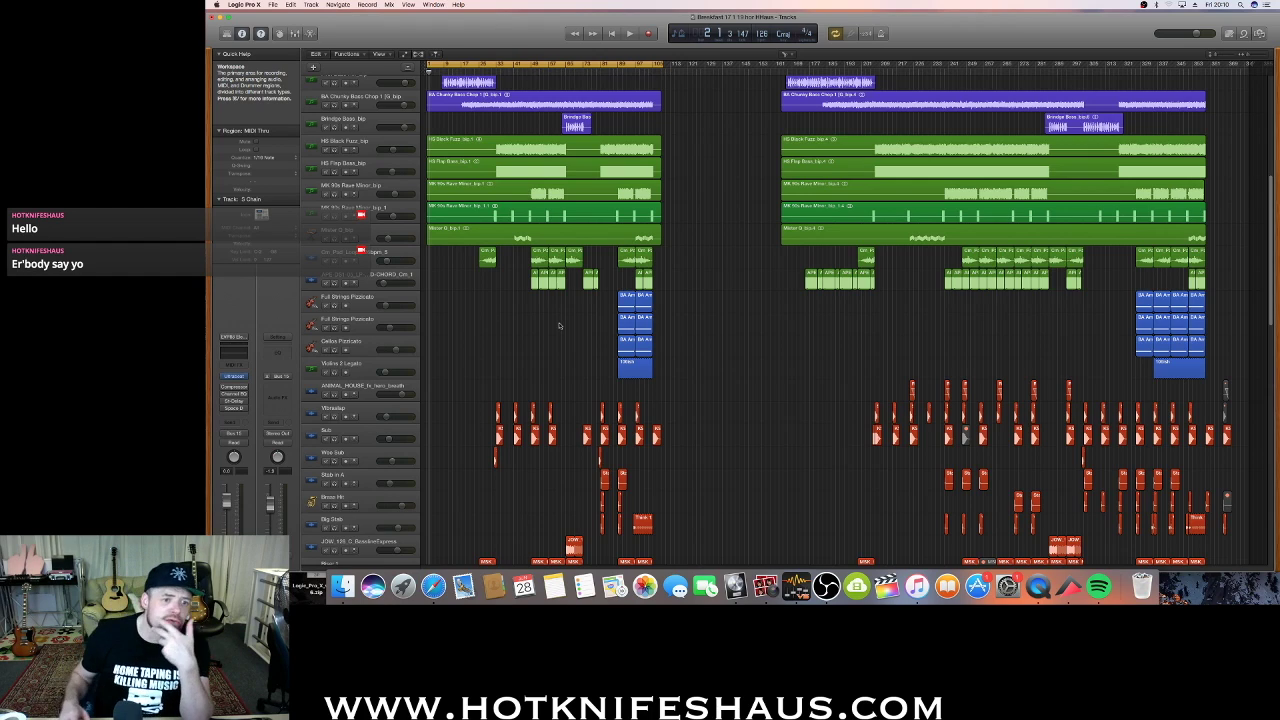
{"action": "scroll", "coordinate": [559, 325], "scroll_direction": "up", "scroll_amount": 10}
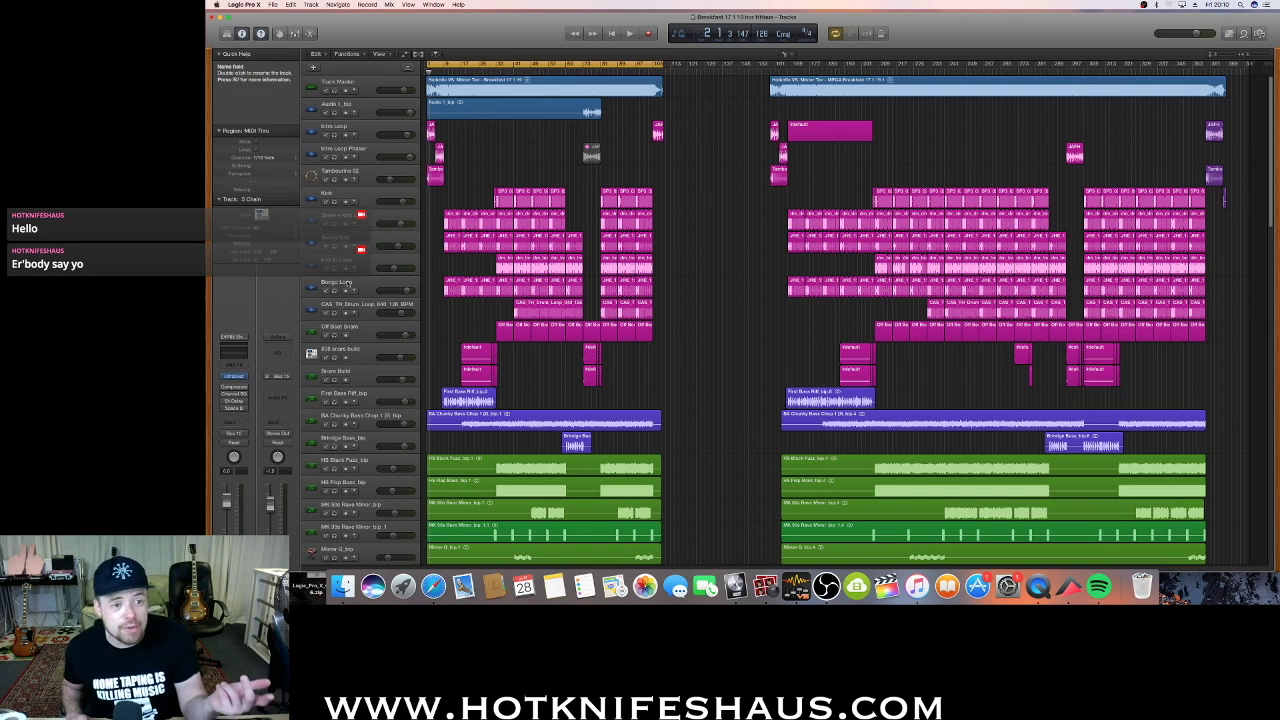
{"action": "left_click", "coordinate": [340, 283]}
{"action": "left_click", "coordinate": [352, 328]}
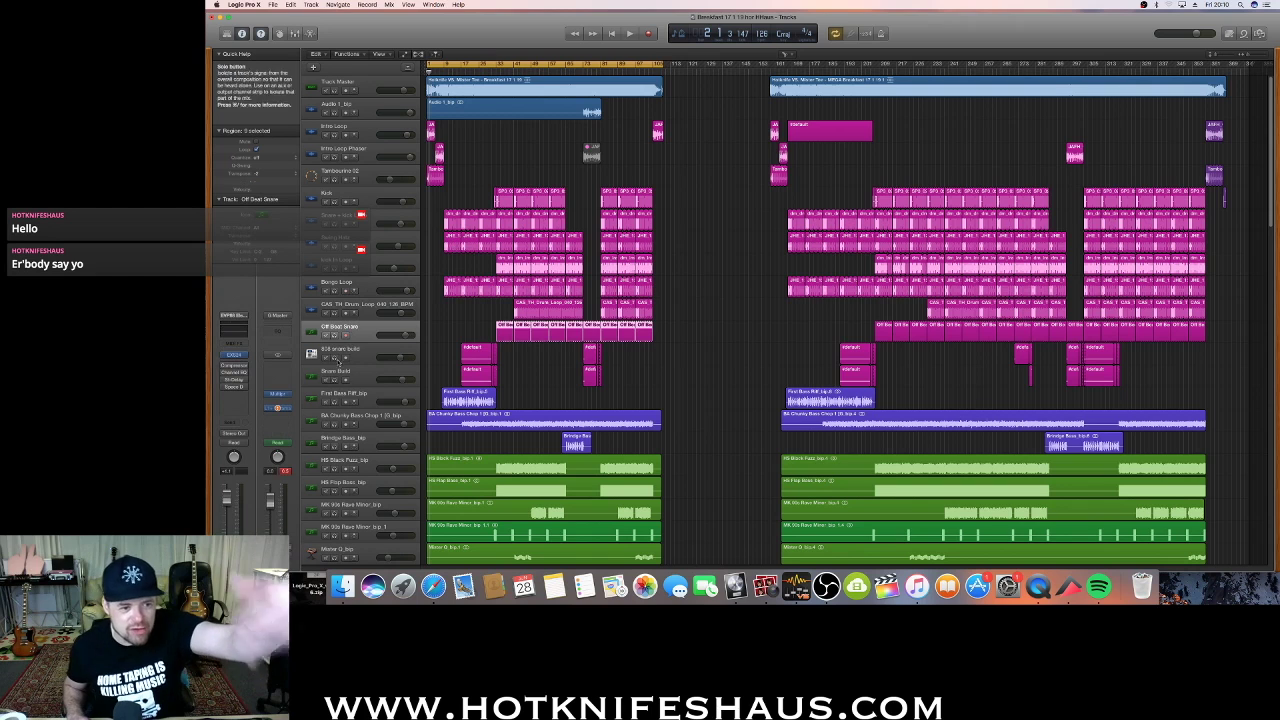
{"action": "left_click", "coordinate": [350, 396]}
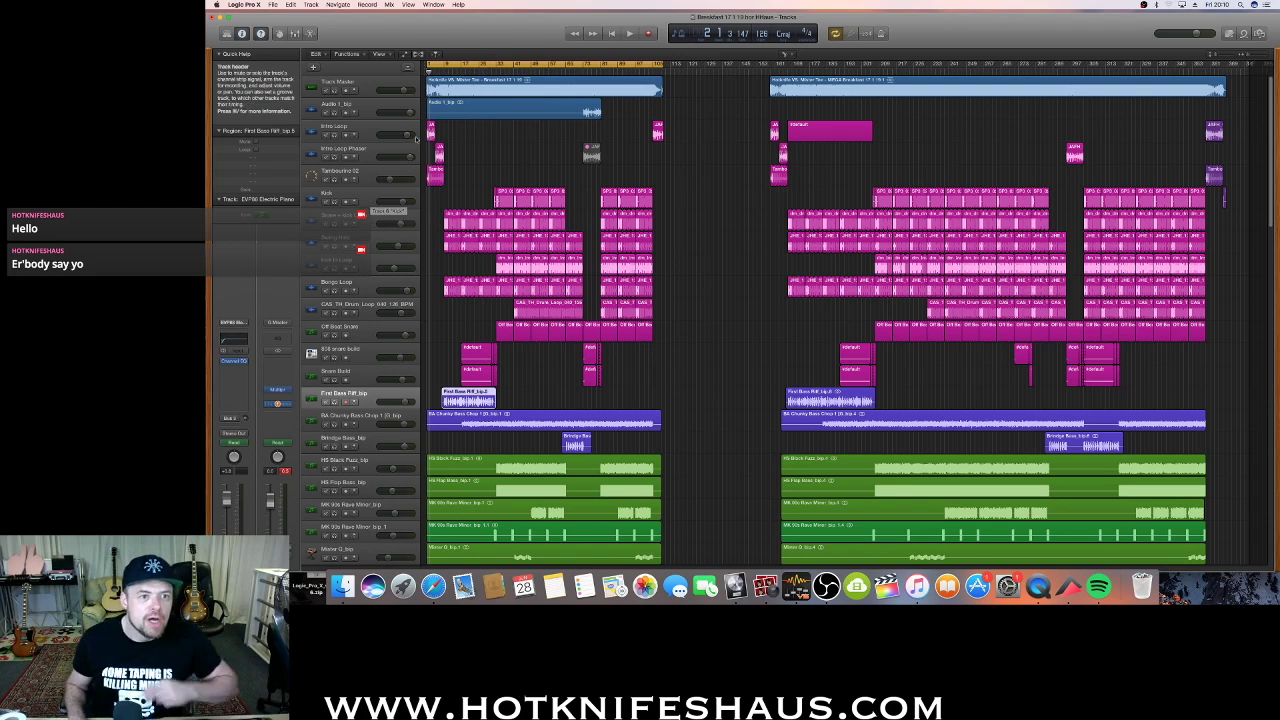
Solo the Intro Loop track, listen to the intro with cycling off, and release the solo
{"action": "left_click", "coordinate": [385, 121]}
{"action": "left_click", "coordinate": [335, 134]}
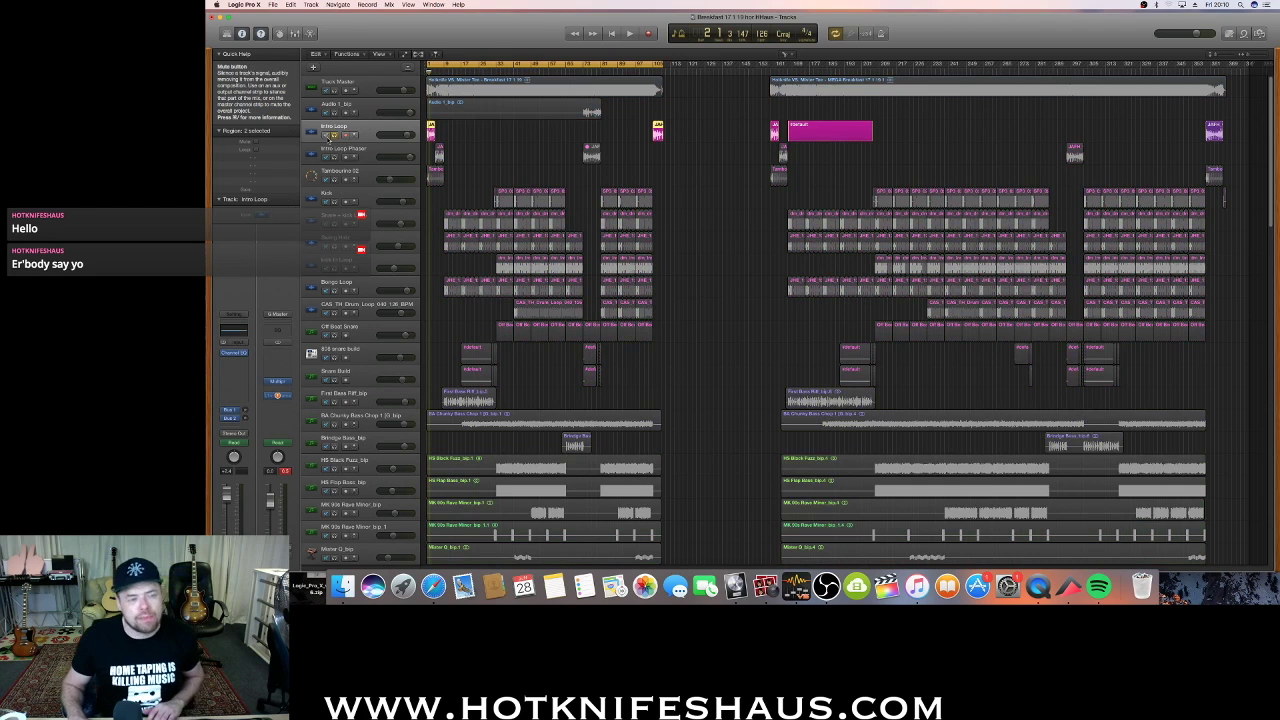
{"action": "left_click", "coordinate": [431, 62]}
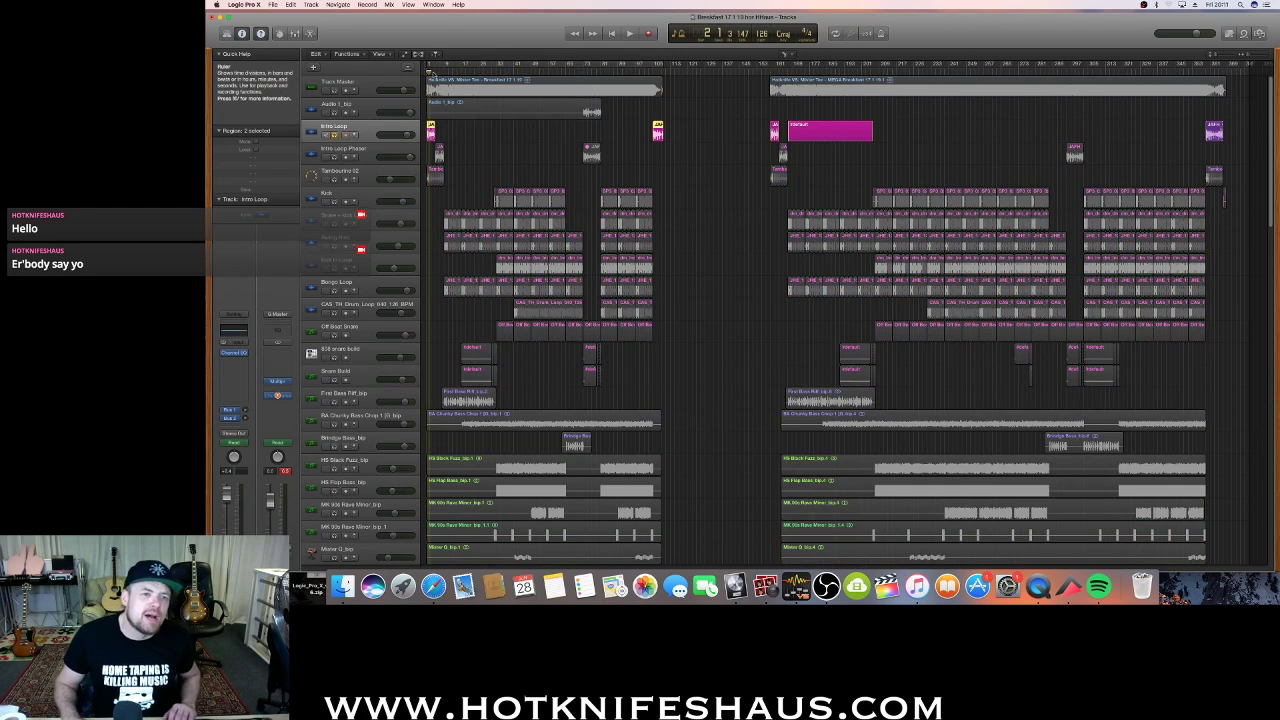
{"action": "key", "text": "space"}
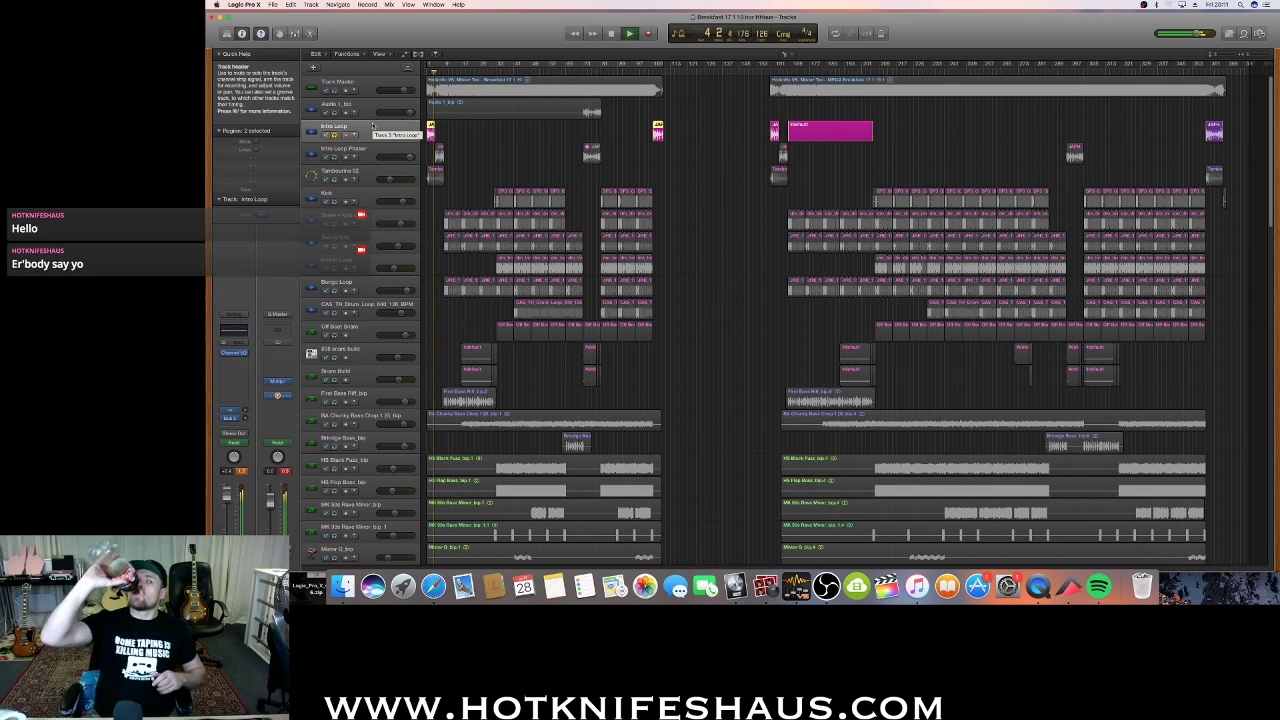
{"action": "key", "text": "space"}
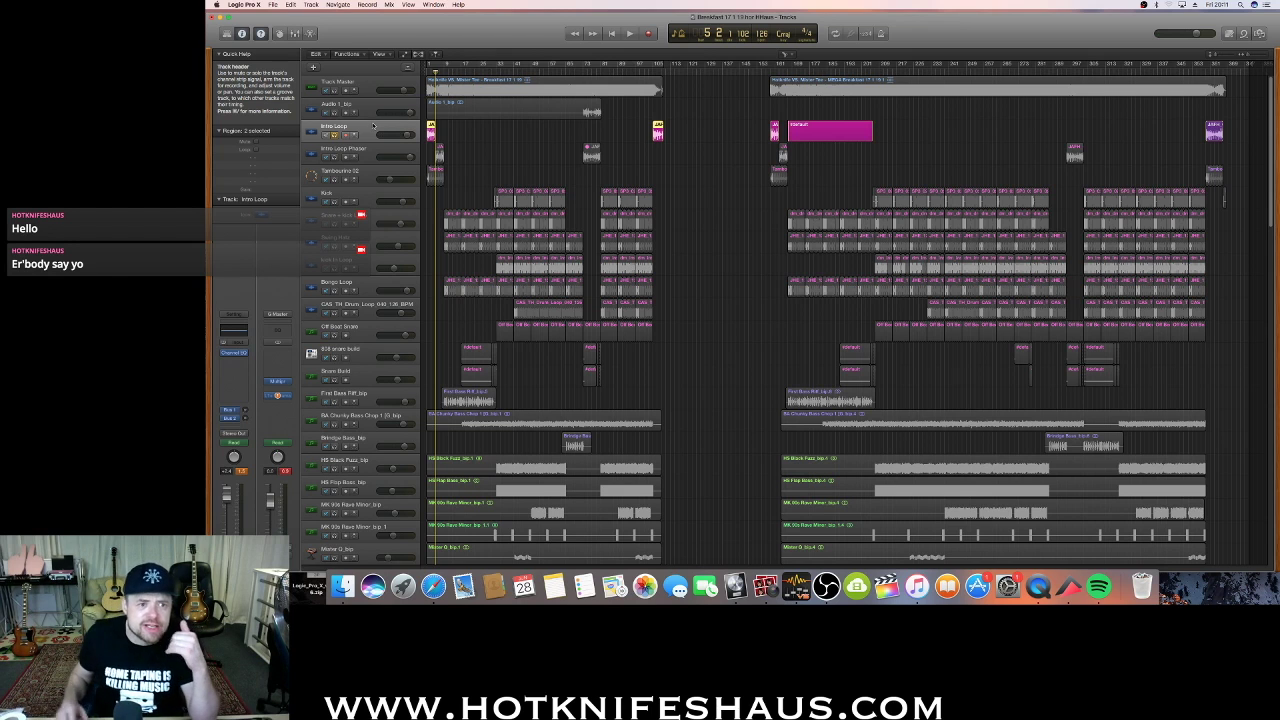
{"action": "key", "text": "s"}
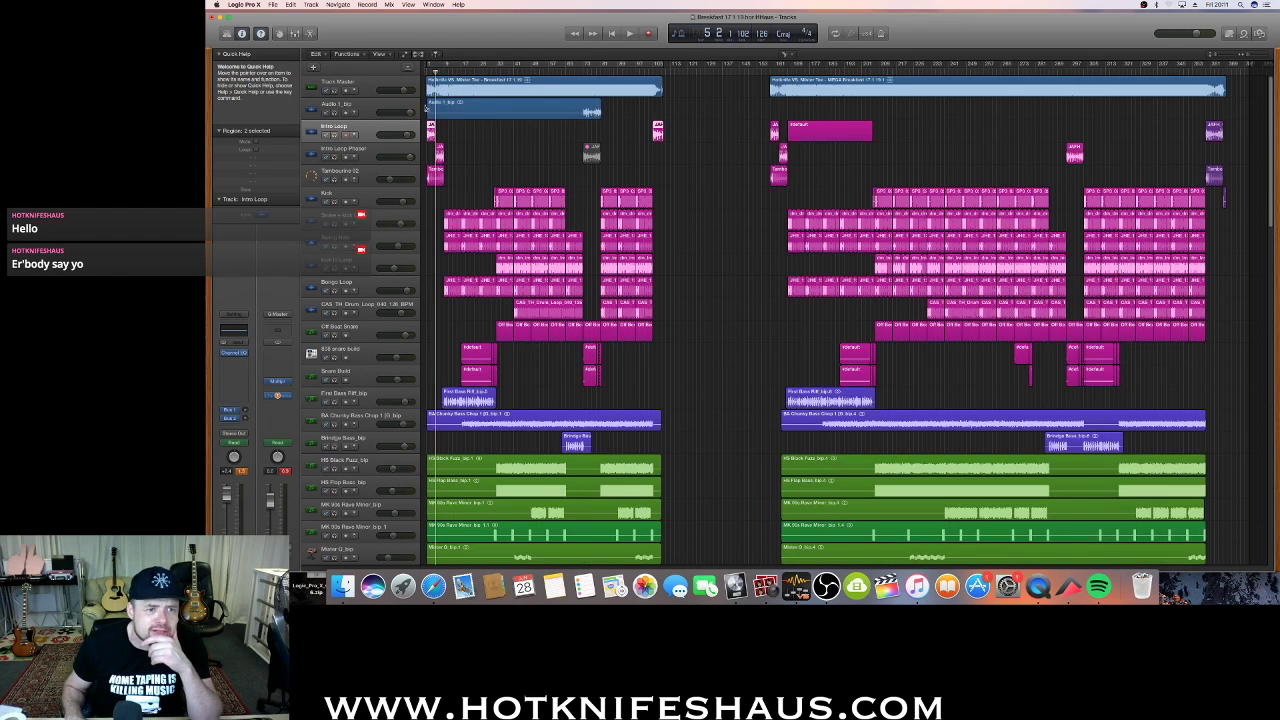
Play the intro from the start with Intro Loop soloed, adding Intro Loop Phaser to the solo during playback
{"action": "left_click", "coordinate": [435, 63]}
{"action": "left_click", "coordinate": [426, 72]}
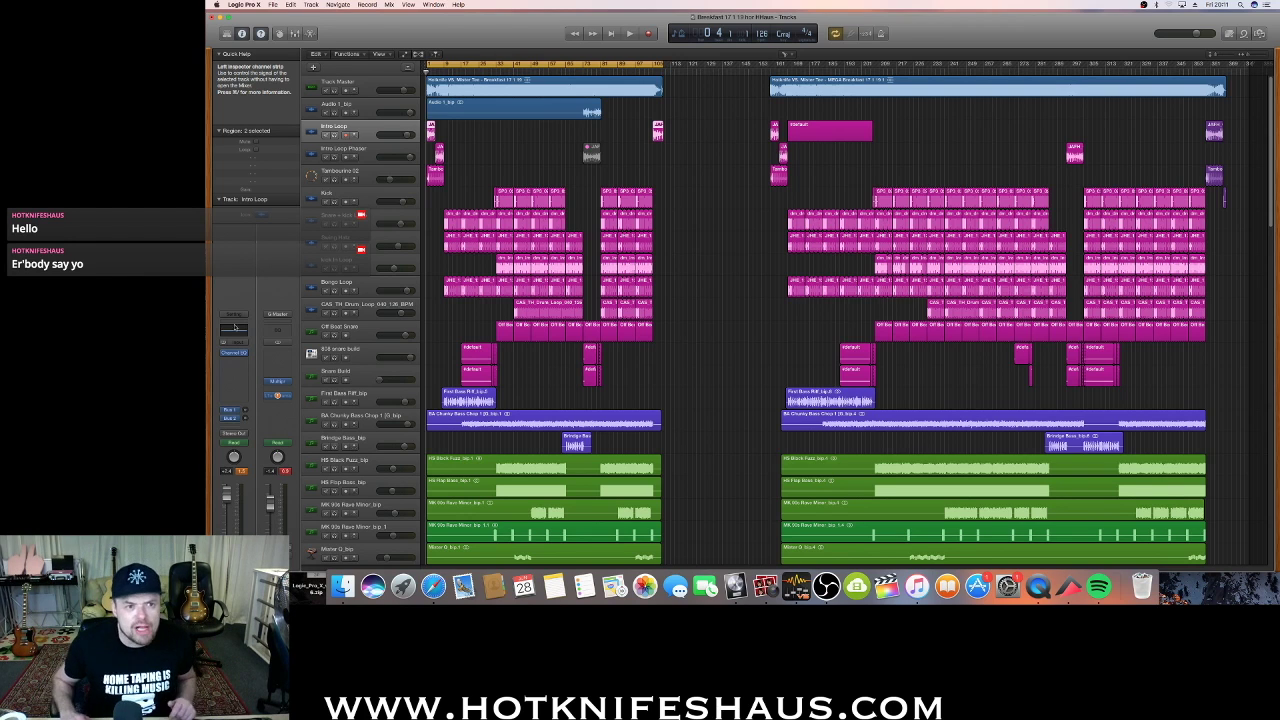
{"action": "key", "text": "space"}
{"action": "left_click", "coordinate": [338, 135]}
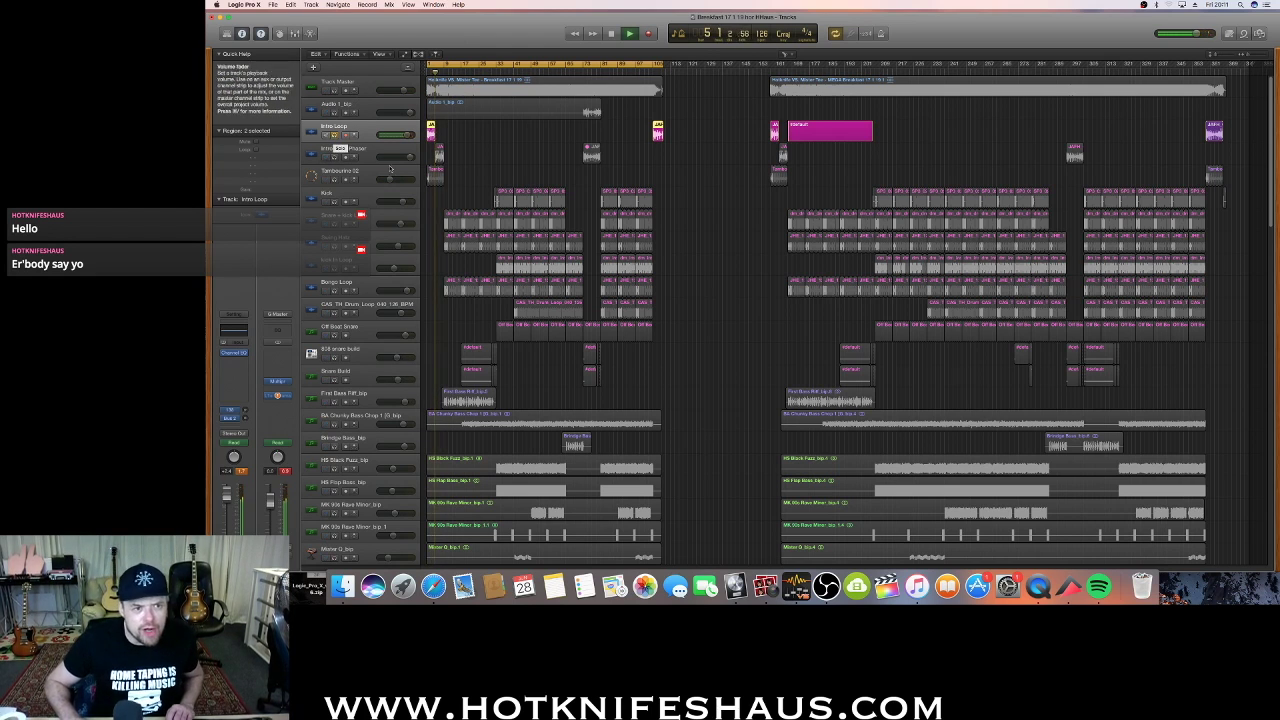
{"action": "left_click", "coordinate": [334, 157]}
{"action": "left_click", "coordinate": [478, 66]}
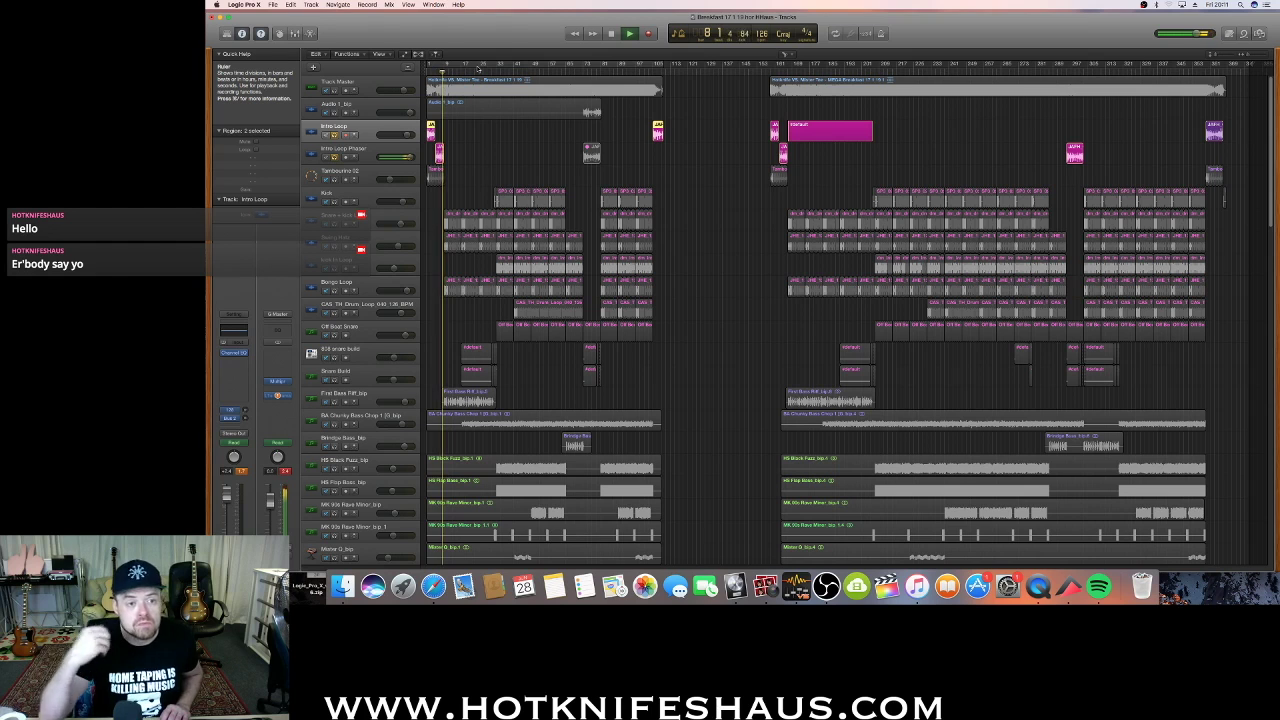
{"action": "key", "text": "space"}
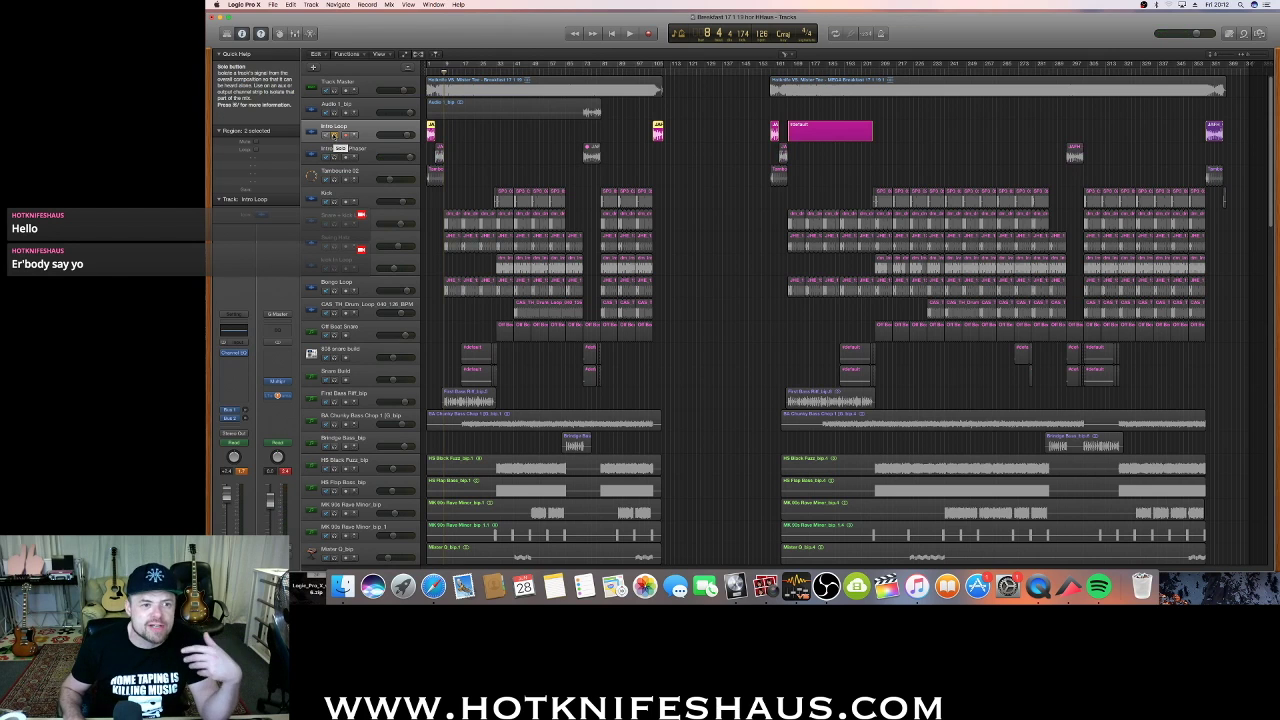
Switch the solo to the Tambourine 02 track and listen to it over the intro with cycling on
{"action": "left_click", "coordinate": [335, 157]}
{"action": "left_click", "coordinate": [335, 179]}
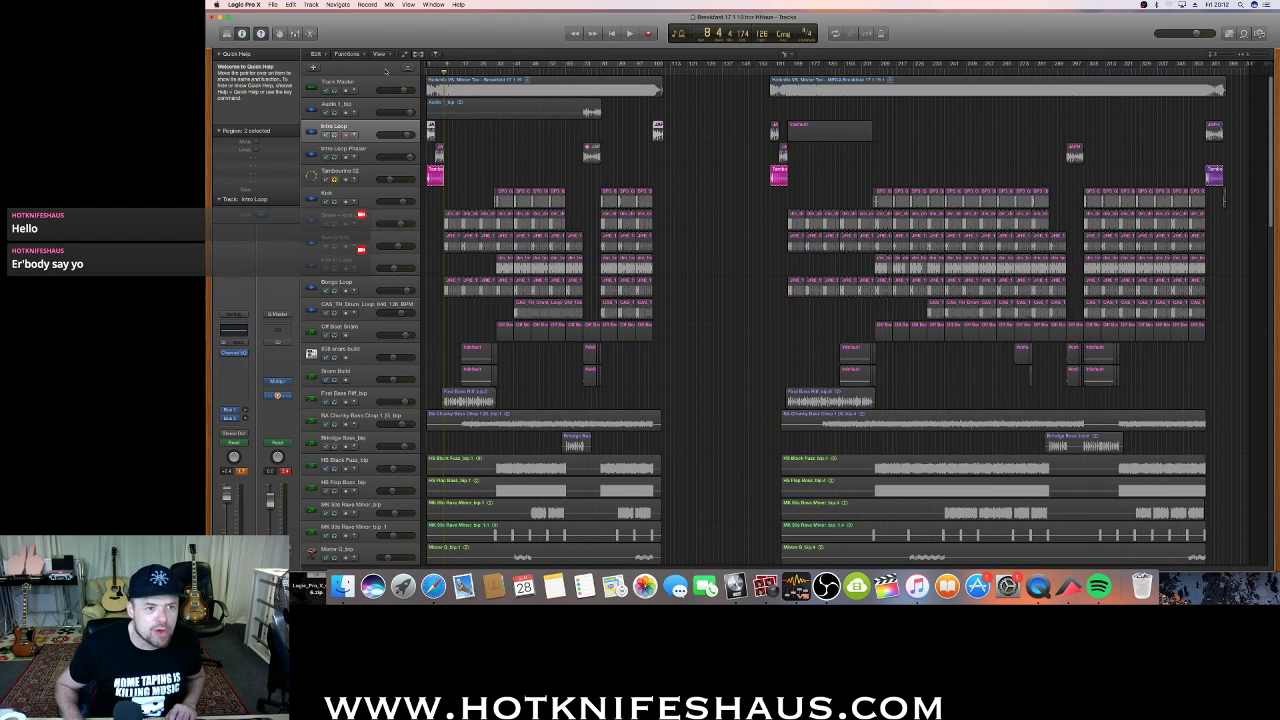
{"action": "left_click", "coordinate": [433, 64]}
{"action": "key", "text": "space"}
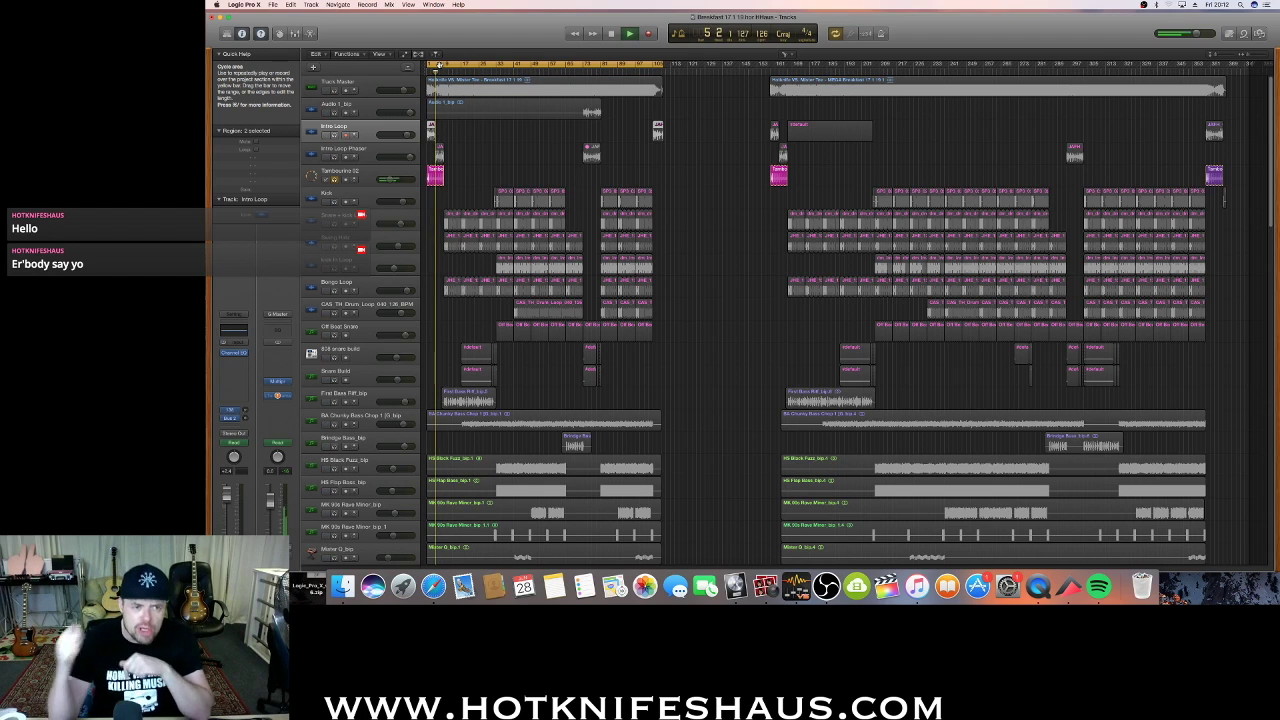
{"action": "key", "text": "space"}
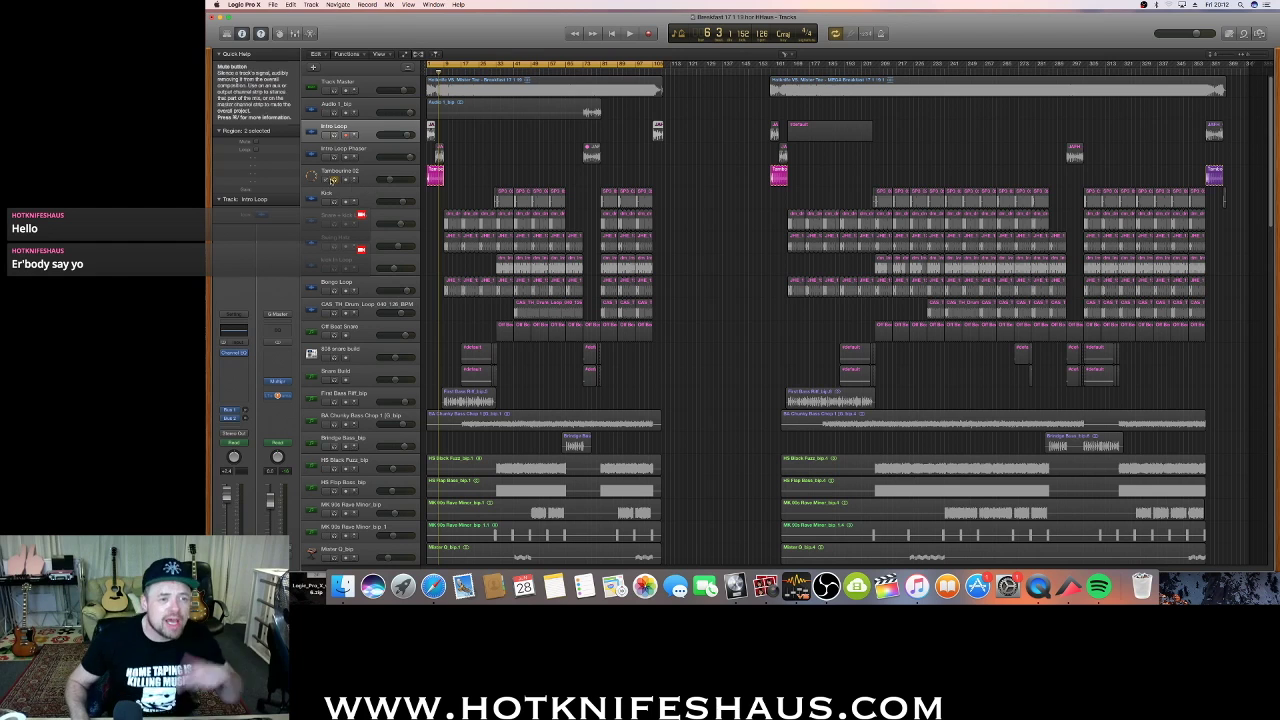
Play the soloed tambourine from bar 5 with cycling off, and release its solo to hear the full mix
{"action": "left_click", "coordinate": [435, 72]}
{"action": "left_click", "coordinate": [434, 64]}
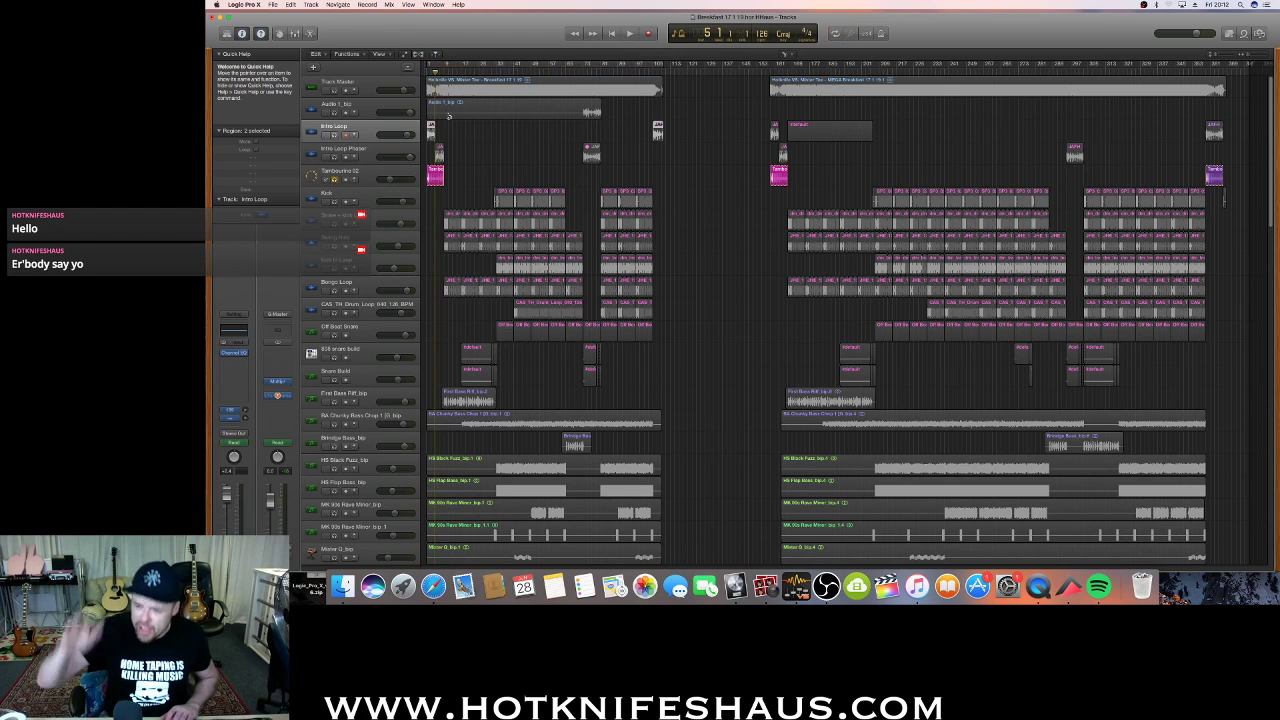
{"action": "key", "text": "space"}
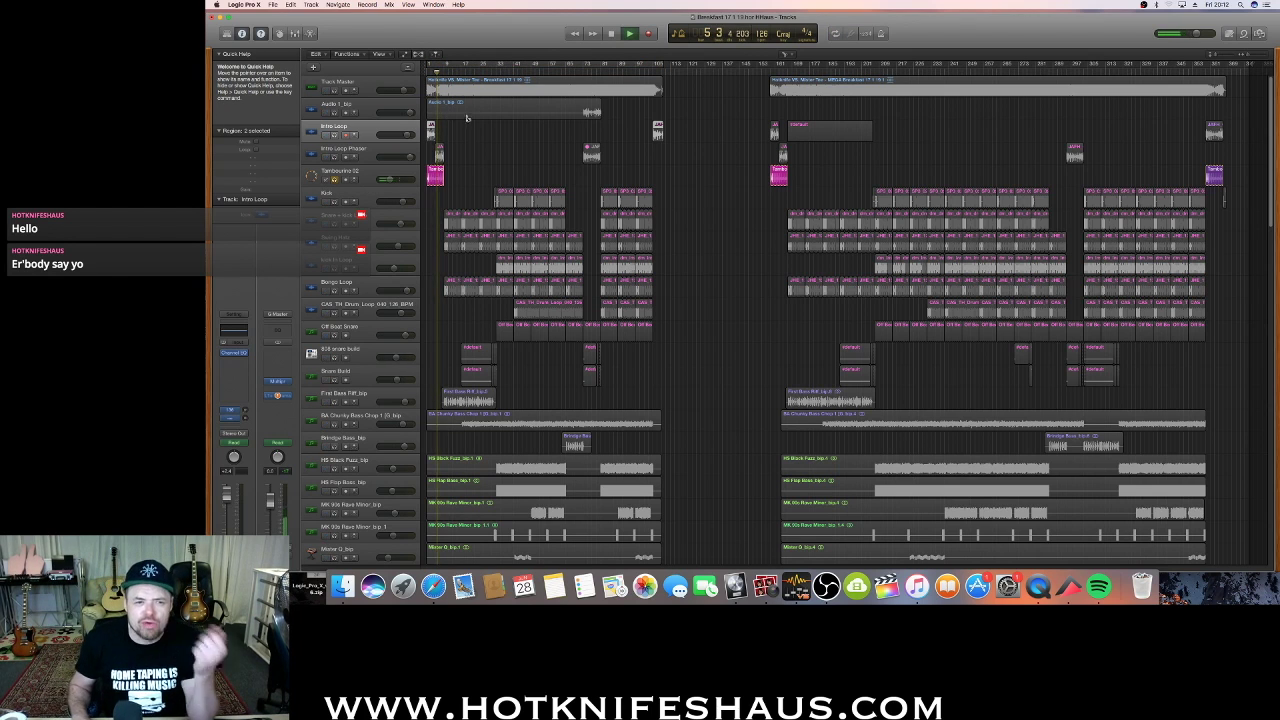
{"action": "left_click", "coordinate": [335, 179]}
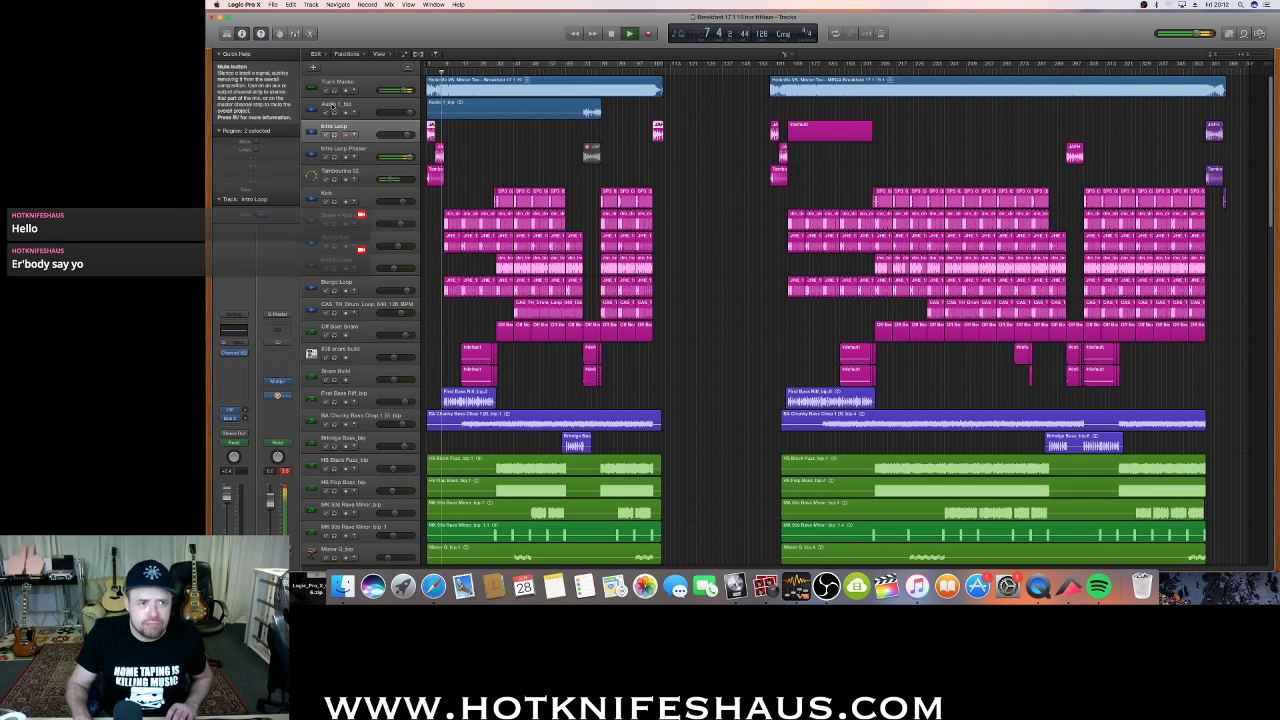
Mute the Track Master track and audition the Kick track on its own from about bar 37
{"action": "left_click", "coordinate": [324, 92]}
{"action": "key", "text": "space"}
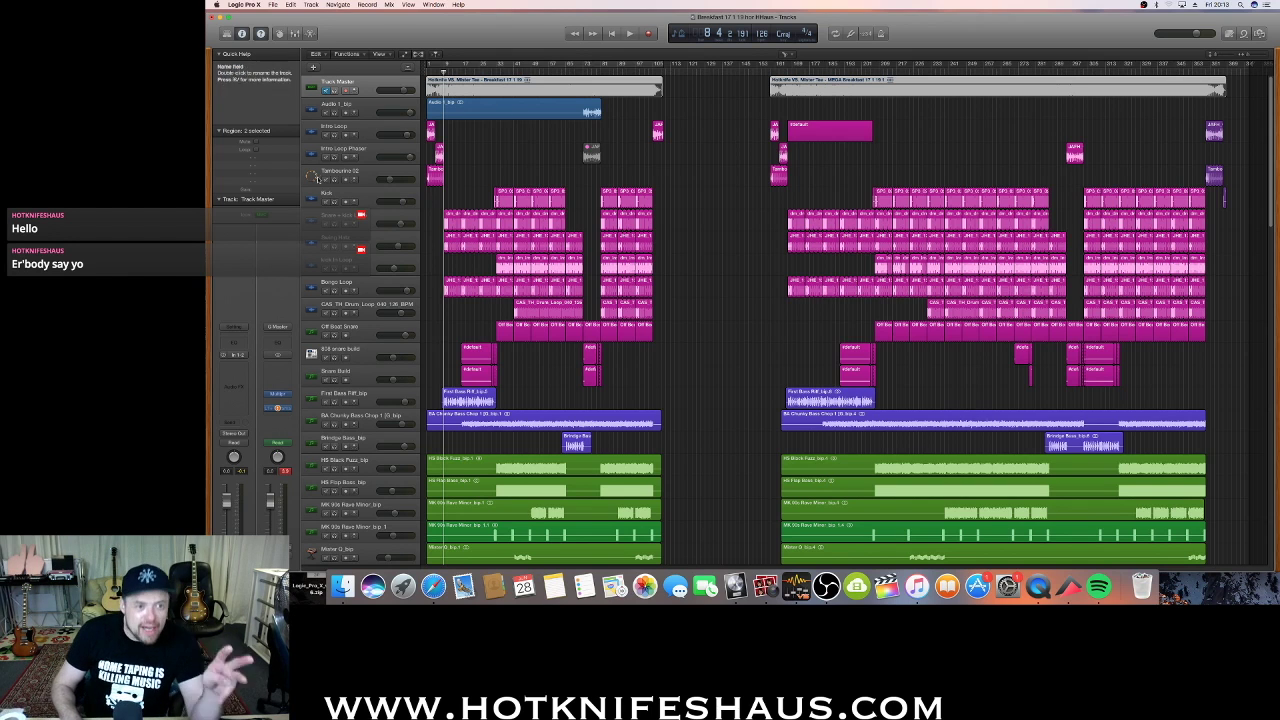
{"action": "left_click", "coordinate": [333, 203]}
{"action": "left_click", "coordinate": [505, 72]}
{"action": "key", "text": "space"}
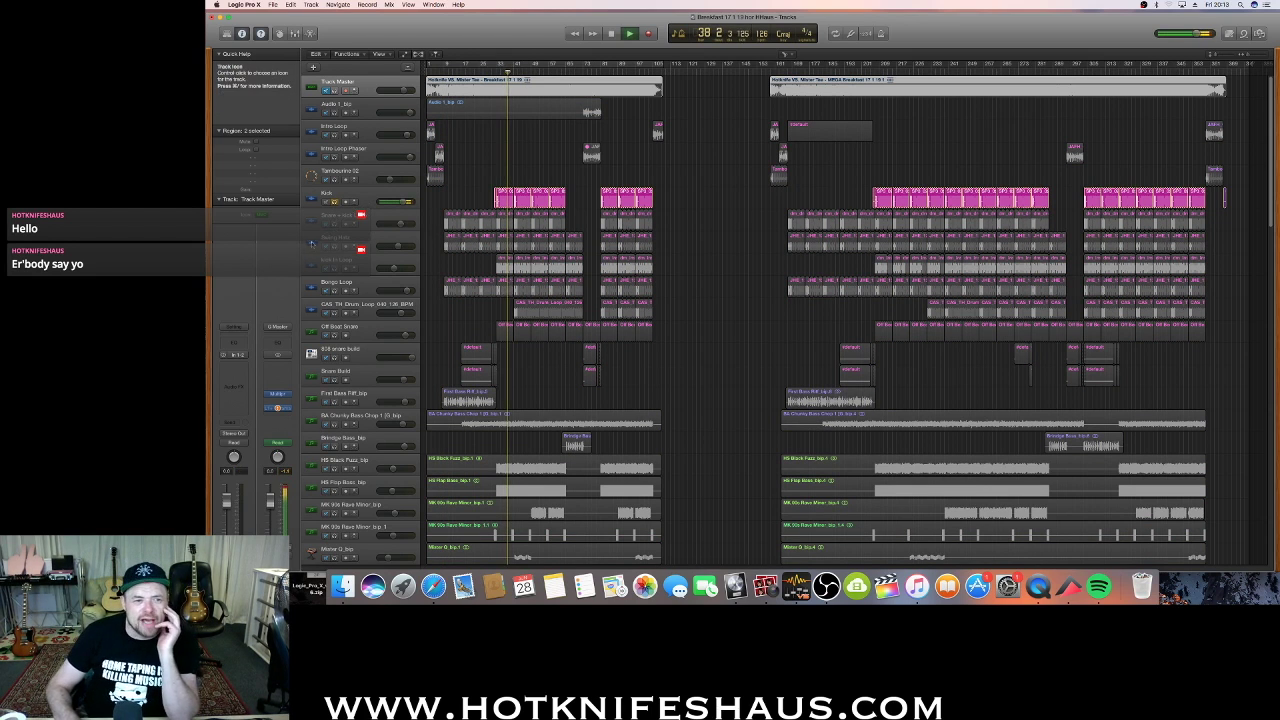
{"action": "key", "text": "space"}
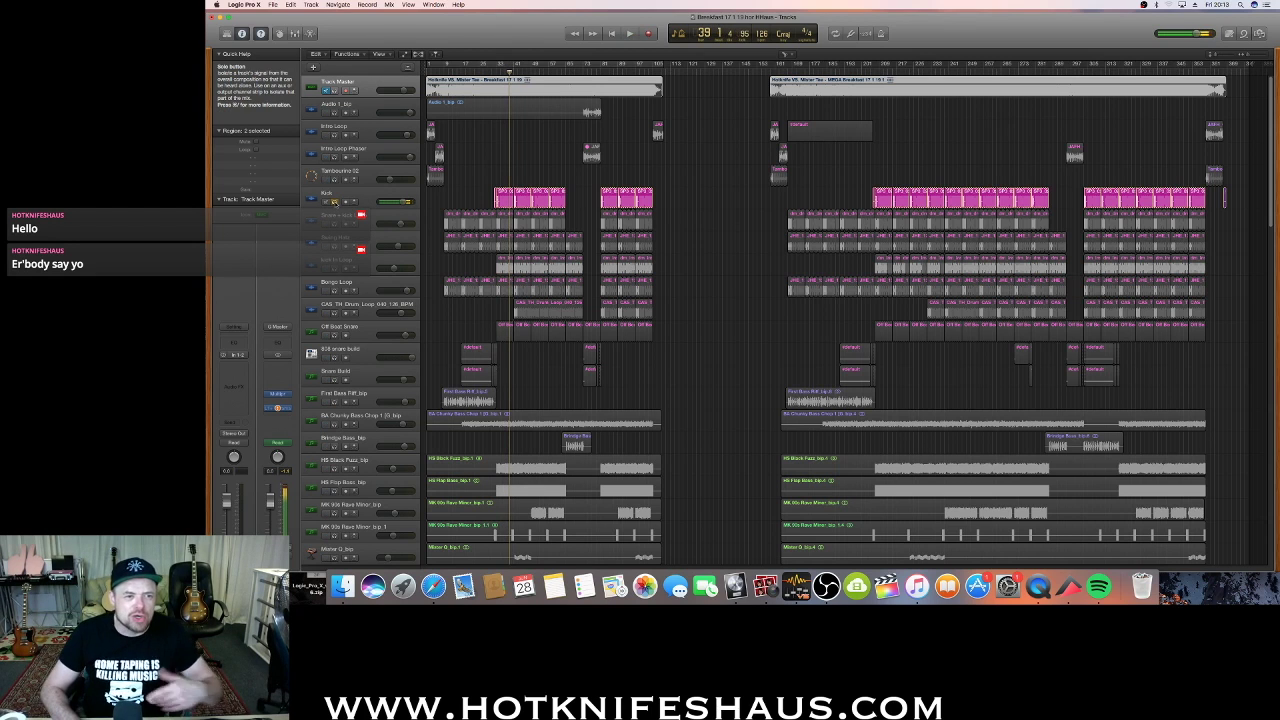
{"action": "left_click", "coordinate": [333, 203]}
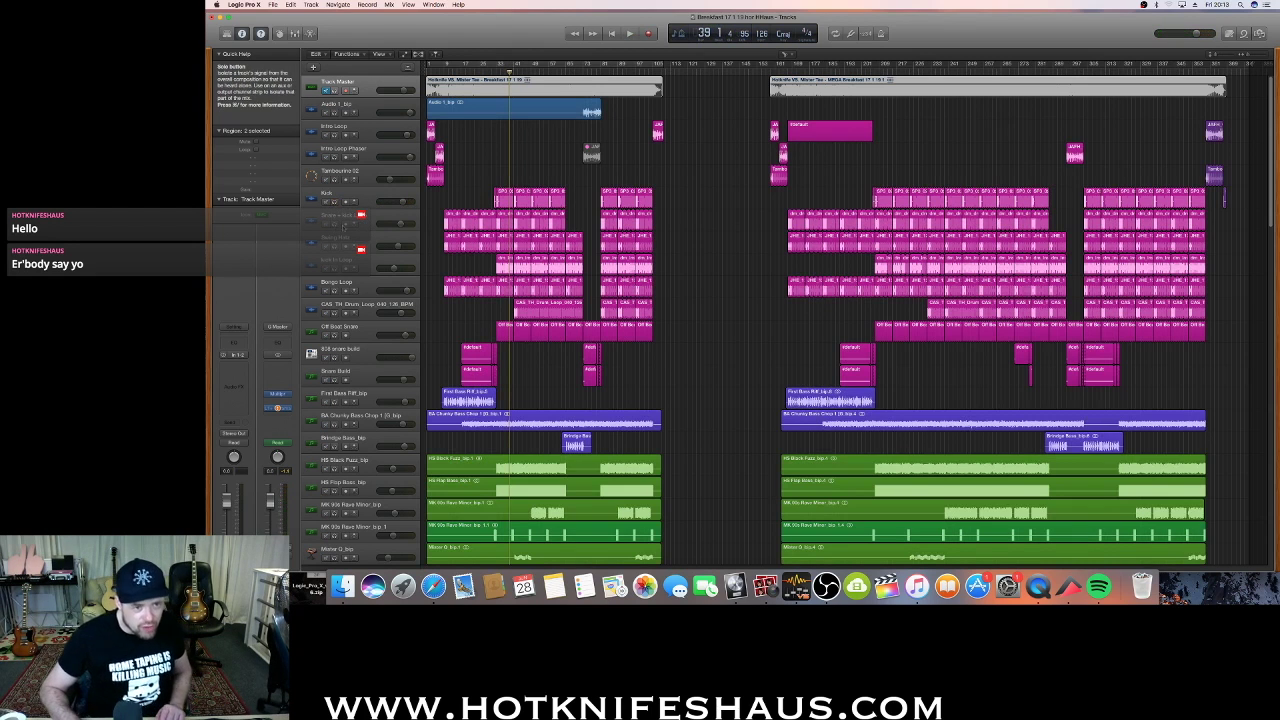
Solo the Drum + Kick Loop track and listen to it from bar 10
{"action": "left_click", "coordinate": [333, 226]}
{"action": "left_click", "coordinate": [446, 70]}
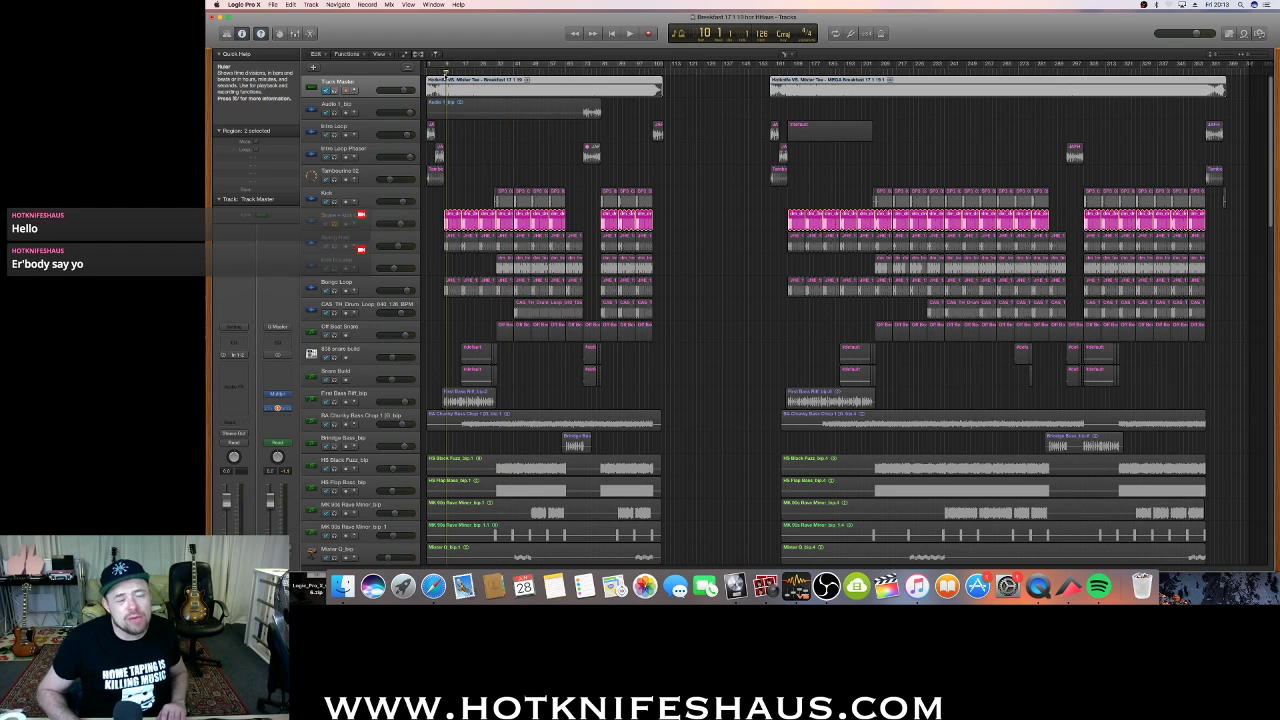
{"action": "key", "text": "space"}
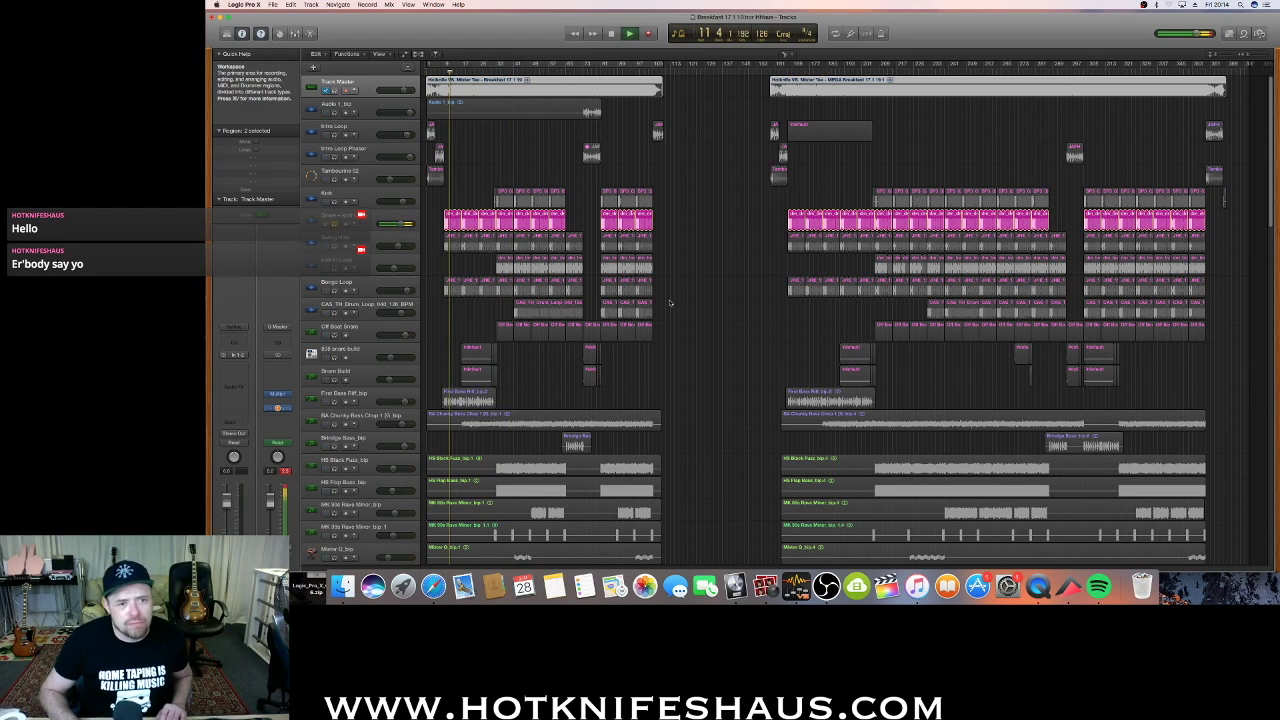
{"action": "key", "text": "space"}
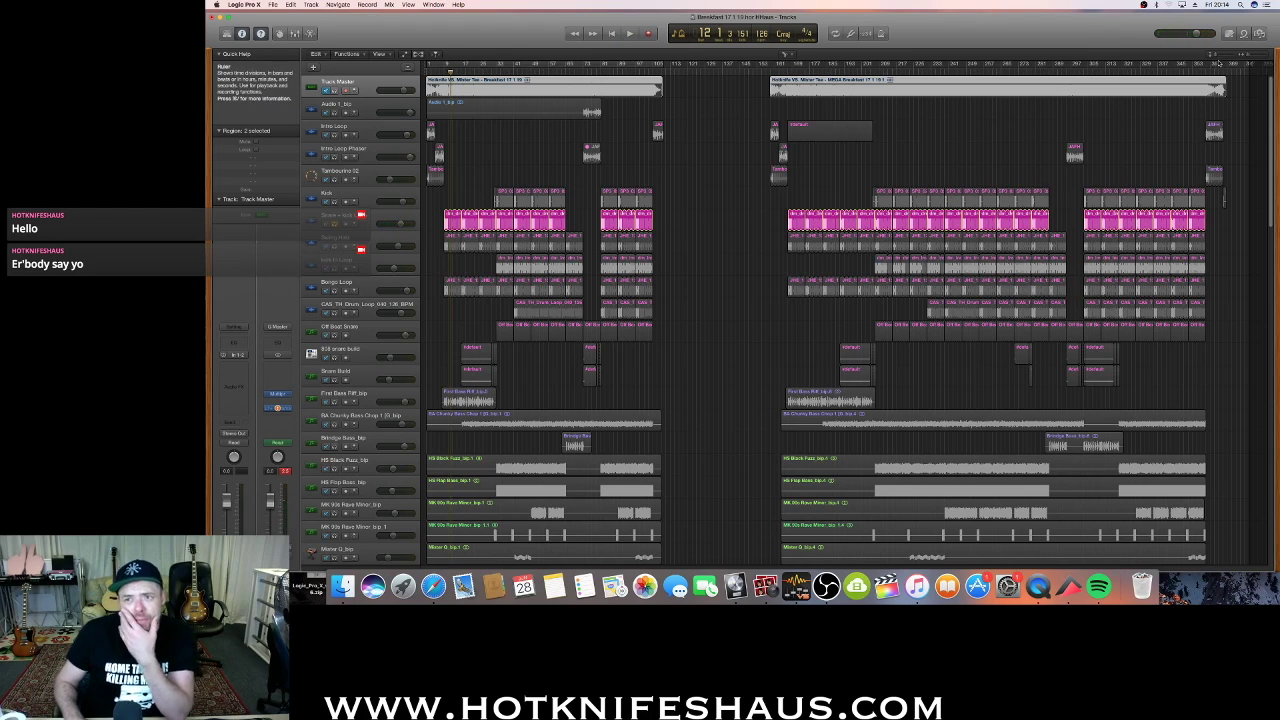
Resume from bar 12, add Swing Hats to the solo, and release the Drum + Kick Loop to hear the hats alone
{"action": "left_click_drag", "start_coordinate": [1215, 56], "coordinate": [1261, 57]}
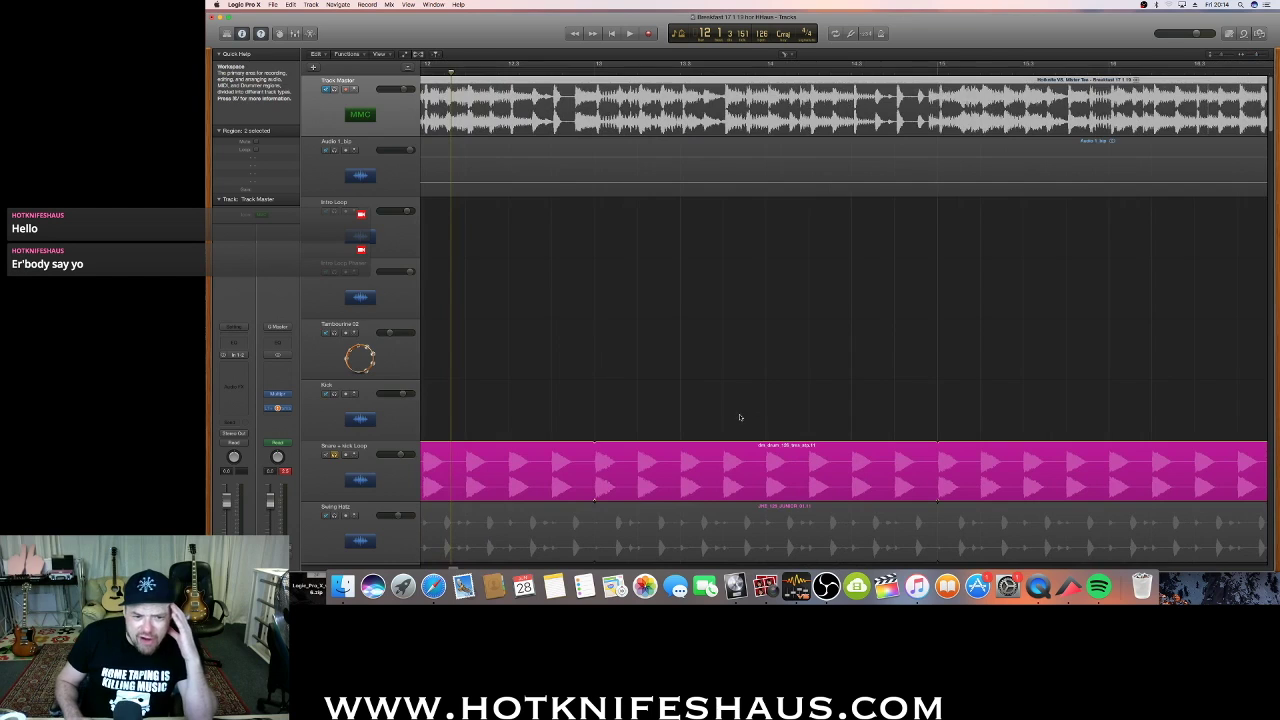
{"action": "scroll", "coordinate": [741, 410], "scroll_direction": "down", "scroll_amount": 3}
{"action": "scroll", "coordinate": [742, 402], "scroll_direction": "down", "scroll_amount": 2}
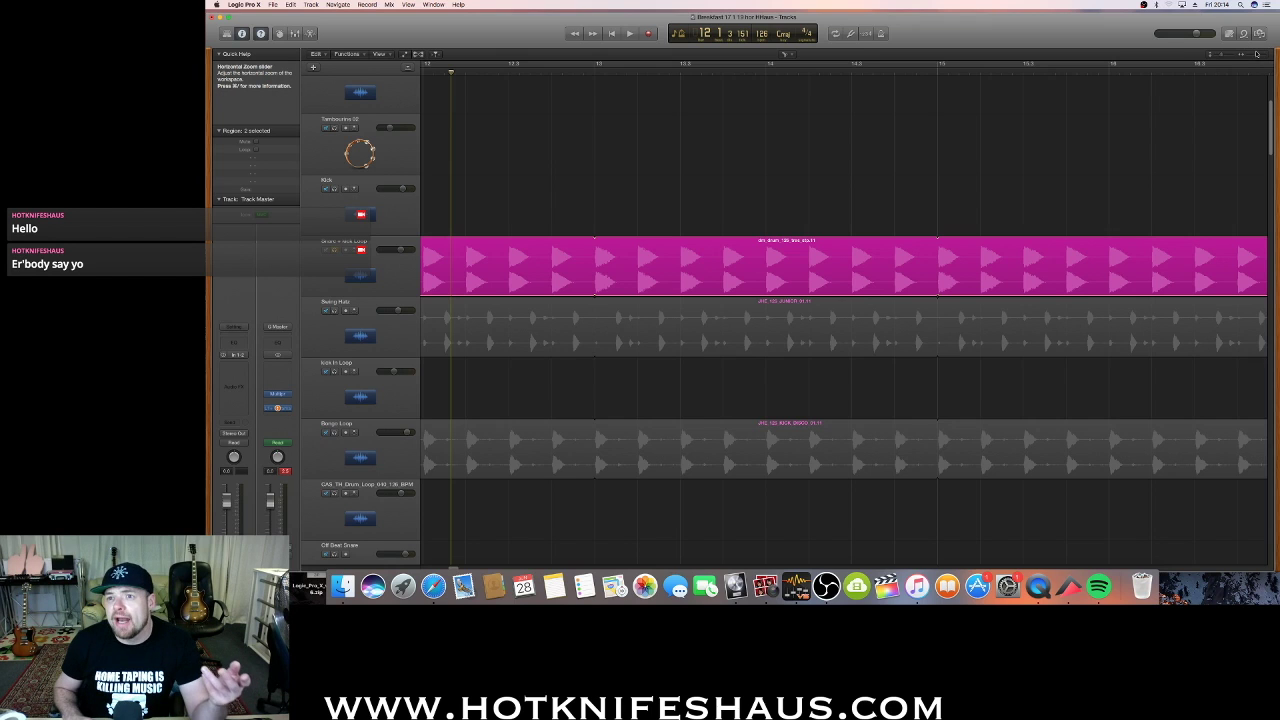
{"action": "left_click_drag", "start_coordinate": [1257, 56], "coordinate": [1221, 58]}
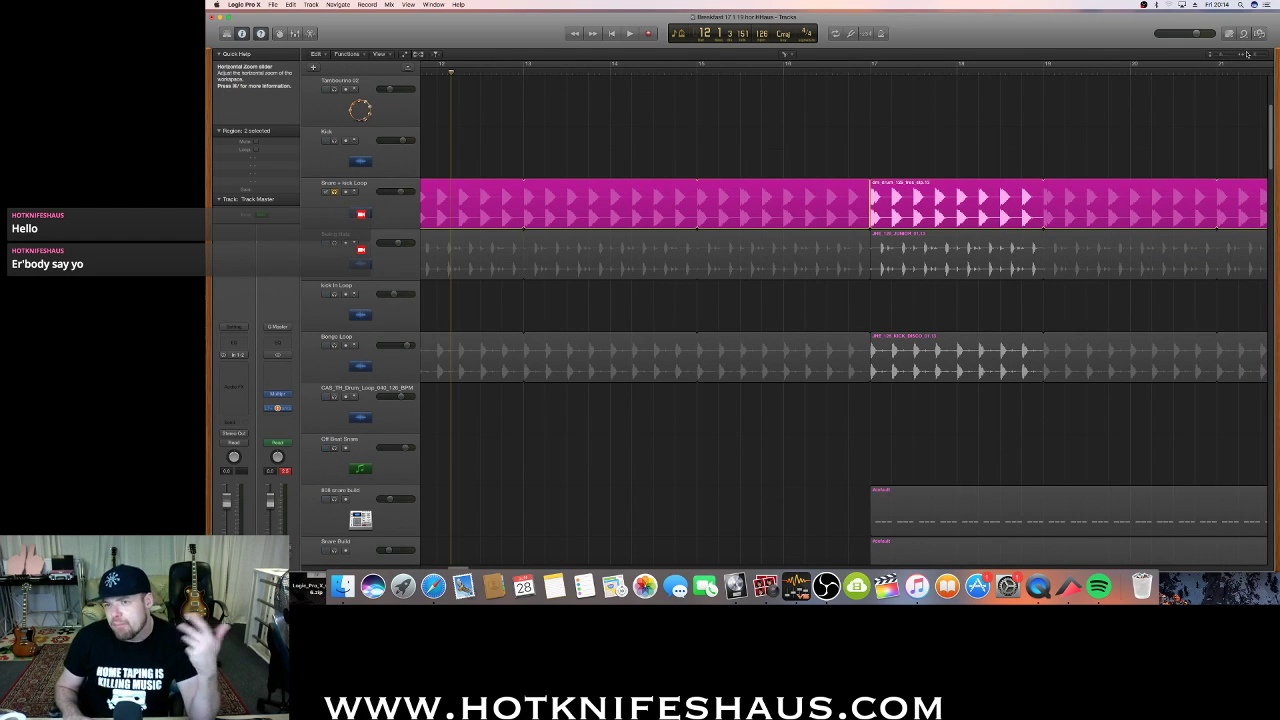
{"action": "left_click_drag", "start_coordinate": [1255, 57], "coordinate": [1217, 20]}
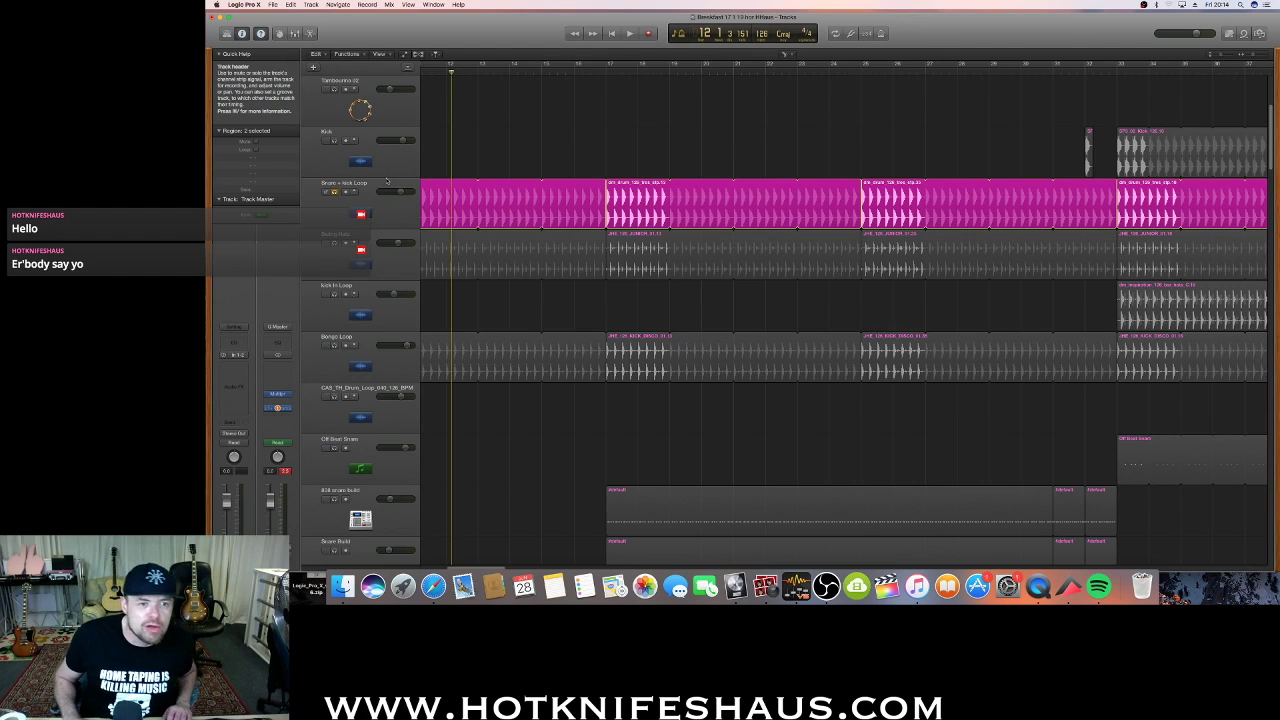
{"action": "key", "text": "space"}
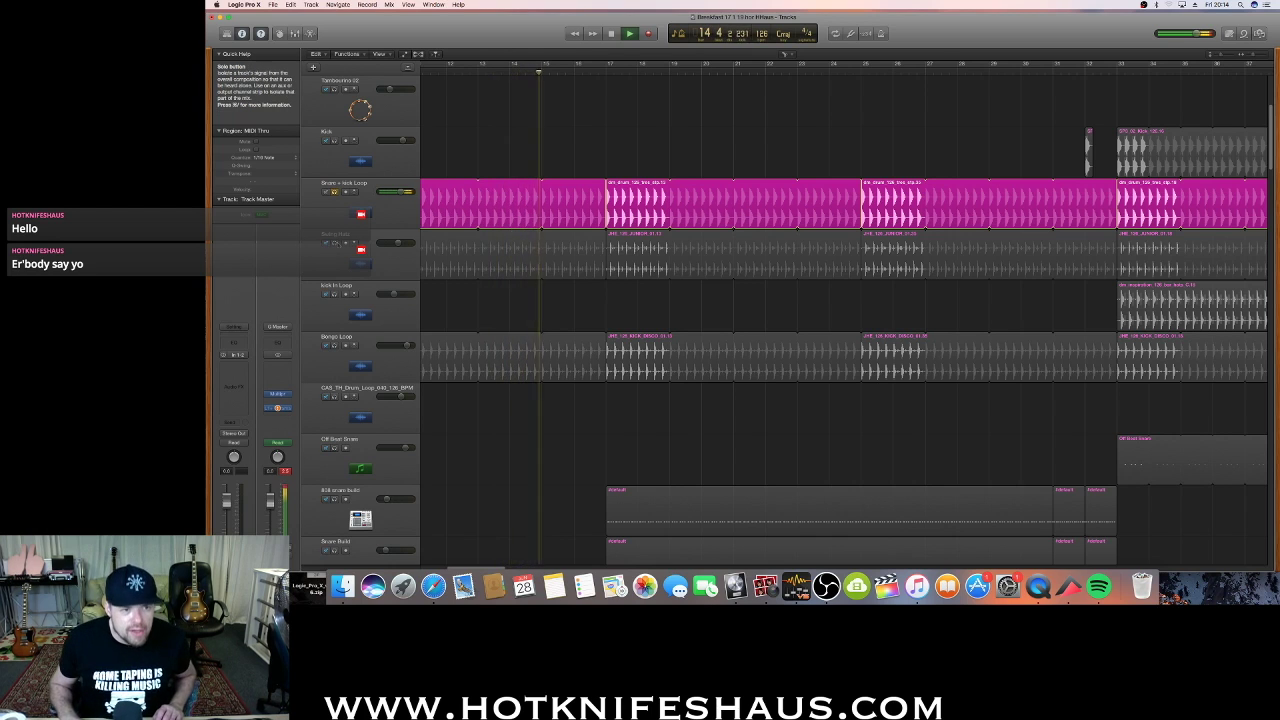
{"action": "left_click", "coordinate": [335, 243]}
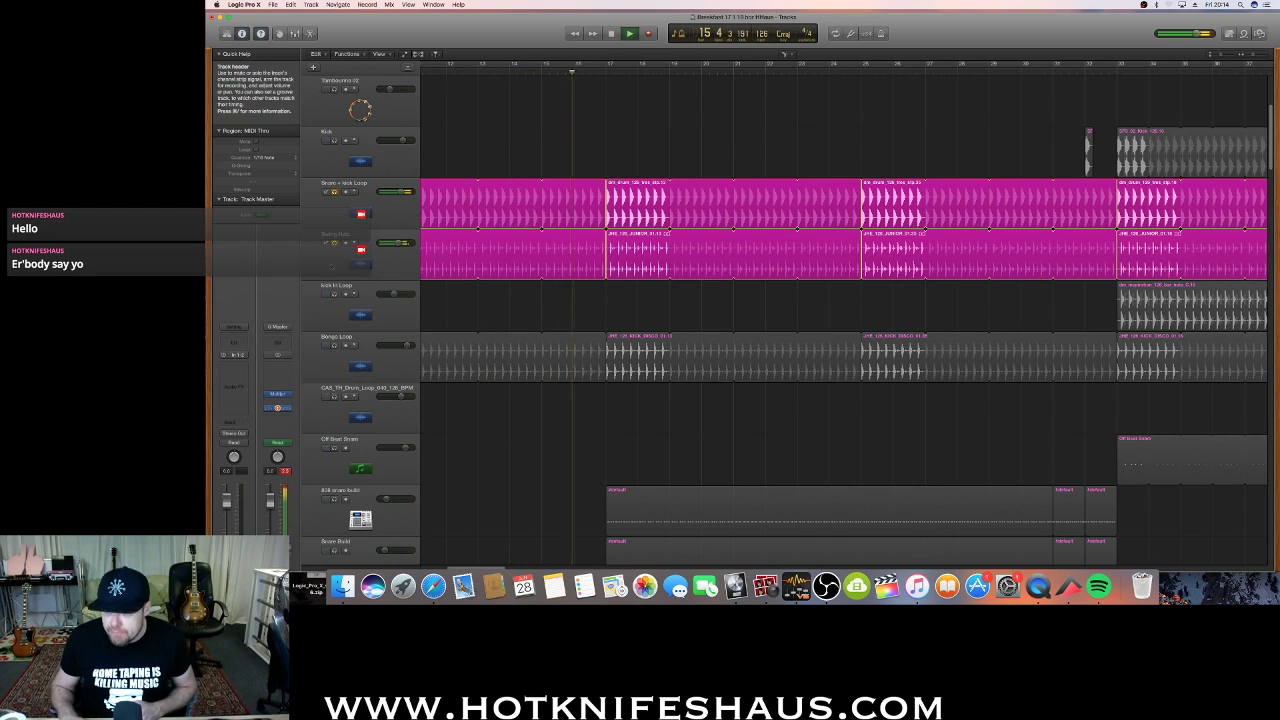
{"action": "left_click", "coordinate": [336, 192]}
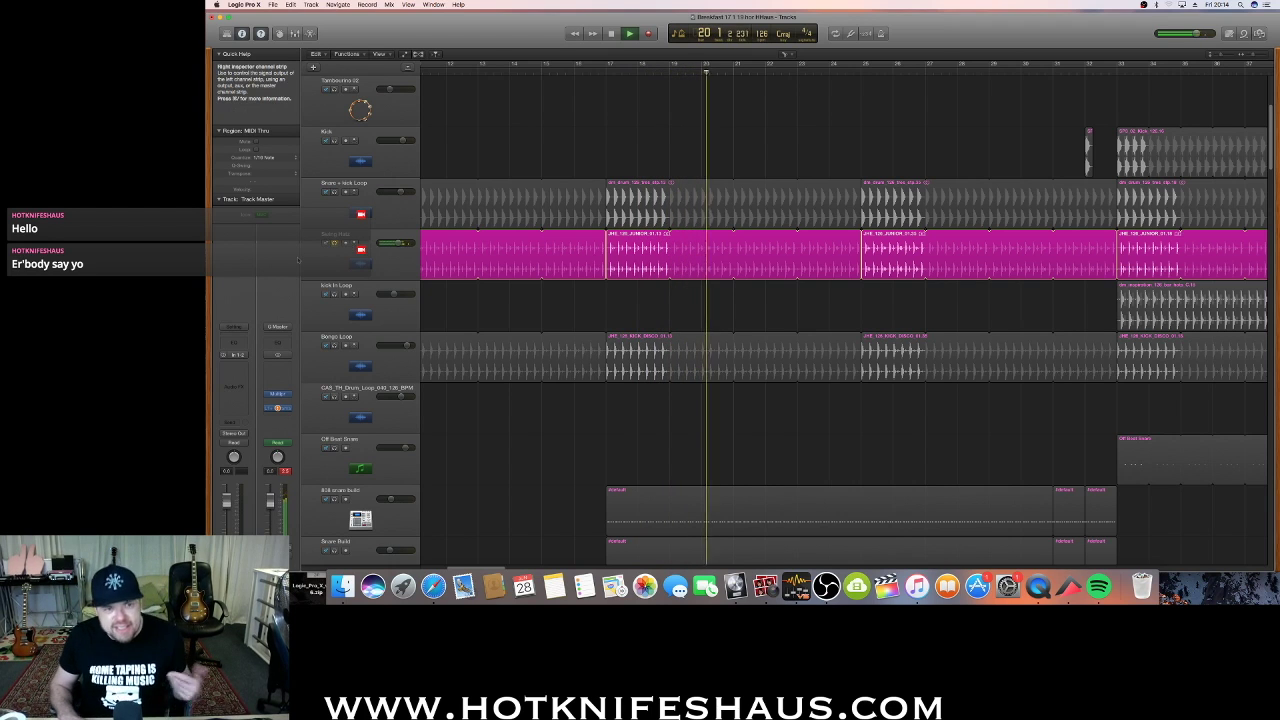
{"action": "key", "text": "space"}
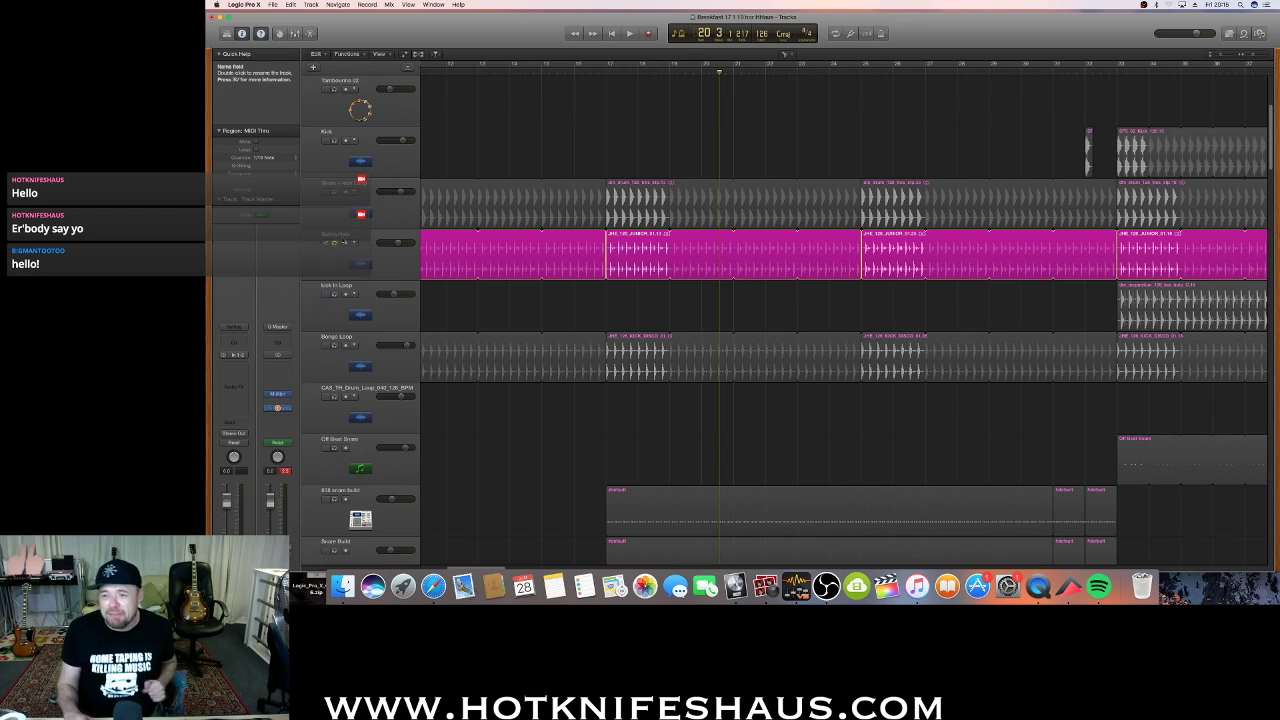
Replace the Swing Hats solo with Bongo Loop and Drum + Kick Loop together, and play them from bar 16
{"action": "left_click", "coordinate": [335, 347]}
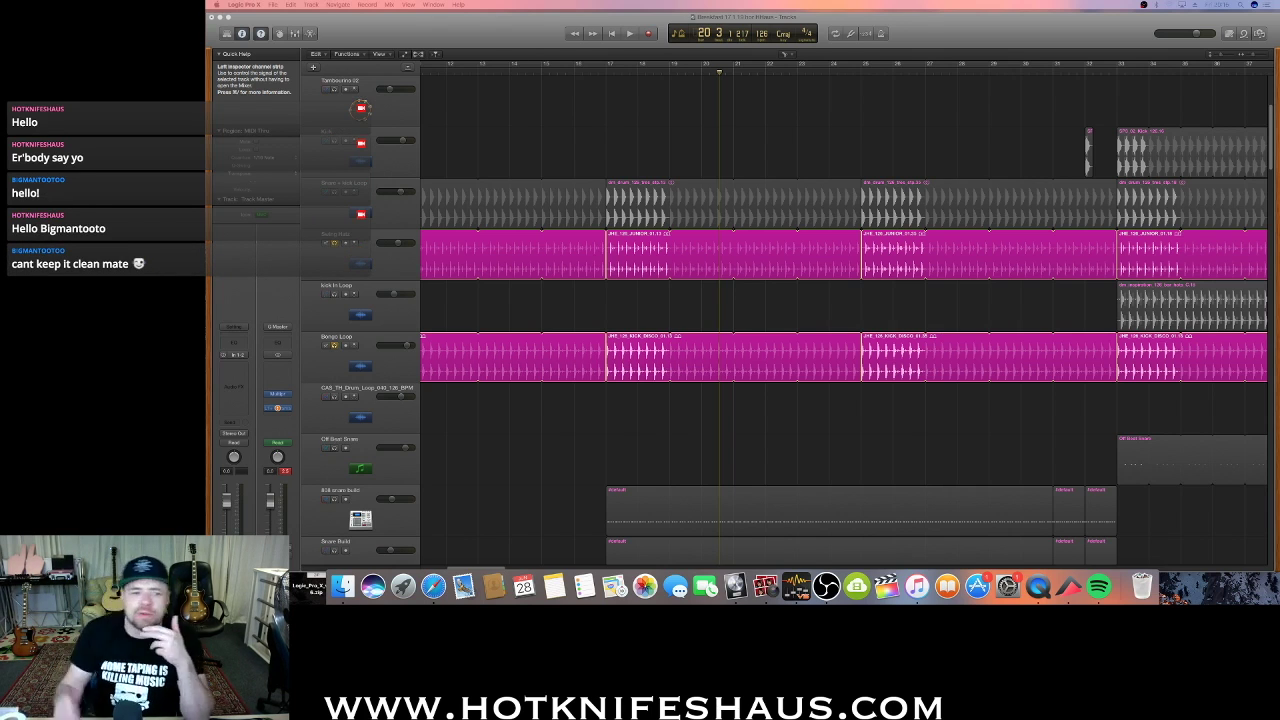
{"action": "scroll", "coordinate": [591, 79], "scroll_direction": "up", "scroll_amount": 2}
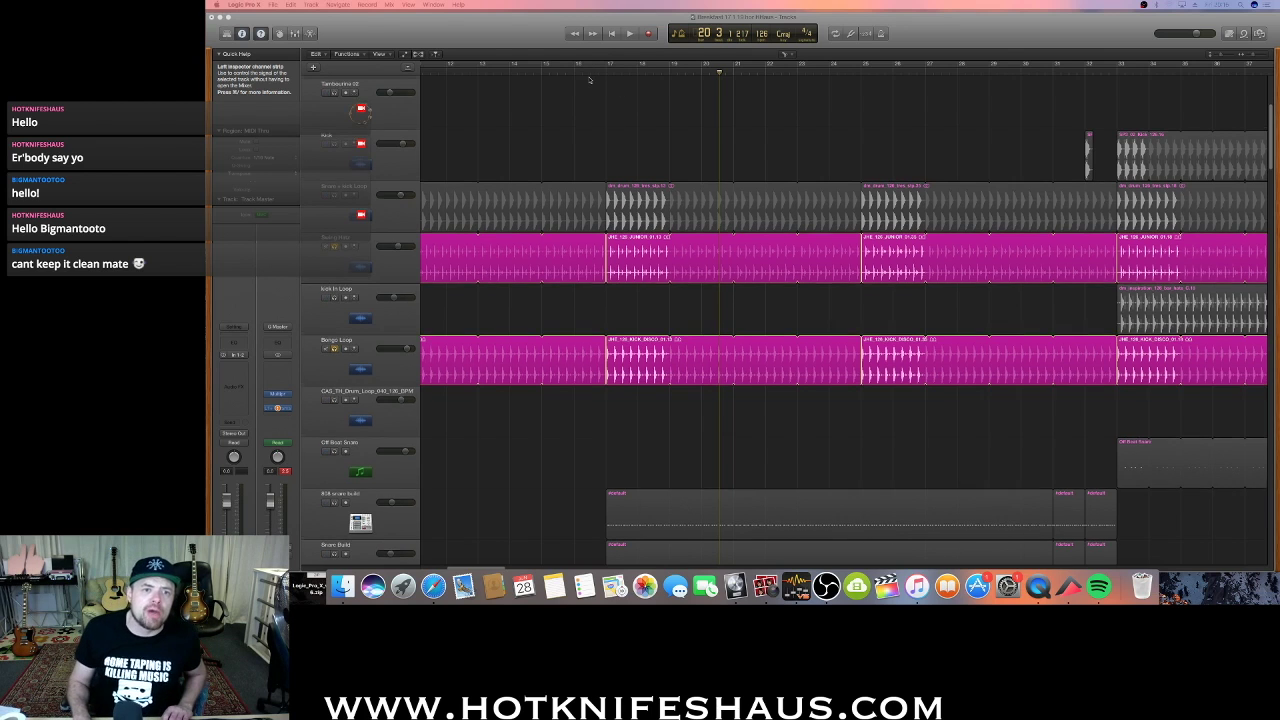
{"action": "left_click", "coordinate": [590, 74]}
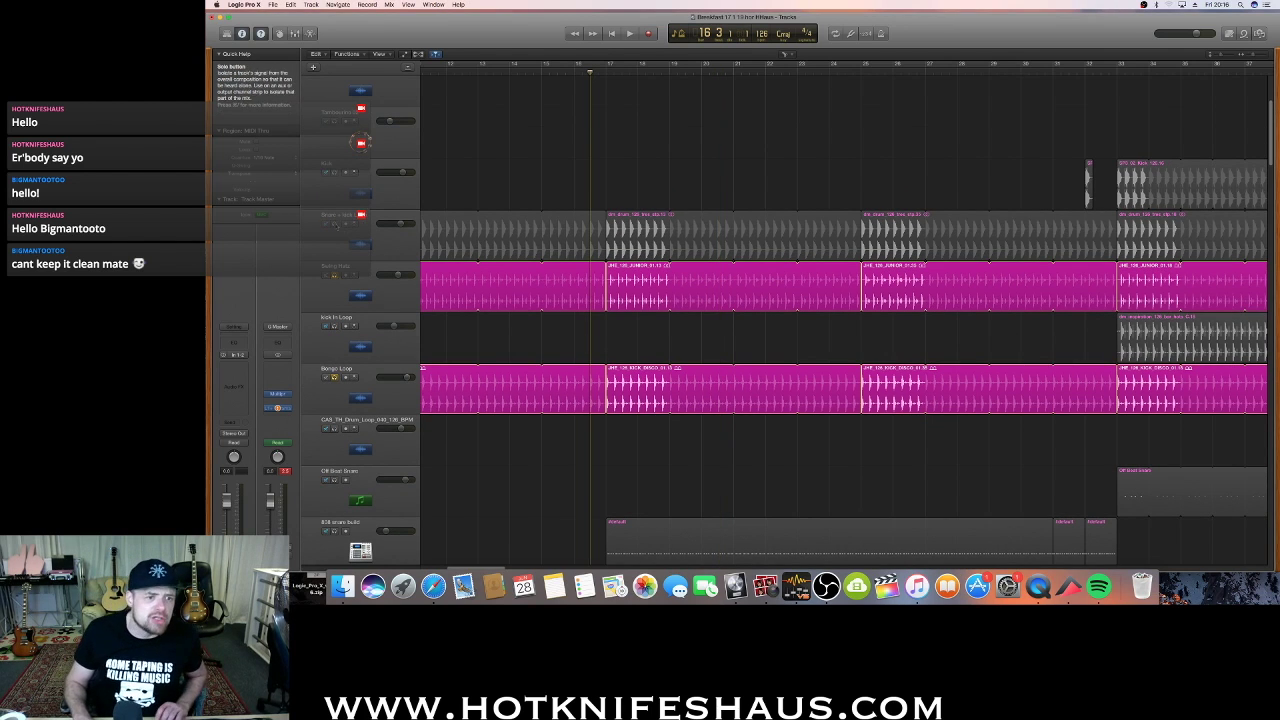
{"action": "left_click", "coordinate": [334, 224]}
{"action": "left_click", "coordinate": [334, 275]}
{"action": "key", "text": "space"}
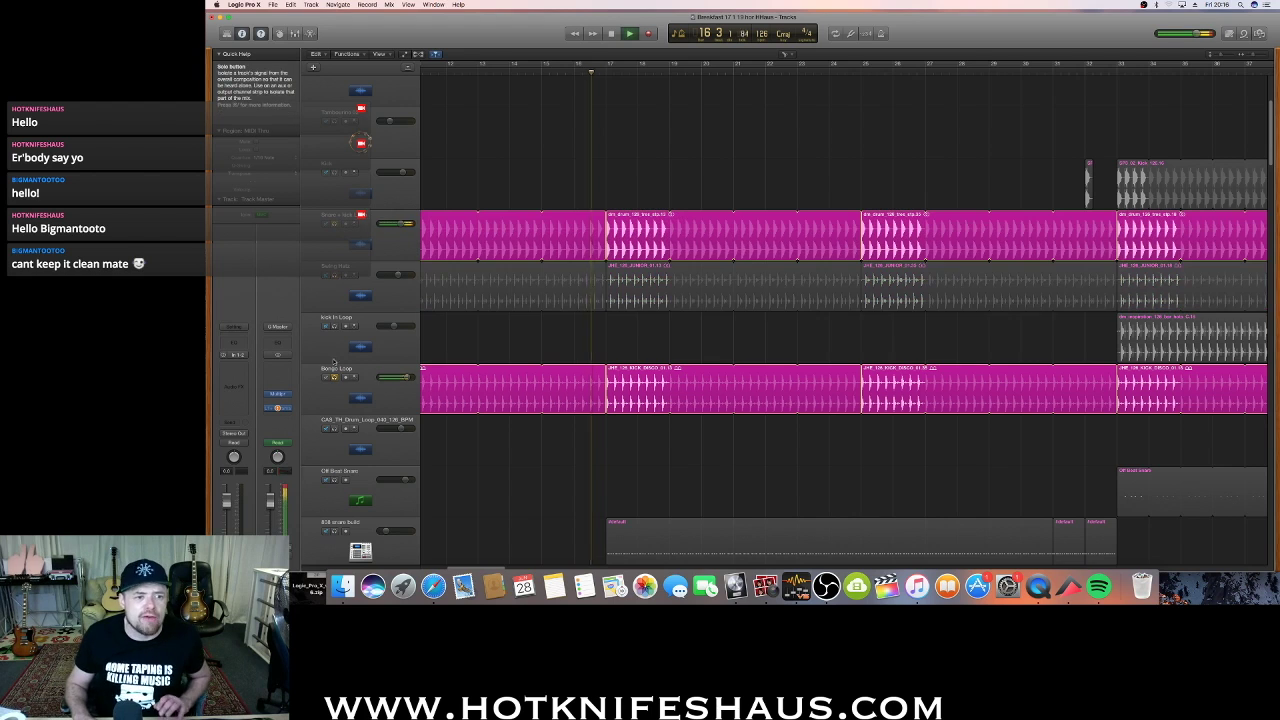
Toggle solos during playback to compare Drum + Kick Loop alone, Swing Hats alone, and both combined with Bongo Loop
{"action": "left_click", "coordinate": [335, 378]}
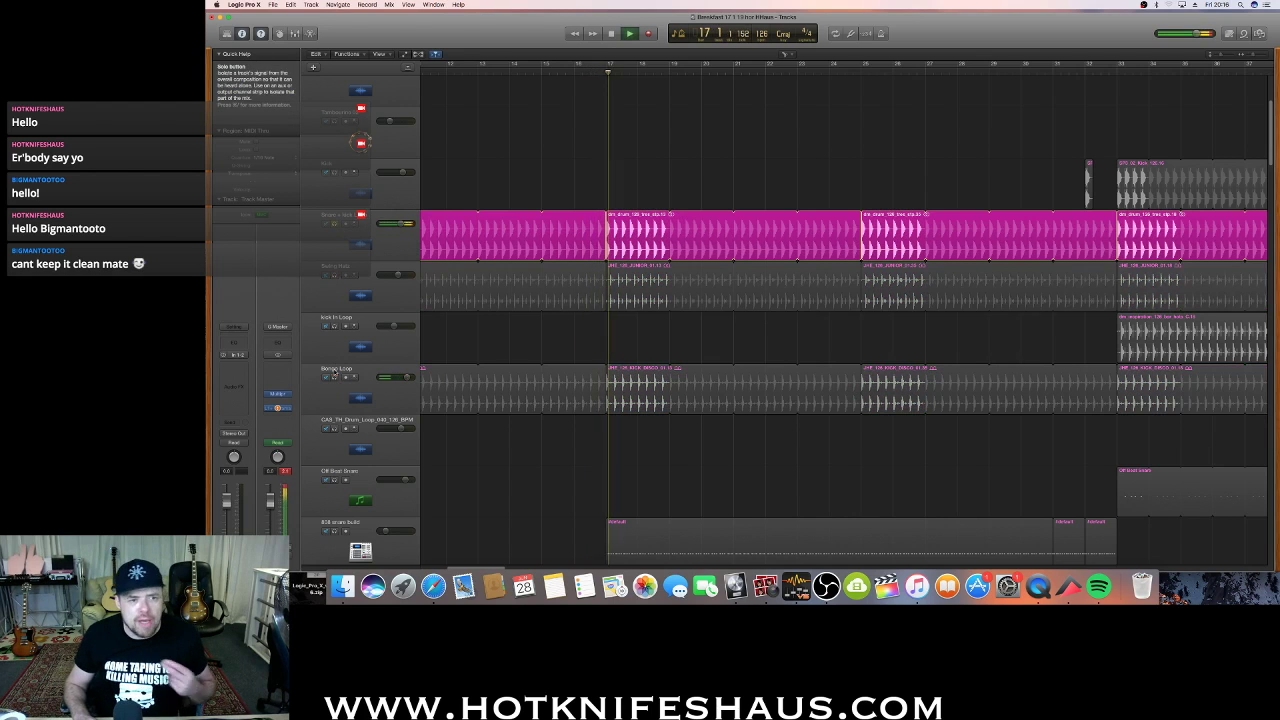
{"action": "left_click", "coordinate": [334, 275]}
{"action": "left_click", "coordinate": [334, 224]}
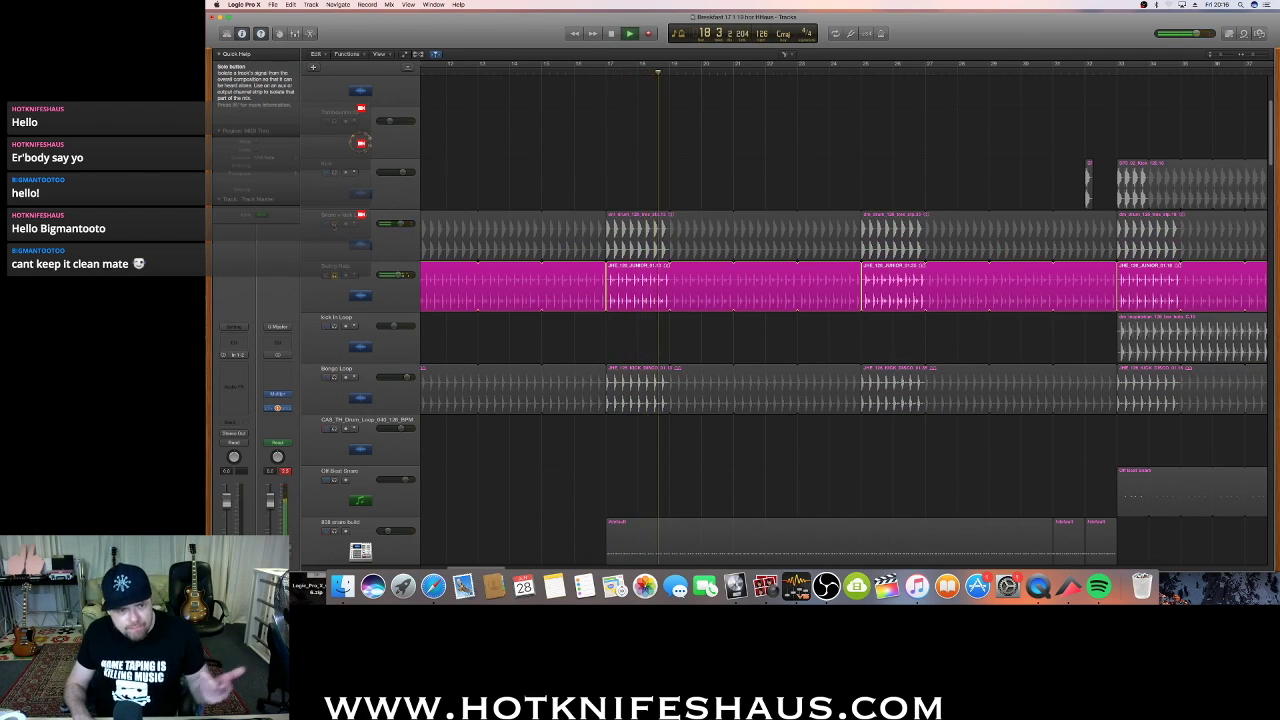
{"action": "left_click", "coordinate": [334, 224]}
{"action": "left_click", "coordinate": [334, 378]}
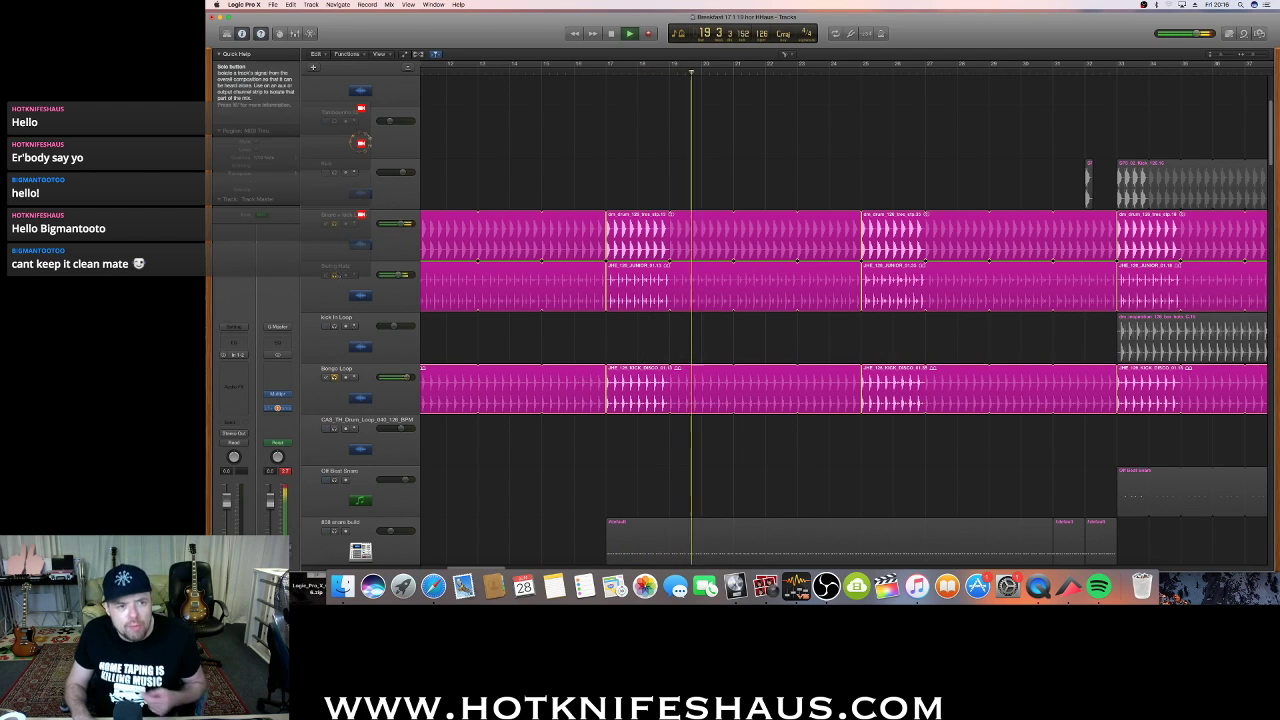
Release the Swing Hats and Drum + Kick Loop solos to hear only the Bongo Loop, and stop playback
{"action": "left_click", "coordinate": [334, 275]}
{"action": "left_click", "coordinate": [334, 224]}
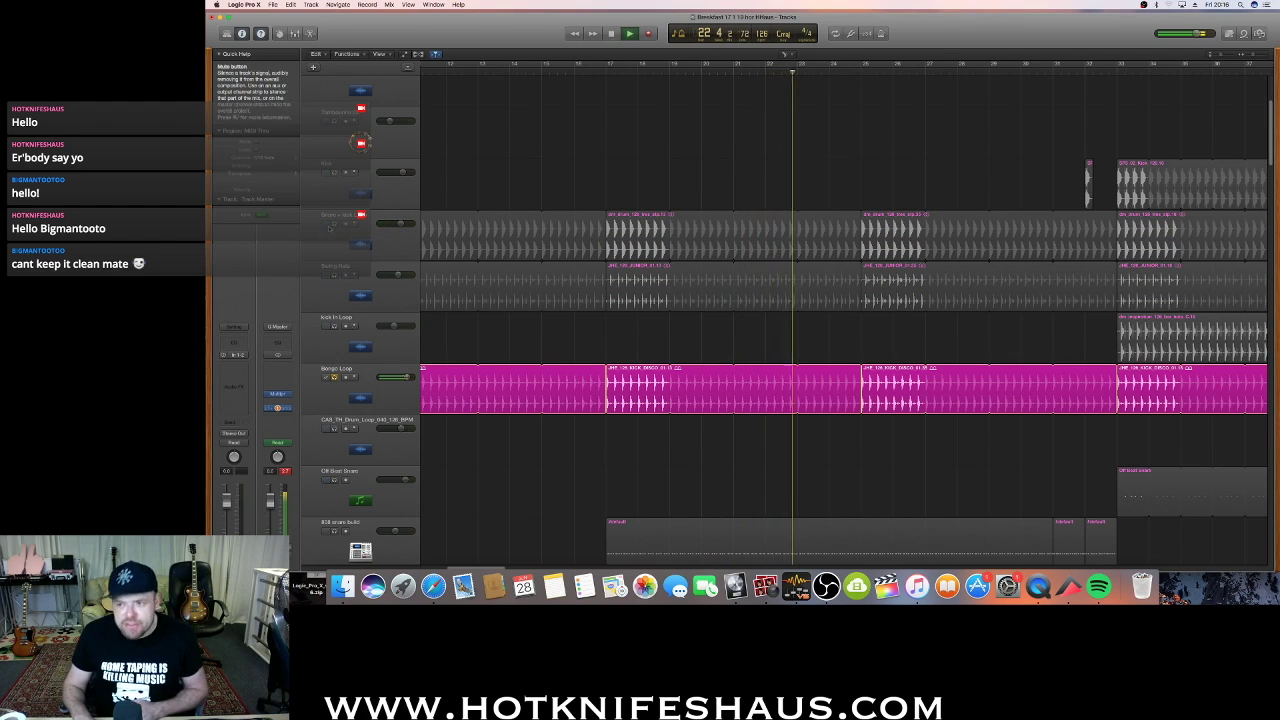
{"action": "key", "text": "space"}
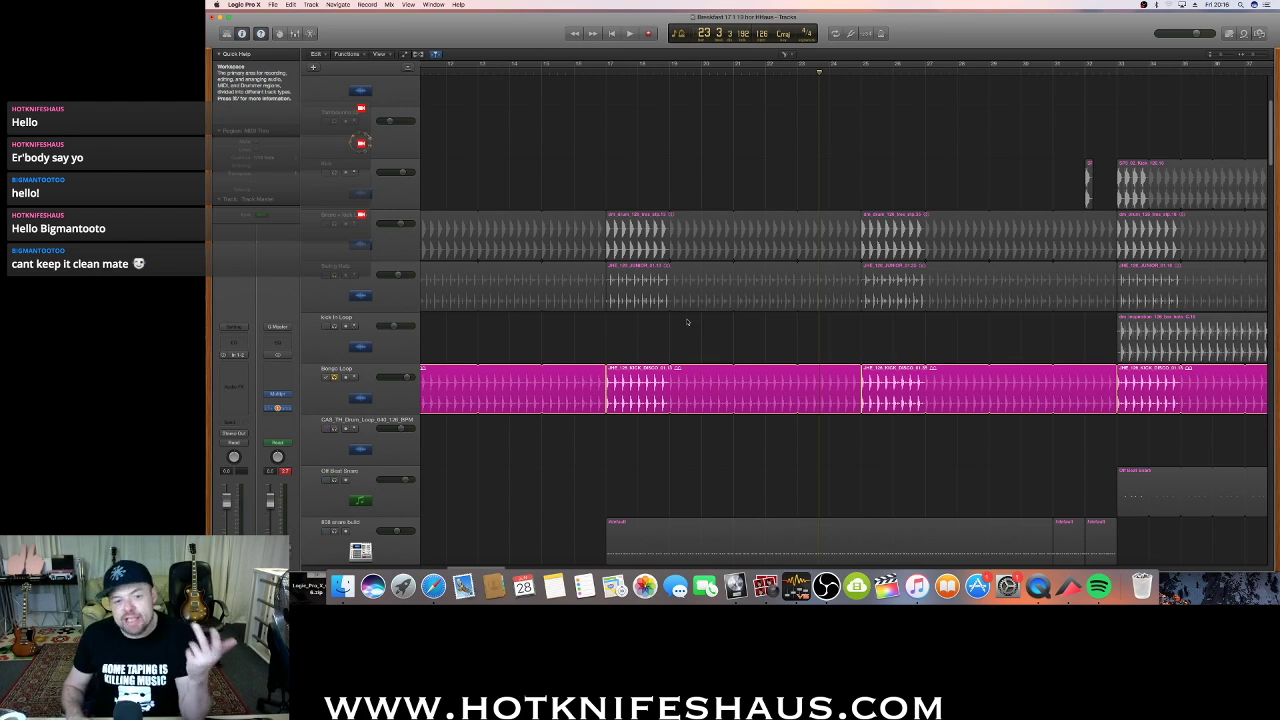
Resume playback of the Bongo Loop from bar 23 and add Swing Hats and Drum + Kick Loop to the solo
{"action": "scroll", "coordinate": [666, 290], "scroll_direction": "down", "scroll_amount": 5}
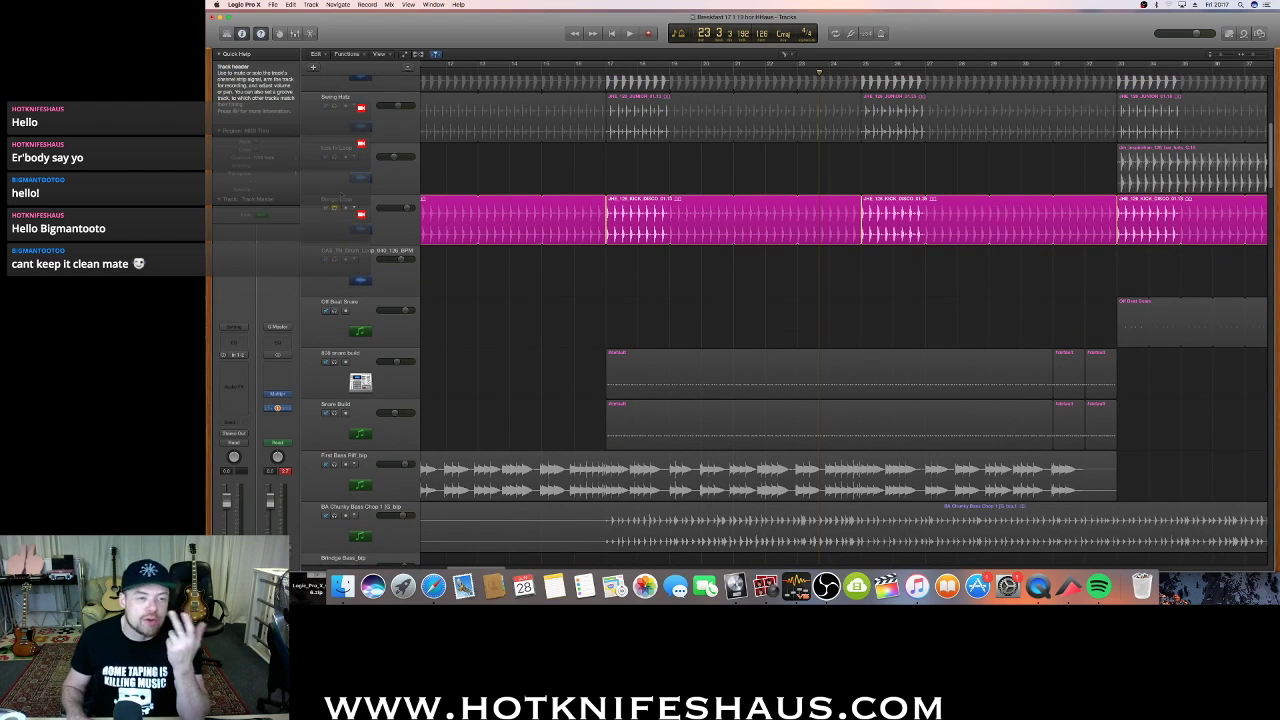
{"action": "scroll", "coordinate": [350, 230], "scroll_direction": "up", "scroll_amount": 1}
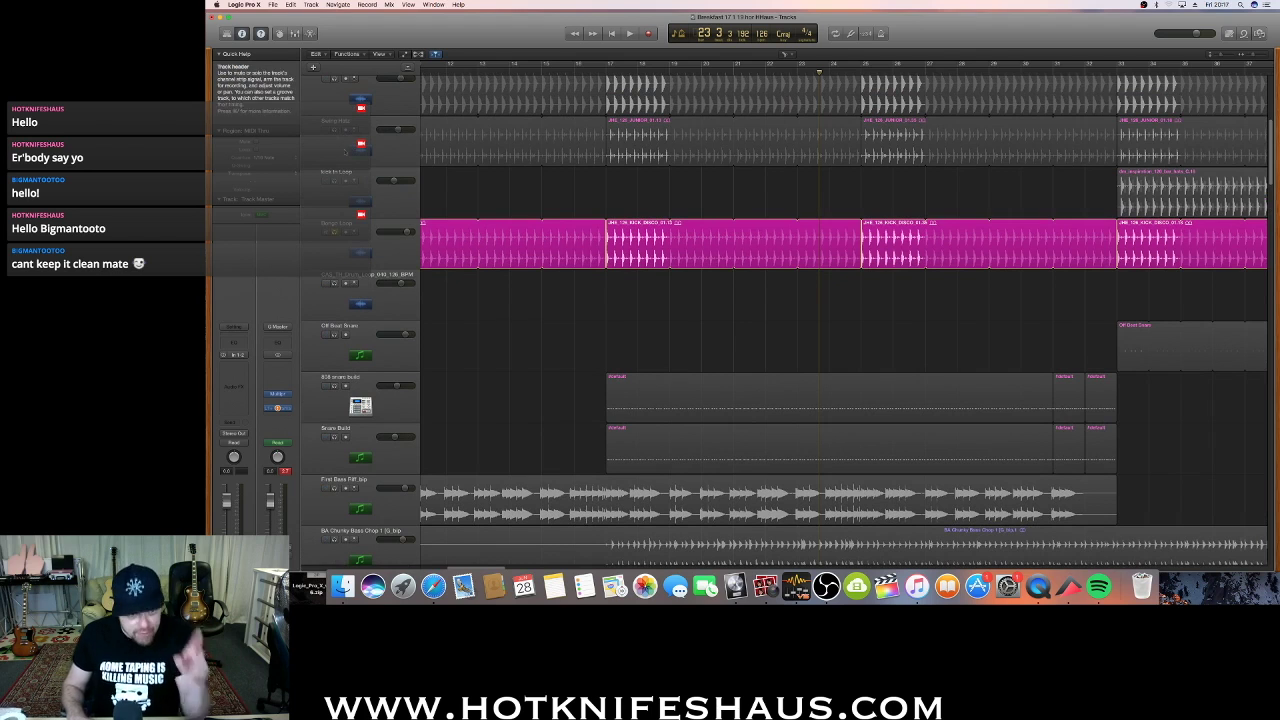
{"action": "key", "text": "space"}
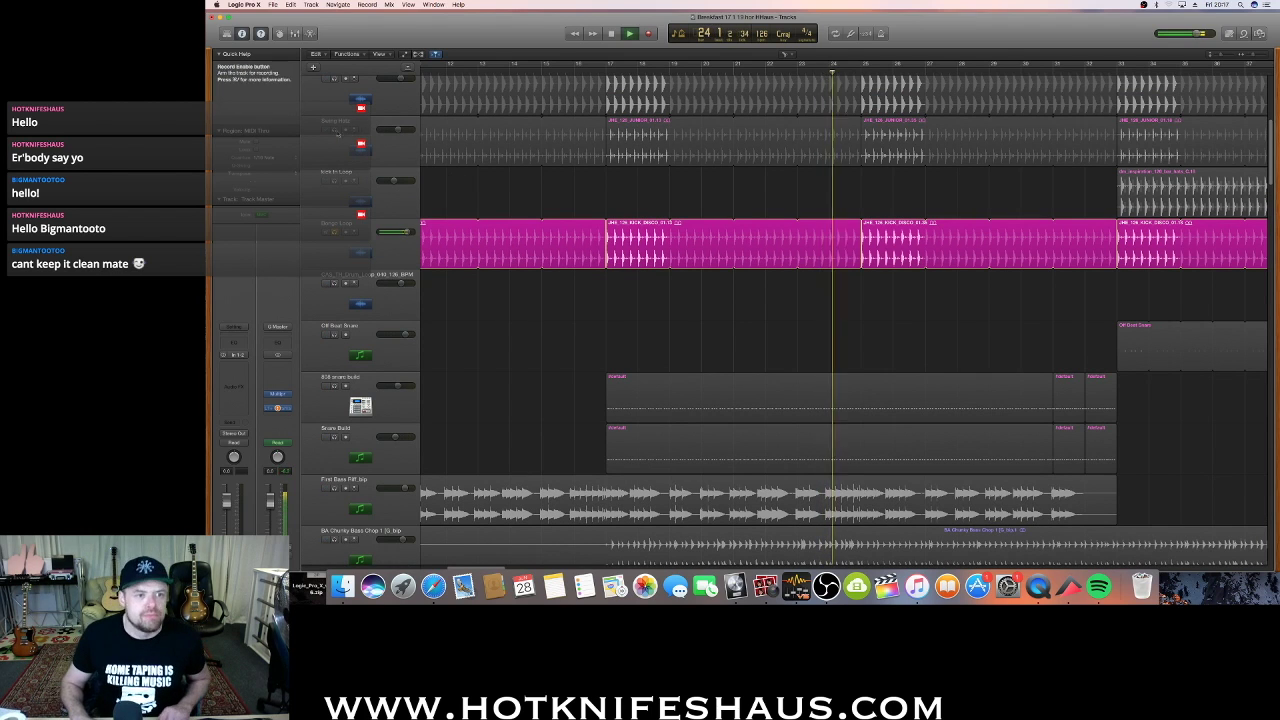
{"action": "left_click", "coordinate": [338, 134], "text": "shift"}
{"action": "scroll", "coordinate": [338, 134], "scroll_direction": "up", "scroll_amount": 1}
{"action": "left_click", "coordinate": [344, 121], "text": "shift"}
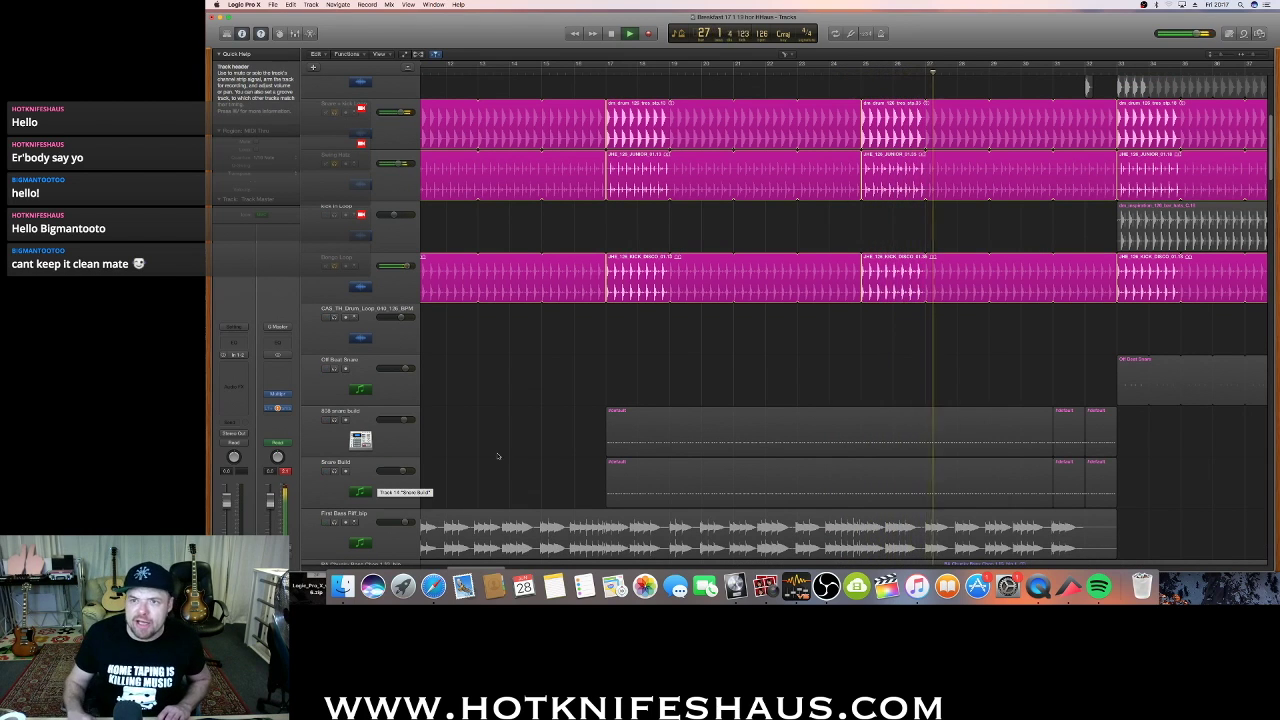
Add the Kick track to the soloed loops, listen to its entry at bar 33, and stop playback
{"action": "scroll", "coordinate": [923, 160], "scroll_direction": "up", "scroll_amount": 2}
{"action": "scroll", "coordinate": [923, 160], "scroll_direction": "up", "scroll_amount": 1}
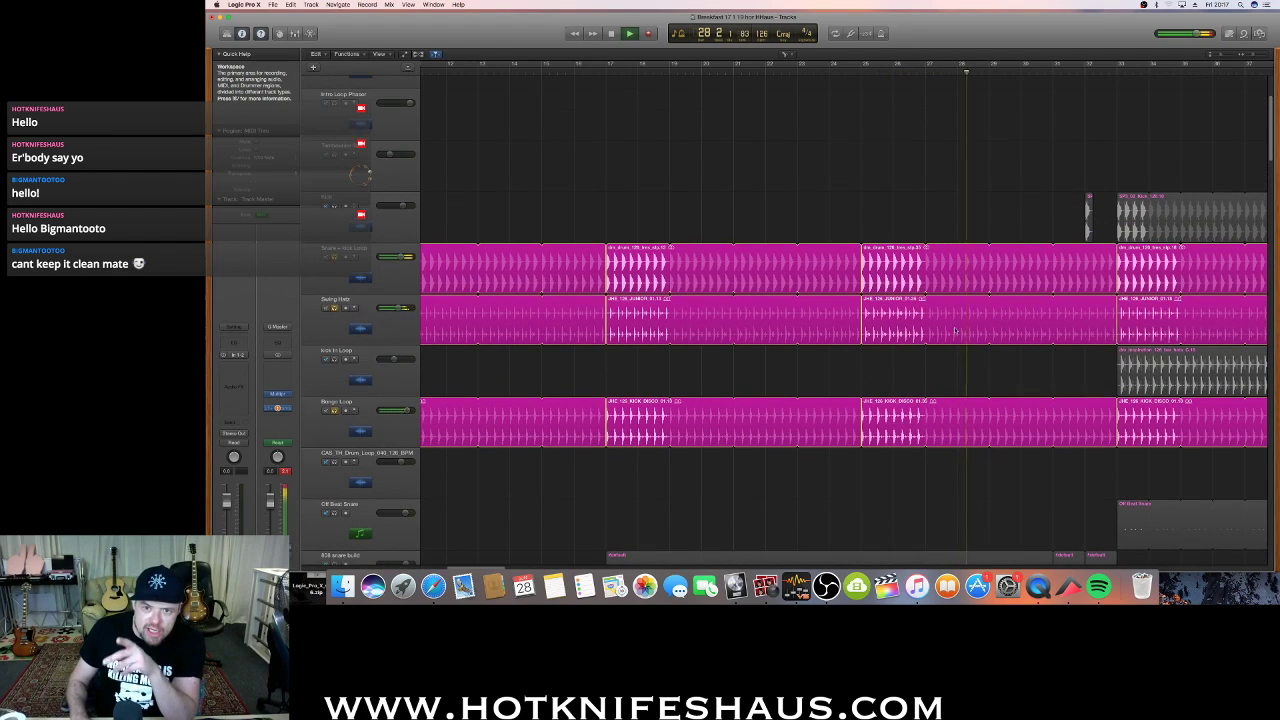
{"action": "left_click", "coordinate": [431, 214]}
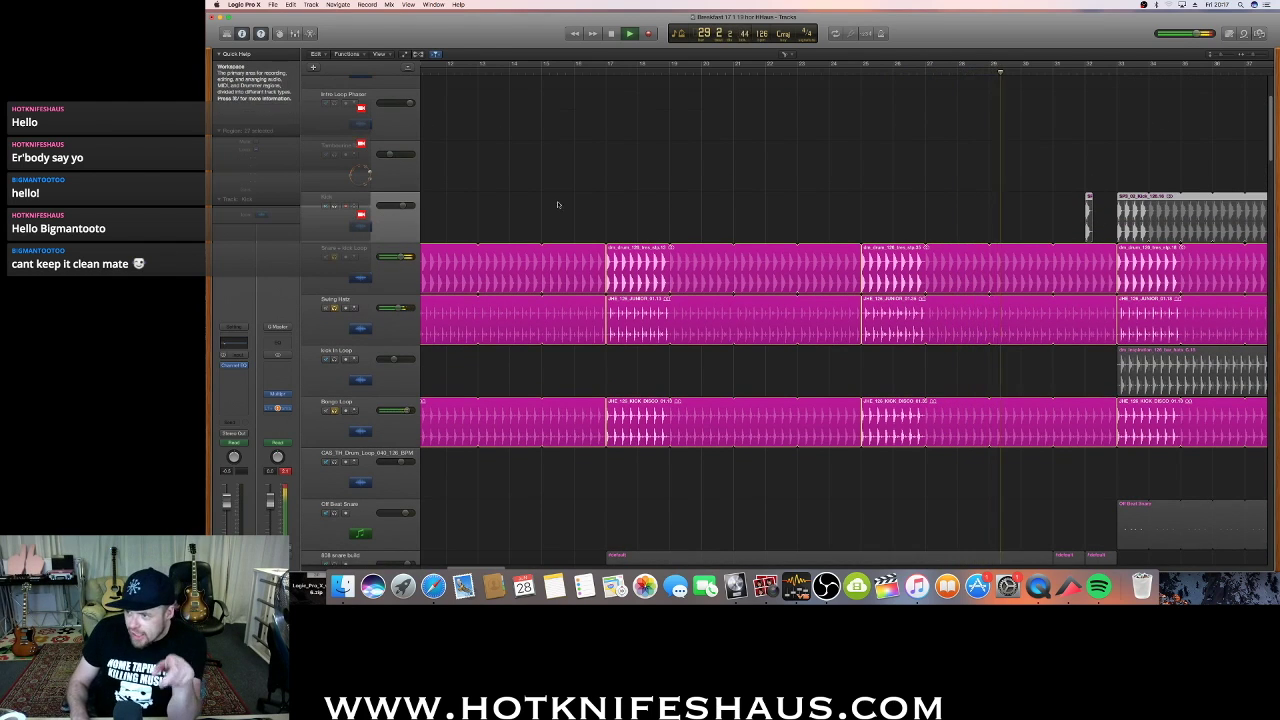
{"action": "left_click", "coordinate": [334, 205]}
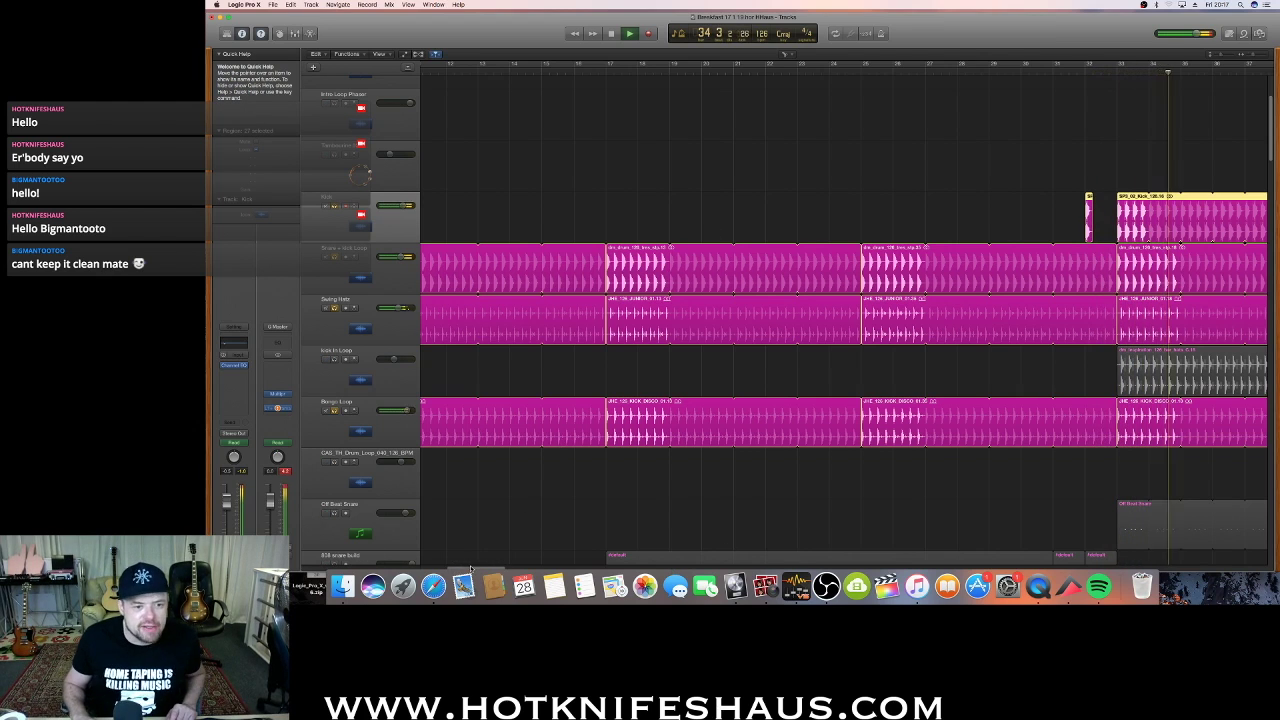
{"action": "key", "text": "space"}
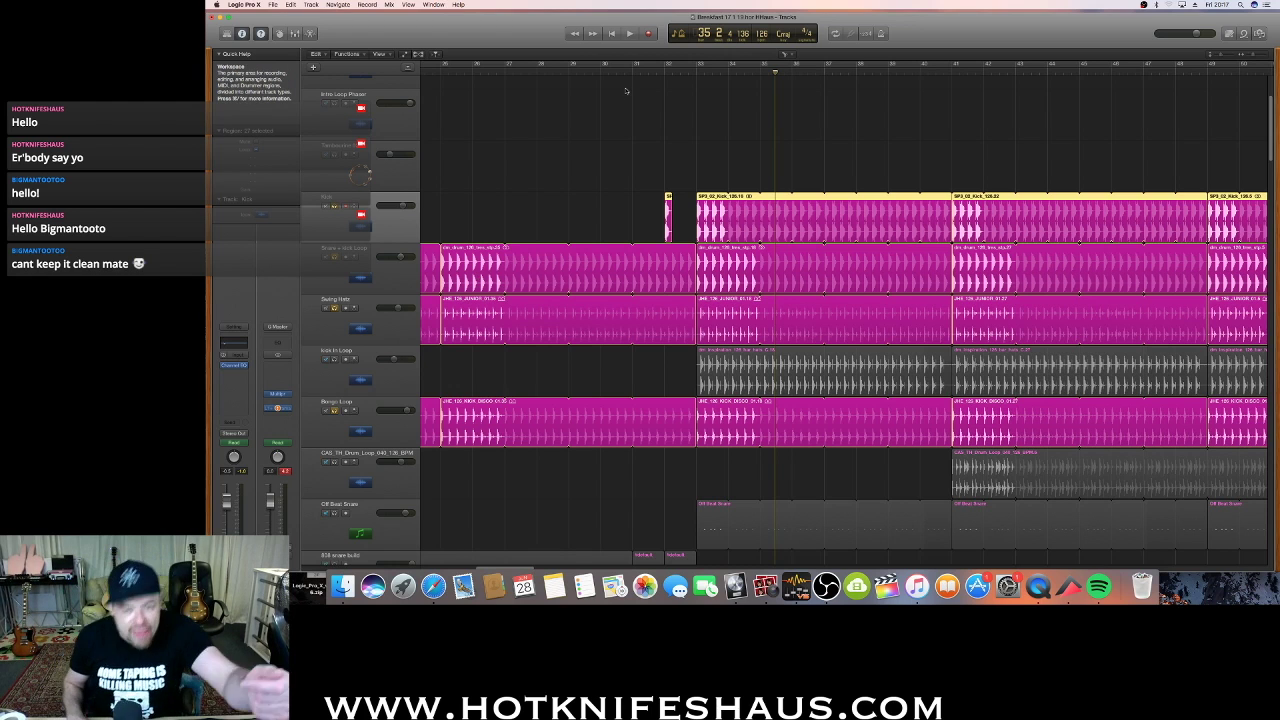
Release the Kick solo while playing from bar 35, and restart playback from about bar 26
{"action": "key", "text": "space"}
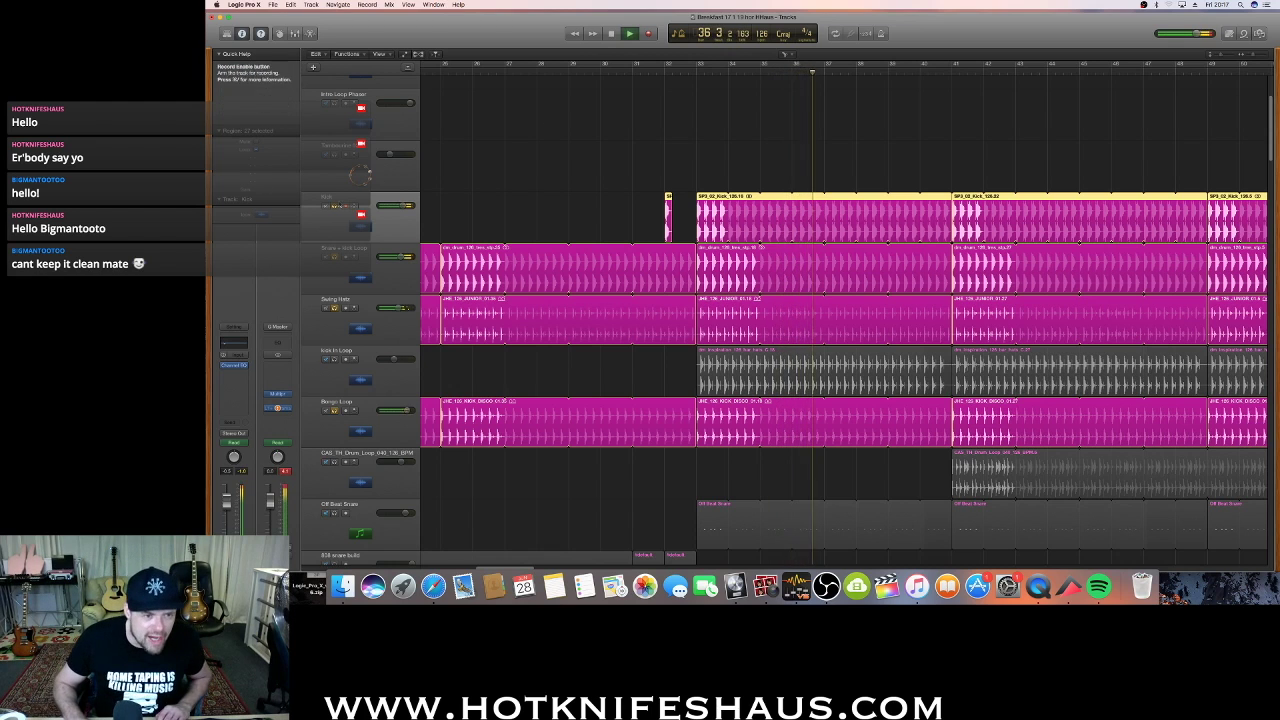
{"action": "left_click", "coordinate": [329, 206]}
{"action": "key", "text": "space"}
{"action": "left_click", "coordinate": [468, 75]}
{"action": "key", "text": "space"}
Release the Drum + Kick Loop, Swing Hats and Bongo Loop solos during playback to hear the full mix
{"action": "left_click", "coordinate": [335, 258]}
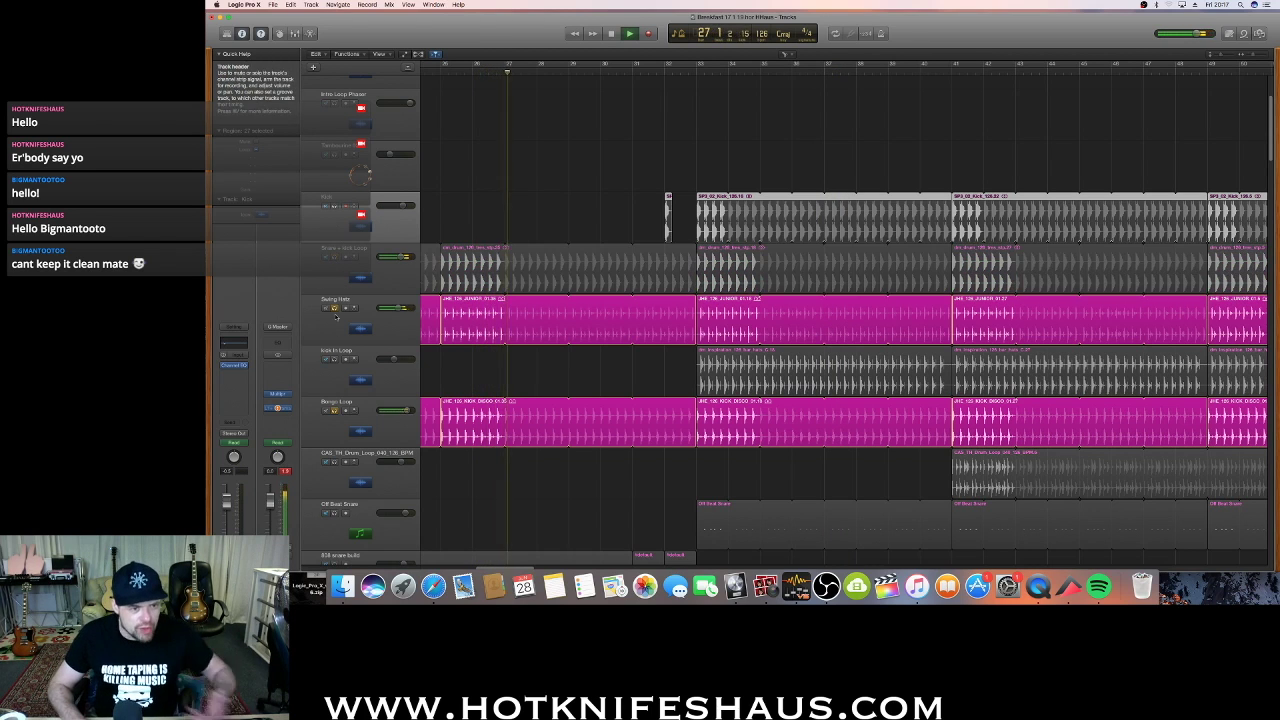
{"action": "left_click", "coordinate": [335, 308]}
{"action": "left_click", "coordinate": [335, 411]}
{"action": "scroll", "coordinate": [380, 84], "scroll_direction": "up", "scroll_amount": 3}
{"action": "scroll", "coordinate": [380, 84], "scroll_direction": "up", "scroll_amount": 2}
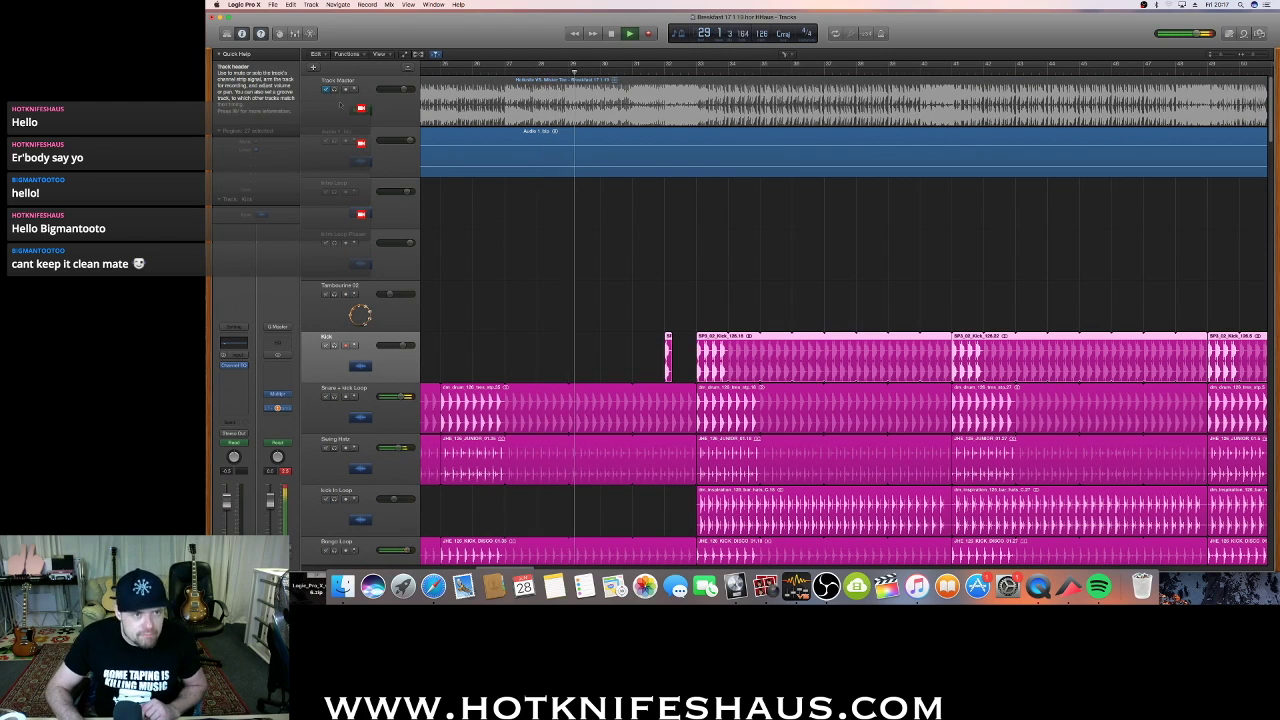
Audition the Track Master in solo during playback, release its solo, stop playback, and keep the track muted
{"action": "left_click", "coordinate": [335, 89]}
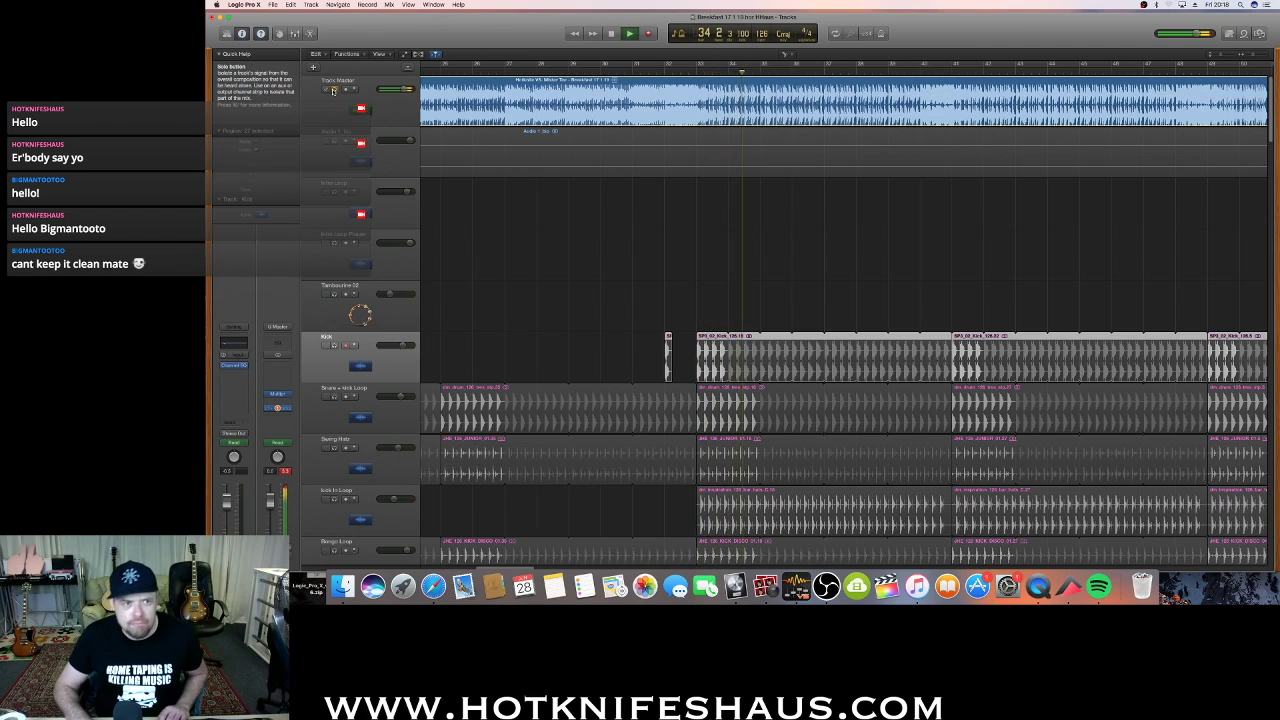
{"action": "left_click", "coordinate": [335, 91]}
{"action": "key", "text": "space"}
{"action": "left_click", "coordinate": [327, 90]}
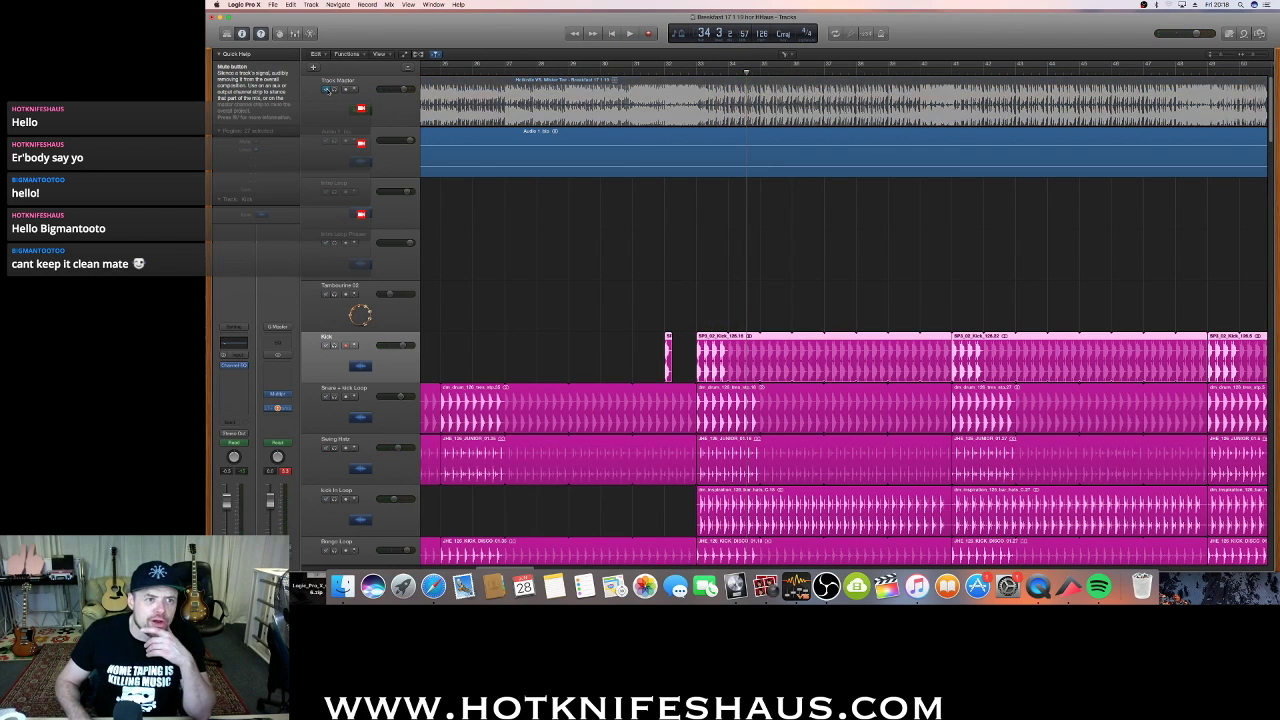
Solo the Kick track and audition it from bar 33, pausing and resuming playback, and stop in bar 40
{"action": "left_click", "coordinate": [718, 76]}
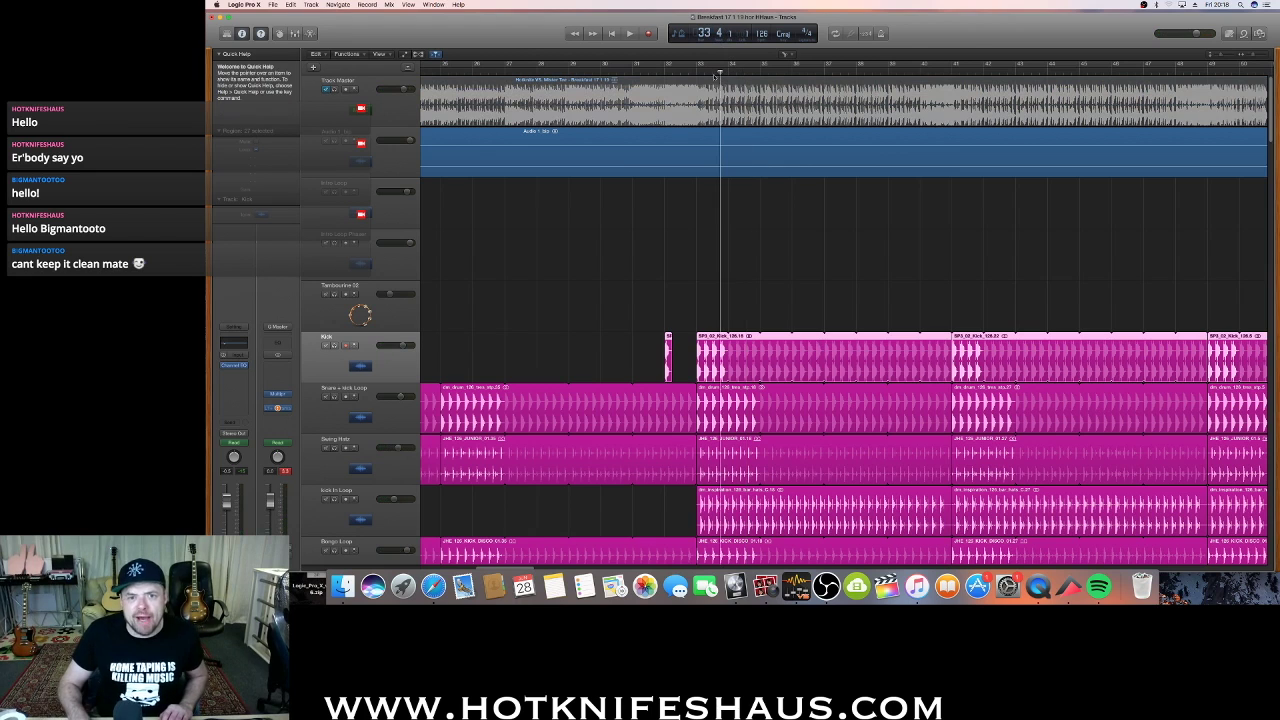
{"action": "left_click", "coordinate": [335, 345]}
{"action": "key", "text": "space"}
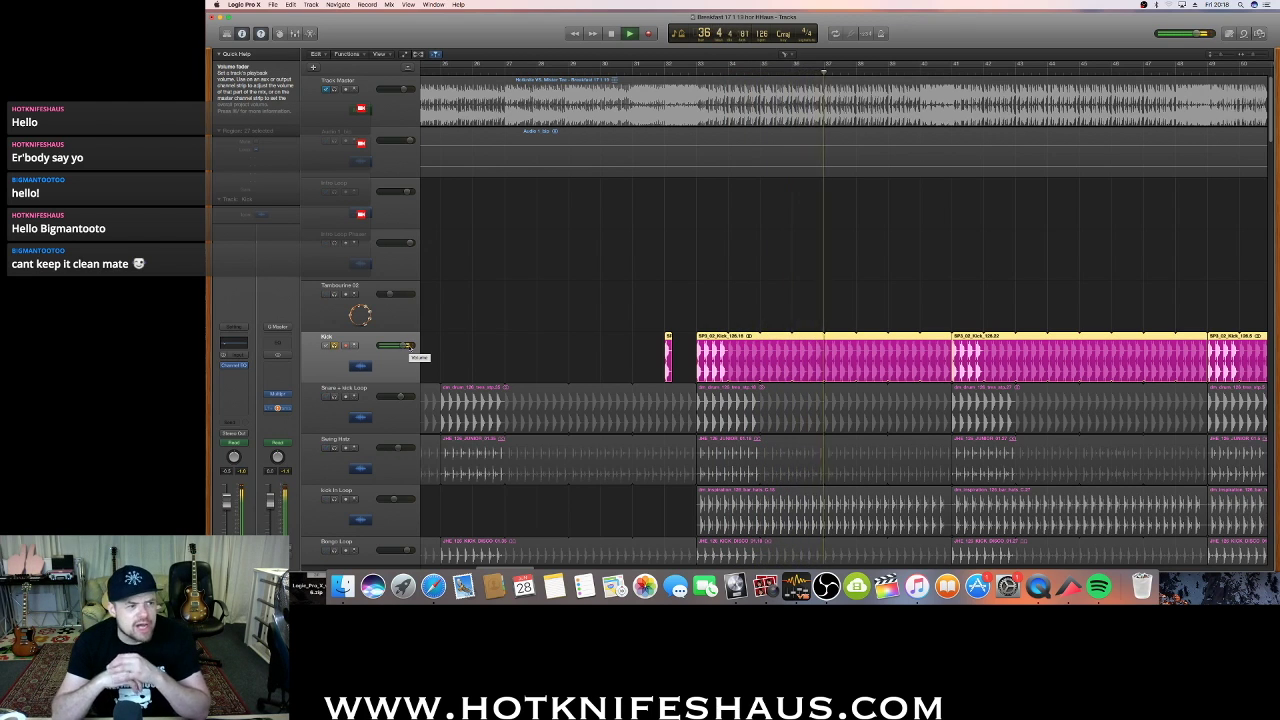
{"action": "key", "text": "space"}
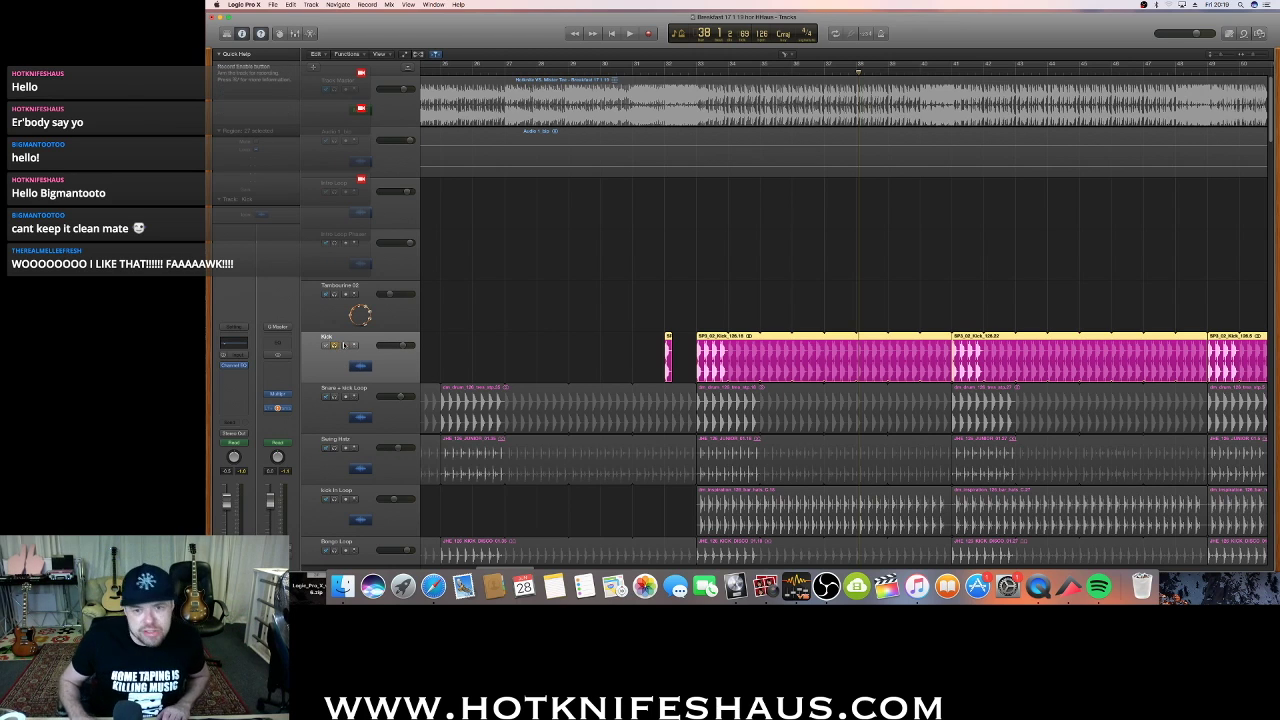
{"action": "key", "text": "space"}
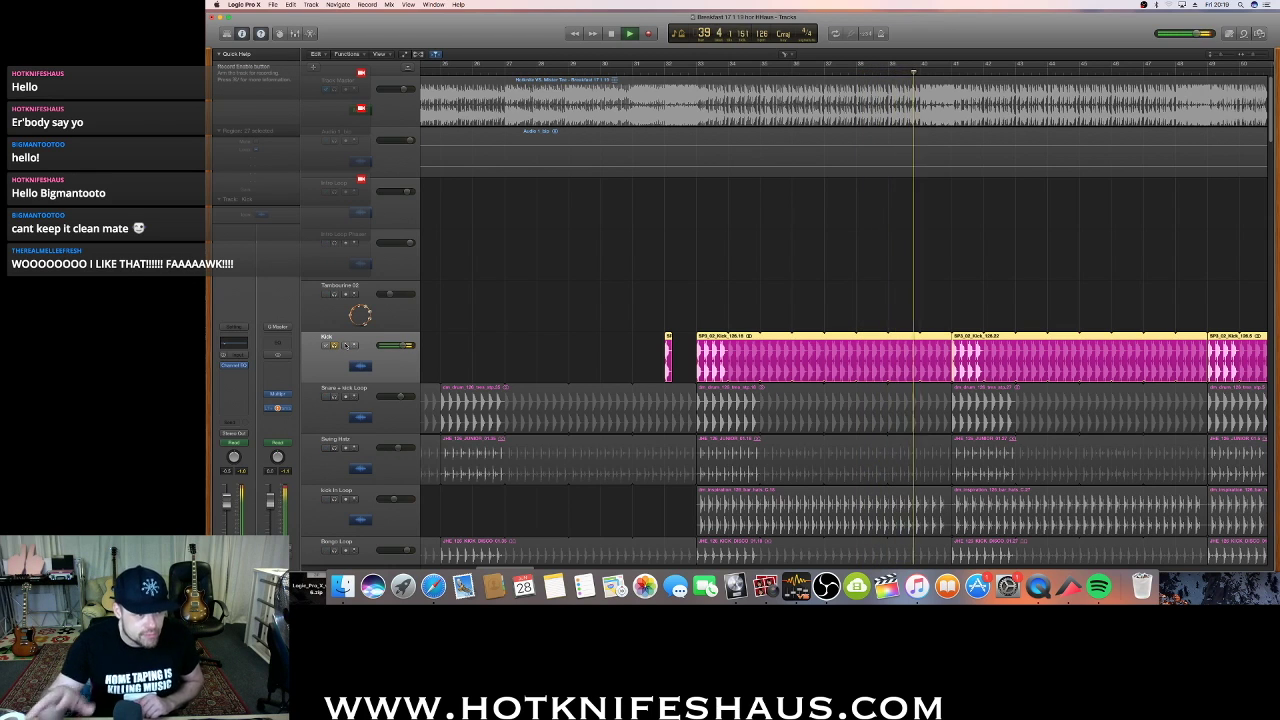
{"action": "key", "text": "space"}
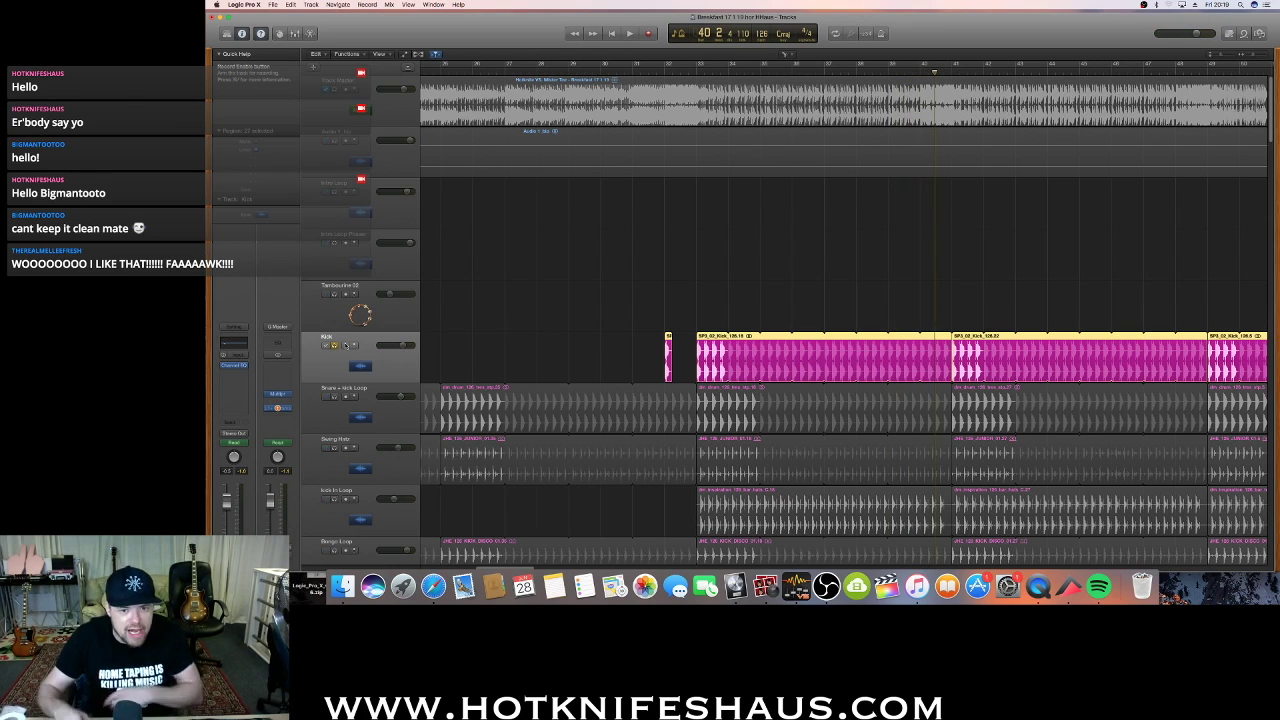
Add the BA Chunky Bass Chop 1 track to the Kick solo and play both from bar 40
{"action": "scroll", "coordinate": [470, 452], "scroll_direction": "down", "scroll_amount": 15}
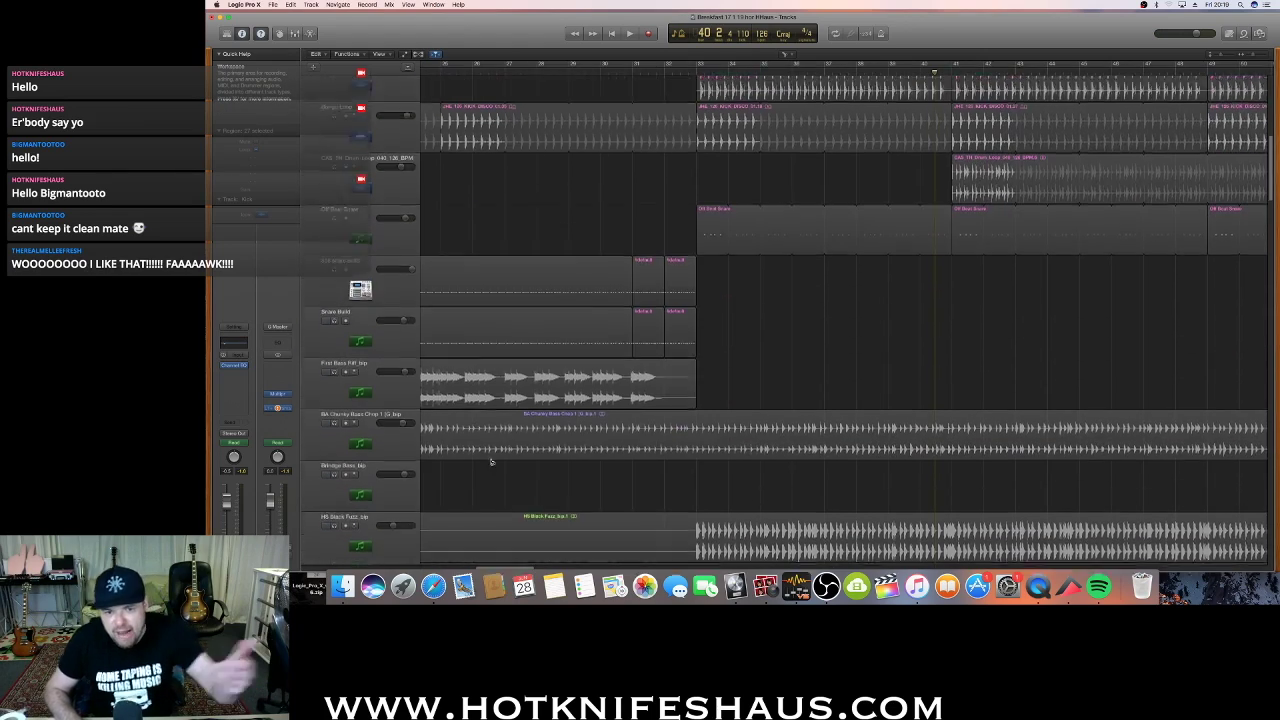
{"action": "scroll", "coordinate": [464, 457], "scroll_direction": "down", "scroll_amount": 2}
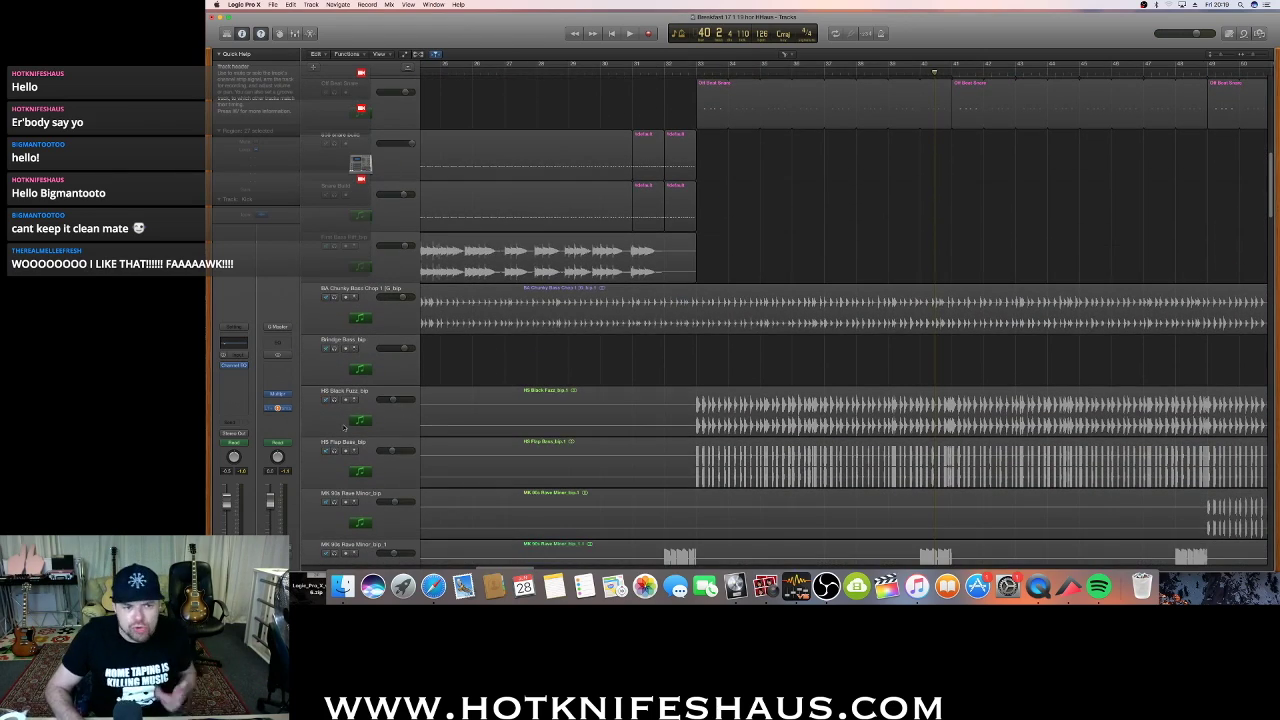
{"action": "left_click", "coordinate": [340, 427]}
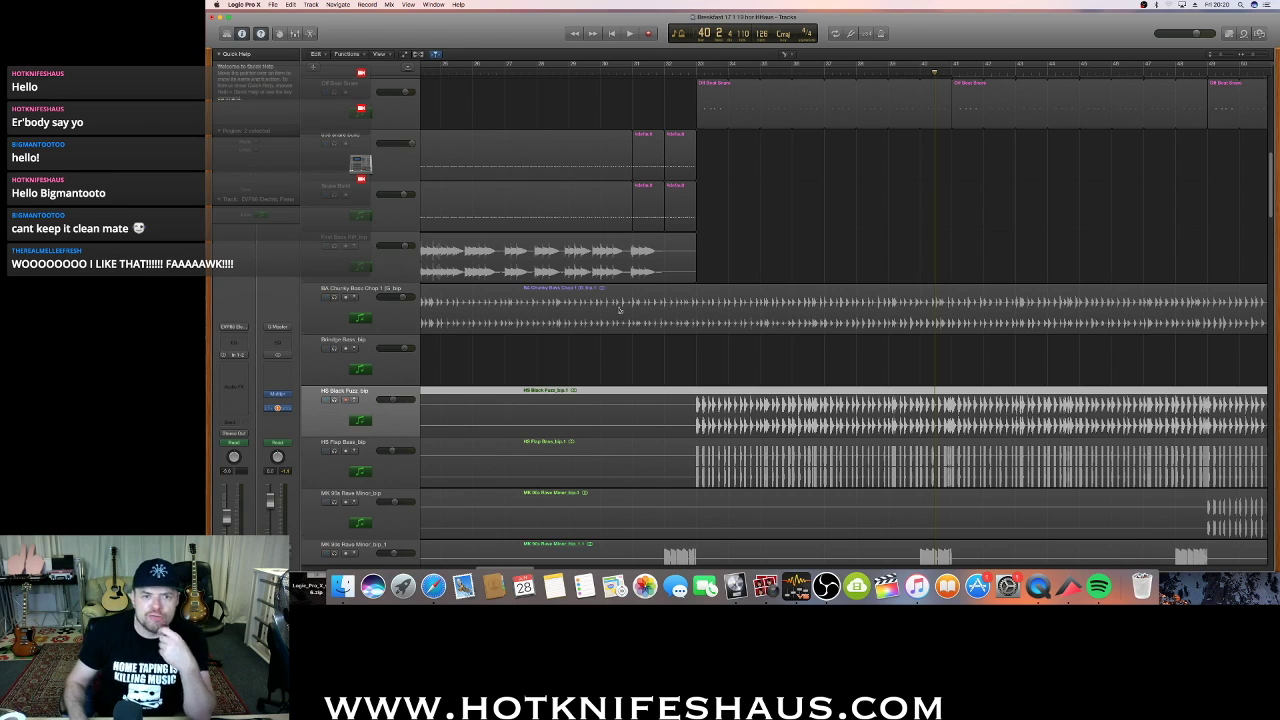
{"action": "scroll", "coordinate": [340, 422], "scroll_direction": "down", "scroll_amount": 6}
{"action": "scroll", "coordinate": [538, 305], "scroll_direction": "up", "scroll_amount": 3}
{"action": "scroll", "coordinate": [538, 305], "scroll_direction": "up", "scroll_amount": 5}
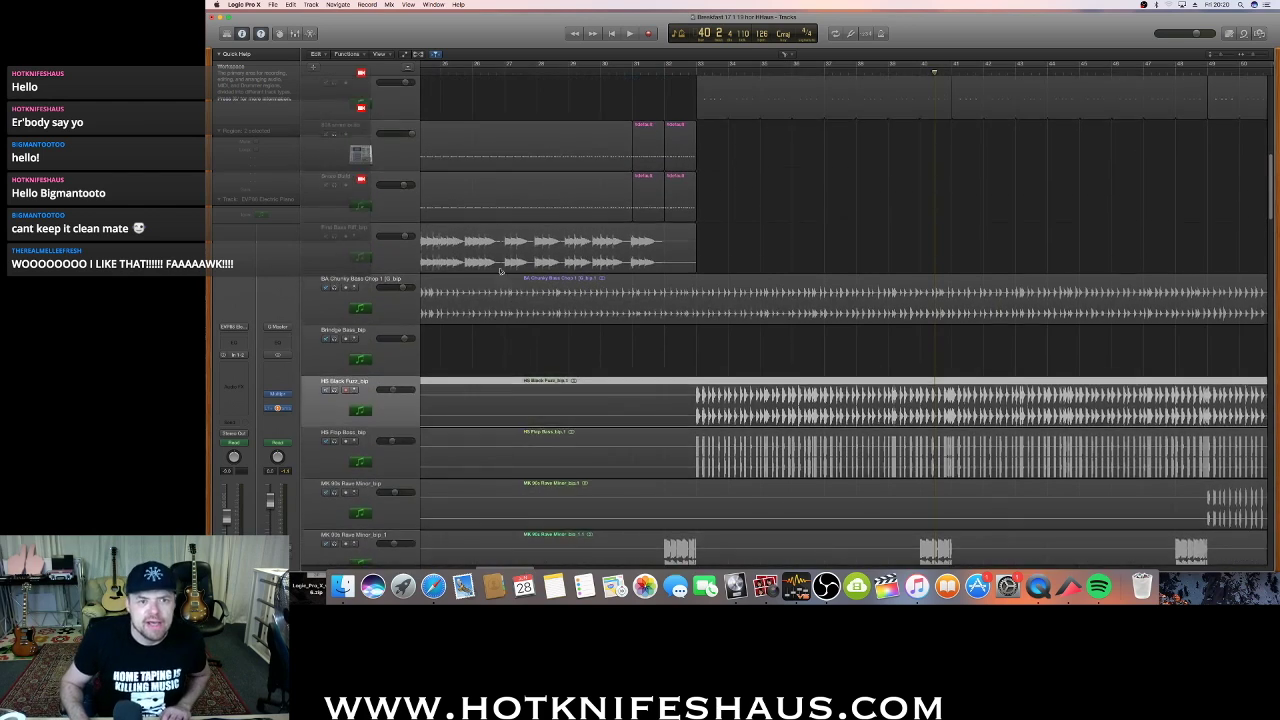
{"action": "left_click", "coordinate": [341, 366]}
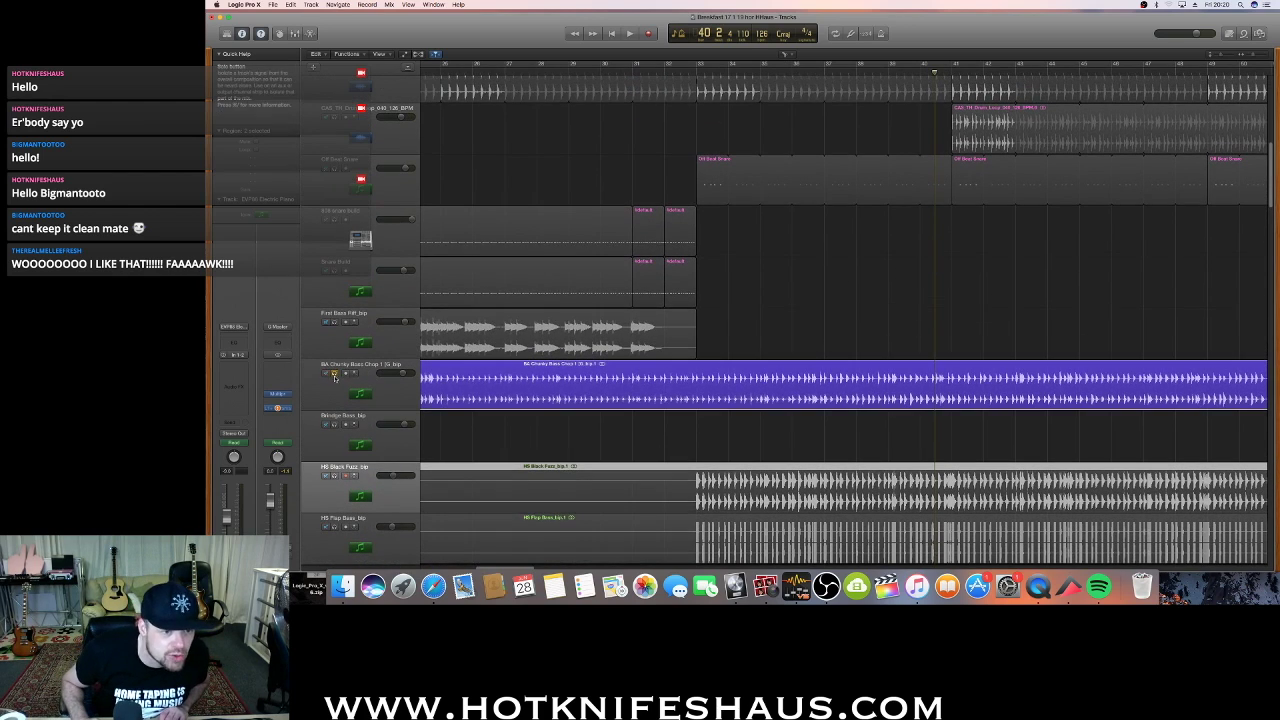
{"action": "key", "text": "space"}
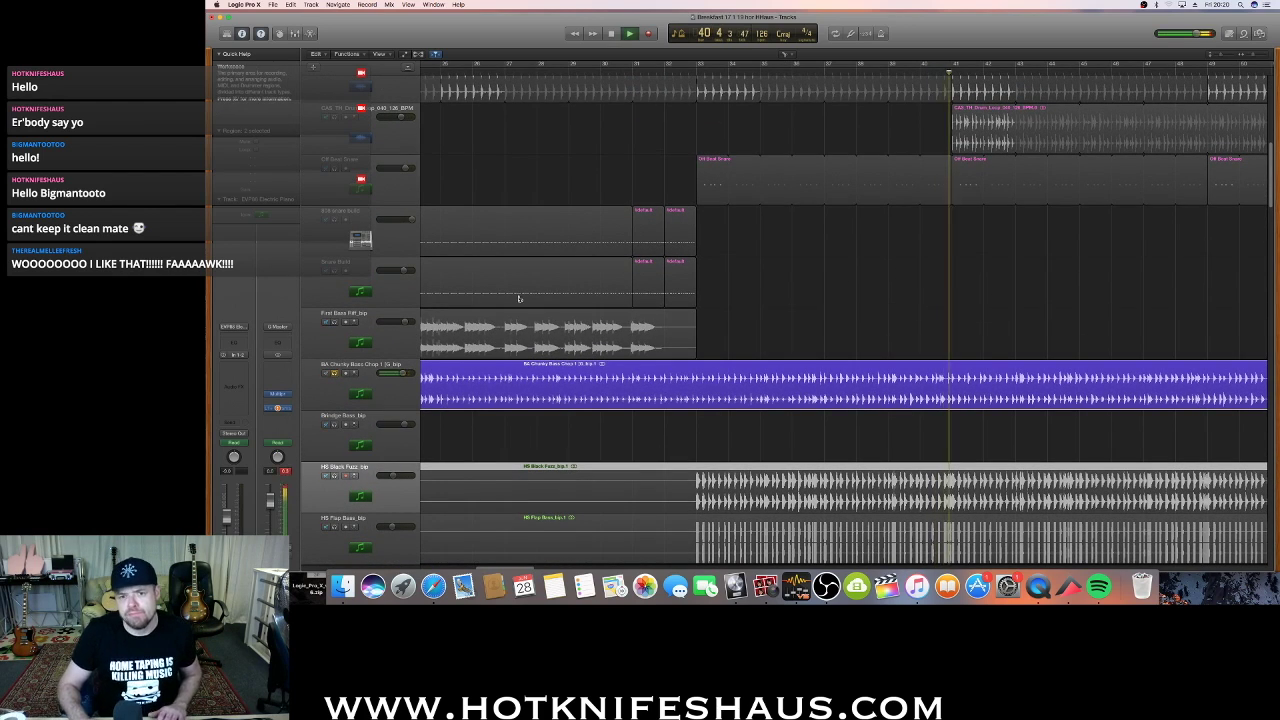
Release the Kick solo during playback to hear the chunky bass alone, and solo the Kick again
{"action": "scroll", "coordinate": [345, 330], "scroll_direction": "up", "scroll_amount": 5}
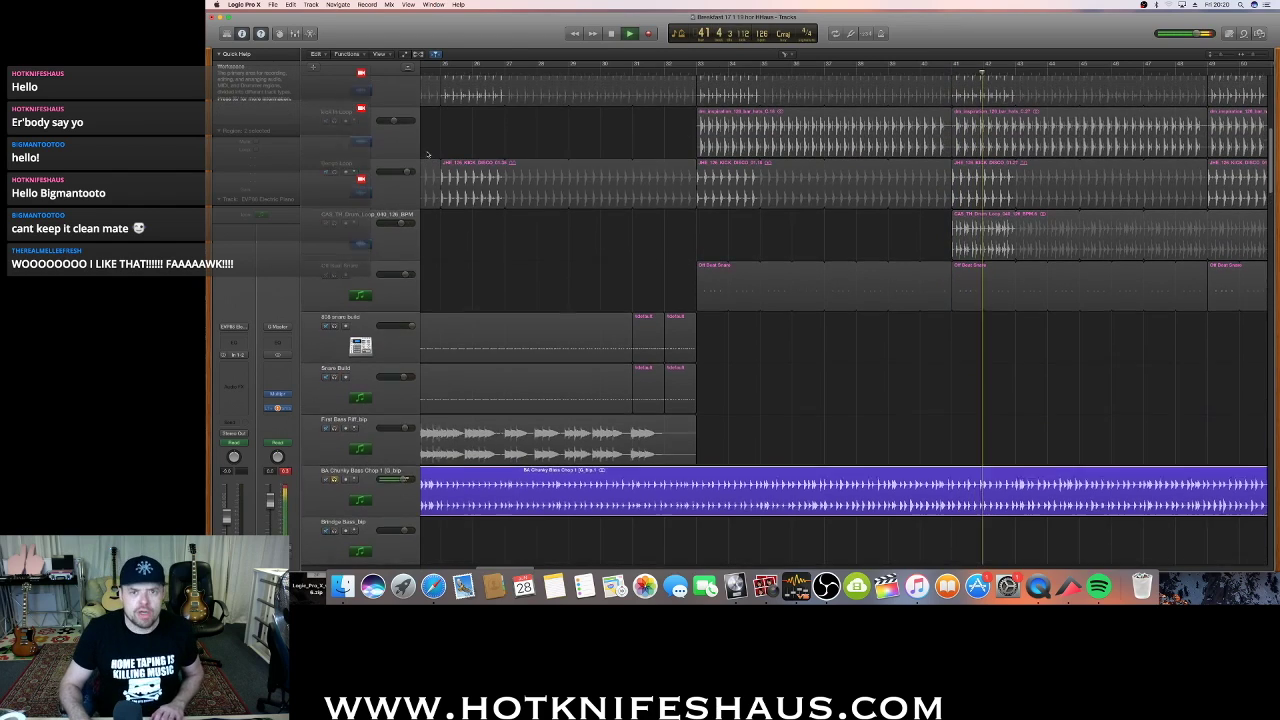
{"action": "scroll", "coordinate": [357, 135], "scroll_direction": "up", "scroll_amount": 1}
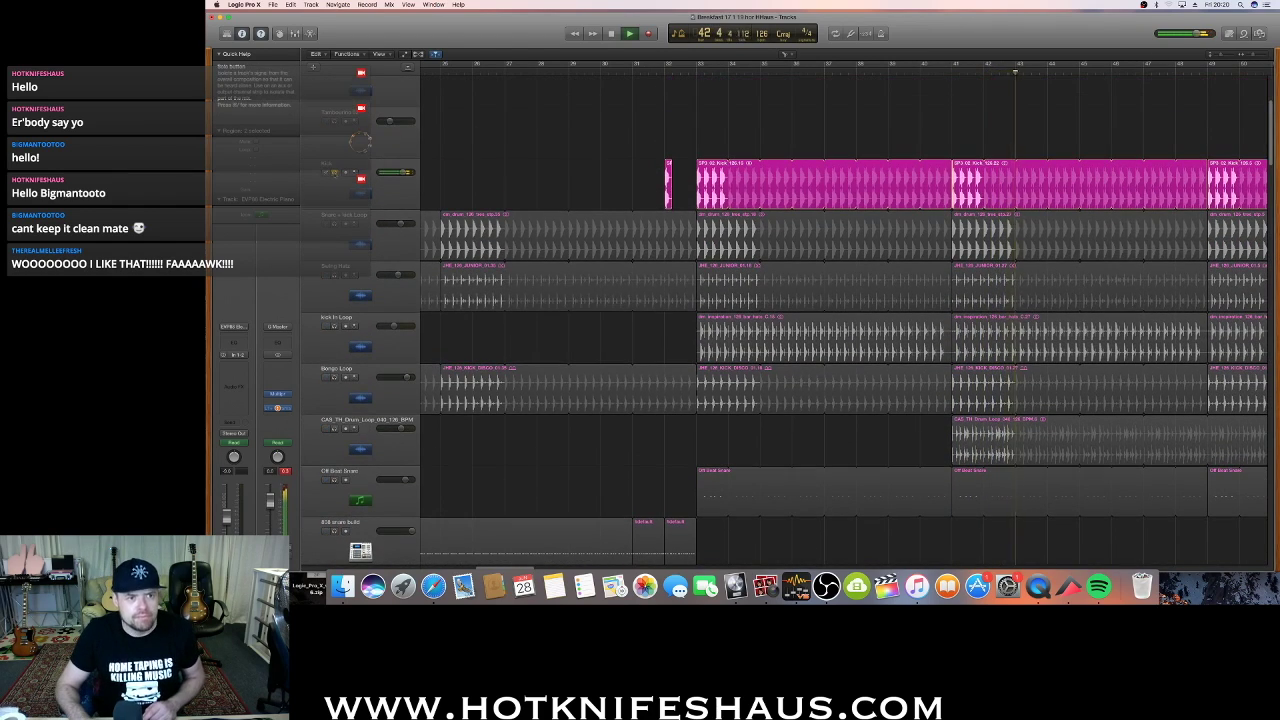
{"action": "left_click", "coordinate": [335, 173]}
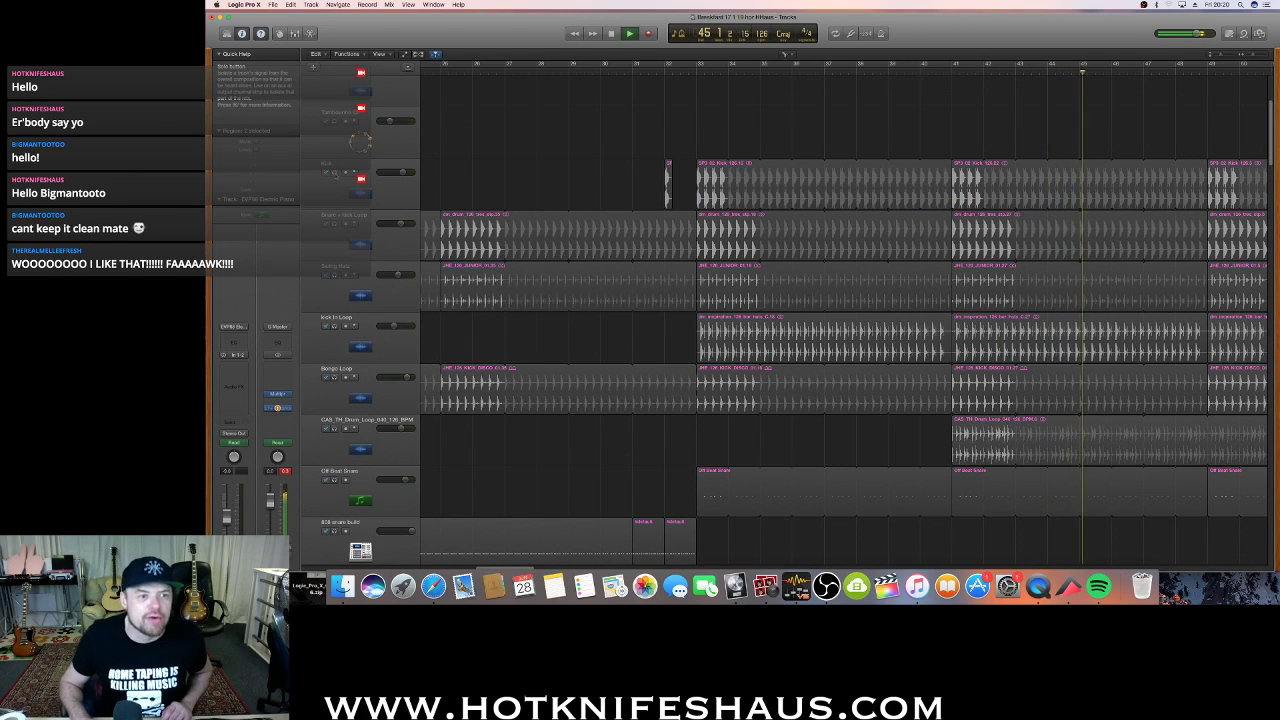
{"action": "left_click", "coordinate": [336, 174]}
Release the BA Chunky Bass Chop 1 solo during playback and stop in bar 48
{"action": "scroll", "coordinate": [391, 445], "scroll_direction": "down", "scroll_amount": 2}
{"action": "scroll", "coordinate": [391, 445], "scroll_direction": "down", "scroll_amount": 4}
{"action": "left_click", "coordinate": [335, 443]}
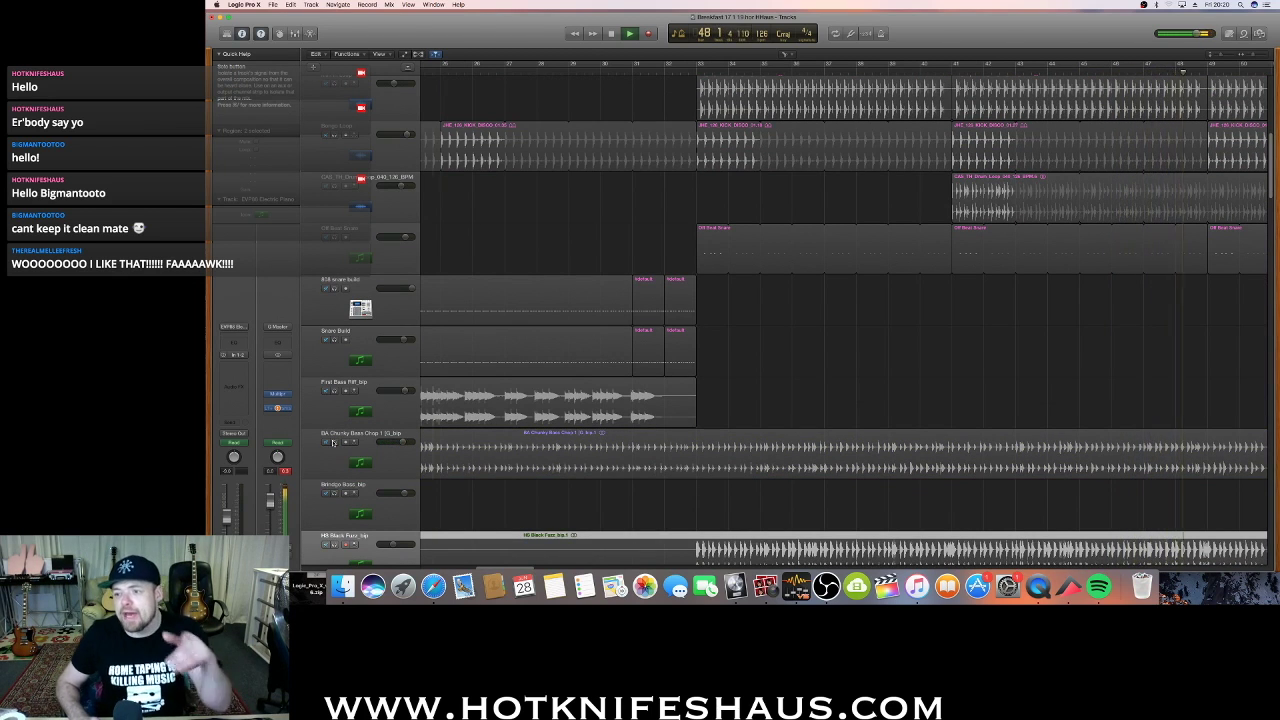
{"action": "key", "text": "space"}
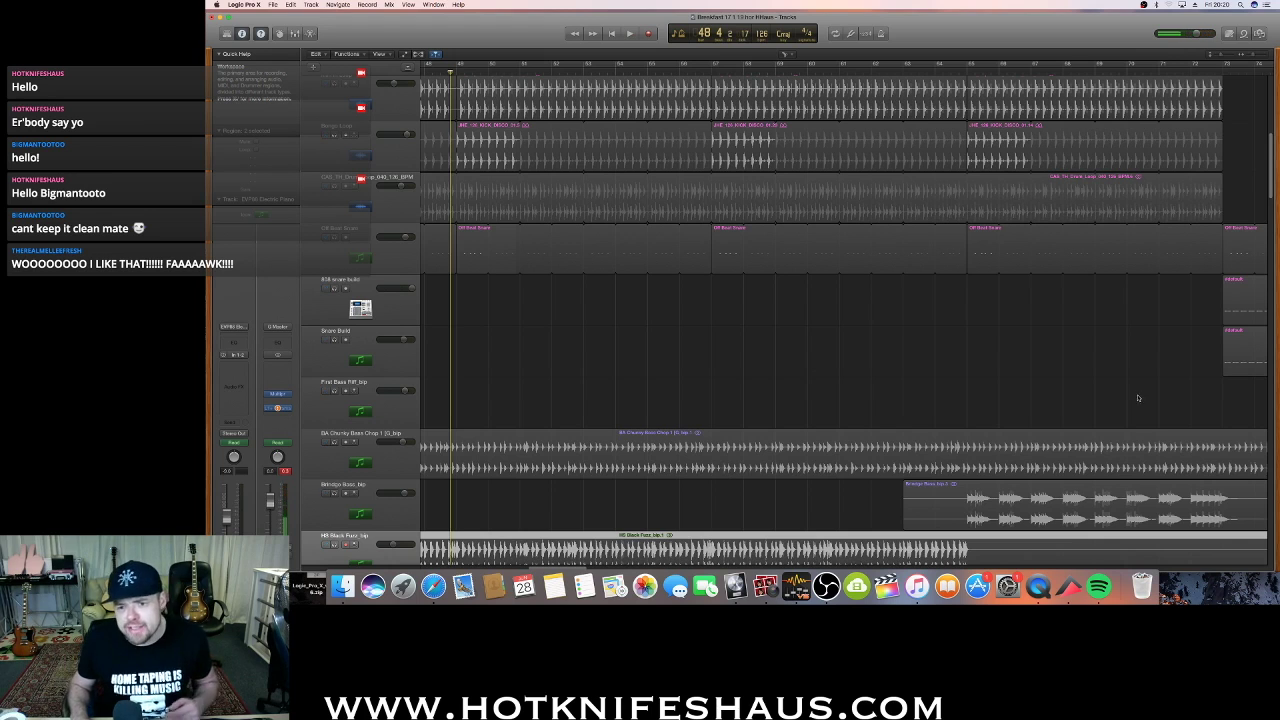
{"action": "scroll", "coordinate": [445, 424], "scroll_direction": "up", "scroll_amount": 1}
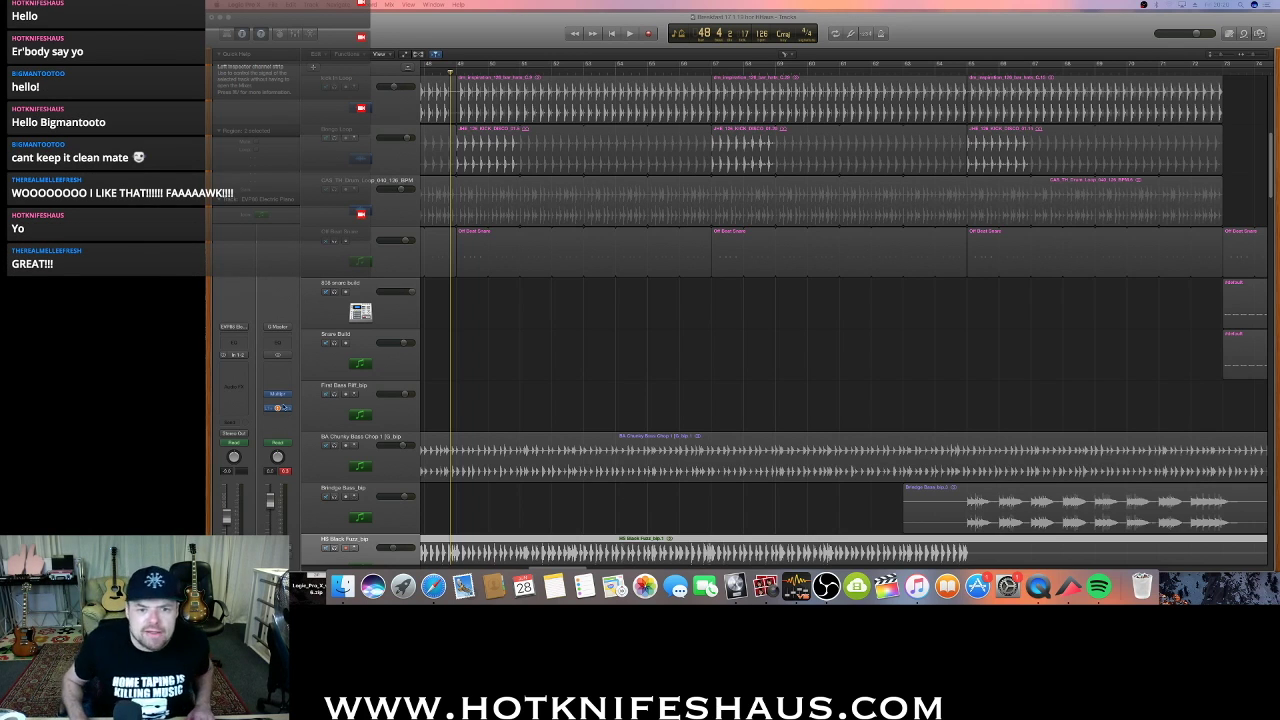
{"action": "left_click", "coordinate": [657, 343]}
{"action": "key", "text": "a"}
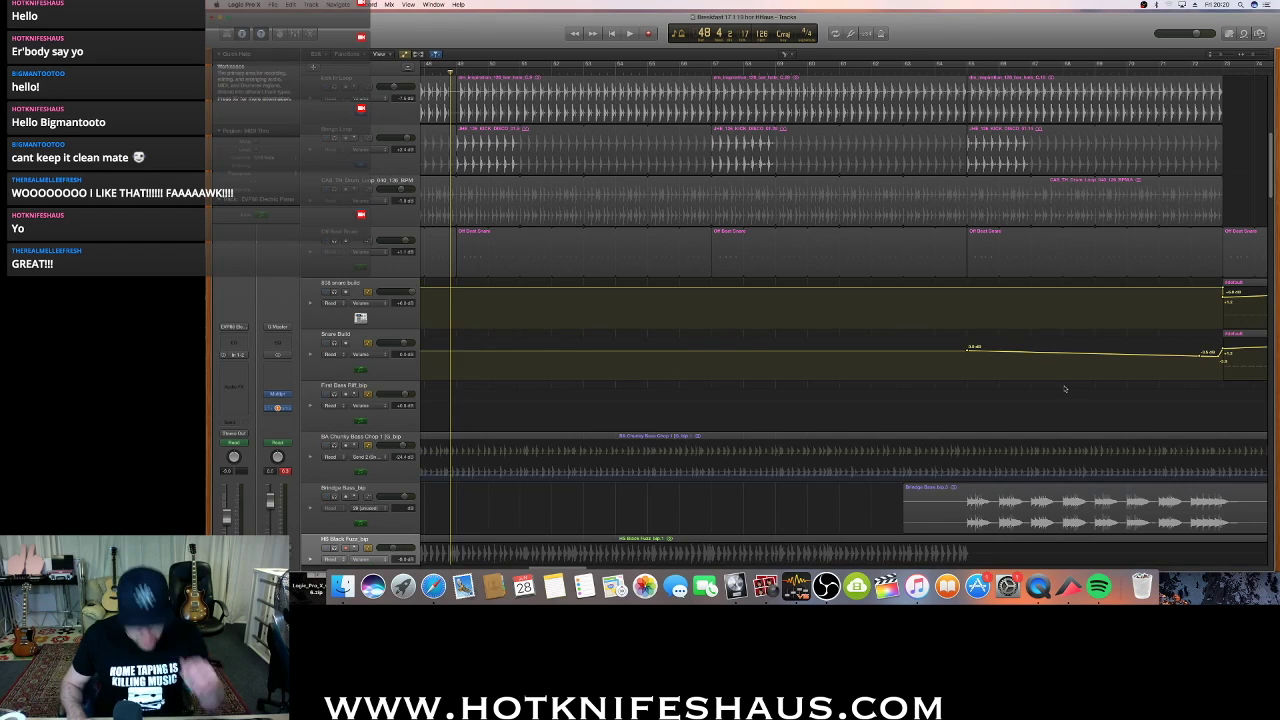
{"action": "key", "text": "a"}
Release the Kick solo so that no track is soloed, and look over the drum and bass tracks
{"action": "scroll", "coordinate": [541, 170], "scroll_direction": "up", "scroll_amount": 5}
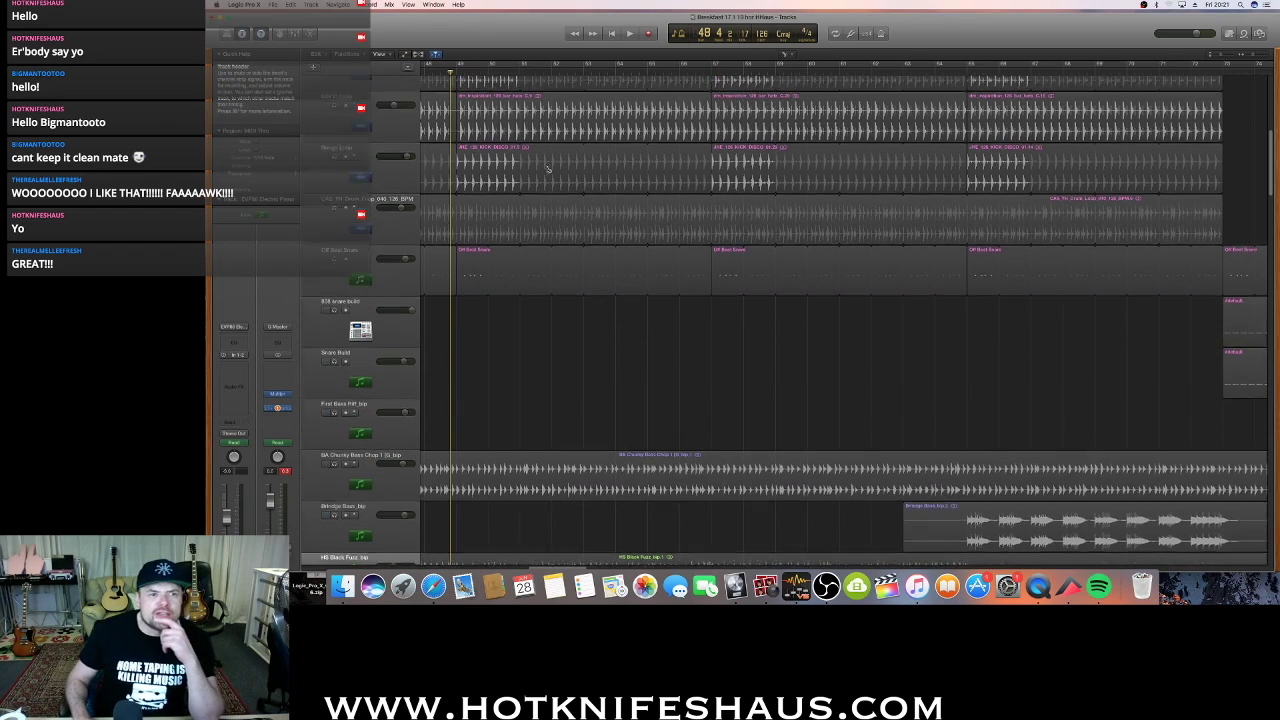
{"action": "scroll", "coordinate": [541, 170], "scroll_direction": "up", "scroll_amount": 1}
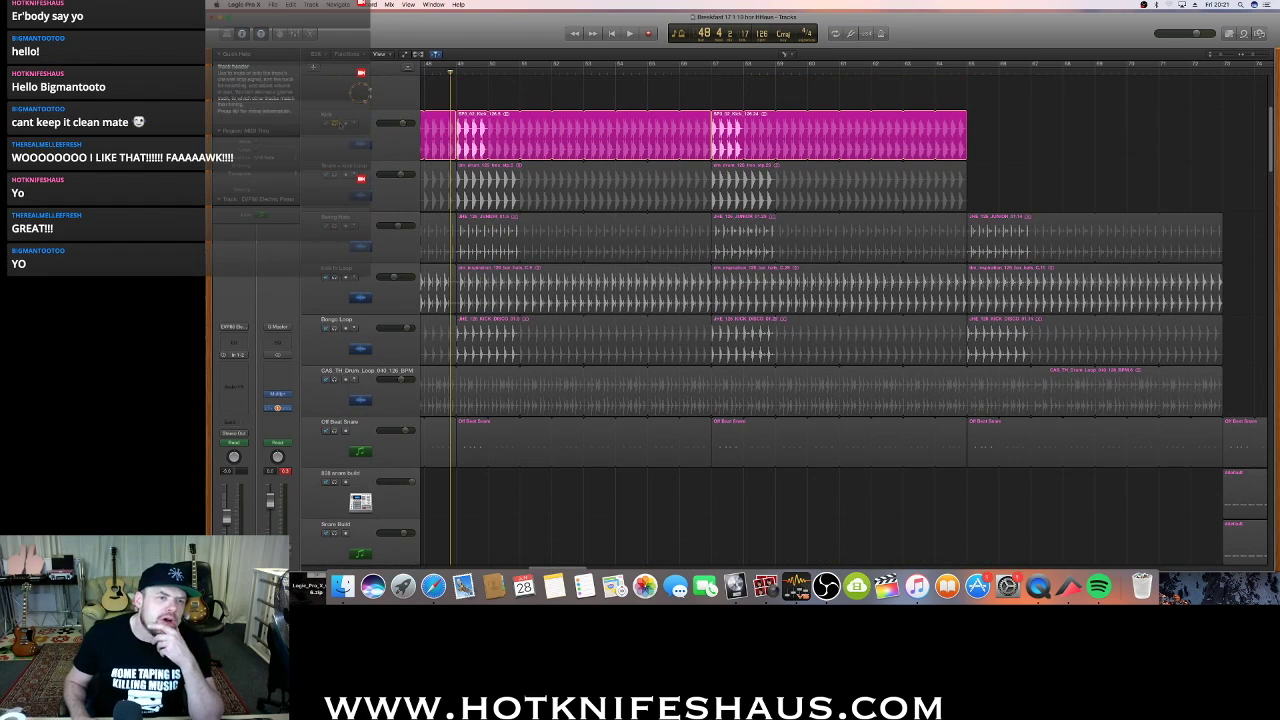
{"action": "key", "text": "super+a"}
{"action": "scroll", "coordinate": [835, 229], "scroll_direction": "up", "scroll_amount": 1}
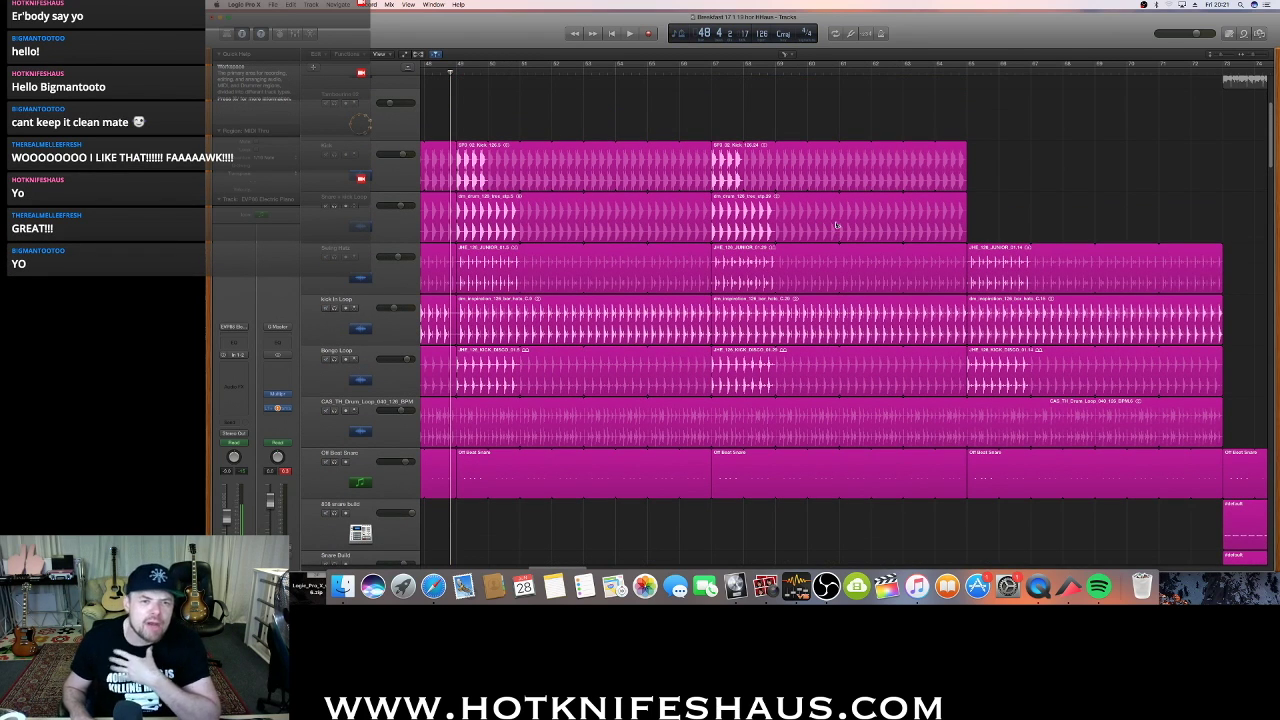
{"action": "scroll", "coordinate": [564, 313], "scroll_direction": "down", "scroll_amount": 5}
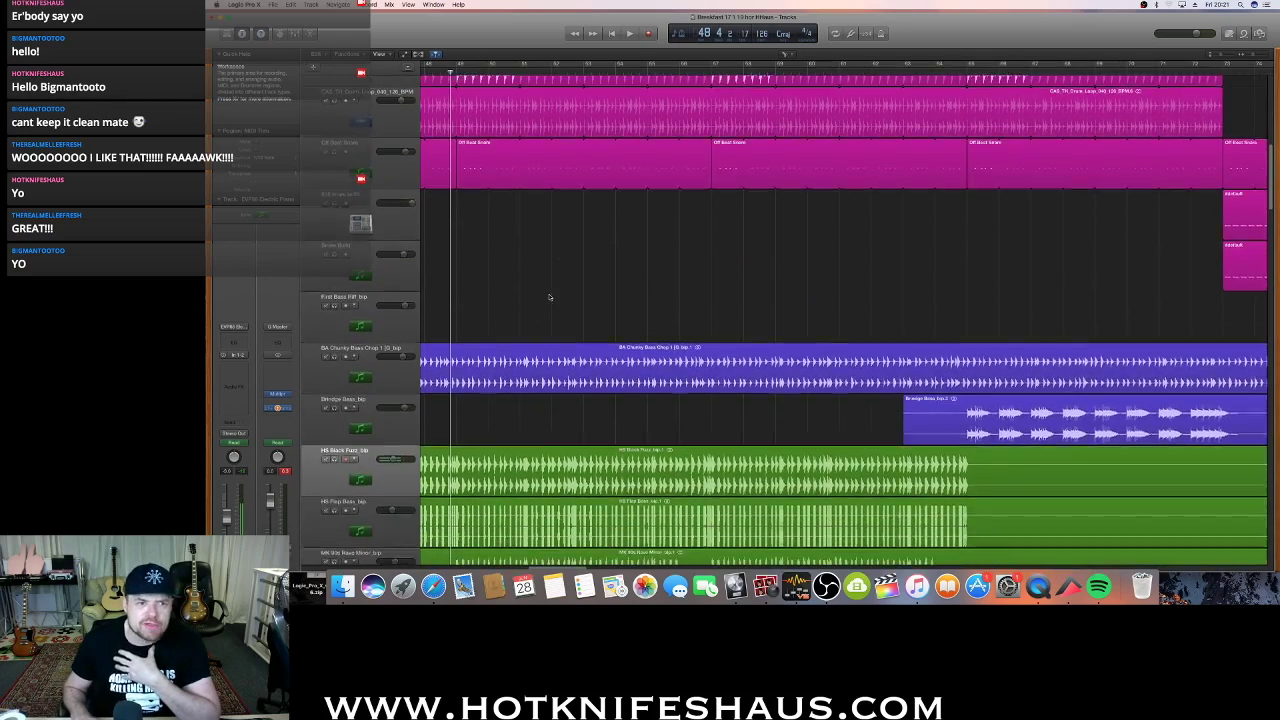
{"action": "scroll", "coordinate": [436, 283], "scroll_direction": "up", "scroll_amount": 4}
{"action": "scroll", "coordinate": [859, 186], "scroll_direction": "up", "scroll_amount": 1}
{"action": "scroll", "coordinate": [859, 186], "scroll_direction": "up", "scroll_amount": 2}
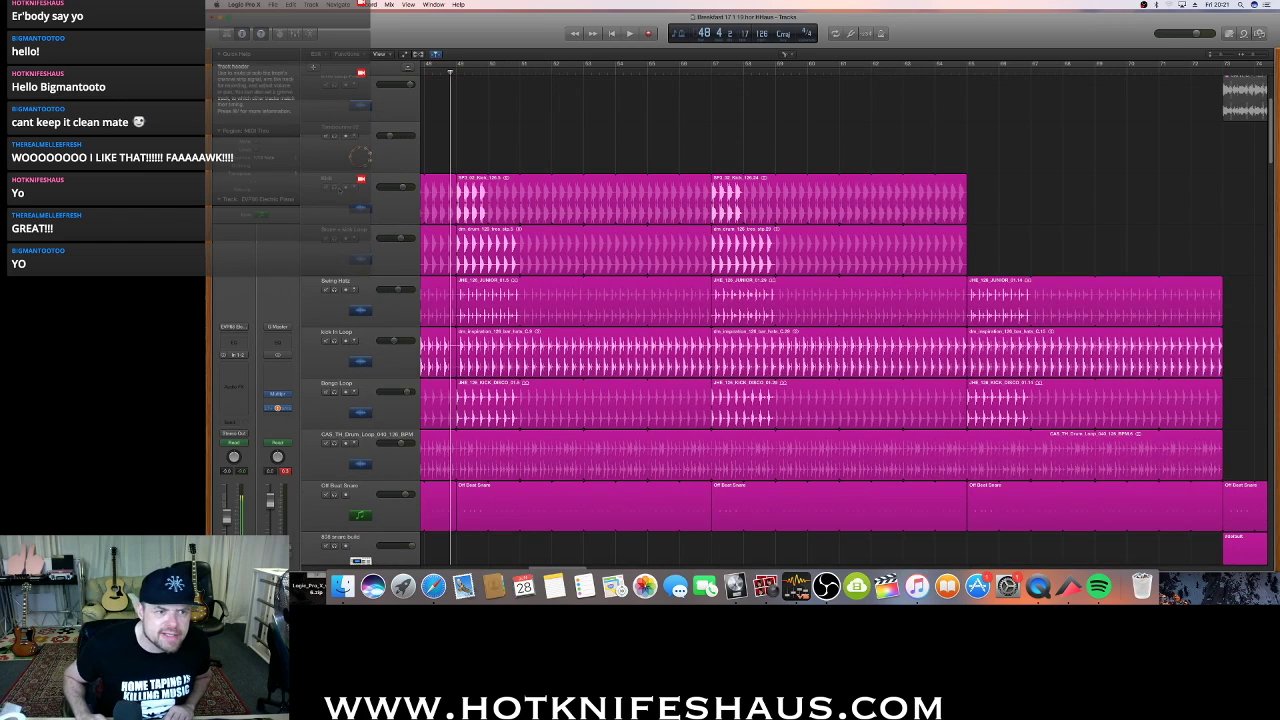
Solo the Kick, Drum + Kick Loop, Swing Hats, Kick In Loop and Bongo Loop tracks
{"action": "left_click", "coordinate": [334, 187]}
{"action": "left_click", "coordinate": [334, 238]}
{"action": "left_click", "coordinate": [334, 289]}
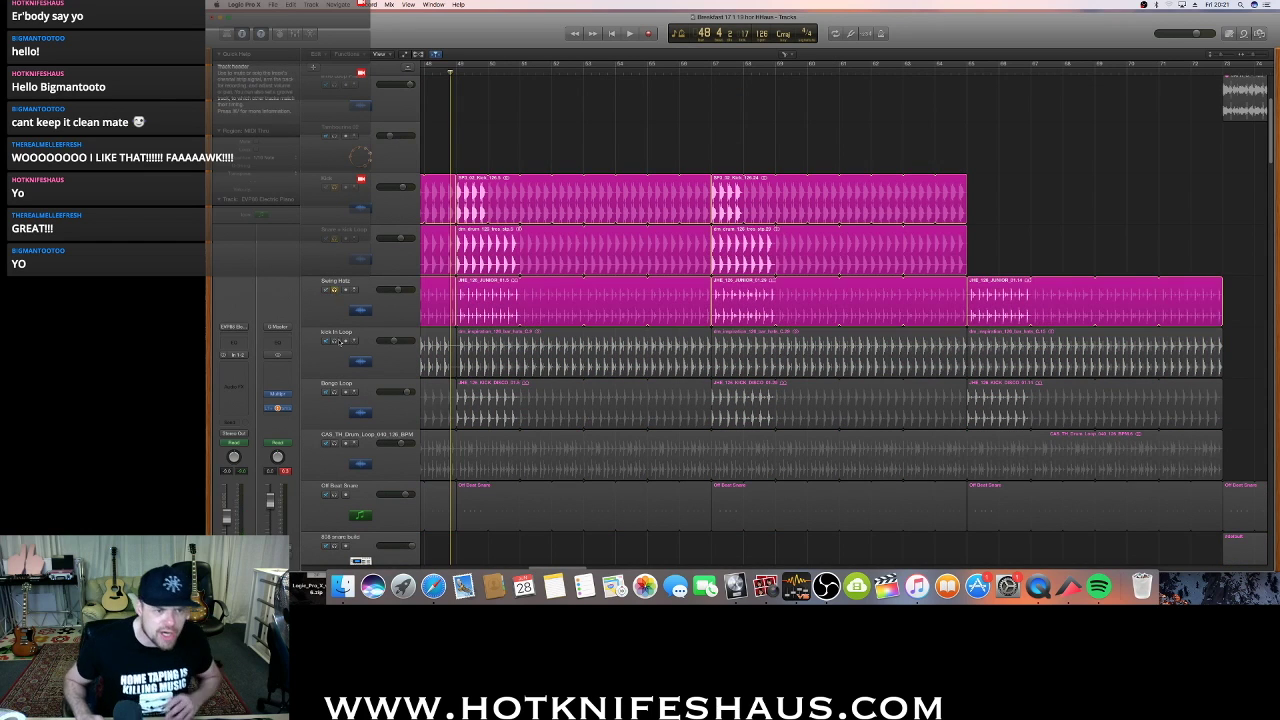
{"action": "left_click", "coordinate": [335, 340]}
{"action": "left_click", "coordinate": [334, 391]}
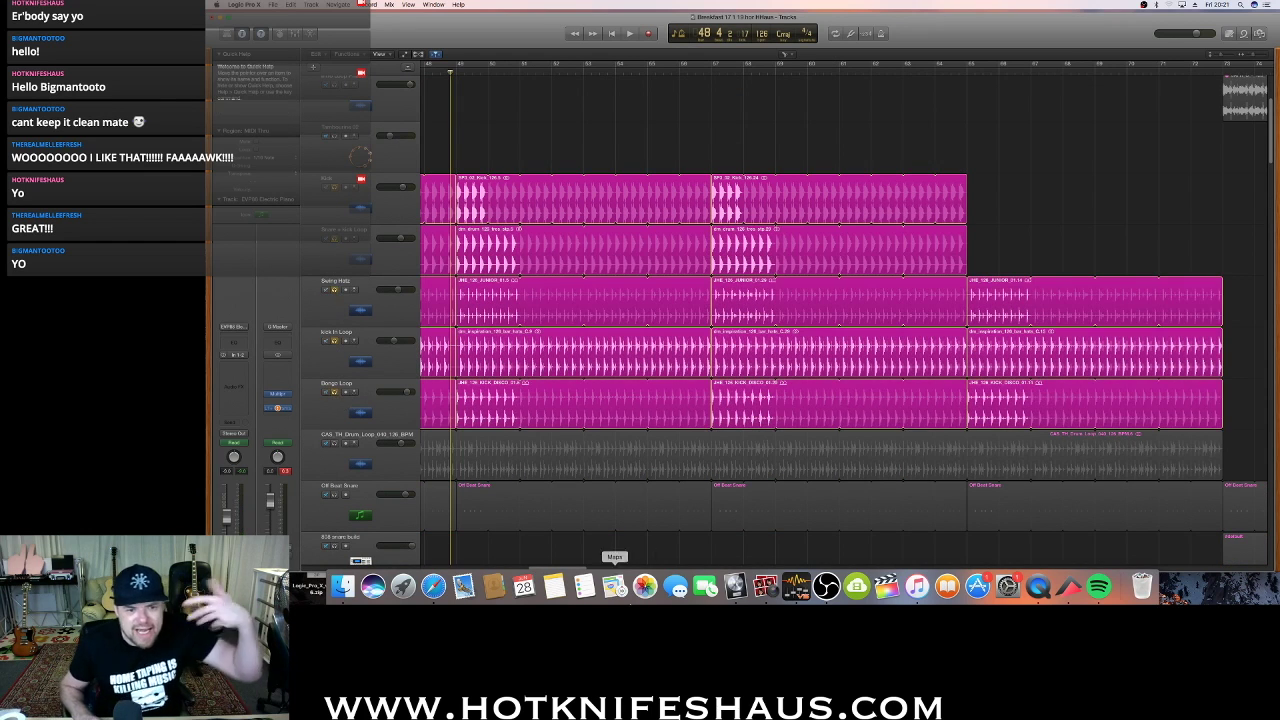
Solo only the CAS_TH_Drum_Loop track, releasing the solos on the five drum tracks above it
{"action": "left_click_drag", "start_coordinate": [555, 568], "coordinate": [501, 568]}
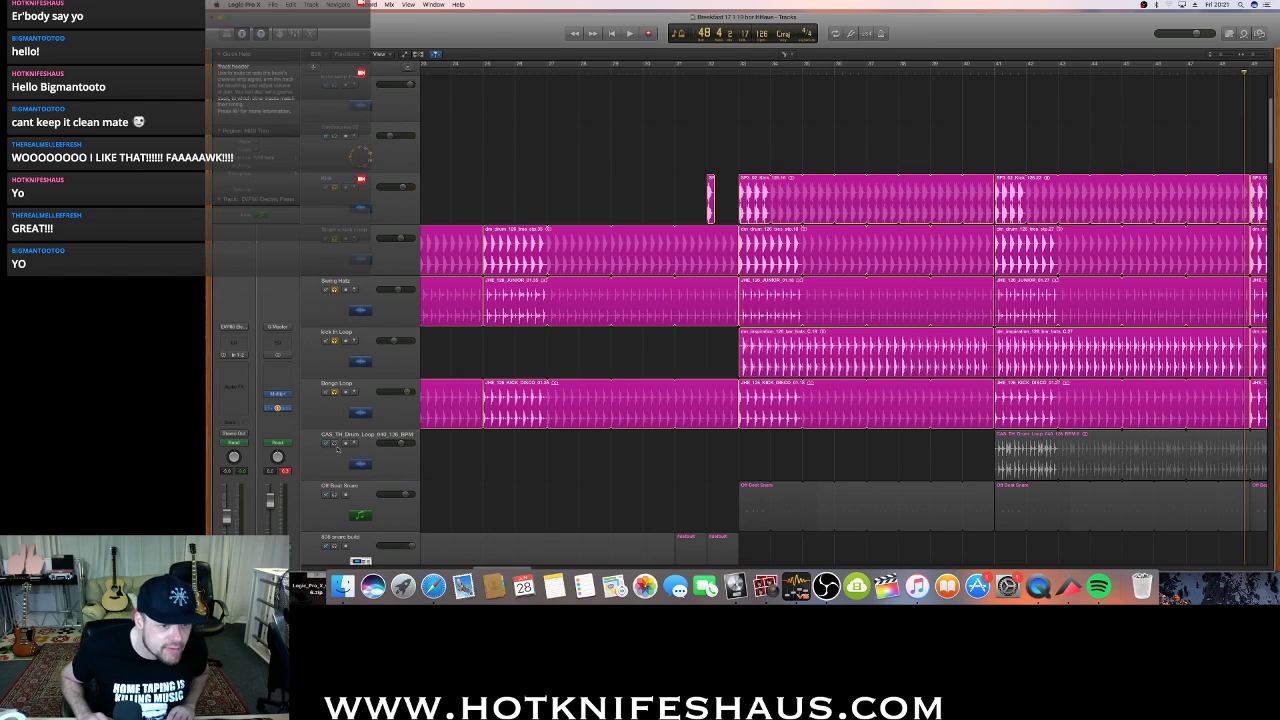
{"action": "left_click", "coordinate": [338, 448]}
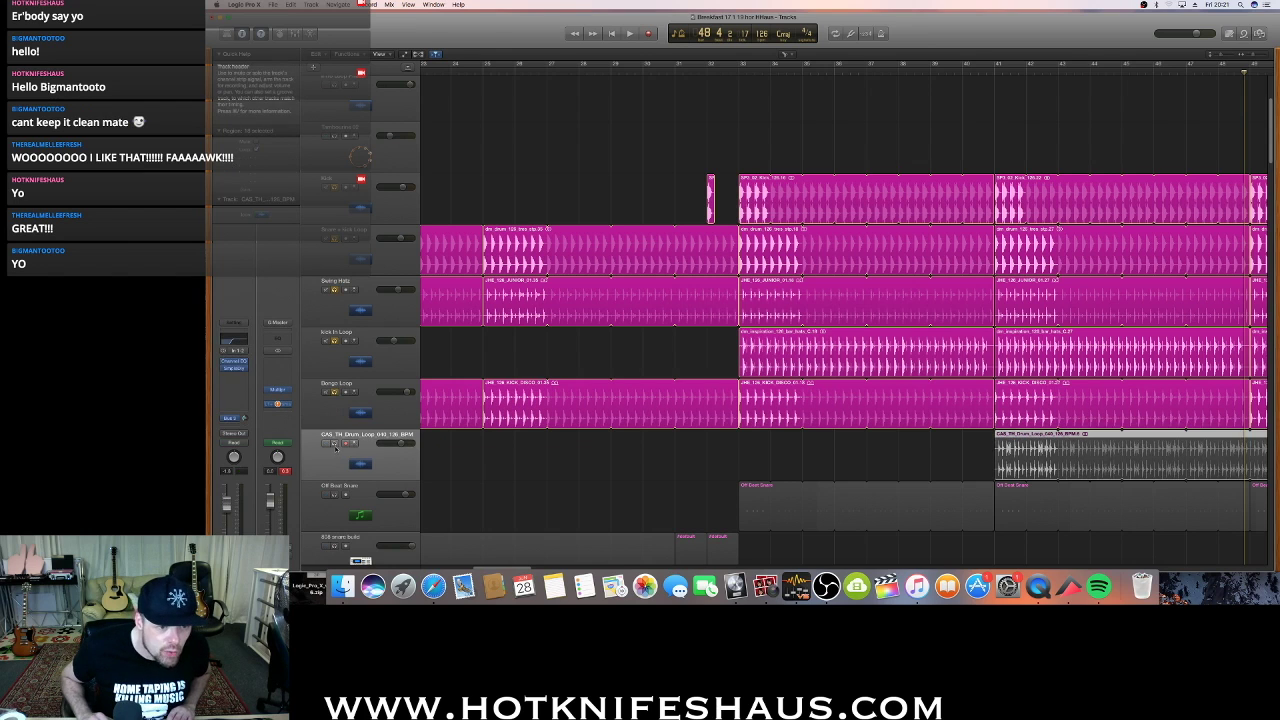
{"action": "left_click", "coordinate": [334, 391]}
{"action": "left_click", "coordinate": [334, 340]}
{"action": "left_click", "coordinate": [334, 290]}
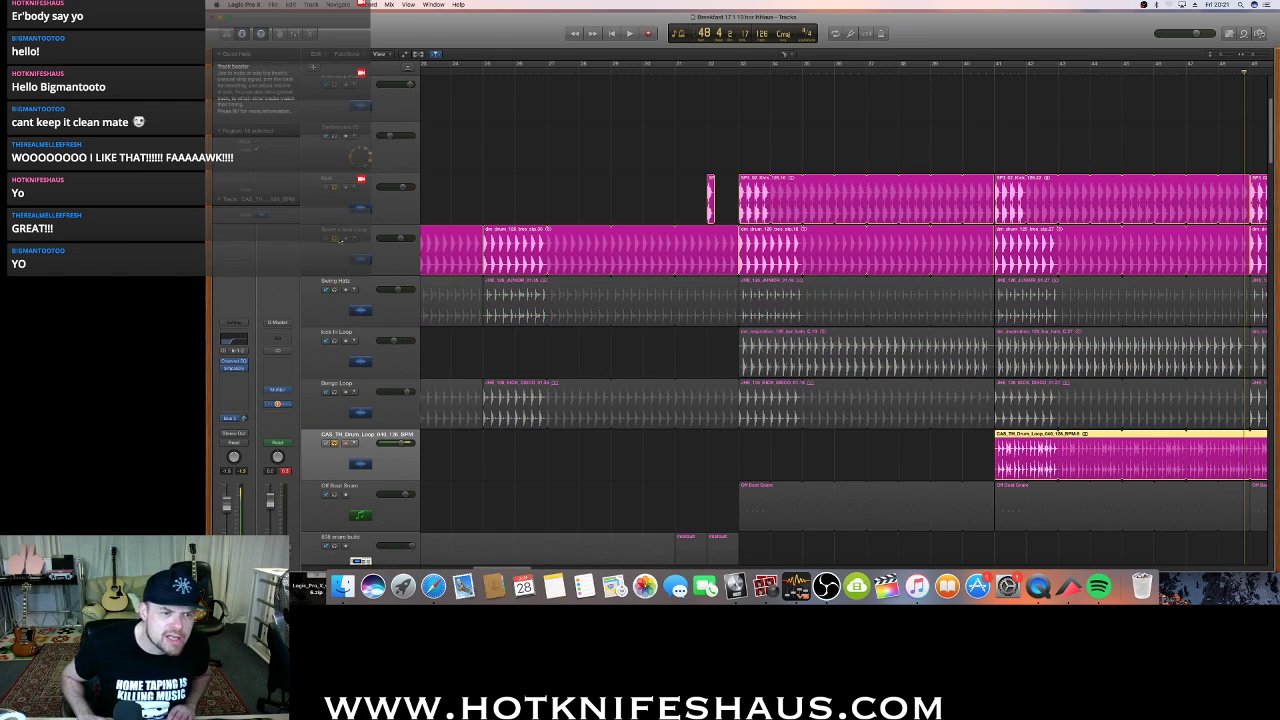
{"action": "left_click", "coordinate": [334, 239]}
{"action": "left_click", "coordinate": [334, 188]}
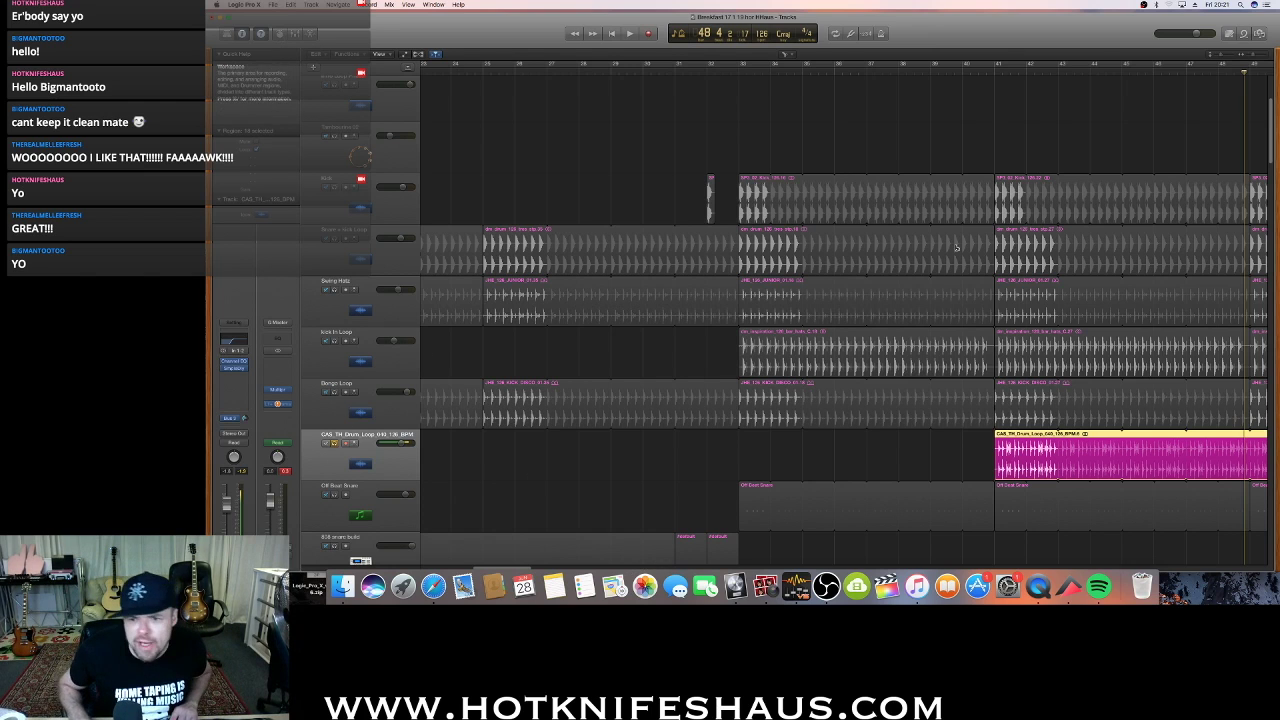
Audition the soloed CAS_TH_Drum_Loop from its entry at bar 41, pausing and resuming playback, and stop in bar 43
{"action": "left_click", "coordinate": [994, 73]}
{"action": "key", "text": "space"}
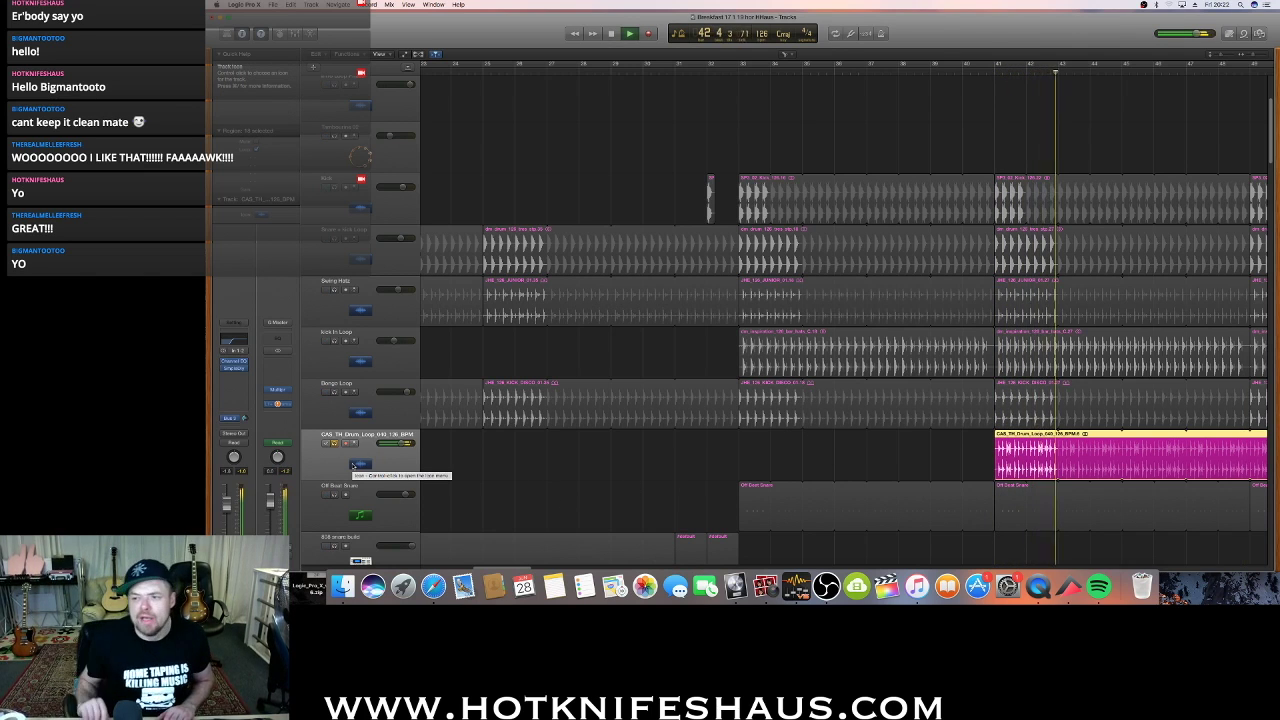
{"action": "key", "text": "space"}
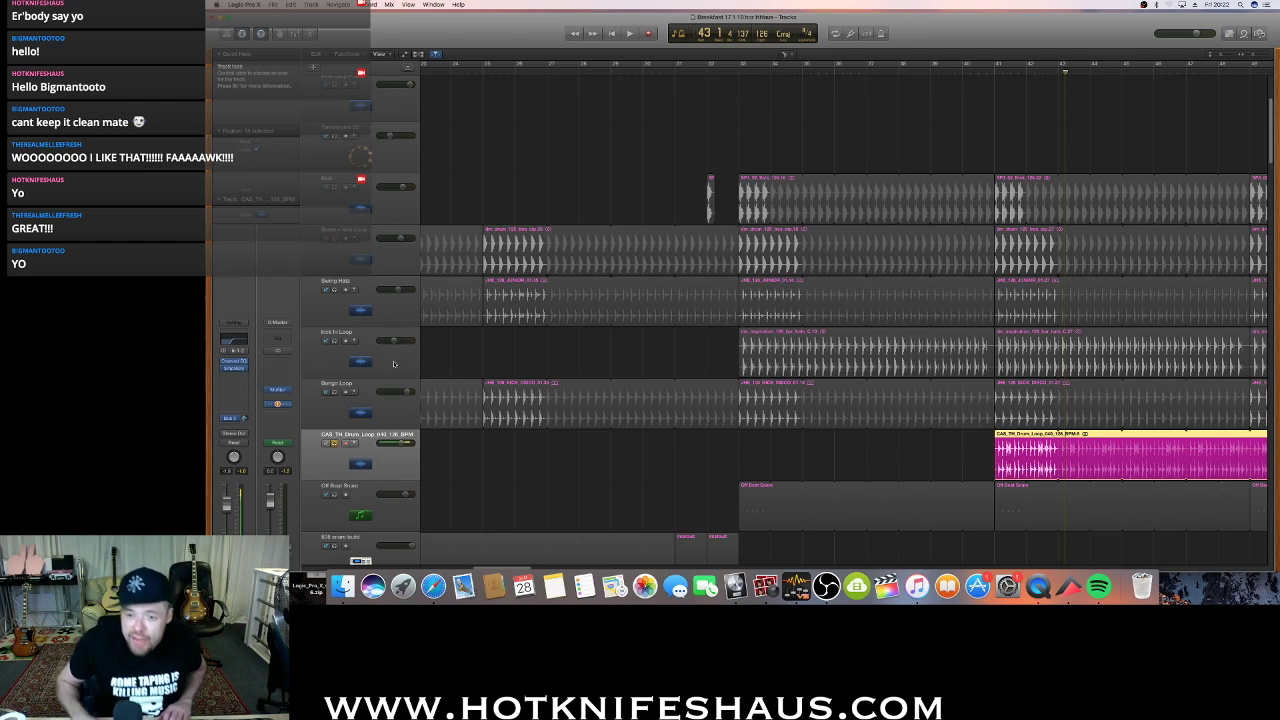
{"action": "key", "text": "space"}
{"action": "key", "text": "space"}
Add Kick, Drum + Kick Loop, Swing Hats, Kick In Loop and Bongo Loop to the CAS_TH_Drum_Loop solo
{"action": "left_click", "coordinate": [335, 187]}
{"action": "left_click", "coordinate": [335, 239]}
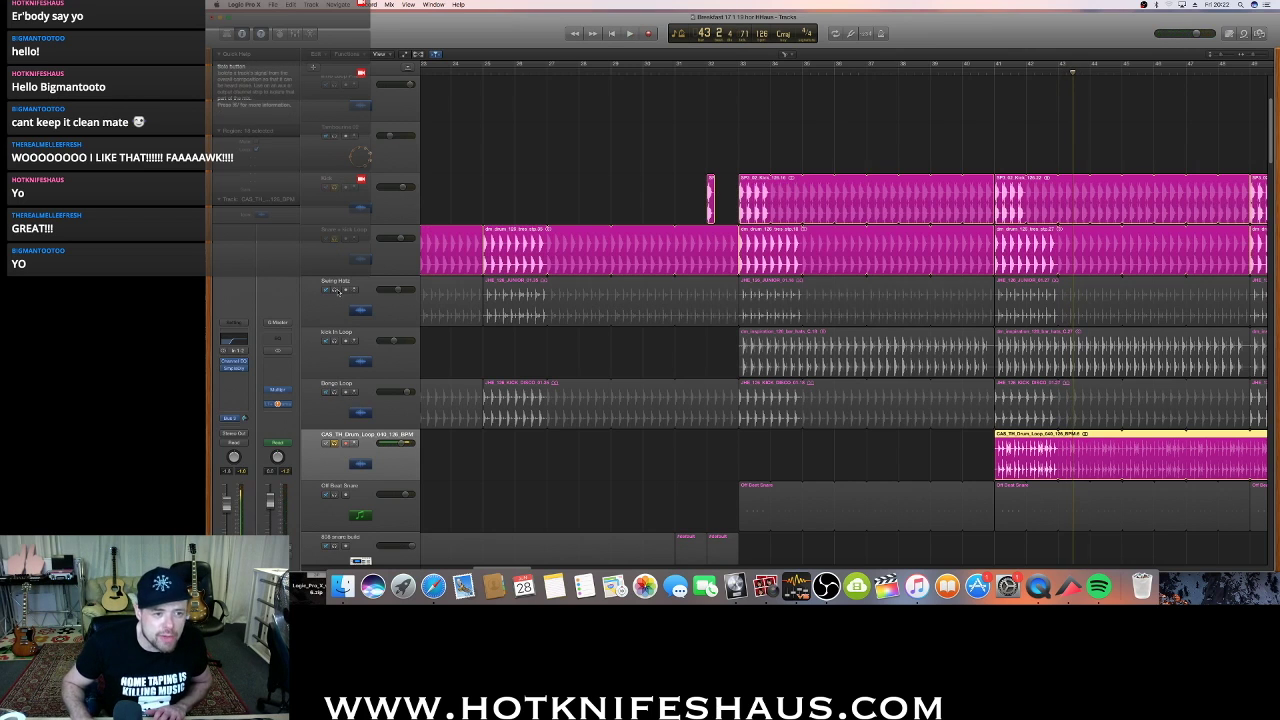
{"action": "left_click", "coordinate": [335, 290]}
{"action": "left_click", "coordinate": [335, 341]}
{"action": "left_click", "coordinate": [335, 392]}
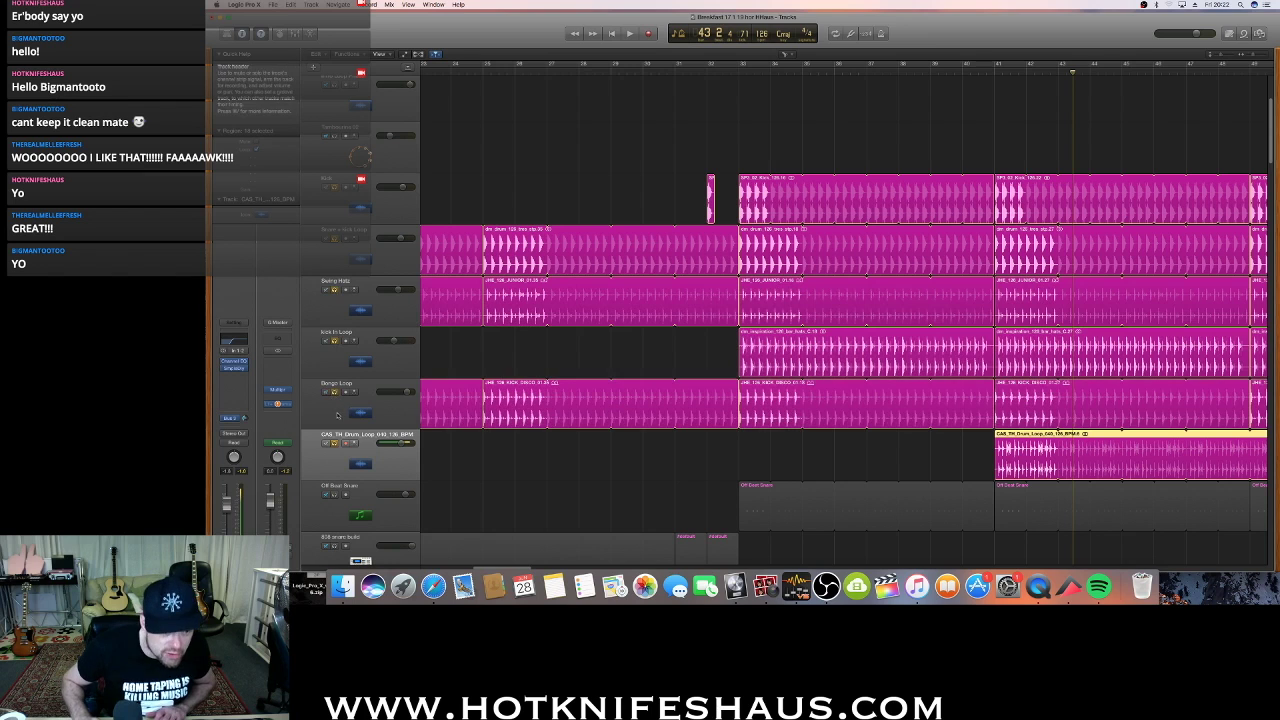
Play on from bar 43, release and restore the CAS_TH_Drum_Loop solo, add Off Beat Snare to the soloed tracks, and stop in bar 51
{"action": "left_click", "coordinate": [335, 443]}
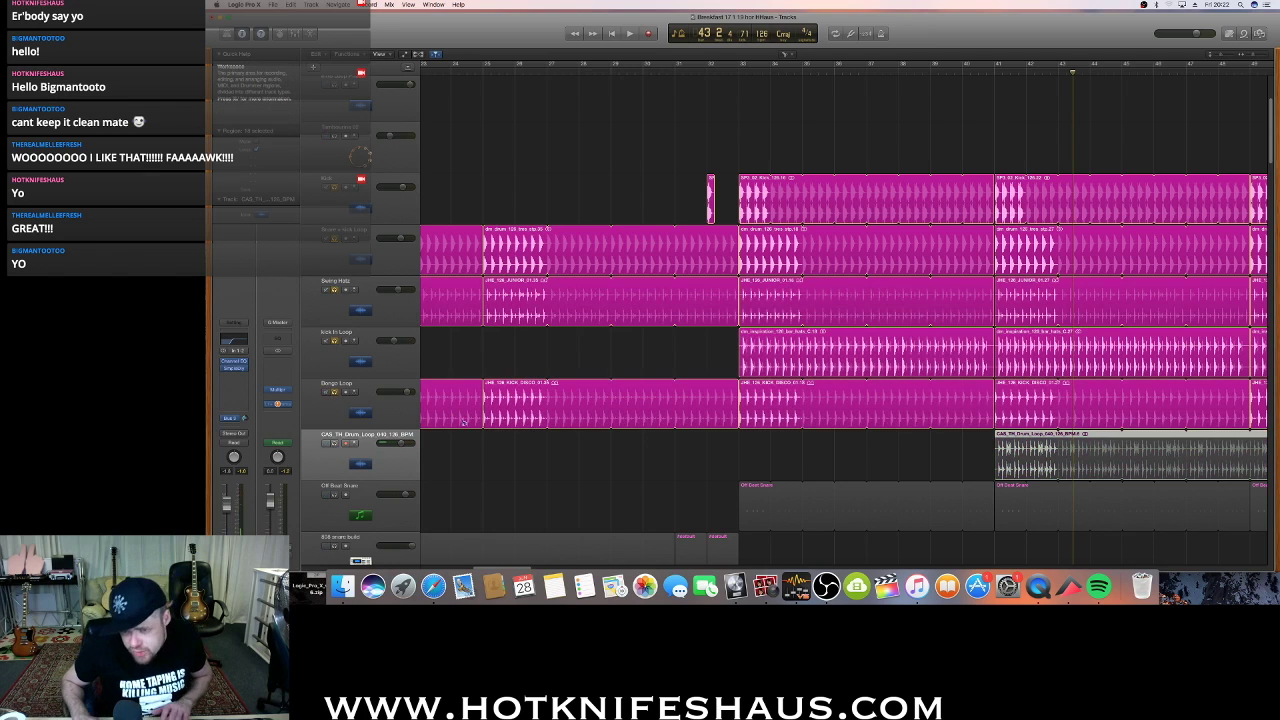
{"action": "key", "text": "space"}
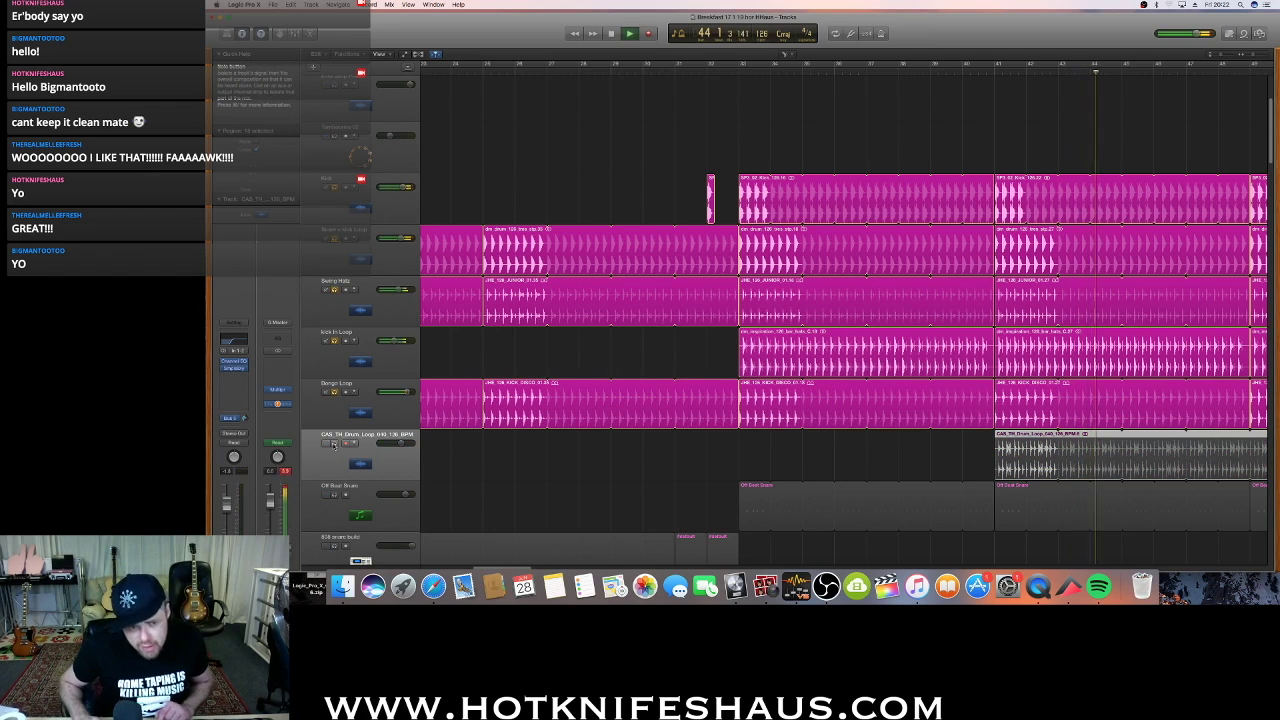
{"action": "left_click", "coordinate": [335, 443]}
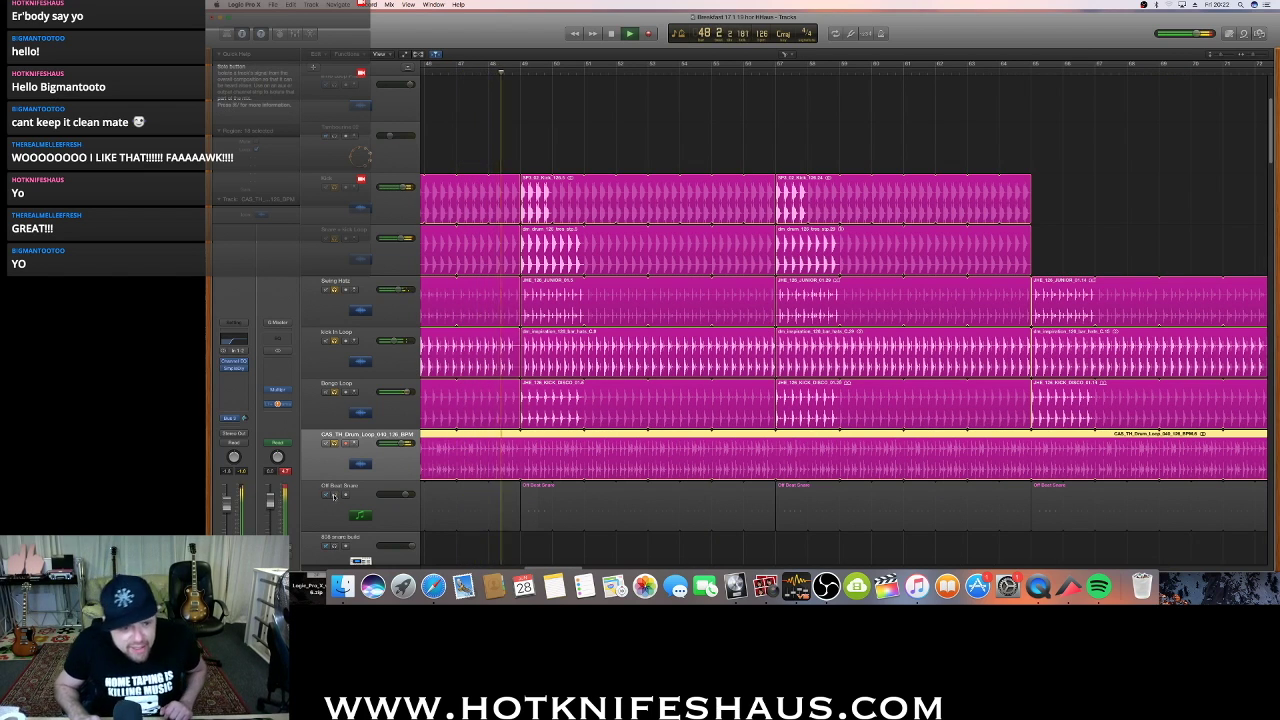
{"action": "left_click", "coordinate": [334, 495]}
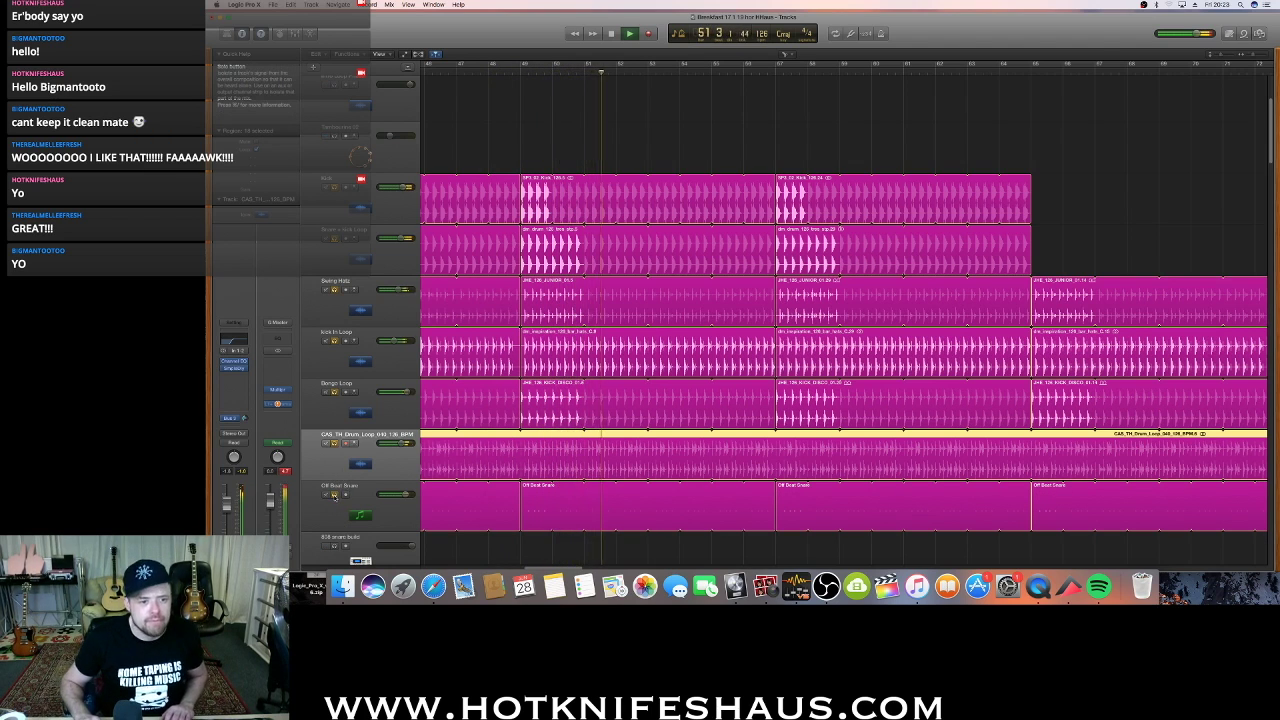
{"action": "key", "text": "space"}
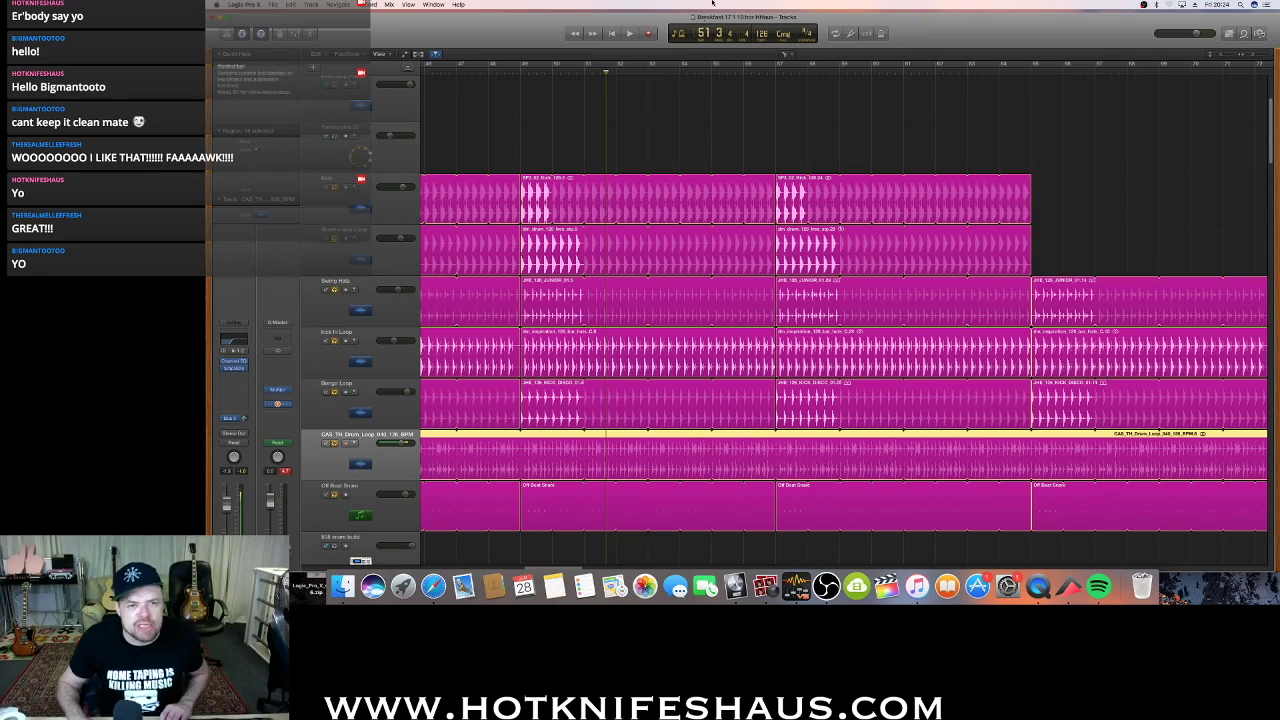
Continue the drum playback, jump to bar 75, add 808 snare build and Snare Build to the soloed tracks, and play from there
{"action": "scroll", "coordinate": [790, 205], "scroll_direction": "down", "scroll_amount": 3}
{"action": "key", "text": "space"}
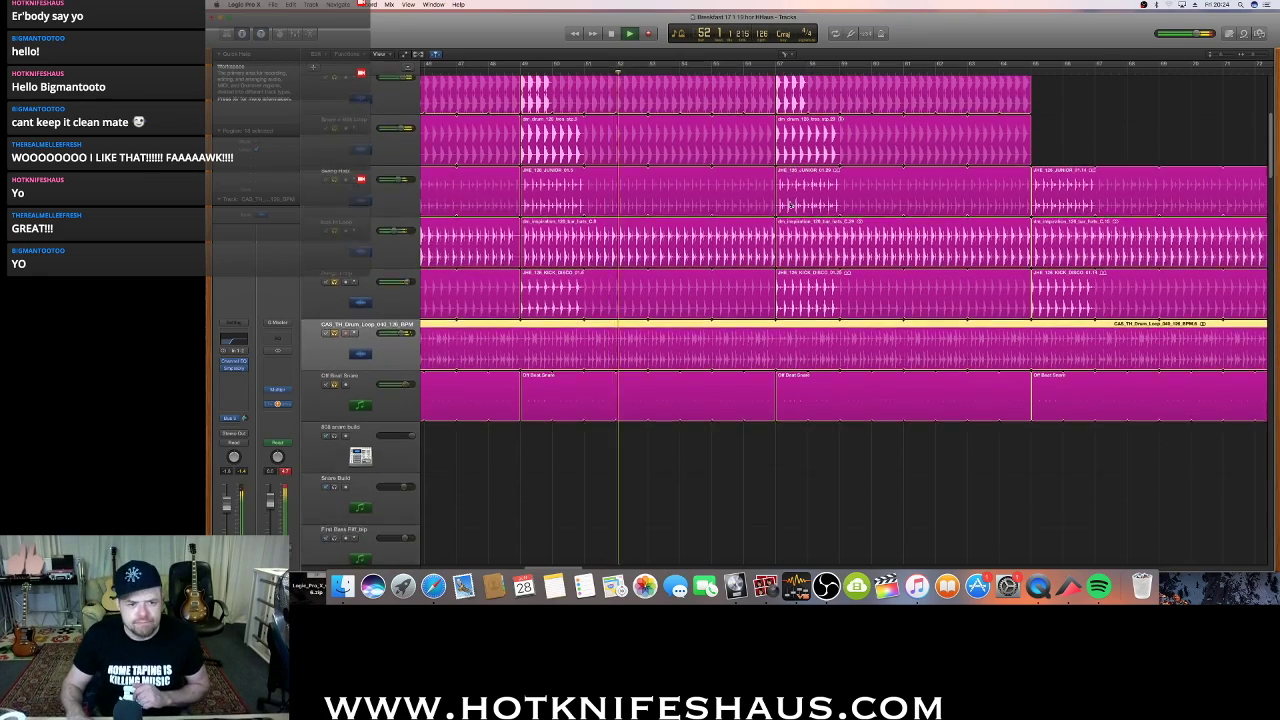
{"action": "scroll", "coordinate": [790, 205], "scroll_direction": "down", "scroll_amount": 5}
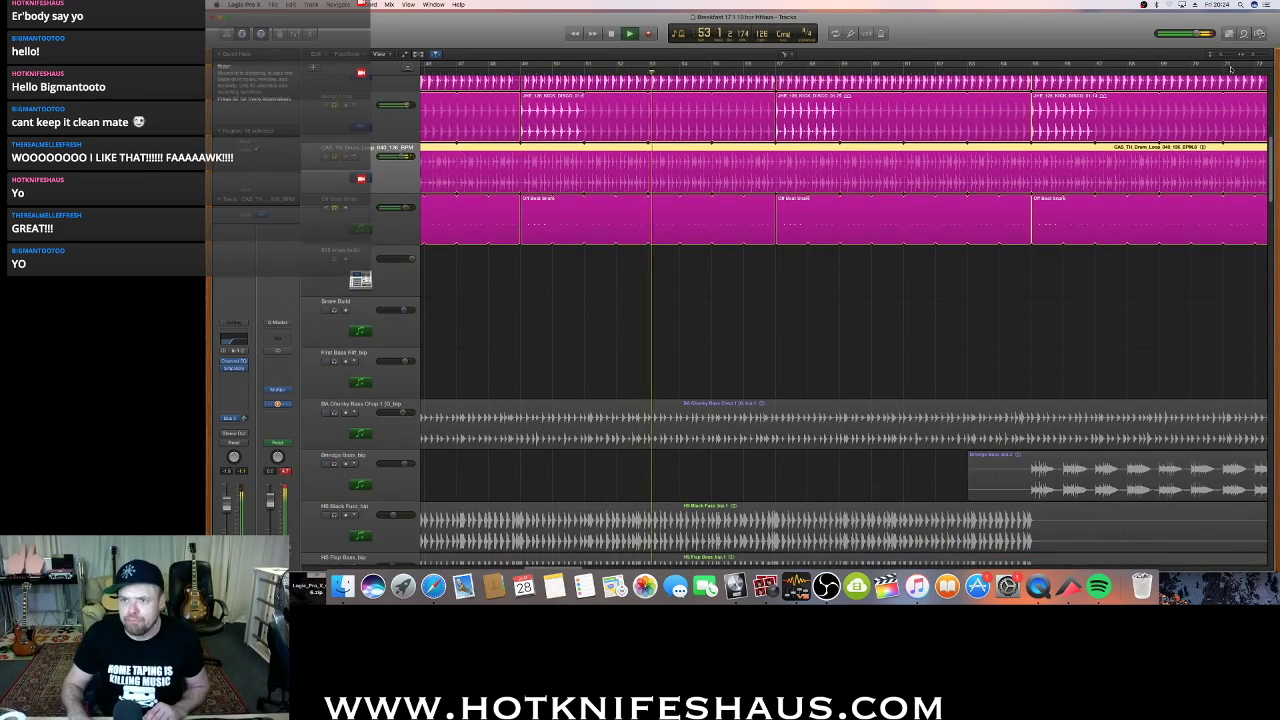
{"action": "left_click_drag", "start_coordinate": [1221, 56], "coordinate": [1247, 58]}
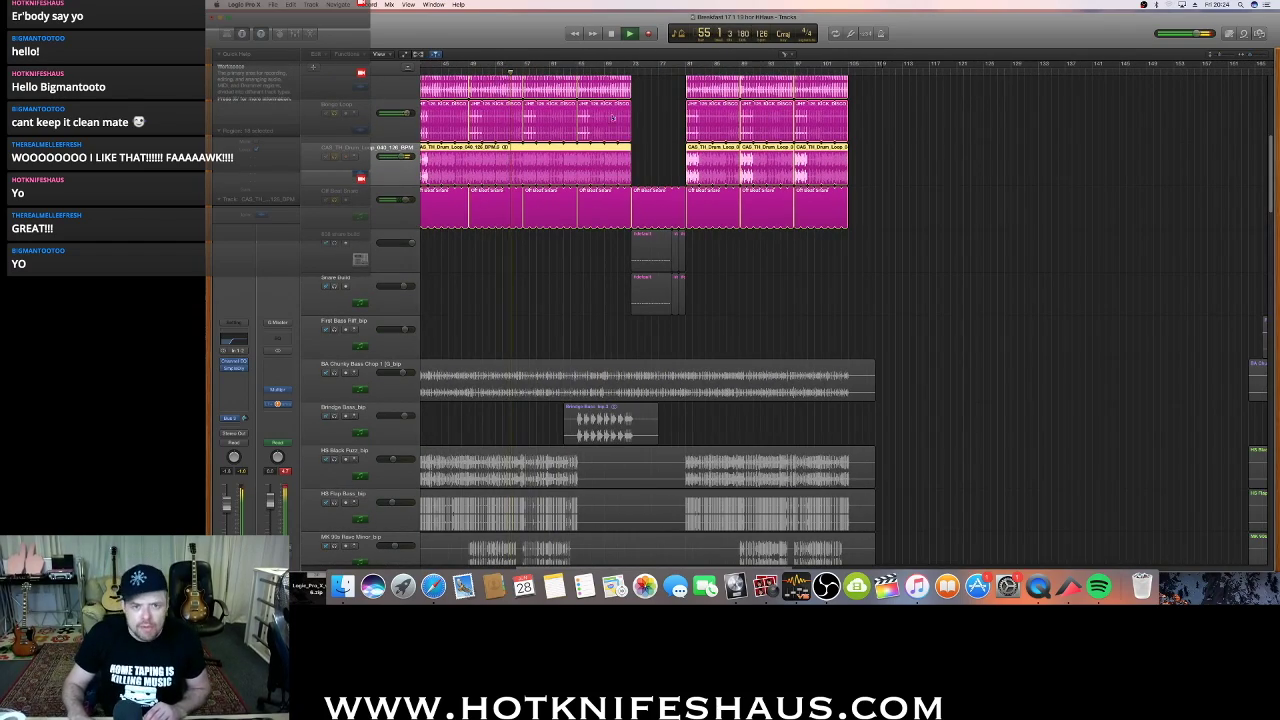
{"action": "left_click", "coordinate": [646, 74]}
{"action": "key", "text": "space"}
{"action": "left_click", "coordinate": [334, 243]}
{"action": "left_click", "coordinate": [340, 287]}
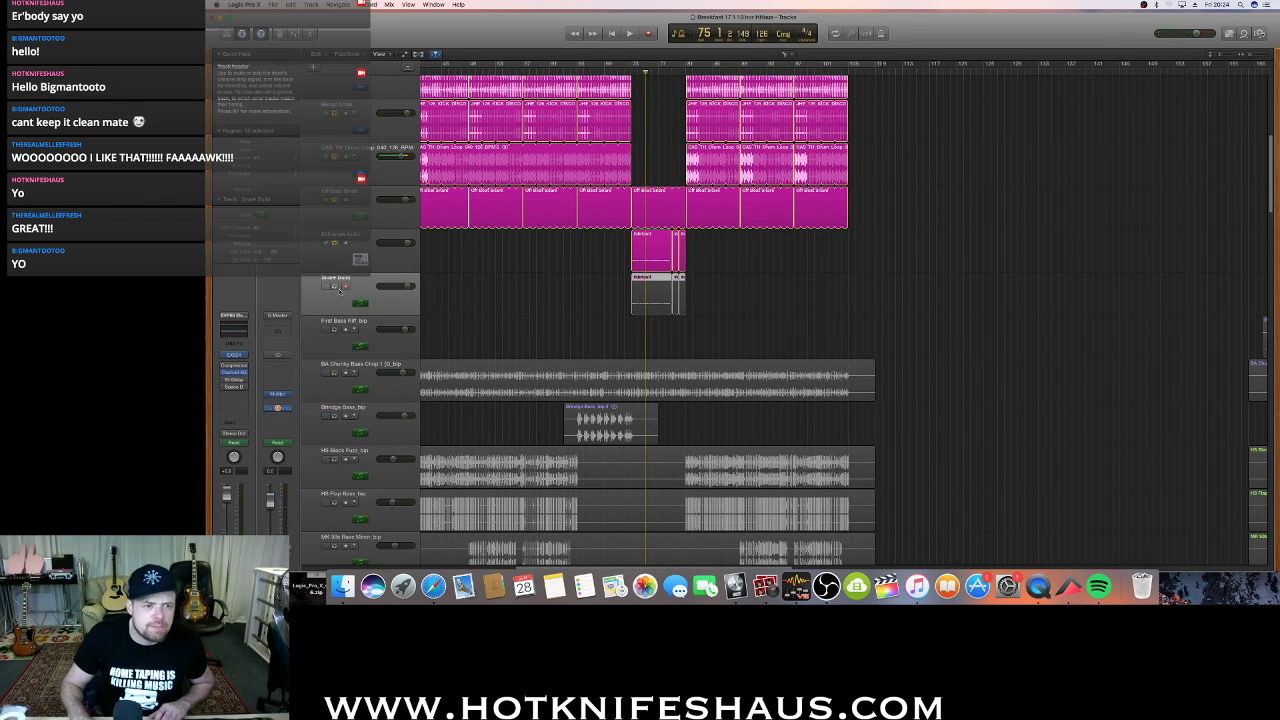
{"action": "left_click", "coordinate": [334, 287]}
{"action": "key", "text": "space"}
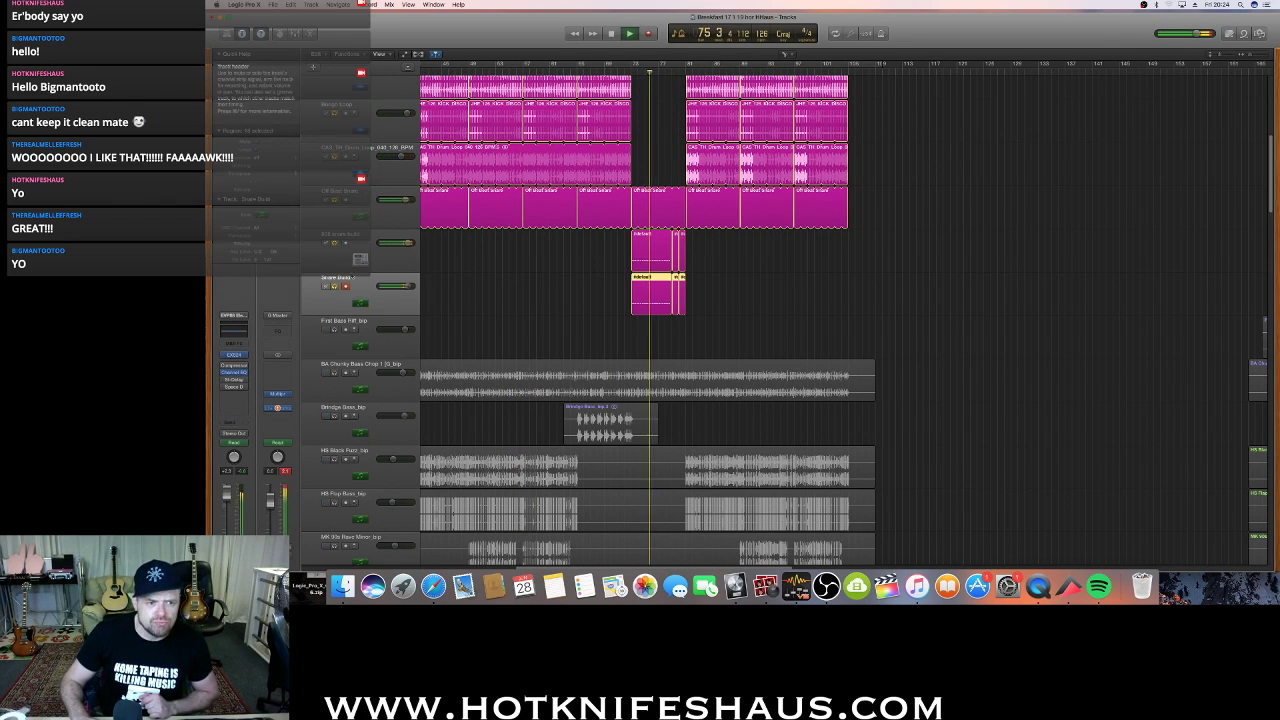
Release the solos on Off Beat Snare, CAS_TH_Drum_Loop, Bongo Loop, Kick In Loop and Swing Hats during playback, and stop in bar 81
{"action": "left_click", "coordinate": [334, 199]}
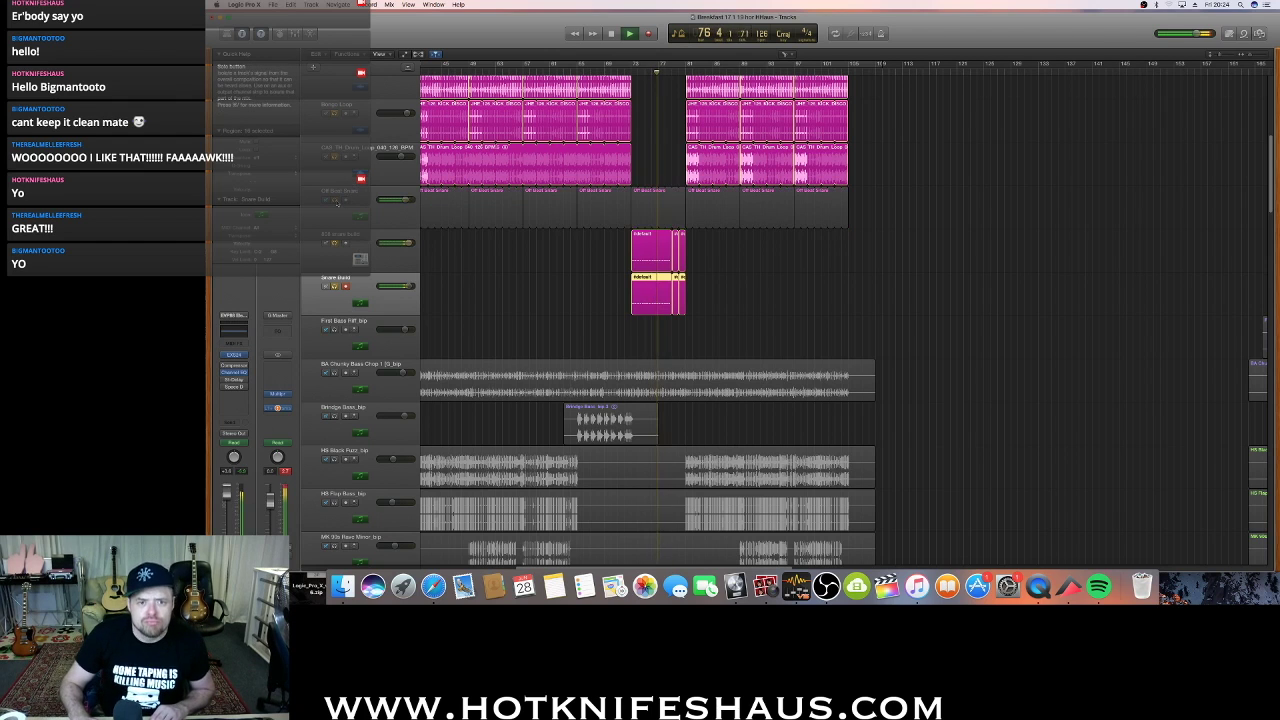
{"action": "left_click", "coordinate": [334, 156]}
{"action": "left_click", "coordinate": [334, 113]}
{"action": "scroll", "coordinate": [335, 115], "scroll_direction": "up", "scroll_amount": 4}
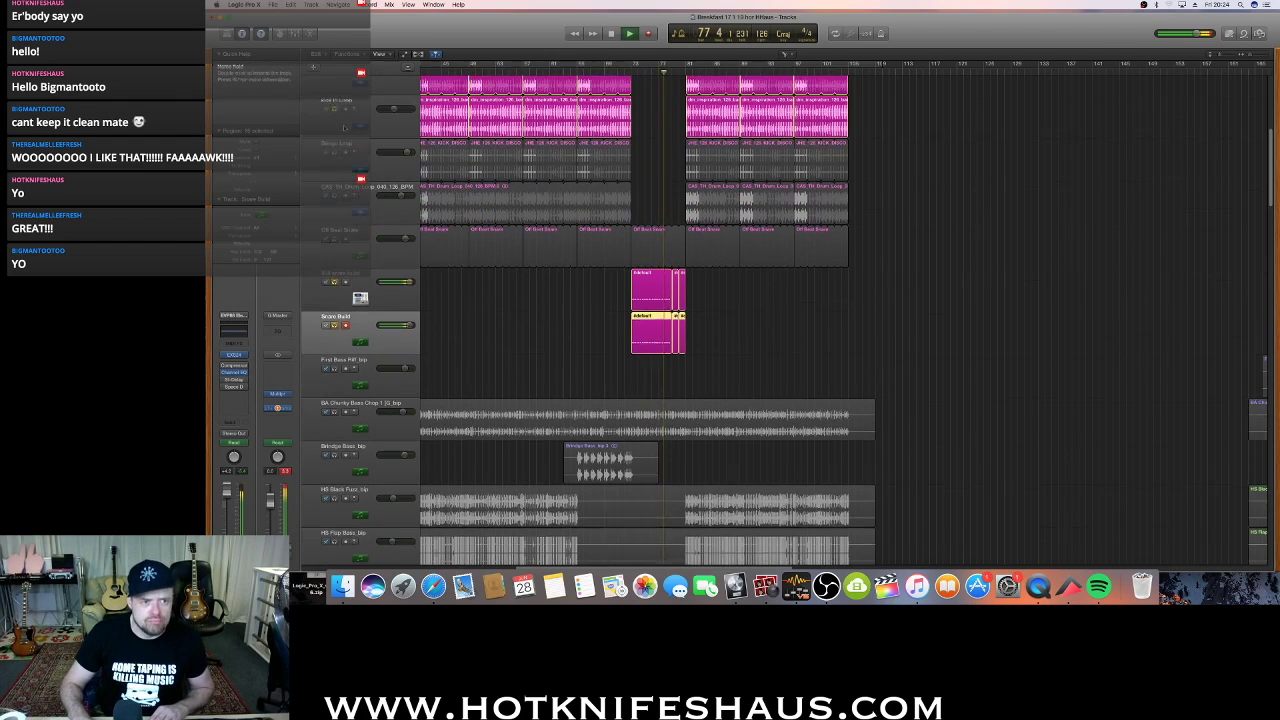
{"action": "left_click", "coordinate": [334, 137]}
{"action": "left_click", "coordinate": [334, 94]}
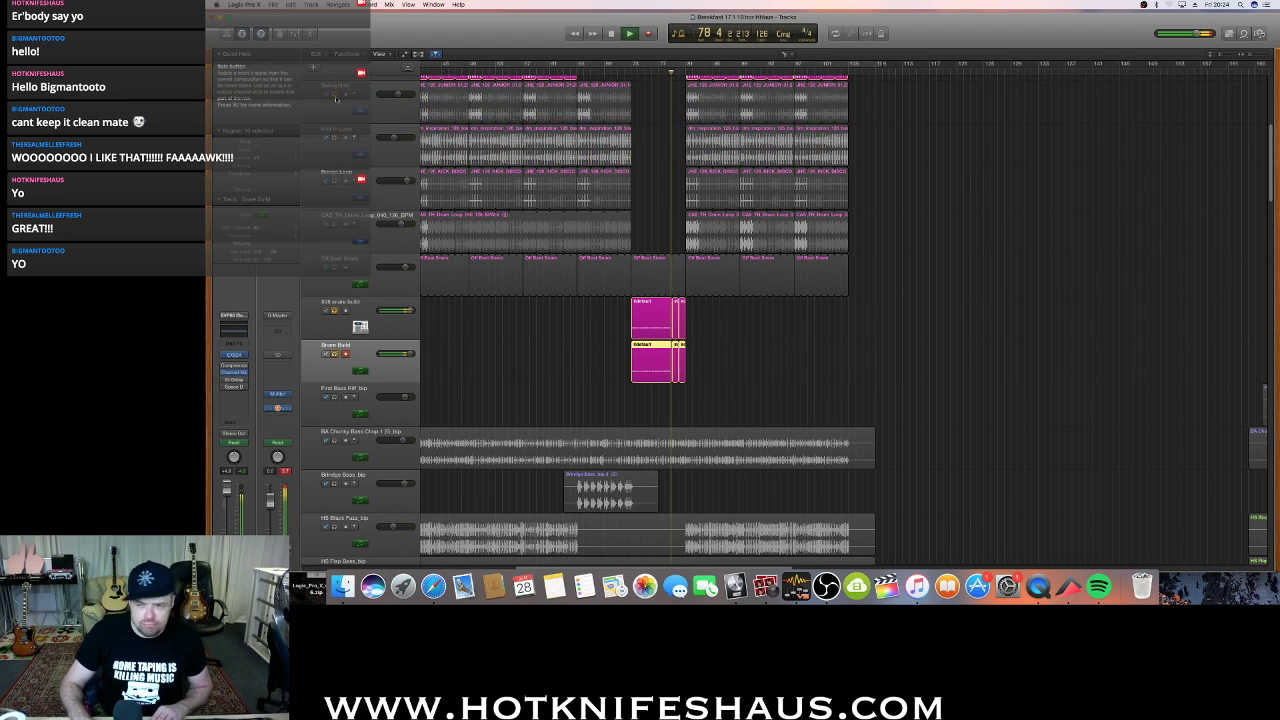
{"action": "scroll", "coordinate": [335, 100], "scroll_direction": "up", "scroll_amount": 9}
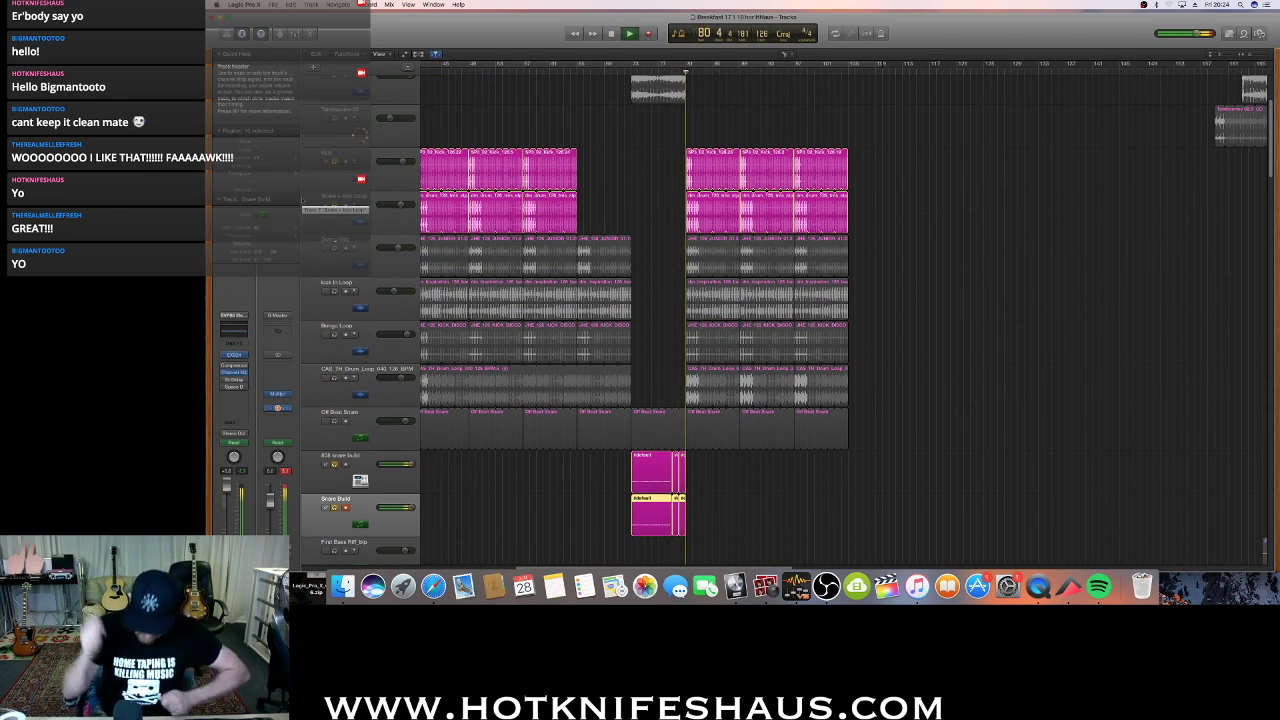
{"action": "key", "text": "space"}
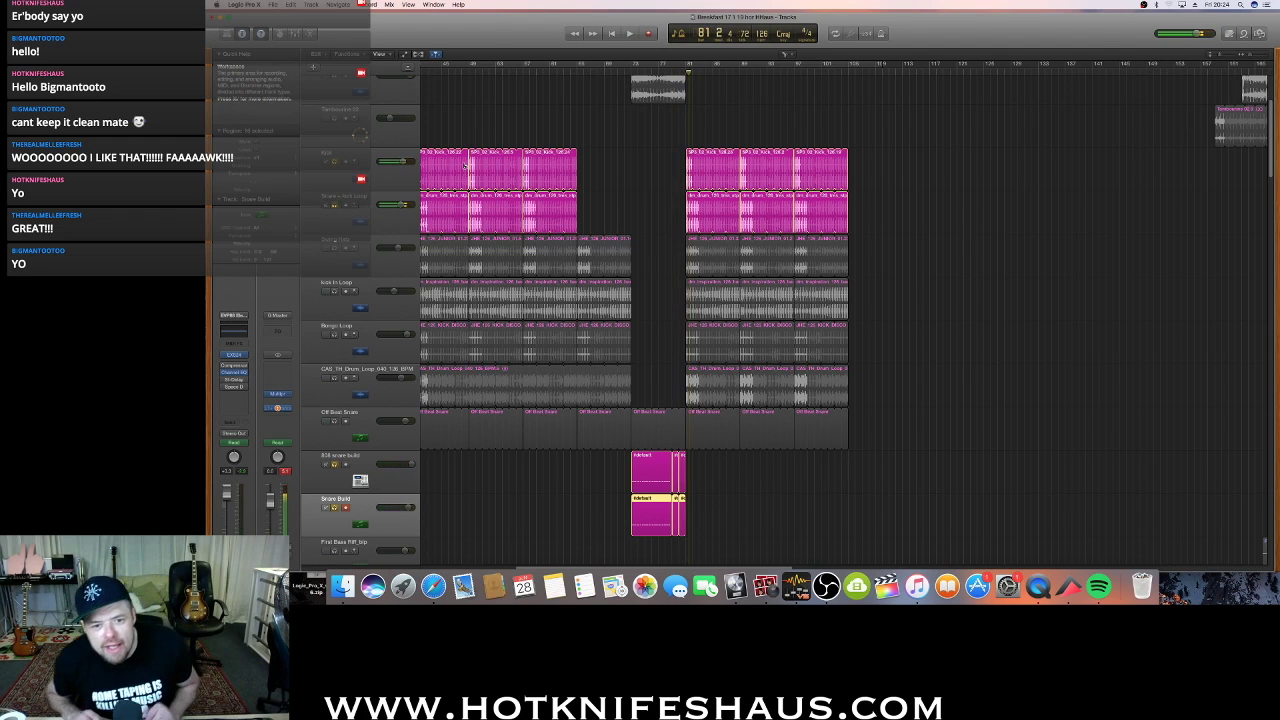
Place the playhead at bar 73 and open the 808 snare build region starting there in the Piano Roll, using the Pointer tool
{"action": "left_click", "coordinate": [630, 76]}
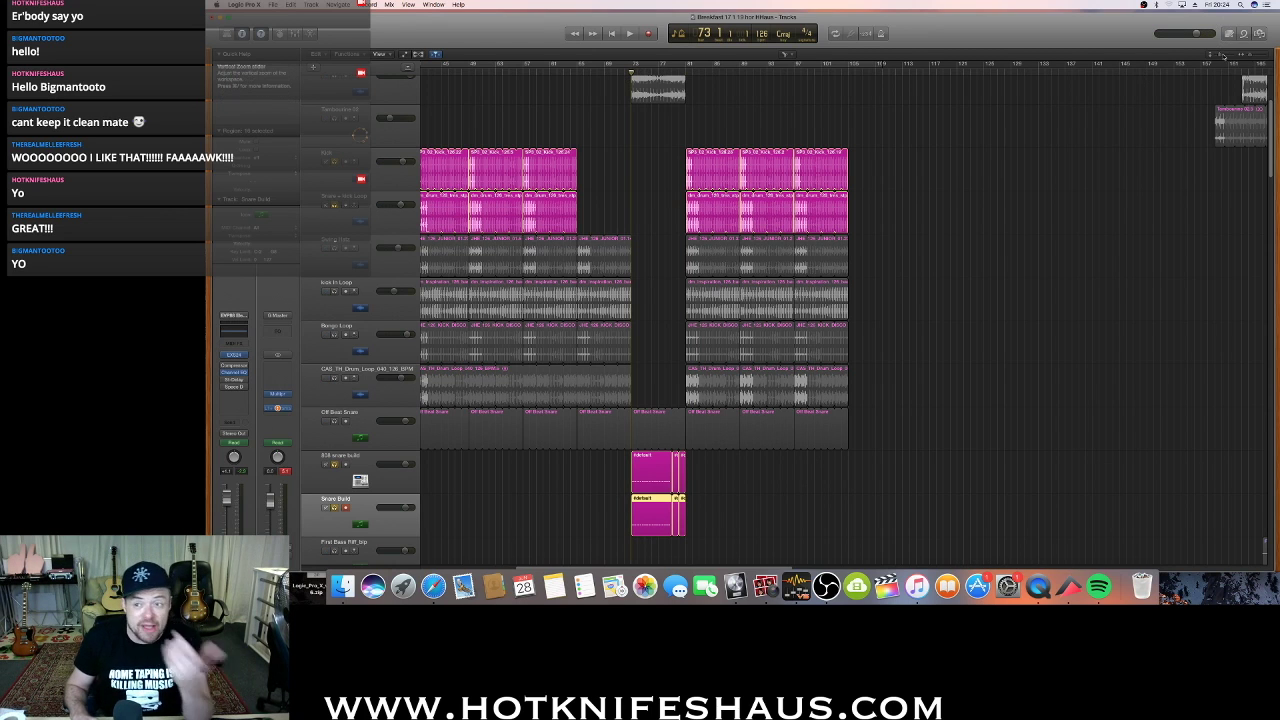
{"action": "left_click_drag", "start_coordinate": [1223, 57], "coordinate": [1259, 56]}
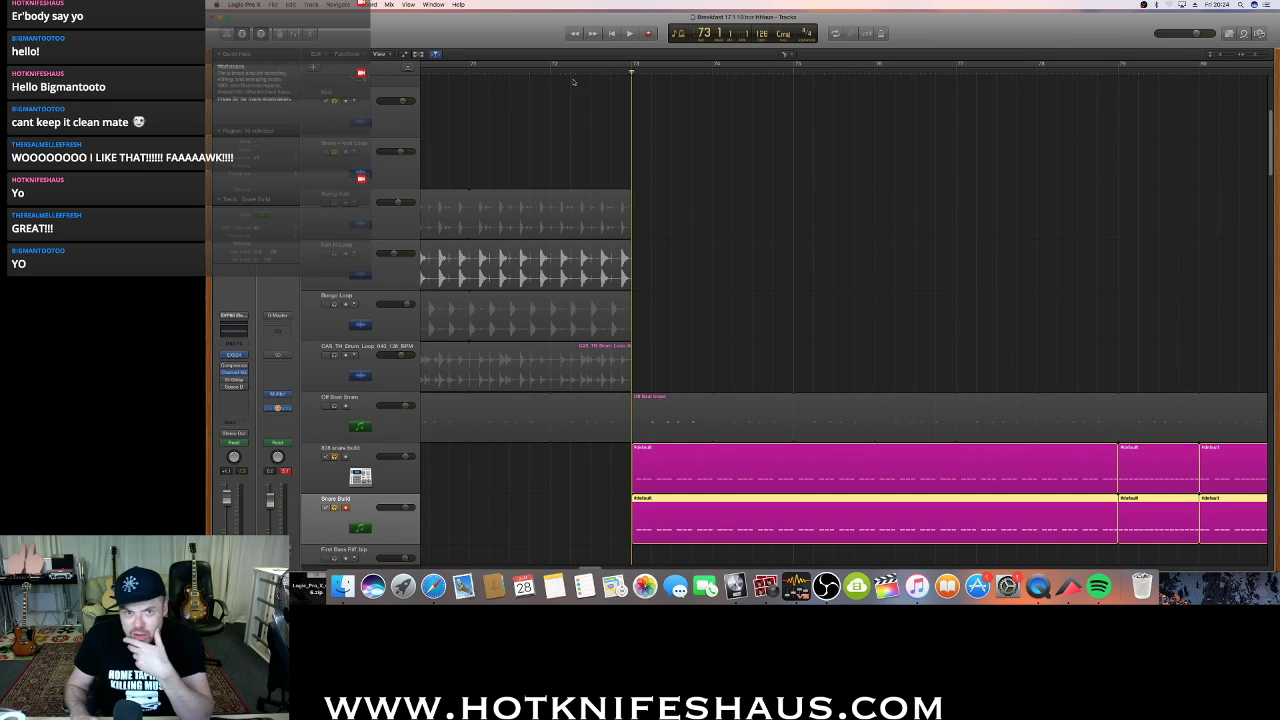
{"action": "left_click", "coordinate": [784, 55]}
{"action": "left_click", "coordinate": [792, 64]}
{"action": "left_click", "coordinate": [687, 470]}
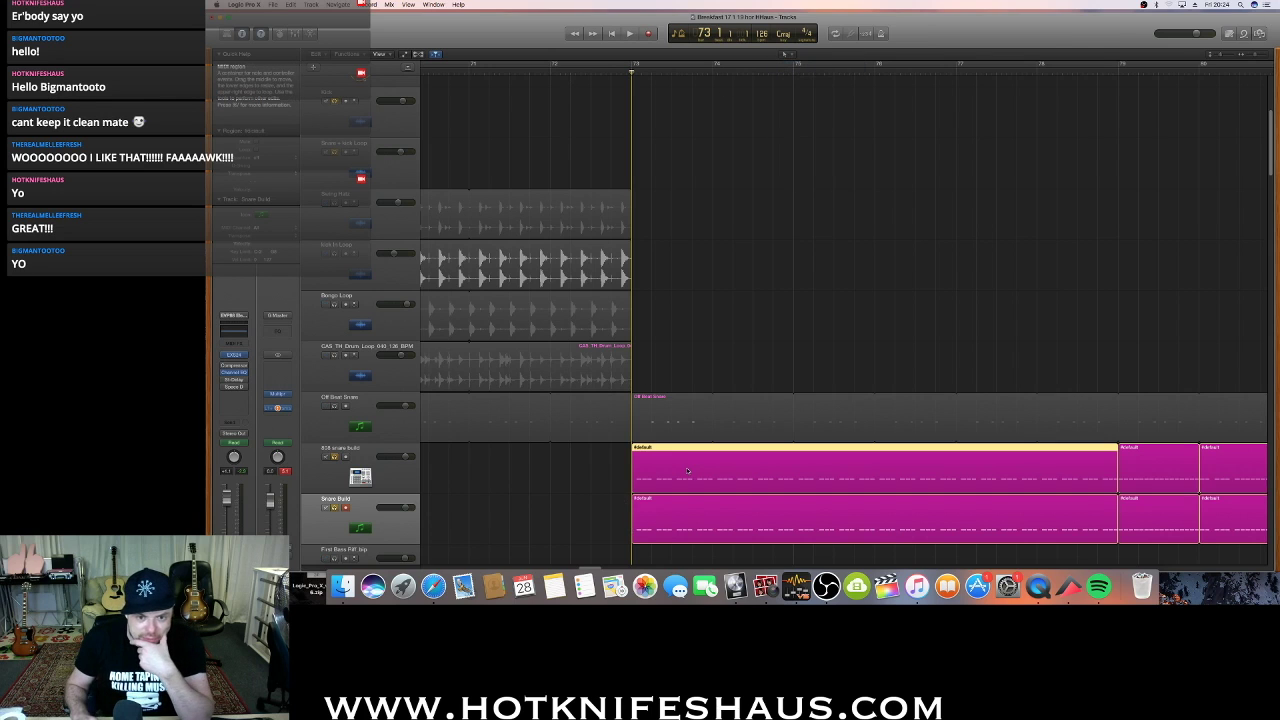
{"action": "double_click", "coordinate": [687, 470]}
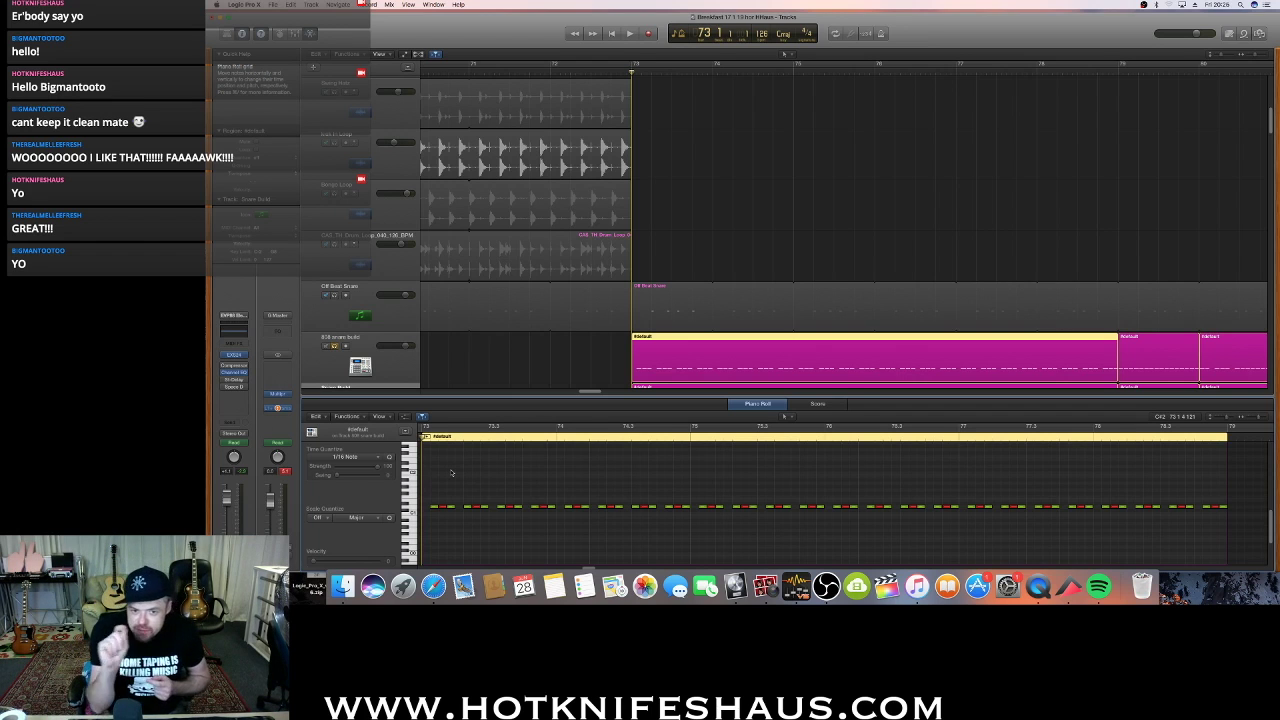
Play the two snare builds from bar 73 with the metronome switched on for comparison, and stop in bar 78
{"action": "key", "text": "space"}
{"action": "scroll", "coordinate": [563, 277], "scroll_direction": "down", "scroll_amount": 5}
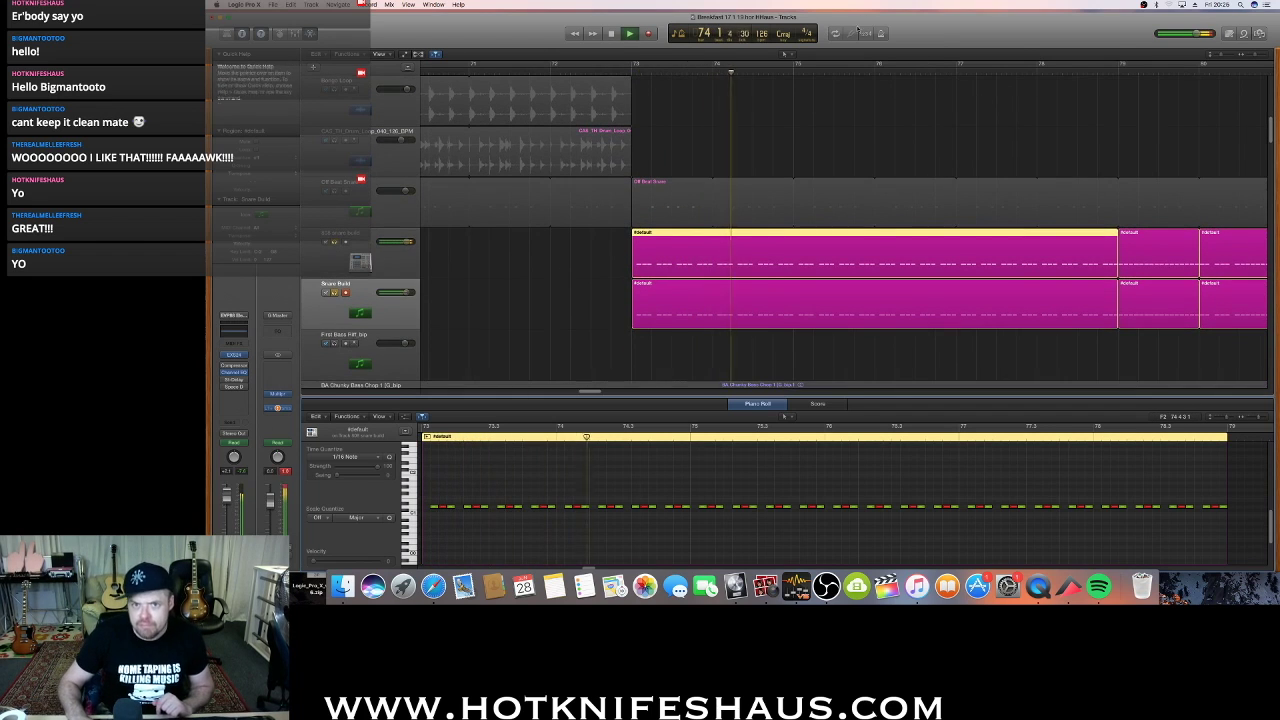
{"action": "left_click", "coordinate": [881, 34]}
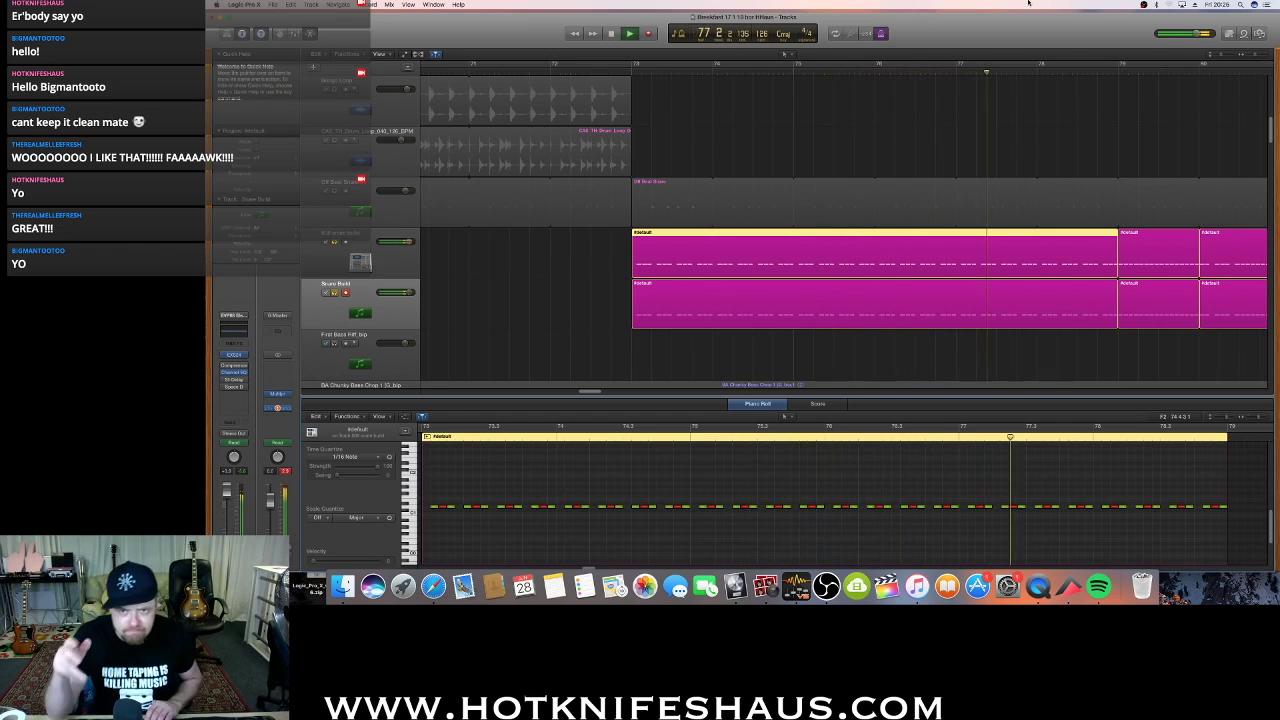
{"action": "key", "text": "space"}
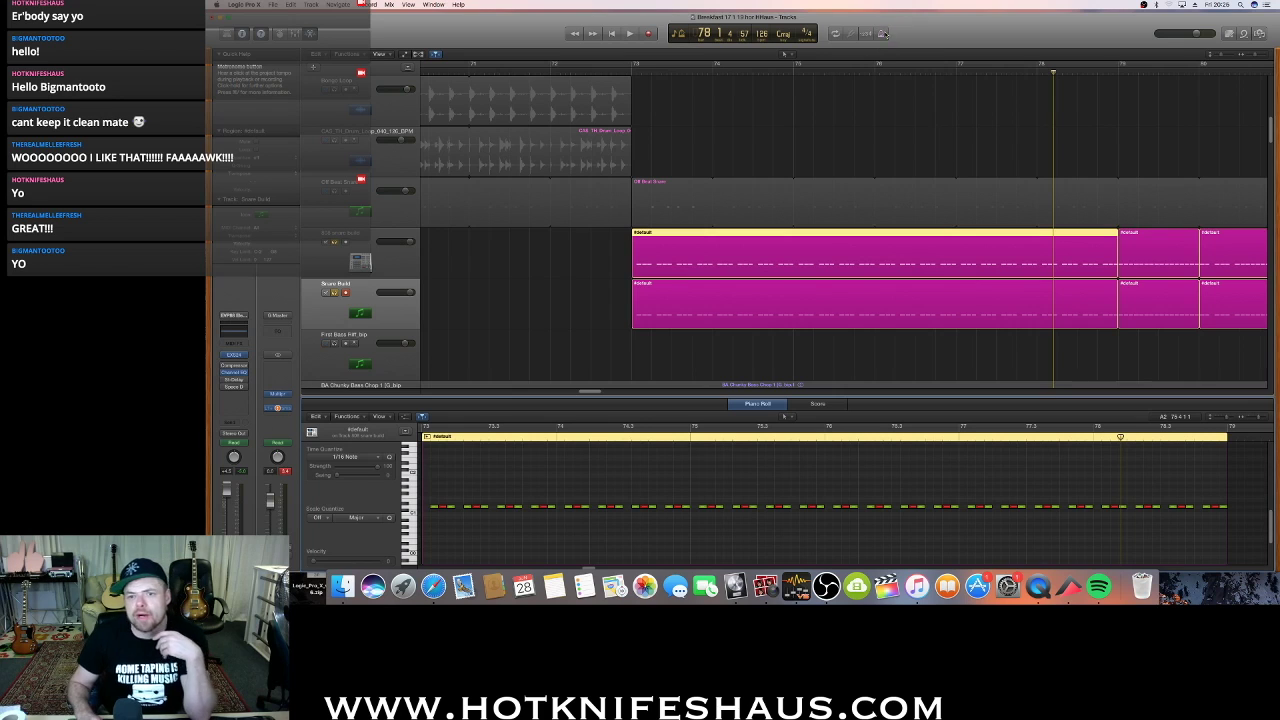
Release the solos on the Snare Build, 808 snare build, Drum + Kick Loop and Kick tracks
{"action": "mouse_move", "coordinate": [1222, 55]}
{"action": "left_mouse_down"}
{"action": "mouse_move", "coordinate": [1252, 57]}
{"action": "mouse_move", "coordinate": [1240, 57]}
{"action": "left_mouse_up"}
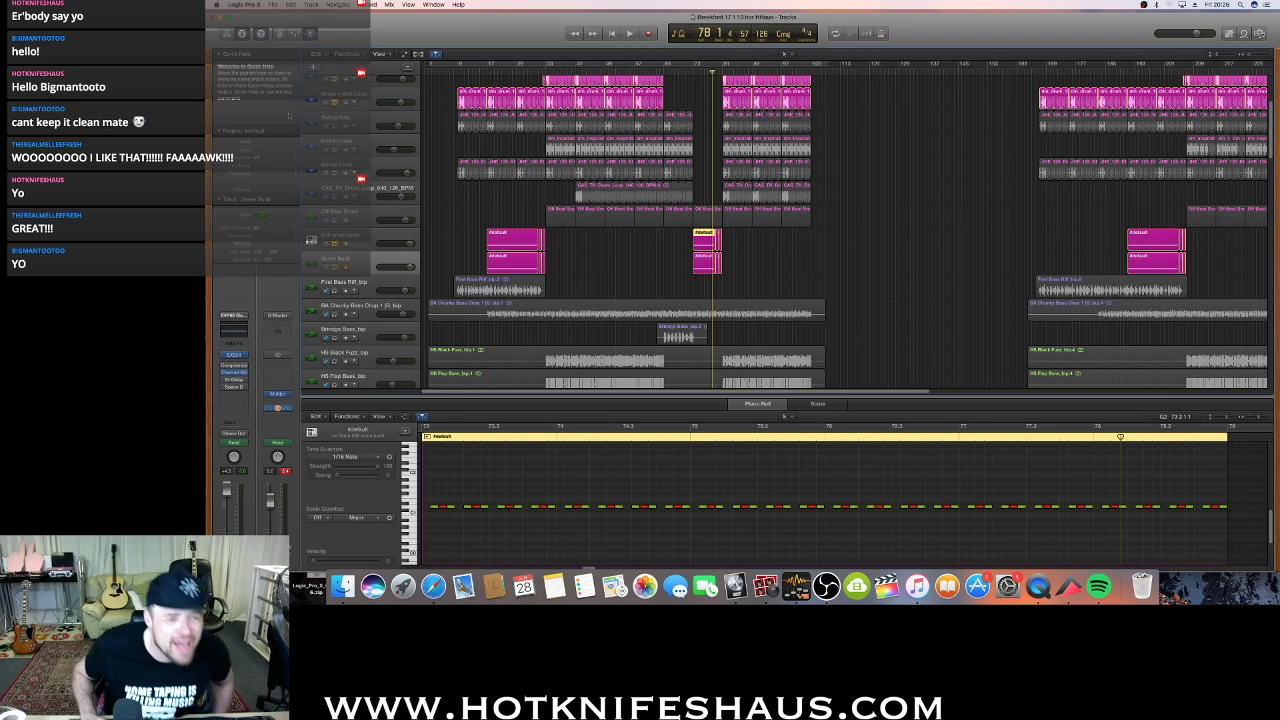
{"action": "left_click", "coordinate": [335, 267]}
{"action": "left_click", "coordinate": [335, 244]}
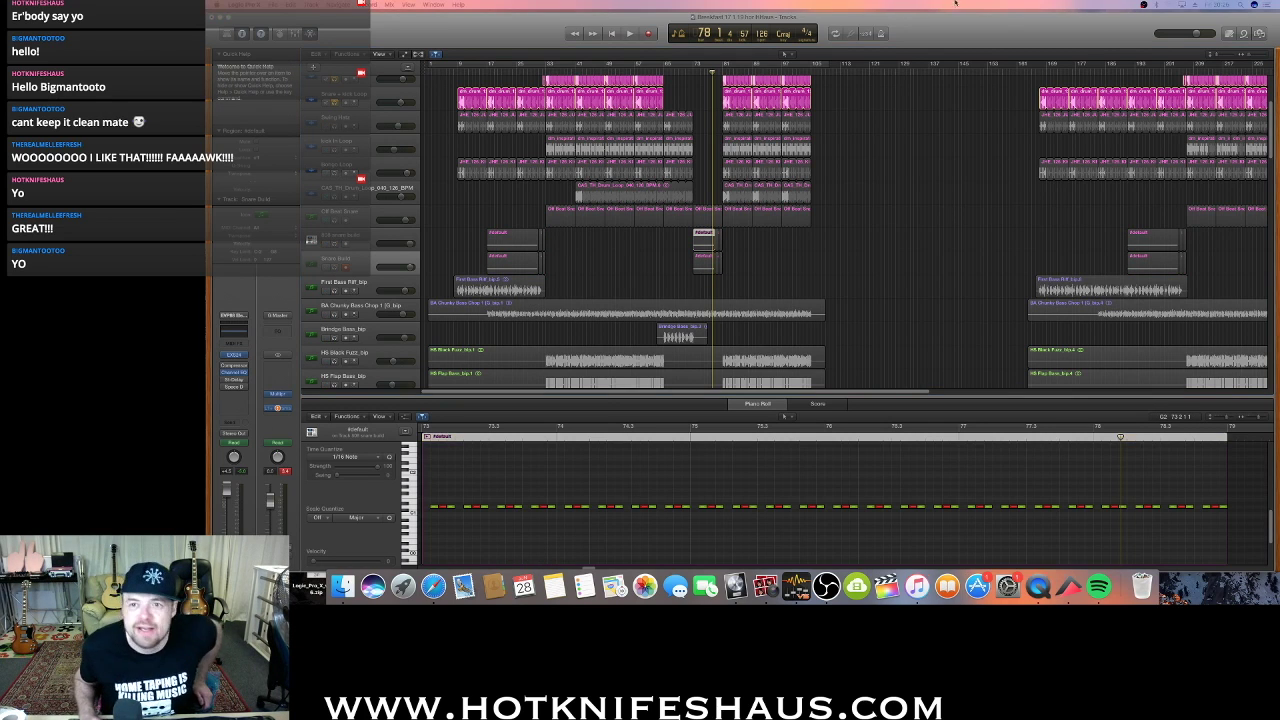
{"action": "left_click", "coordinate": [994, 27]}
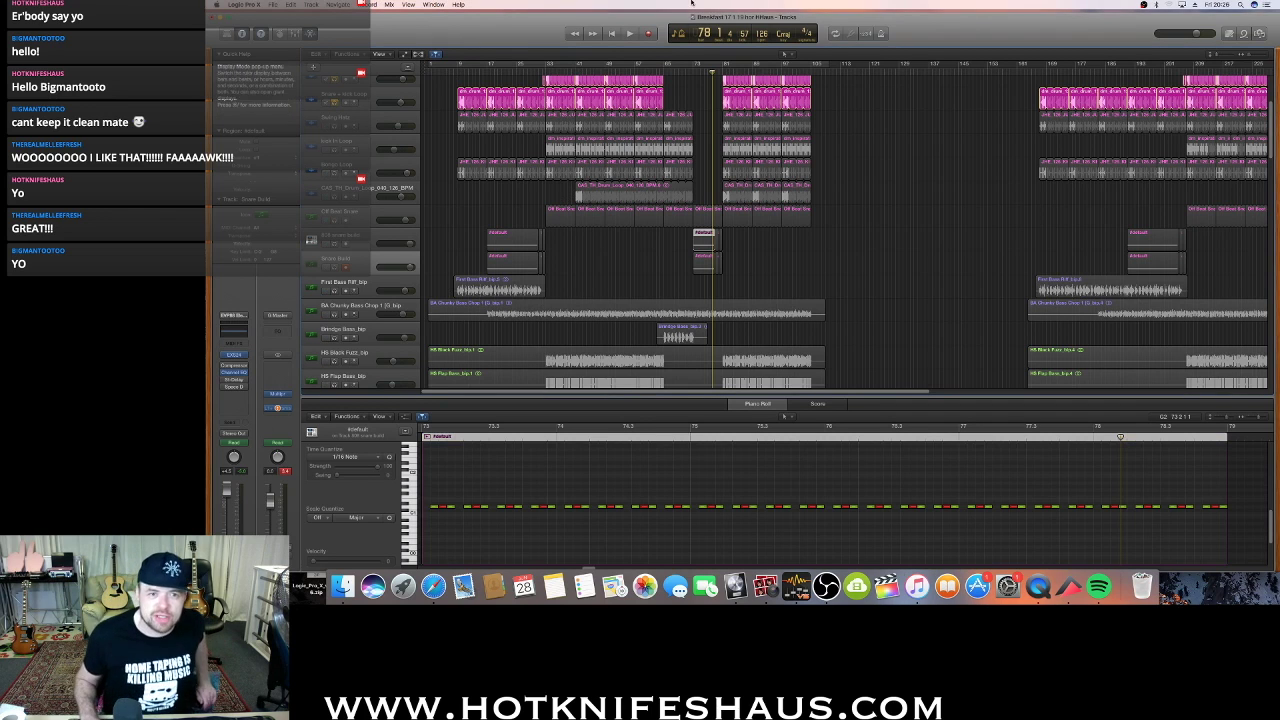
{"action": "left_click", "coordinate": [334, 103]}
{"action": "left_click", "coordinate": [334, 86]}
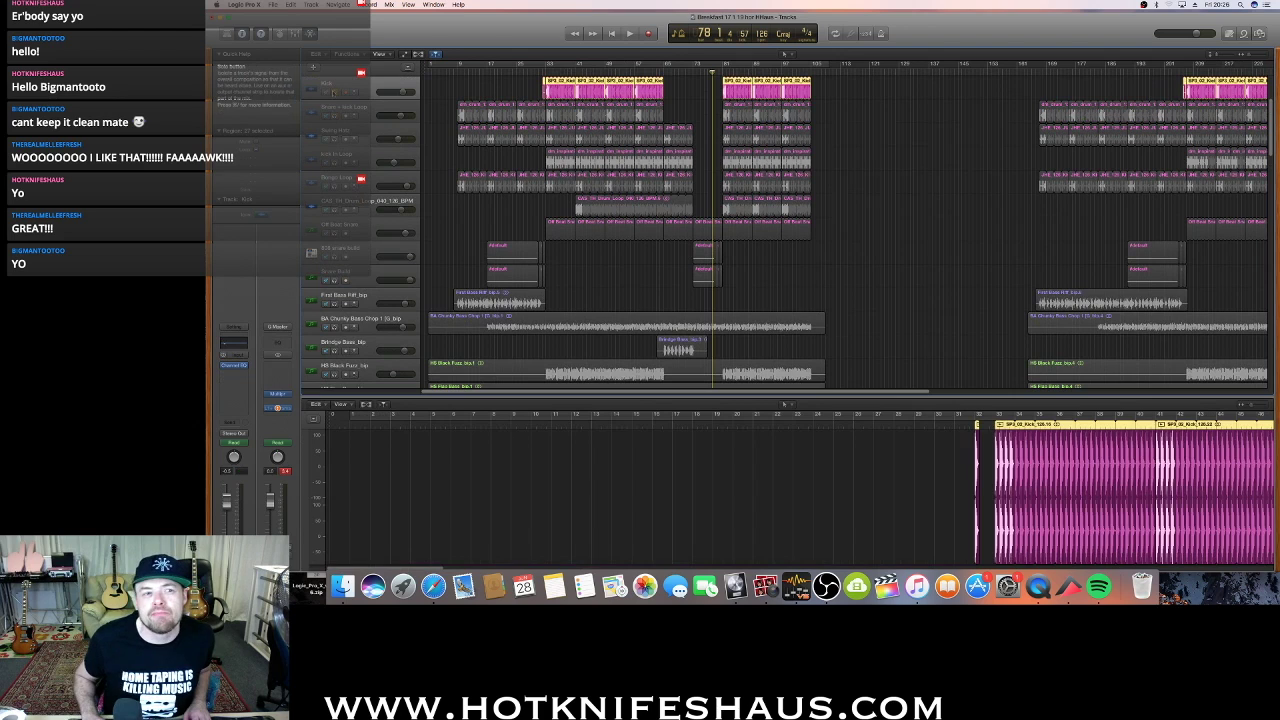
{"action": "left_click", "coordinate": [334, 92]}
Solo the First Bass Riff_bip track, audition it from bar 8, and stop playback in bar 17
{"action": "scroll", "coordinate": [434, 134], "scroll_direction": "up", "scroll_amount": 1}
{"action": "scroll", "coordinate": [434, 134], "scroll_direction": "down", "scroll_amount": 3}
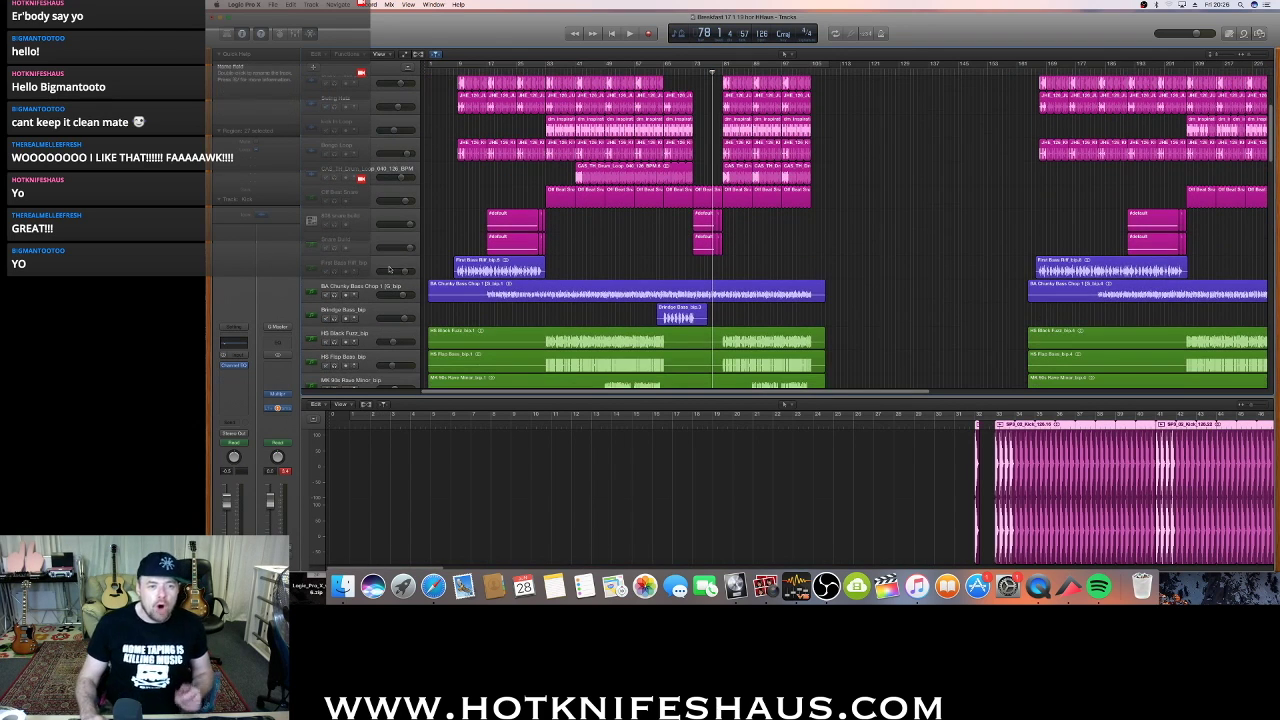
{"action": "left_click", "coordinate": [372, 269]}
{"action": "left_click", "coordinate": [461, 70]}
{"action": "left_click", "coordinate": [454, 71]}
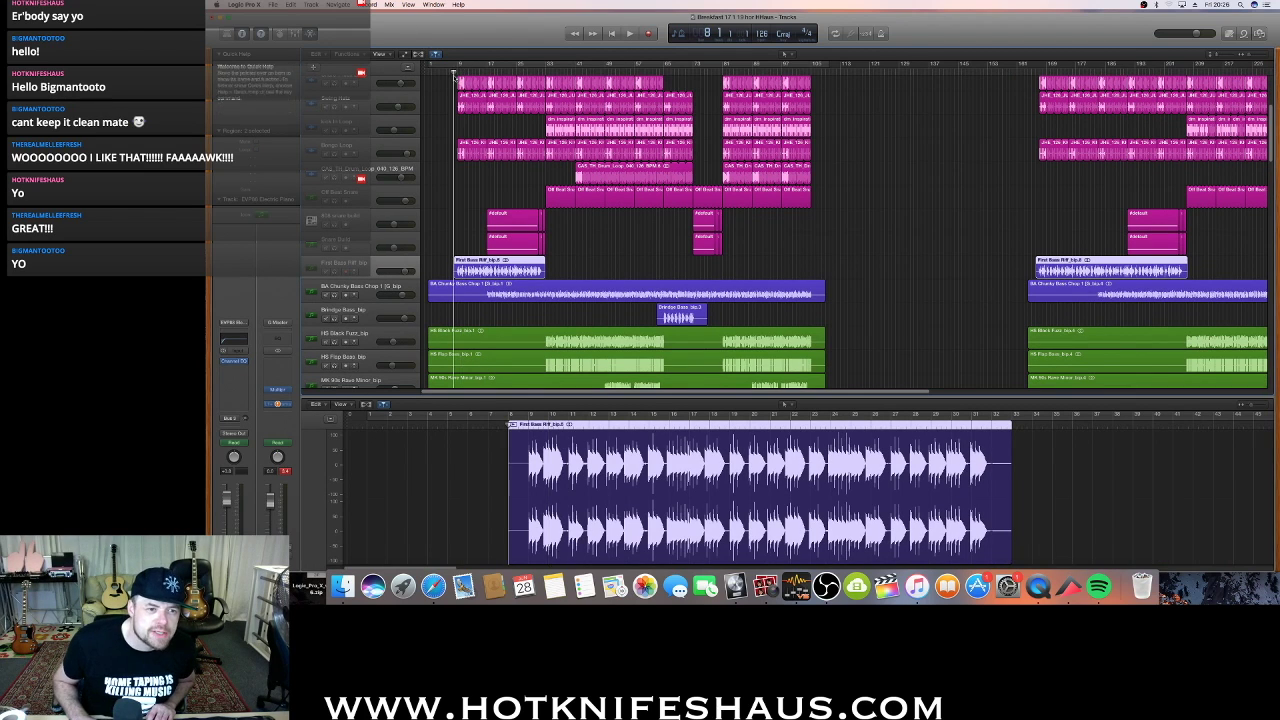
{"action": "key", "text": "s"}
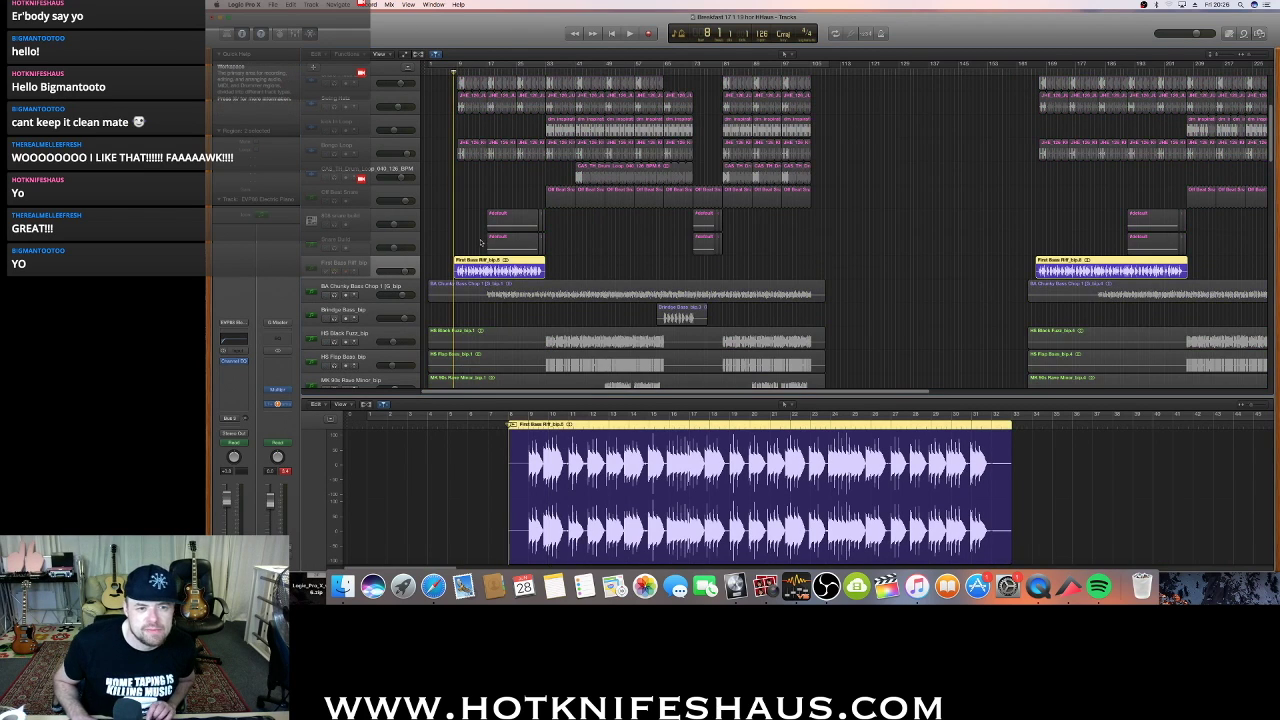
{"action": "key", "text": "space"}
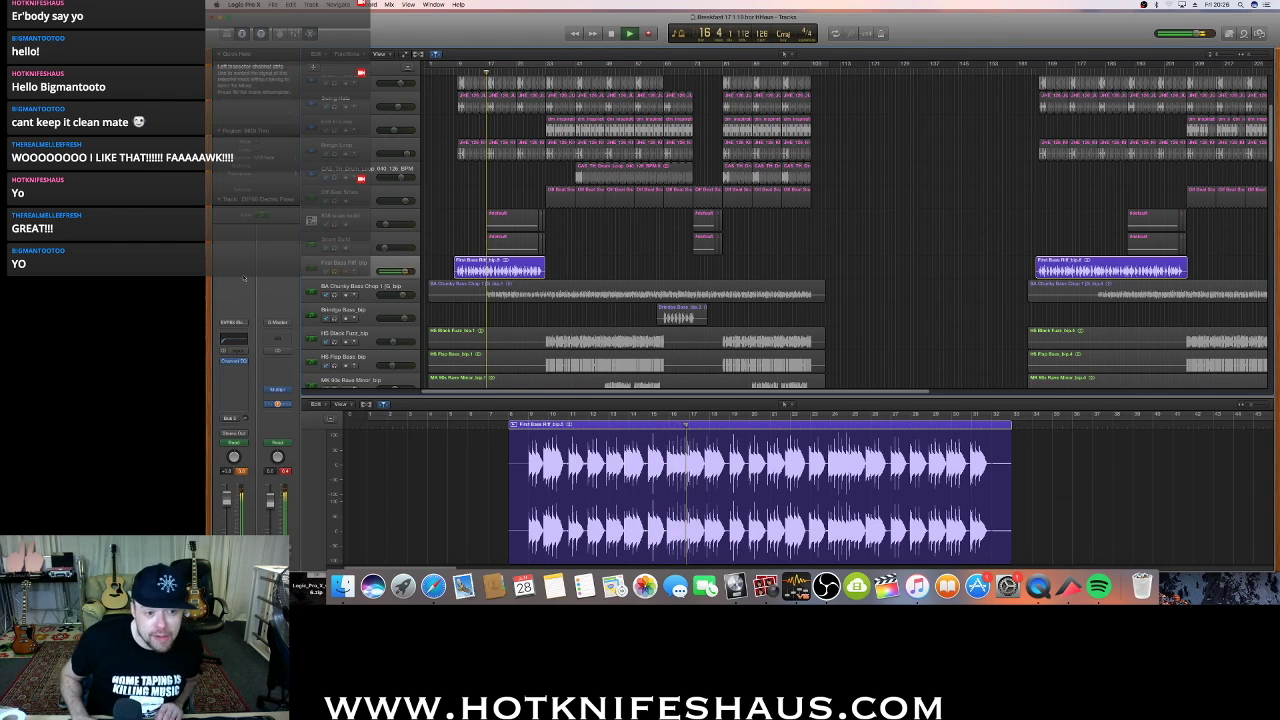
{"action": "key", "text": "space"}
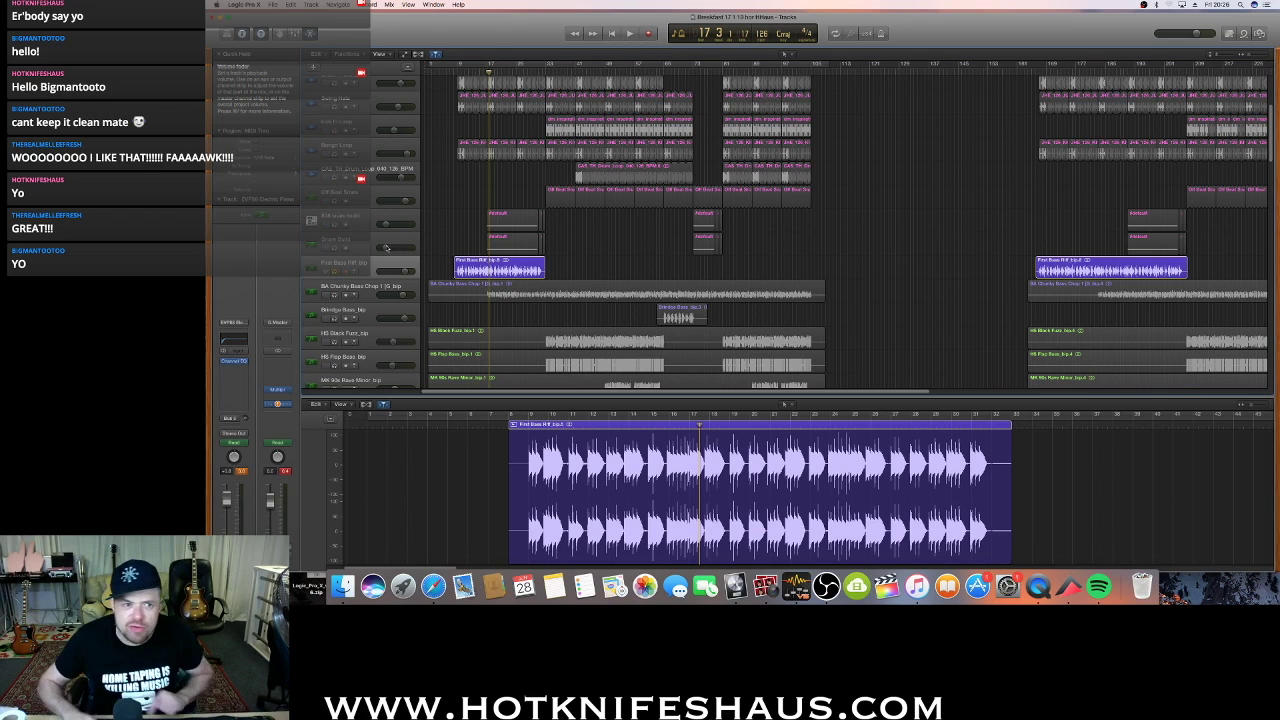
Replay the soloed First Bass Riff_bip from bar 9, and show and hide the track automation during playback
{"action": "left_click", "coordinate": [458, 71]}
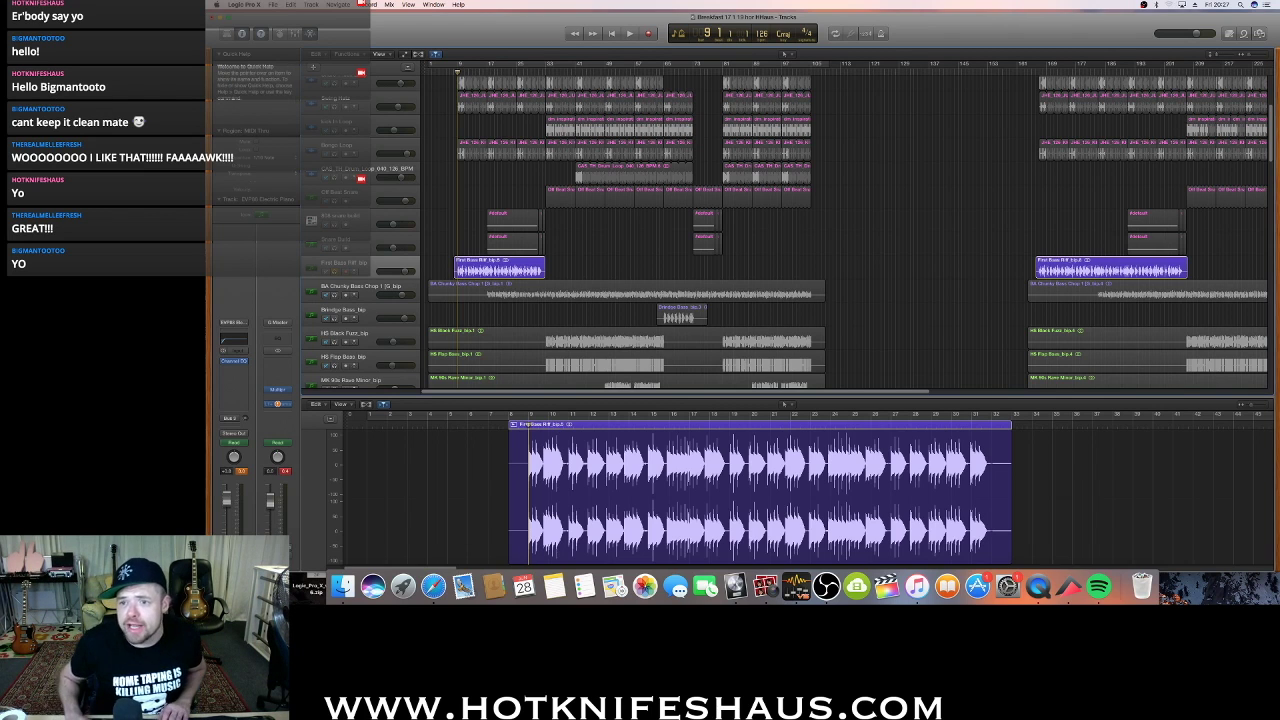
{"action": "left_click_drag", "start_coordinate": [1218, 55], "coordinate": [1256, 57]}
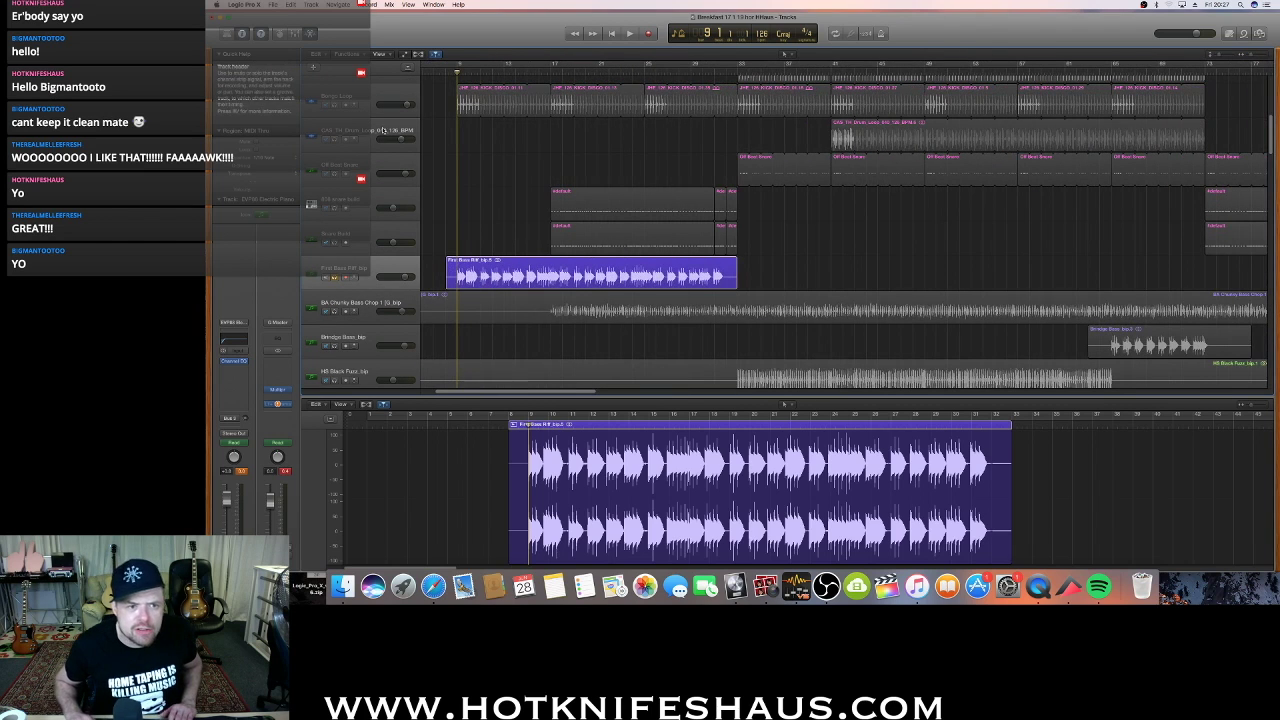
{"action": "key", "text": "space"}
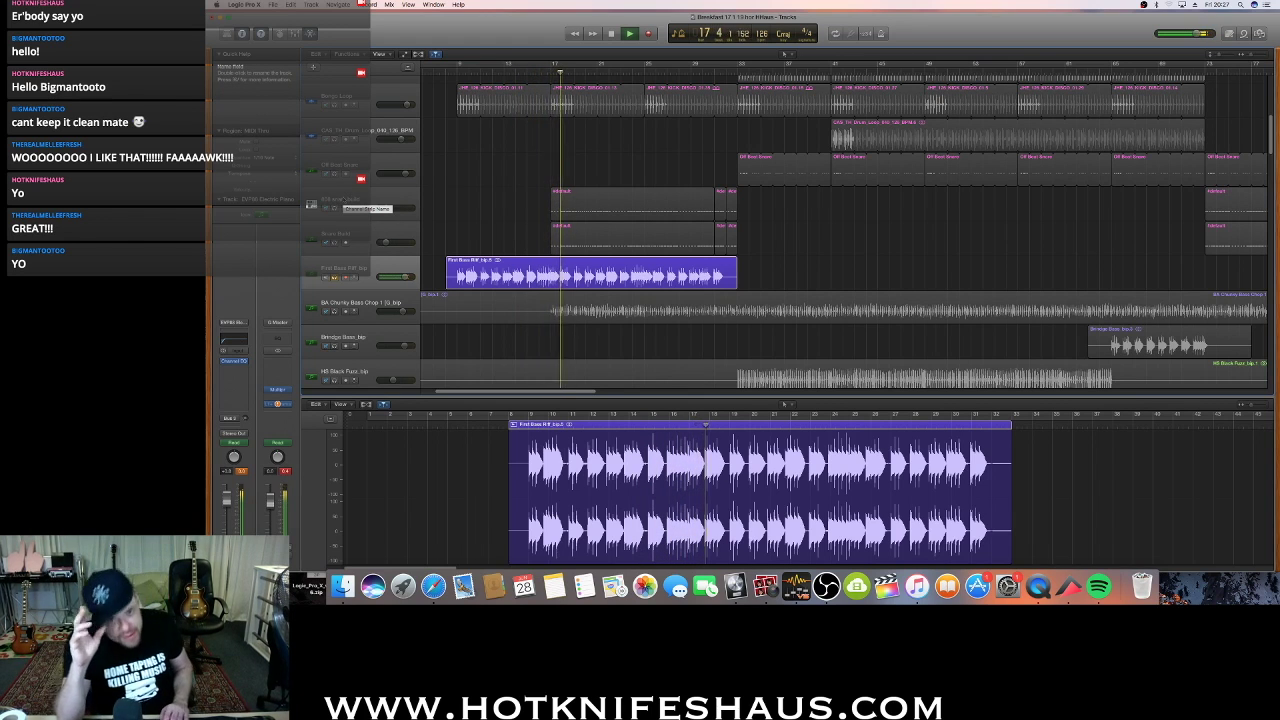
{"action": "key", "text": "a"}
{"action": "key", "text": "a"}
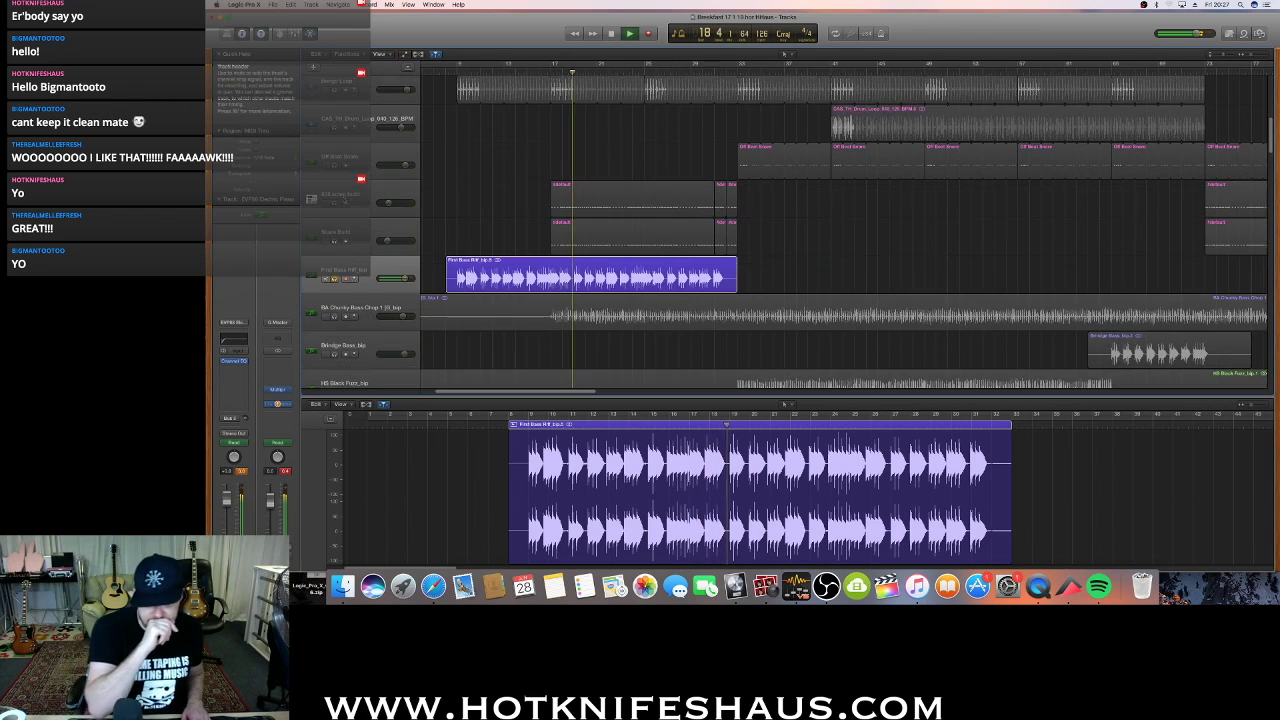
Switch the solo from First Bass Riff_bip to the BA Chunky Bass Chop 1 track and audition it on its own
{"action": "key", "text": "space"}
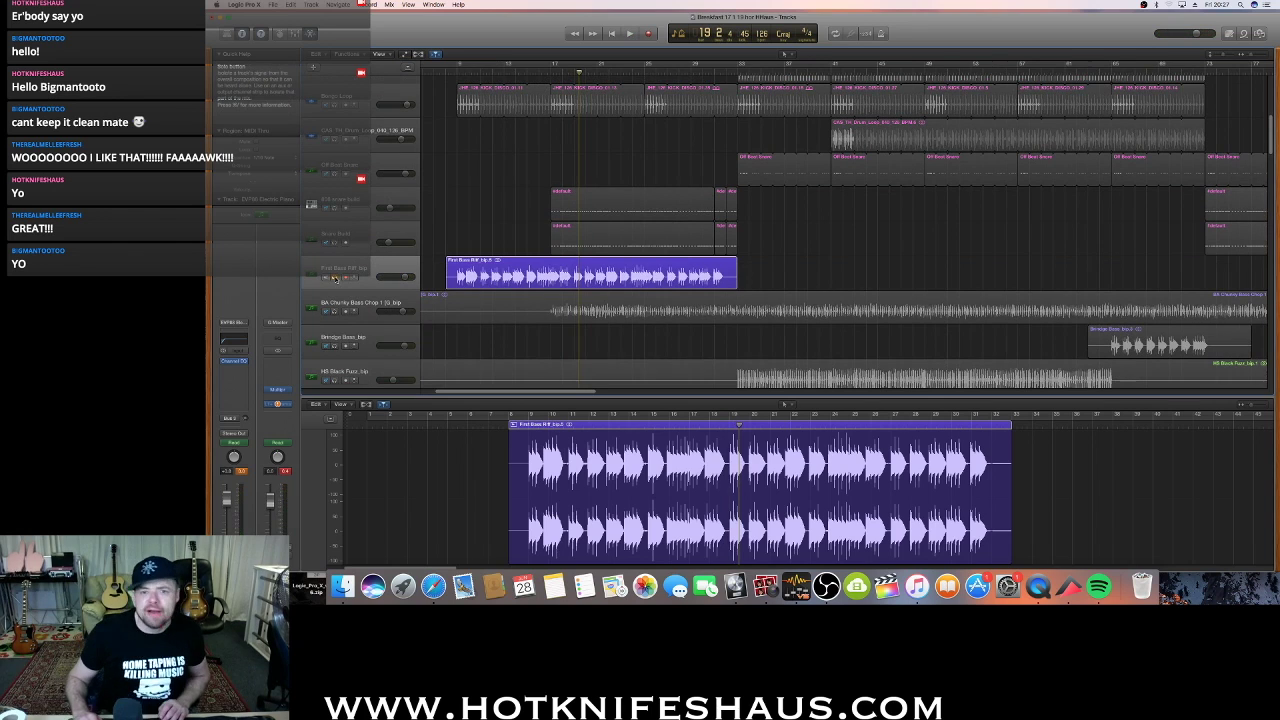
{"action": "left_click", "coordinate": [334, 312]}
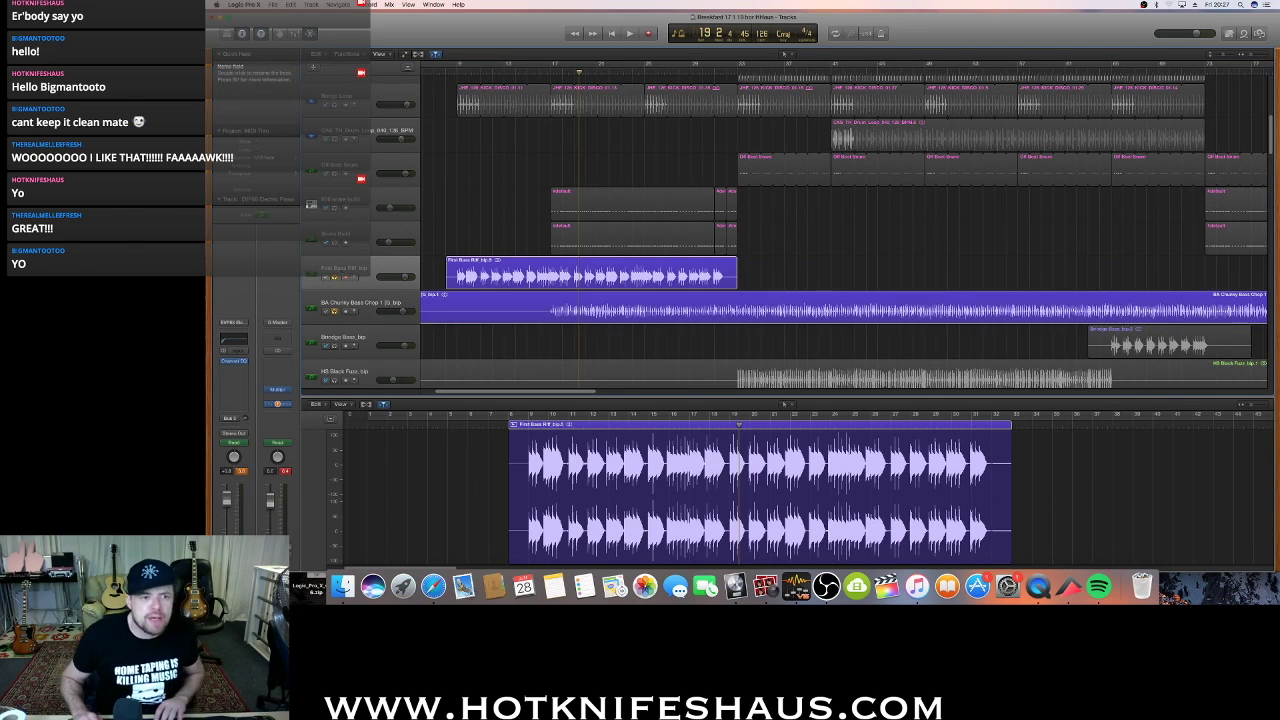
{"action": "key", "text": "space"}
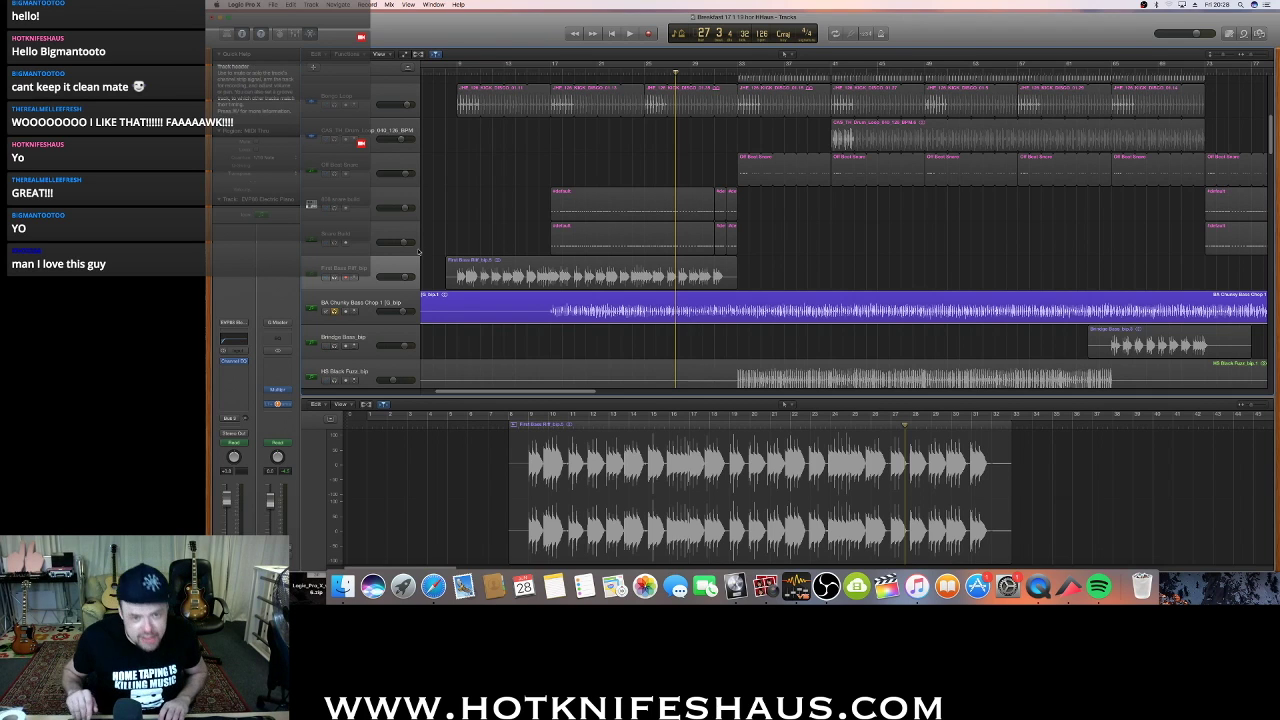
{"action": "key", "text": "space"}
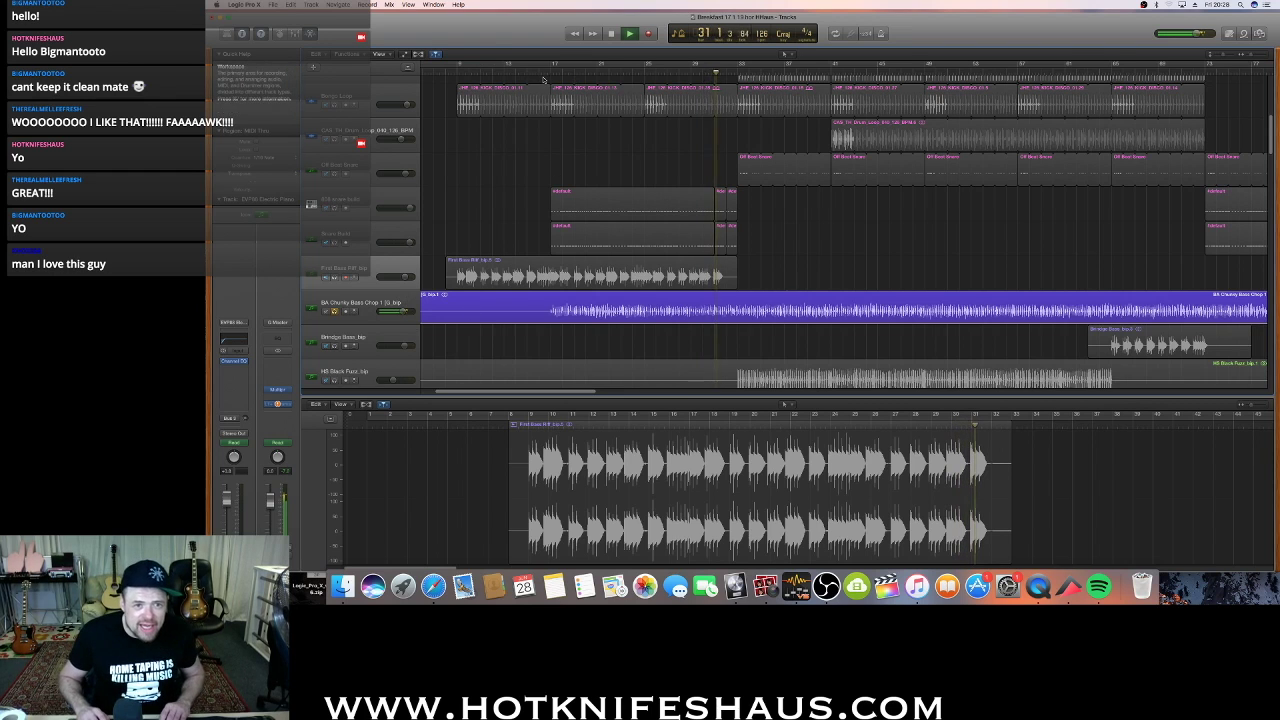
Play from bar 9 with First Bass Riff_bip soloed alongside the chunky bass, and release the riff's solo during playback
{"action": "scroll", "coordinate": [390, 135], "scroll_direction": "up", "scroll_amount": 5}
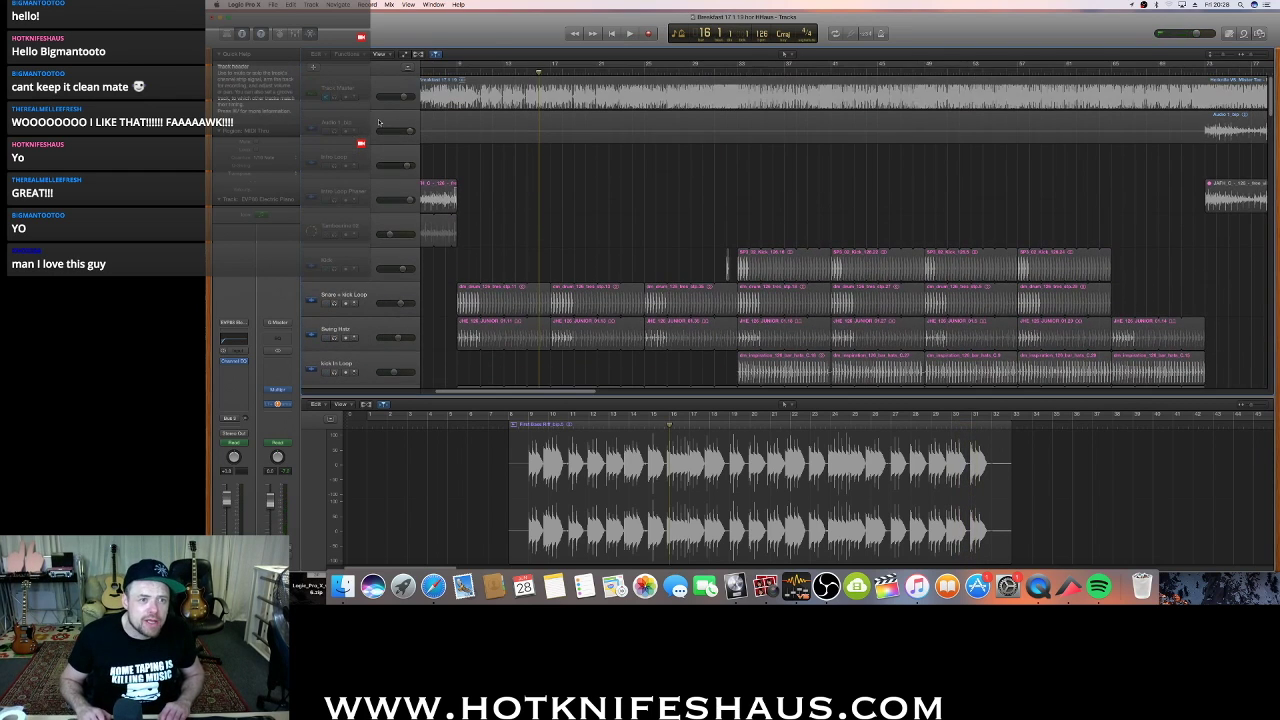
{"action": "left_click", "coordinate": [326, 97]}
{"action": "scroll", "coordinate": [430, 110], "scroll_direction": "down", "scroll_amount": 2}
{"action": "left_click", "coordinate": [457, 73]}
{"action": "scroll", "coordinate": [478, 107], "scroll_direction": "down", "scroll_amount": 8}
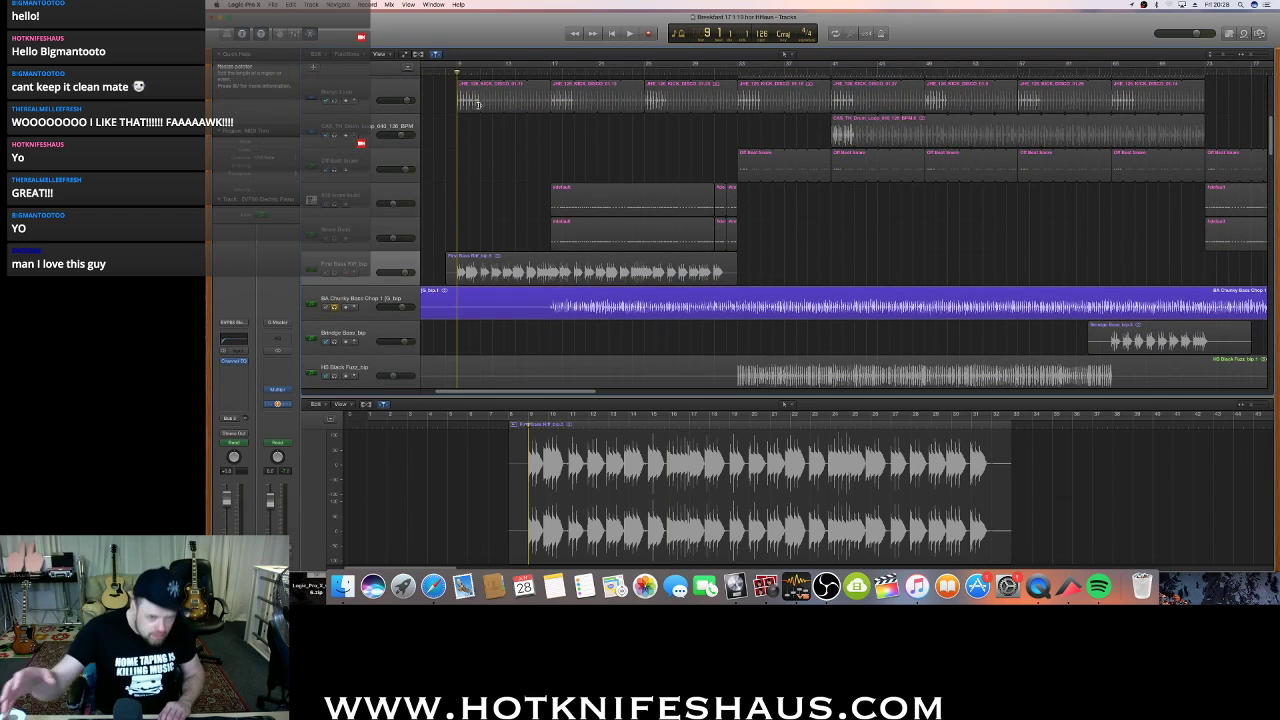
{"action": "key", "text": "space"}
{"action": "left_click", "coordinate": [334, 276]}
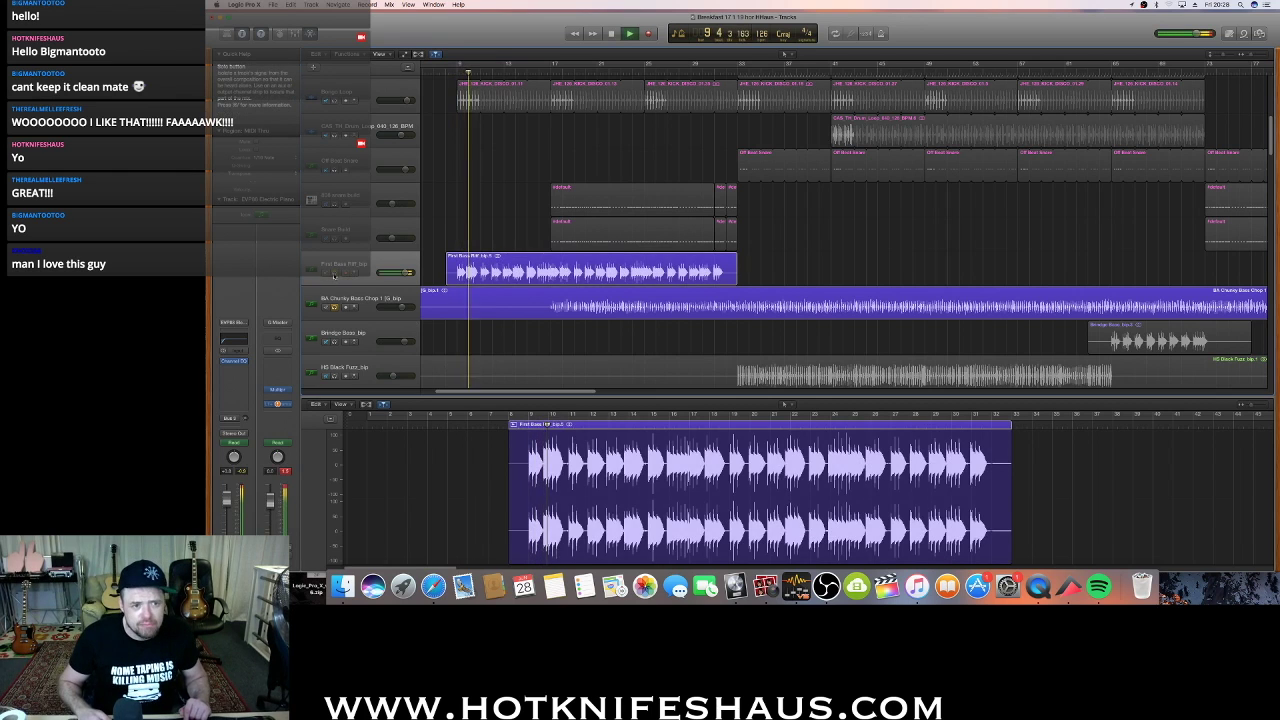
{"action": "left_click", "coordinate": [334, 276]}
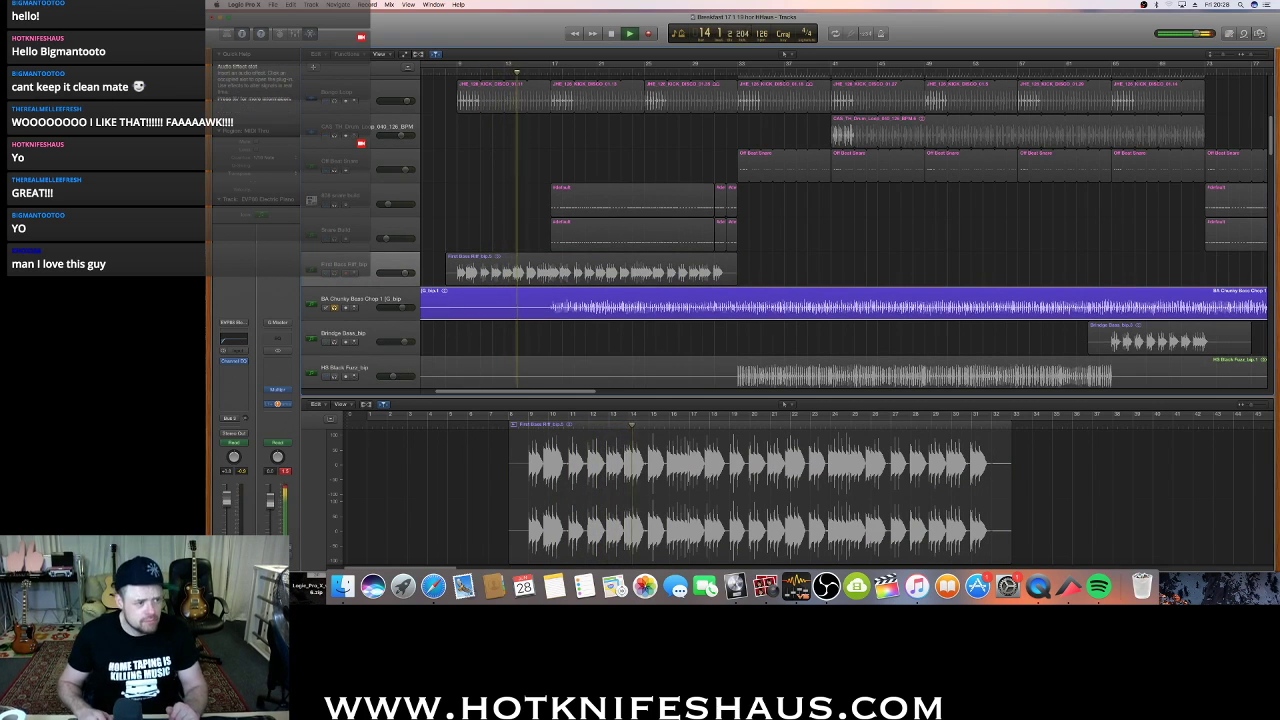
Solo the Track Master during playback in place of the chunky bass, and look over the bass tracks
{"action": "scroll", "coordinate": [336, 312], "scroll_direction": "up", "scroll_amount": 1}
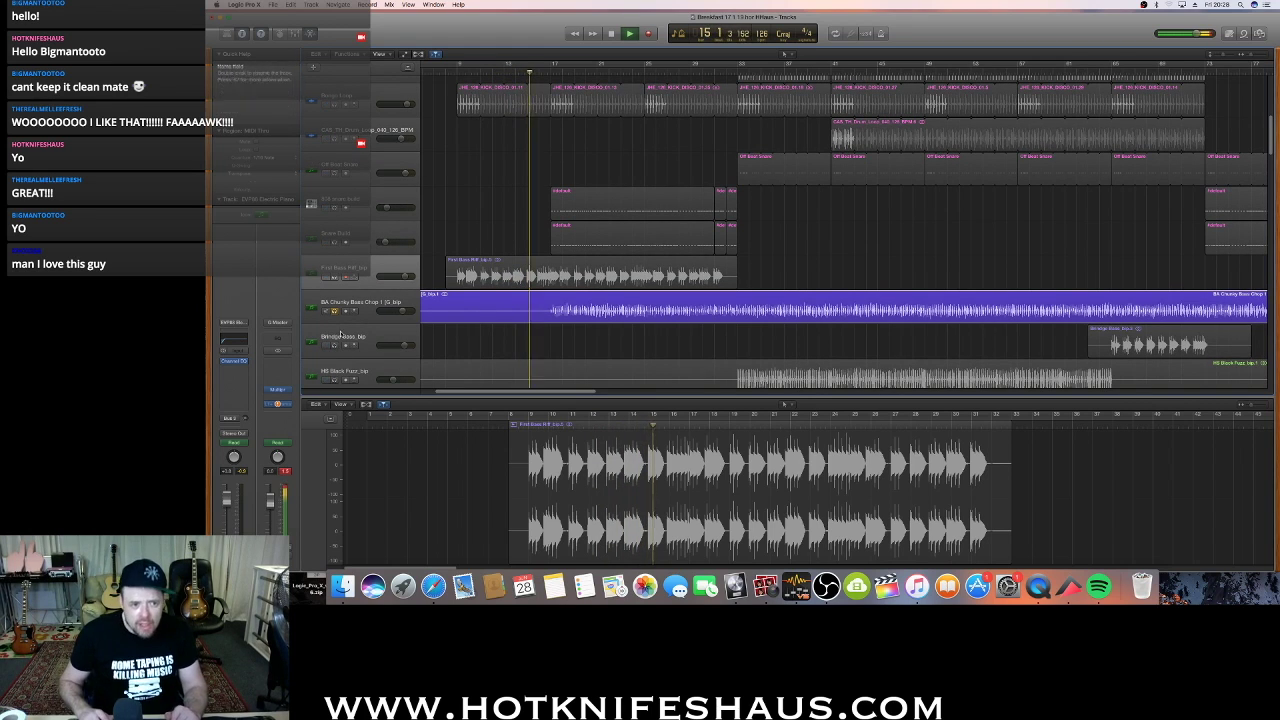
{"action": "scroll", "coordinate": [345, 200], "scroll_direction": "up", "scroll_amount": 10}
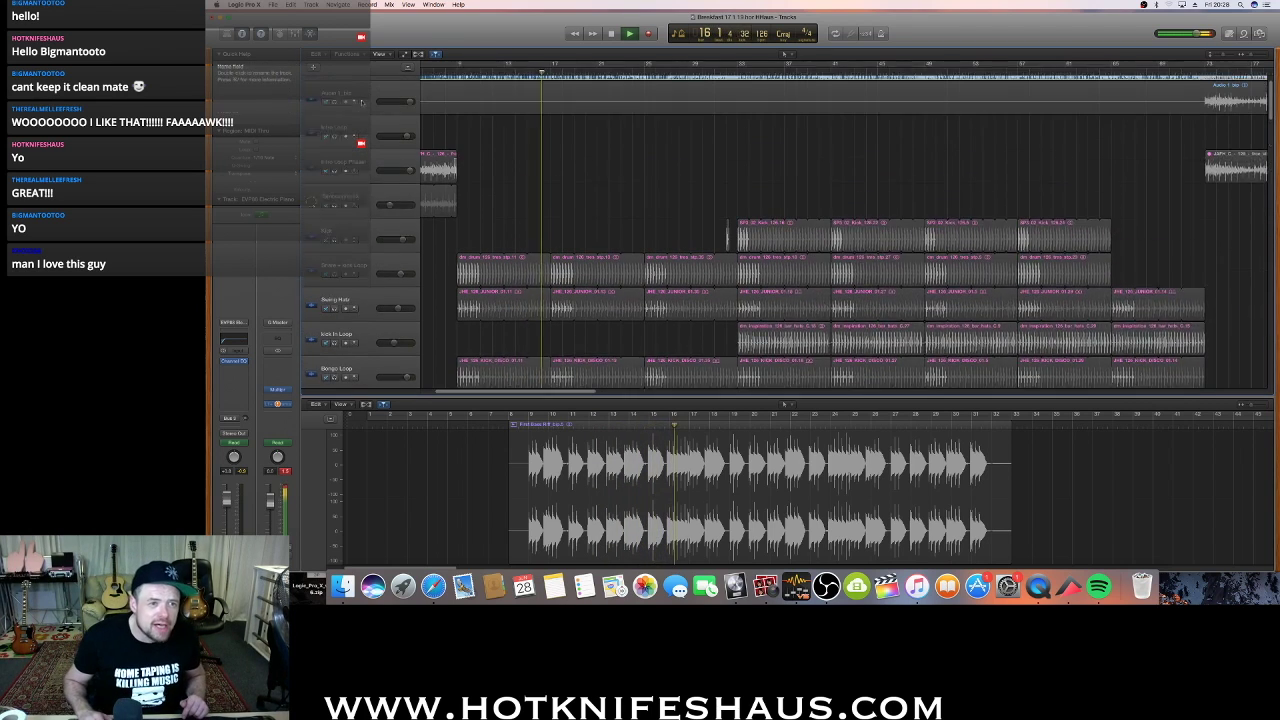
{"action": "left_click", "coordinate": [335, 97]}
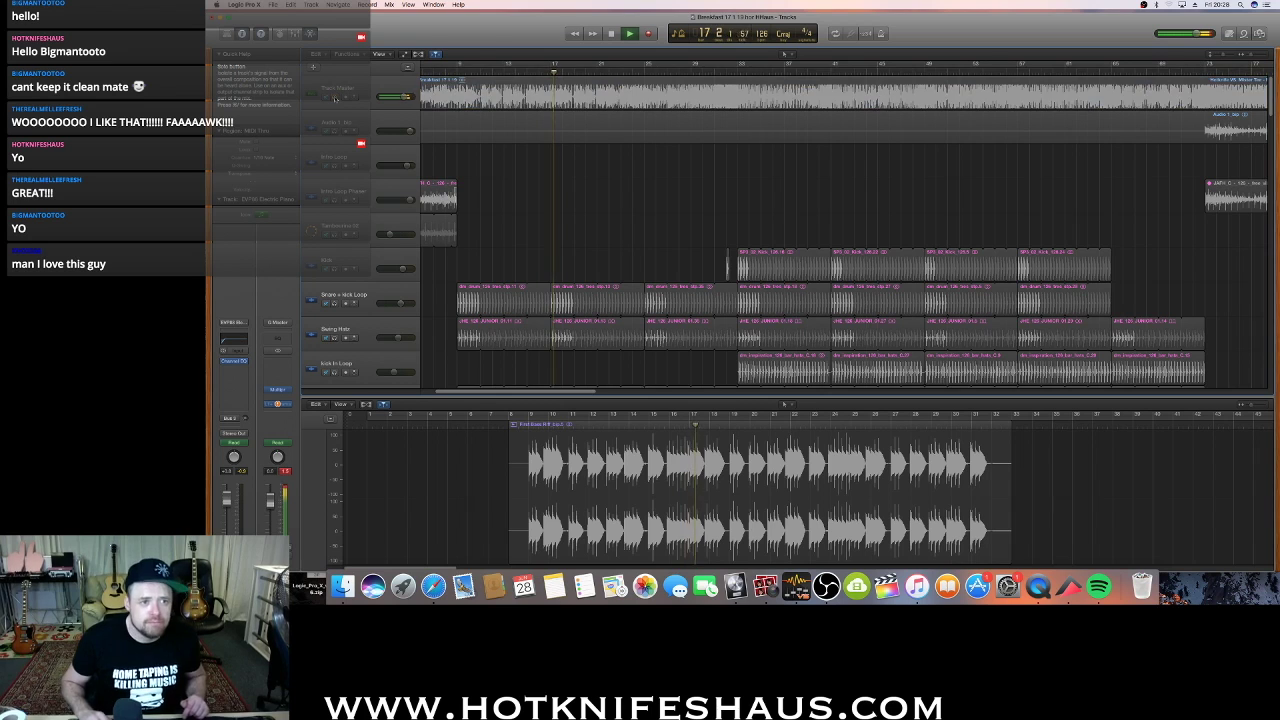
{"action": "left_click", "coordinate": [335, 97]}
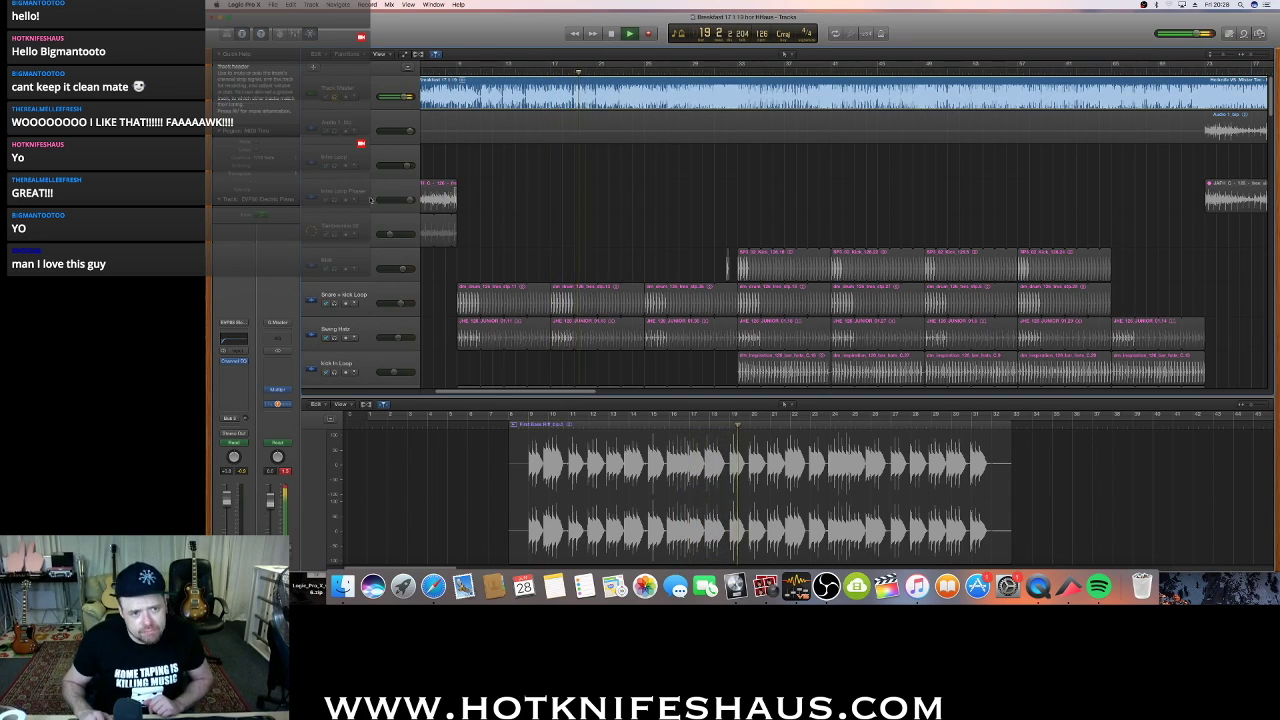
{"action": "scroll", "coordinate": [370, 200], "scroll_direction": "down", "scroll_amount": 10}
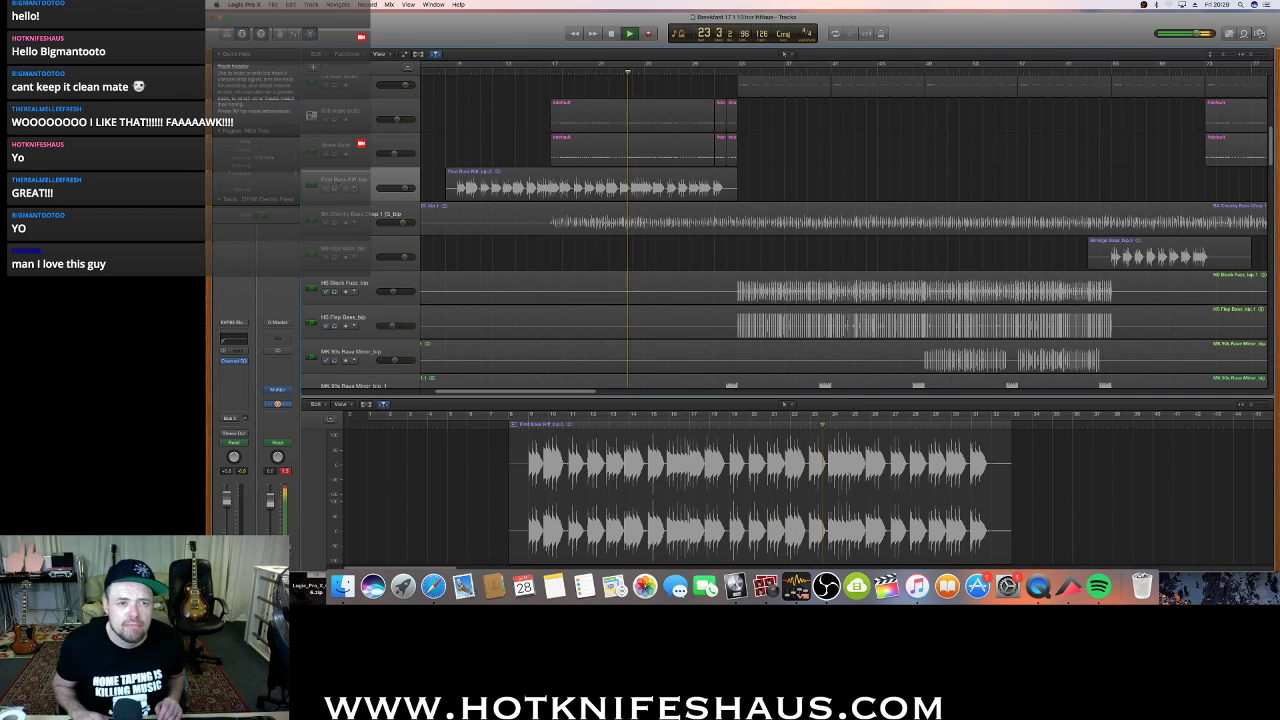
{"action": "scroll", "coordinate": [416, 143], "scroll_direction": "up", "scroll_amount": 10}
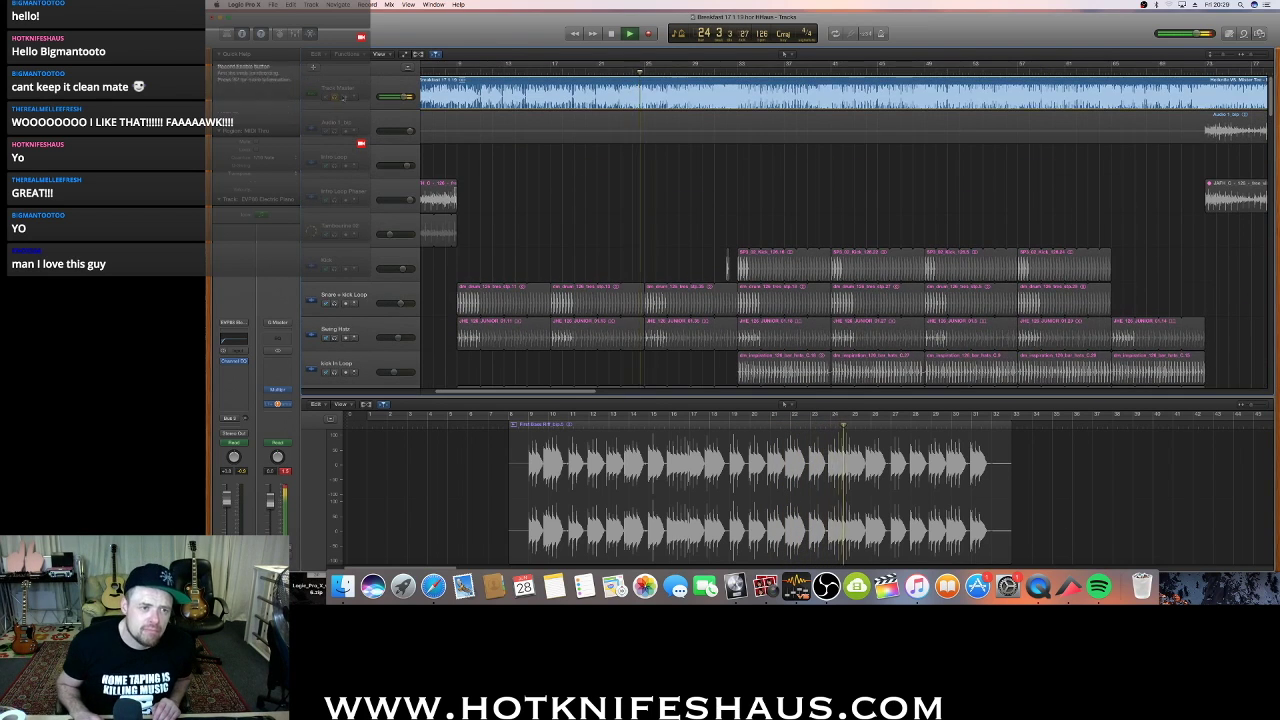
Toggle the Track Master's solo and mute for comparison, follow the arrangement through the bass tracks, and stop in bar 34
{"action": "left_click", "coordinate": [333, 98]}
{"action": "left_click", "coordinate": [333, 98]}
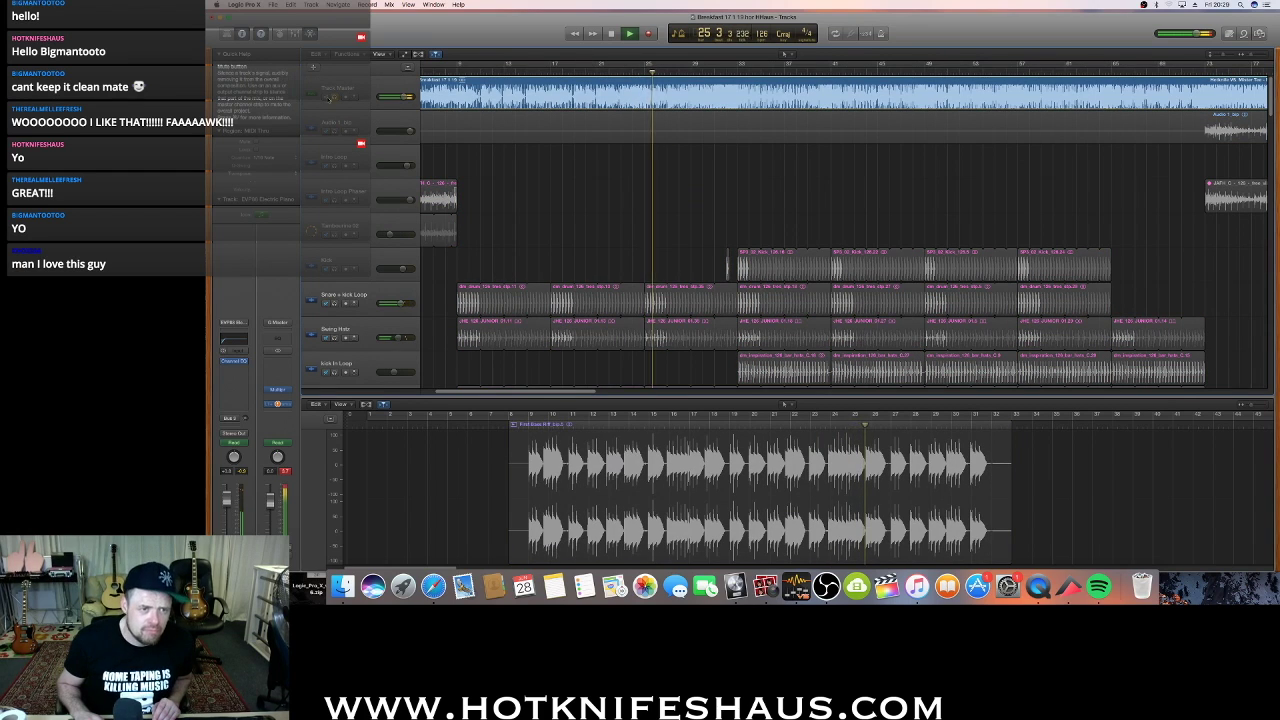
{"action": "left_click", "coordinate": [326, 98]}
{"action": "left_click", "coordinate": [326, 98]}
{"action": "scroll", "coordinate": [366, 106], "scroll_direction": "down", "scroll_amount": 5}
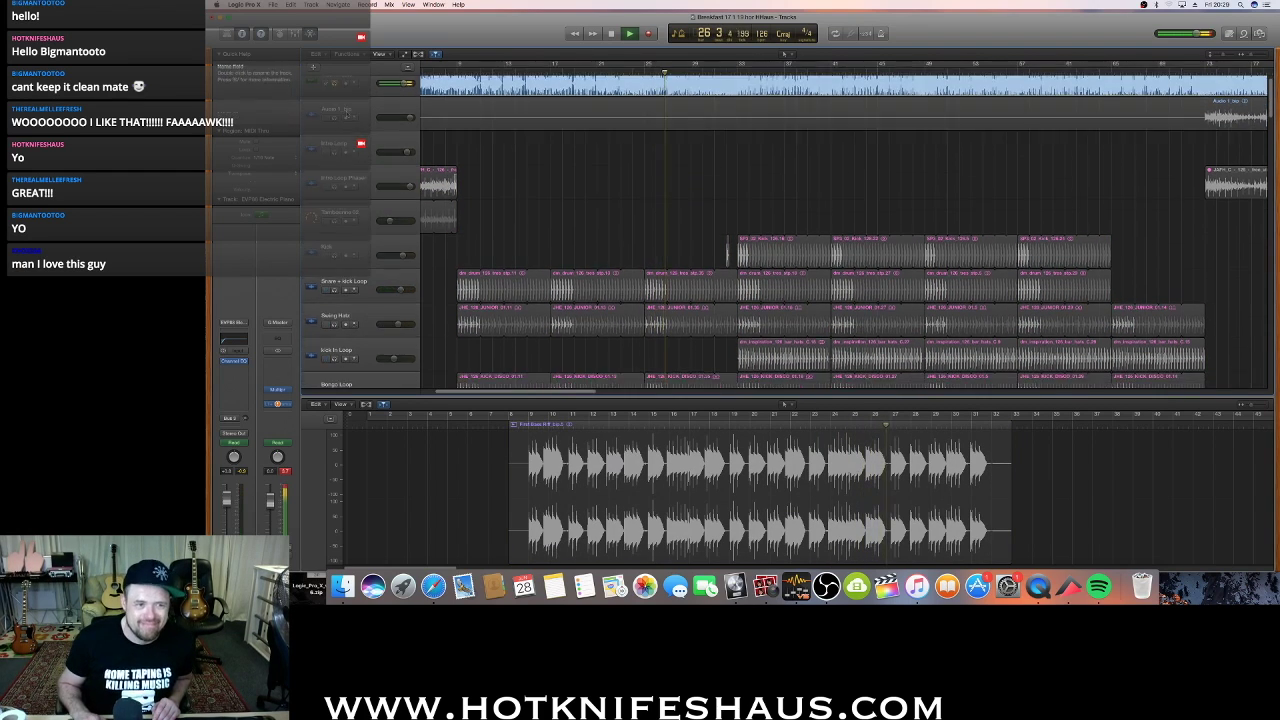
{"action": "scroll", "coordinate": [398, 276], "scroll_direction": "down", "scroll_amount": 10}
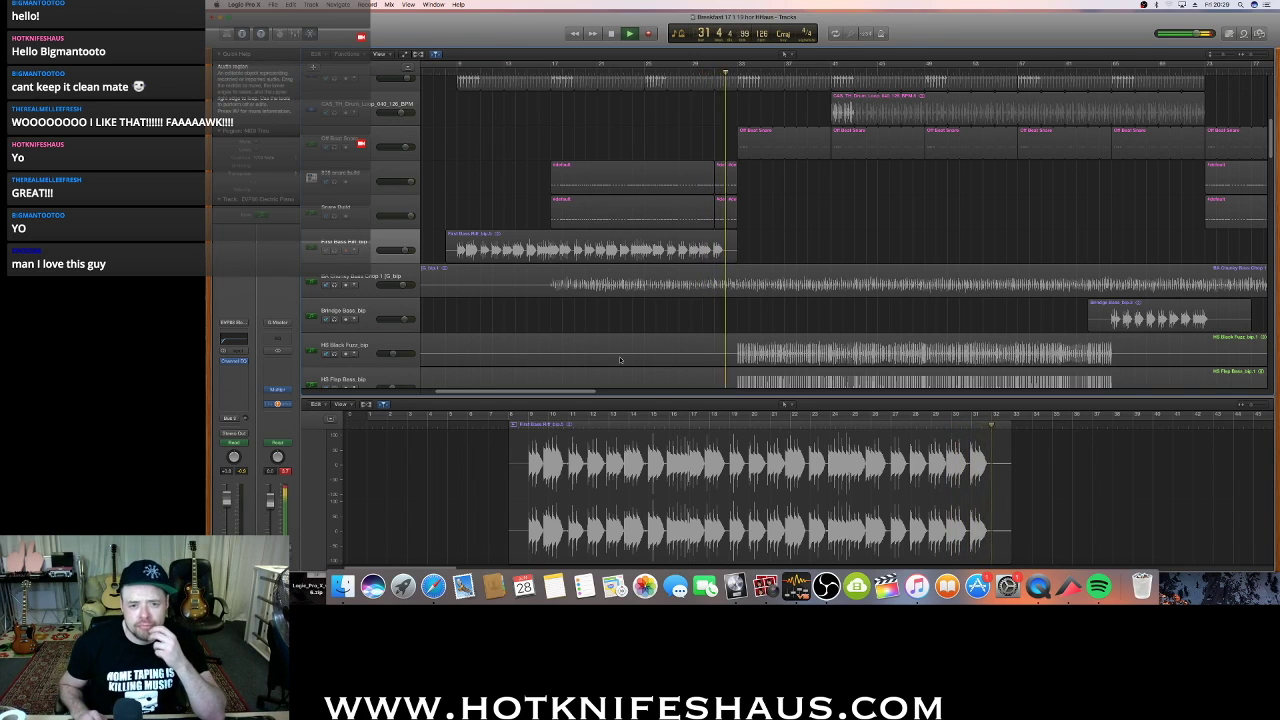
{"action": "scroll", "coordinate": [391, 268], "scroll_direction": "down", "scroll_amount": 1}
{"action": "scroll", "coordinate": [391, 268], "scroll_direction": "down", "scroll_amount": 1}
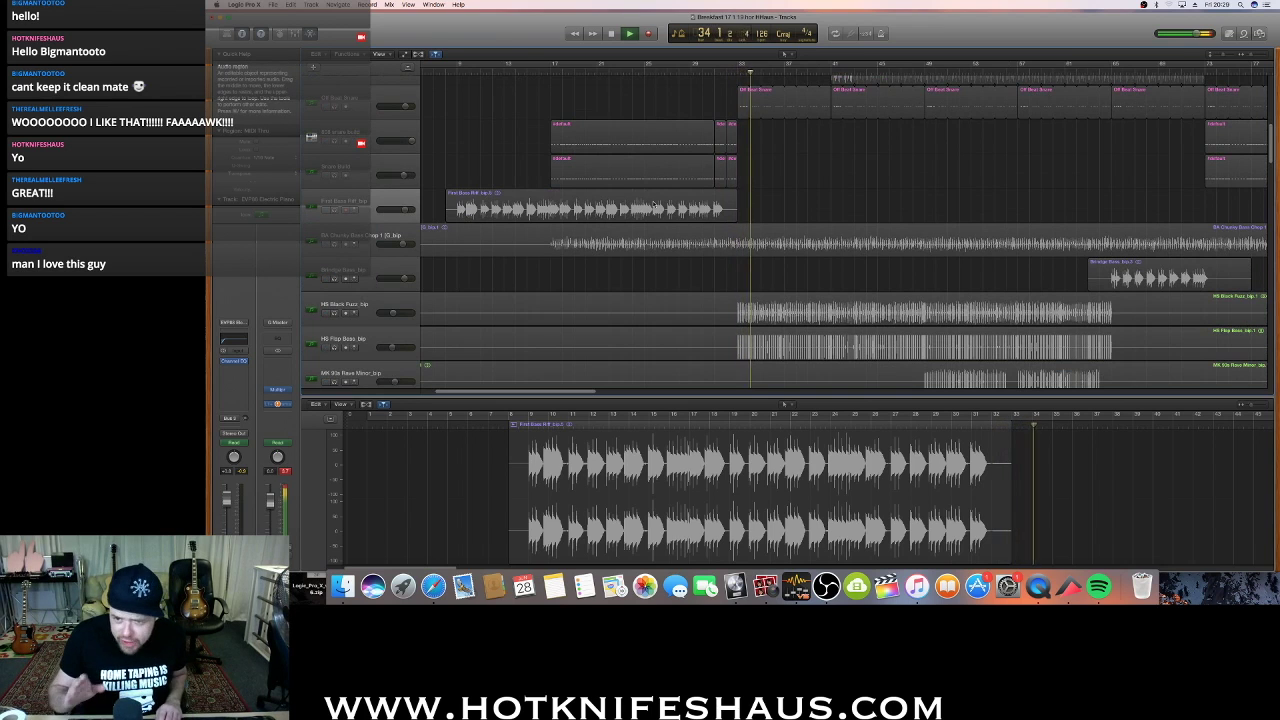
{"action": "key", "text": "space"}
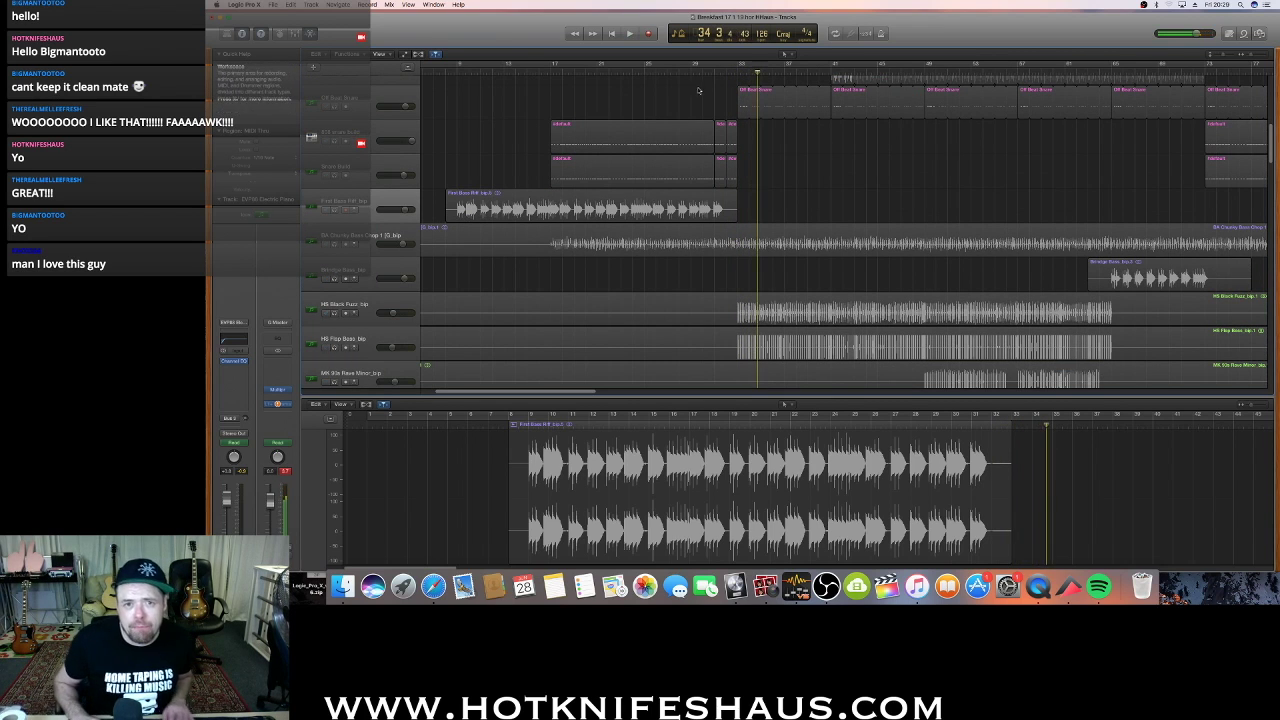
Solo the BA Chunky Bass Chop 1 track again and play it from bar 23
{"action": "left_click", "coordinate": [735, 72]}
{"action": "left_click", "coordinate": [335, 246]}
{"action": "scroll", "coordinate": [335, 243], "scroll_direction": "up", "scroll_amount": 10}
{"action": "scroll", "coordinate": [620, 200], "scroll_direction": "down", "scroll_amount": 8}
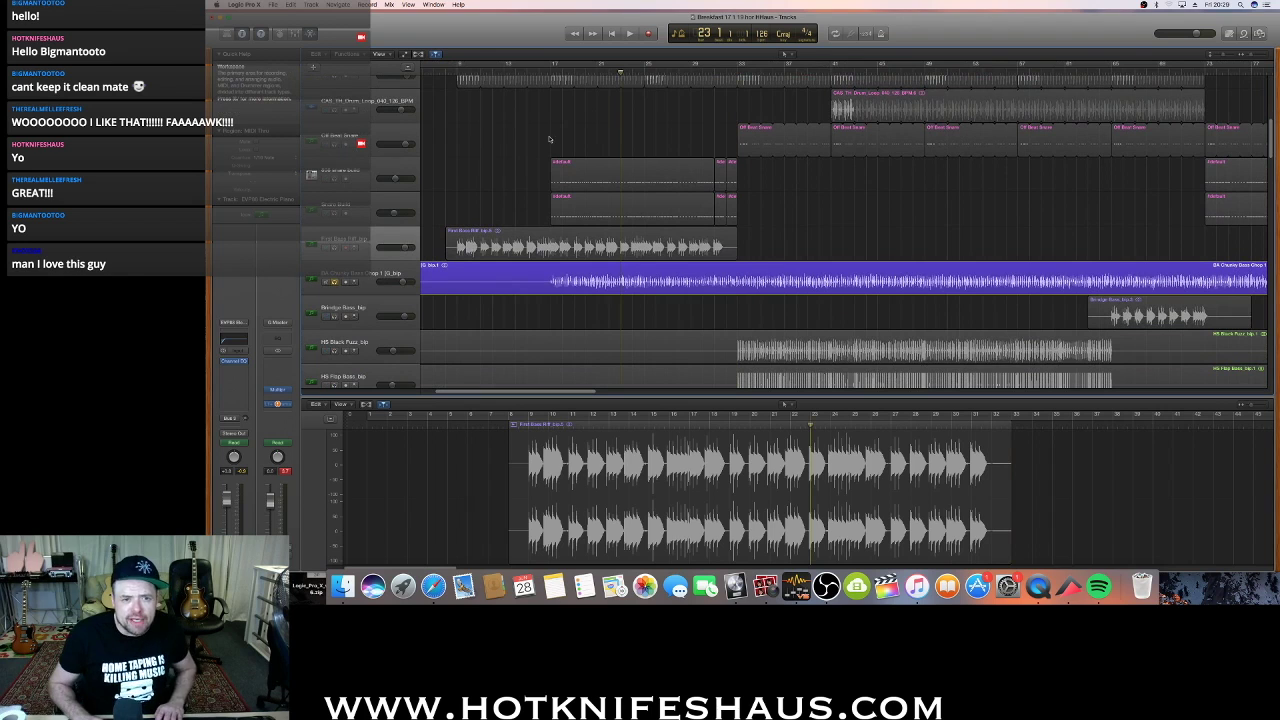
{"action": "key", "text": "space"}
Add a Channel EQ to the chunky bass with the Analyzer on and the low shelf at 62 Hz, -1.0 dB, and close it
{"action": "left_click", "coordinate": [375, 272]}
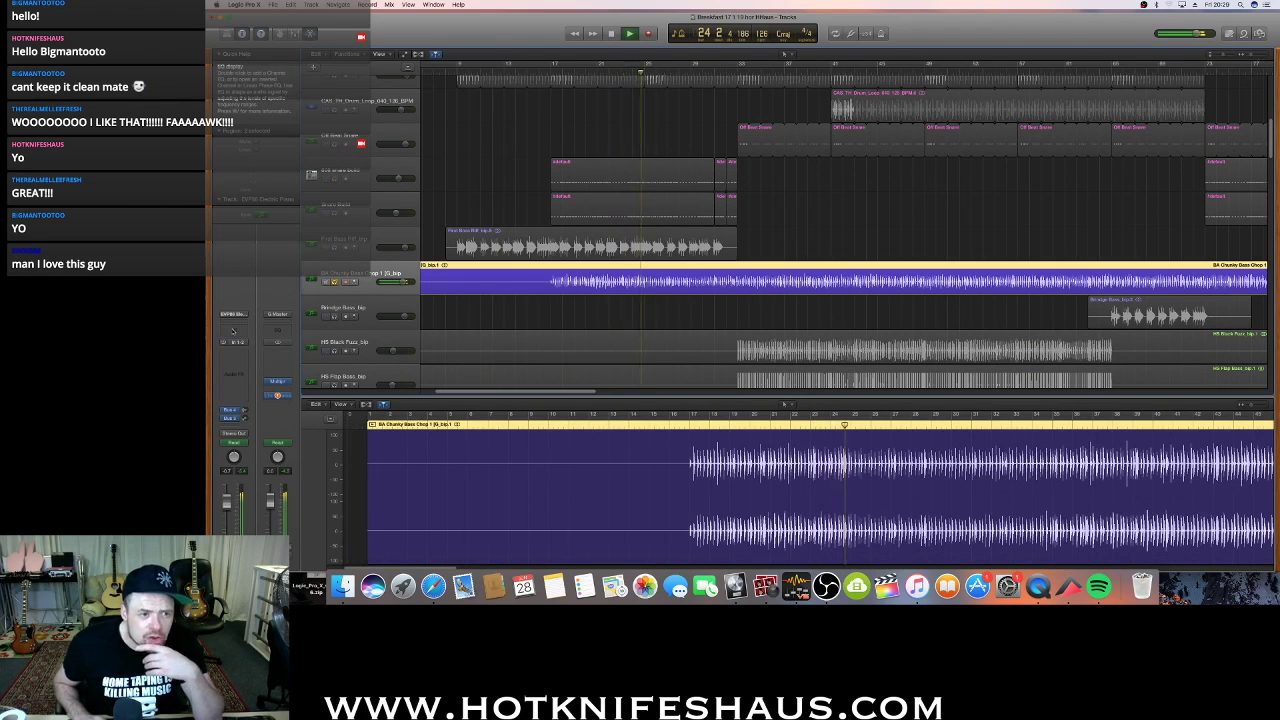
{"action": "left_click", "coordinate": [233, 331]}
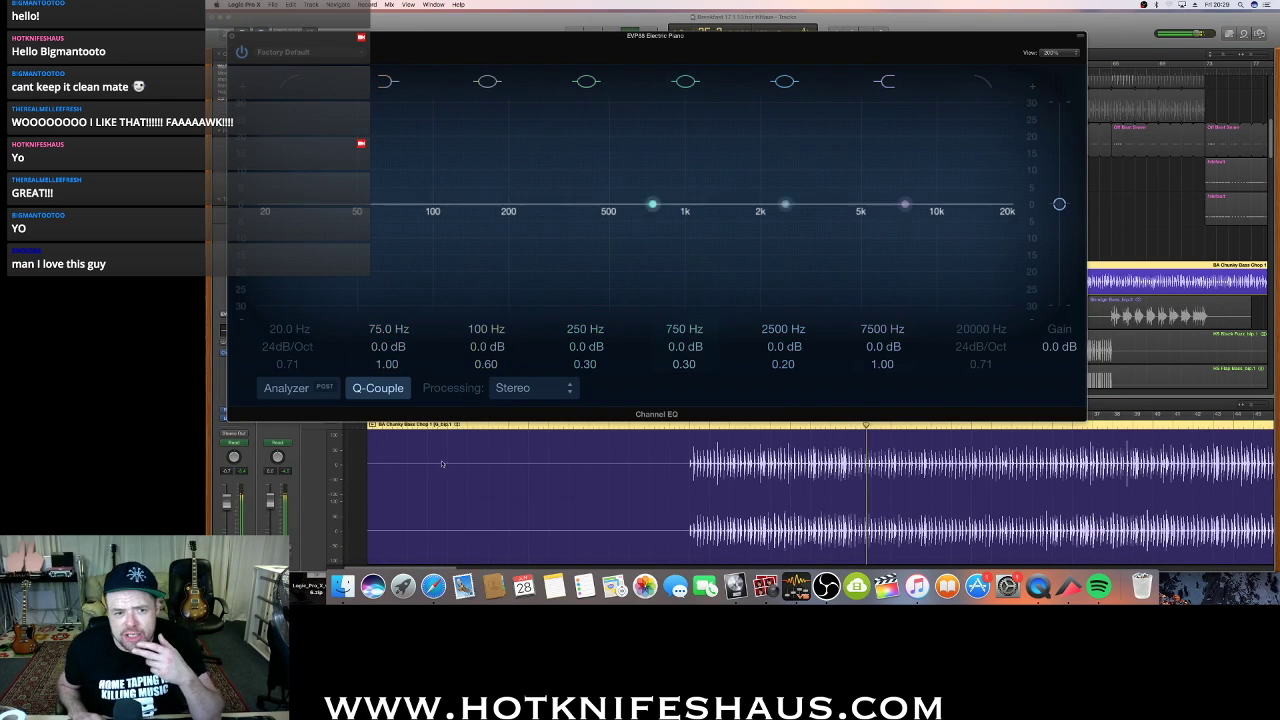
{"action": "left_click", "coordinate": [286, 388]}
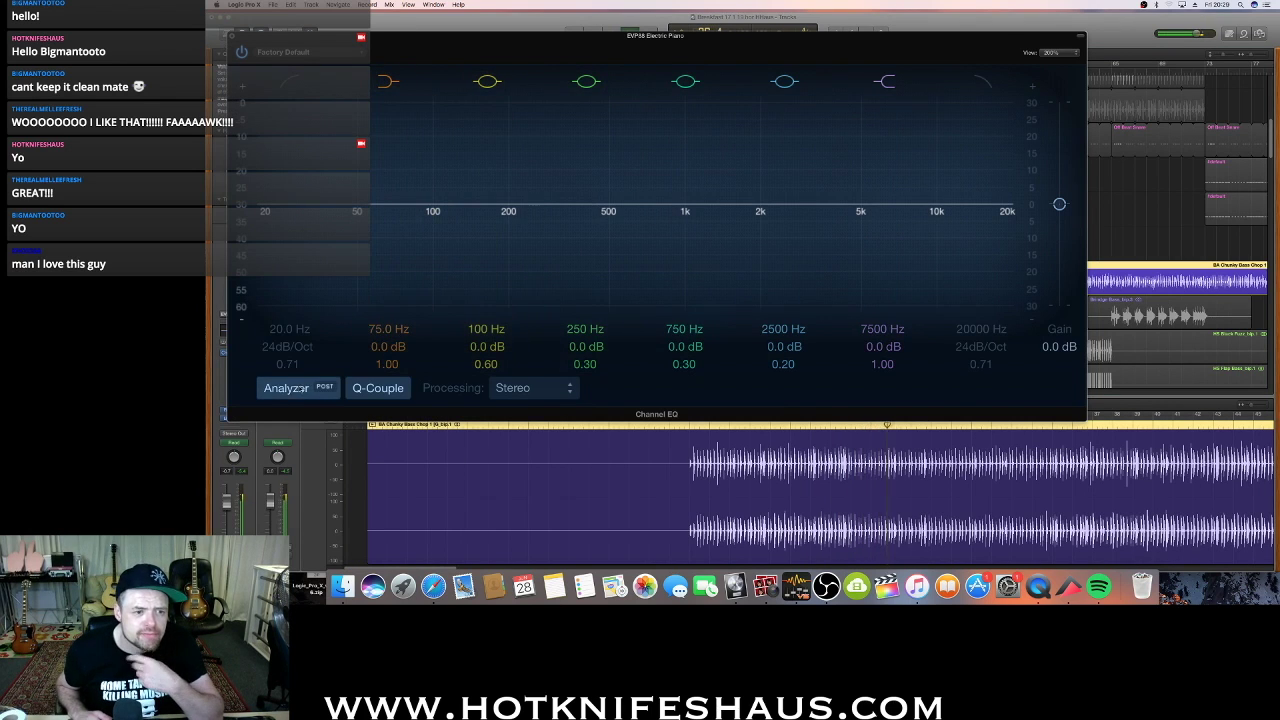
{"action": "mouse_move", "coordinate": [402, 205]}
{"action": "left_mouse_down"}
{"action": "mouse_move", "coordinate": [390, 143]}
{"action": "mouse_move", "coordinate": [522, 20]}
{"action": "mouse_move", "coordinate": [397, 14]}
{"action": "mouse_move", "coordinate": [381, 208]}
{"action": "left_mouse_up"}
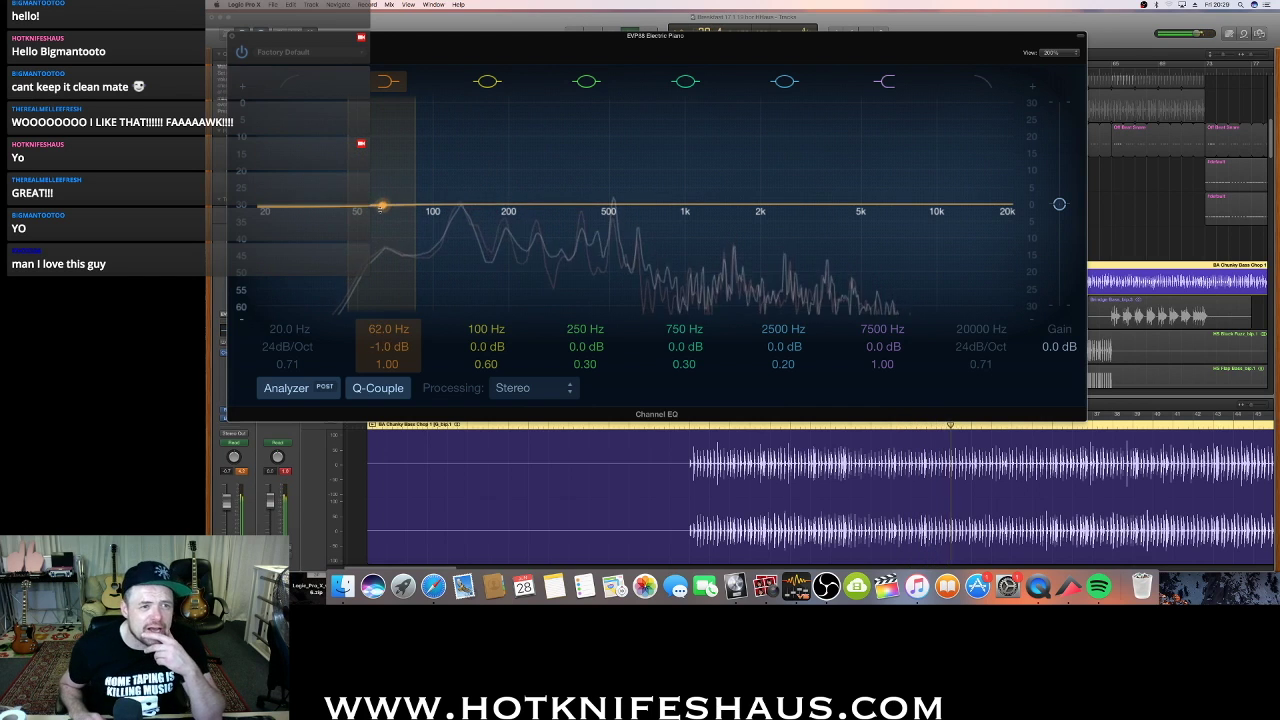
{"action": "left_click", "coordinate": [232, 36]}
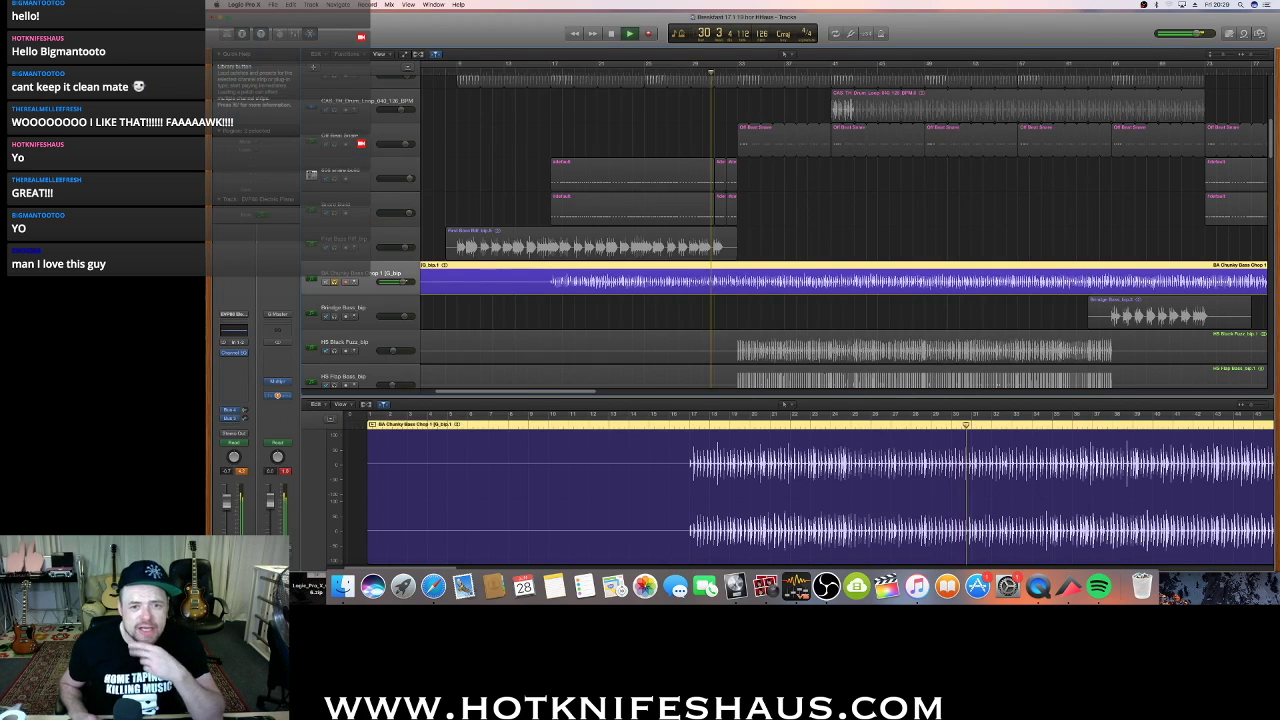
{"action": "left_click", "coordinate": [229, 35]}
Audition HS Black Fuzz_bip soloed in place of the chunky bass, and switch the solo to HS Flap Bass_bip
{"action": "scroll", "coordinate": [897, 171], "scroll_direction": "down", "scroll_amount": 4}
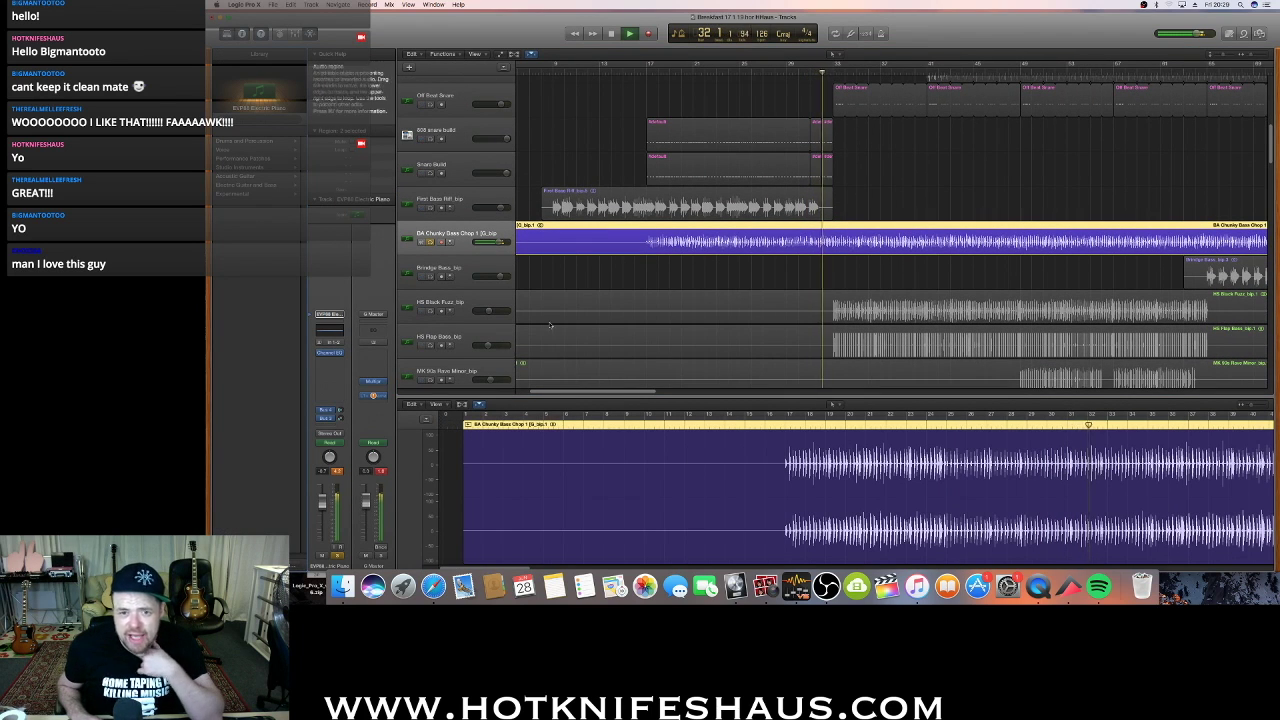
{"action": "left_click", "coordinate": [430, 311]}
{"action": "left_click", "coordinate": [430, 242]}
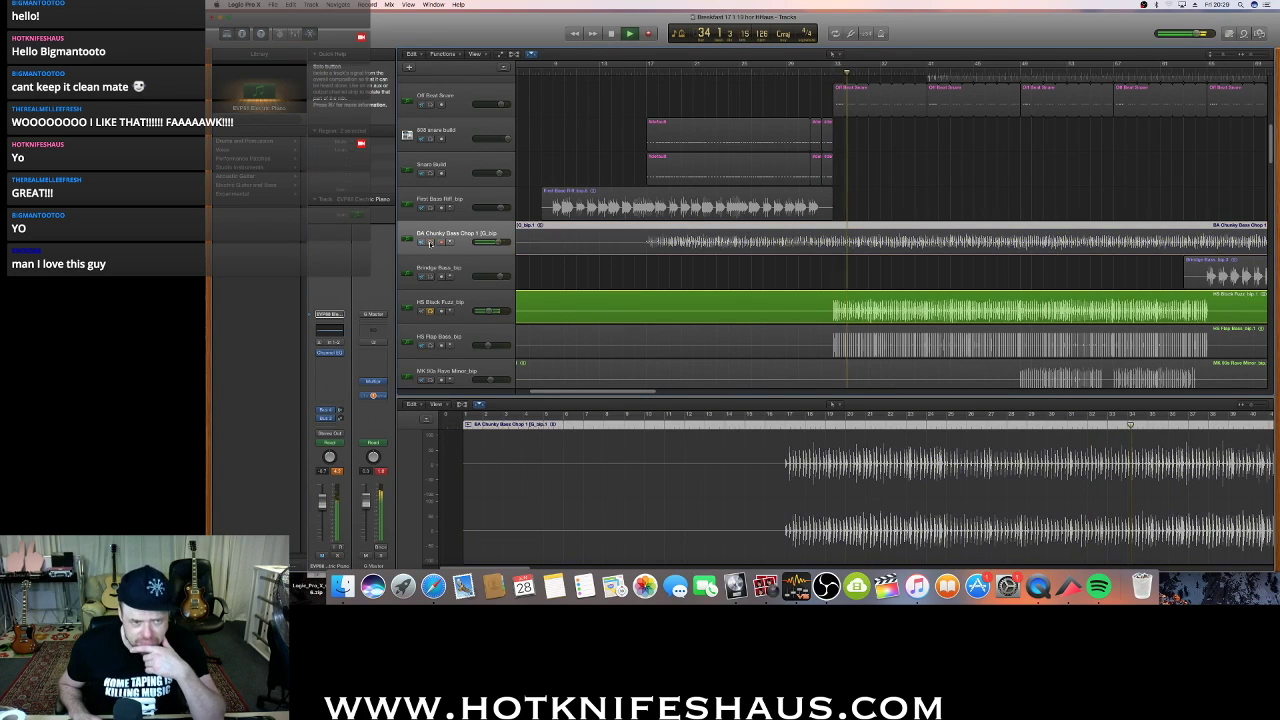
{"action": "left_click", "coordinate": [431, 345]}
{"action": "left_click", "coordinate": [430, 311]}
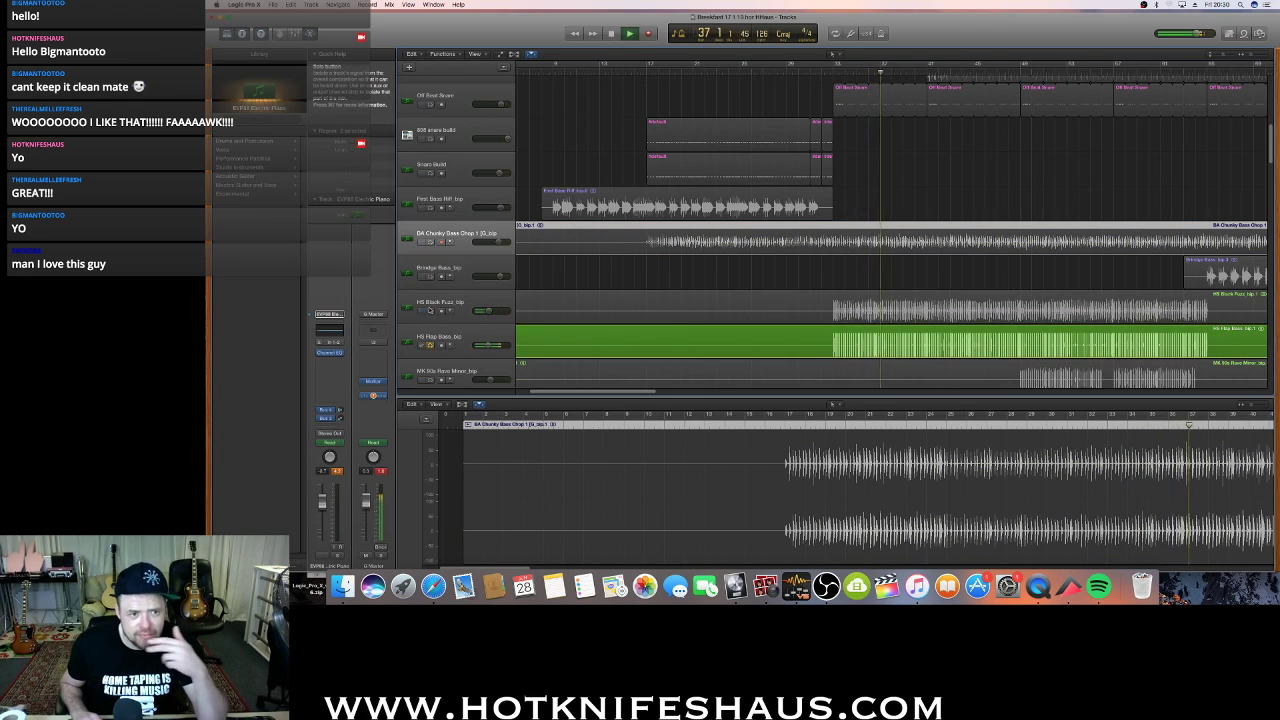
{"action": "left_click", "coordinate": [453, 326]}
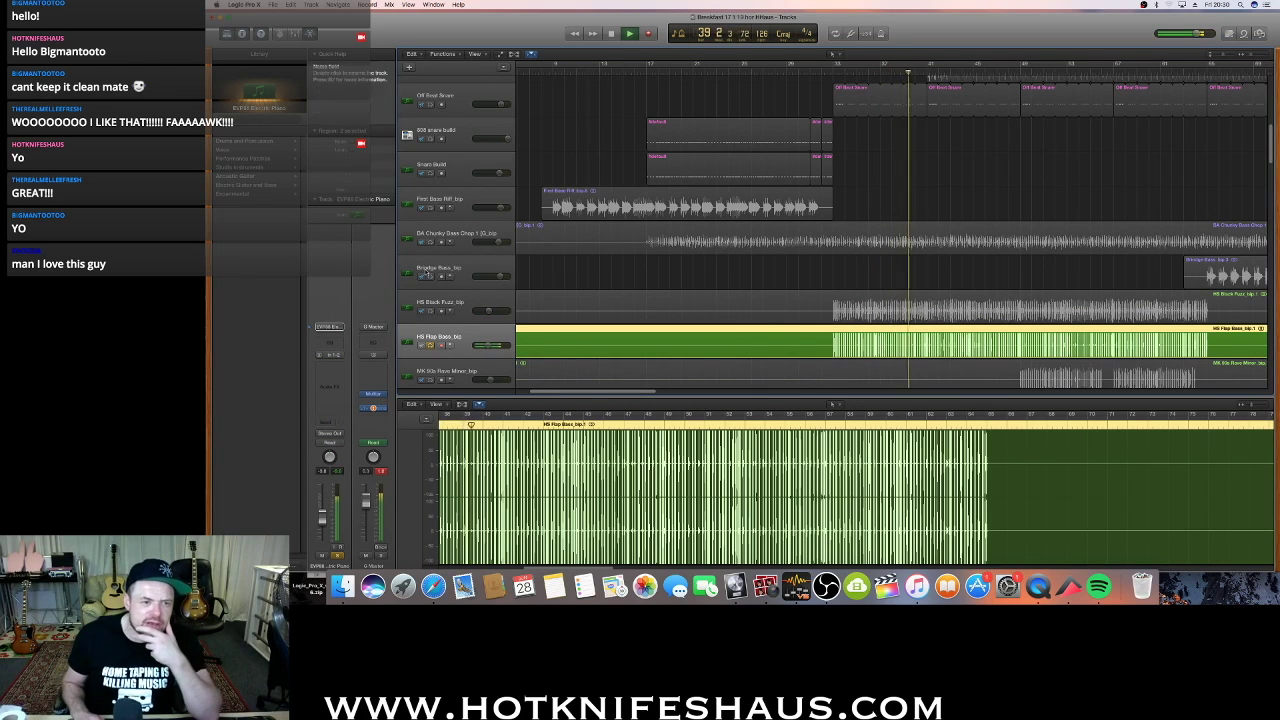
Add HS Black Fuzz_bip and BA Chunky Bass Chop 1 to the soloed flap bass to hear the three layers together
{"action": "scroll", "coordinate": [430, 293], "scroll_direction": "down", "scroll_amount": 1}
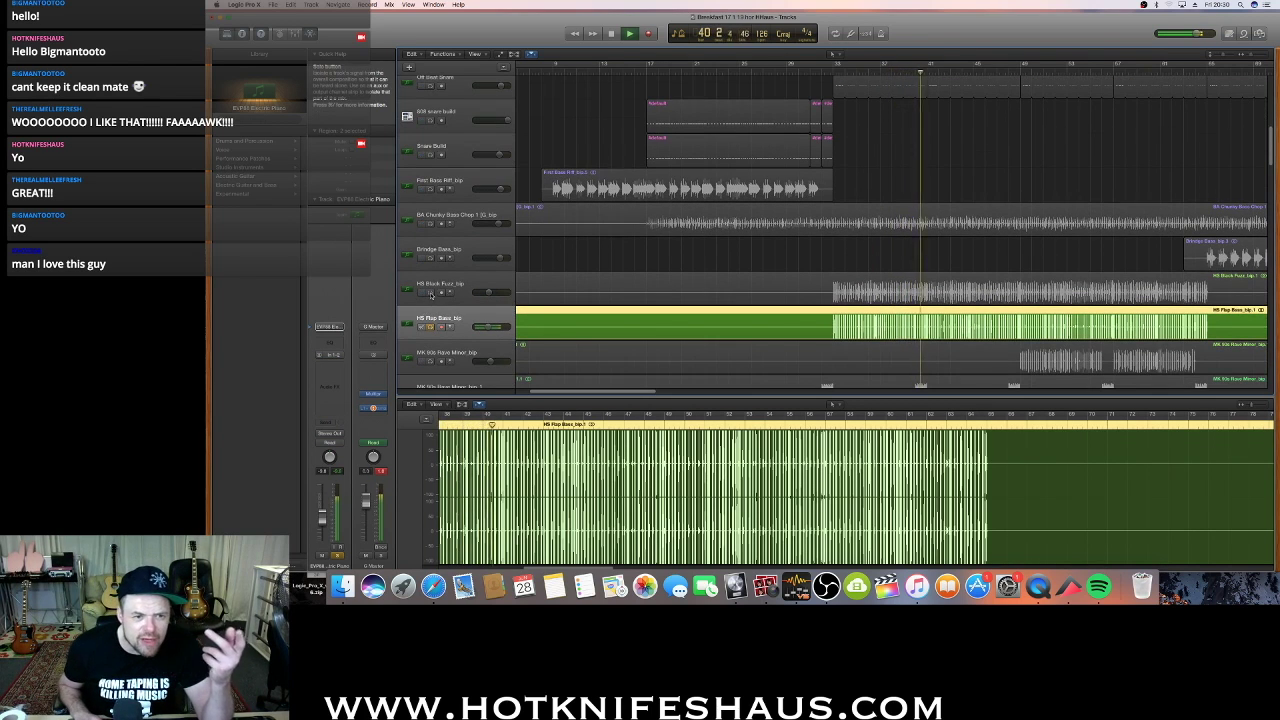
{"action": "left_click", "coordinate": [521, 289], "text": "shift"}
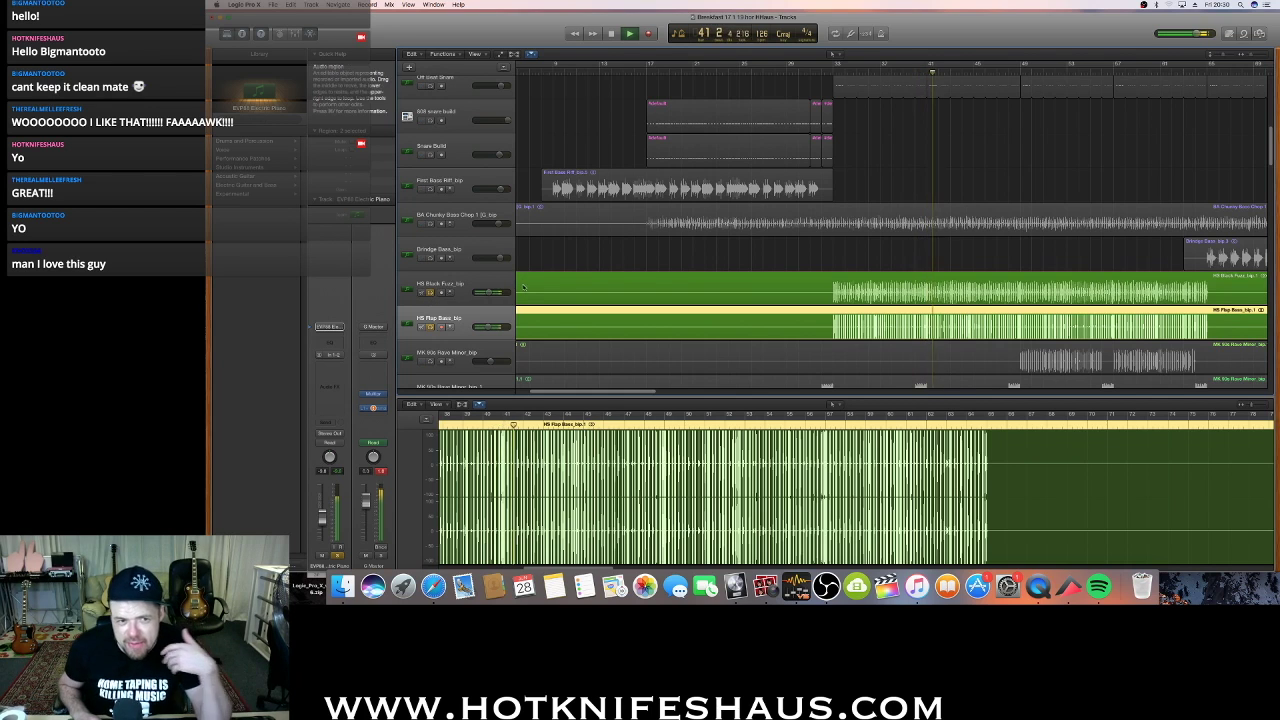
{"action": "left_click", "coordinate": [521, 289]}
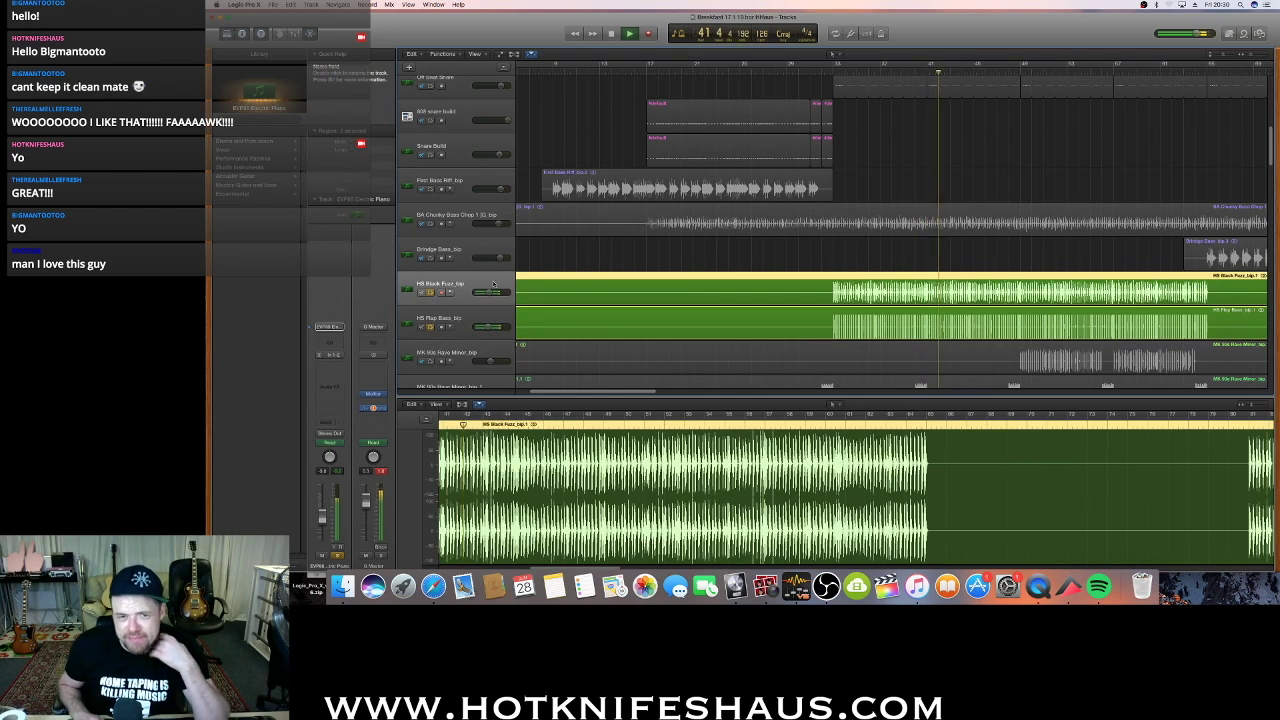
{"action": "left_click", "coordinate": [445, 223], "text": "shift"}
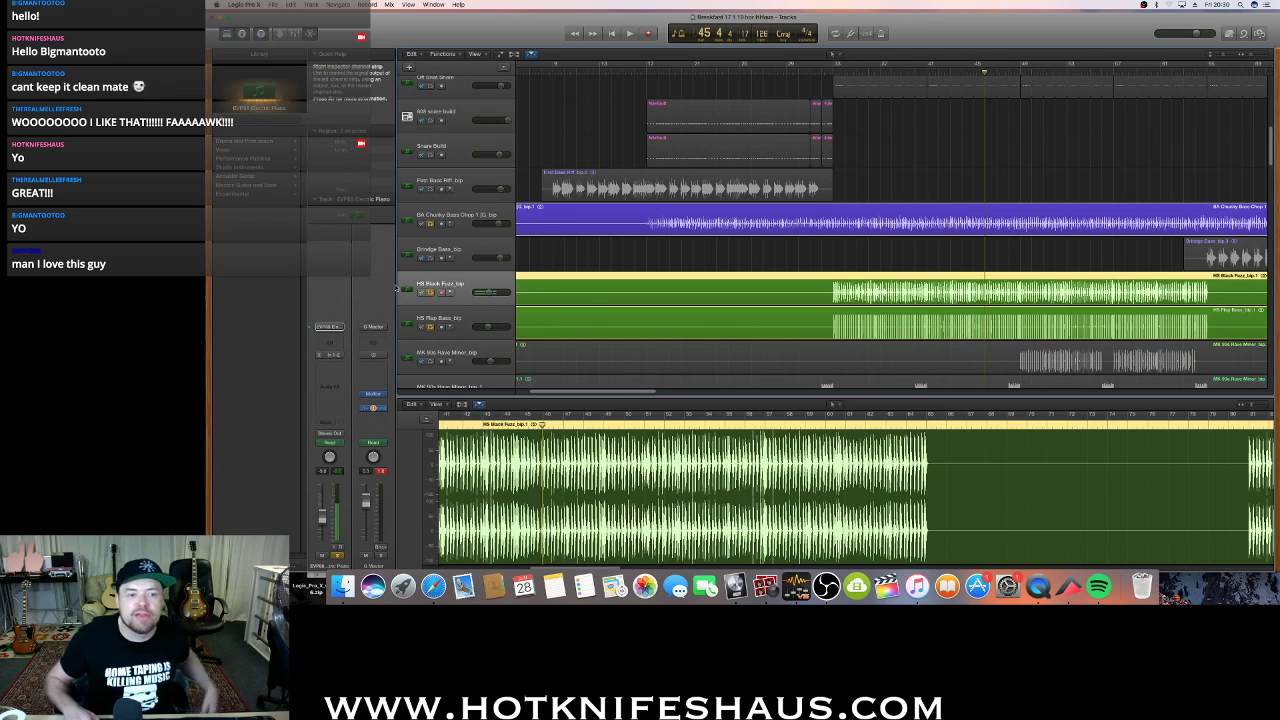
Release the solos on HS Black Fuzz_bip and the chunky bass, and play HS Flap Bass_bip alone from bar 45
{"action": "left_click", "coordinate": [430, 292]}
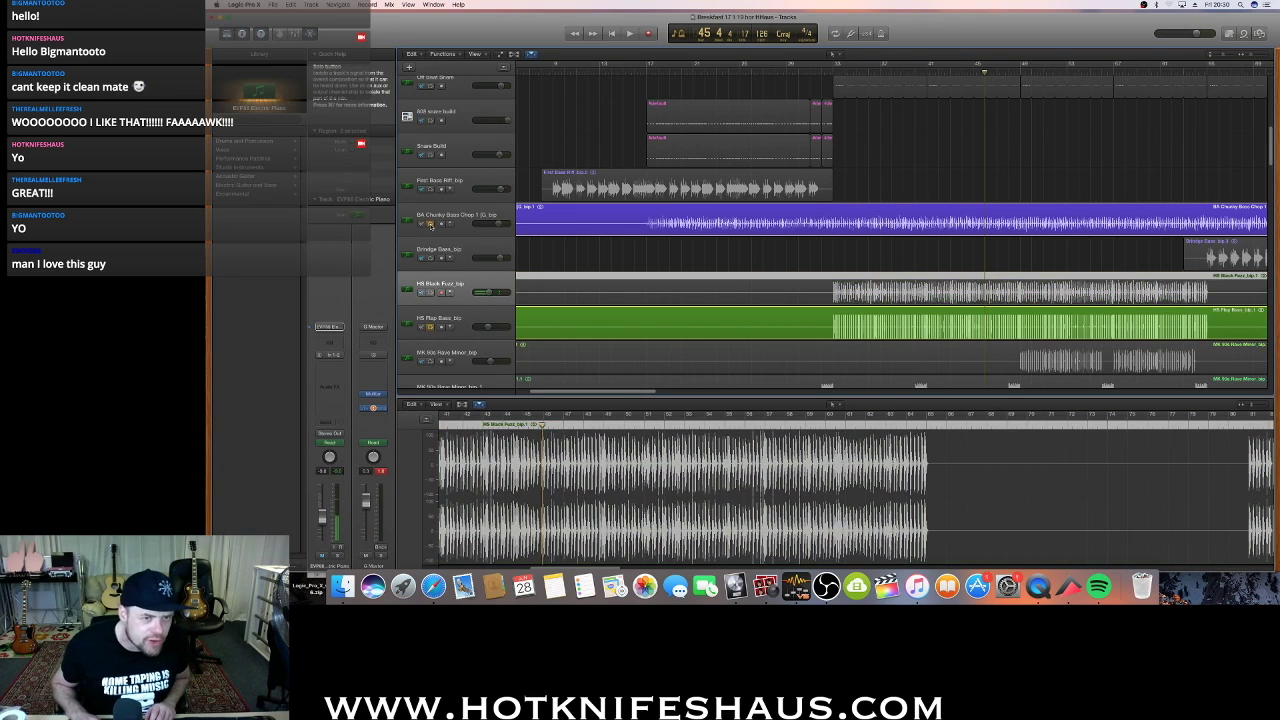
{"action": "left_click", "coordinate": [430, 224]}
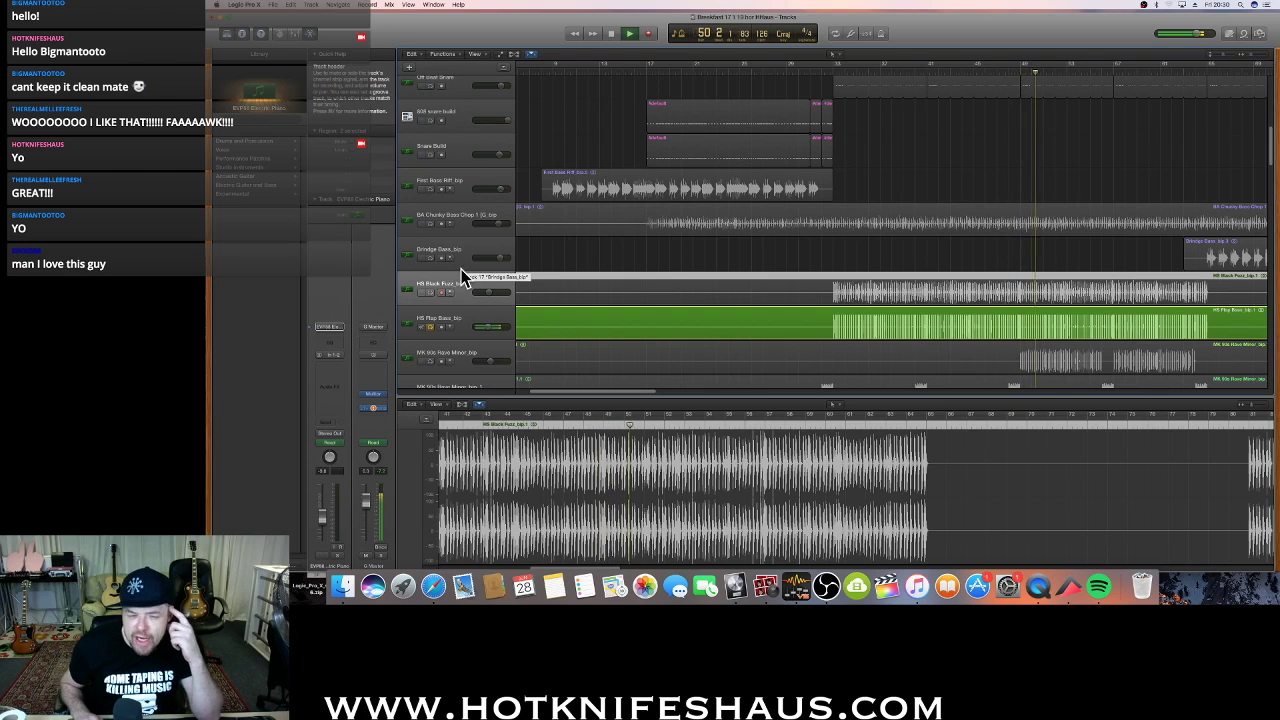
Audition HS Black Fuzz_bip soloed on its own, and switch the solo to the chunky bass together with HS Flap Bass_bip
{"action": "left_click", "coordinate": [440, 298]}
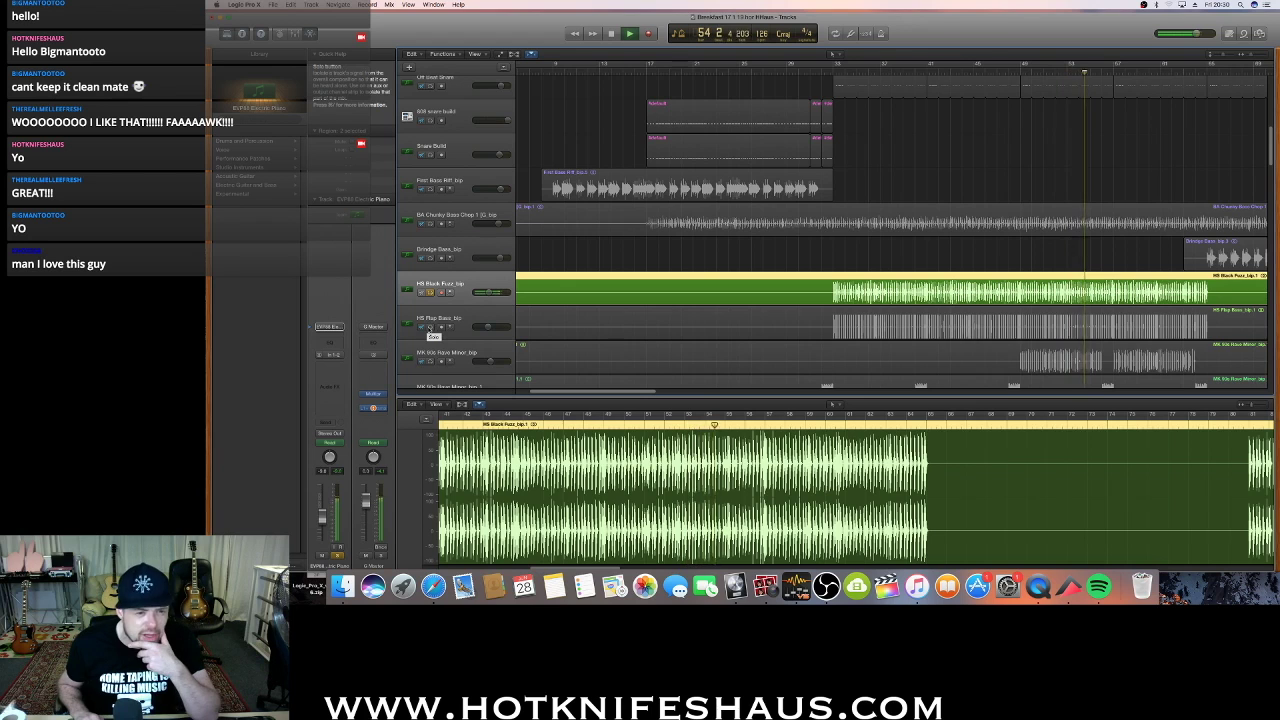
{"action": "left_click", "coordinate": [431, 327]}
{"action": "left_click", "coordinate": [431, 328]}
{"action": "left_click", "coordinate": [431, 328]}
{"action": "left_click", "coordinate": [431, 224]}
{"action": "left_click", "coordinate": [431, 292]}
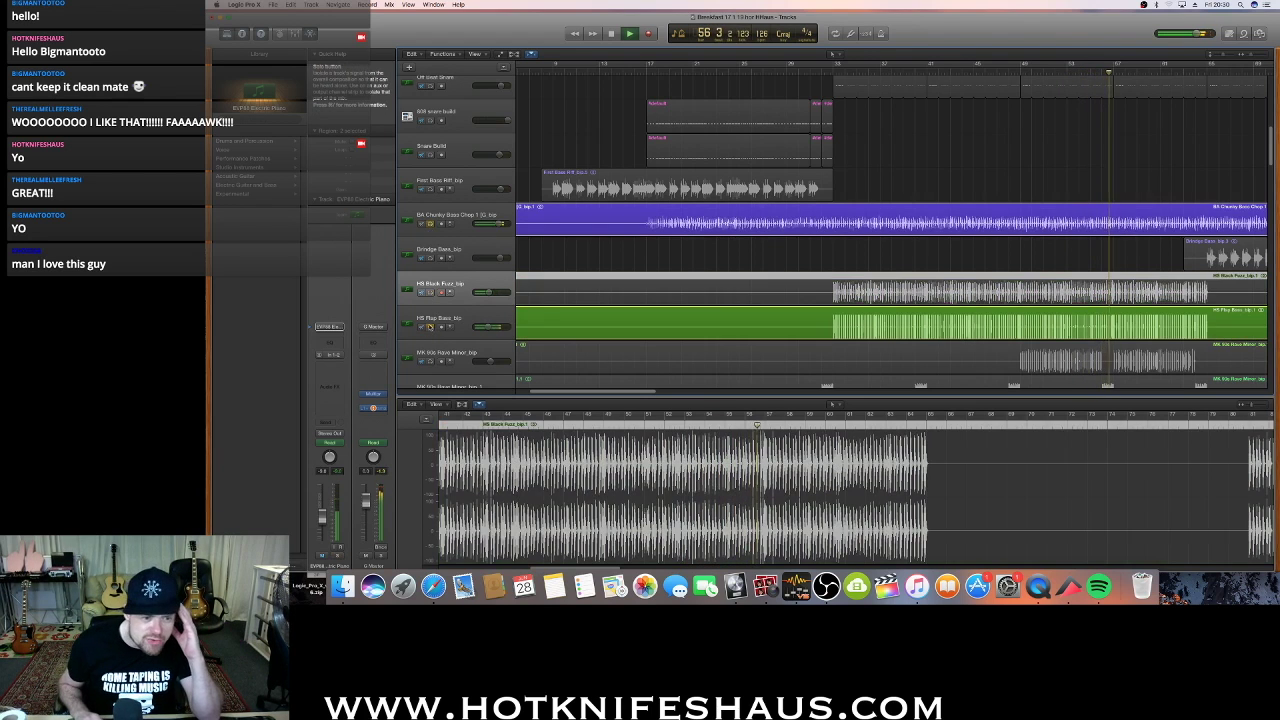
Isolate BA Chunky Bass Chop 1, and add HS Black Fuzz_bip and HS Flap Bass_bip to the solo
{"action": "left_click", "coordinate": [431, 327]}
{"action": "left_click", "coordinate": [452, 215]}
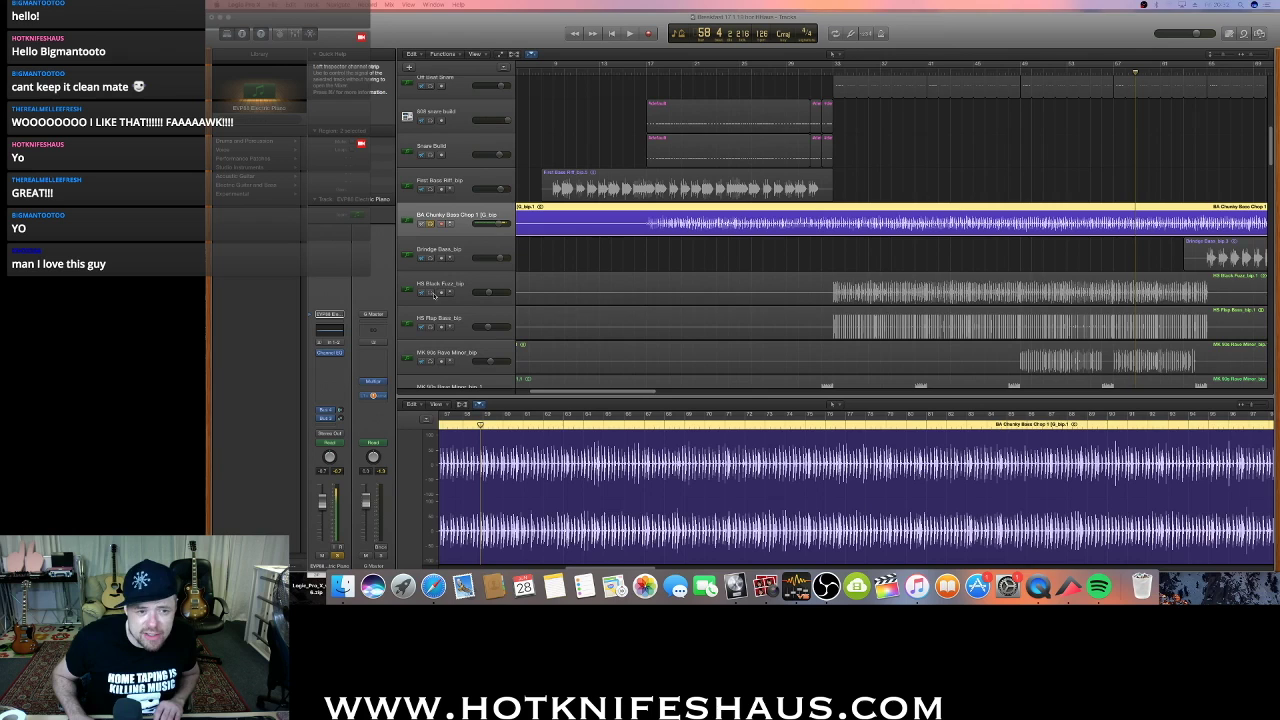
{"action": "left_click", "coordinate": [432, 293]}
{"action": "left_click", "coordinate": [430, 323]}
{"action": "left_click", "coordinate": [431, 327]}
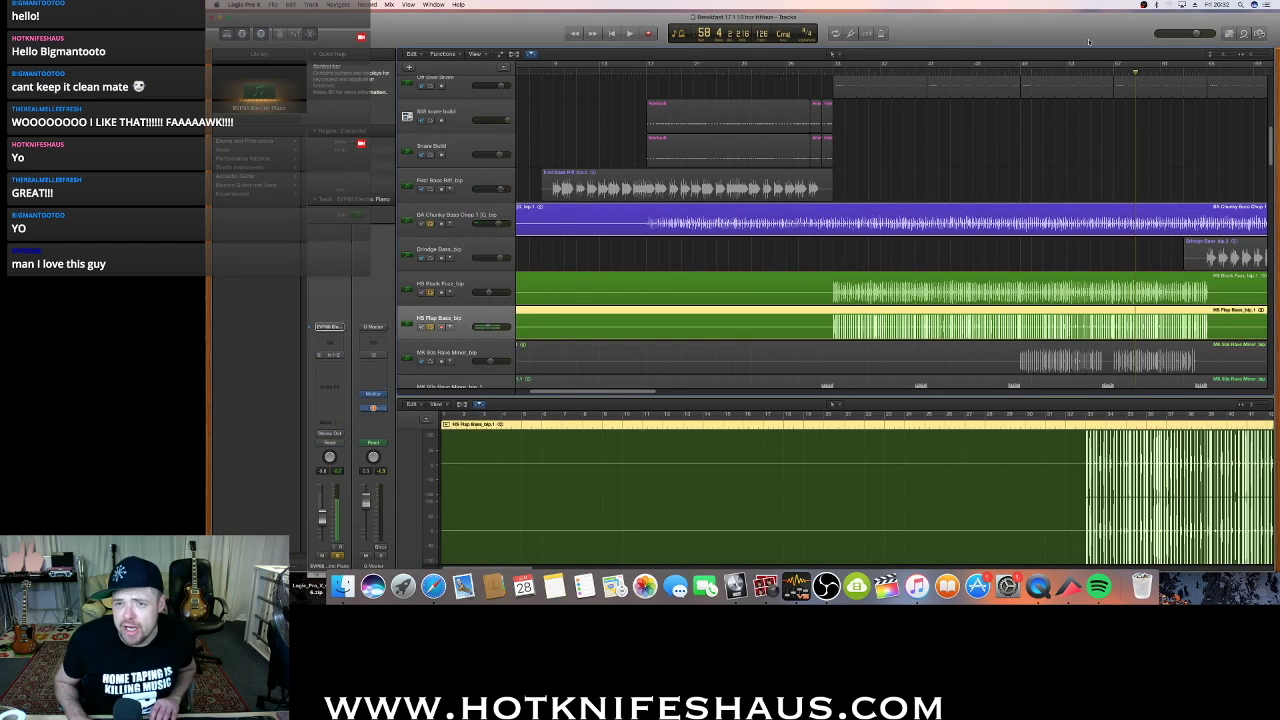
Rewind eight bars and play the three soloed bass layers together
{"action": "key", "text": "comma"}
{"action": "key", "text": "comma"}
{"action": "key", "text": "comma"}
{"action": "key", "text": "comma"}
{"action": "key", "text": "comma"}
{"action": "key", "text": "comma"}
{"action": "key", "text": "comma"}
{"action": "key", "text": "comma"}
{"action": "key", "text": "space"}
{"action": "scroll", "coordinate": [490, 300], "scroll_direction": "down", "scroll_amount": 3}
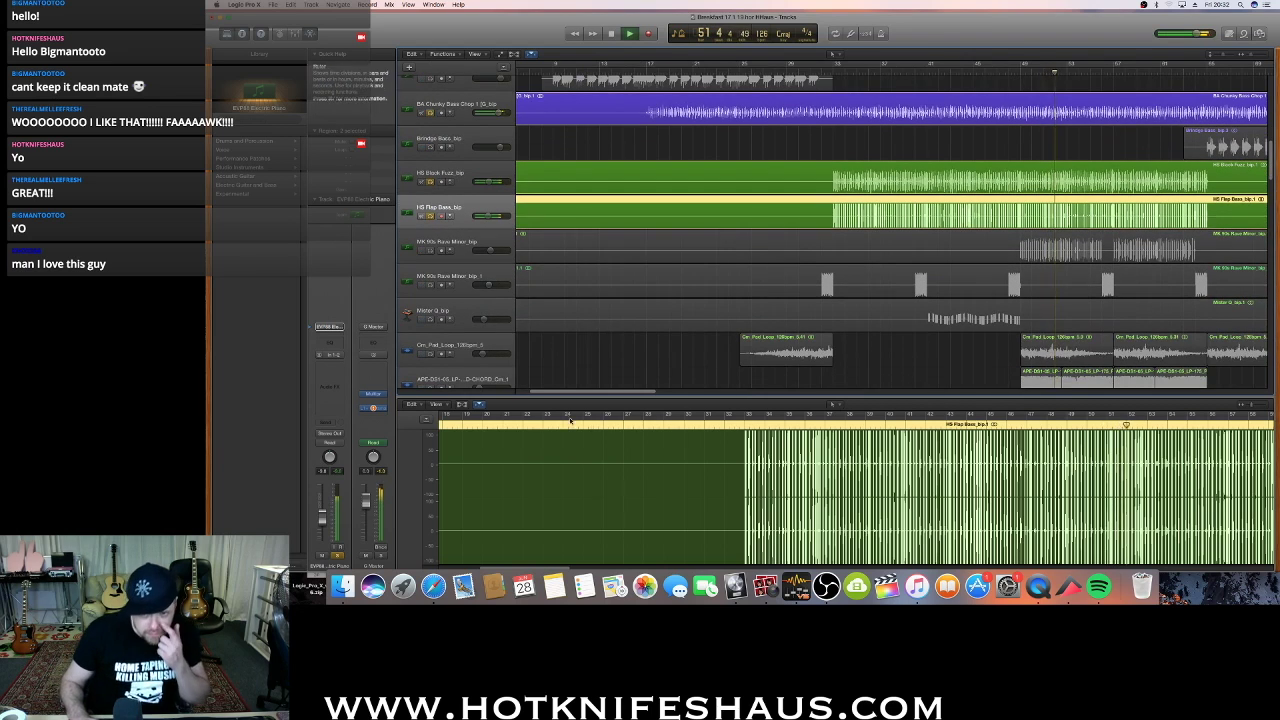
{"action": "scroll", "coordinate": [433, 252], "scroll_direction": "right", "scroll_amount": 3}
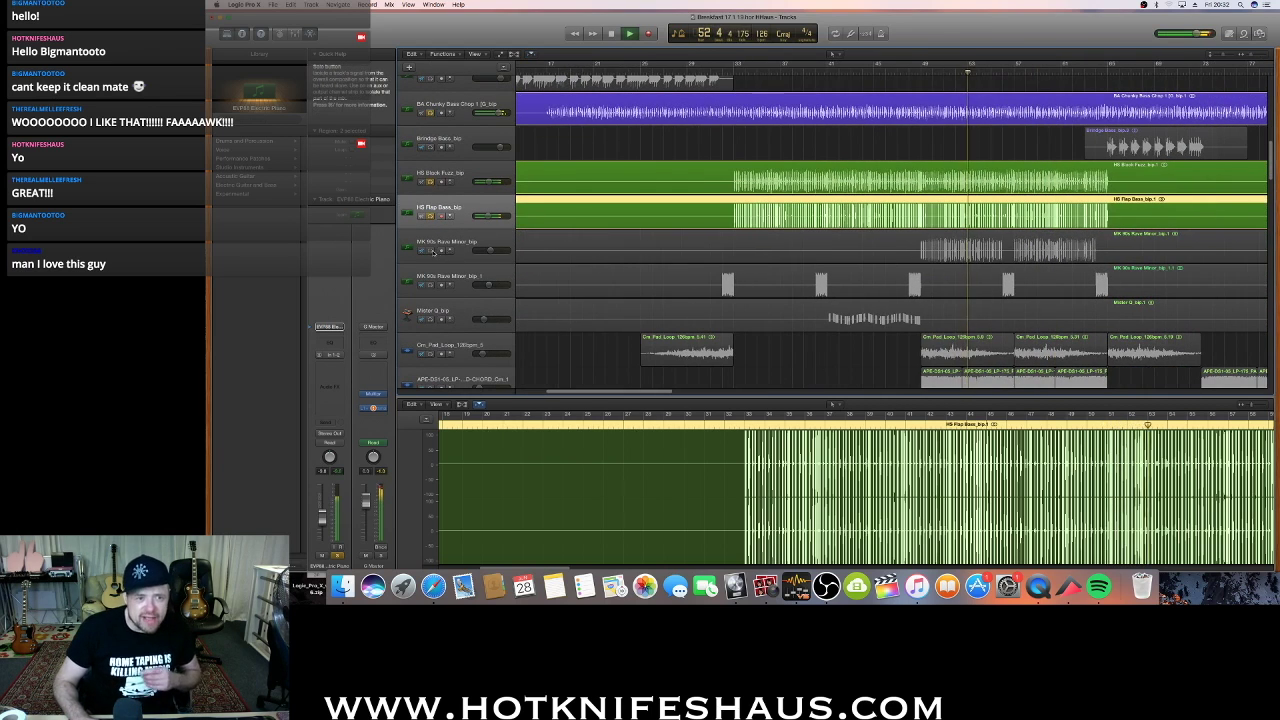
Add MK 90s Rave Minor_bip to the solo, and release the three bass layers to hear it alone
{"action": "left_click", "coordinate": [433, 251]}
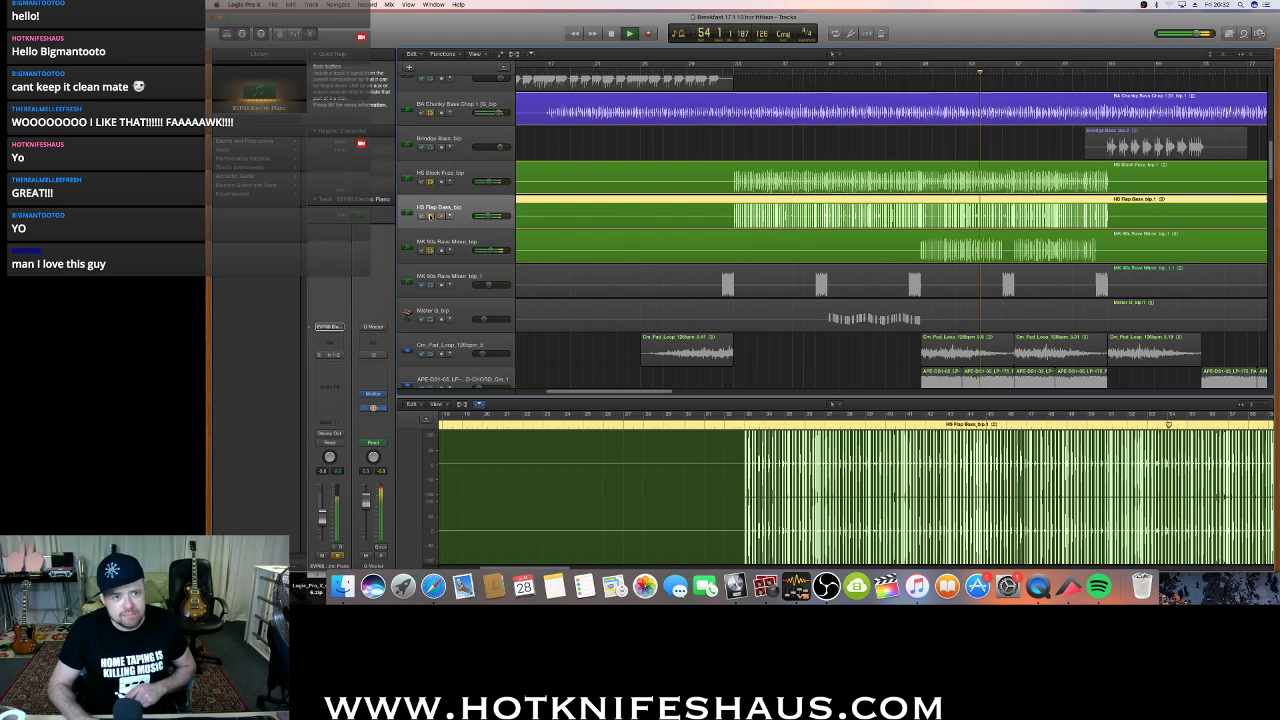
{"action": "left_click", "coordinate": [432, 216]}
{"action": "left_click", "coordinate": [432, 182]}
{"action": "left_click", "coordinate": [432, 113]}
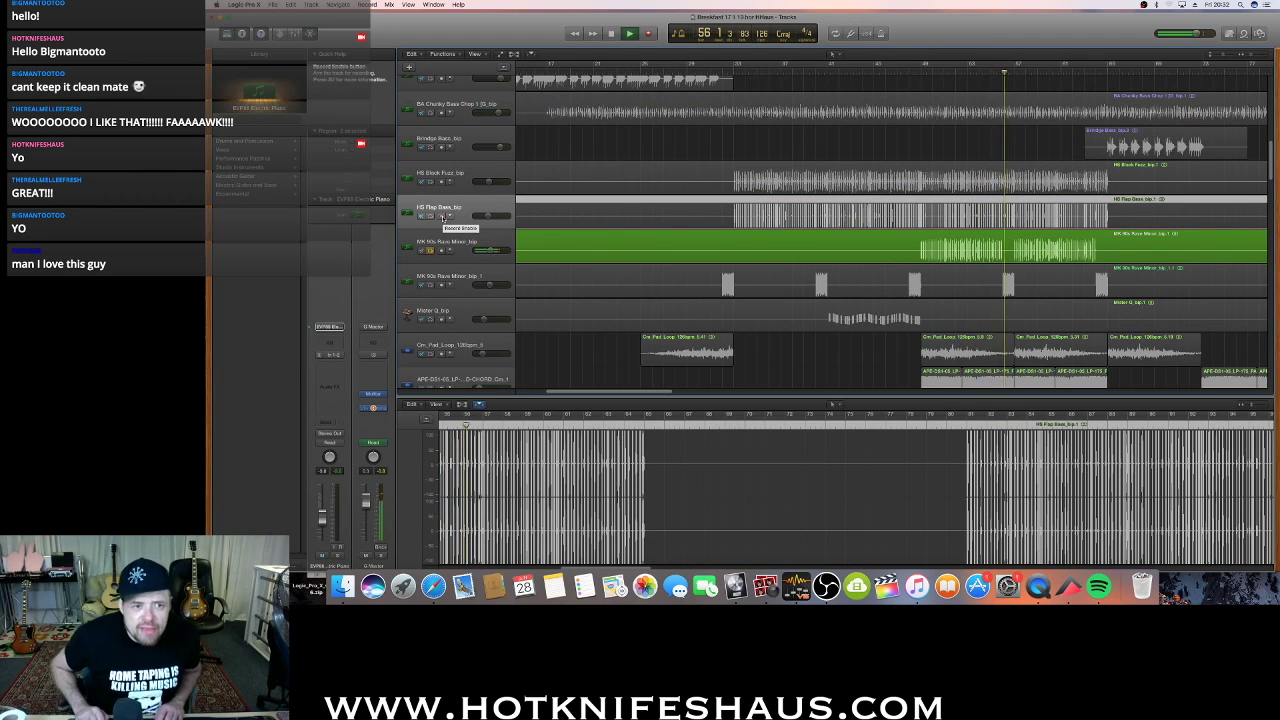
{"action": "key", "text": "space"}
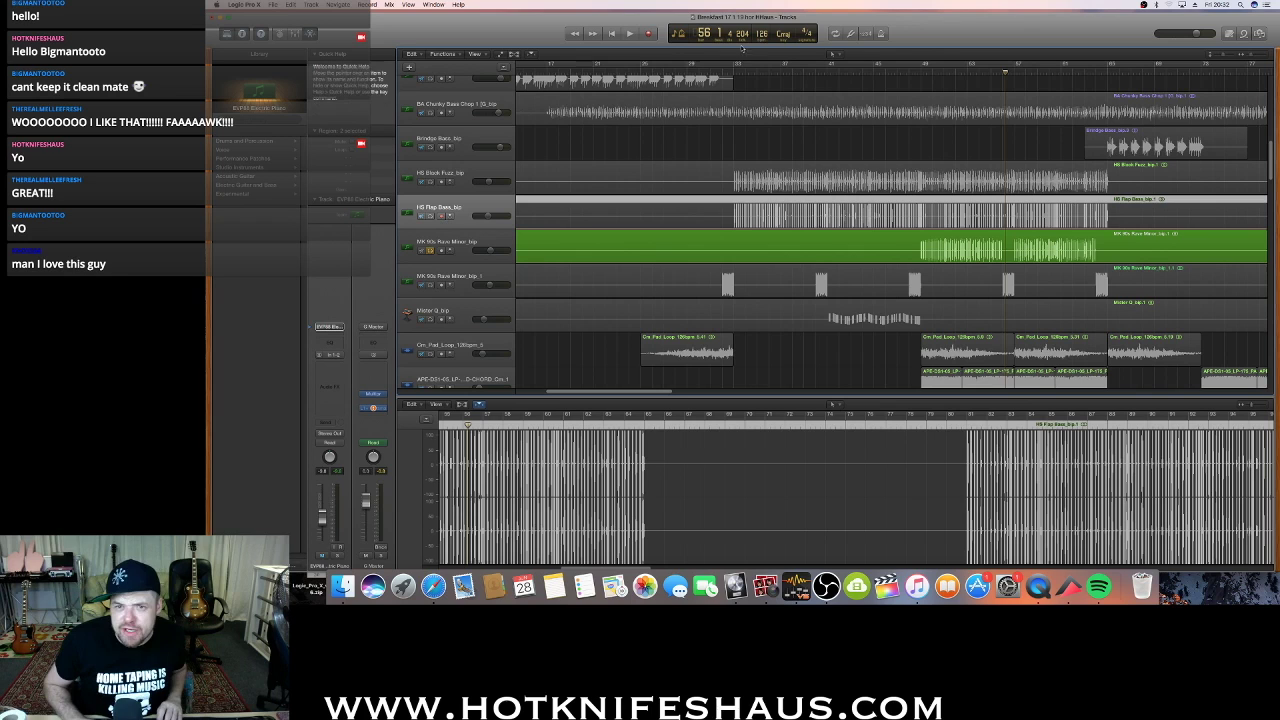
Play MK 90s Rave Minor_bip from bar 49, adding HS Flap Bass_bip, HS Black Fuzz_bip and the chunky bass to the solo
{"action": "left_click", "coordinate": [920, 72]}
{"action": "key", "text": "space"}
{"action": "left_click", "coordinate": [431, 216]}
{"action": "left_click", "coordinate": [431, 181]}
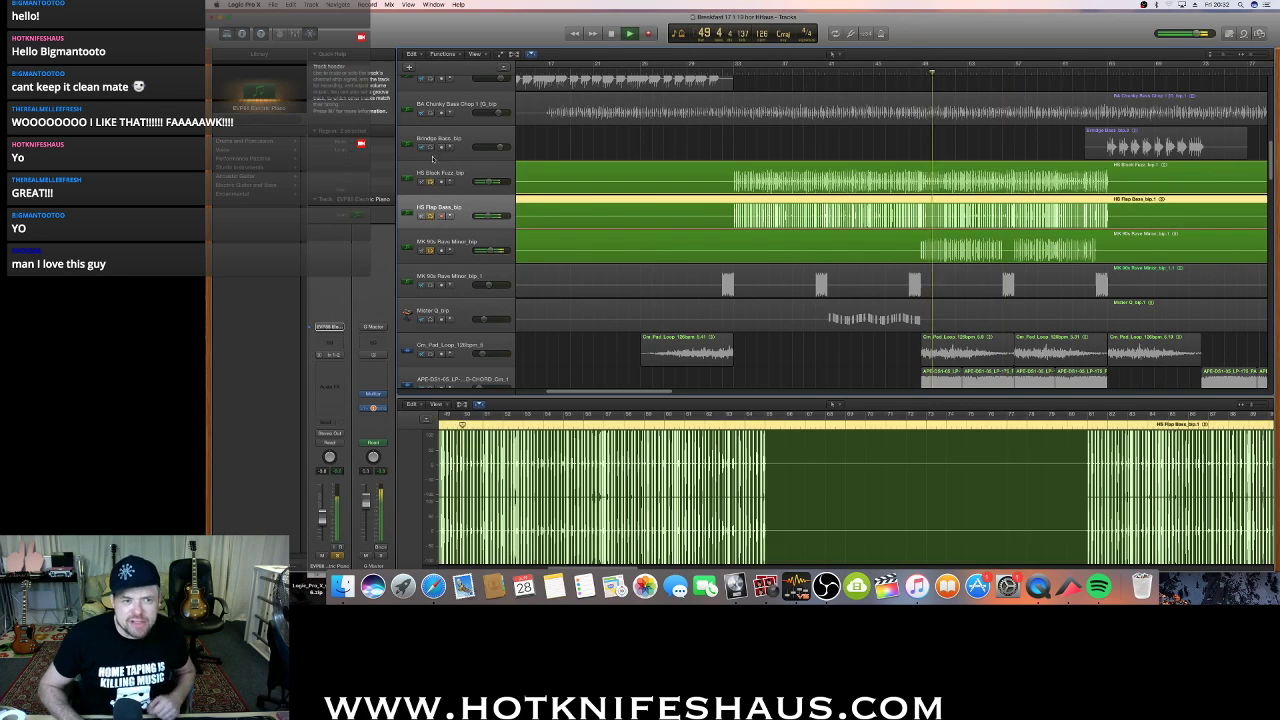
{"action": "left_click", "coordinate": [431, 112]}
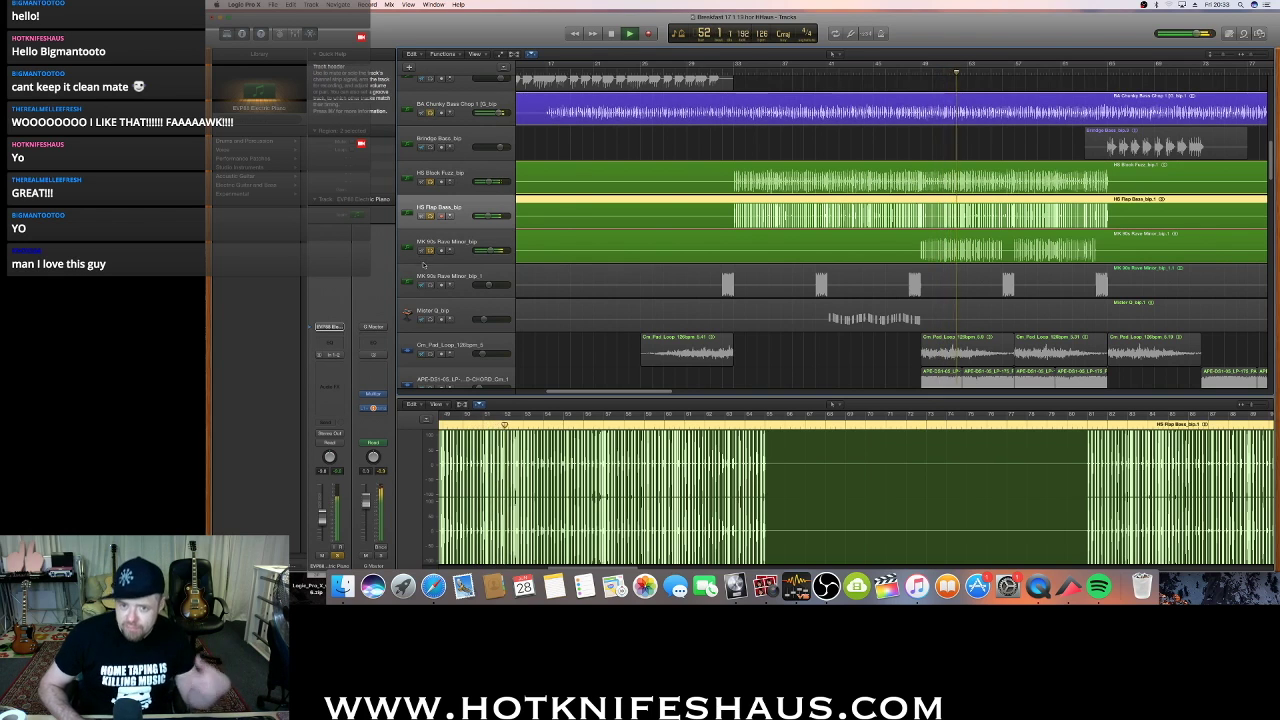
{"action": "key", "text": "space"}
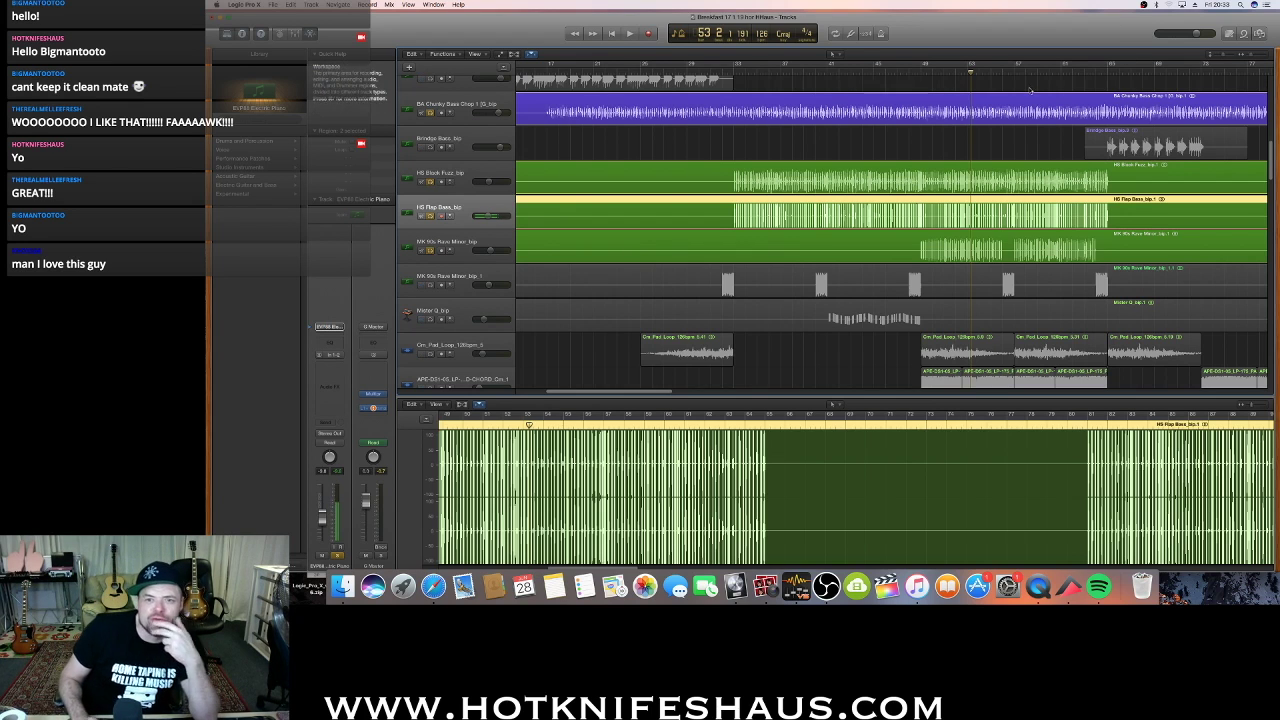
Add MK 90s Rave Minor_bip_1 to the soloed layers and play the section around bar 32
{"action": "left_click", "coordinate": [723, 70]}
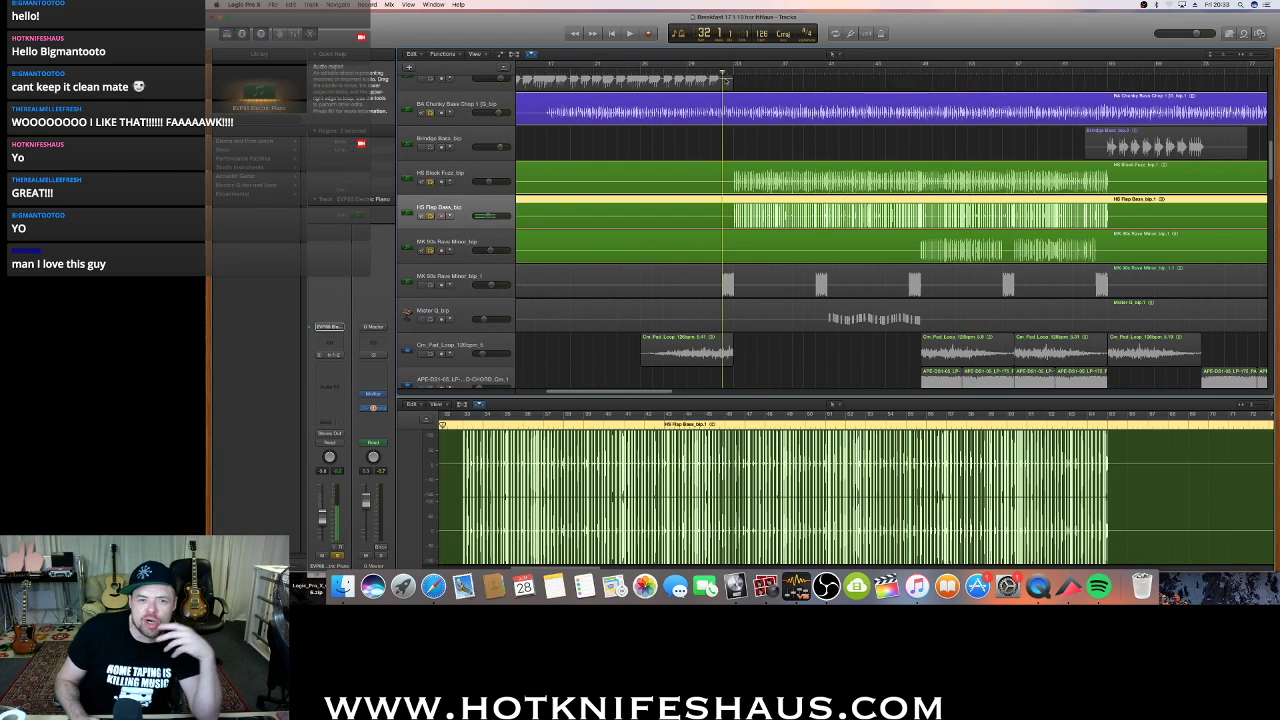
{"action": "left_click", "coordinate": [430, 286]}
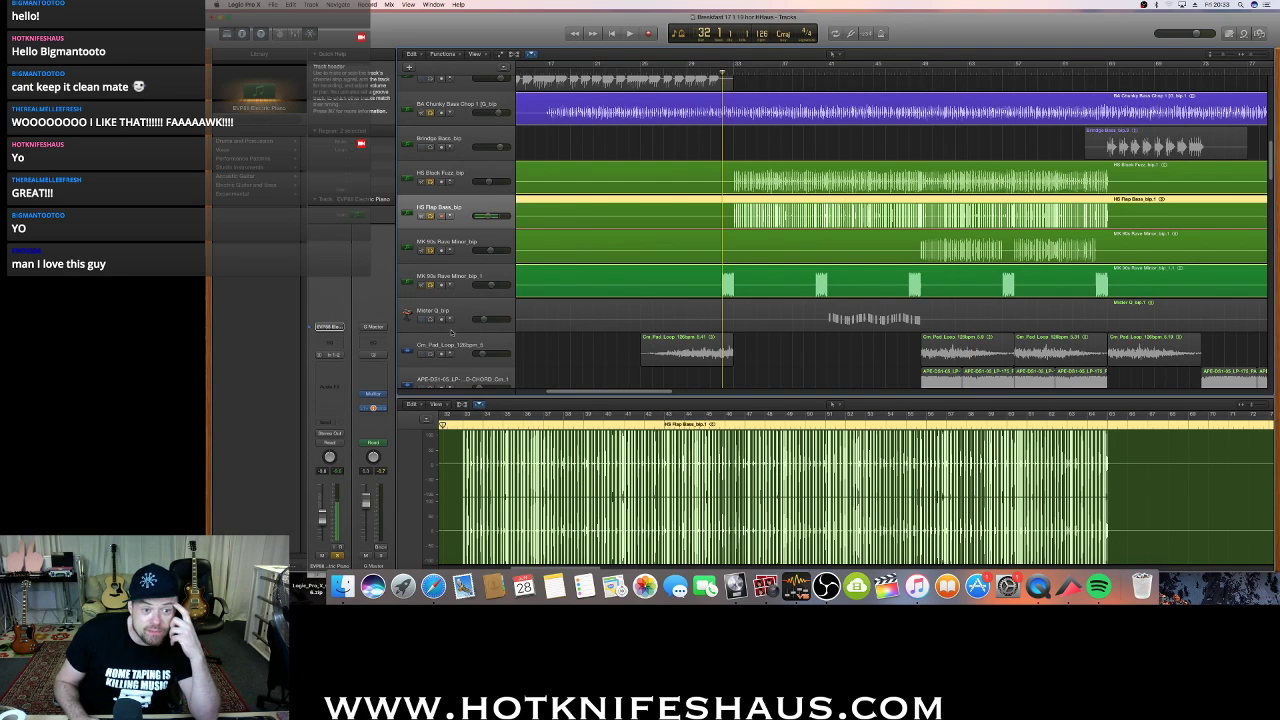
{"action": "left_click", "coordinate": [430, 251]}
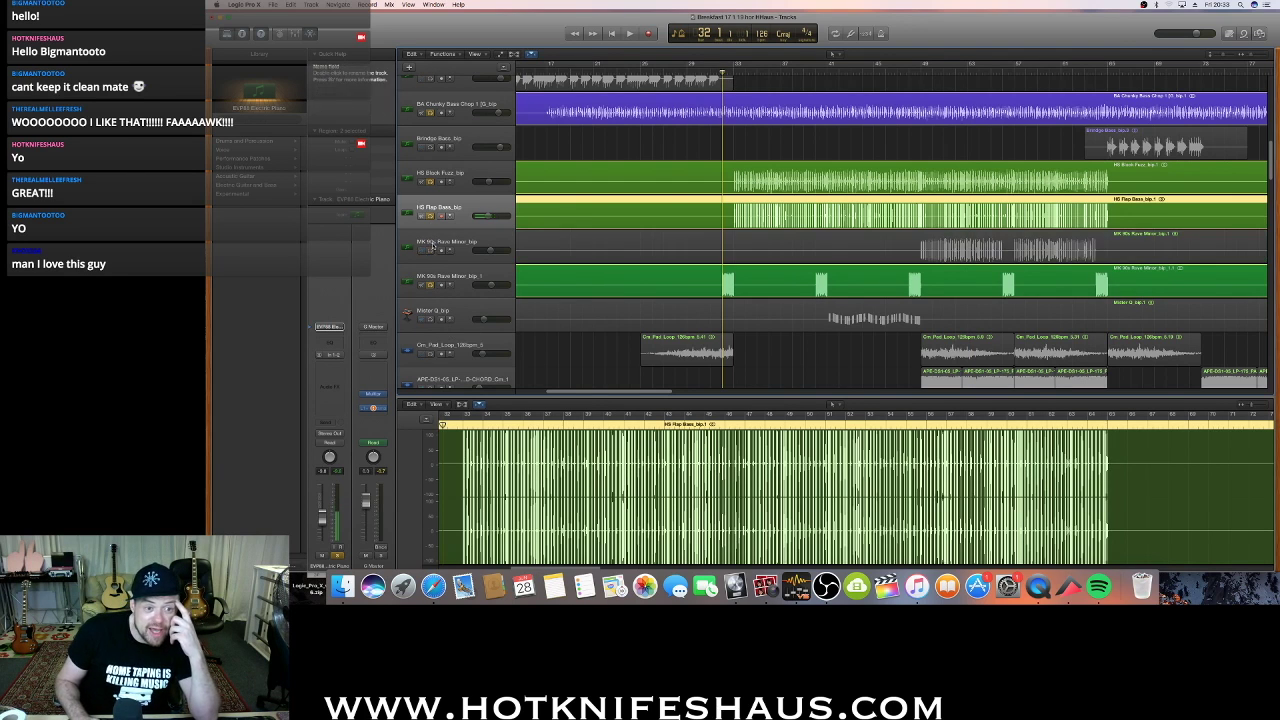
{"action": "left_click", "coordinate": [430, 251]}
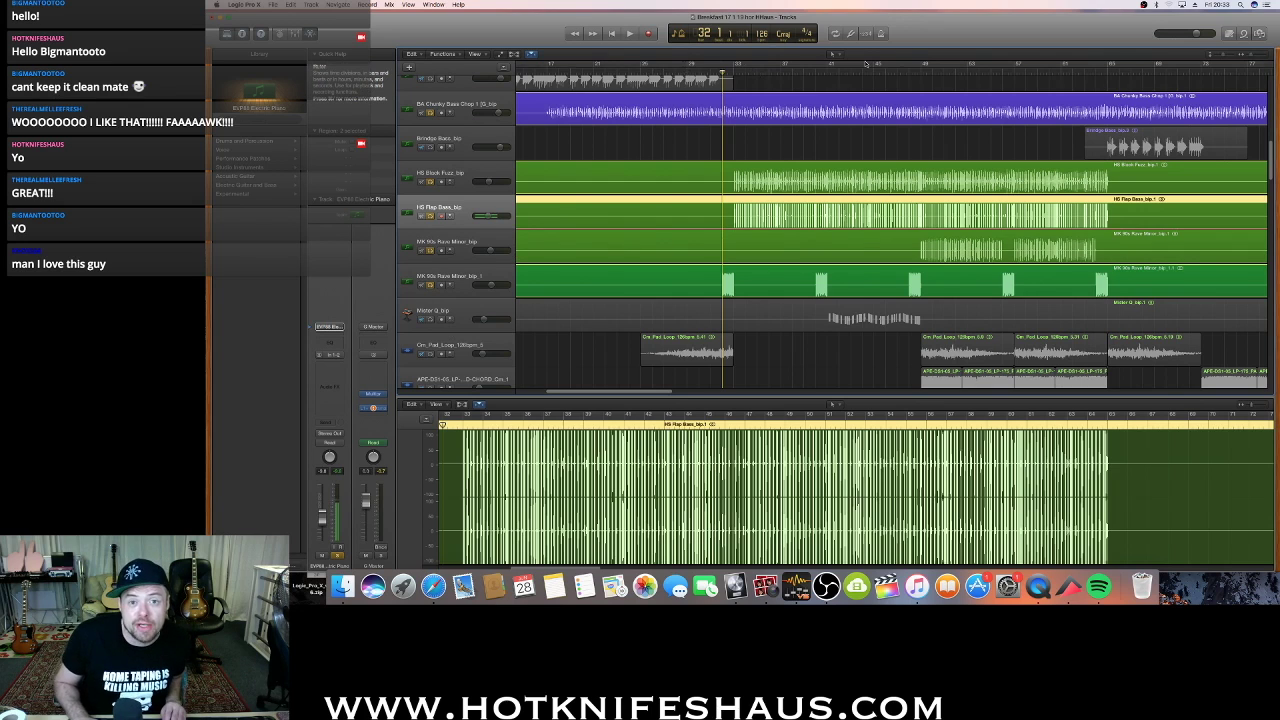
{"action": "left_click_drag", "start_coordinate": [866, 64], "coordinate": [747, 65]}
{"action": "key", "text": "space"}
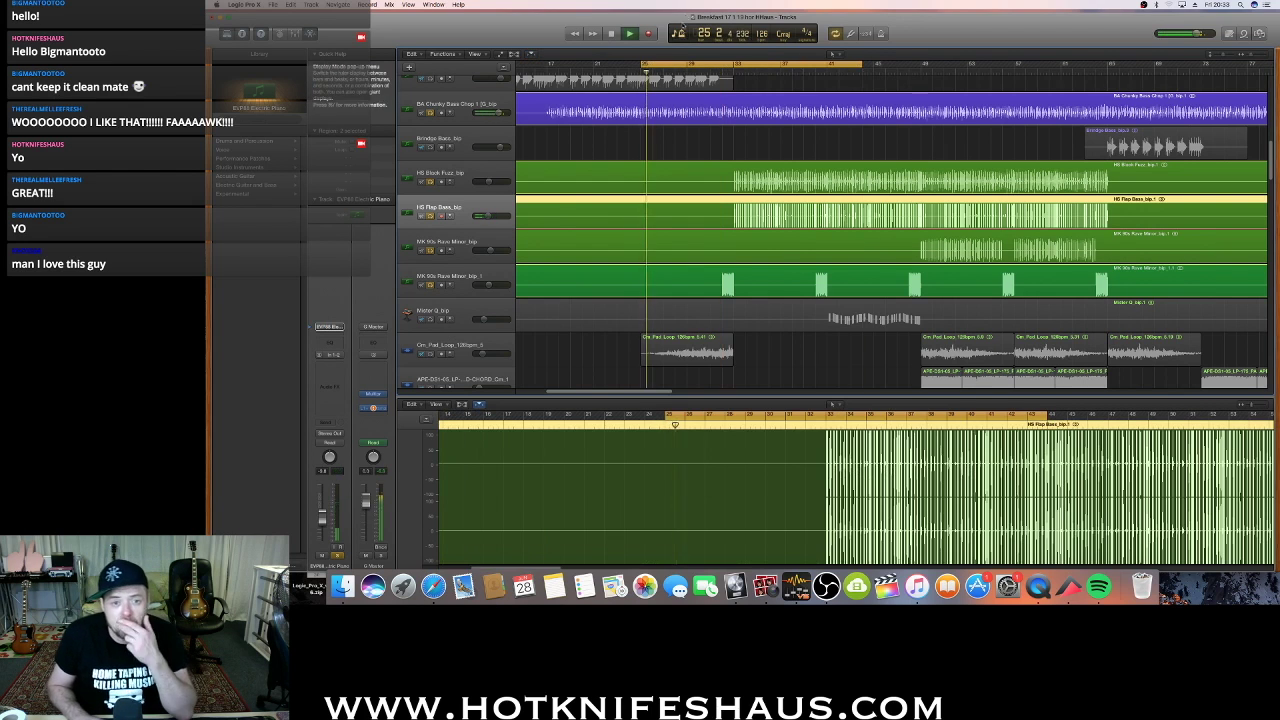
{"action": "left_click", "coordinate": [714, 68]}
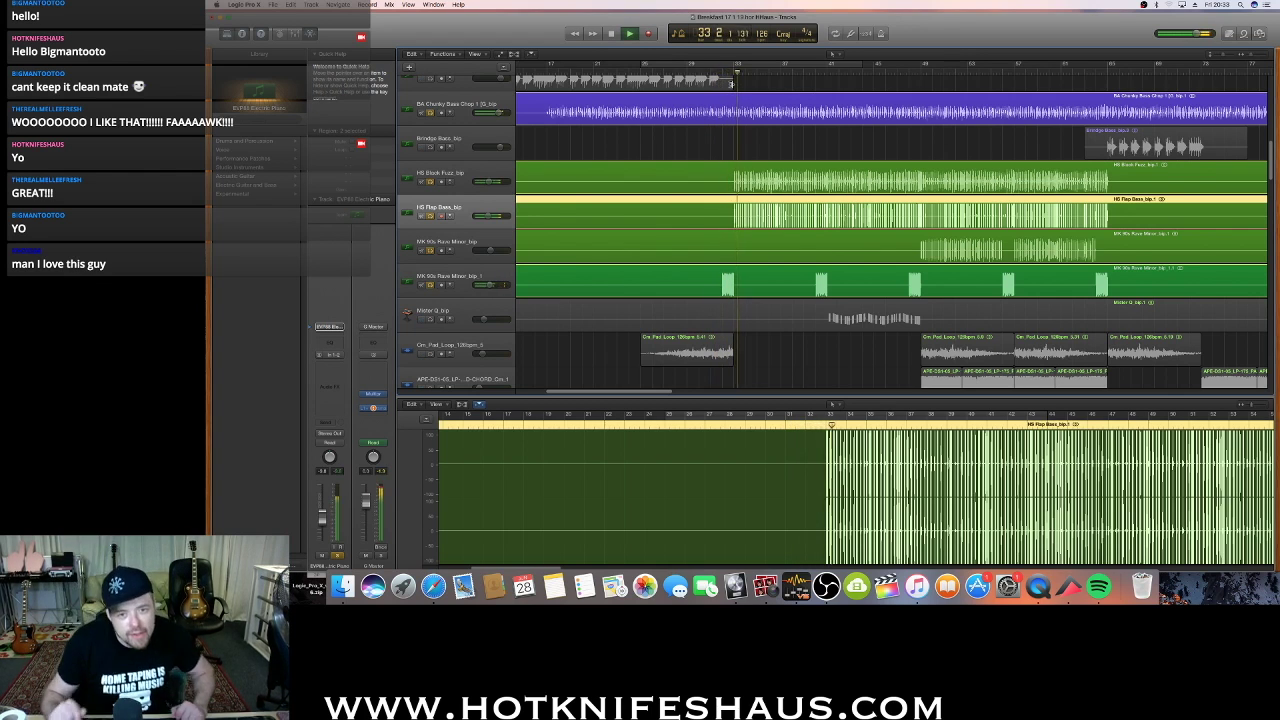
{"action": "key", "text": "space"}
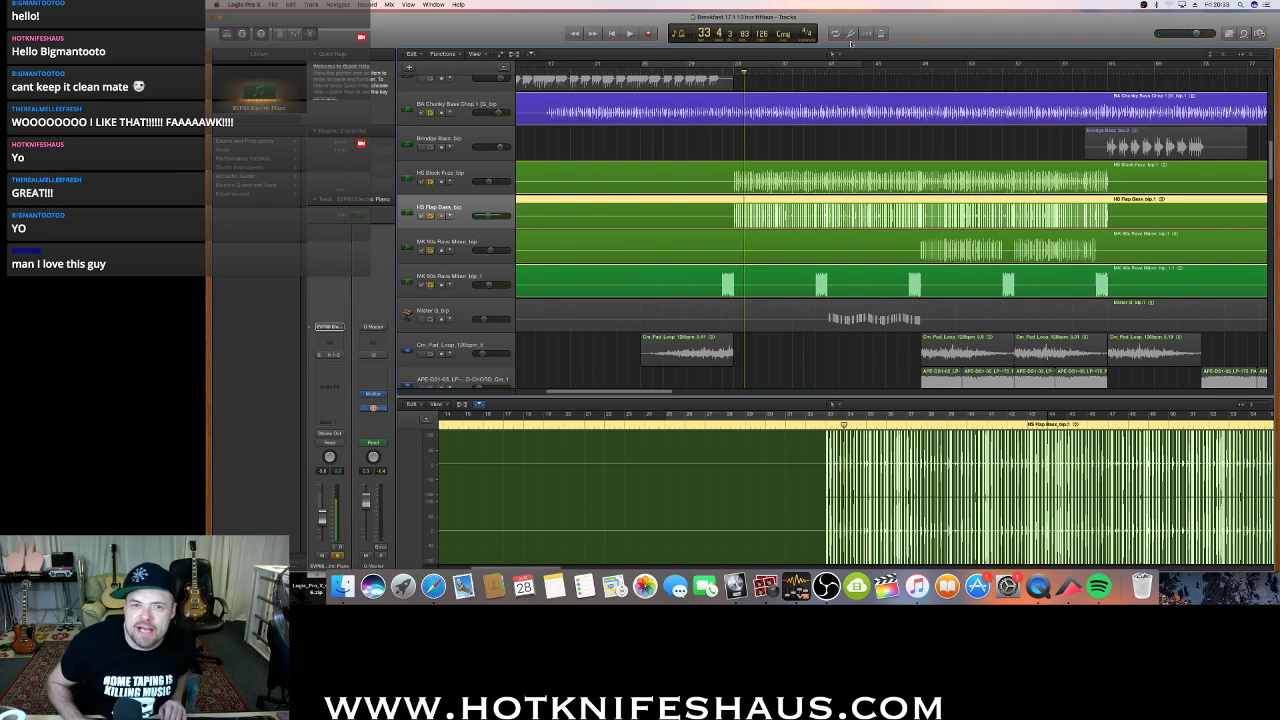
Play the soloed layers from bar 38 and add Mister Q_bip to the solo
{"action": "left_click", "coordinate": [793, 74]}
{"action": "key", "text": "space"}
{"action": "scroll", "coordinate": [520, 160], "scroll_direction": "up", "scroll_amount": 5}
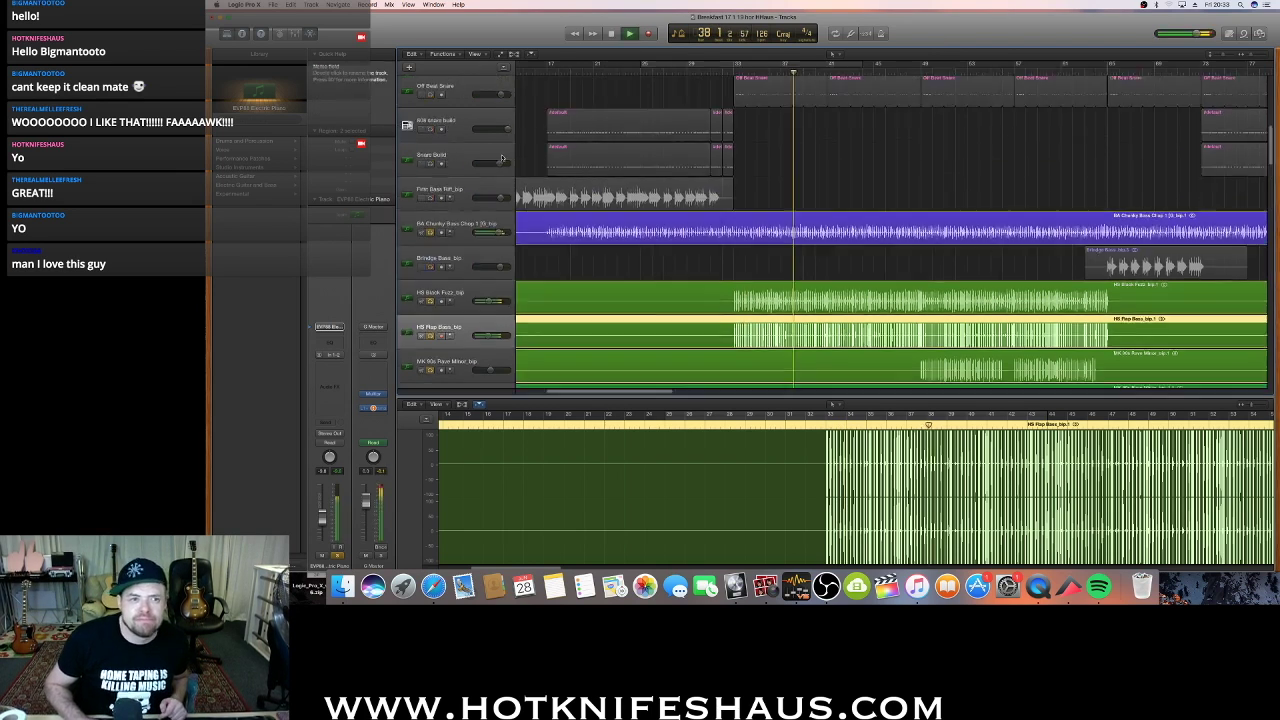
{"action": "scroll", "coordinate": [490, 158], "scroll_direction": "down", "scroll_amount": 5}
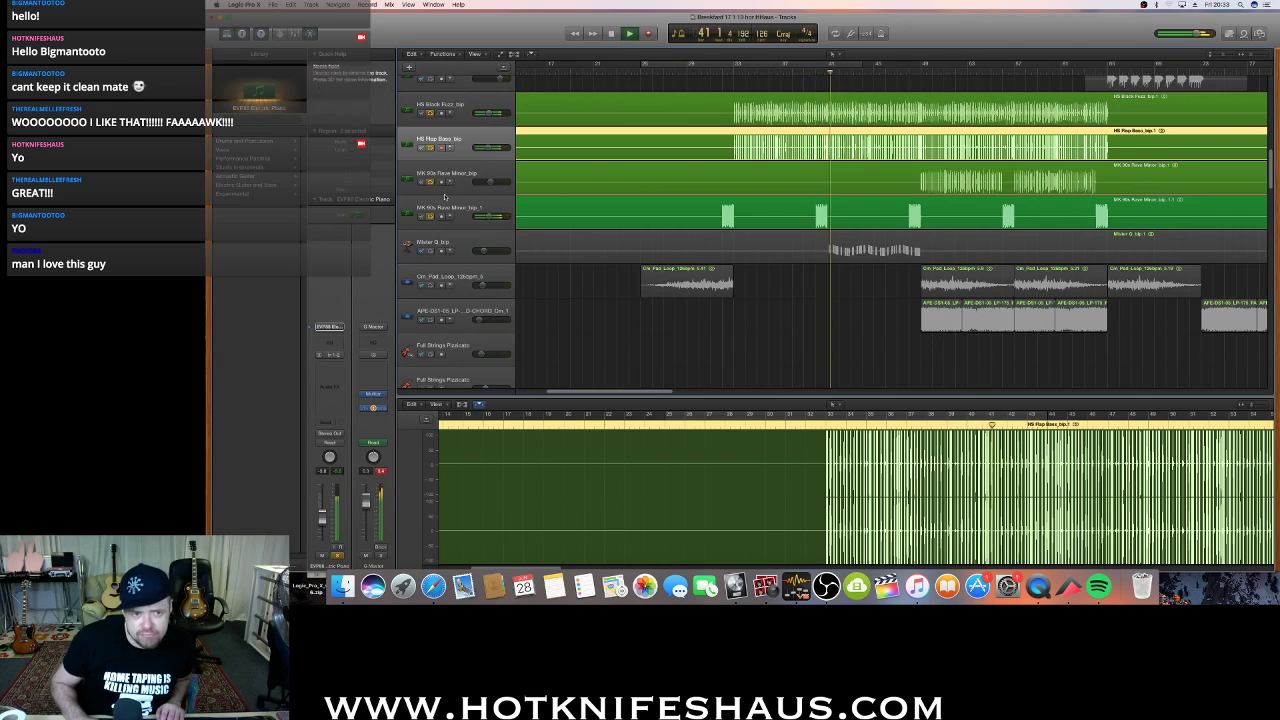
{"action": "scroll", "coordinate": [433, 240], "scroll_direction": "up", "scroll_amount": 1}
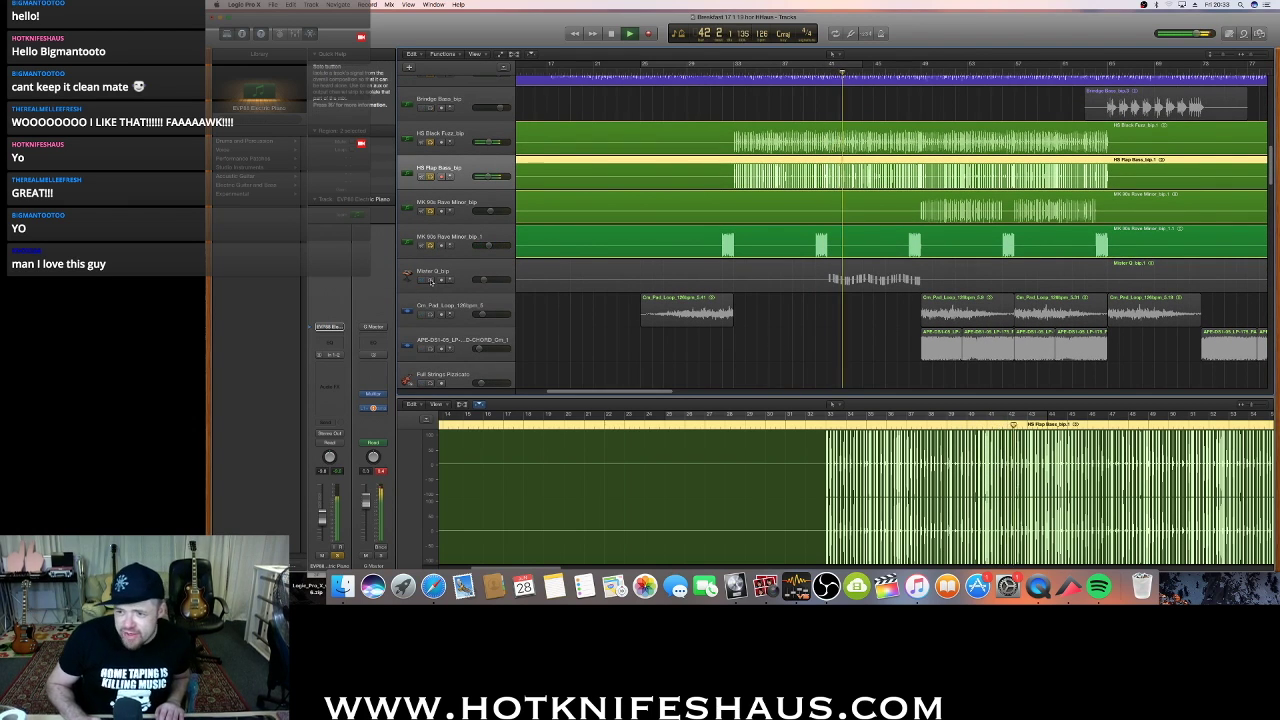
{"action": "left_click", "coordinate": [431, 280]}
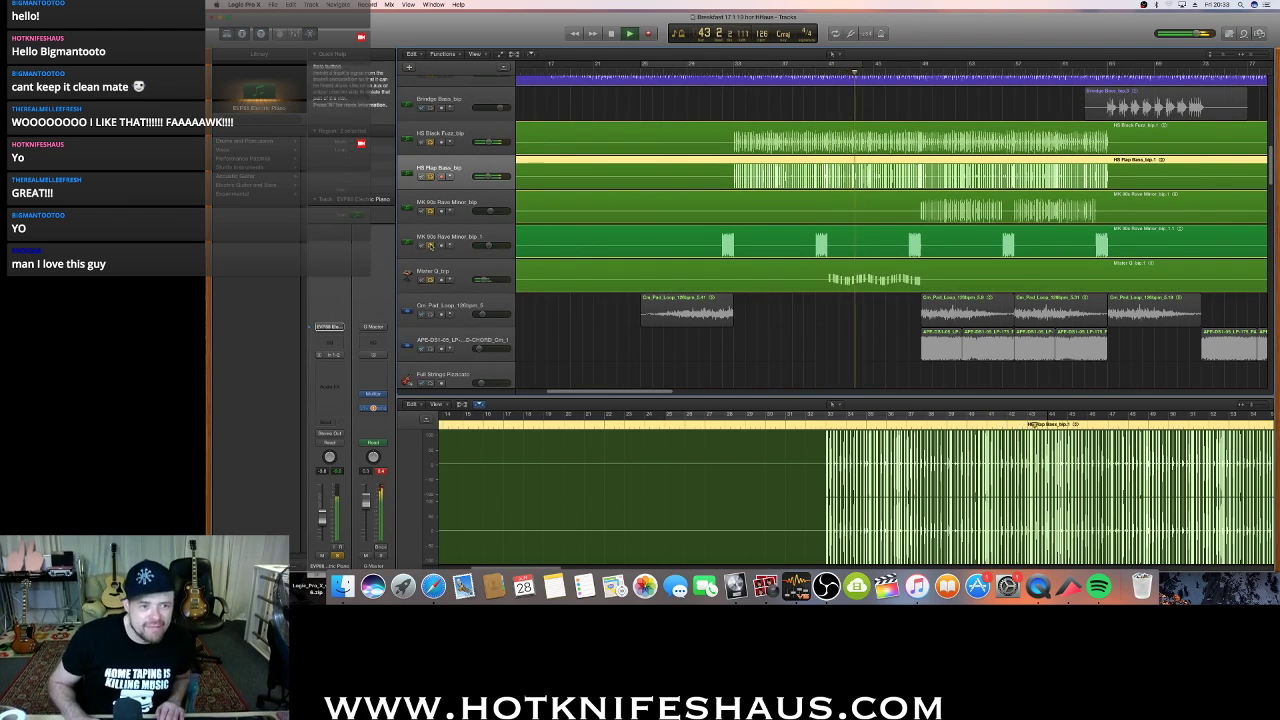
Release the solos on both rave tracks and the bass layers, leaving only Mister Q_bip soloed
{"action": "left_click", "coordinate": [422, 245]}
{"action": "left_click", "coordinate": [422, 210]}
{"action": "left_click", "coordinate": [422, 176]}
{"action": "left_click", "coordinate": [422, 141]}
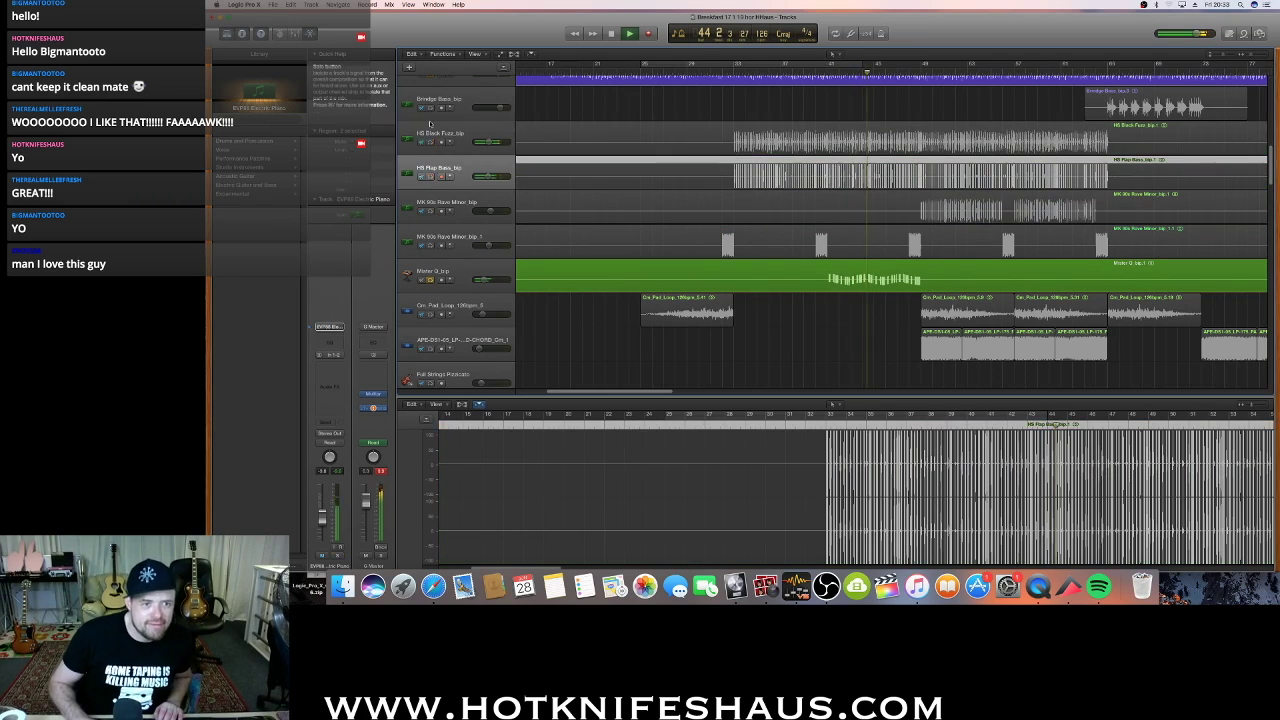
{"action": "scroll", "coordinate": [426, 240], "scroll_direction": "up", "scroll_amount": 5}
{"action": "scroll", "coordinate": [445, 235], "scroll_direction": "up", "scroll_amount": 10}
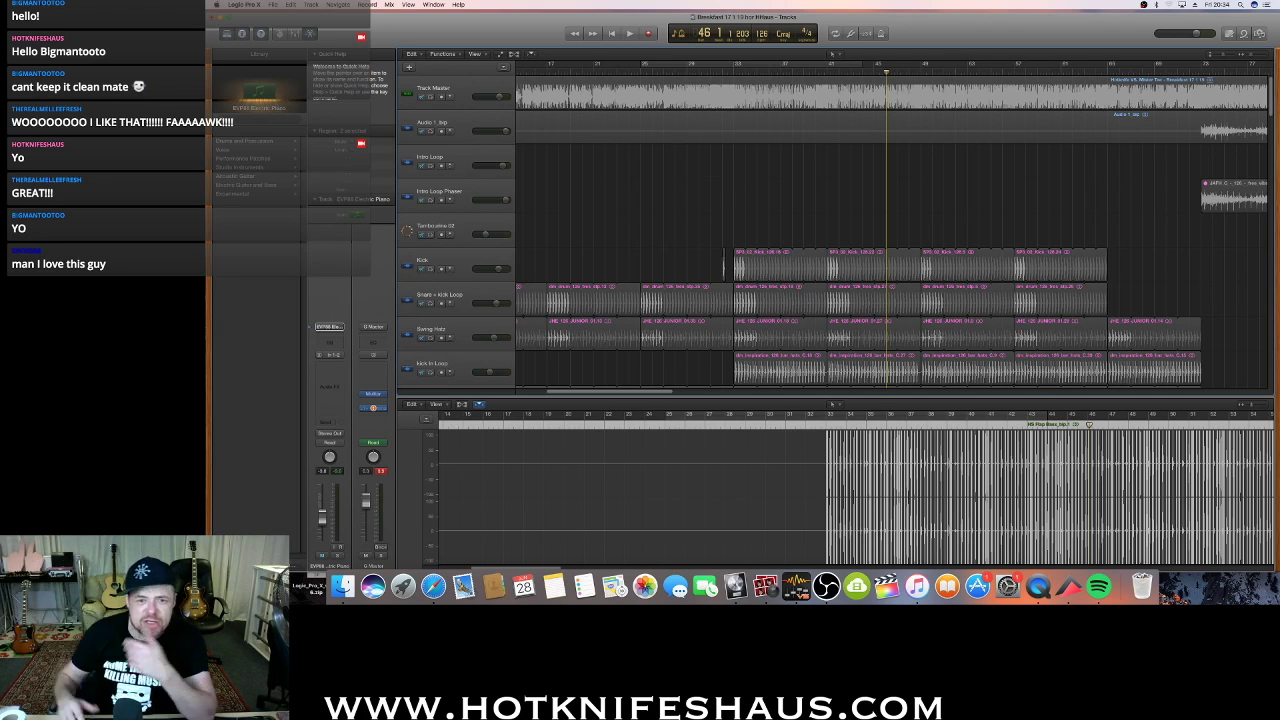
Play the soloed Mister Q_bip track from its first notes at bar 41
{"action": "scroll", "coordinate": [491, 293], "scroll_direction": "down", "scroll_amount": 10}
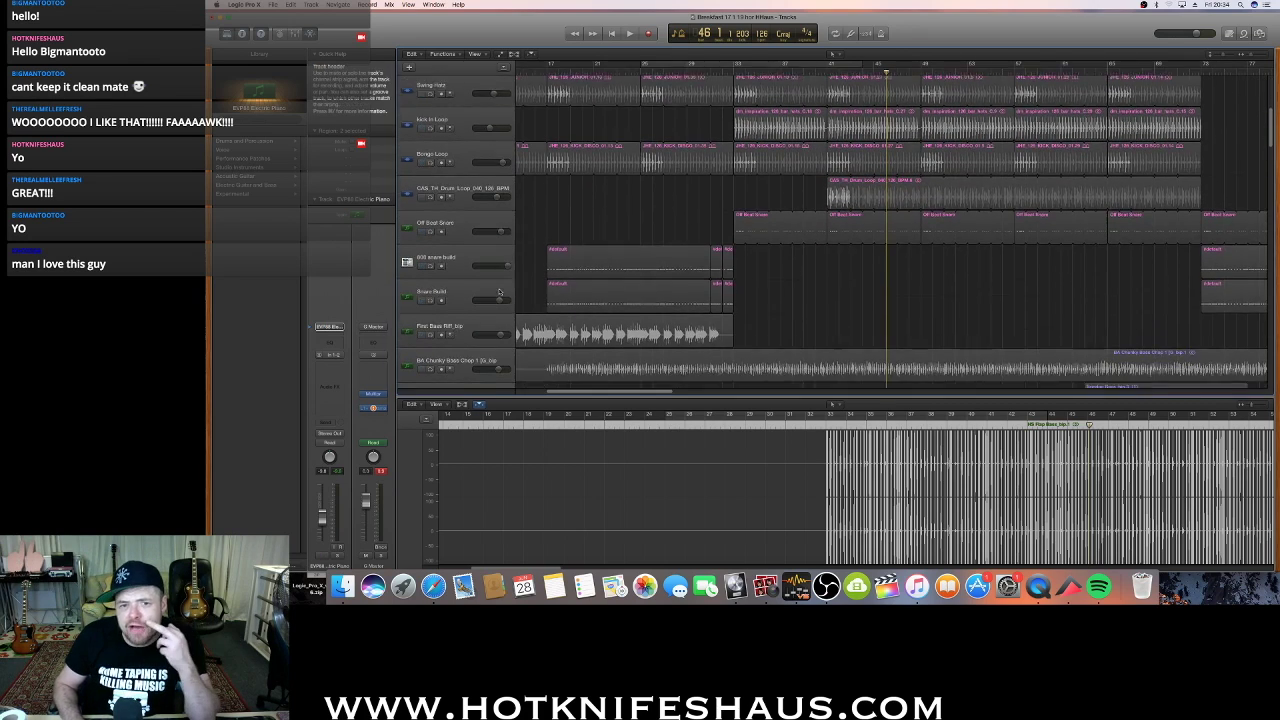
{"action": "scroll", "coordinate": [491, 293], "scroll_direction": "down", "scroll_amount": 5}
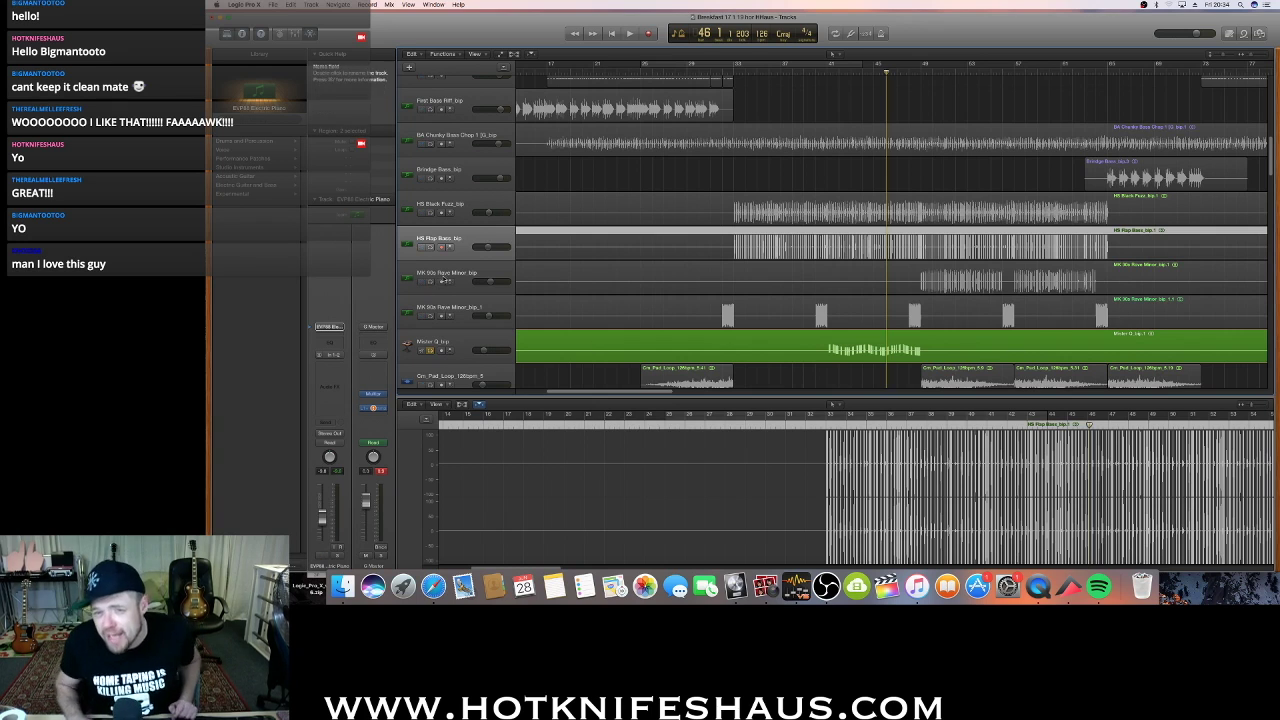
{"action": "left_click", "coordinate": [828, 71]}
{"action": "key", "text": "space"}
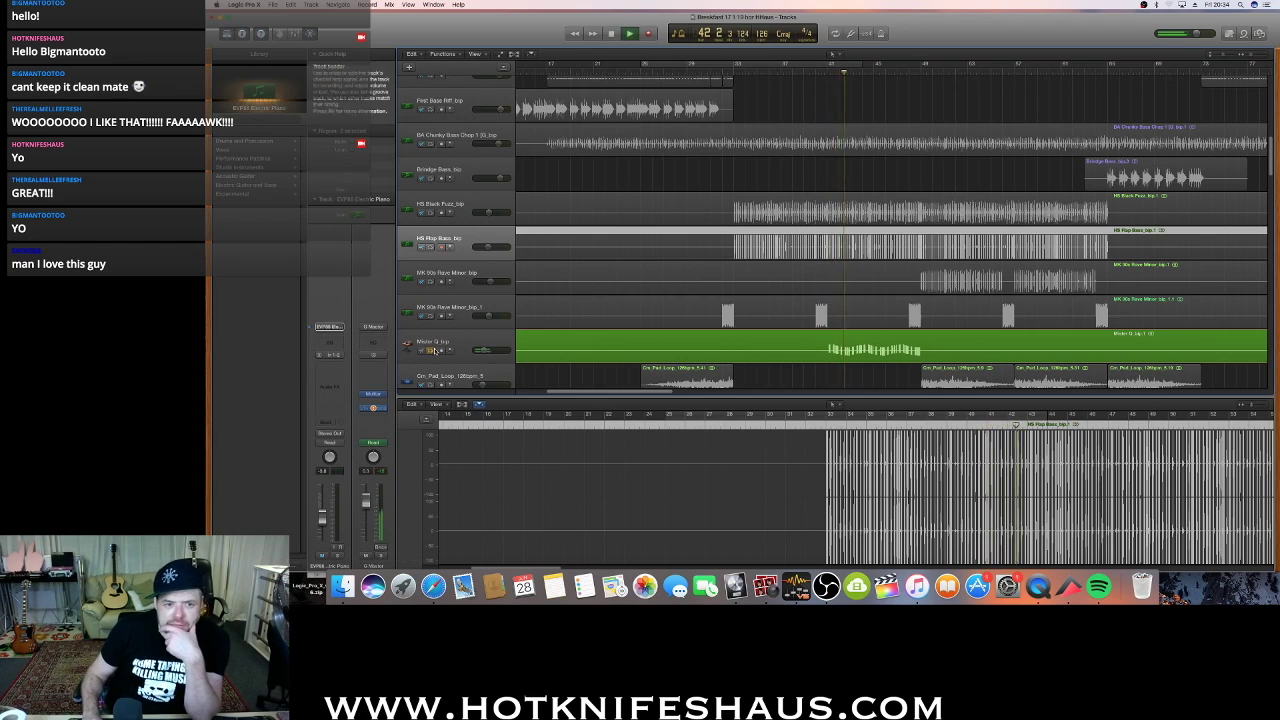
Release the Mister Q_bip solo to hear the full mix, briefly soloing Track Master for comparison, and stop playback
{"action": "left_click", "coordinate": [431, 349]}
{"action": "scroll", "coordinate": [431, 342], "scroll_direction": "up", "scroll_amount": 10}
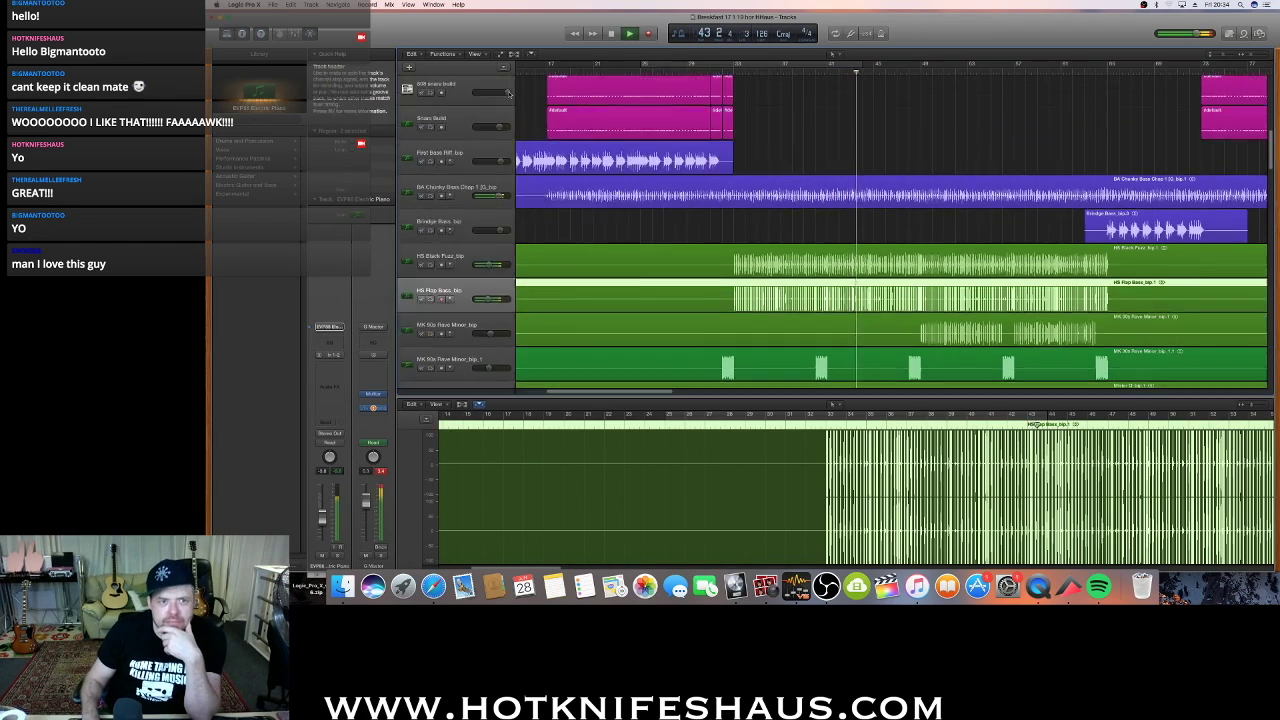
{"action": "left_click", "coordinate": [431, 97]}
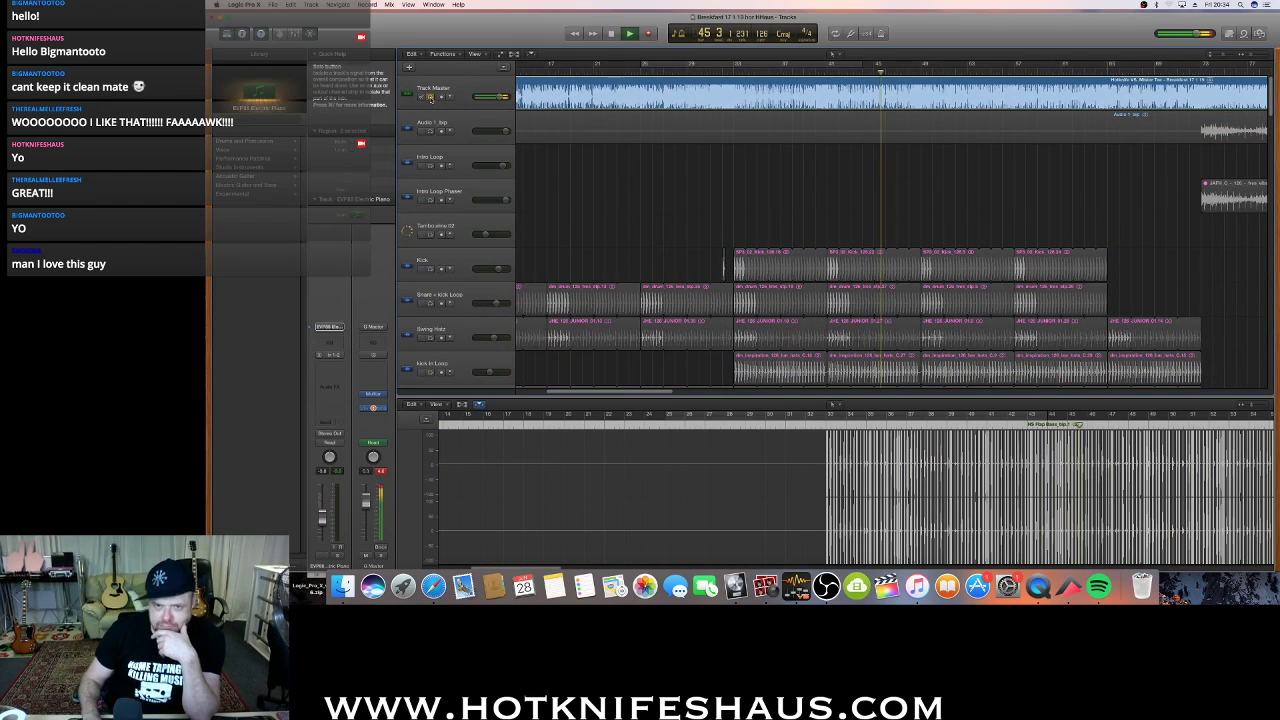
{"action": "left_click", "coordinate": [431, 97]}
{"action": "scroll", "coordinate": [591, 211], "scroll_direction": "down", "scroll_amount": 1}
{"action": "scroll", "coordinate": [591, 211], "scroll_direction": "down", "scroll_amount": 10}
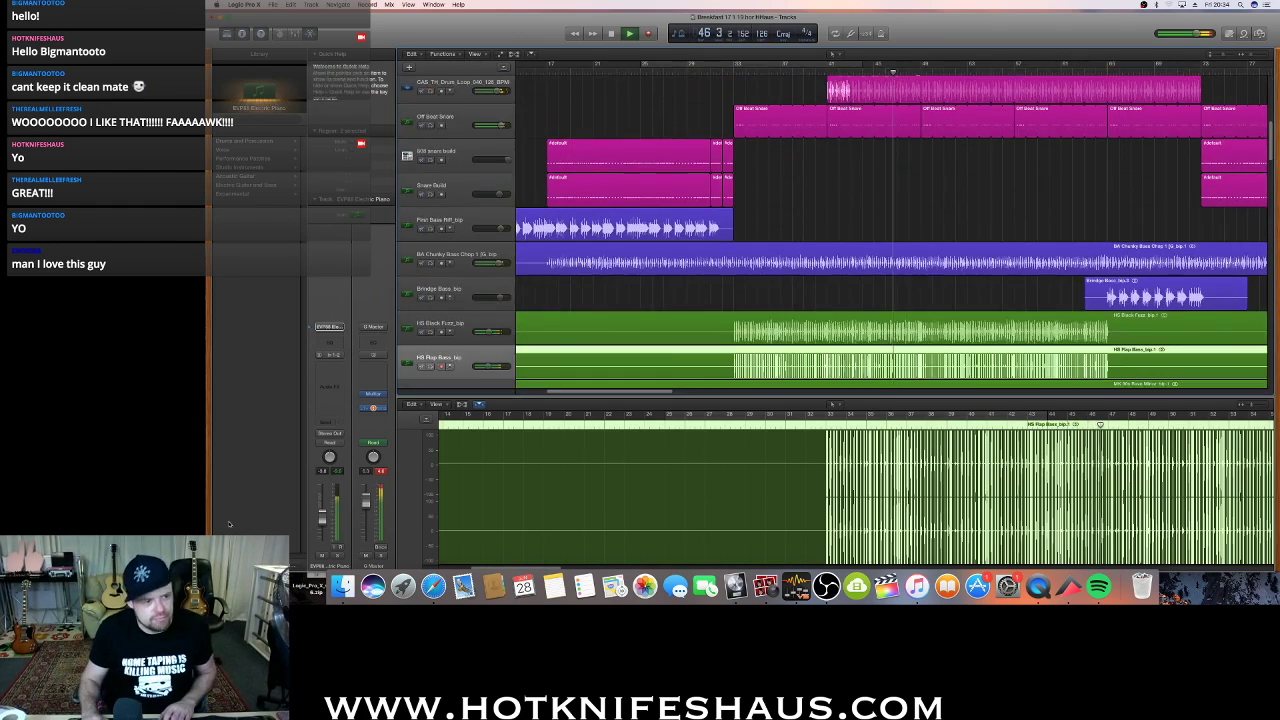
{"action": "key", "text": "space"}
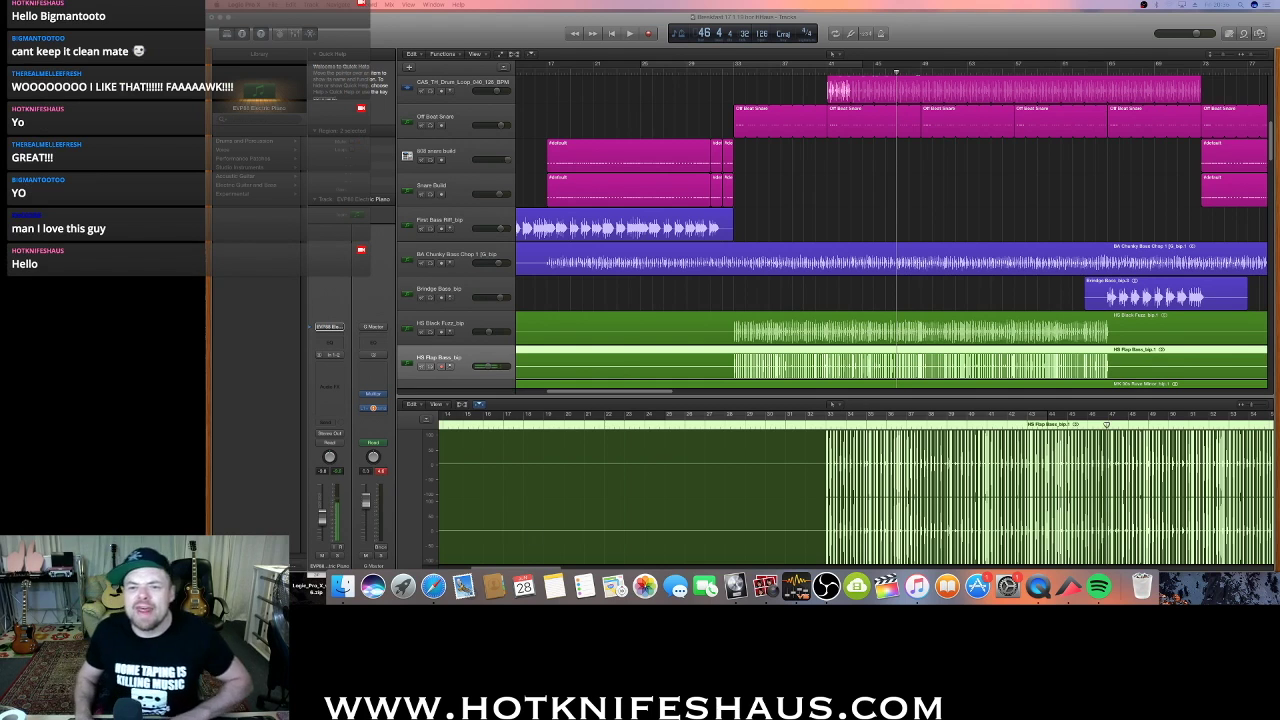
Play from bar 41 again with Mister Q_bip soloed, look through the other tracks, and stop playback
{"action": "scroll", "coordinate": [831, 56], "scroll_direction": "down", "scroll_amount": 10}
{"action": "left_click", "coordinate": [831, 56]}
{"action": "key", "text": "space"}
{"action": "left_click", "coordinate": [432, 199]}
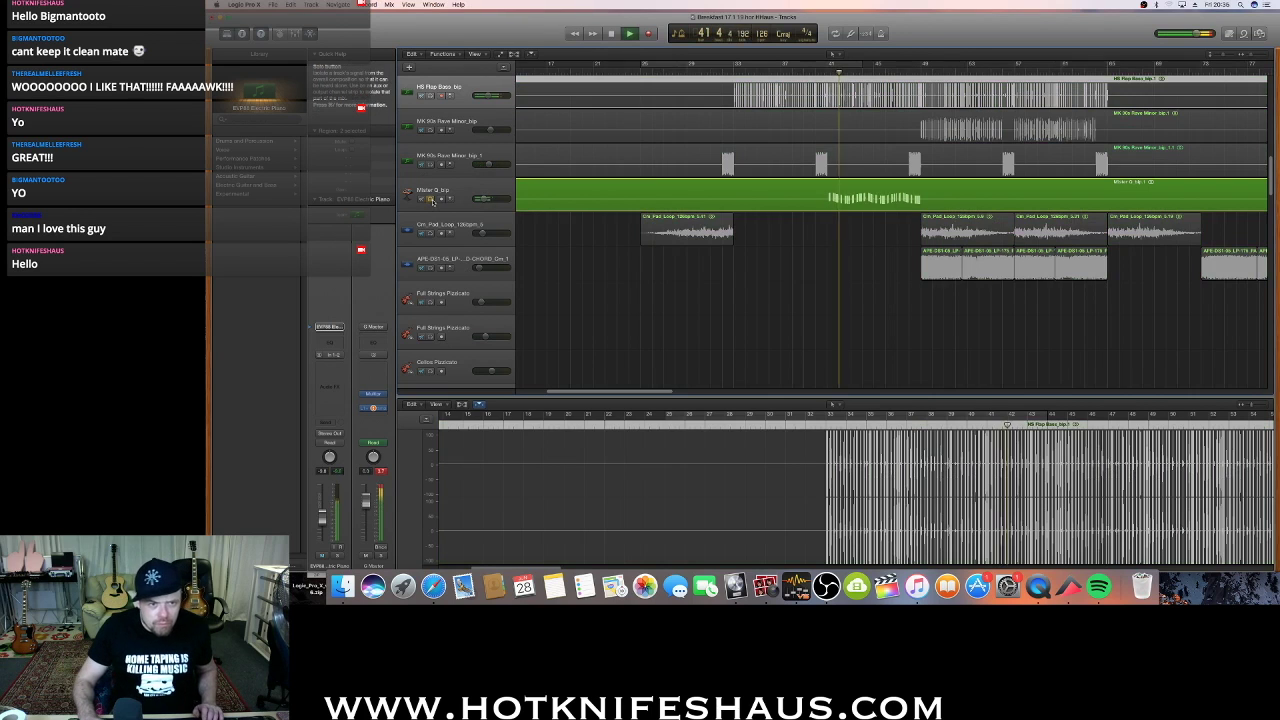
{"action": "scroll", "coordinate": [420, 160], "scroll_direction": "up", "scroll_amount": 10}
{"action": "scroll", "coordinate": [406, 120], "scroll_direction": "up", "scroll_amount": 1}
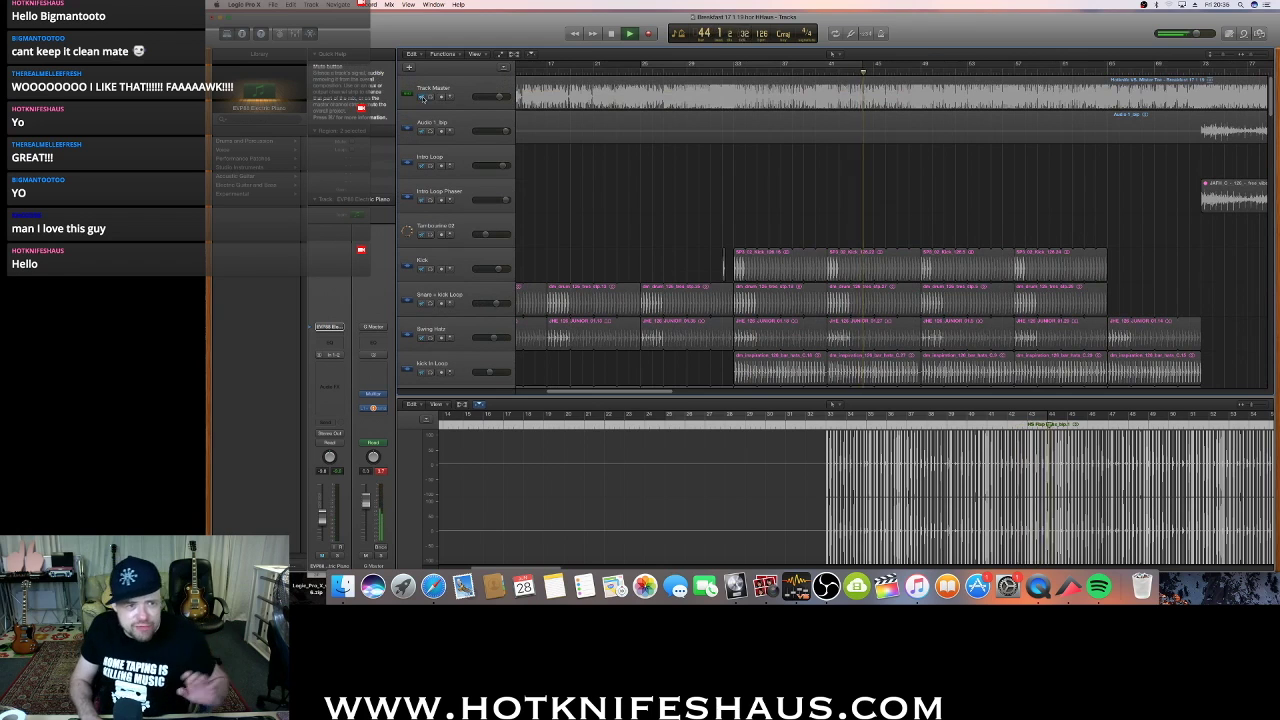
{"action": "scroll", "coordinate": [663, 250], "scroll_direction": "down", "scroll_amount": 15}
{"action": "key", "text": "space"}
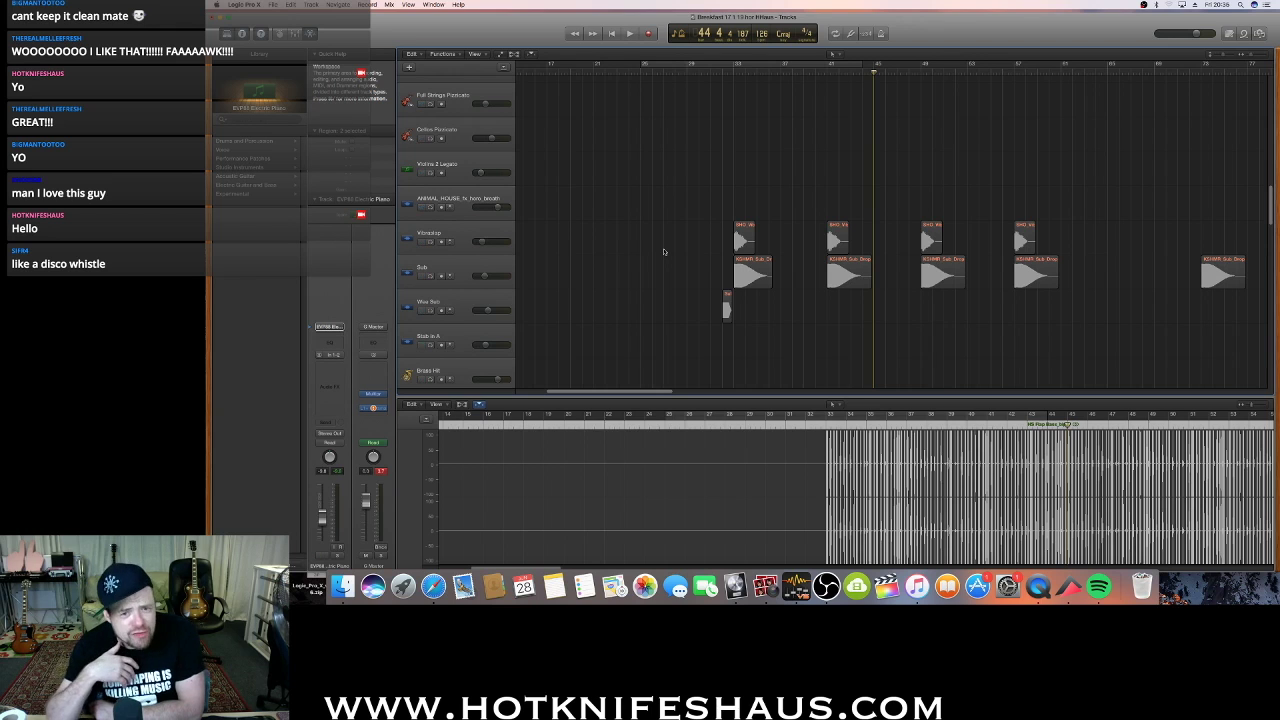
Play the soloed Mister Q_bip track again from bar 42 and stop playback
{"action": "scroll", "coordinate": [723, 324], "scroll_direction": "up", "scroll_amount": 6}
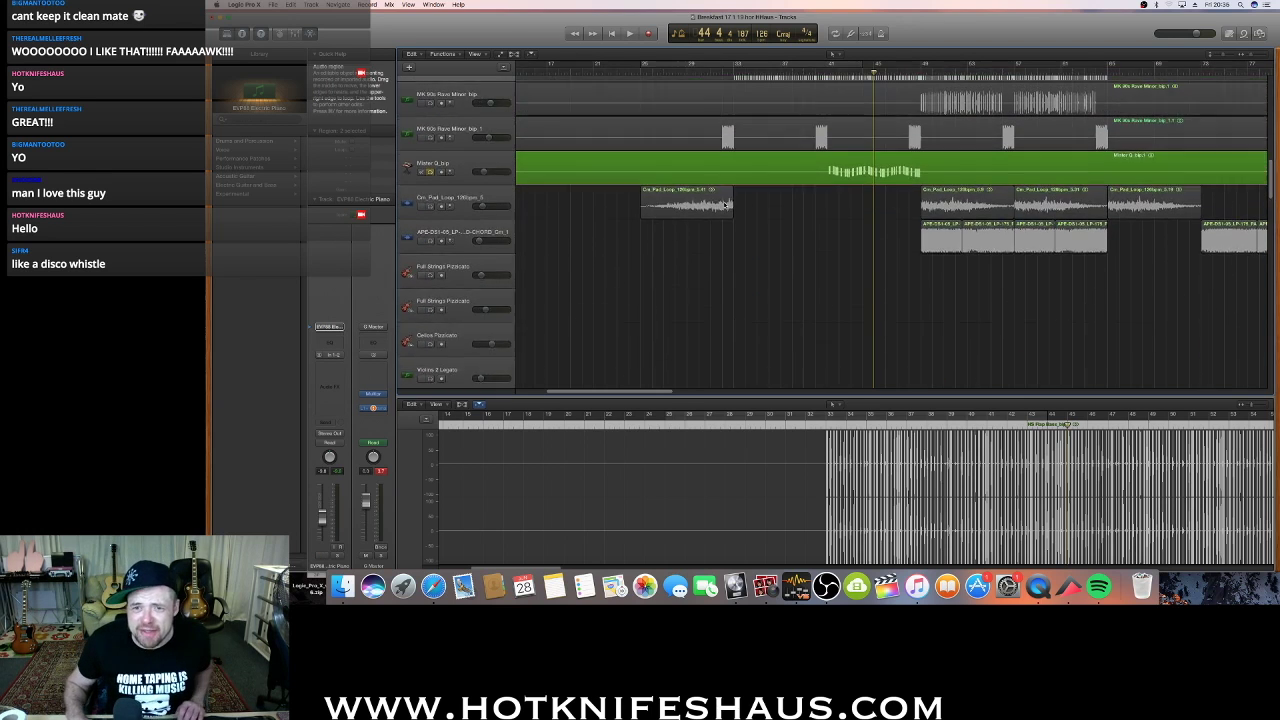
{"action": "key", "text": "space"}
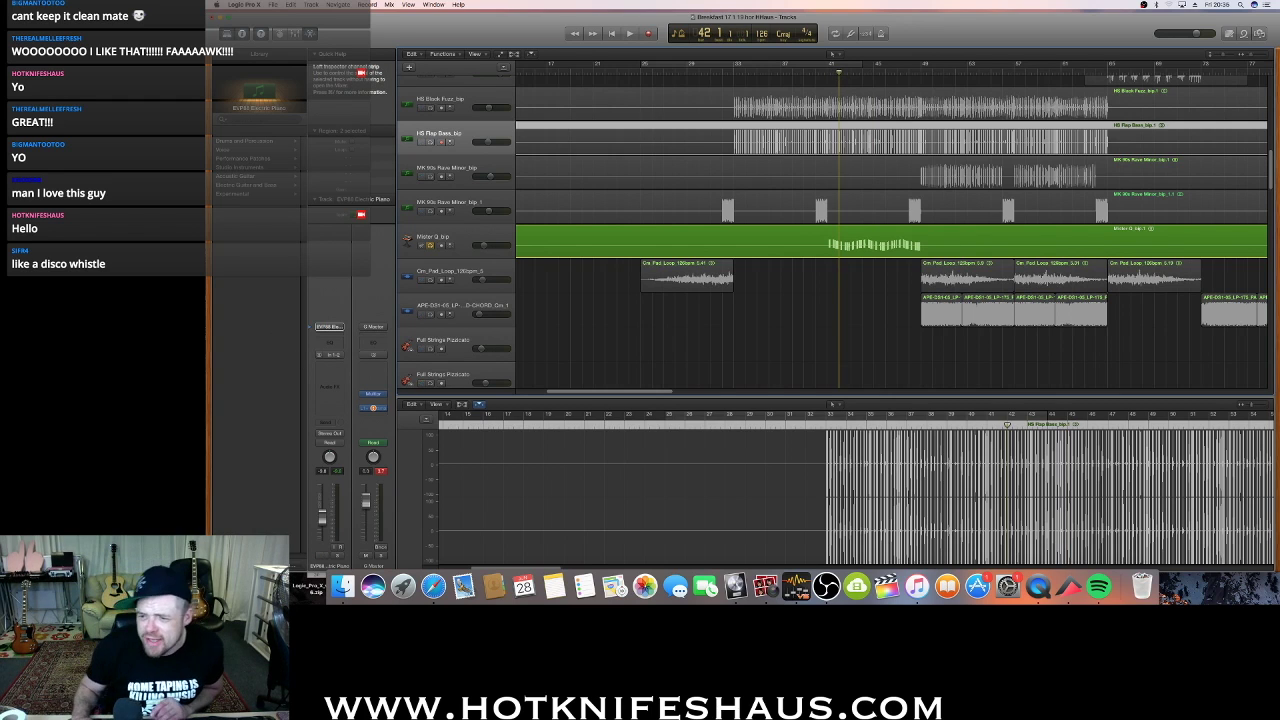
{"action": "key", "text": "space"}
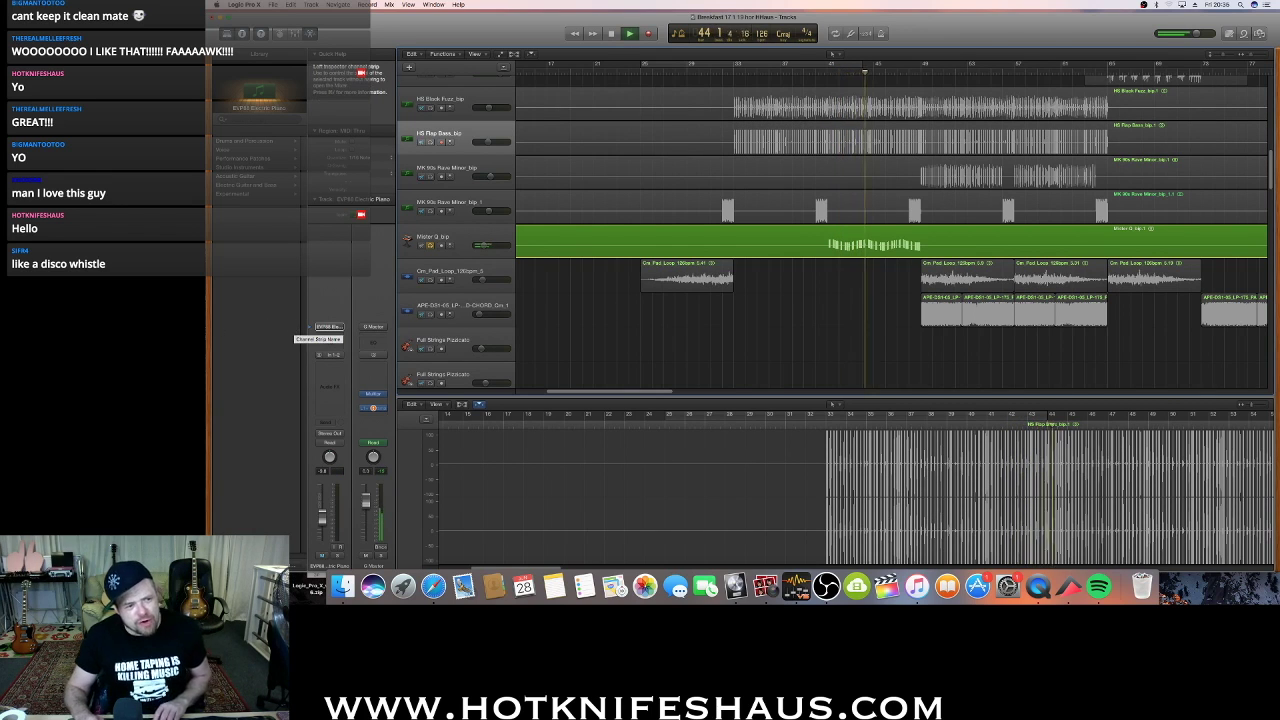
{"action": "key", "text": "space"}
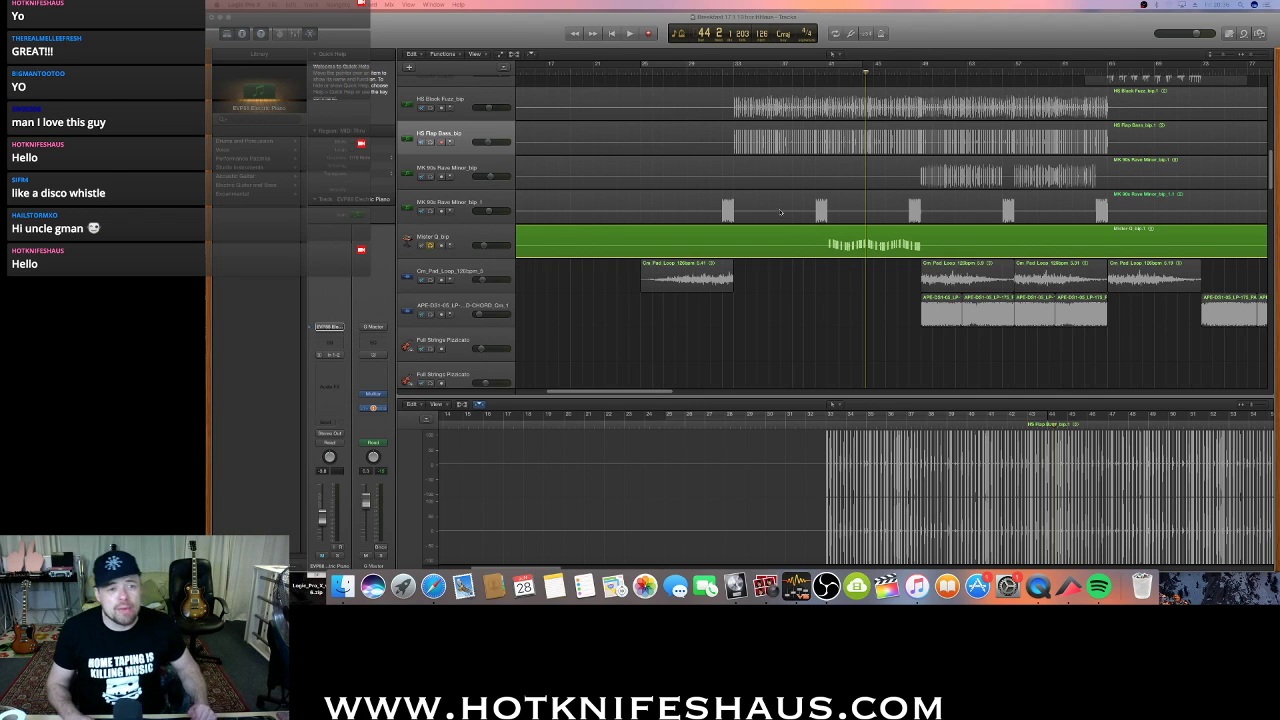
Release the Mister Q_bip solo and set a cycle range across the whole second arrangement, from about bar 158 to its end
{"action": "key", "text": "super+a"}
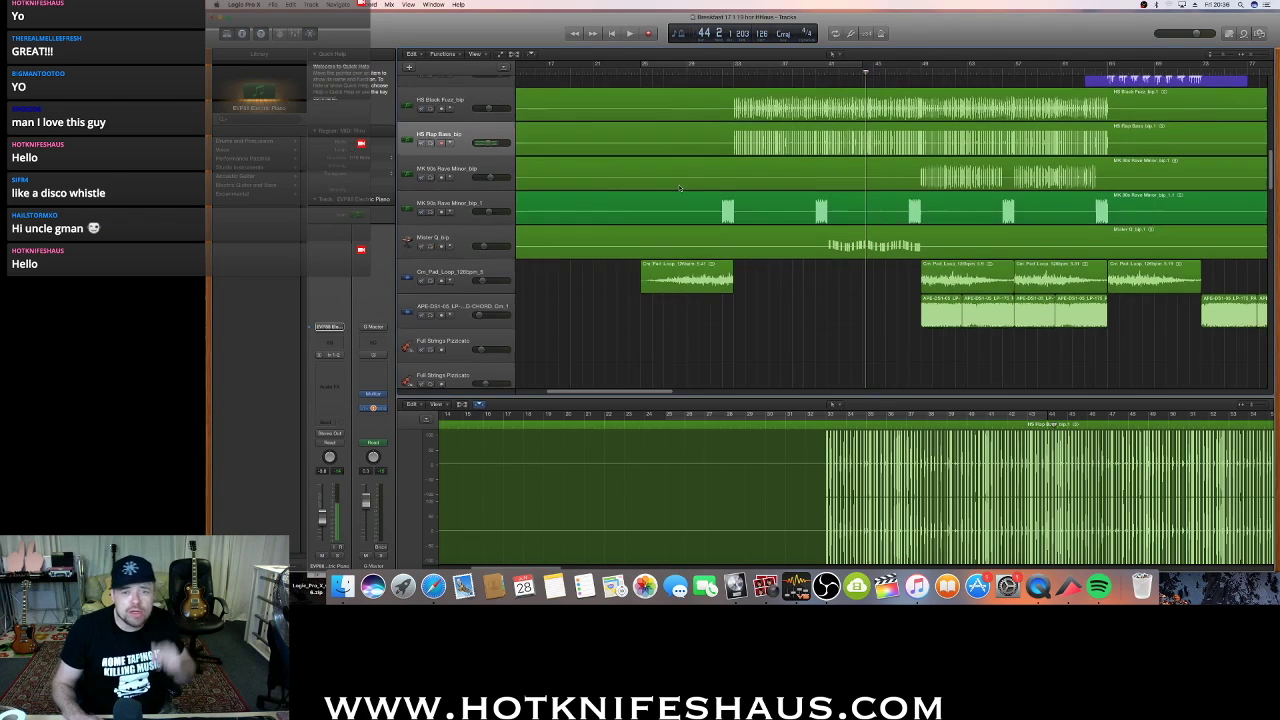
{"action": "scroll", "coordinate": [890, 230], "scroll_direction": "up", "scroll_amount": 4}
{"action": "left_click_drag", "start_coordinate": [1224, 55], "coordinate": [1245, 56]}
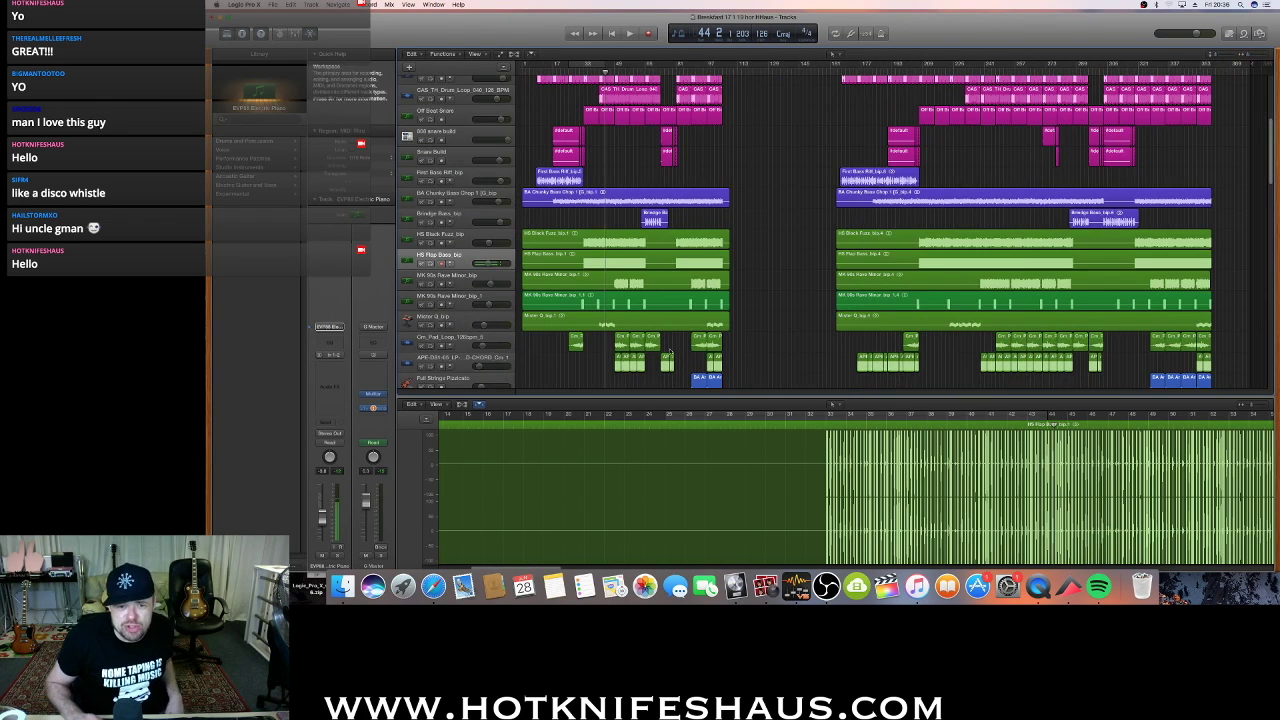
{"action": "scroll", "coordinate": [803, 182], "scroll_direction": "up", "scroll_amount": 5}
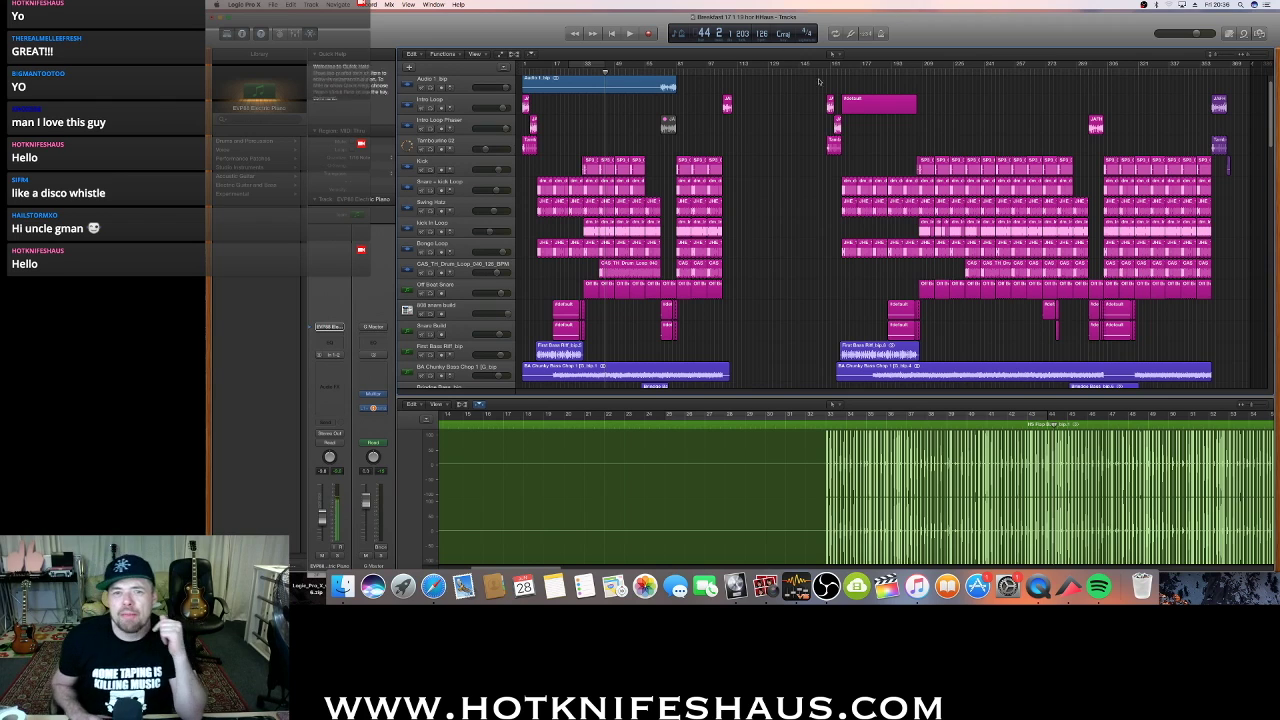
{"action": "left_click_drag", "start_coordinate": [835, 64], "coordinate": [1229, 163]}
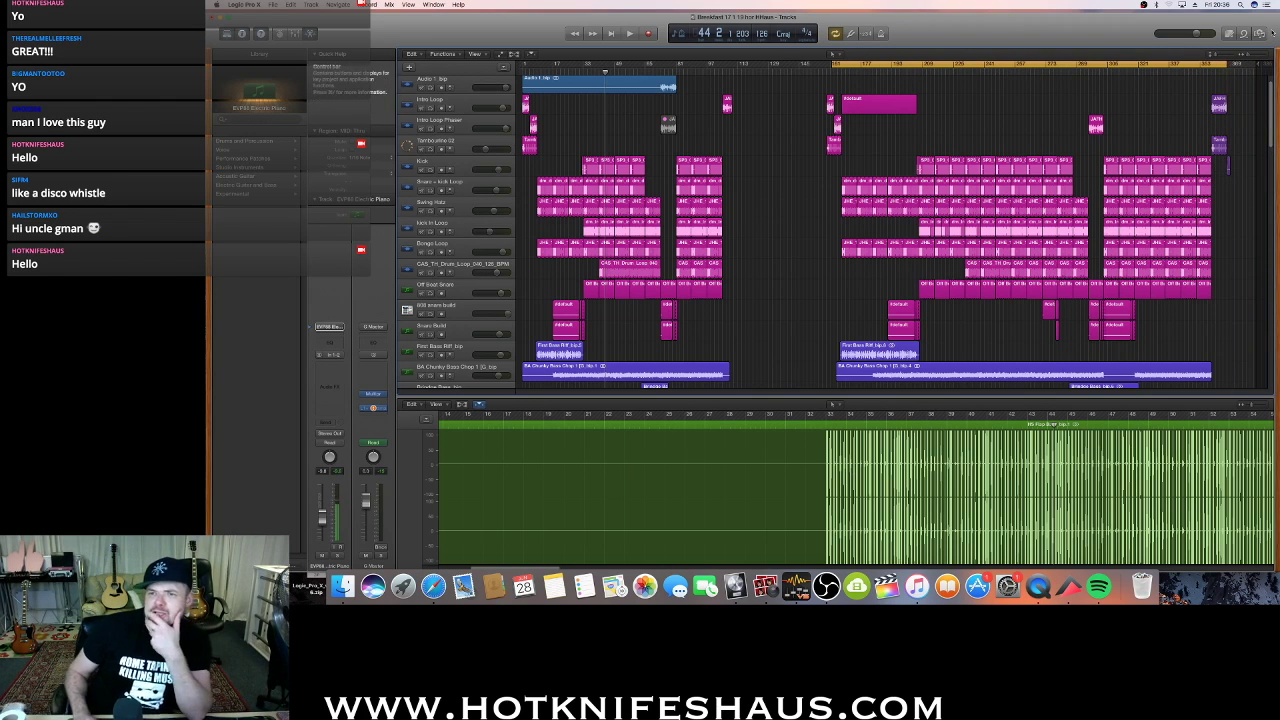
{"action": "left_click_drag", "start_coordinate": [1217, 56], "coordinate": [1214, 58]}
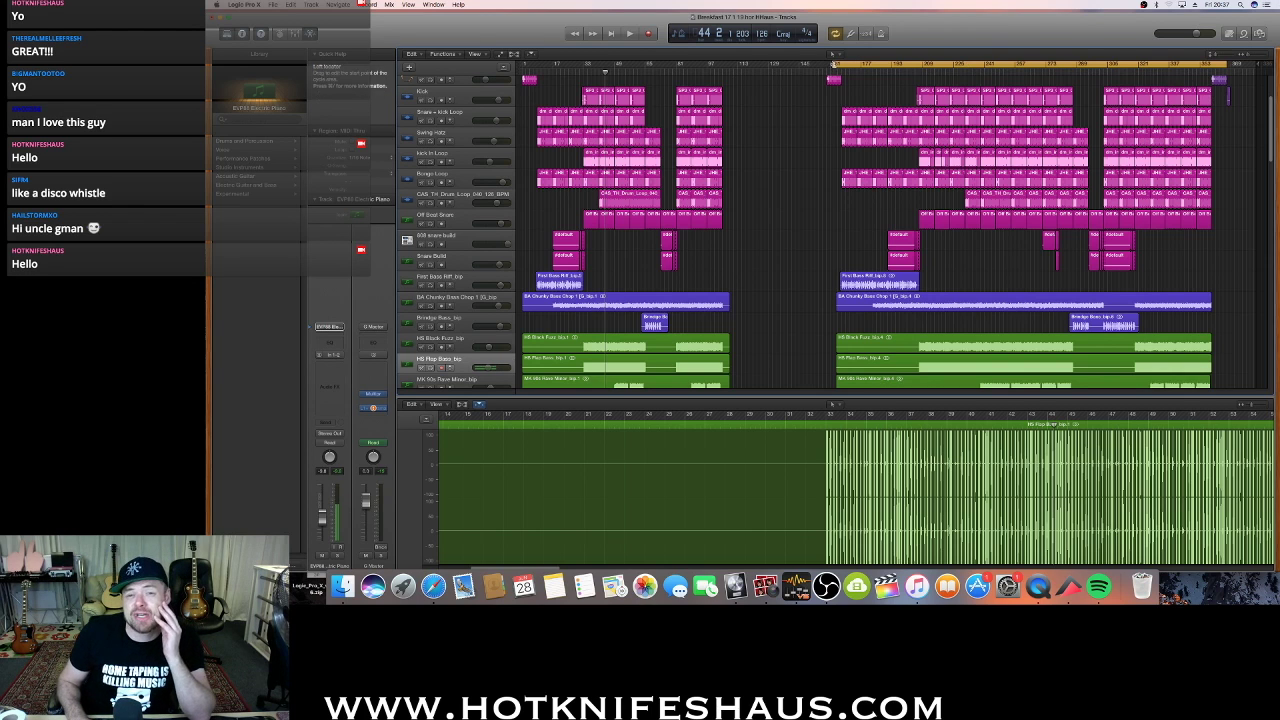
{"action": "scroll", "coordinate": [831, 119], "scroll_direction": "up", "scroll_amount": 3}
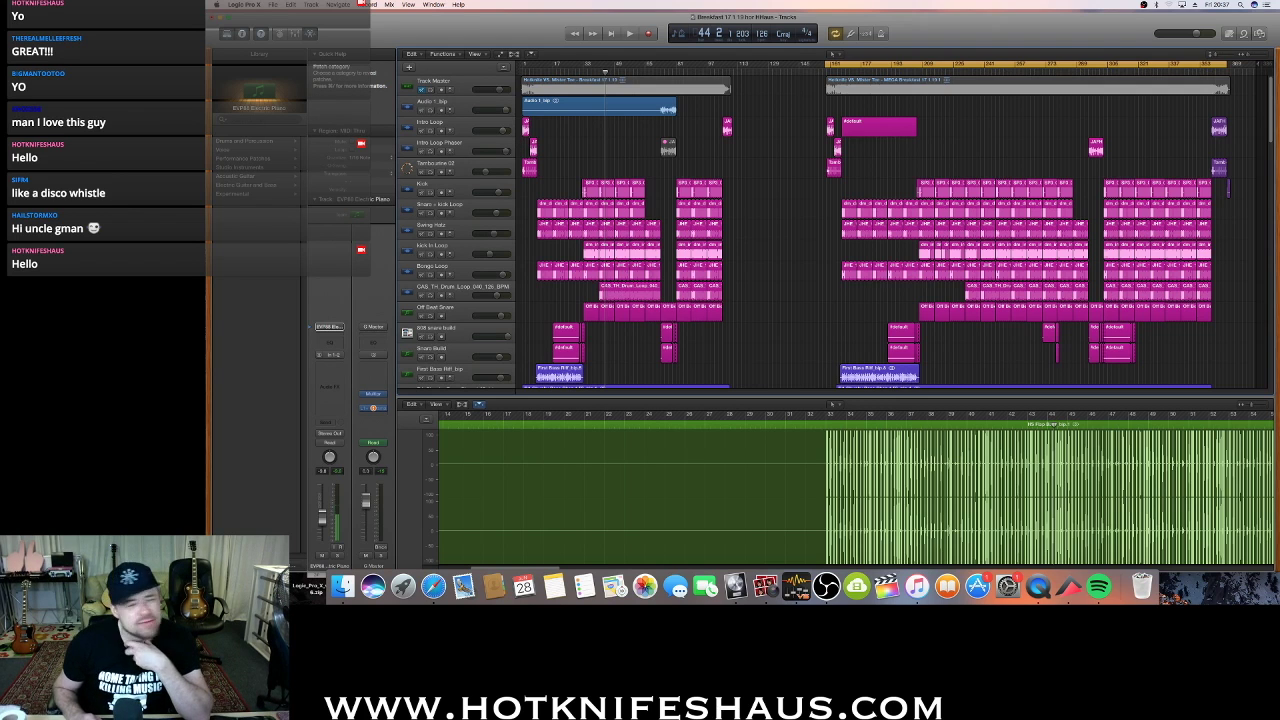
Move the cycle range's start to bar 159, where the second arrangement's intro loop begins, and select the Track Master region there
{"action": "left_click", "coordinate": [825, 72]}
{"action": "left_click_drag", "start_coordinate": [1247, 55], "coordinate": [1254, 55]}
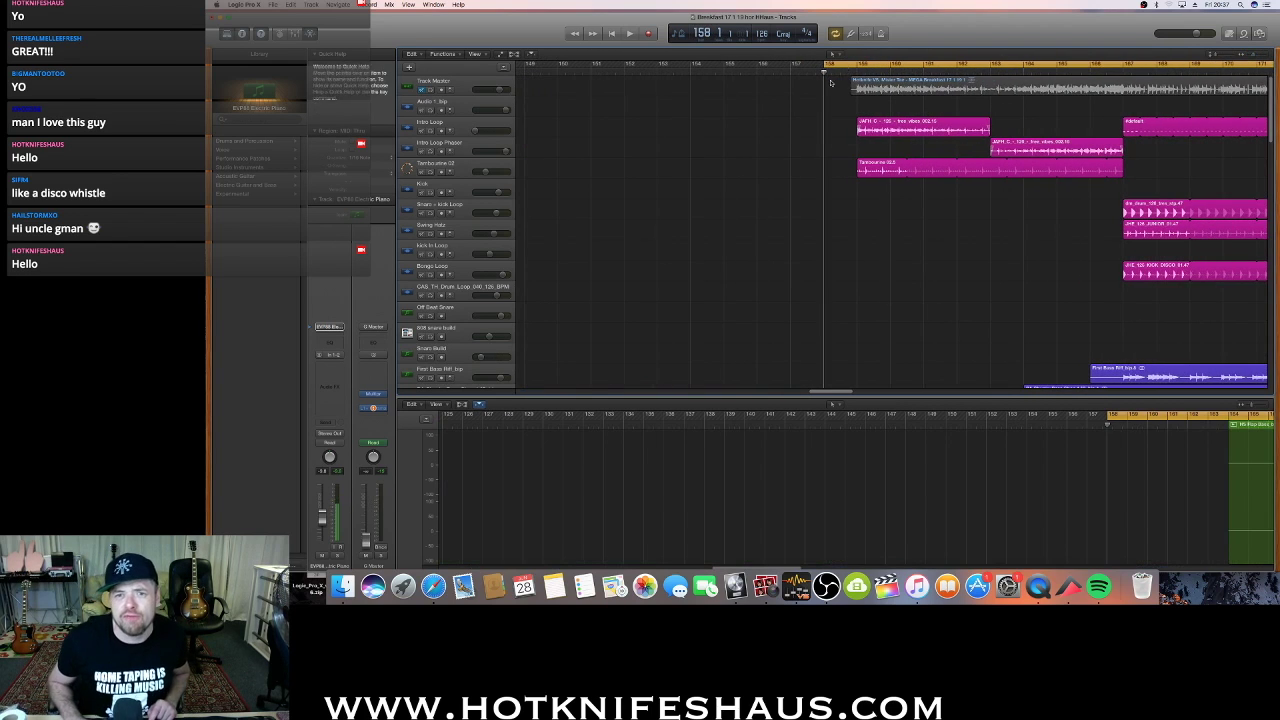
{"action": "scroll", "coordinate": [870, 100], "scroll_direction": "down", "scroll_amount": 5}
{"action": "scroll", "coordinate": [870, 80], "scroll_direction": "up", "scroll_amount": 5}
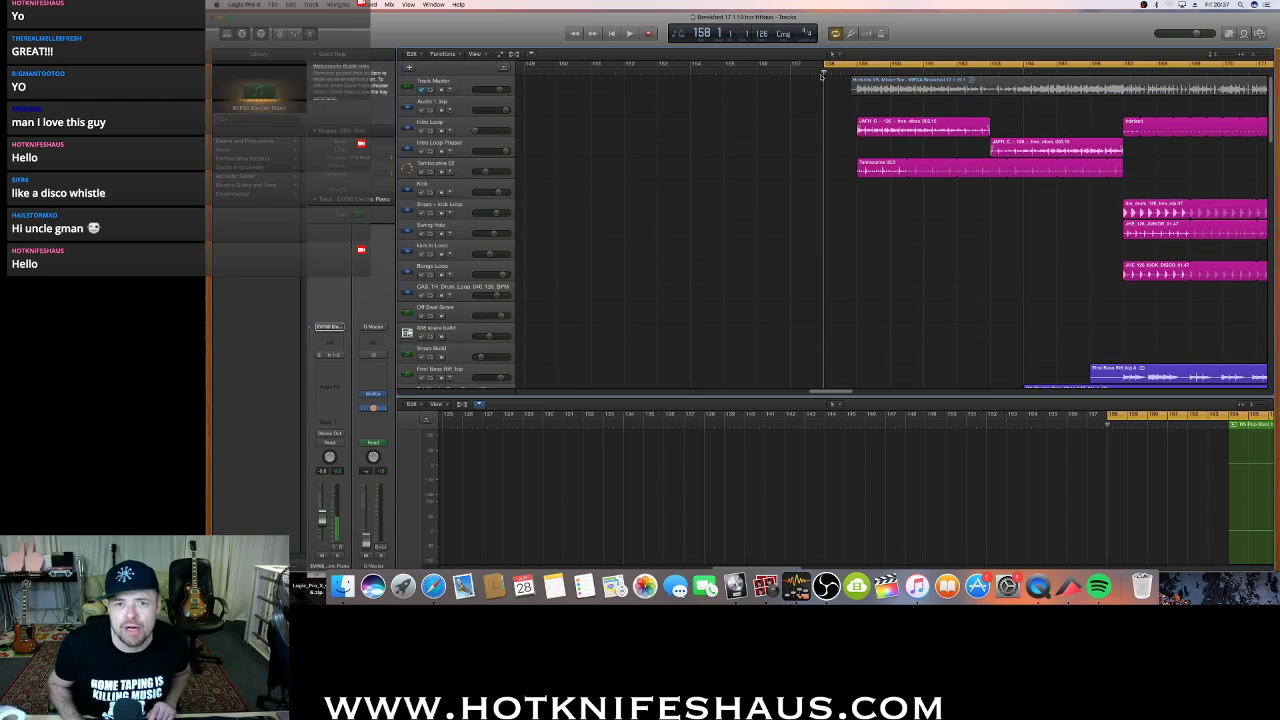
{"action": "left_click_drag", "start_coordinate": [826, 64], "coordinate": [849, 118]}
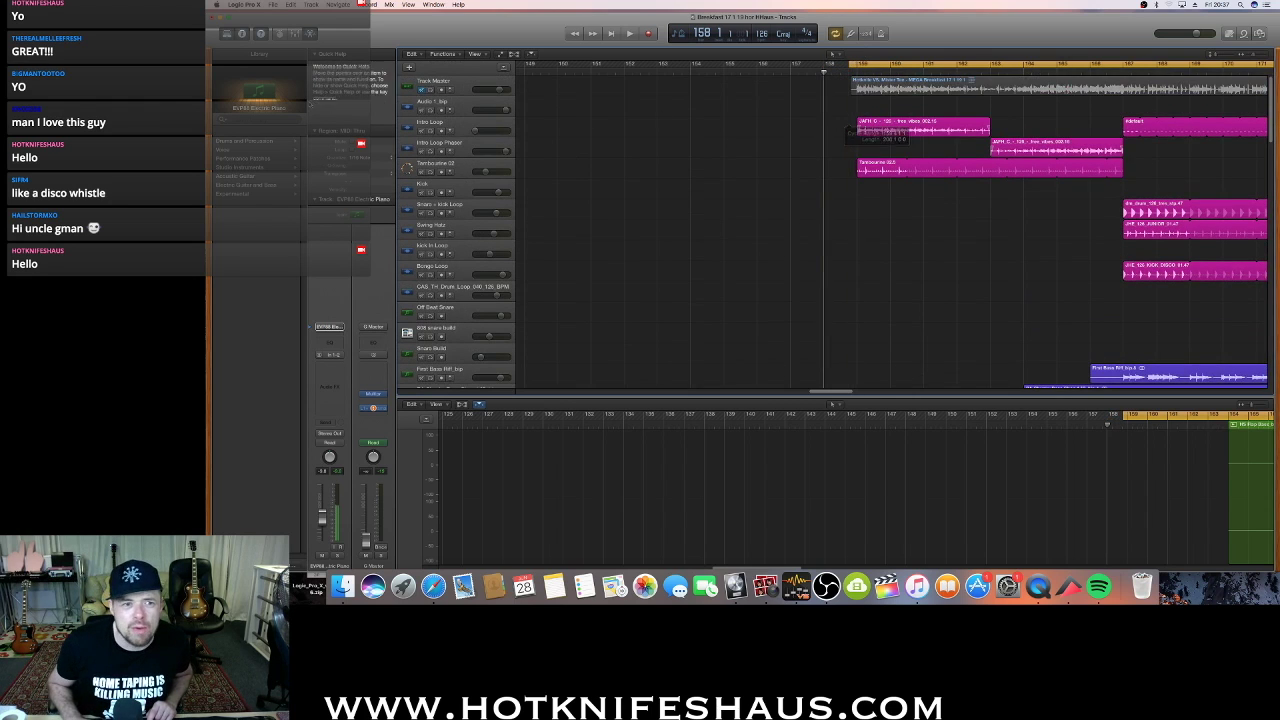
{"action": "left_click", "coordinate": [866, 89]}
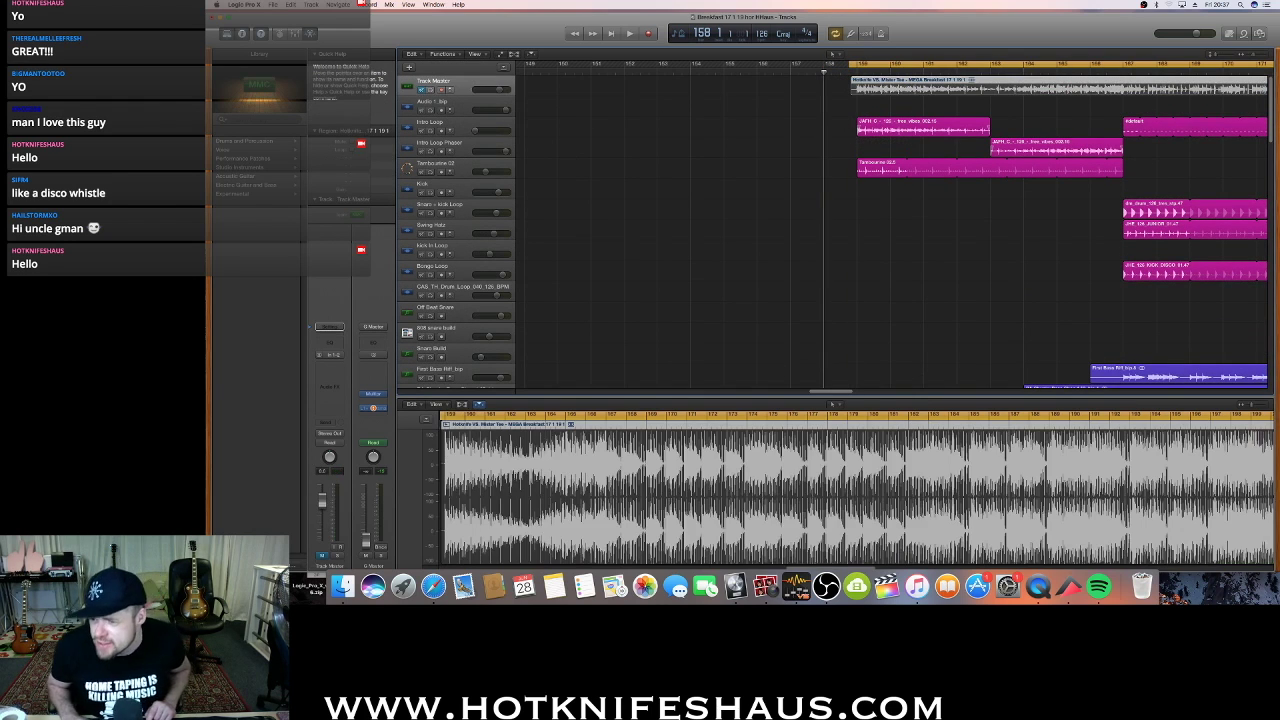
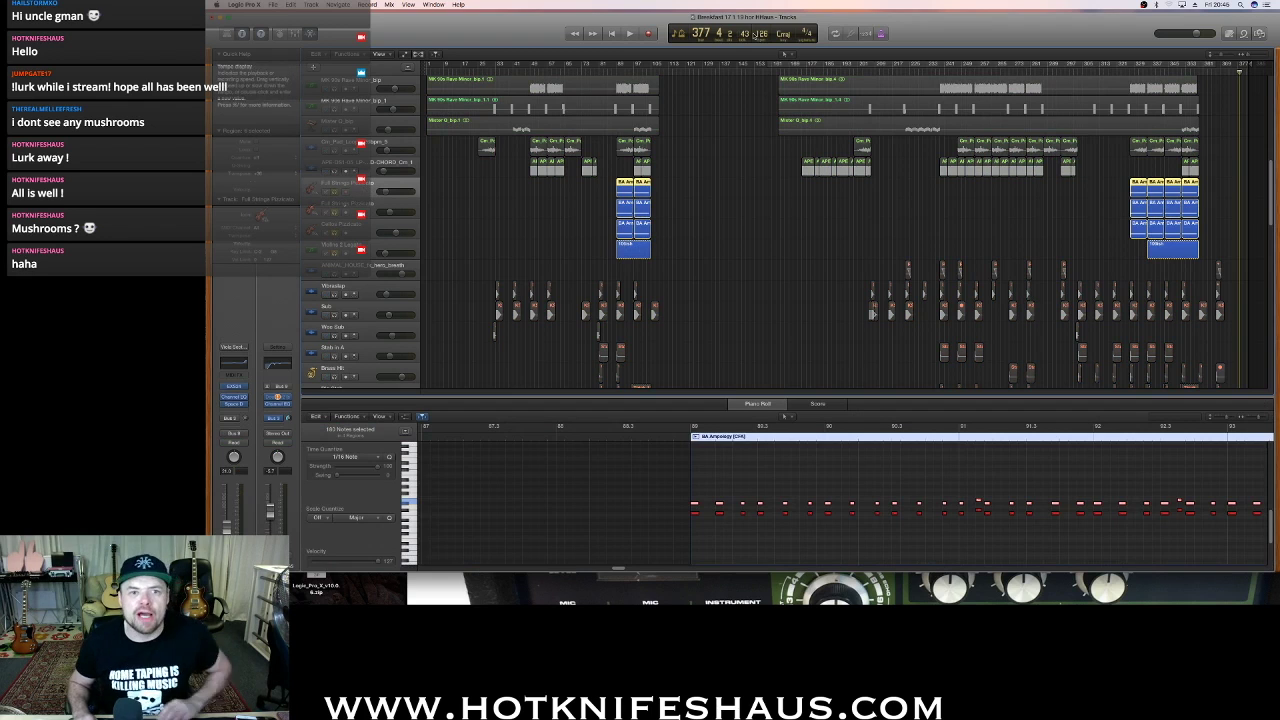
Play the soloed string tracks from the start of their first regions at bar 89 and stop playback
{"action": "left_click", "coordinate": [616, 72]}
{"action": "key", "text": "space"}
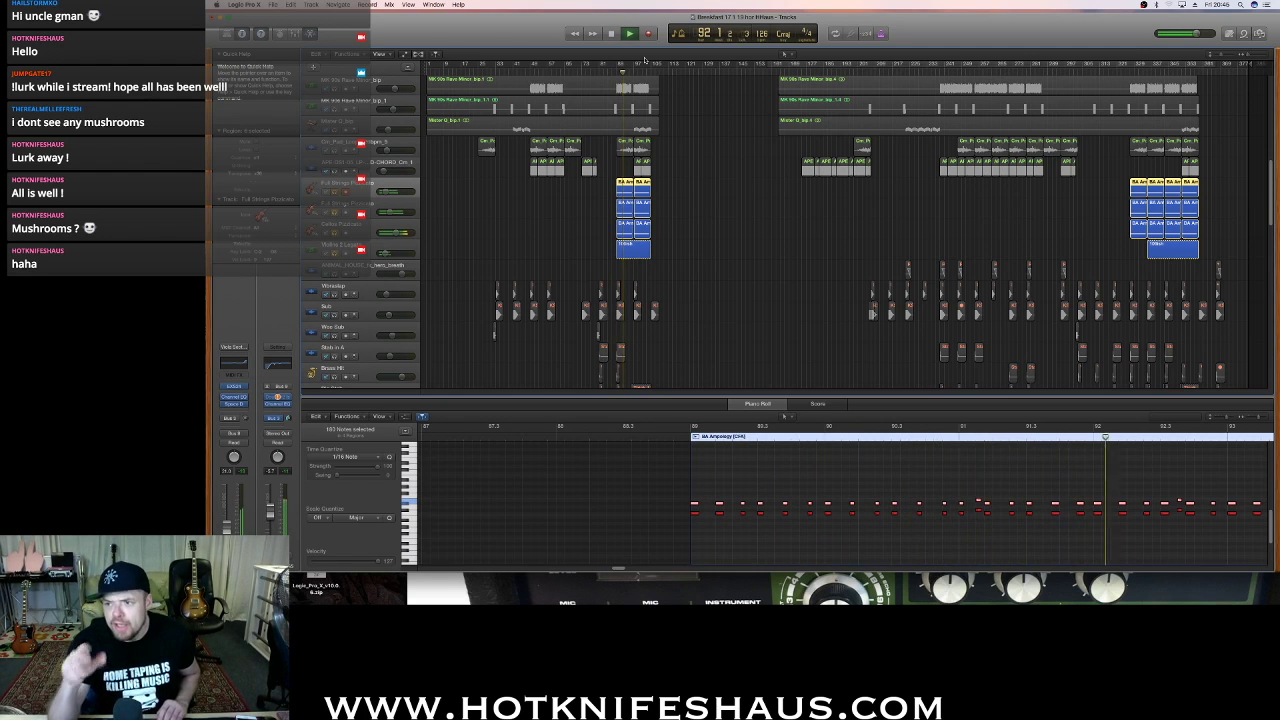
{"action": "key", "text": "space"}
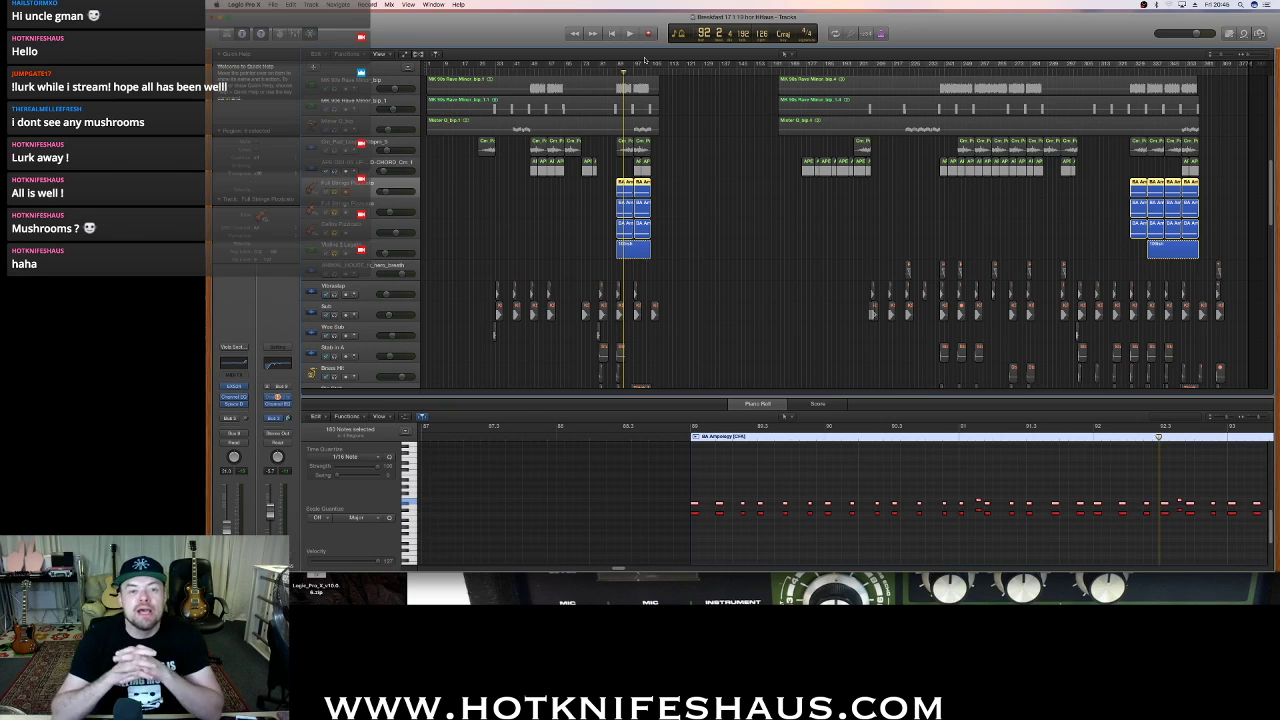
Audition BA Chunky Bass Chop 1 soloed together with the strings from bar 92, releasing its solo before stopping playback
{"action": "scroll", "coordinate": [308, 340], "scroll_direction": "up", "scroll_amount": 5}
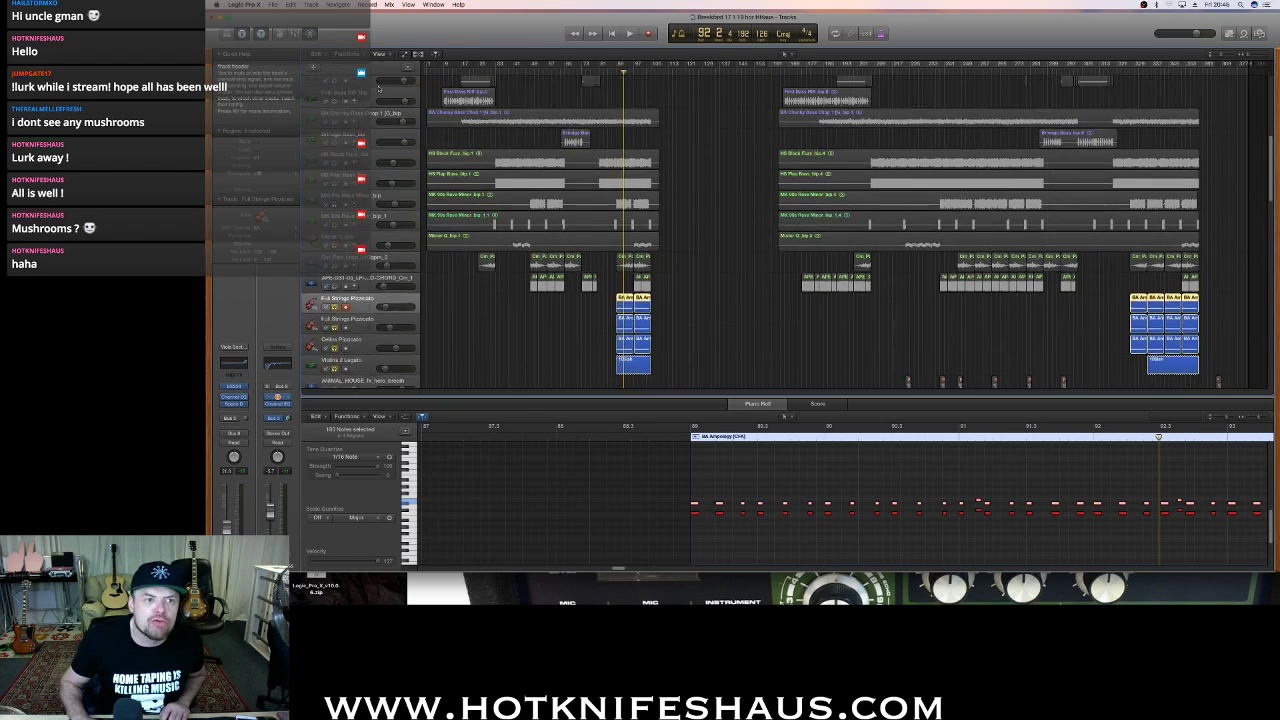
{"action": "scroll", "coordinate": [308, 340], "scroll_direction": "up", "scroll_amount": 1}
{"action": "scroll", "coordinate": [308, 340], "scroll_direction": "down", "scroll_amount": 3}
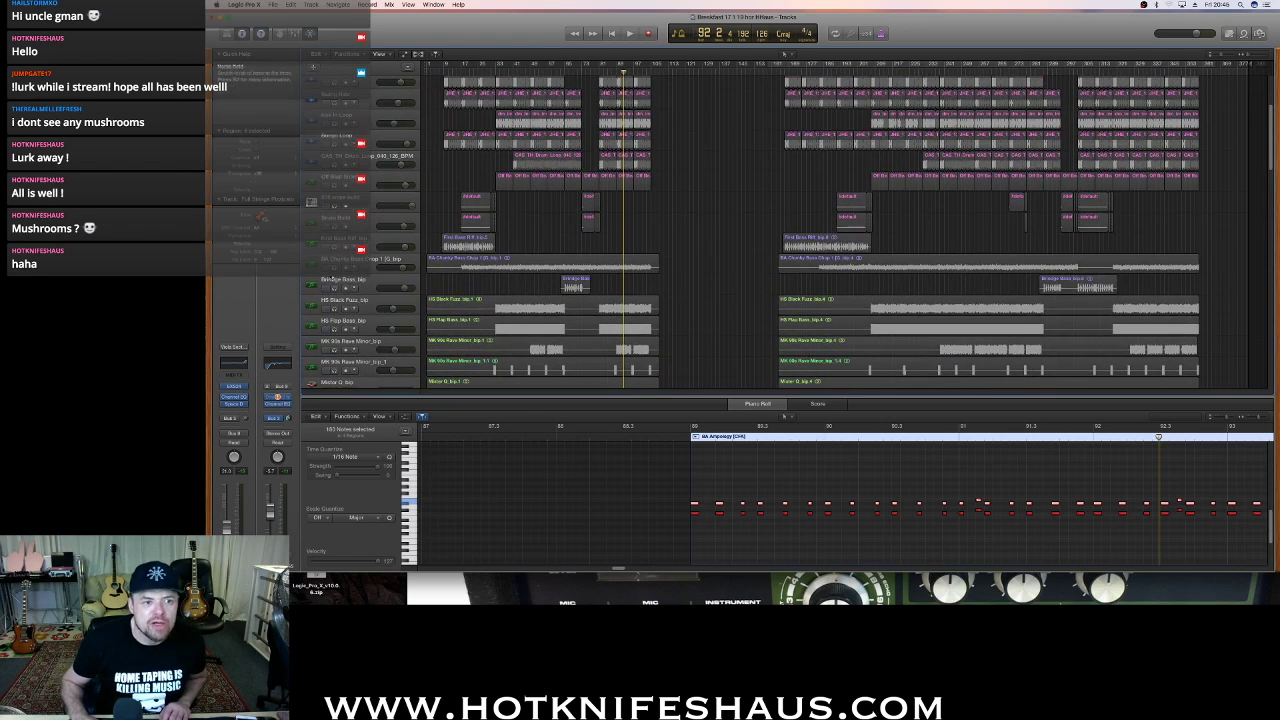
{"action": "left_click", "coordinate": [335, 268]}
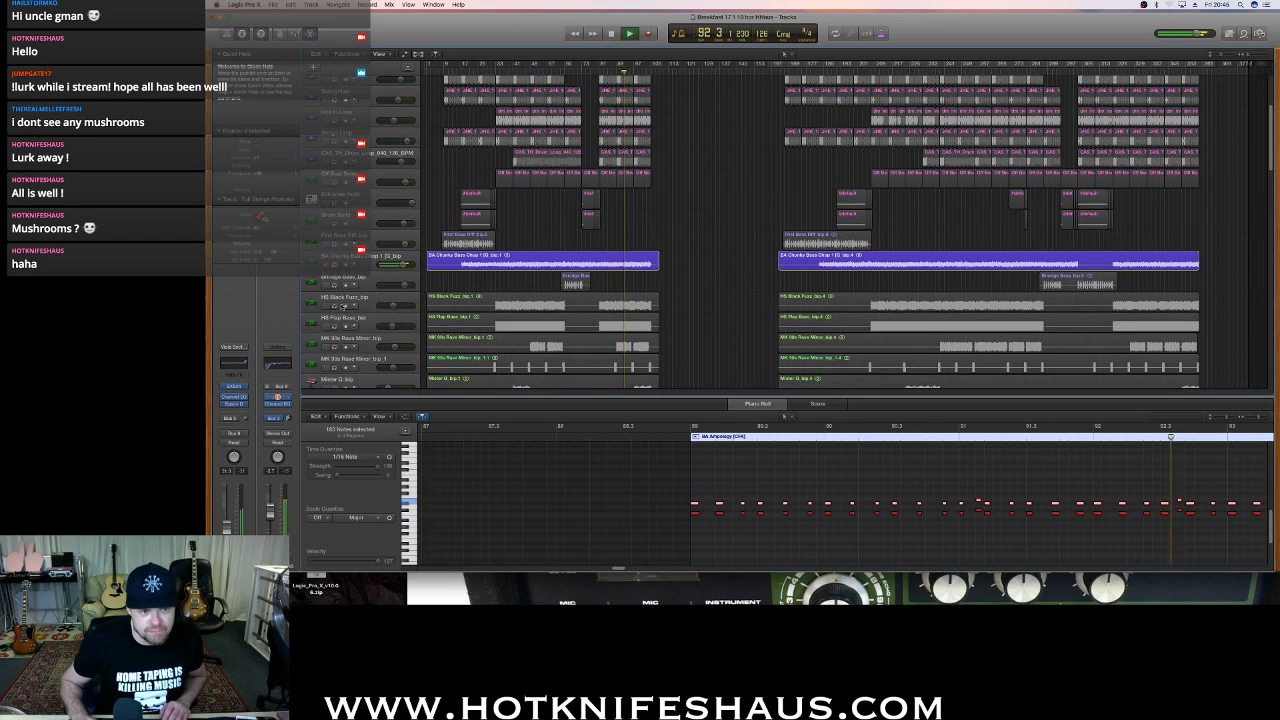
{"action": "key", "text": "space"}
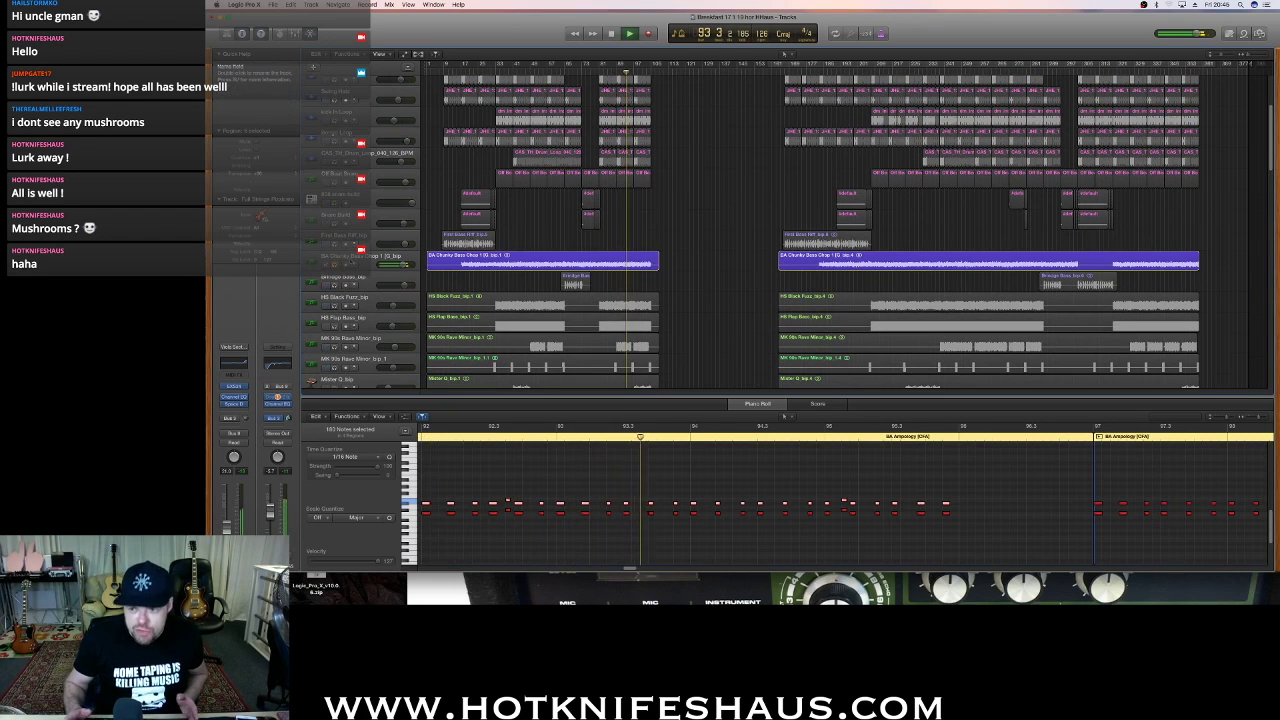
{"action": "scroll", "coordinate": [372, 279], "scroll_direction": "down", "scroll_amount": 1}
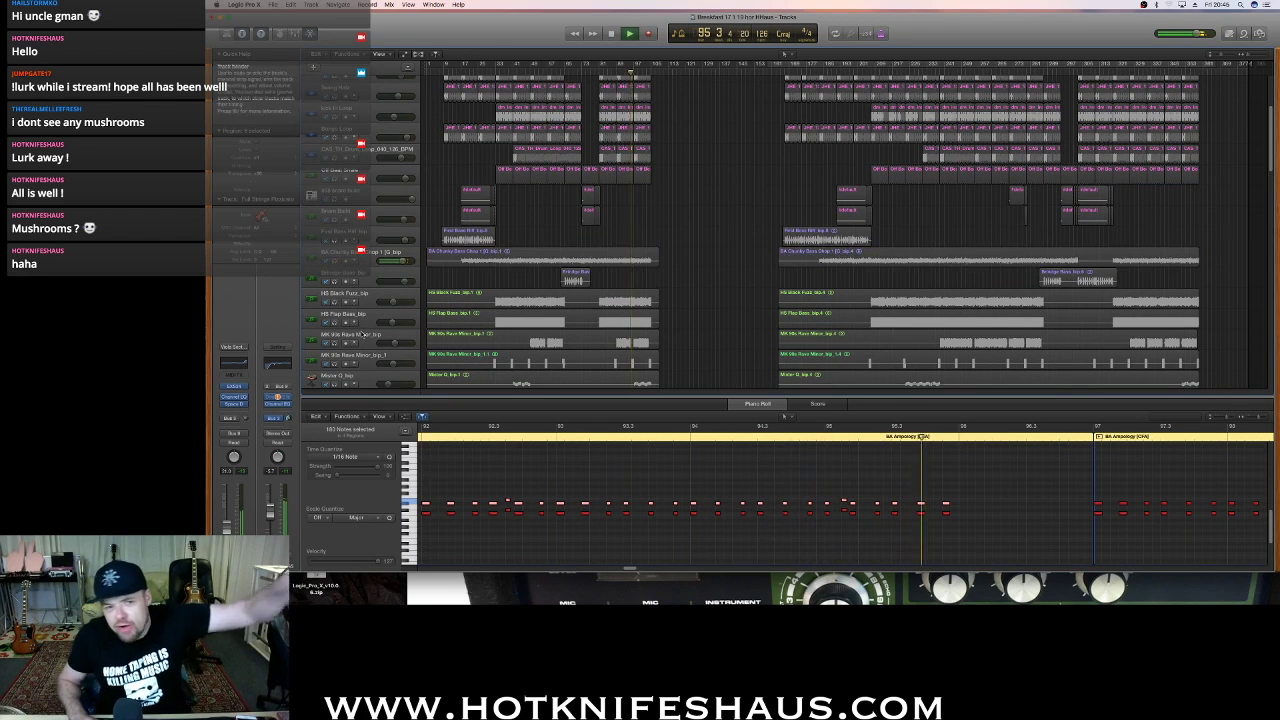
{"action": "scroll", "coordinate": [345, 250], "scroll_direction": "down", "scroll_amount": 10}
{"action": "key", "text": "space"}
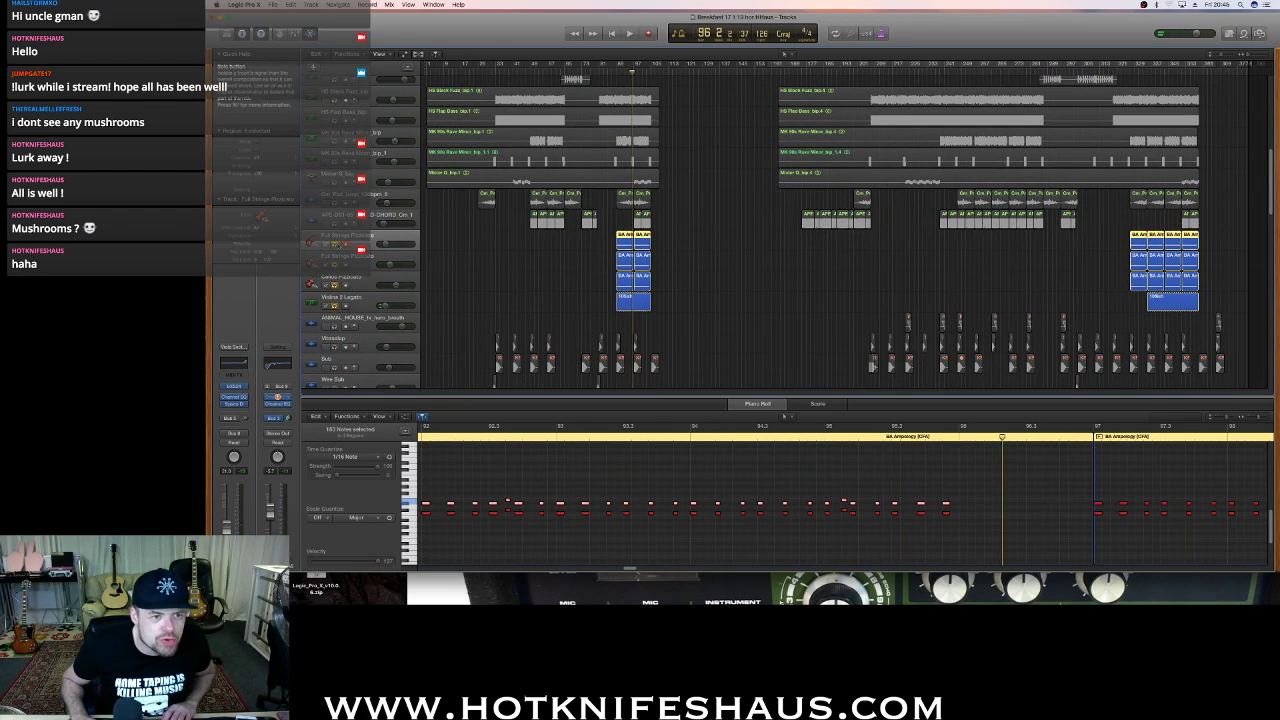
Release the solos on both Full Strings Pizzicato tracks and play from just before bar 89 with the smart controls shown
{"action": "left_click", "coordinate": [335, 244]}
{"action": "left_click", "coordinate": [335, 264]}
{"action": "left_click", "coordinate": [612, 72]}
{"action": "key", "text": "space"}
{"action": "key", "text": "b"}
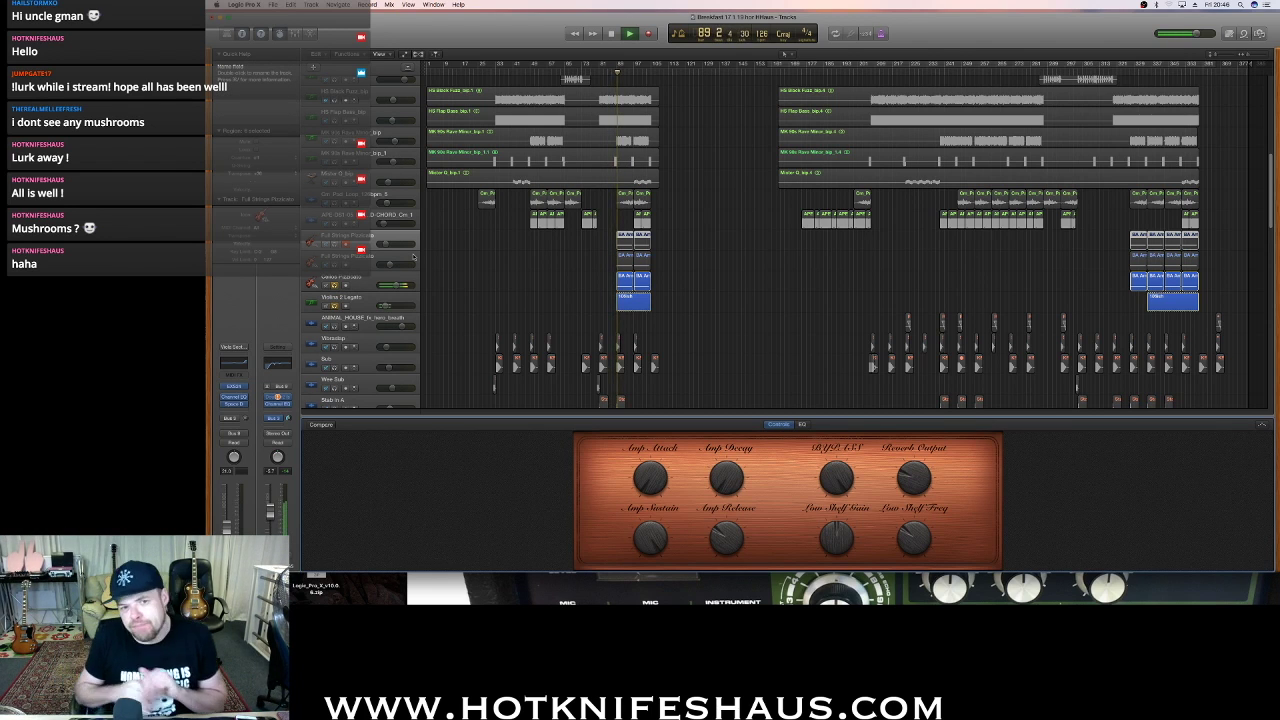
Release the Cellos Pizzicato solo, compare Violins 2 Legato alone with the full mix, and look through the other tracks
{"action": "left_click", "coordinate": [334, 286]}
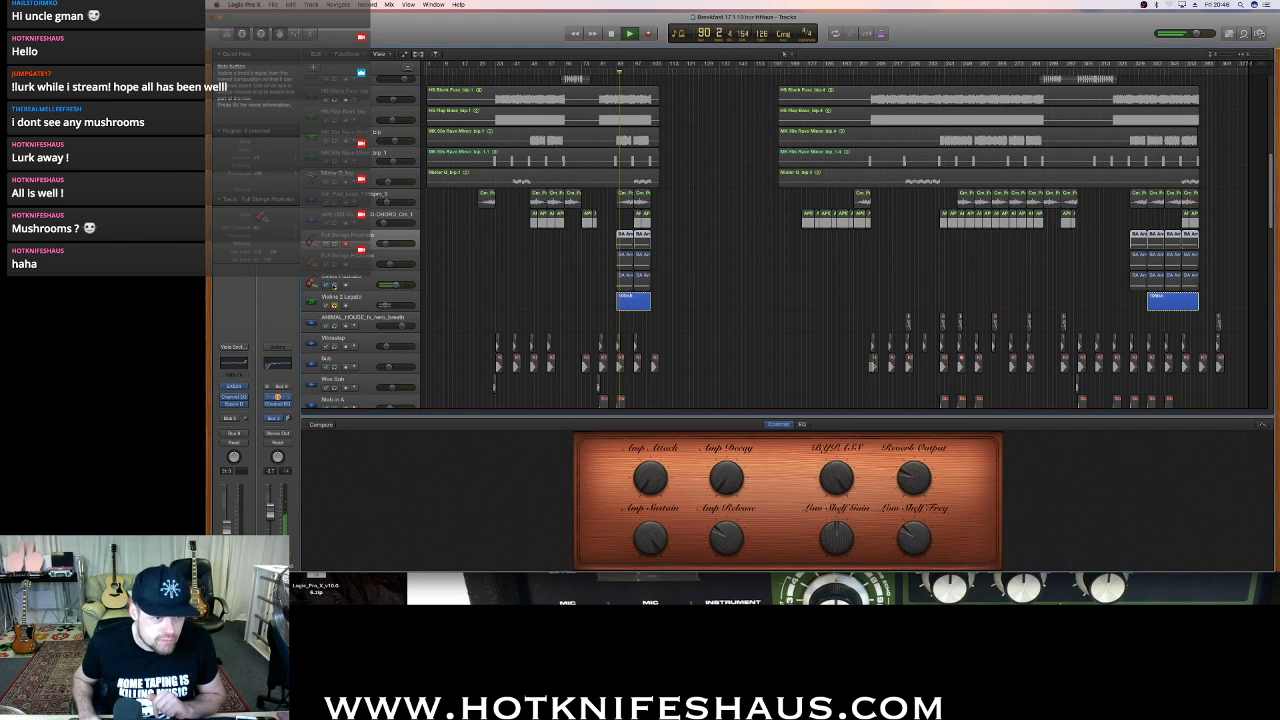
{"action": "left_click", "coordinate": [335, 304]}
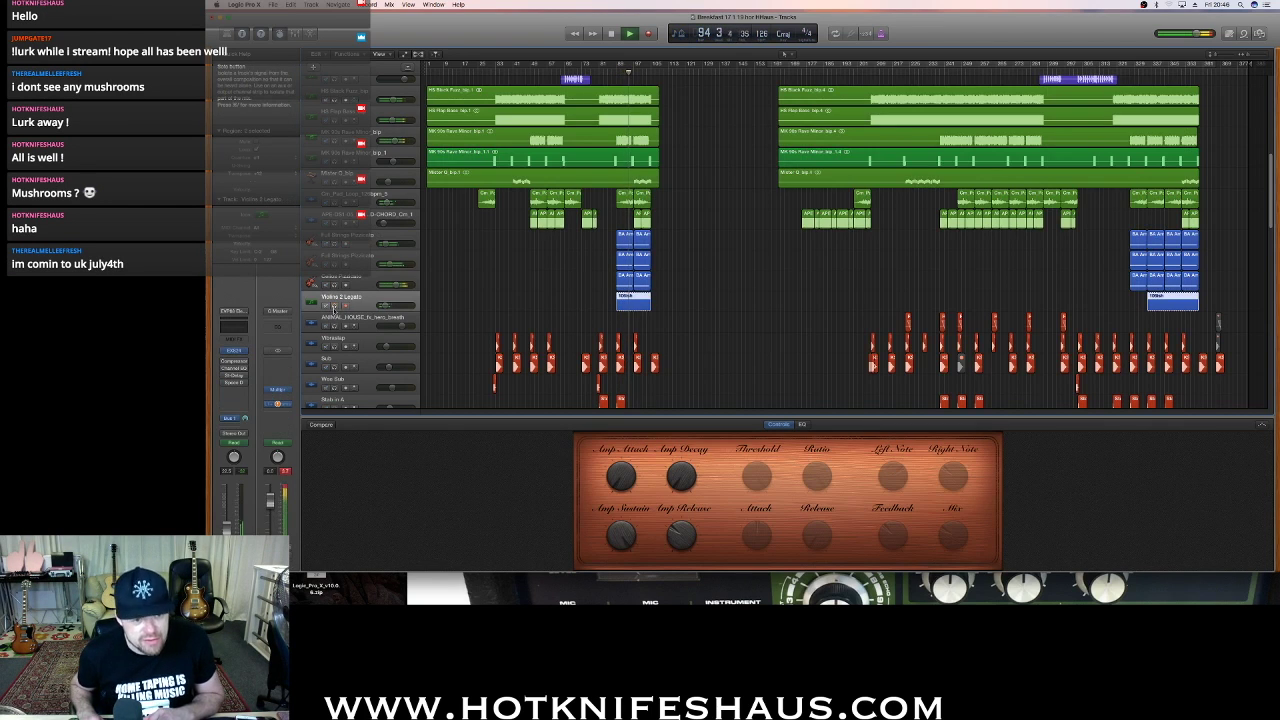
{"action": "scroll", "coordinate": [335, 304], "scroll_direction": "up", "scroll_amount": 10}
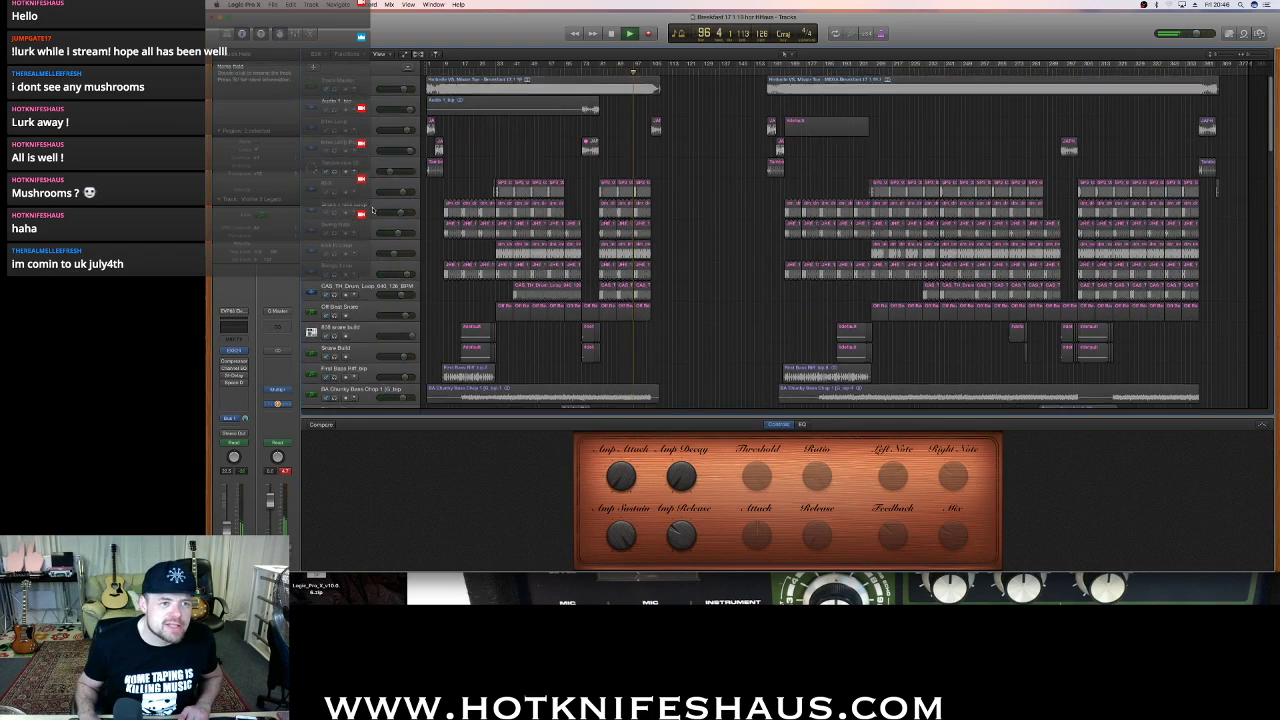
{"action": "scroll", "coordinate": [373, 207], "scroll_direction": "down", "scroll_amount": 10}
{"action": "scroll", "coordinate": [373, 207], "scroll_direction": "down", "scroll_amount": 5}
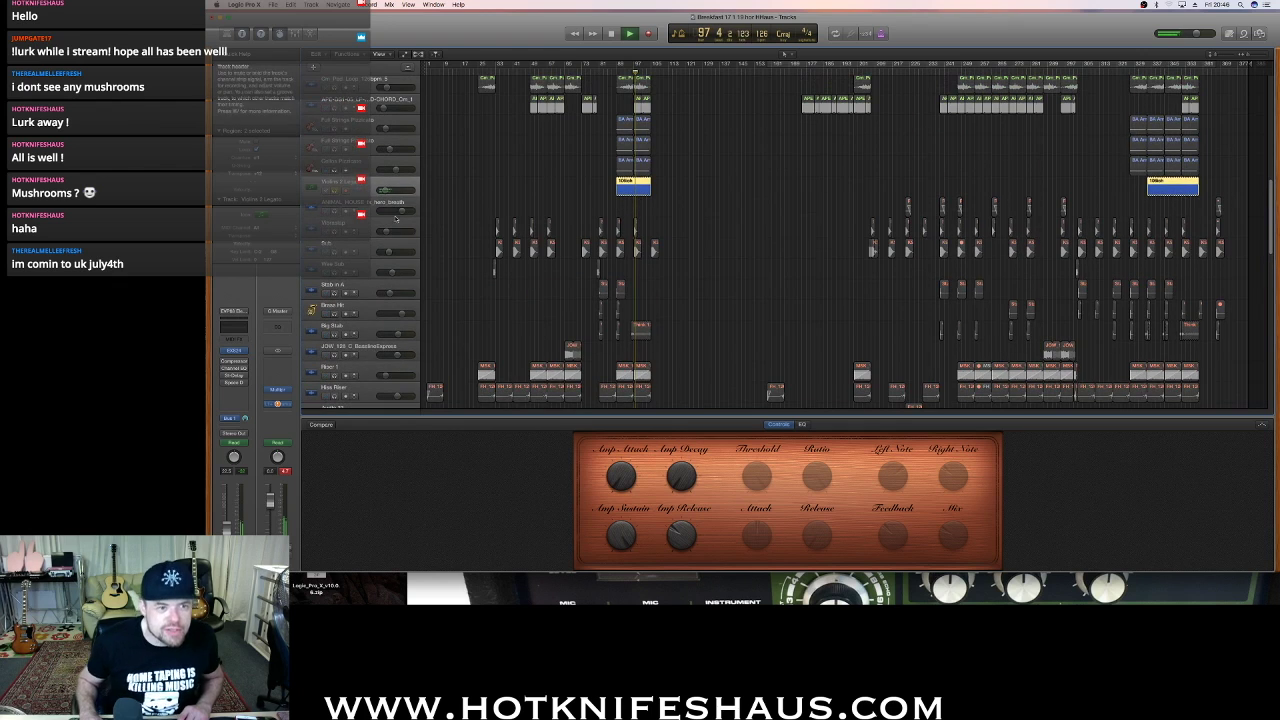
Turn off the violins track's solo, solo the master track instead and play the song from bar 31
{"action": "left_click", "coordinate": [335, 190]}
{"action": "key", "text": "space"}
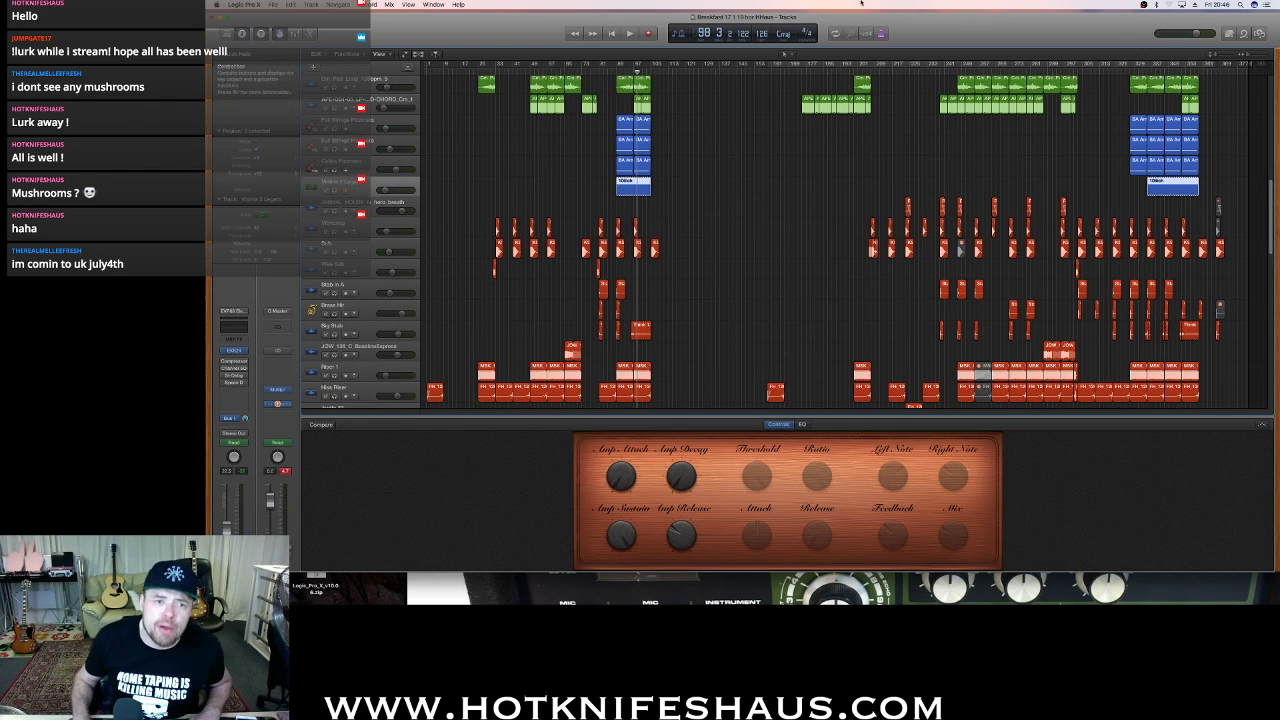
{"action": "scroll", "coordinate": [490, 130], "scroll_direction": "up", "scroll_amount": 15}
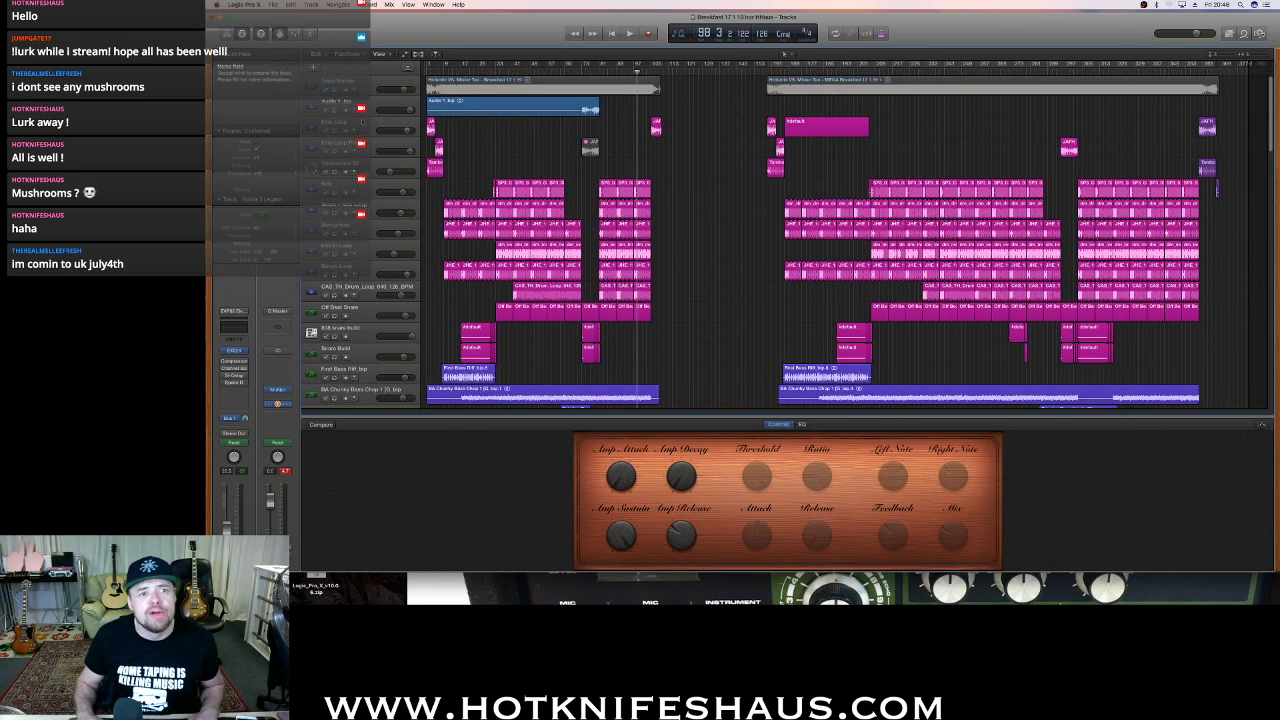
{"action": "left_click", "coordinate": [335, 90]}
{"action": "left_click", "coordinate": [491, 73]}
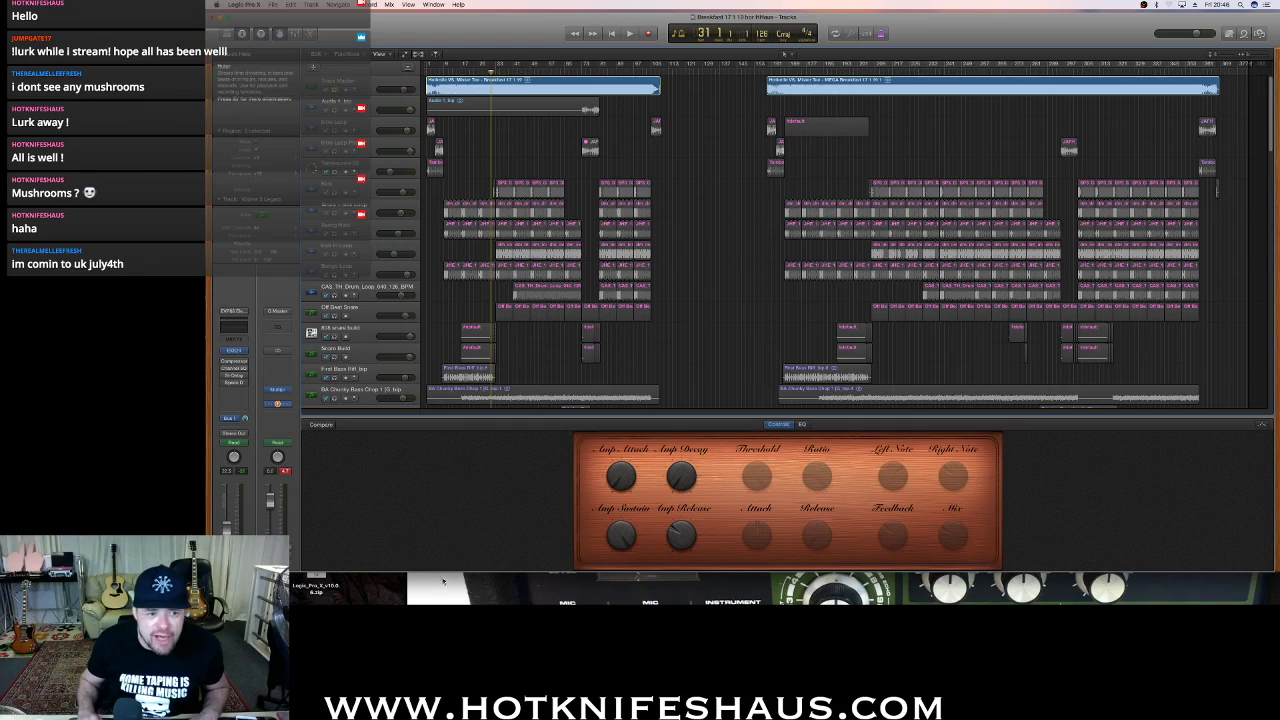
{"action": "key", "text": "space"}
Move the project window out of the way and show the Roland Space Echo RE-201 picture in full screen
{"action": "left_click_drag", "start_coordinate": [467, 41], "coordinate": [621, 400]}
{"action": "left_click", "coordinate": [624, 263]}
{"action": "left_click_drag", "start_coordinate": [641, 245], "coordinate": [548, 3]}
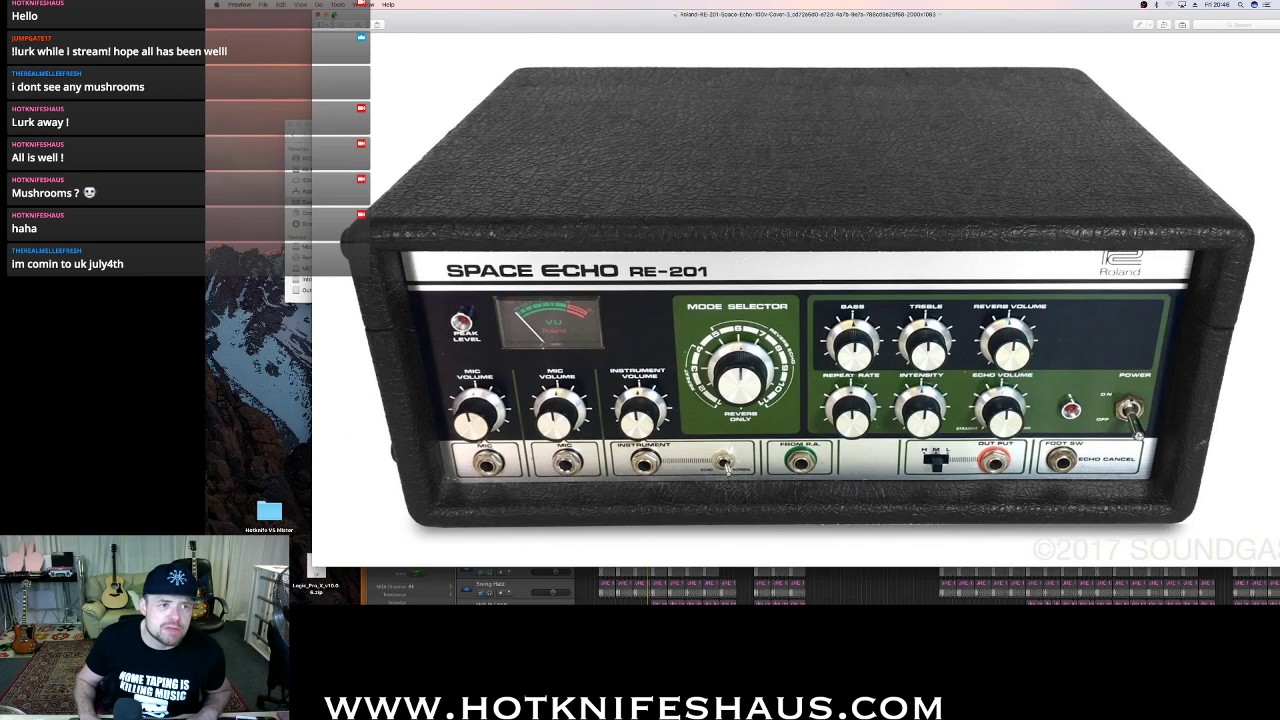
{"action": "left_click", "coordinate": [335, 15]}
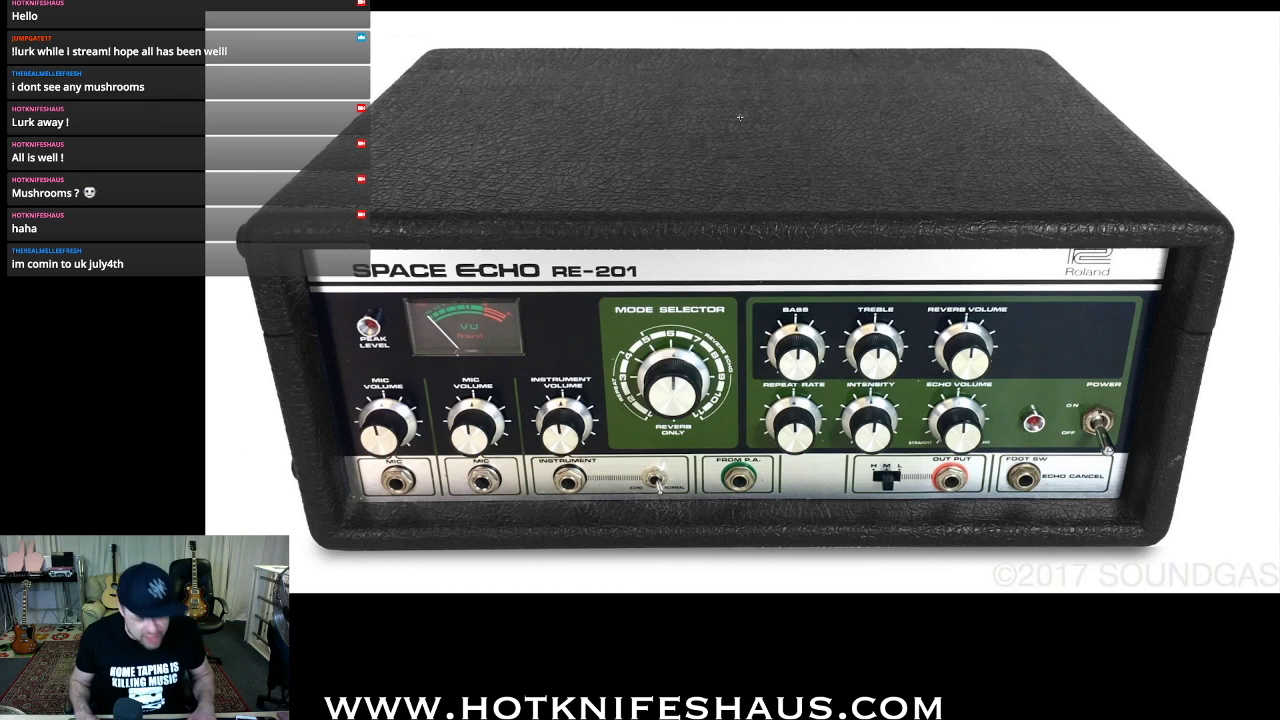
Return to the desktop from the full-screen picture and move the Logic Pro project window back over the desktop
{"action": "key", "text": "ctrl+Up"}
{"action": "left_click", "coordinate": [877, 175]}
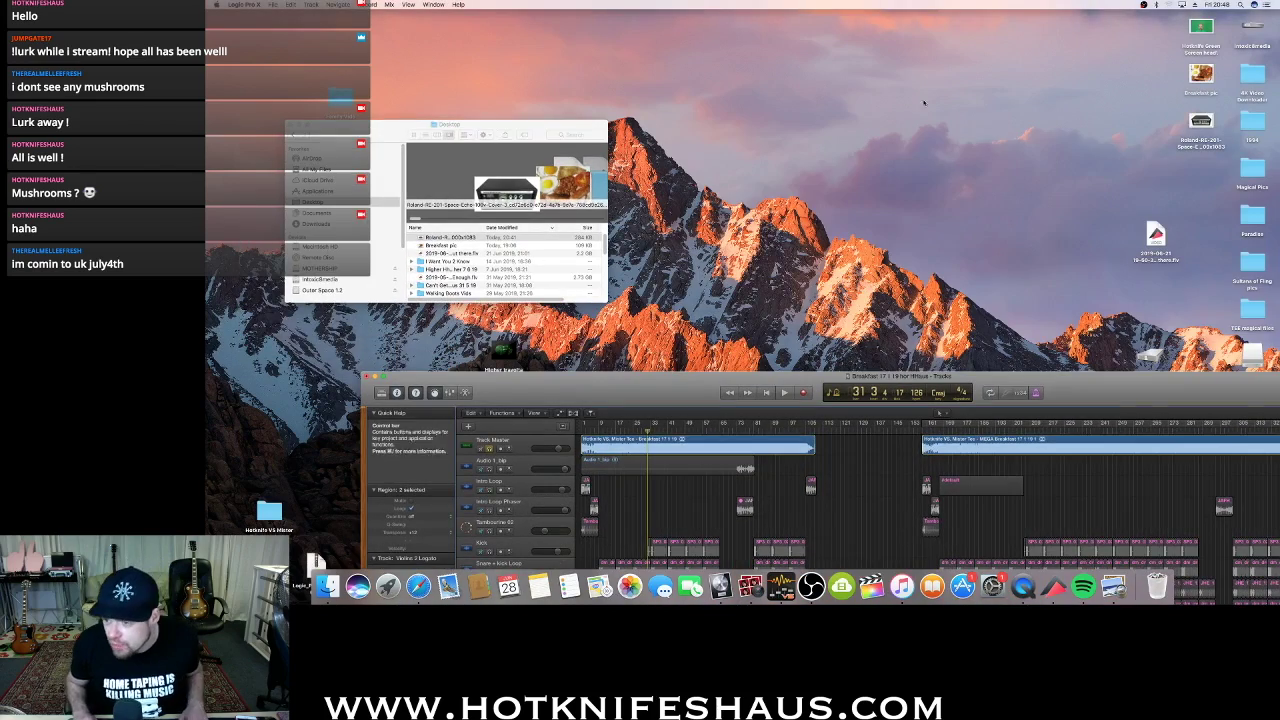
{"action": "left_click_drag", "start_coordinate": [640, 379], "coordinate": [471, 17]}
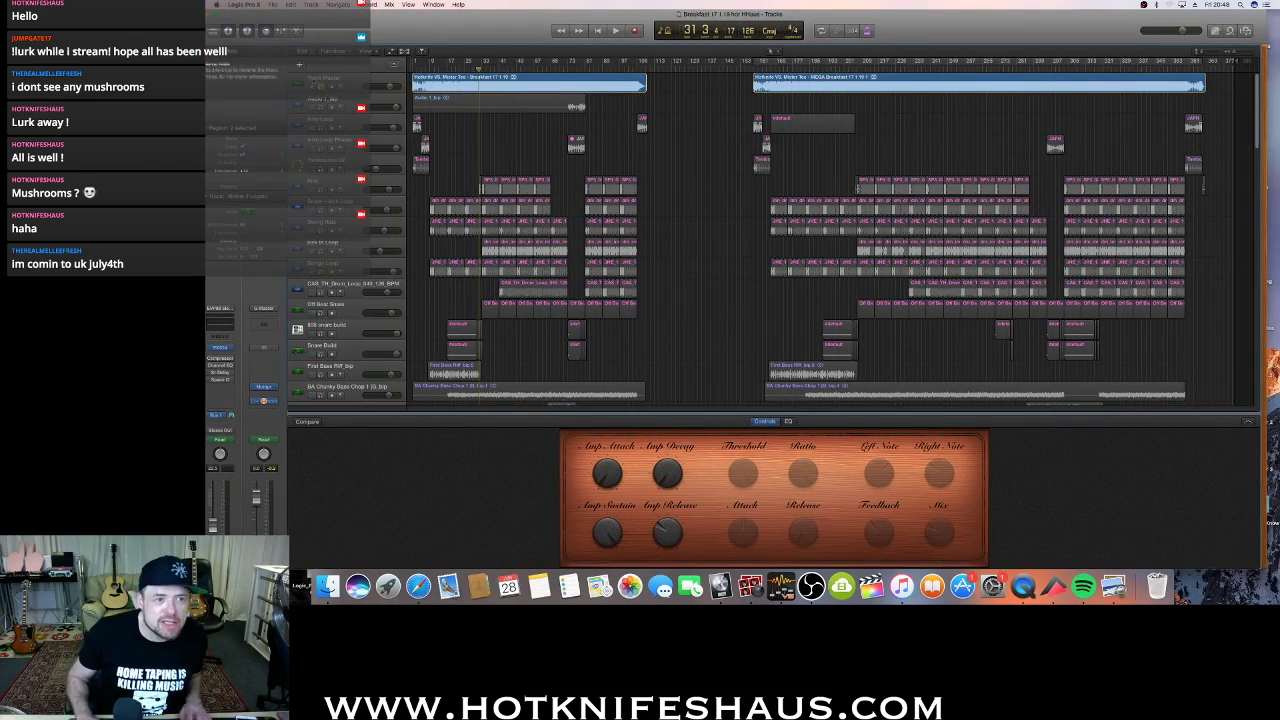
Audition the soloed master track from bar 33 and again from just before bar 32, stopping playback at the end
{"action": "left_click", "coordinate": [481, 69]}
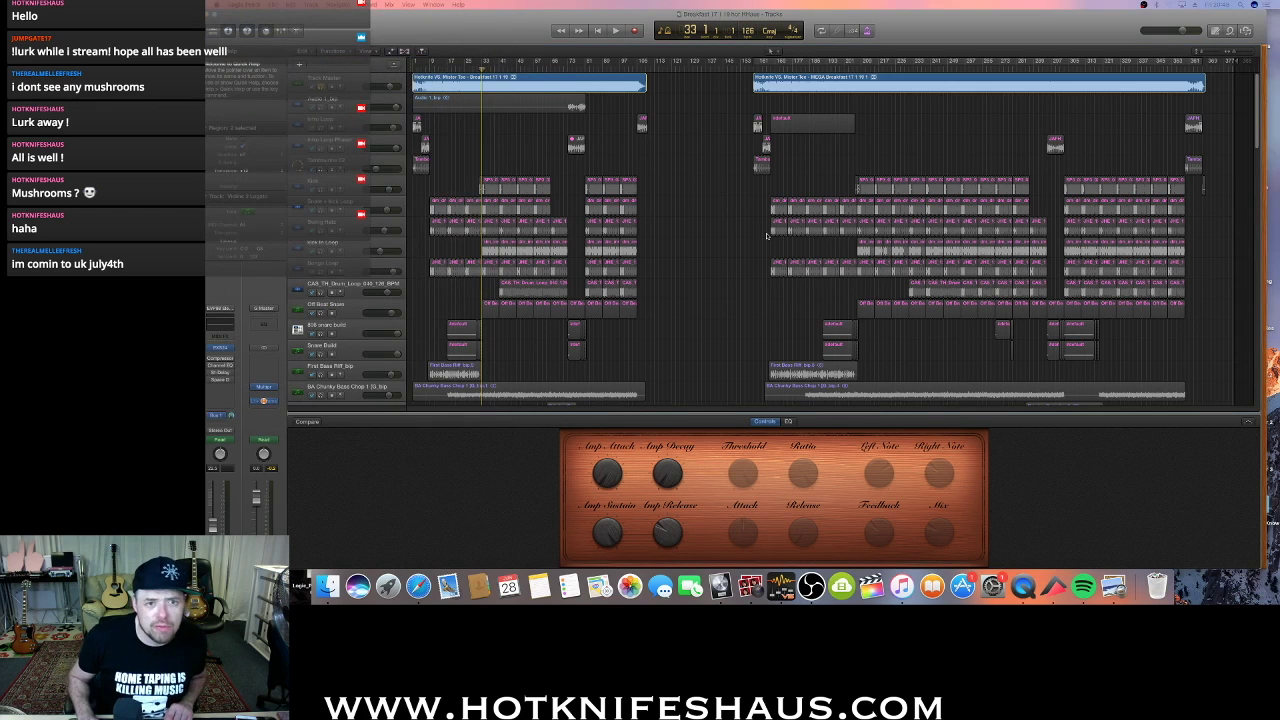
{"action": "key", "text": "space"}
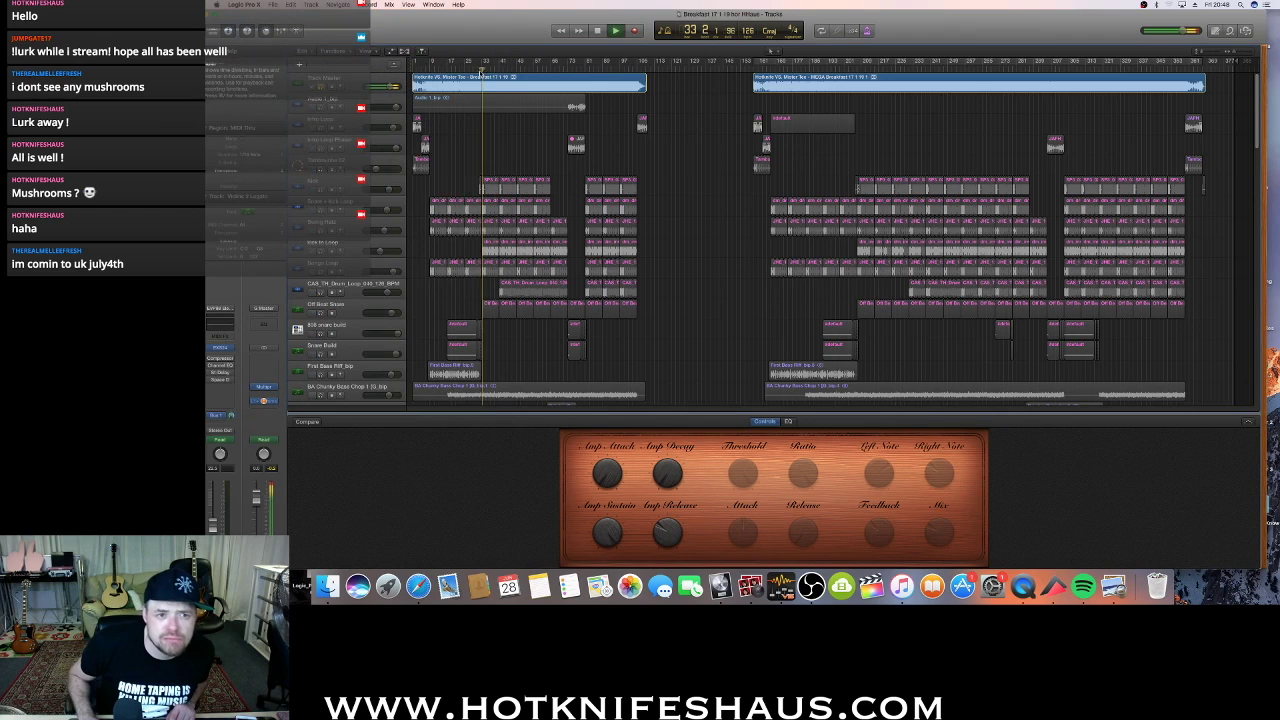
{"action": "double_click", "coordinate": [472, 70]}
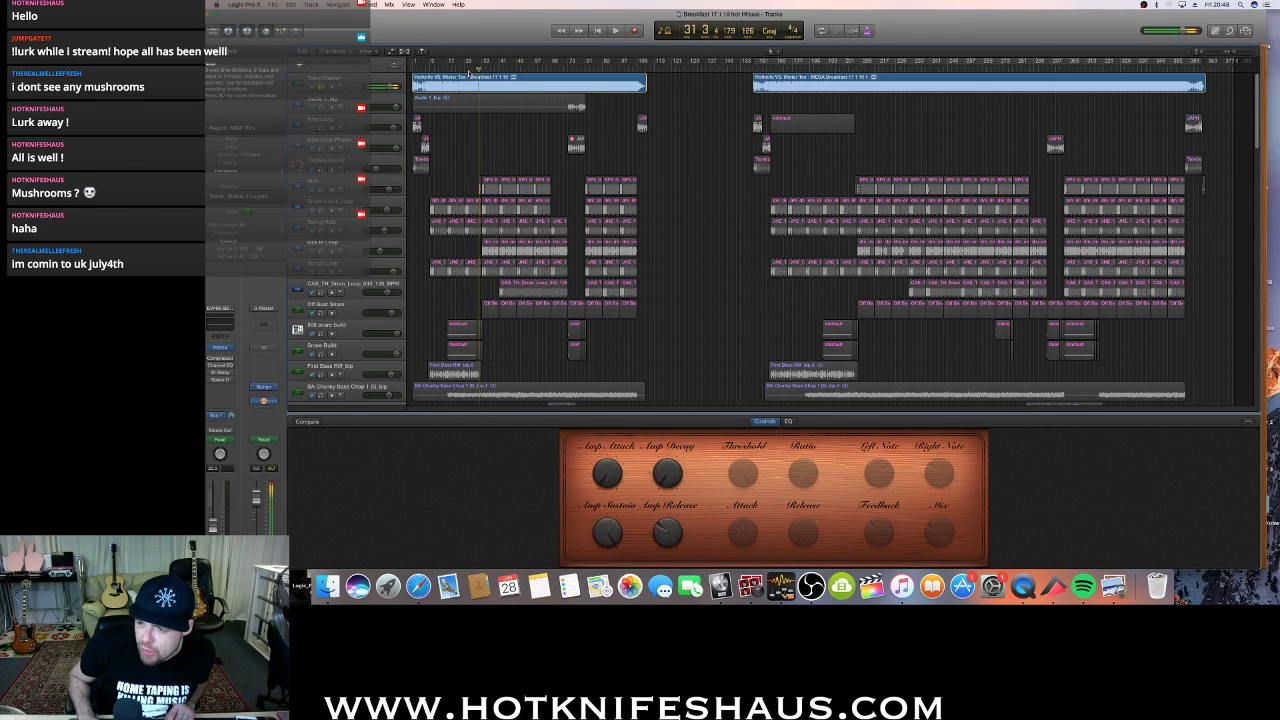
{"action": "key", "text": "space"}
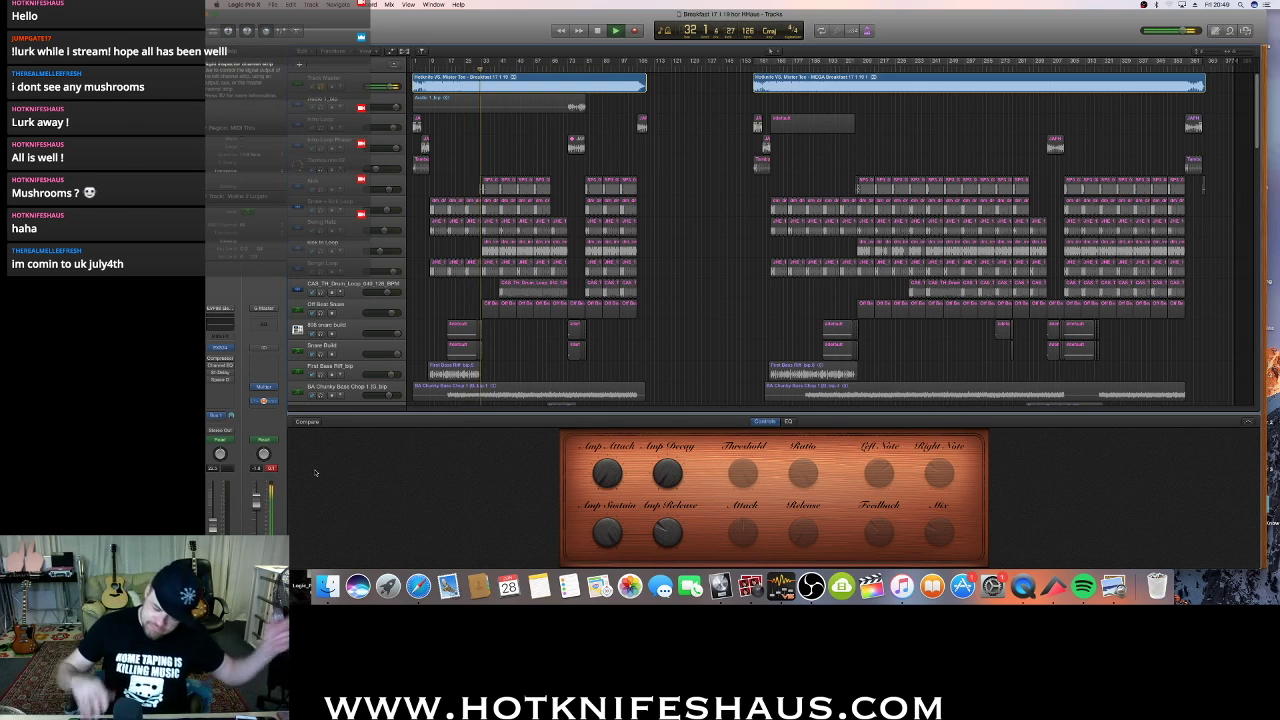
{"action": "key", "text": "space"}
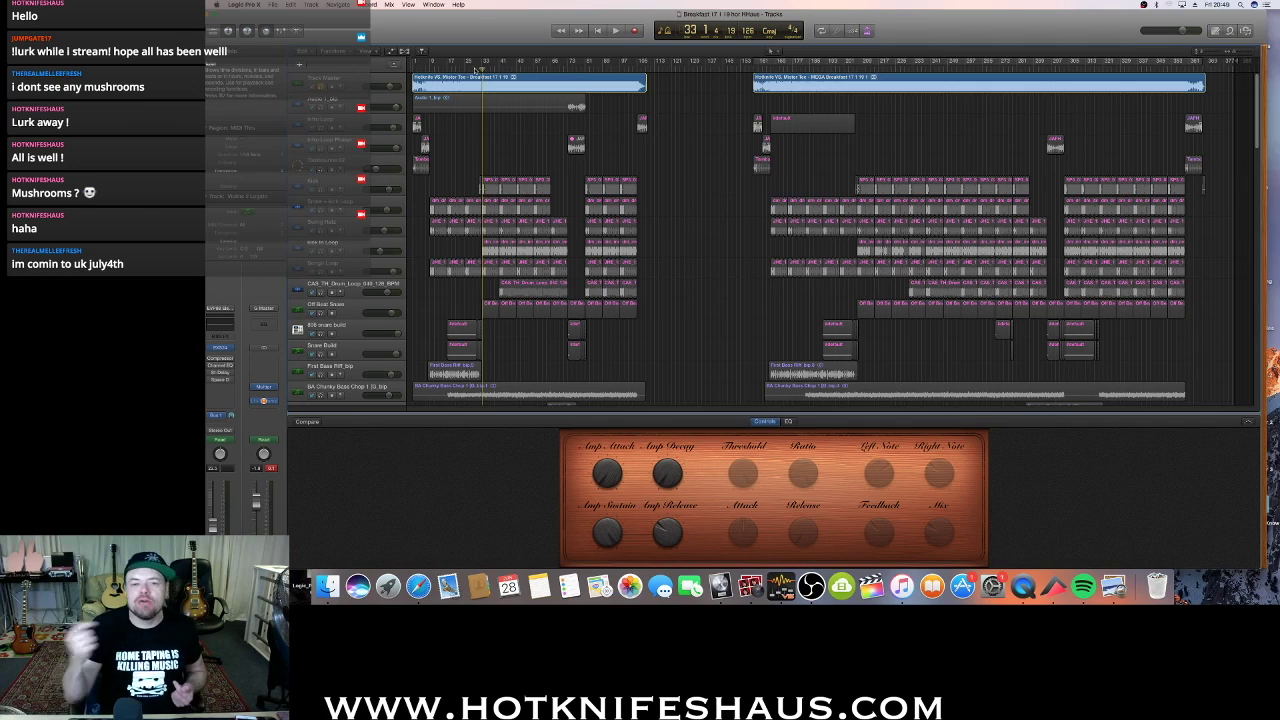
Switch to Finder and reopen the Roland Space Echo picture from the Desktop folder
{"action": "mouse_move", "coordinate": [487, 14]}
{"action": "left_mouse_down"}
{"action": "mouse_move", "coordinate": [822, 388]}
{"action": "mouse_move", "coordinate": [557, 4]}
{"action": "mouse_move", "coordinate": [505, 8]}
{"action": "left_mouse_up"}
{"action": "key", "text": "ctrl+Up"}
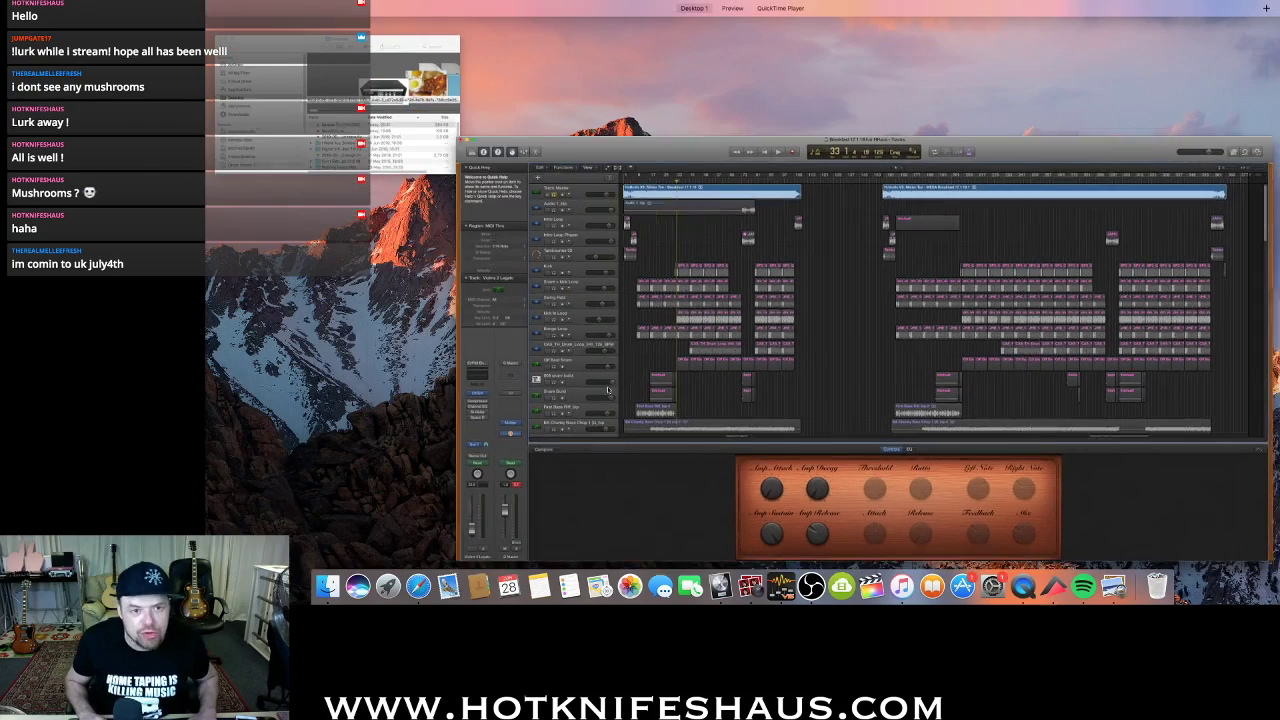
{"action": "left_click", "coordinate": [327, 587]}
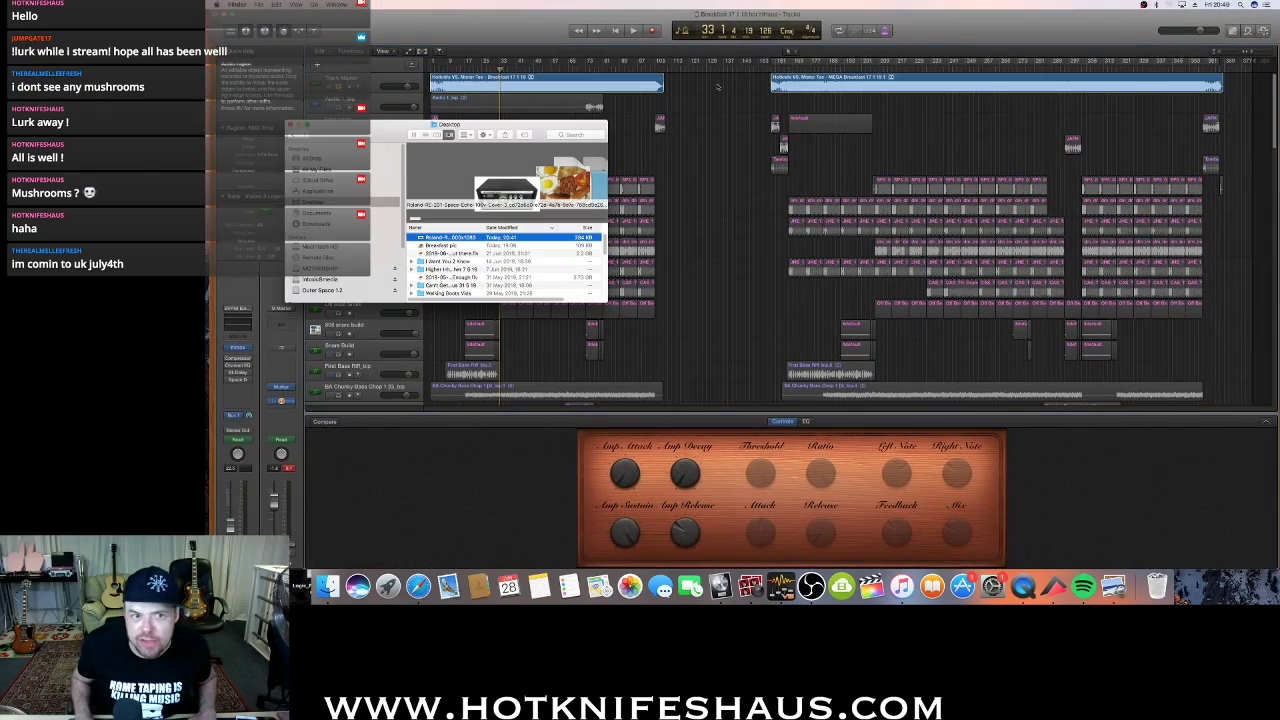
{"action": "double_click", "coordinate": [447, 239]}
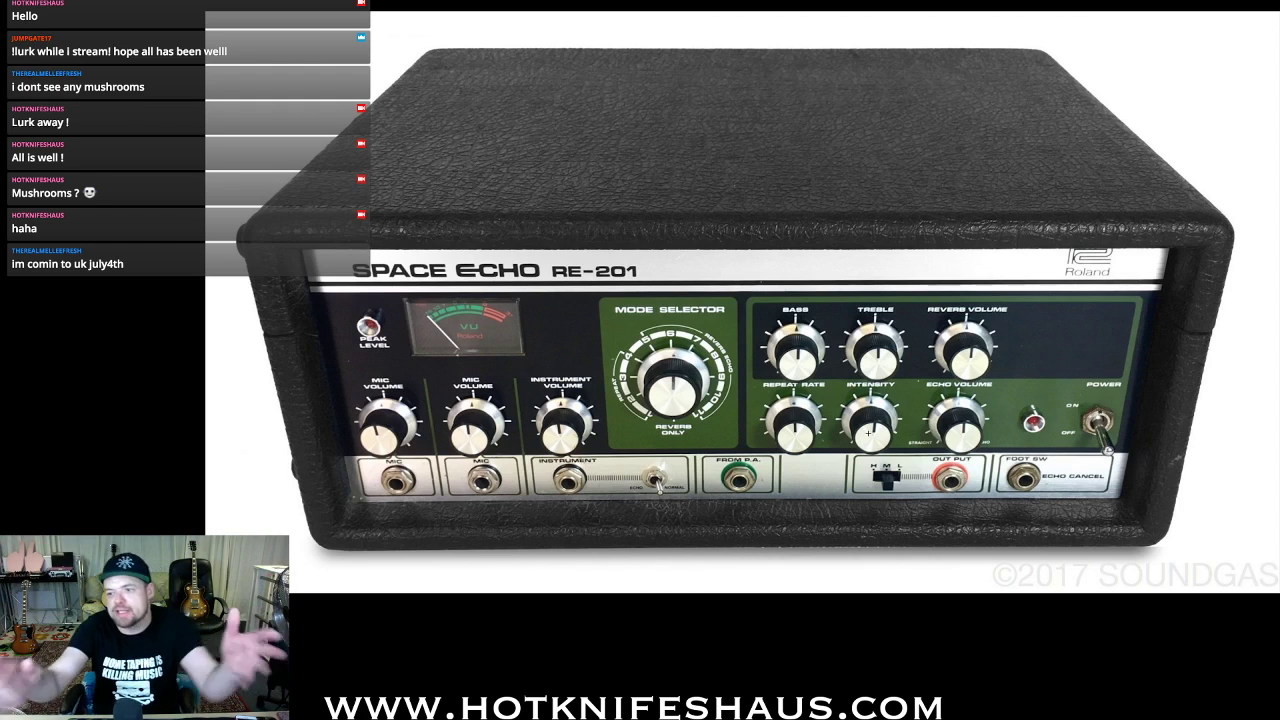
Switch back to the Logic Pro project and play the second arrangement from bar 288
{"action": "key", "text": "ctrl+Up"}
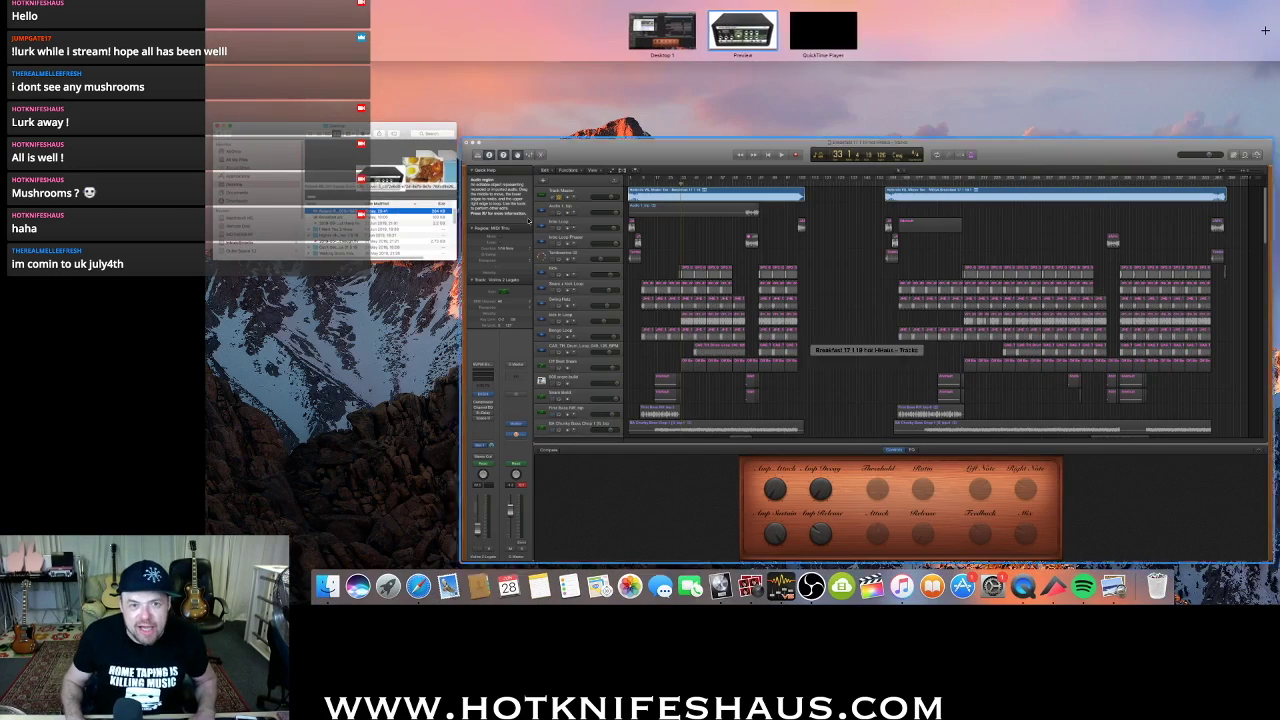
{"action": "left_click", "coordinate": [616, 182]}
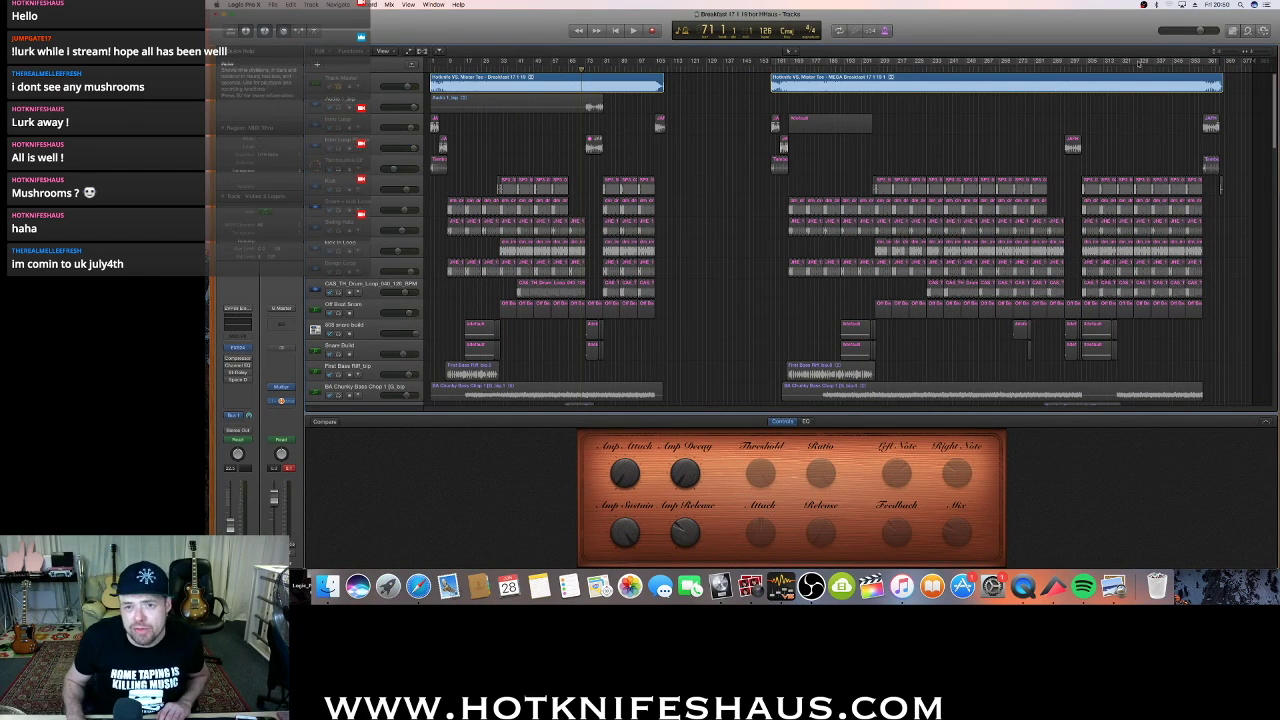
{"action": "left_click", "coordinate": [1036, 68]}
{"action": "left_click", "coordinate": [1049, 70]}
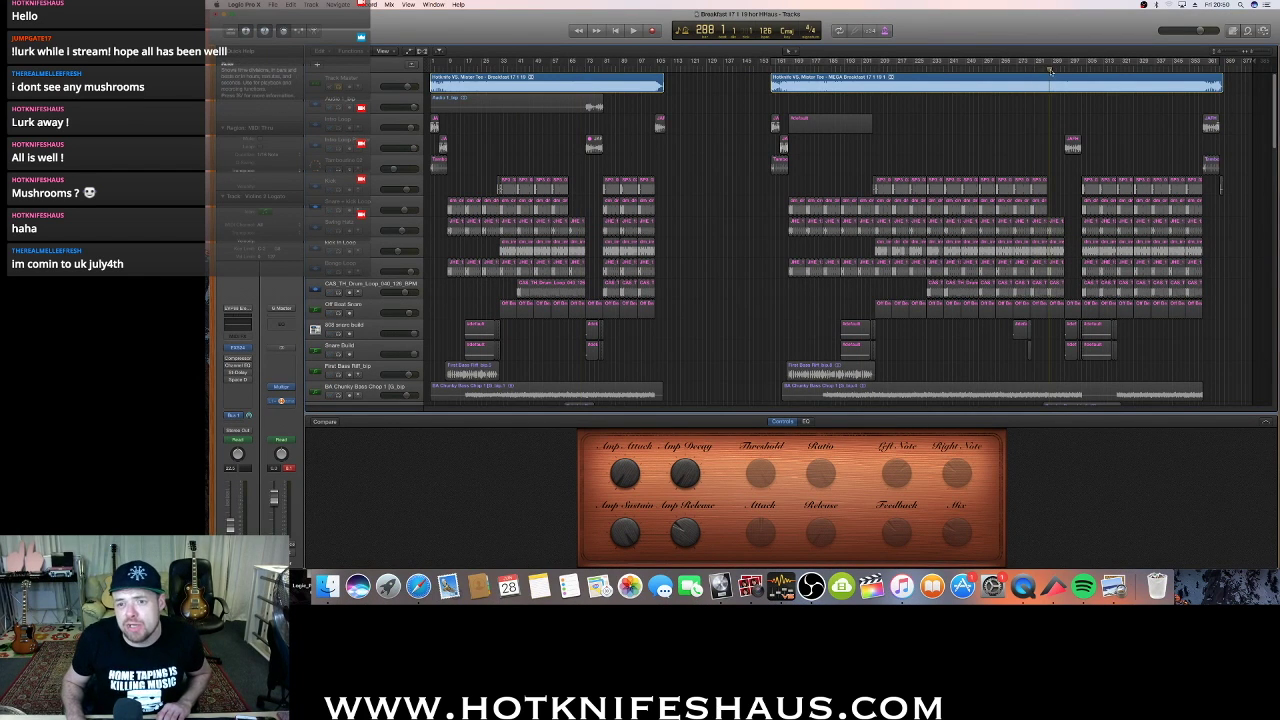
{"action": "key", "text": "space"}
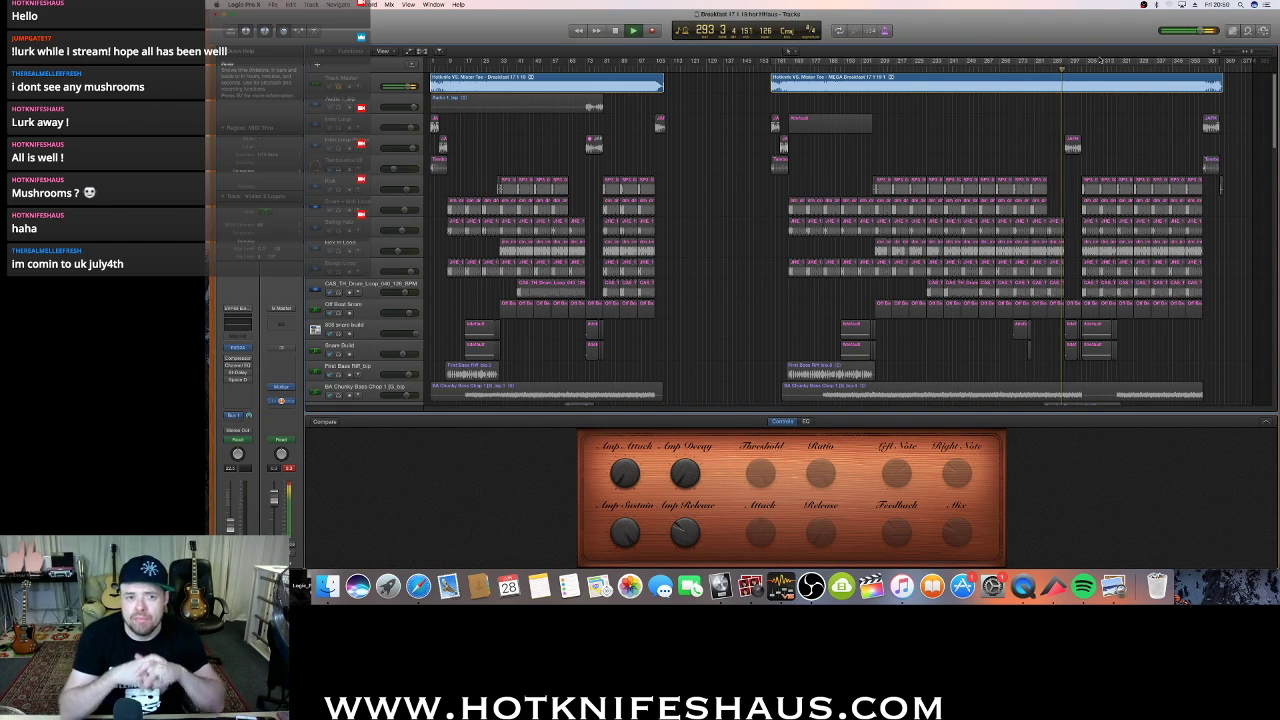
Audition the second arrangement from bar 304, near its end, and from bar 208
{"action": "left_click", "coordinate": [1084, 72]}
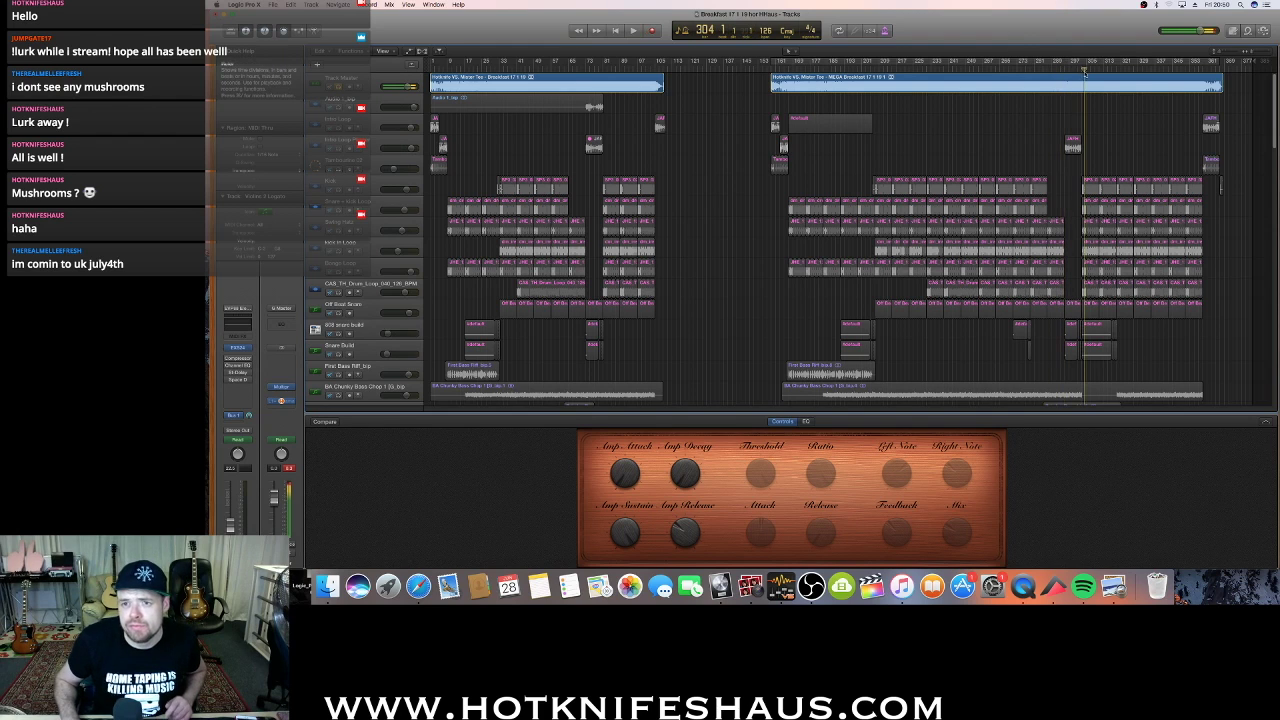
{"action": "key", "text": "space"}
{"action": "left_click", "coordinate": [1204, 70]}
{"action": "key", "text": "space"}
{"action": "left_click", "coordinate": [877, 70]}
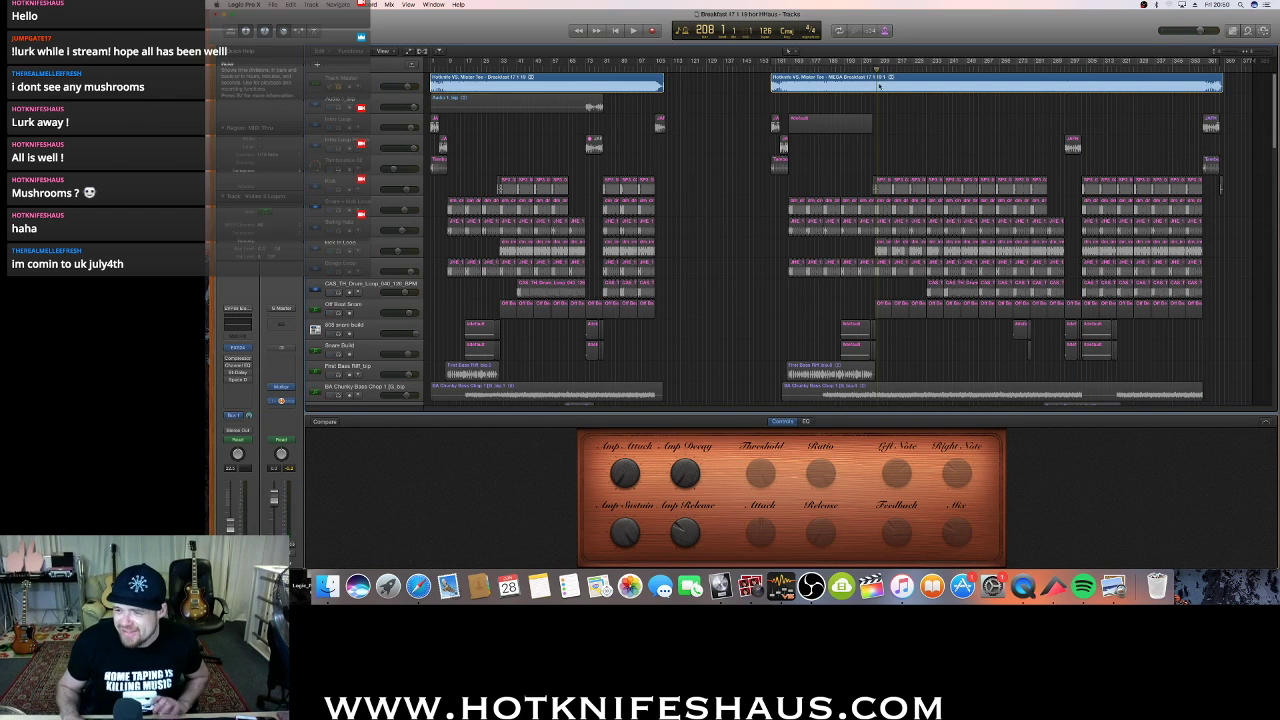
{"action": "key", "text": "space"}
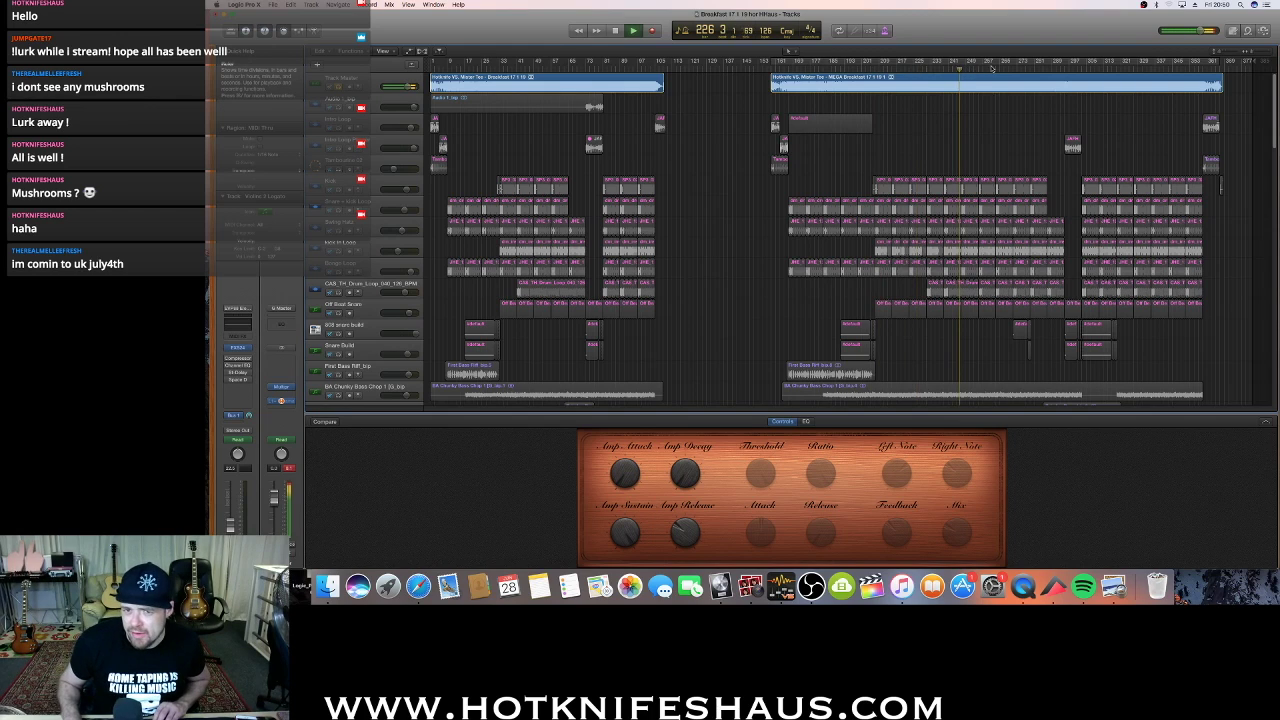
Look through the Tetris, lead, bass and effects tracks in the arrangement, stopping playback along the way
{"action": "scroll", "coordinate": [1027, 213], "scroll_direction": "down", "scroll_amount": 10}
{"action": "scroll", "coordinate": [1027, 213], "scroll_direction": "down", "scroll_amount": 8}
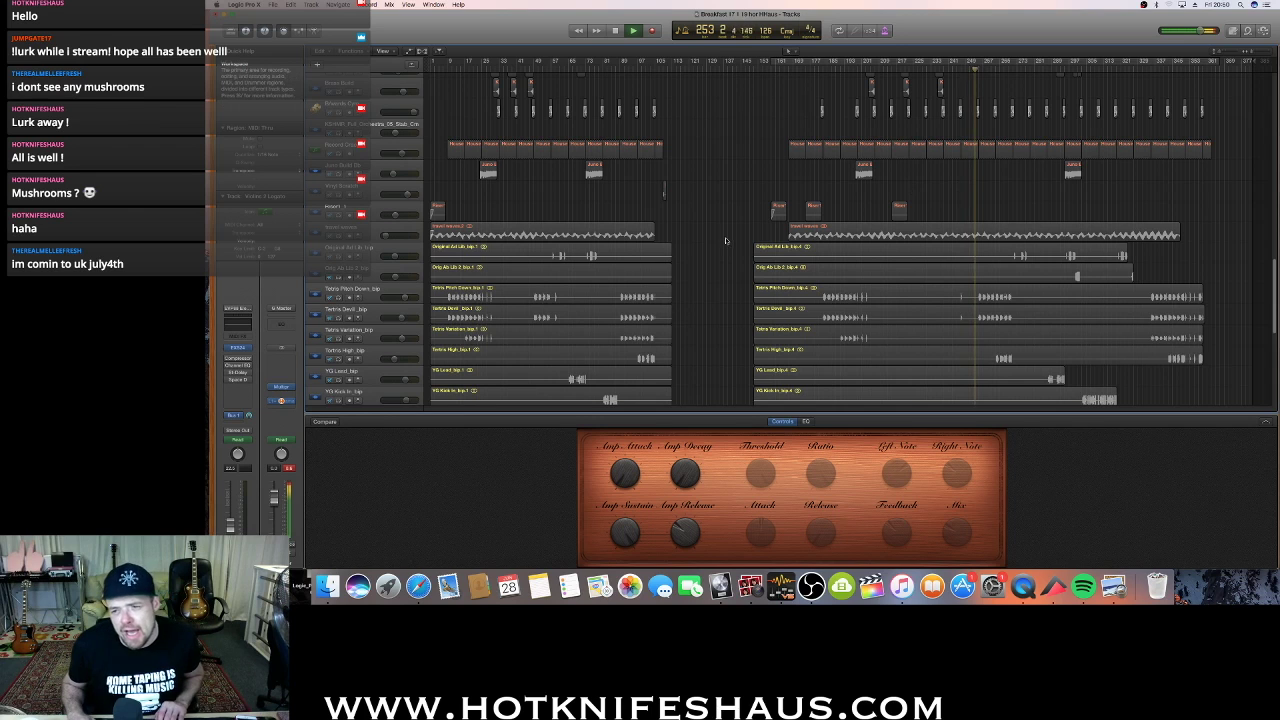
{"action": "key", "text": "space"}
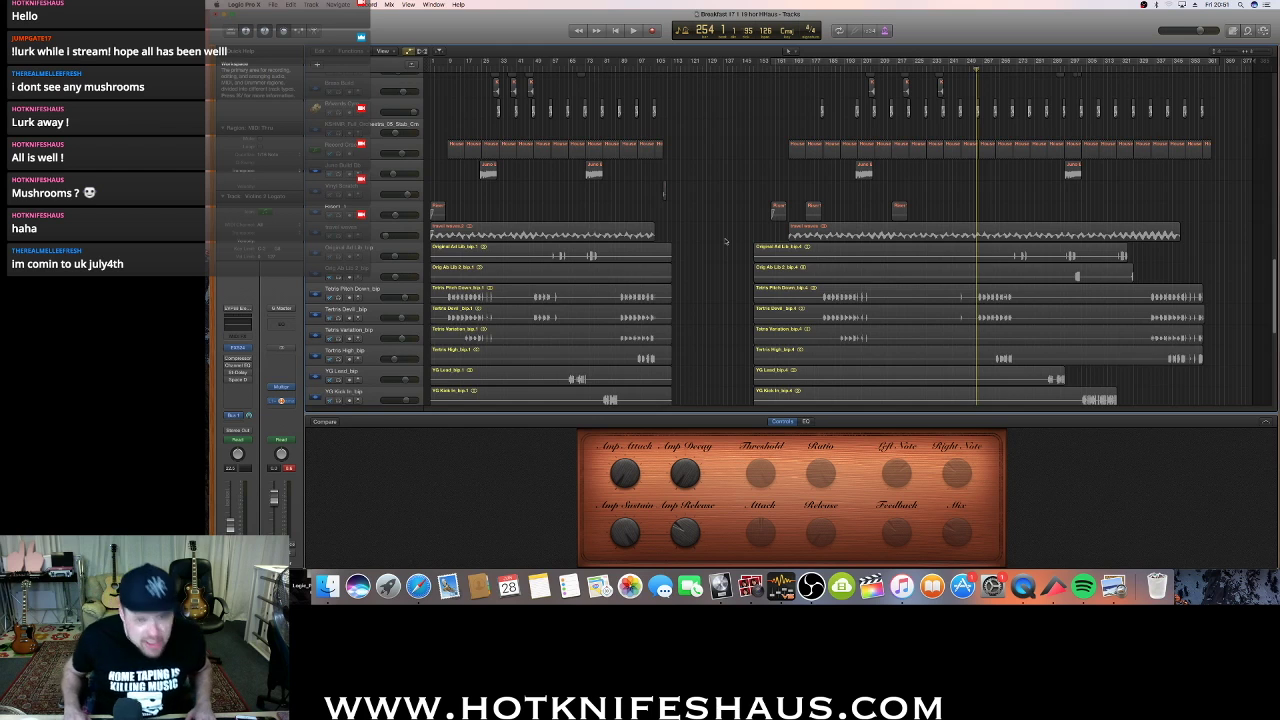
{"action": "scroll", "coordinate": [726, 241], "scroll_direction": "up", "scroll_amount": 8}
{"action": "scroll", "coordinate": [1020, 267], "scroll_direction": "down", "scroll_amount": 8}
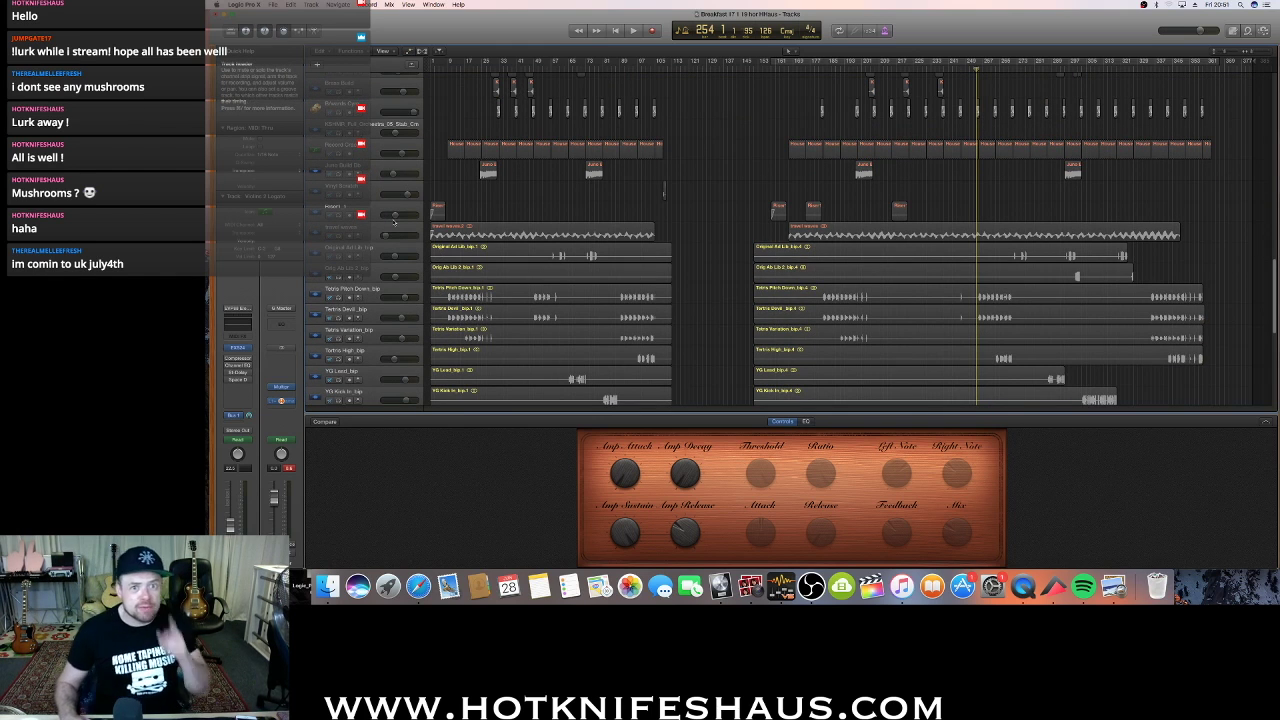
{"action": "scroll", "coordinate": [410, 170], "scroll_direction": "up", "scroll_amount": 1}
{"action": "scroll", "coordinate": [1099, 220], "scroll_direction": "up", "scroll_amount": 10}
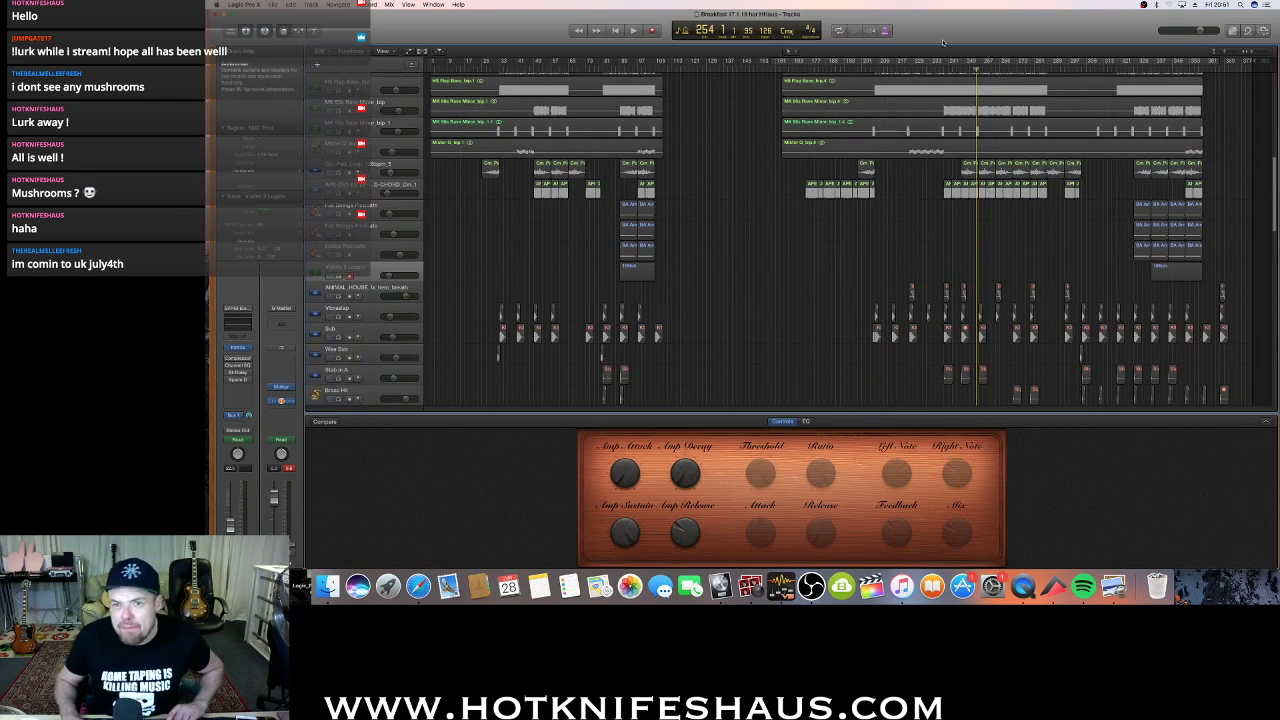
Play the second arrangement from bar 251 for a few bars and stop playback
{"action": "left_click", "coordinate": [970, 69]}
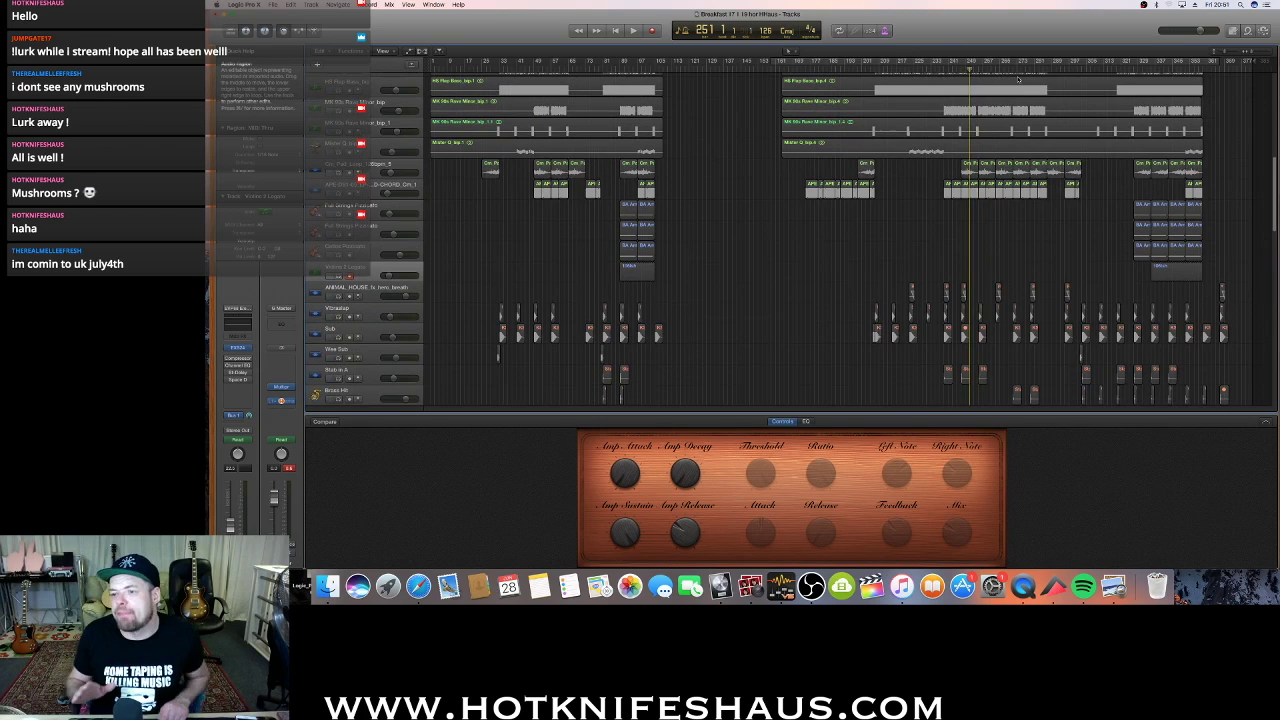
{"action": "key", "text": "space"}
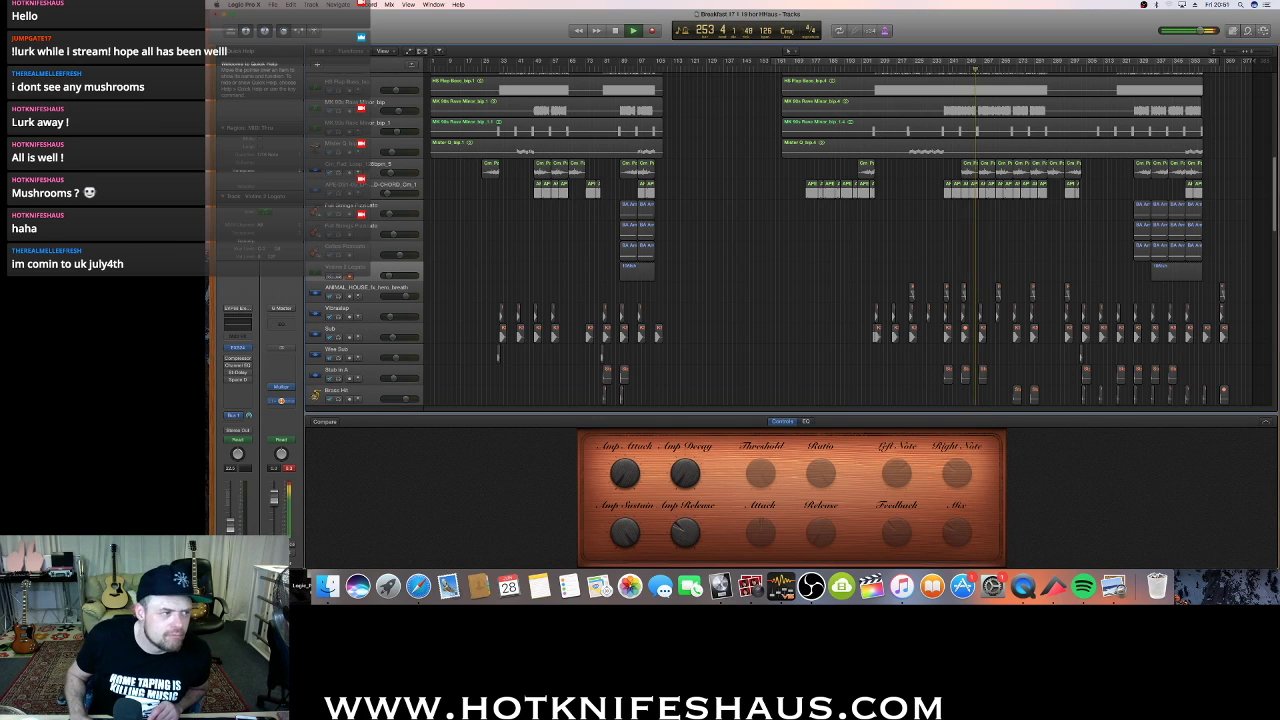
{"action": "key", "text": "space"}
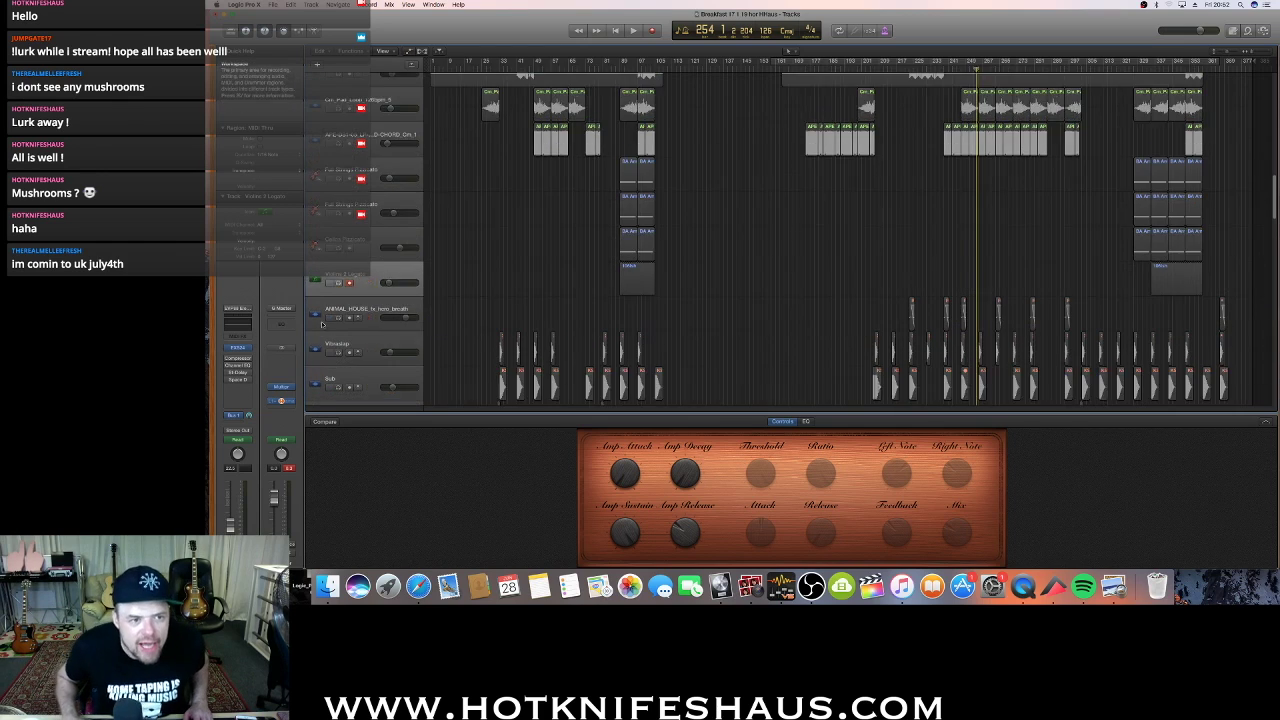
Turn off solo on the master track and return to the strings and effects tracks in the arrangement
{"action": "scroll", "coordinate": [820, 240], "scroll_direction": "up", "scroll_amount": 10}
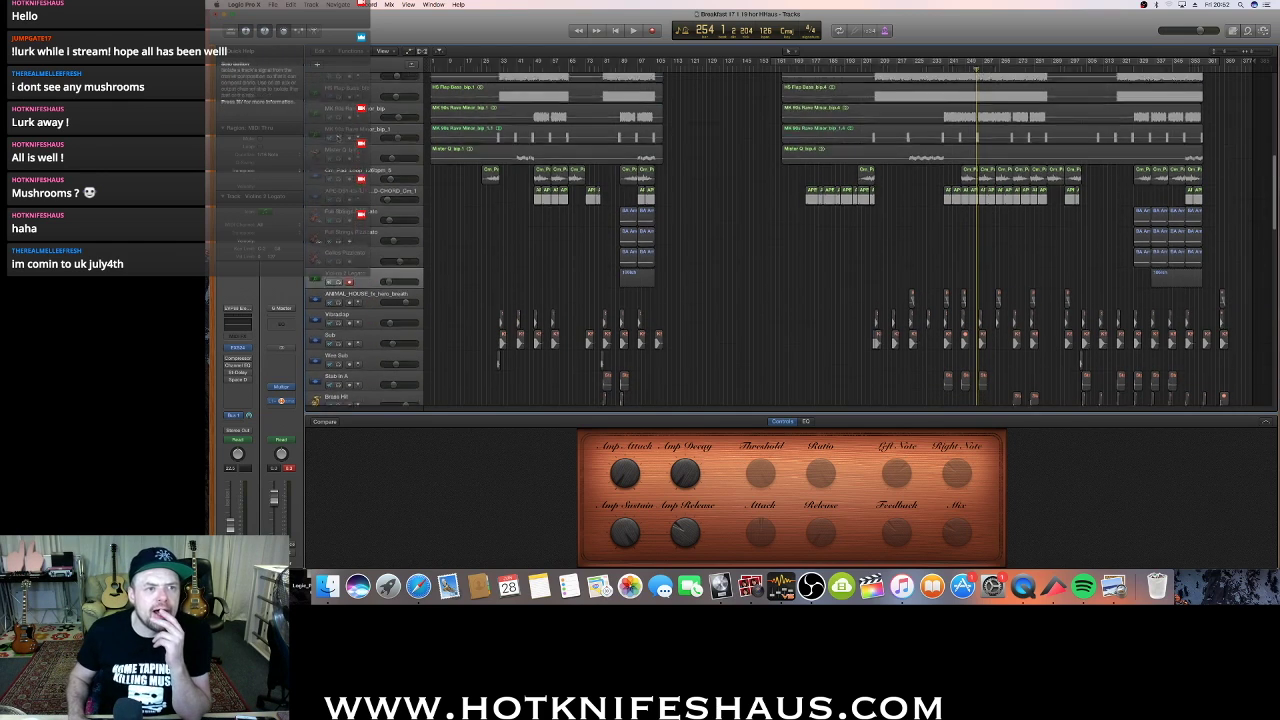
{"action": "scroll", "coordinate": [438, 229], "scroll_direction": "down", "scroll_amount": 10}
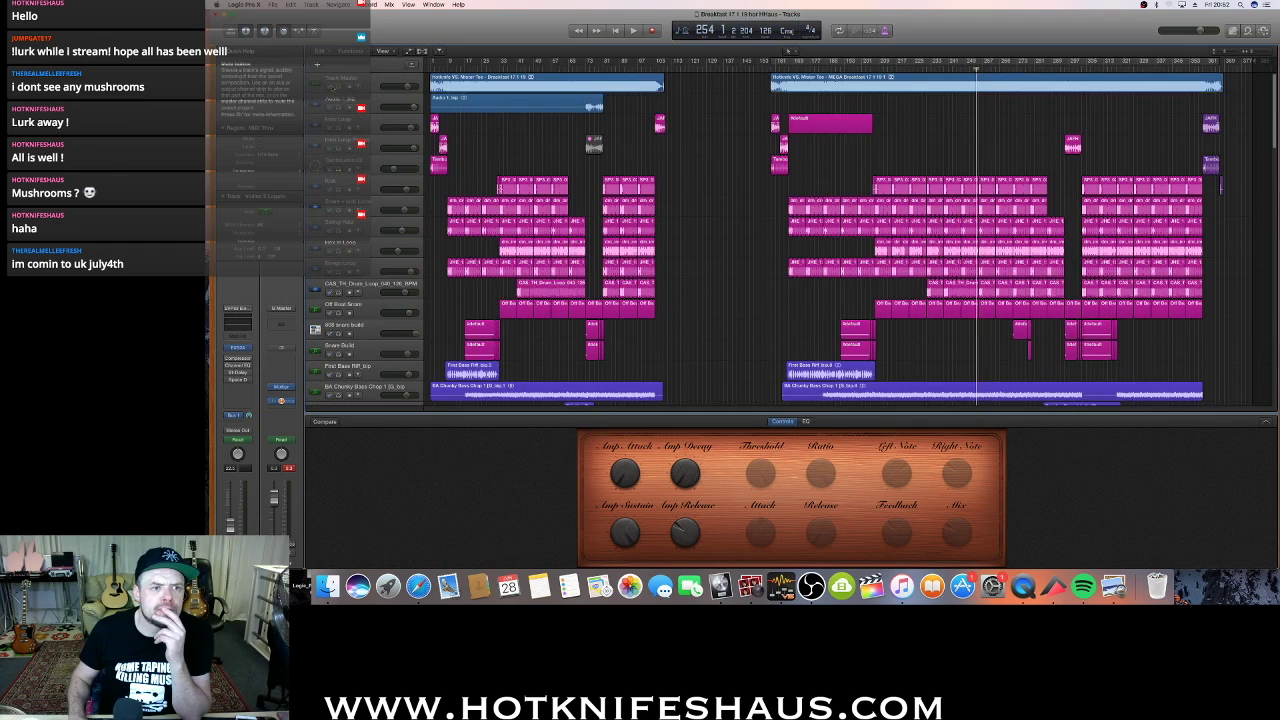
{"action": "scroll", "coordinate": [438, 229], "scroll_direction": "down", "scroll_amount": 3}
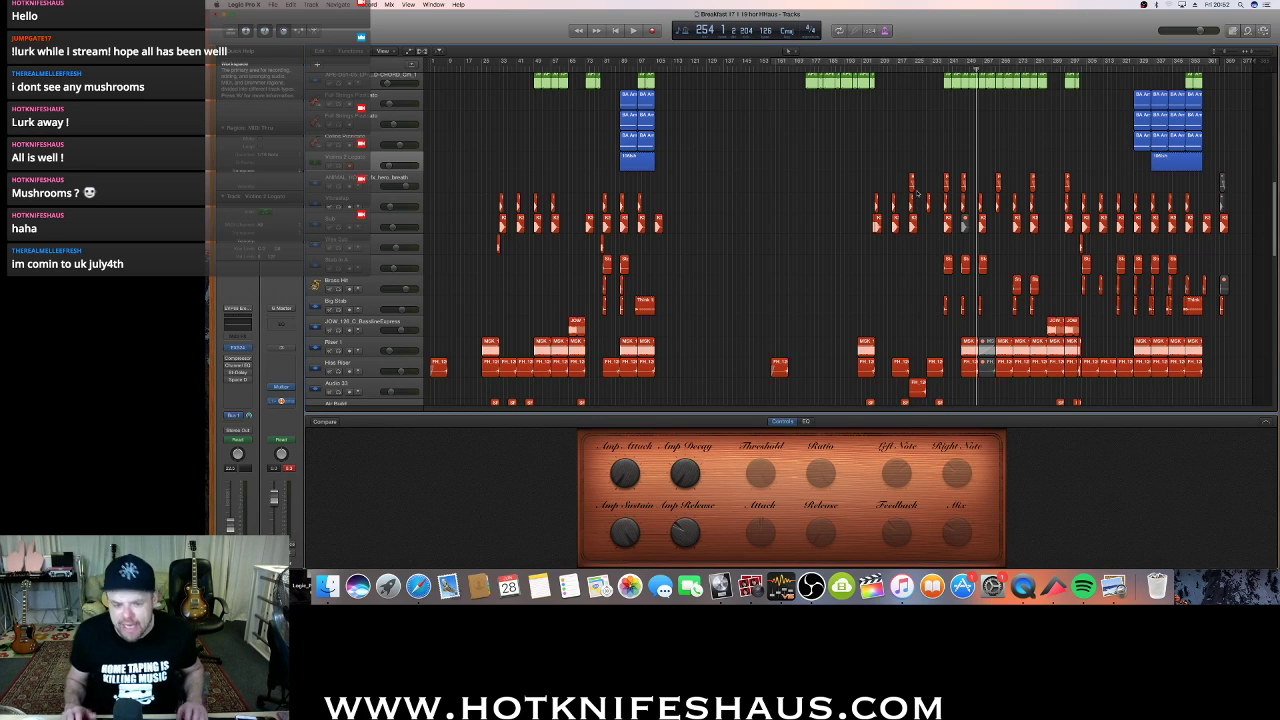
{"action": "key", "text": "a"}
{"action": "key", "text": "a"}
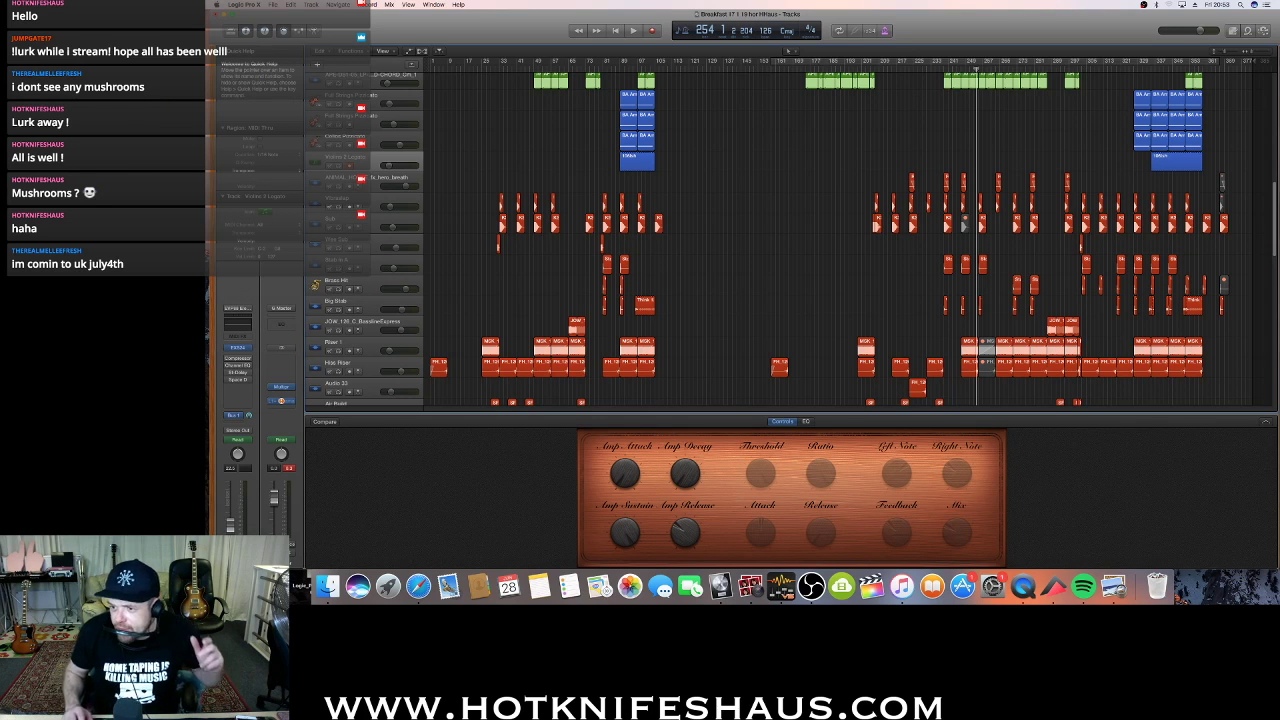
Bring up the STUDIO-CAPTURE Control Panel and switch it from the monitor mixer to the preamp settings
{"action": "left_click_drag", "start_coordinate": [868, 52], "coordinate": [880, 190]}
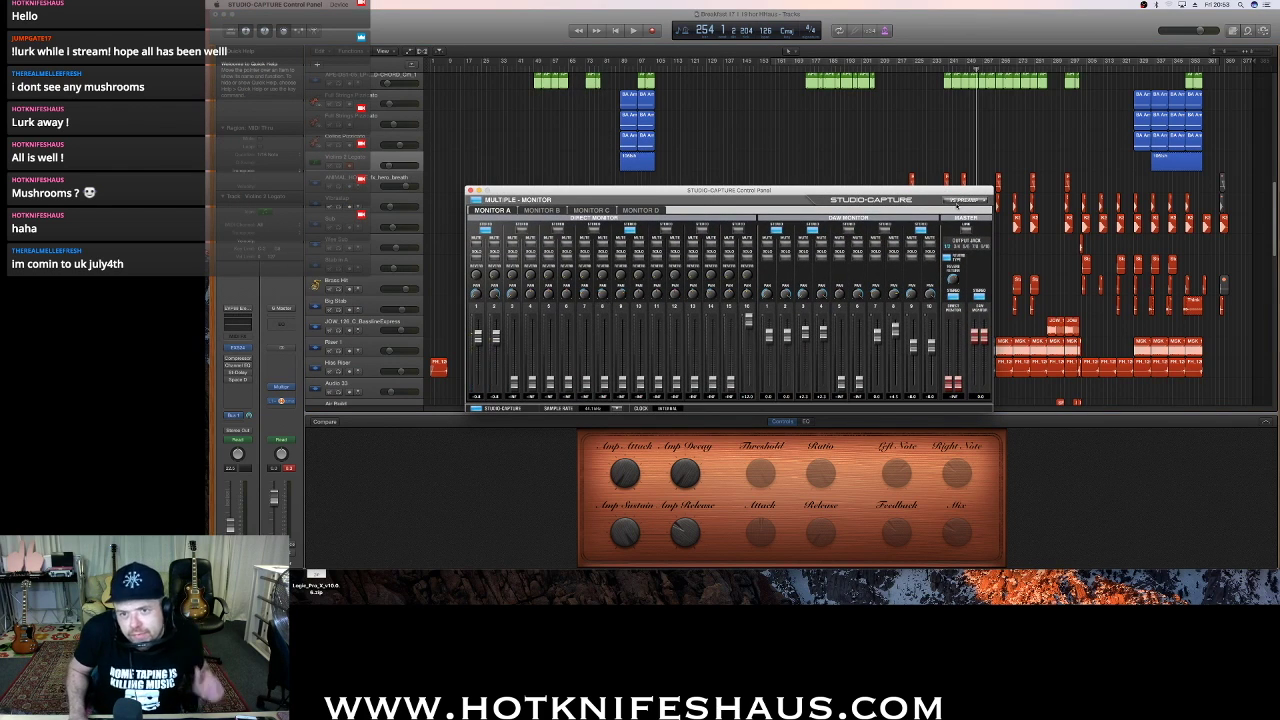
{"action": "left_click", "coordinate": [955, 200]}
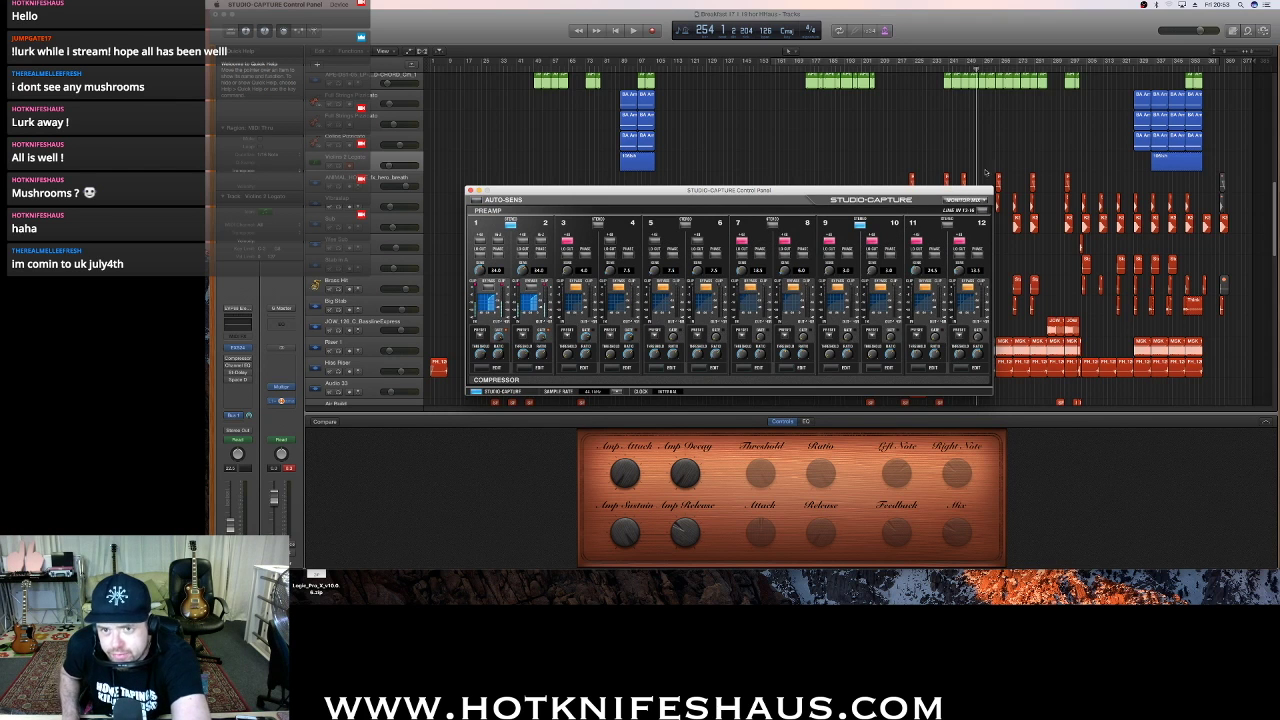
Compare the STUDIO-CAPTURE monitor mixer with the preamp settings, finishing on the monitor mixer
{"action": "left_click", "coordinate": [962, 200]}
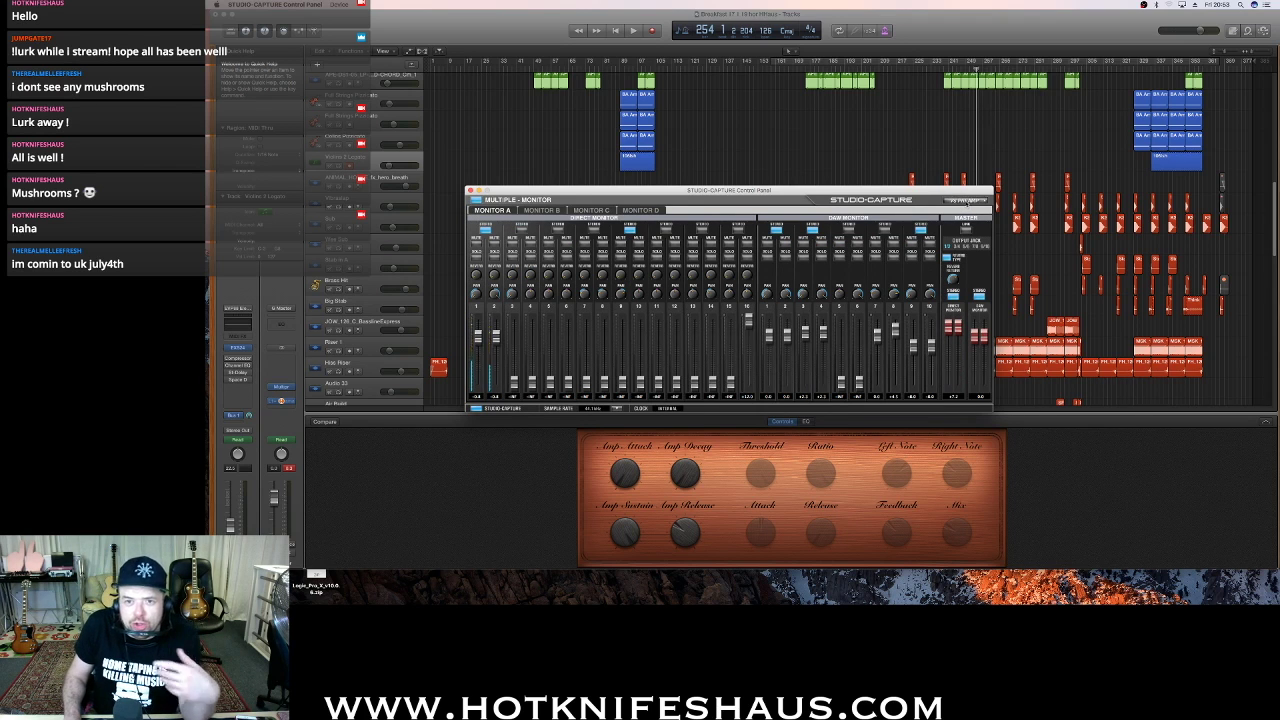
{"action": "left_click", "coordinate": [966, 201]}
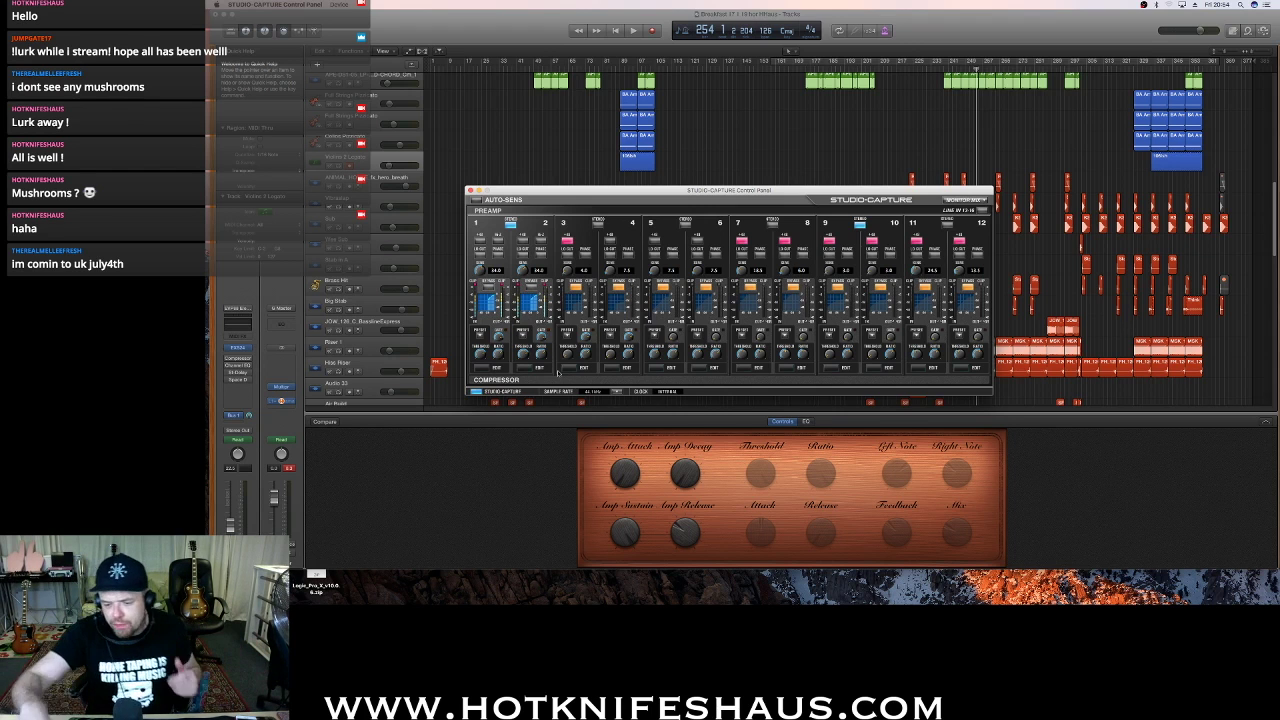
{"action": "left_click", "coordinate": [948, 201]}
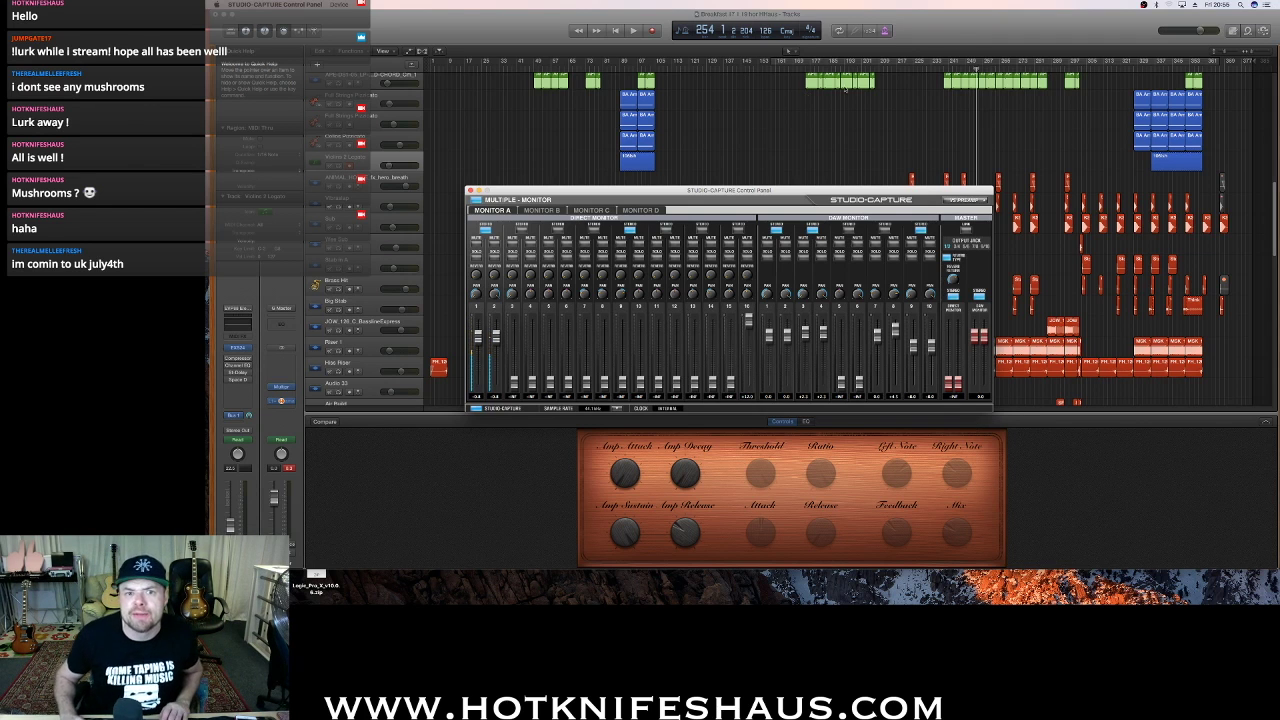
Return to the arrangement at bar 32, solo the Vibraslap track and enlarge its regions around bar 33
{"action": "left_click", "coordinate": [806, 97]}
{"action": "left_click", "coordinate": [491, 67]}
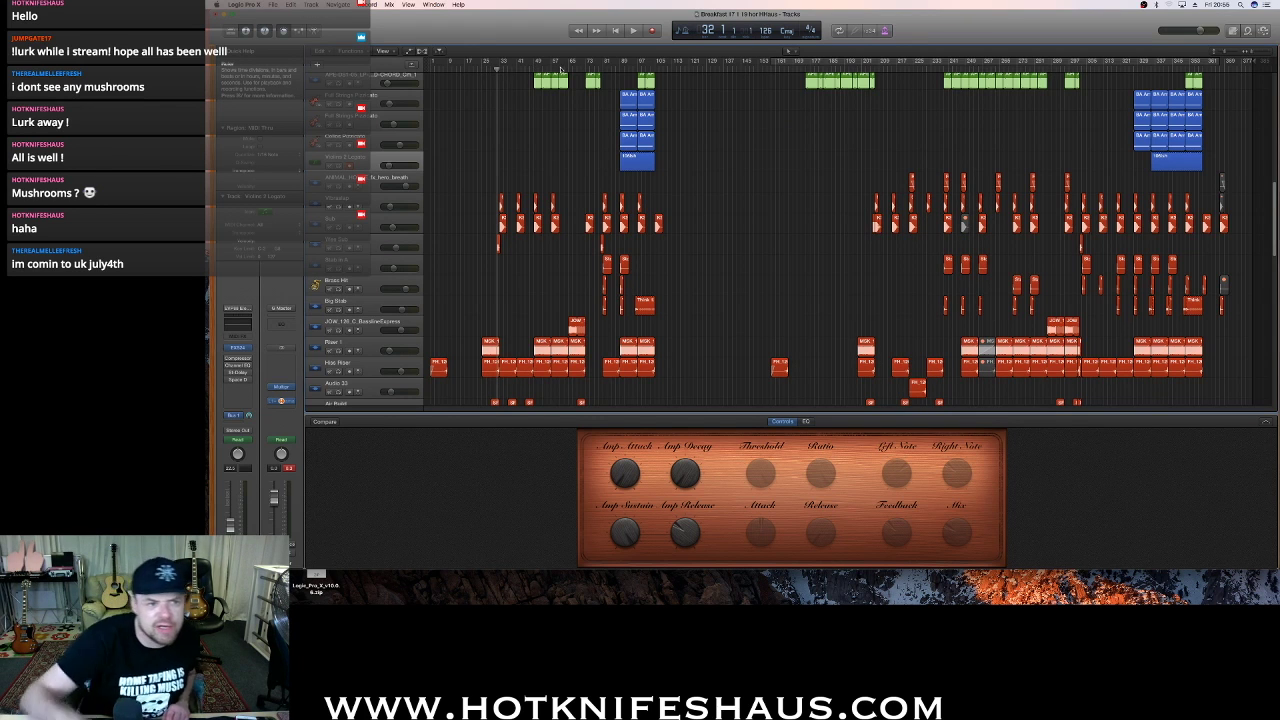
{"action": "left_click", "coordinate": [345, 200]}
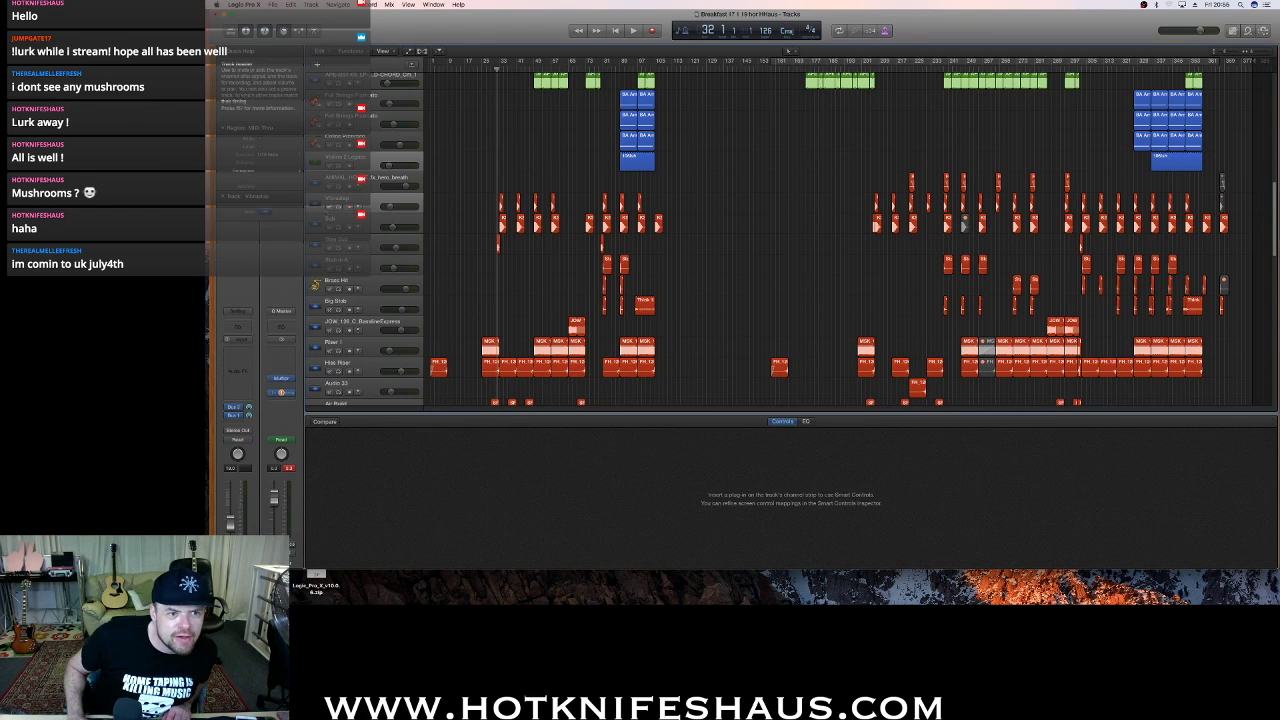
{"action": "left_click", "coordinate": [340, 208]}
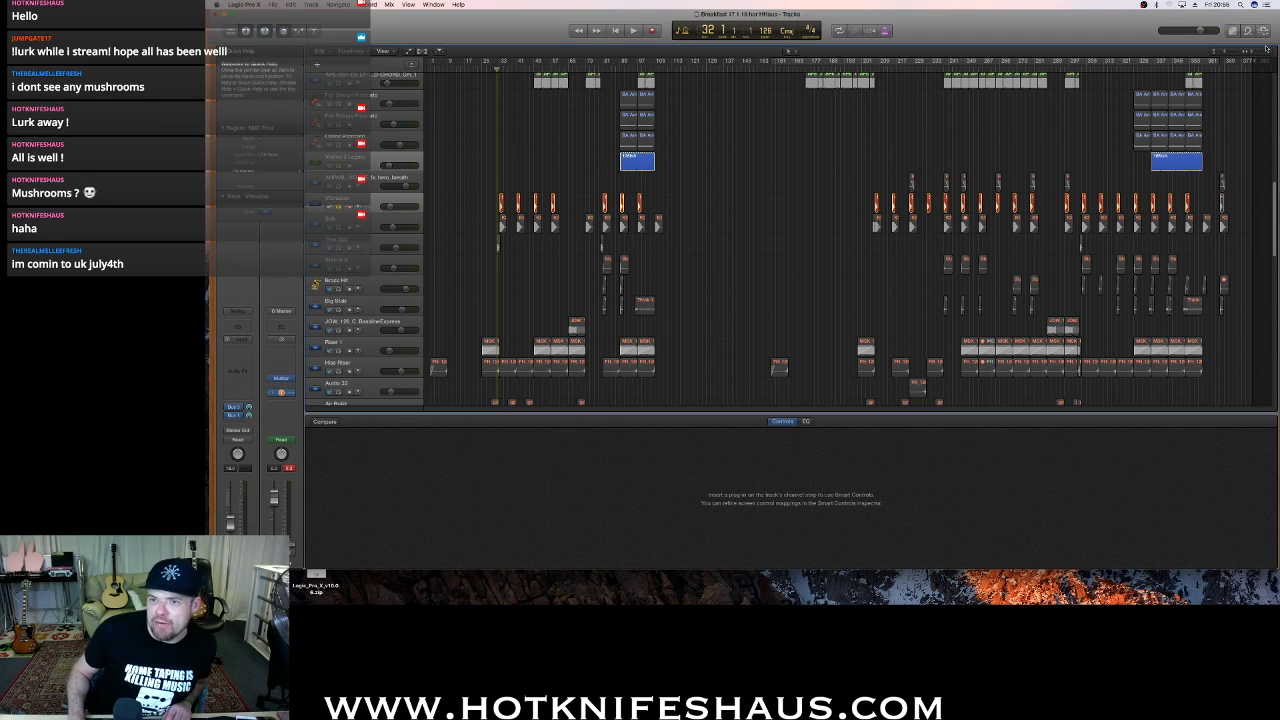
{"action": "left_click_drag", "start_coordinate": [1224, 53], "coordinate": [1263, 63]}
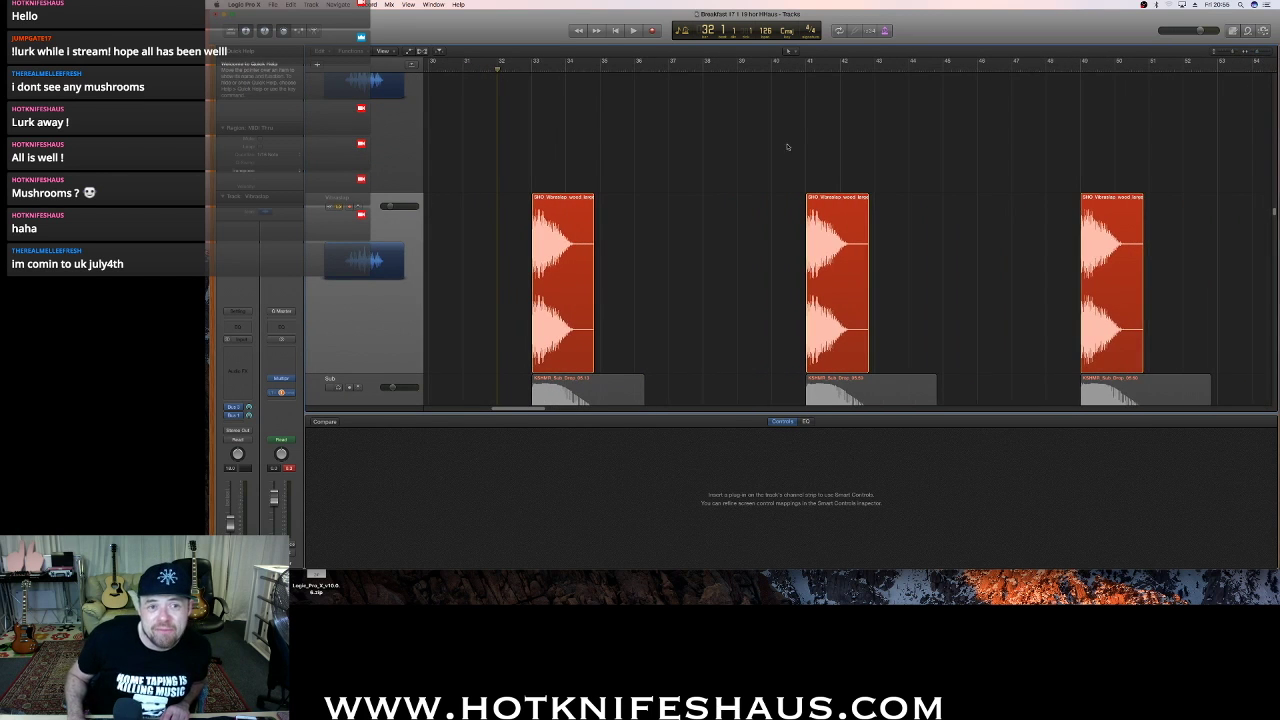
Audition the soloed Vibraslap track from bar 33 through its second hit and stop playback
{"action": "left_click", "coordinate": [531, 64]}
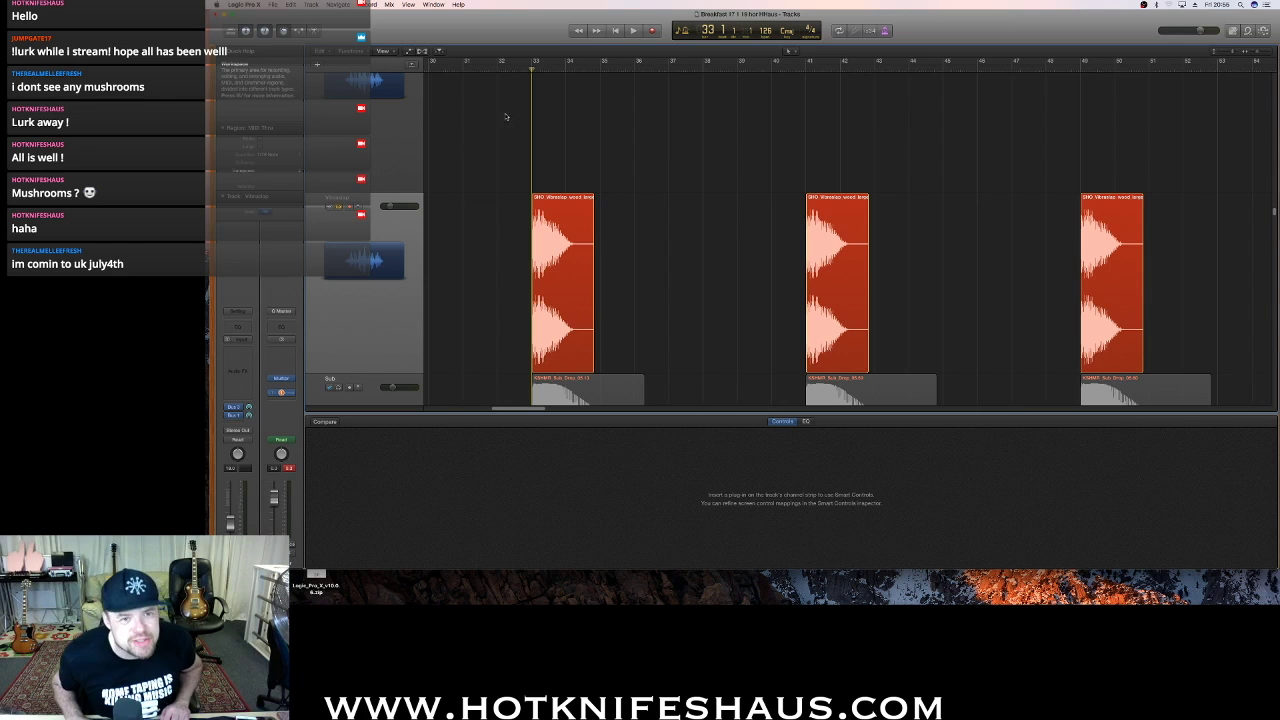
{"action": "key", "text": "space"}
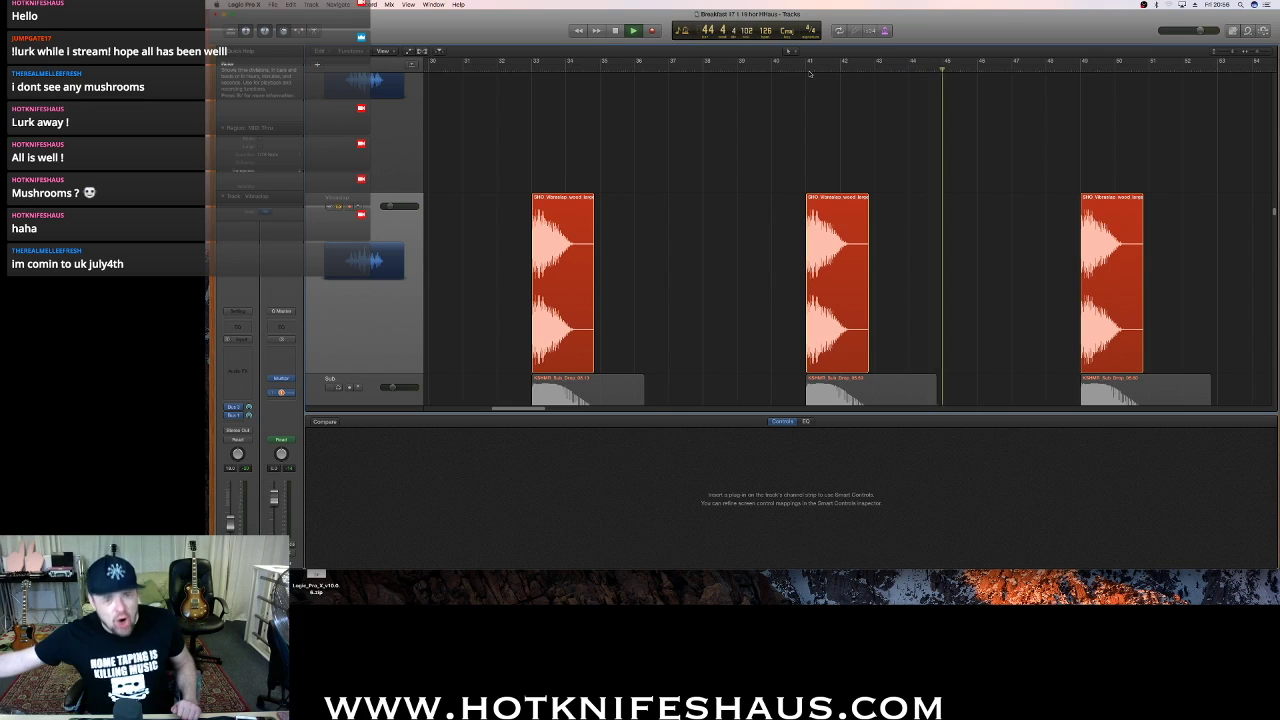
{"action": "key", "text": "space"}
{"action": "scroll", "coordinate": [652, 209], "scroll_direction": "down", "scroll_amount": 2}
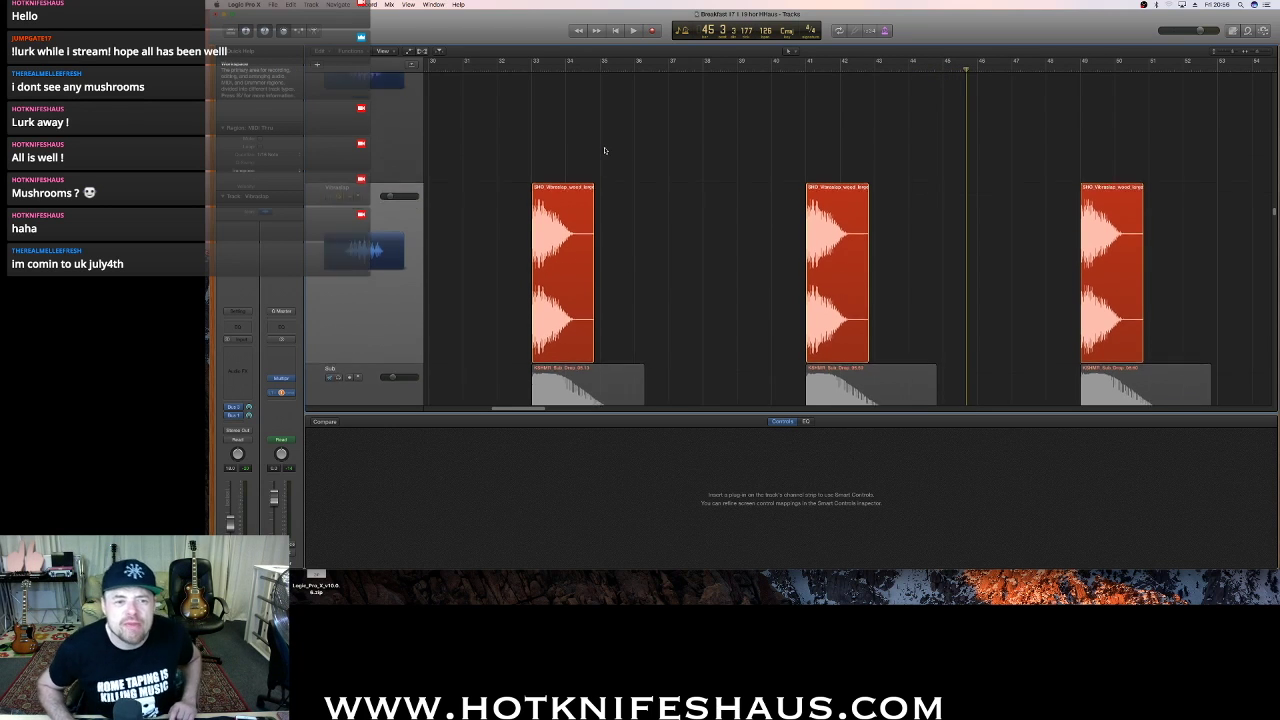
Solo the Sub track, play from just before bar 33 and take the Vibraslap track out of solo
{"action": "left_click", "coordinate": [522, 70]}
{"action": "scroll", "coordinate": [400, 230], "scroll_direction": "down", "scroll_amount": 4}
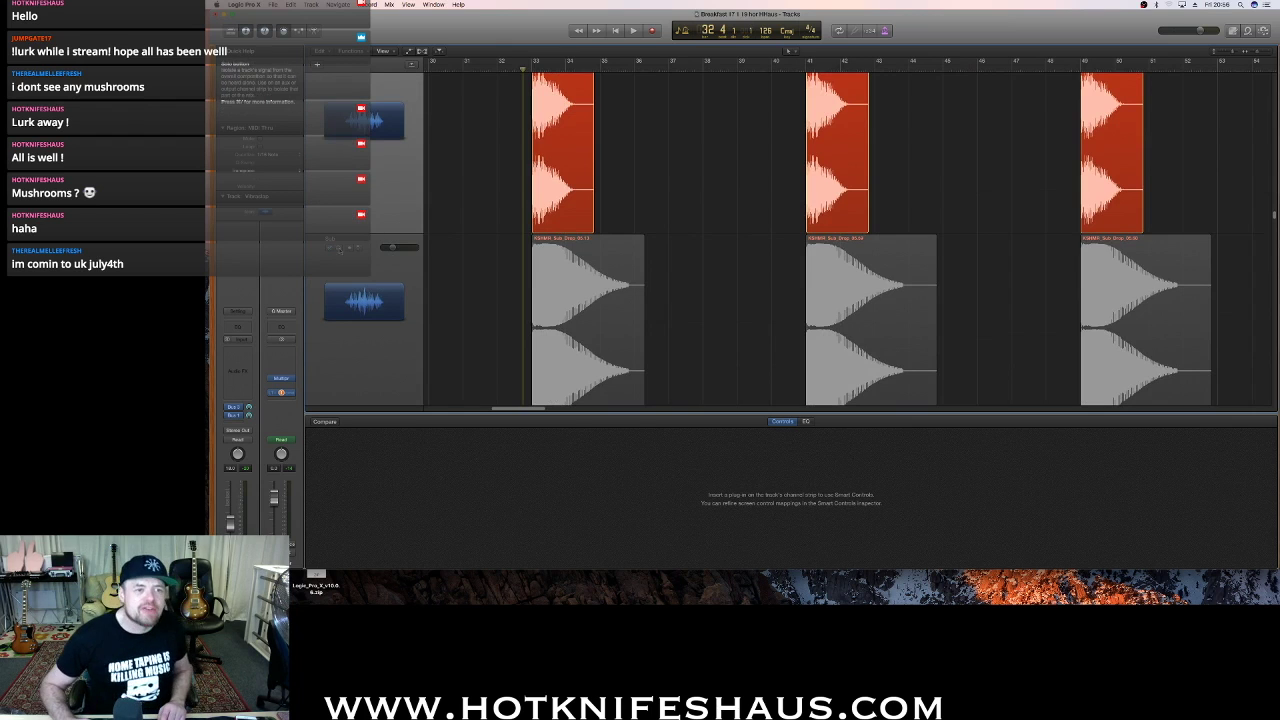
{"action": "left_click", "coordinate": [365, 244]}
{"action": "key", "text": "space"}
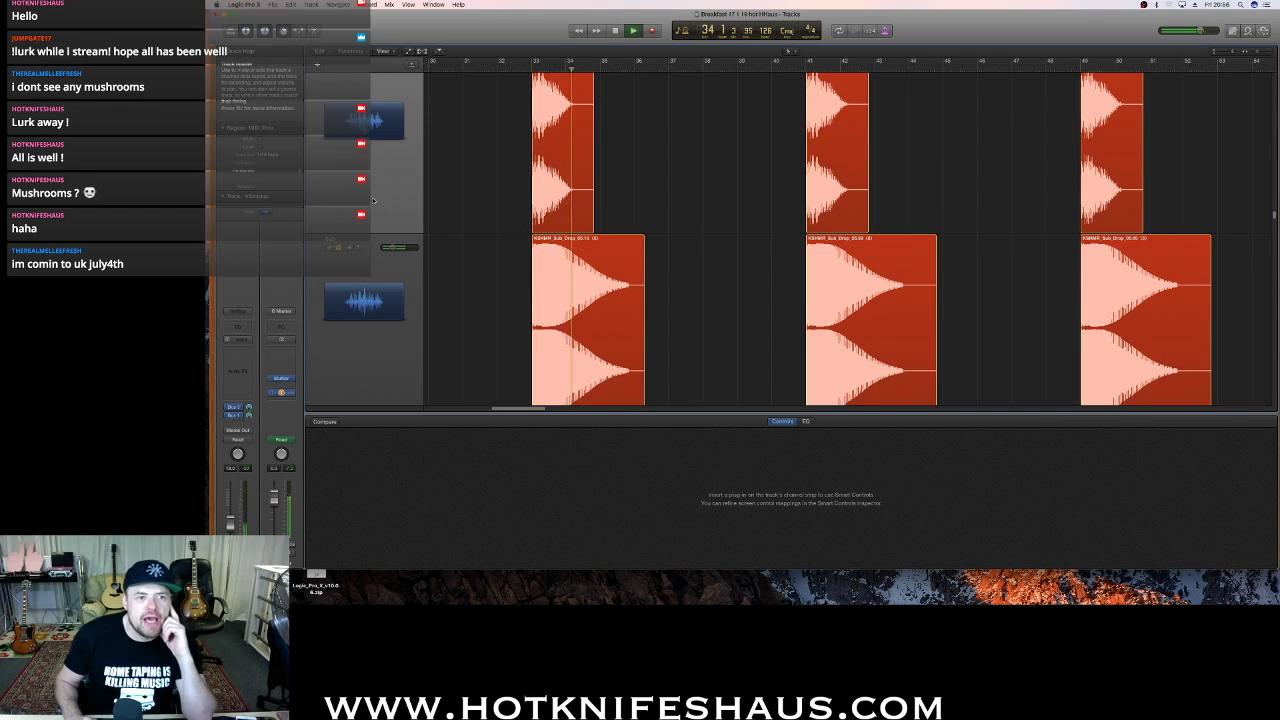
{"action": "left_click", "coordinate": [370, 115]}
{"action": "scroll", "coordinate": [370, 115], "scroll_direction": "up", "scroll_amount": 3}
{"action": "left_click", "coordinate": [700, 220]}
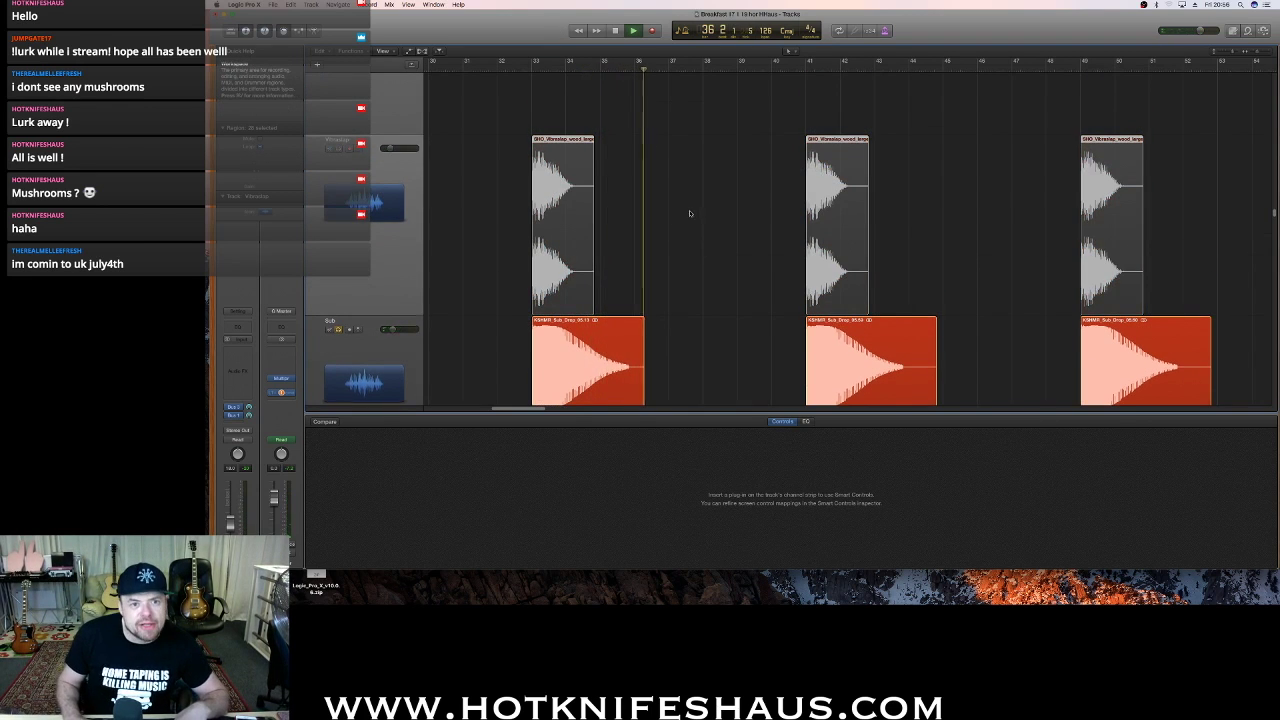
{"action": "scroll", "coordinate": [630, 240], "scroll_direction": "down", "scroll_amount": 3}
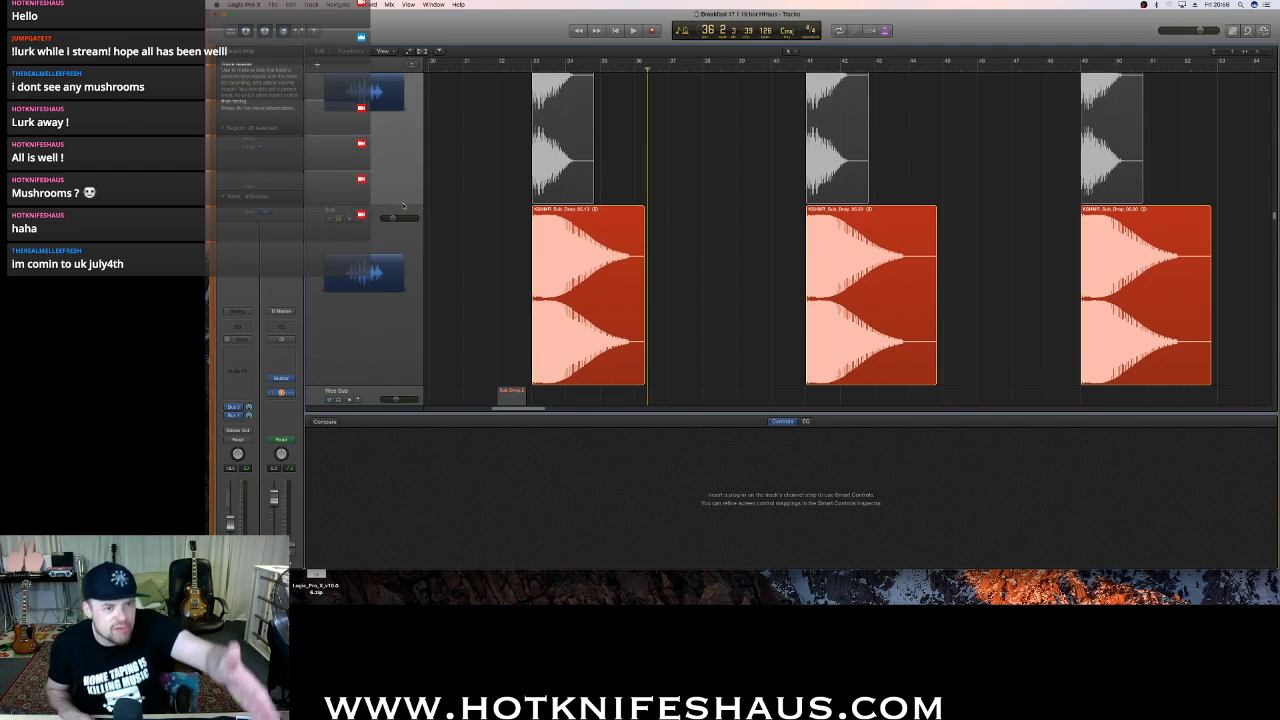
Replay the soloed Sub track from just before bar 33, turn off its solo and stop playback
{"action": "left_click", "coordinate": [523, 70]}
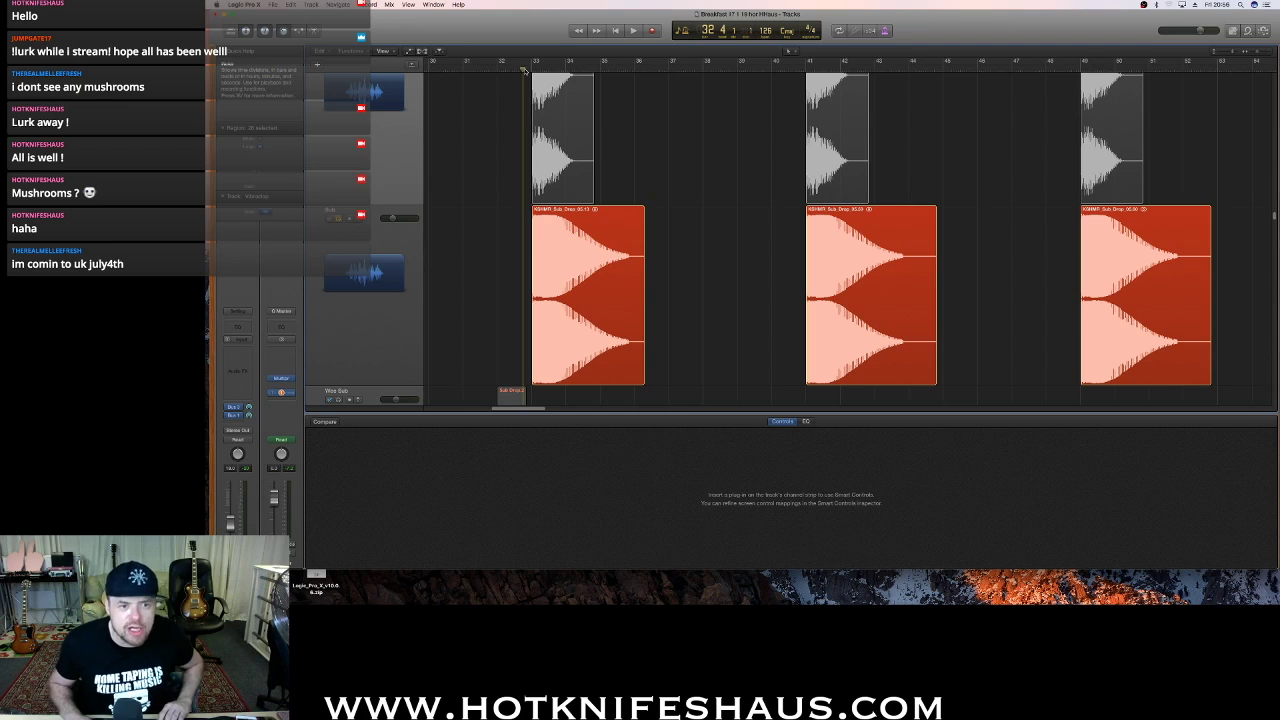
{"action": "key", "text": "space"}
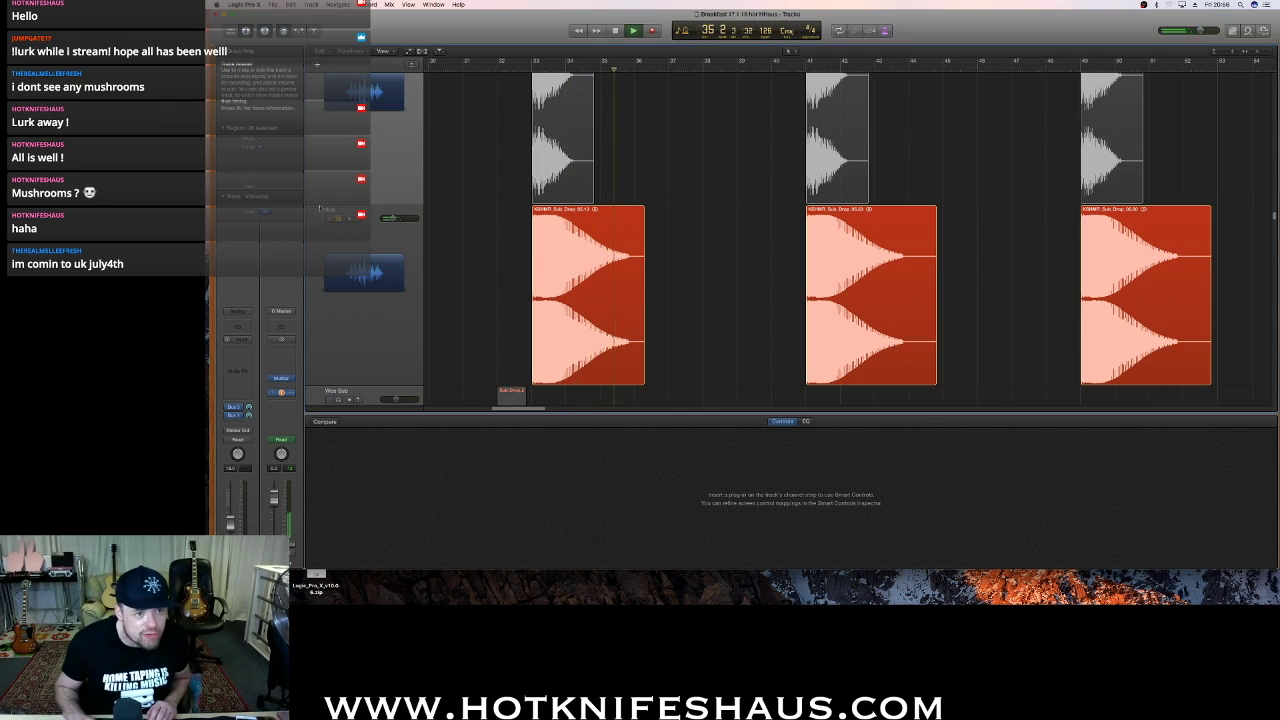
{"action": "left_click", "coordinate": [338, 218]}
{"action": "key", "text": "space"}
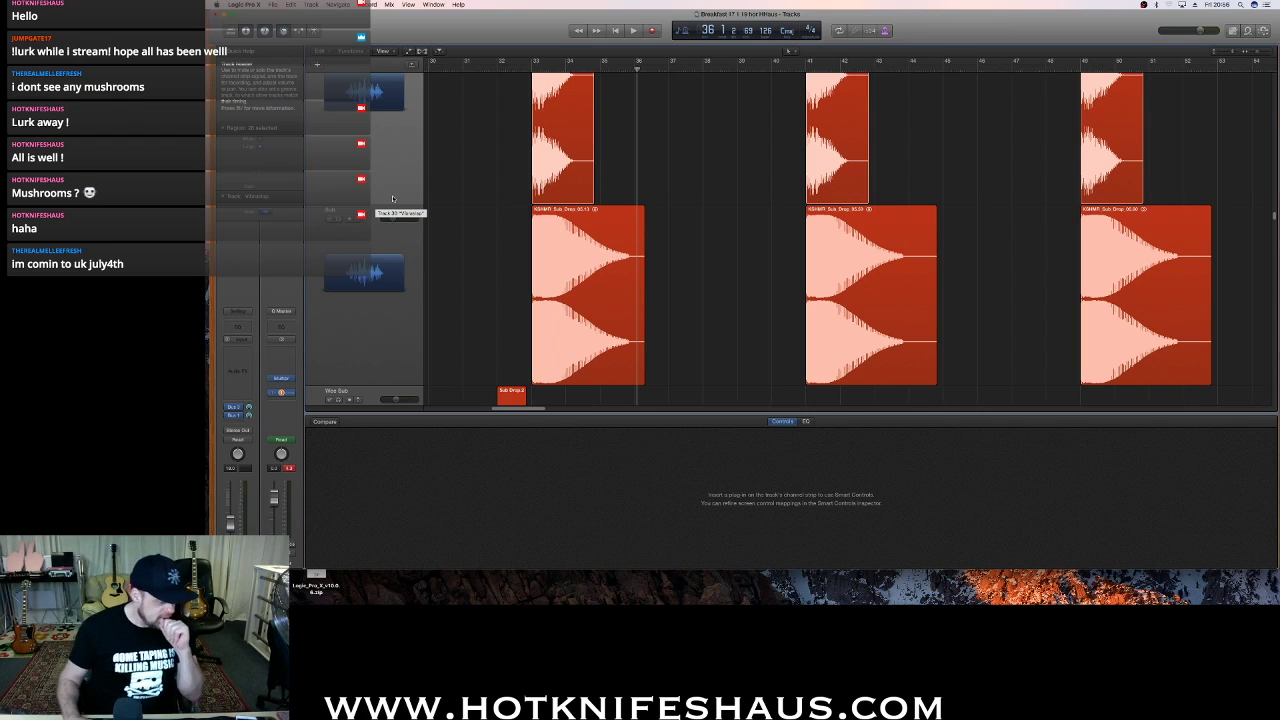
Solo the track with the short Sub Drop region at bar 32, audition it from bar 31 beat 4, and turn off its solo
{"action": "scroll", "coordinate": [455, 282], "scroll_direction": "down", "scroll_amount": 4}
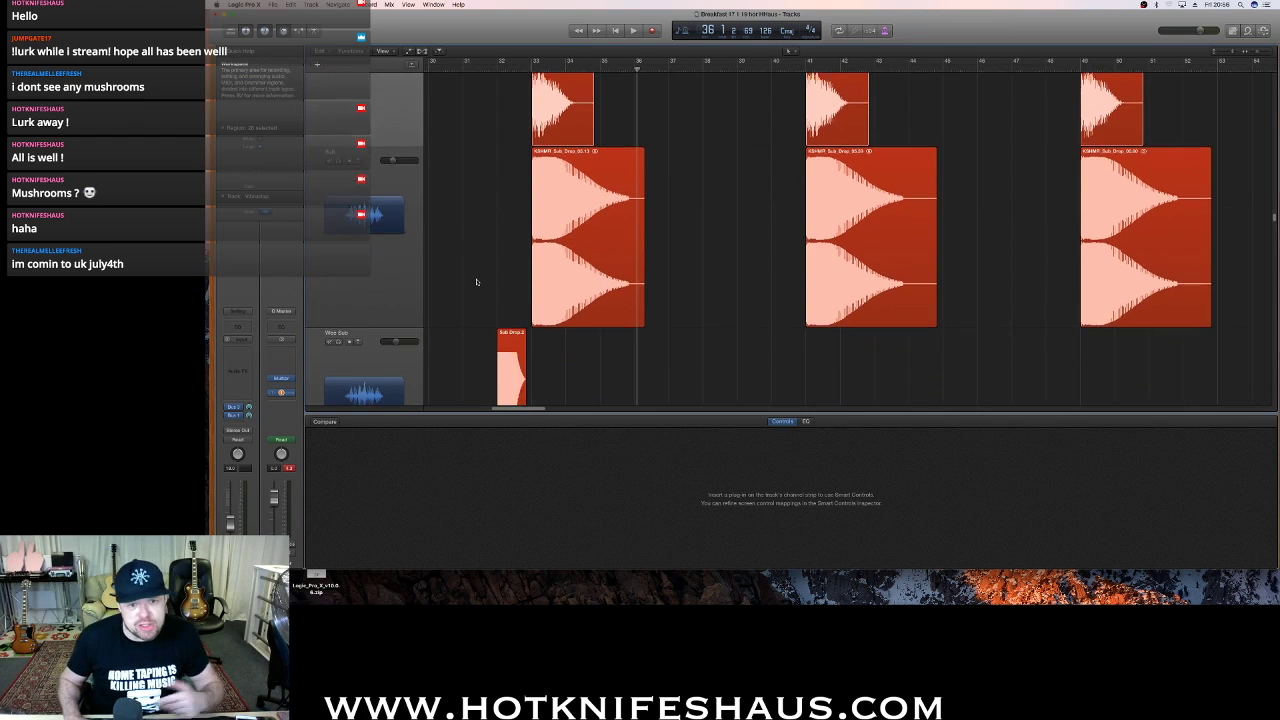
{"action": "left_click", "coordinate": [487, 70]}
{"action": "left_click", "coordinate": [340, 236]}
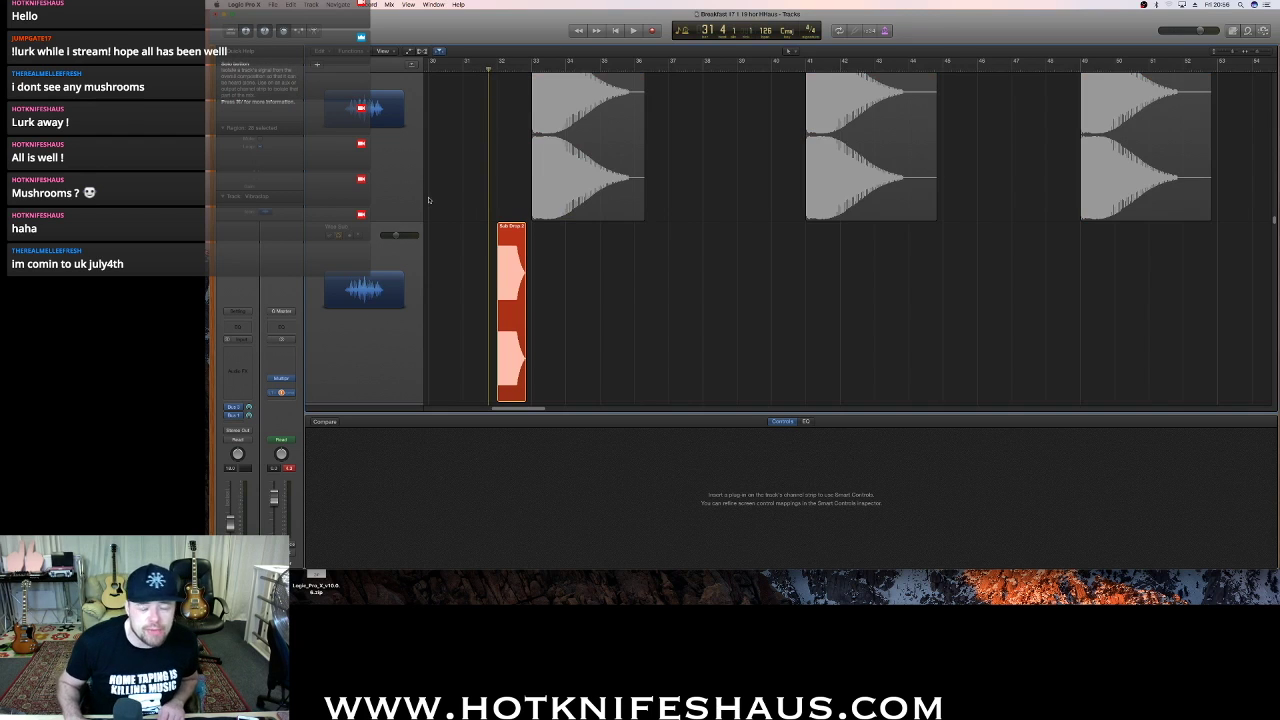
{"action": "key", "text": "space"}
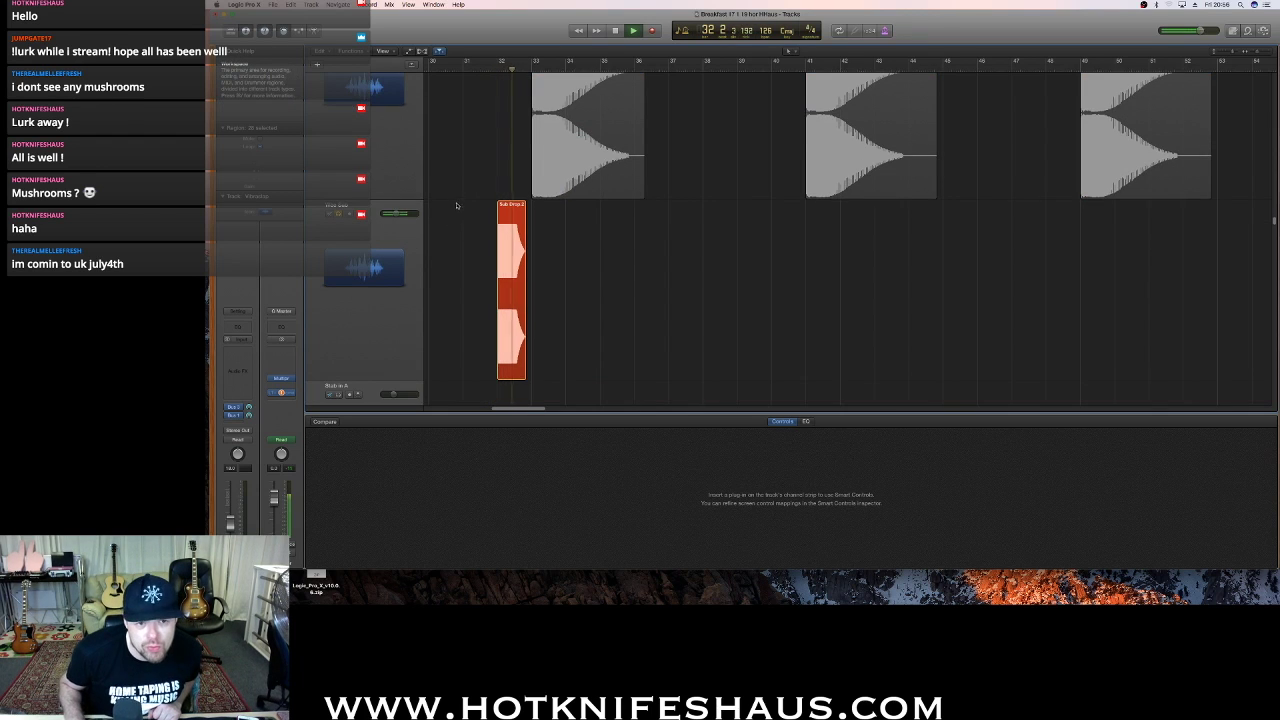
{"action": "scroll", "coordinate": [393, 127], "scroll_direction": "up", "scroll_amount": 3}
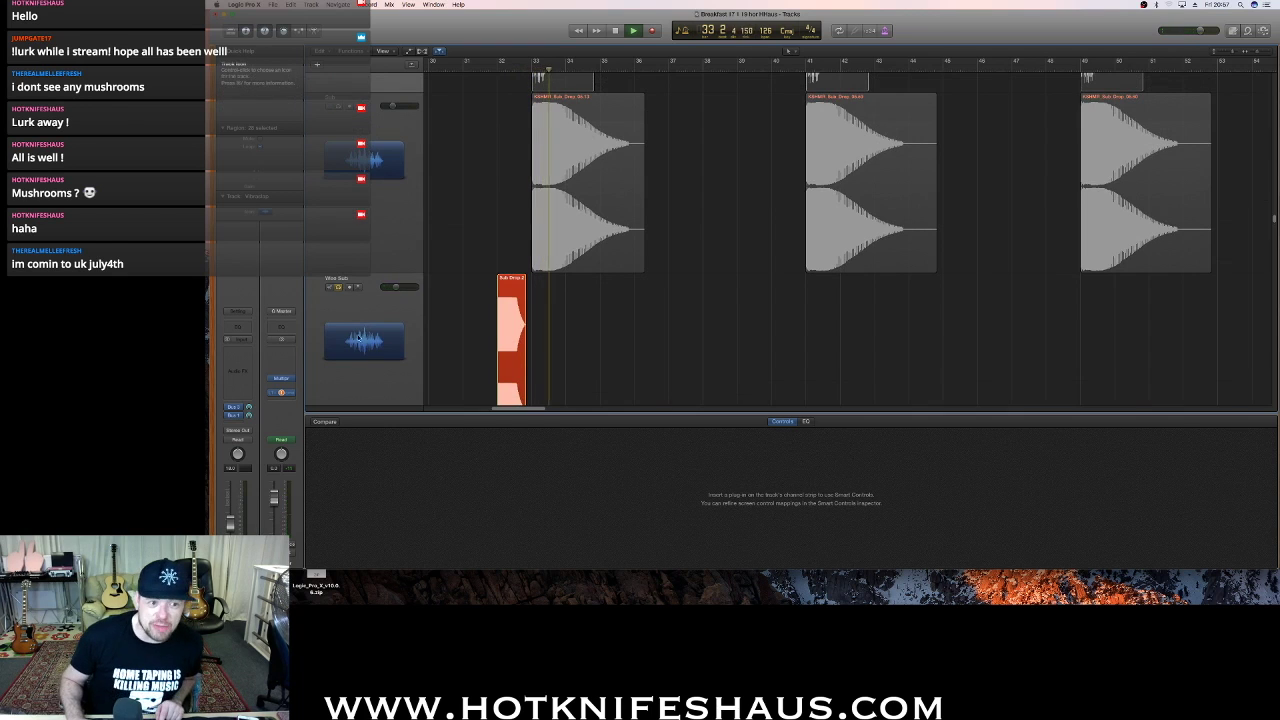
{"action": "left_click", "coordinate": [340, 287]}
{"action": "key", "text": "space"}
Solo the Record Crackle track, play it from just before bar 33 and lower its channel volume
{"action": "scroll", "coordinate": [841, 310], "scroll_direction": "down", "scroll_amount": 5}
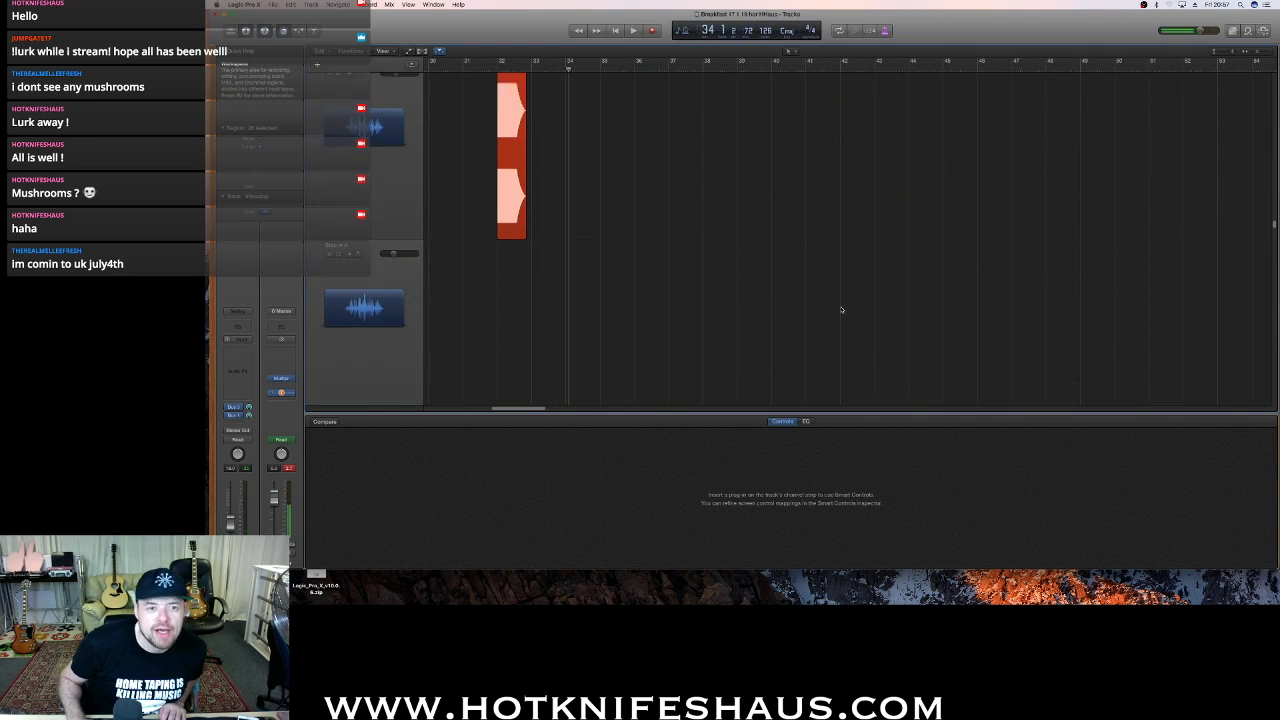
{"action": "scroll", "coordinate": [841, 310], "scroll_direction": "down", "scroll_amount": 2}
{"action": "scroll", "coordinate": [541, 177], "scroll_direction": "up", "scroll_amount": 8}
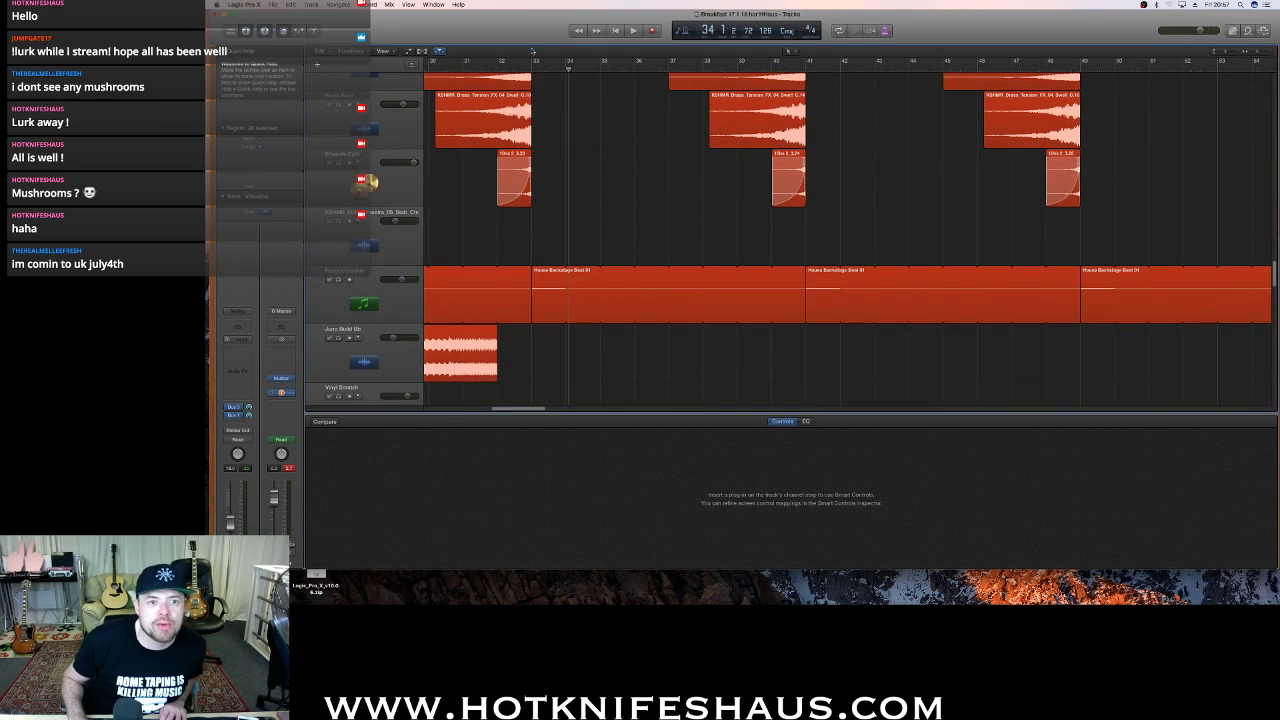
{"action": "left_click", "coordinate": [523, 68]}
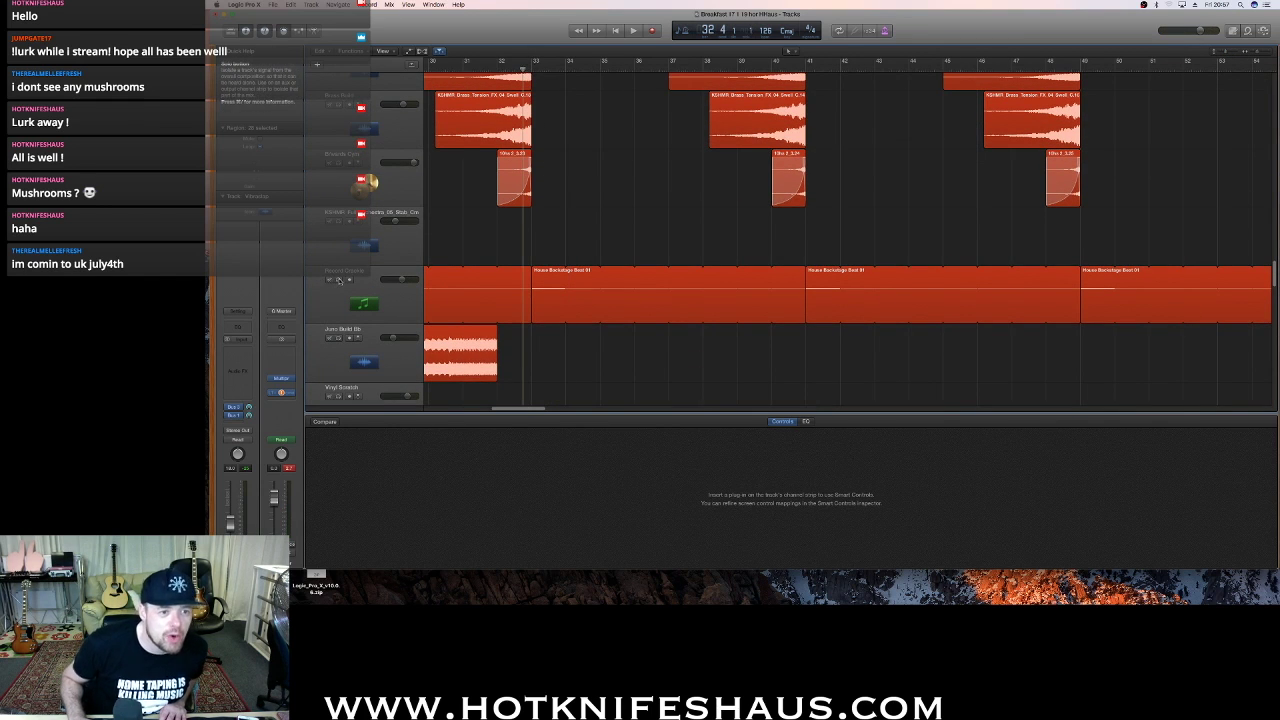
{"action": "left_click", "coordinate": [339, 280]}
{"action": "key", "text": "space"}
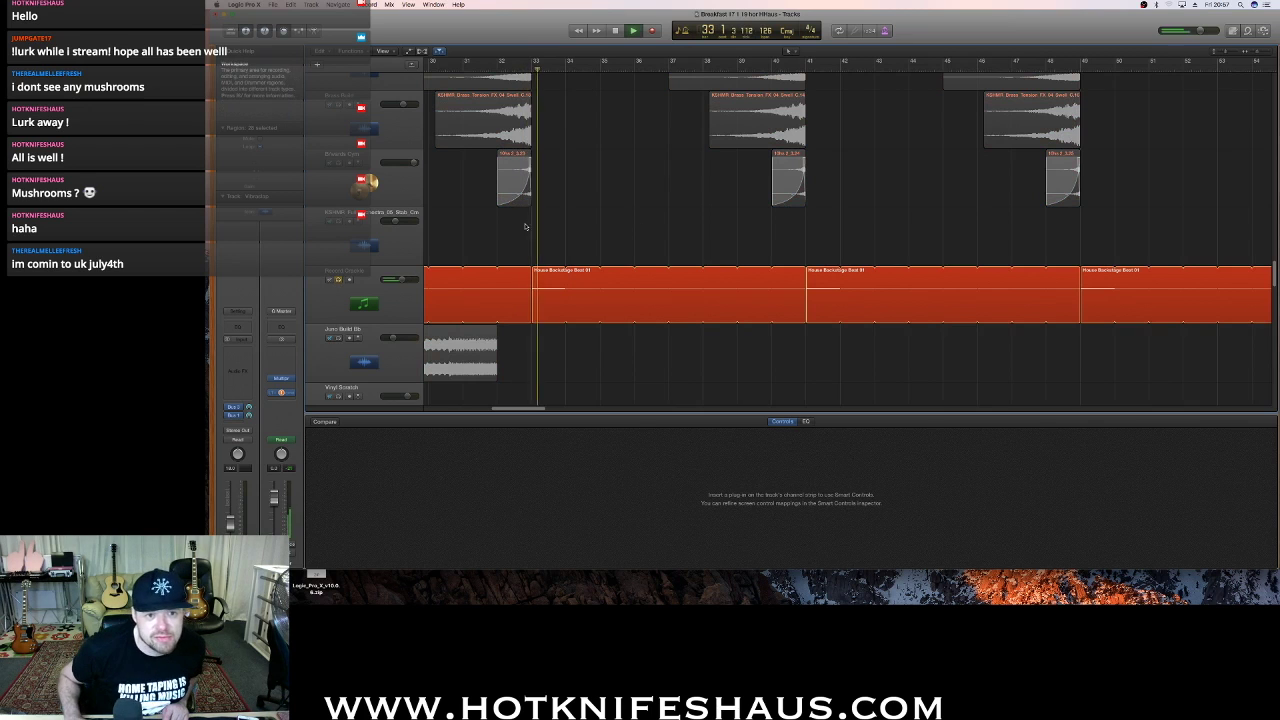
{"action": "left_click", "coordinate": [351, 290]}
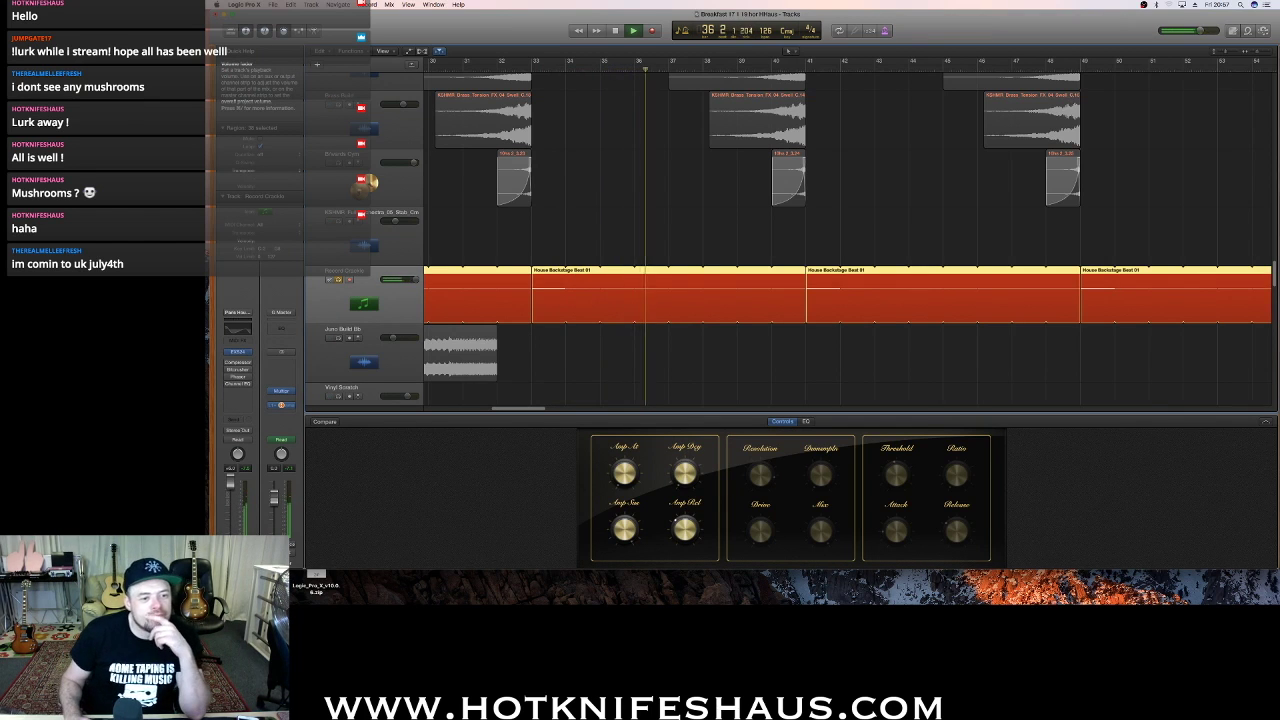
{"action": "left_click_drag", "start_coordinate": [232, 486], "coordinate": [231, 503]}
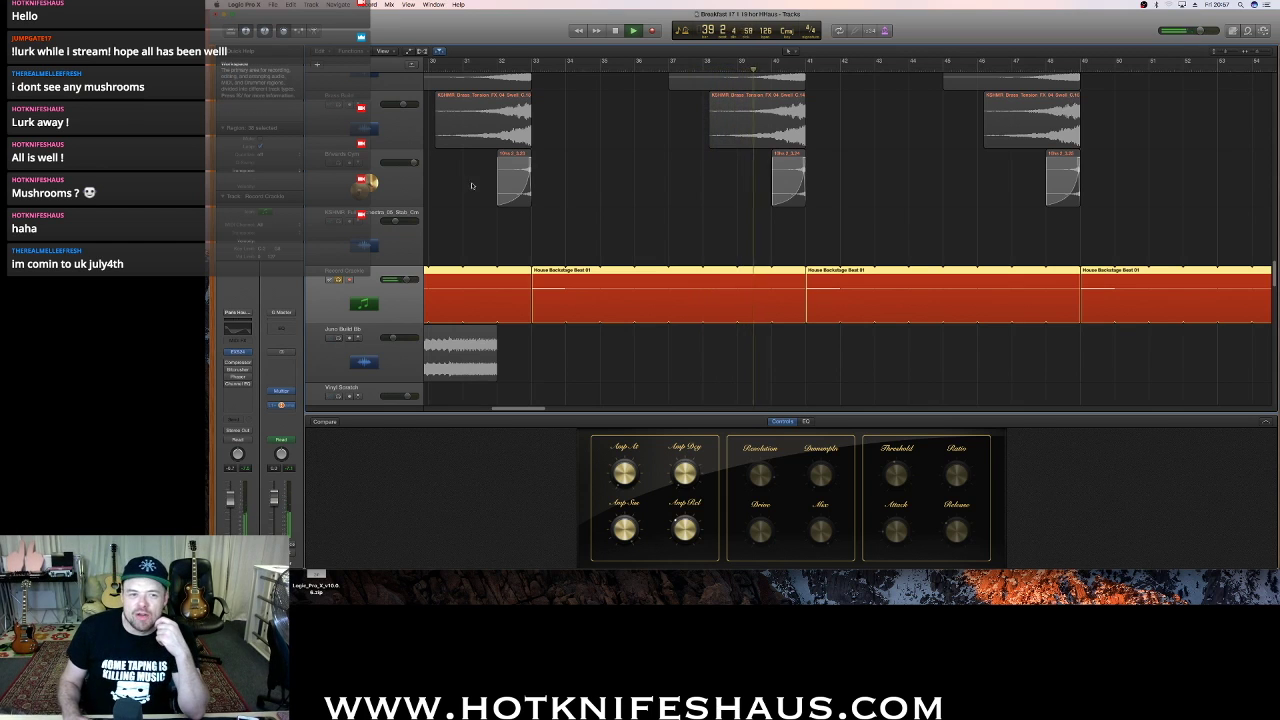
Switch the solo from Record Crackle to the reverse cymbal track, audition it from bar 32 and stop playback
{"action": "left_click", "coordinate": [366, 182]}
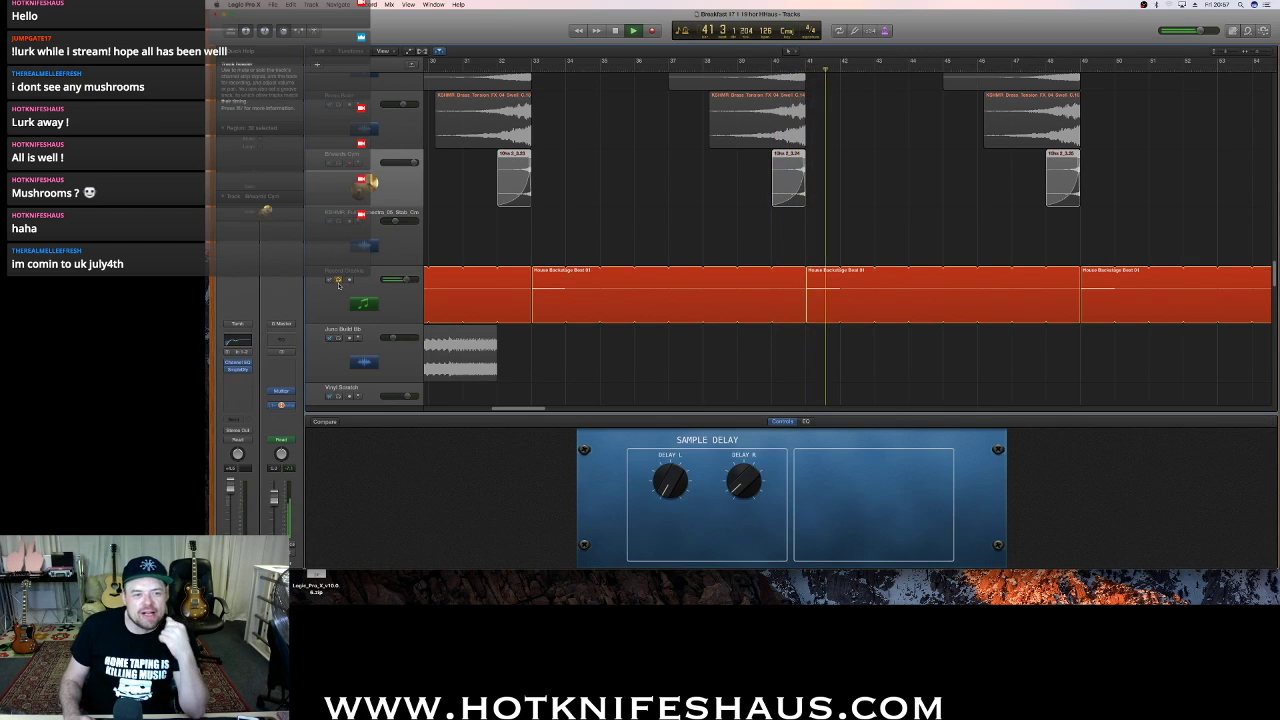
{"action": "key", "text": "super+a"}
{"action": "key", "text": "space"}
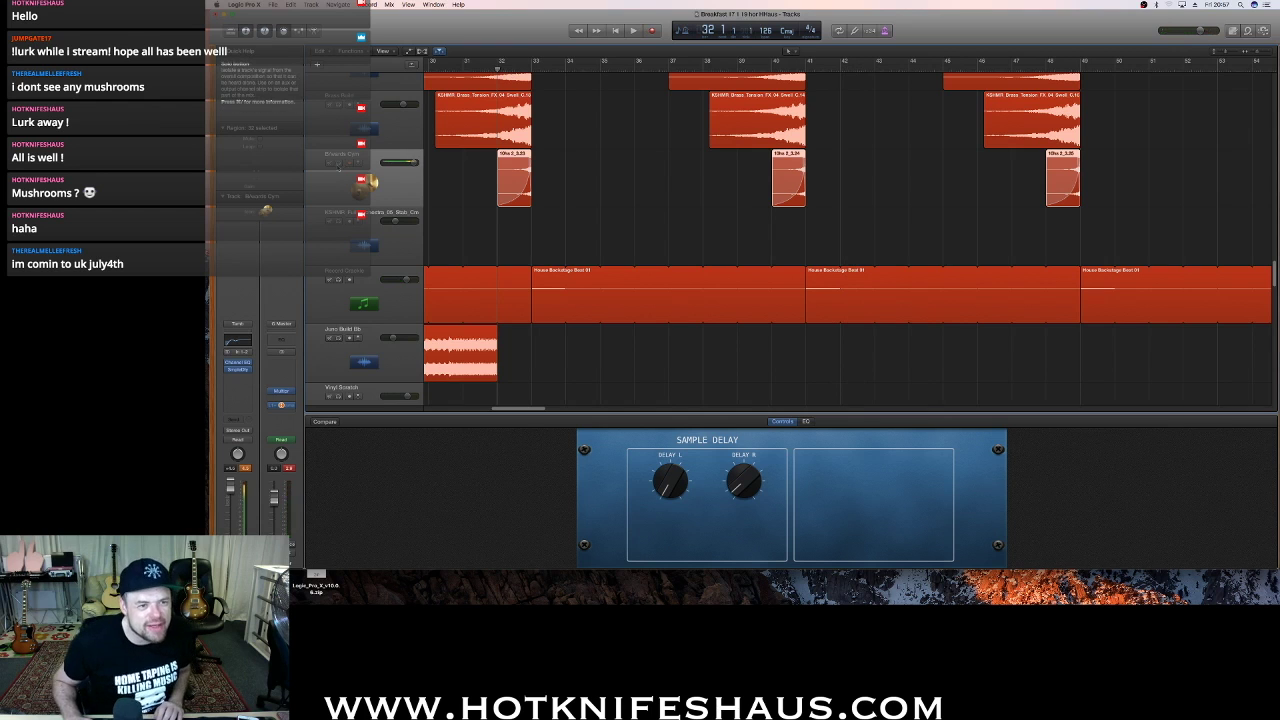
{"action": "left_click", "coordinate": [319, 173]}
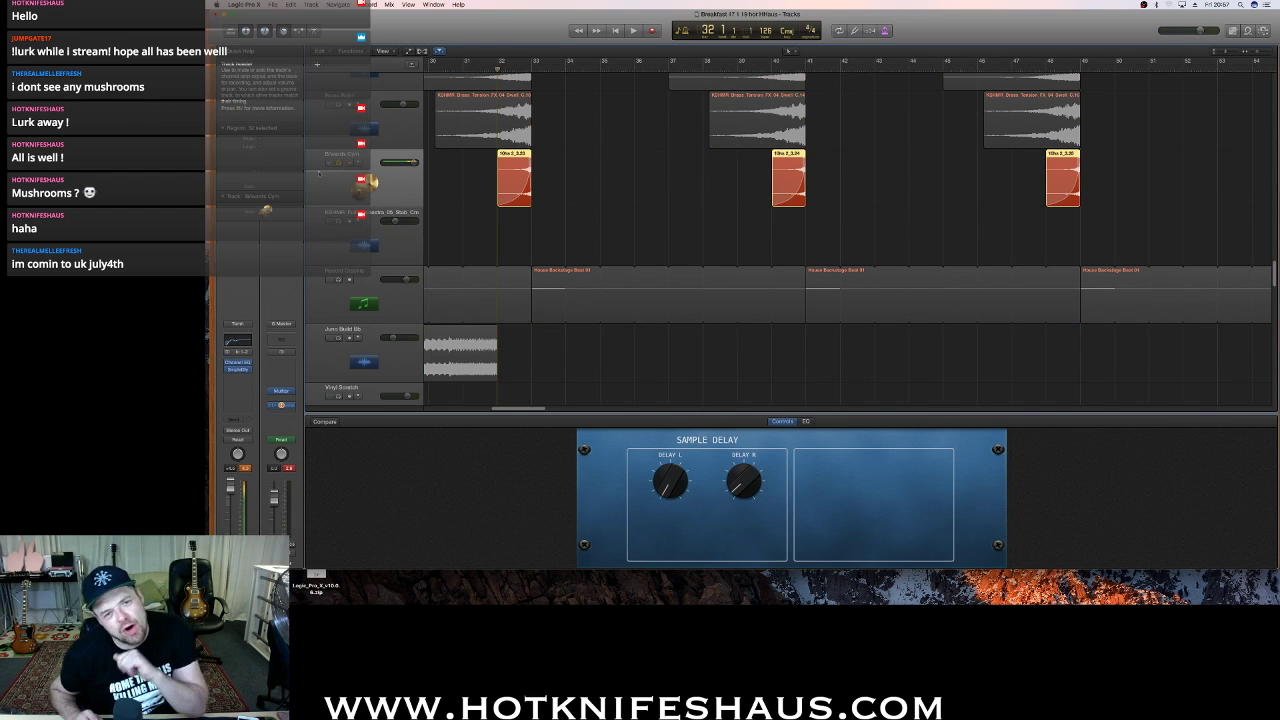
{"action": "scroll", "coordinate": [319, 173], "scroll_direction": "down", "scroll_amount": 1}
{"action": "key", "text": "space"}
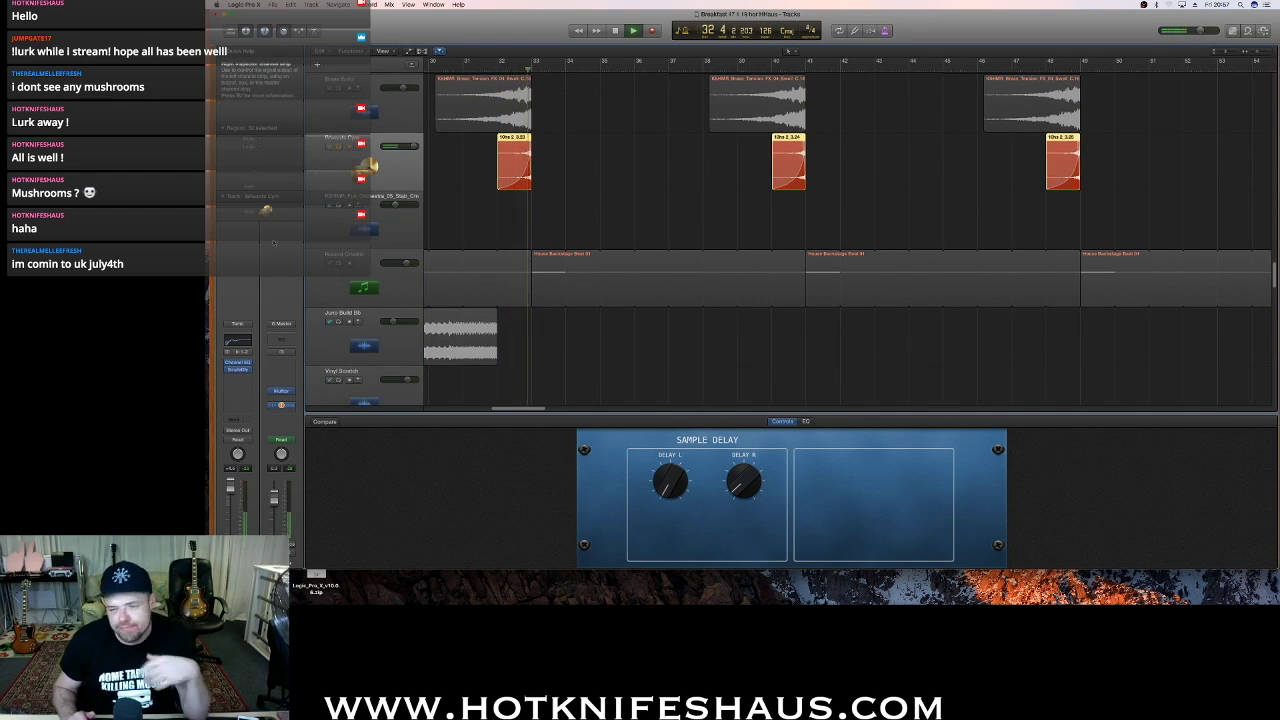
{"action": "key", "text": "space"}
Add the Brass Build track to the solo, play it with the reverse cymbal from bar 30 into bar 33 and stop
{"action": "scroll", "coordinate": [341, 140], "scroll_direction": "up", "scroll_amount": 2}
{"action": "left_click", "coordinate": [340, 131]}
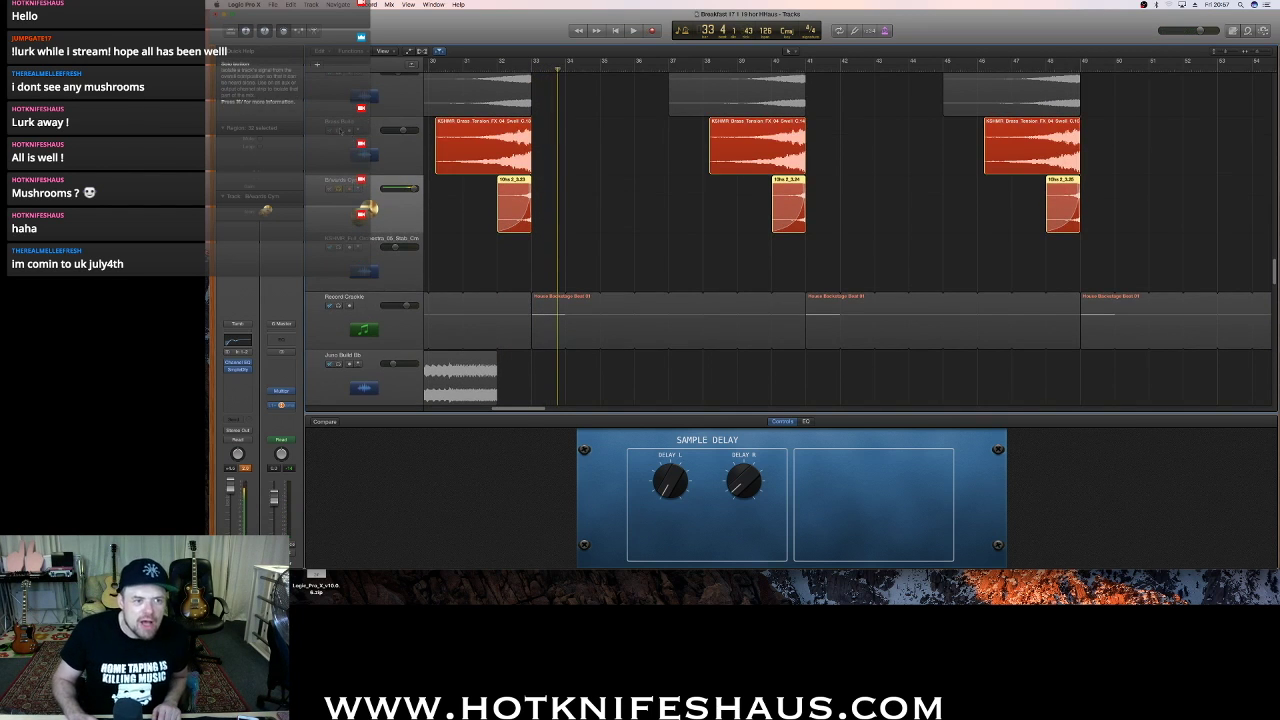
{"action": "scroll", "coordinate": [441, 97], "scroll_direction": "up", "scroll_amount": 2}
{"action": "left_click", "coordinate": [434, 68]}
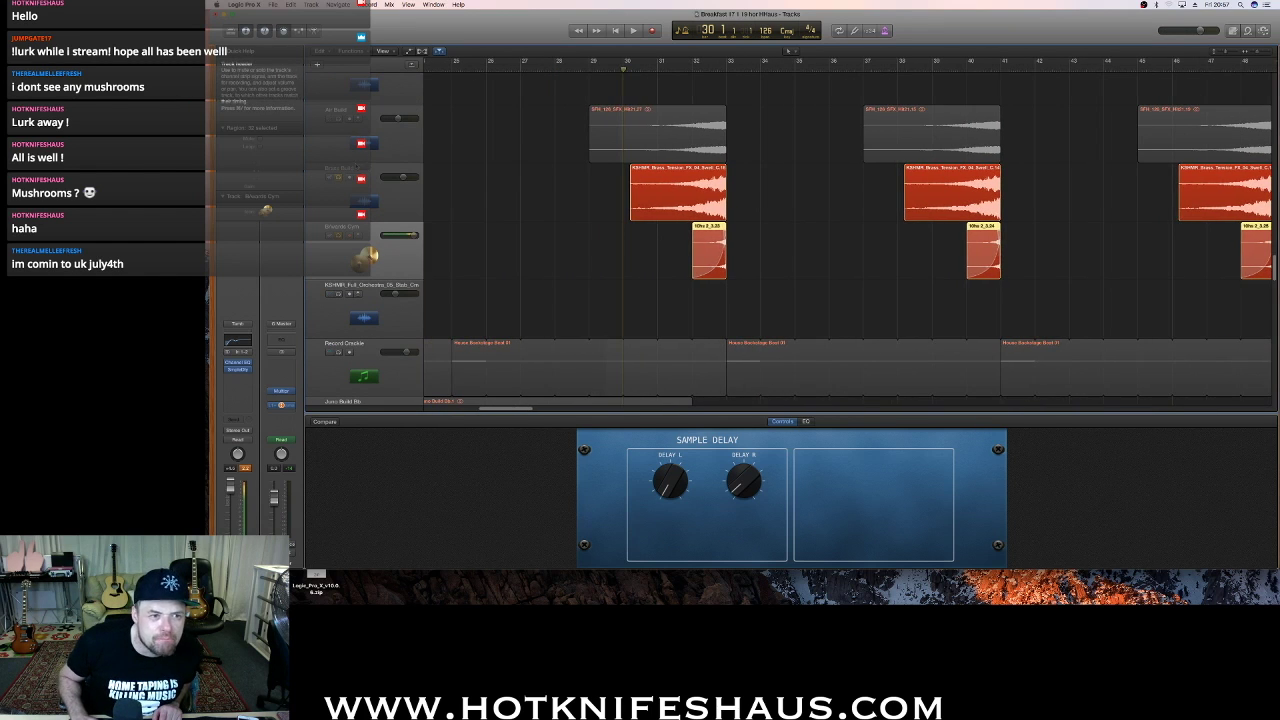
{"action": "scroll", "coordinate": [342, 128], "scroll_direction": "up", "scroll_amount": 2}
{"action": "key", "text": "space"}
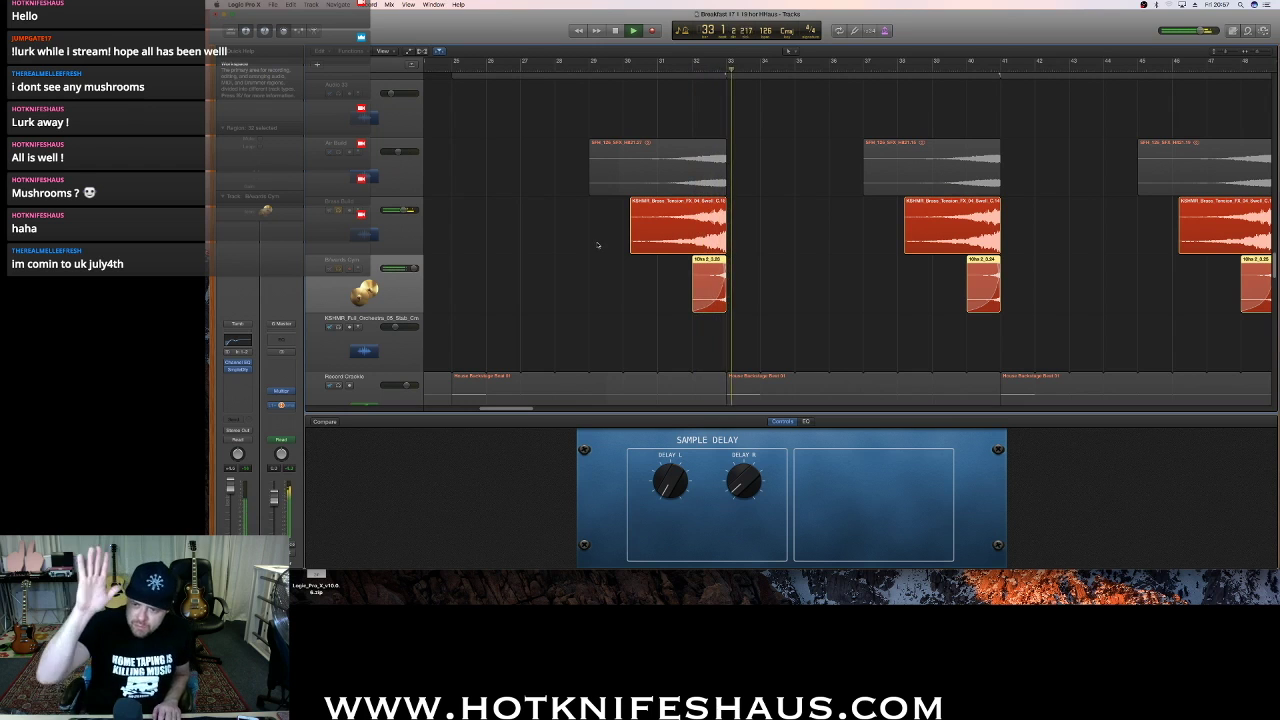
{"action": "key", "text": "space"}
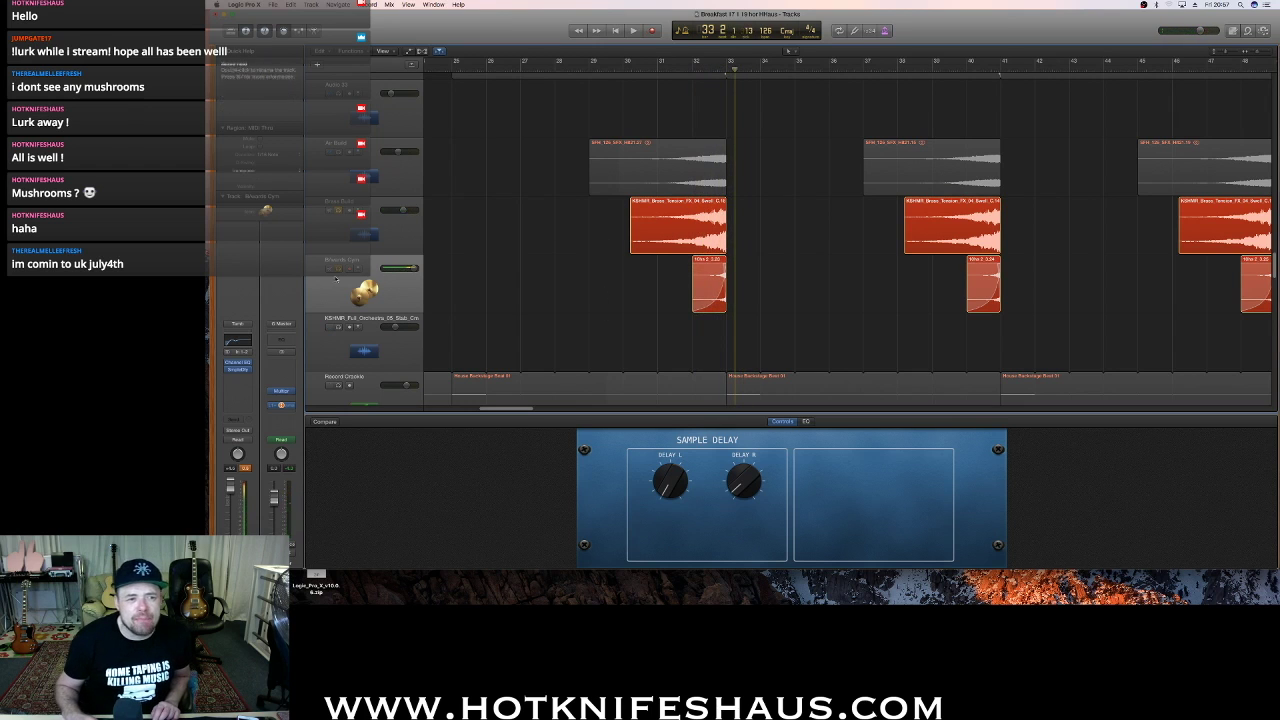
Solo the Air Build track alongside Brass Build, play from bar 31 beat 3 into bar 33, adding the reverse cymbal track to the solo
{"action": "left_click", "coordinate": [338, 269]}
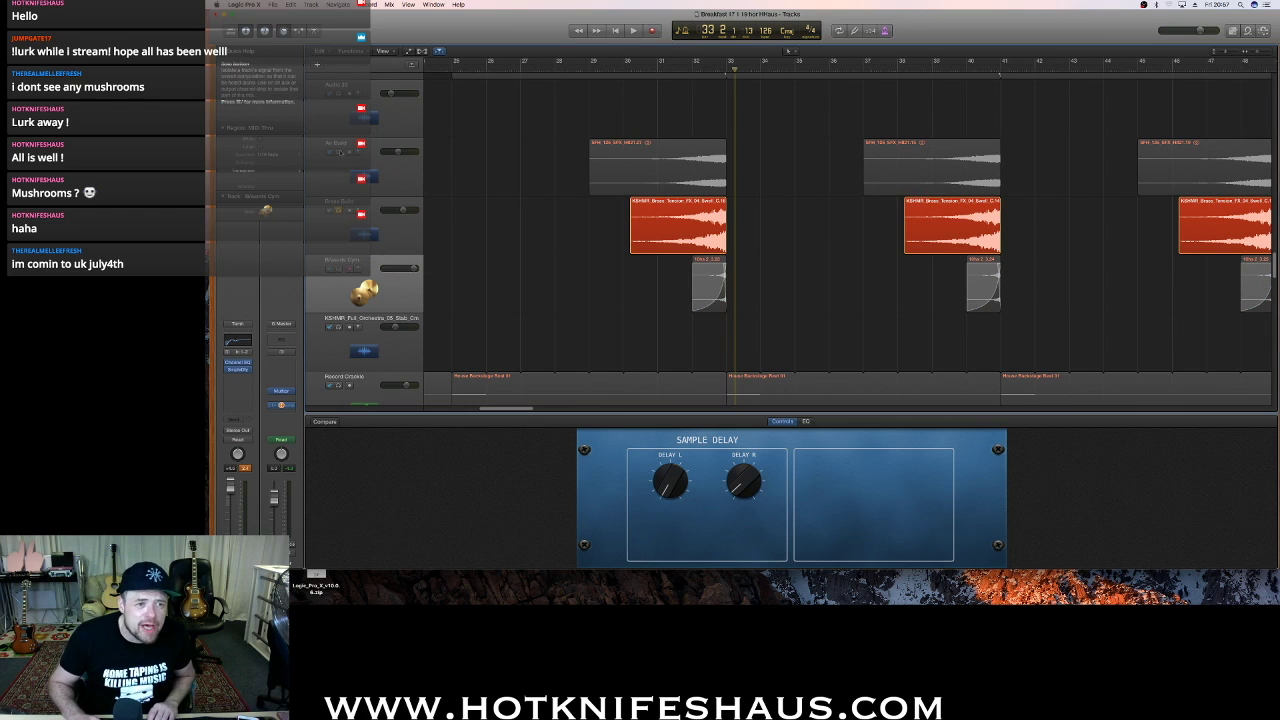
{"action": "left_click", "coordinate": [339, 152]}
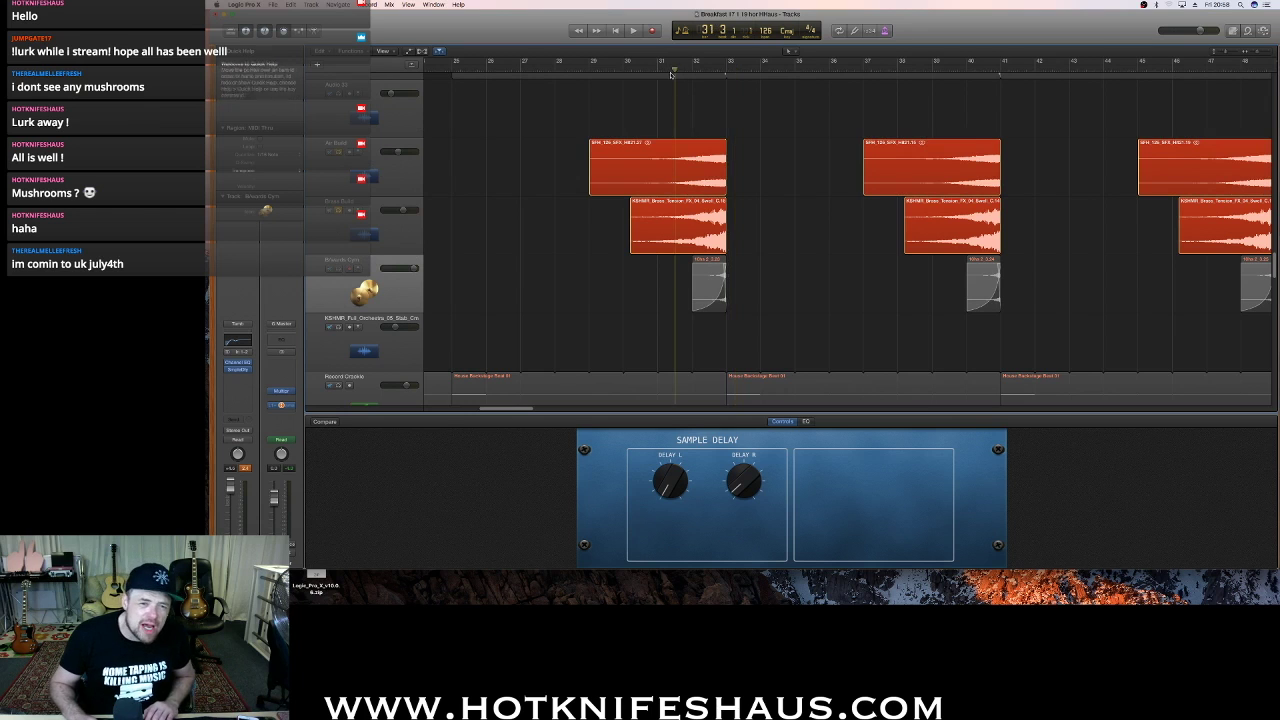
{"action": "key", "text": "super+space"}
{"action": "left_click", "coordinate": [520, 382]}
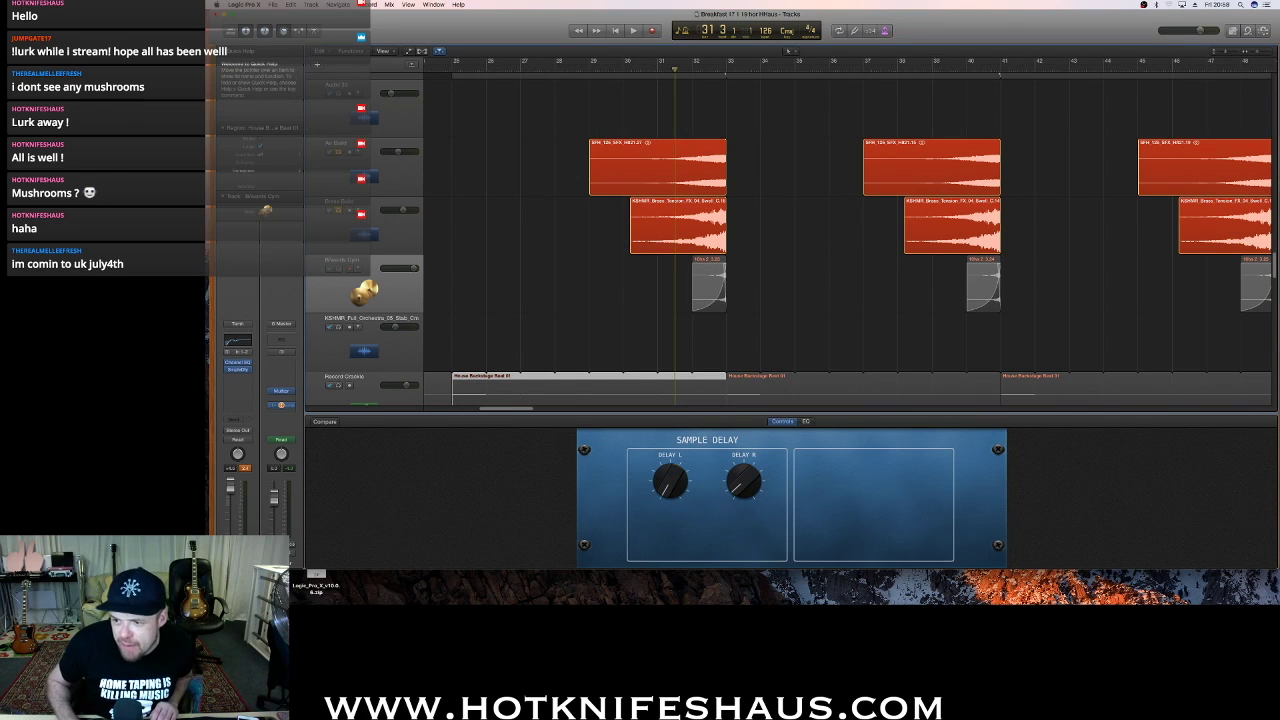
{"action": "left_click", "coordinate": [577, 320]}
{"action": "key", "text": "space"}
{"action": "left_click", "coordinate": [338, 270]}
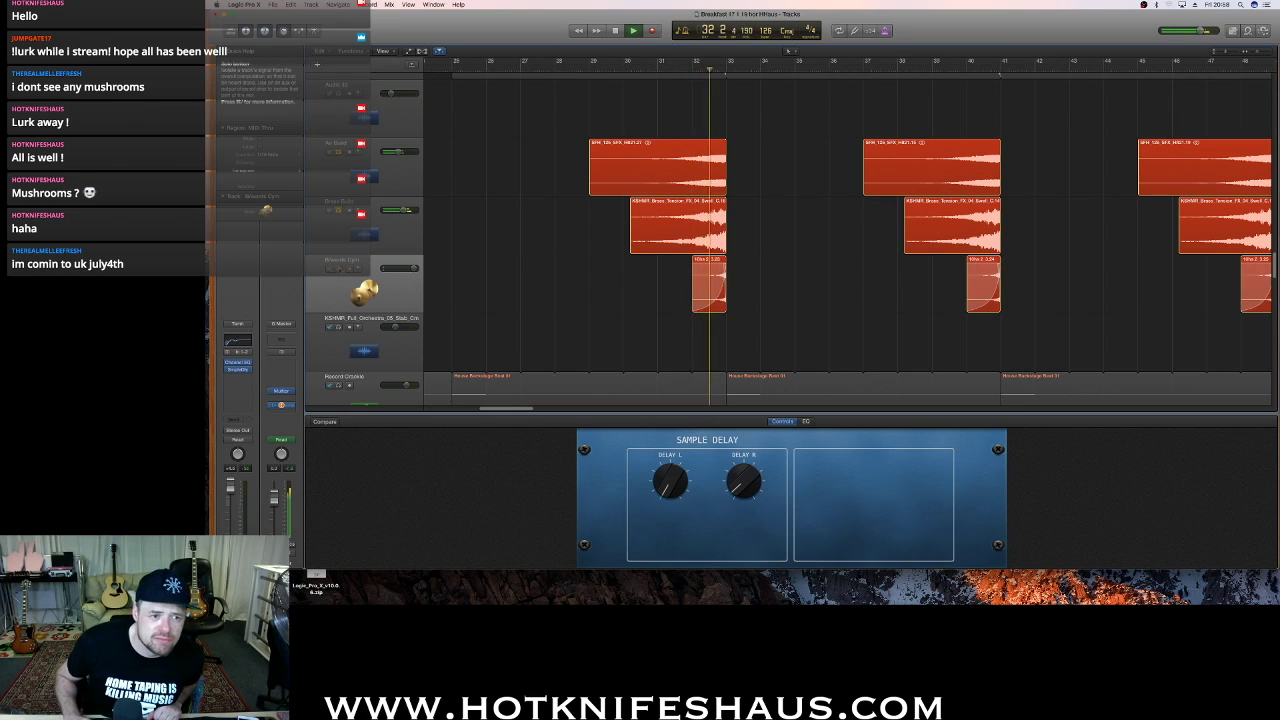
{"action": "scroll", "coordinate": [700, 240], "scroll_direction": "down", "scroll_amount": 3}
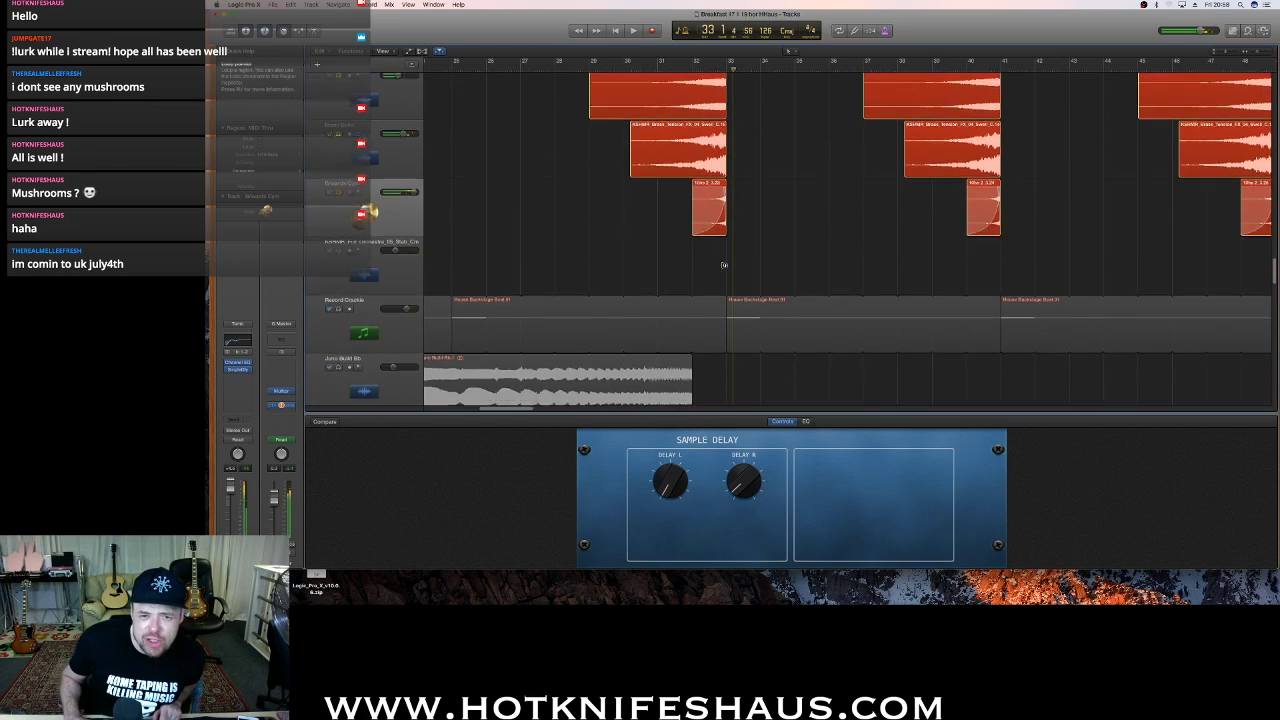
Solo only the Hiss Riser track, clear the solos on the build and cymbal tracks, and audition it from bar 31 into bar 33
{"action": "scroll", "coordinate": [784, 215], "scroll_direction": "up", "scroll_amount": 8}
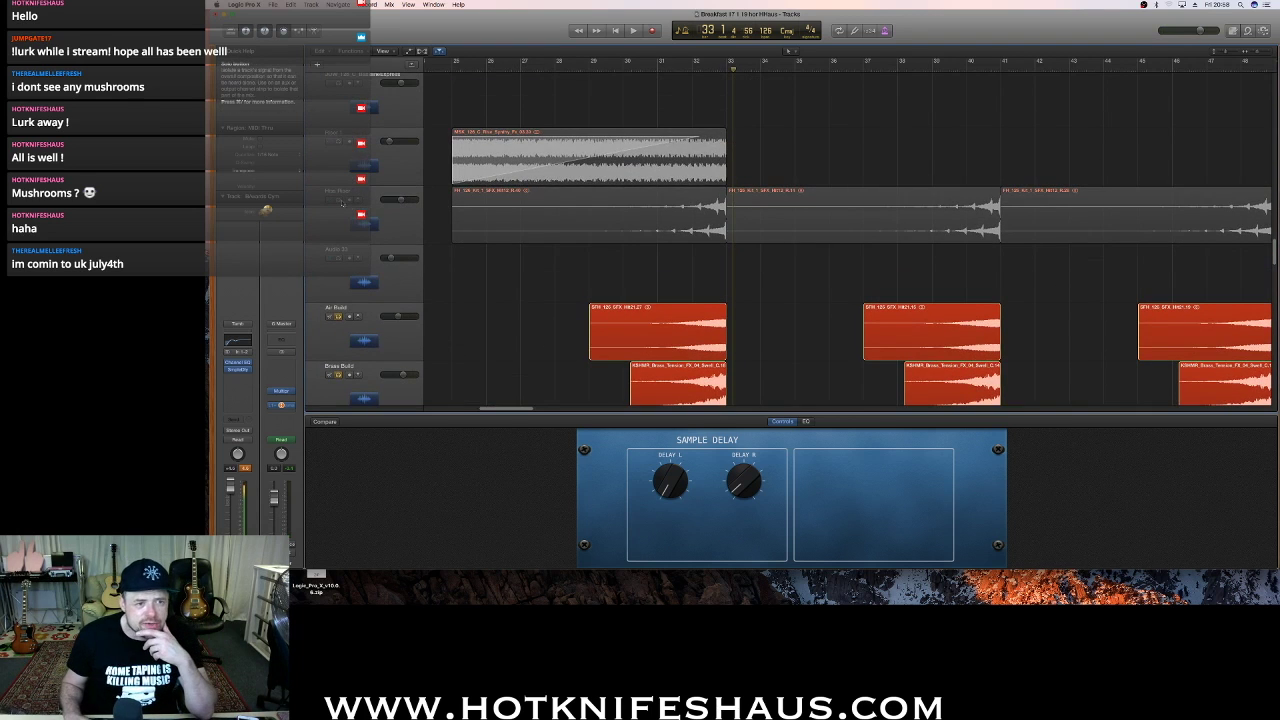
{"action": "left_click", "coordinate": [338, 199]}
{"action": "left_click", "coordinate": [660, 66]}
{"action": "scroll", "coordinate": [340, 300], "scroll_direction": "down", "scroll_amount": 3}
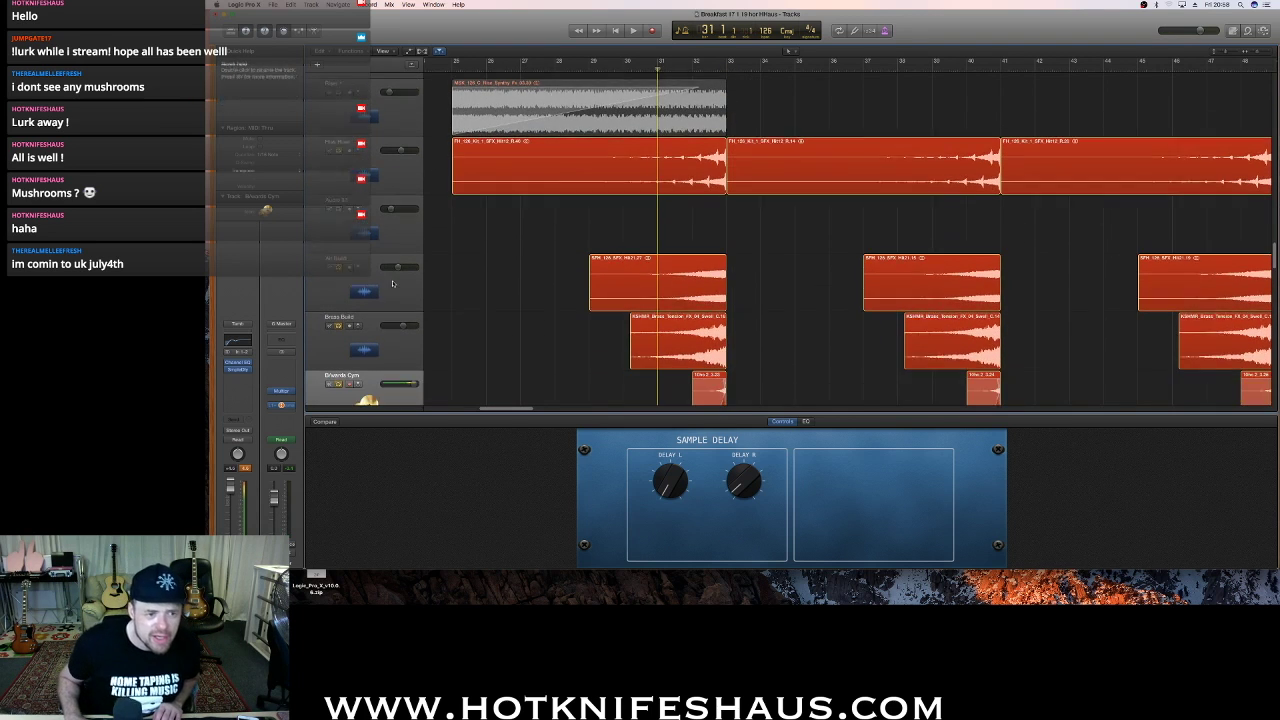
{"action": "left_click", "coordinate": [338, 308]}
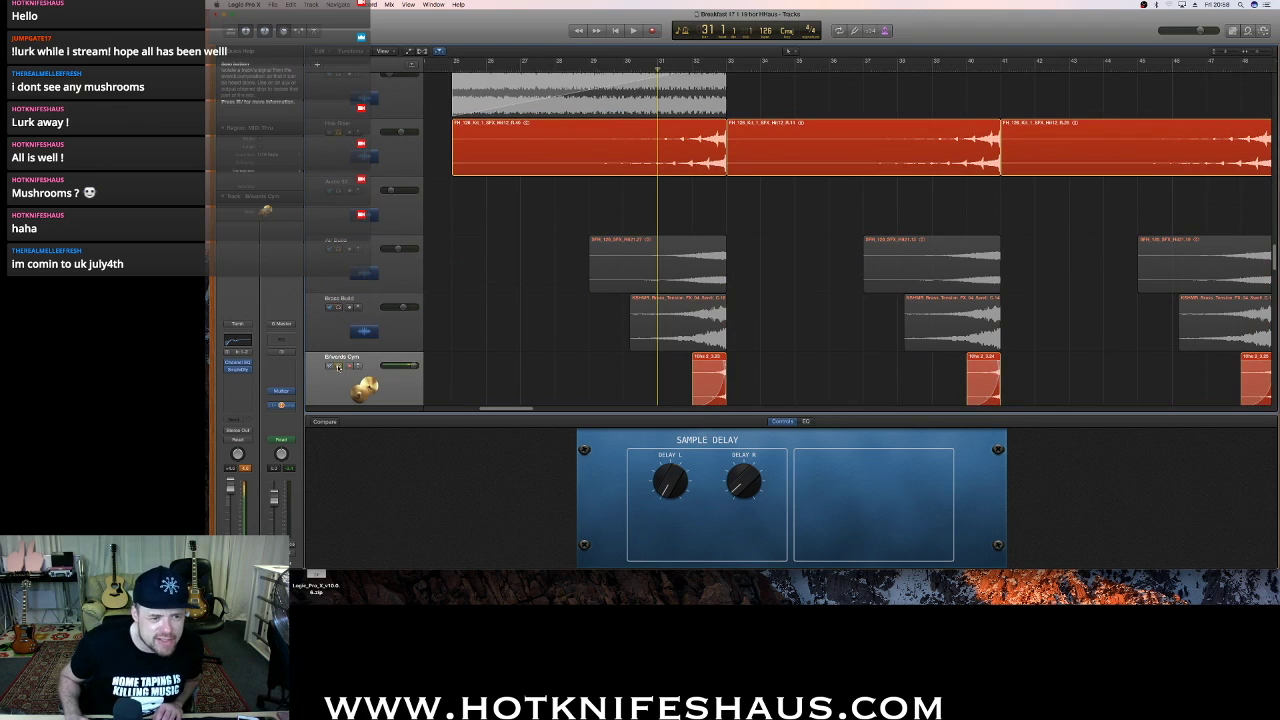
{"action": "left_click", "coordinate": [338, 365]}
{"action": "key", "text": "space"}
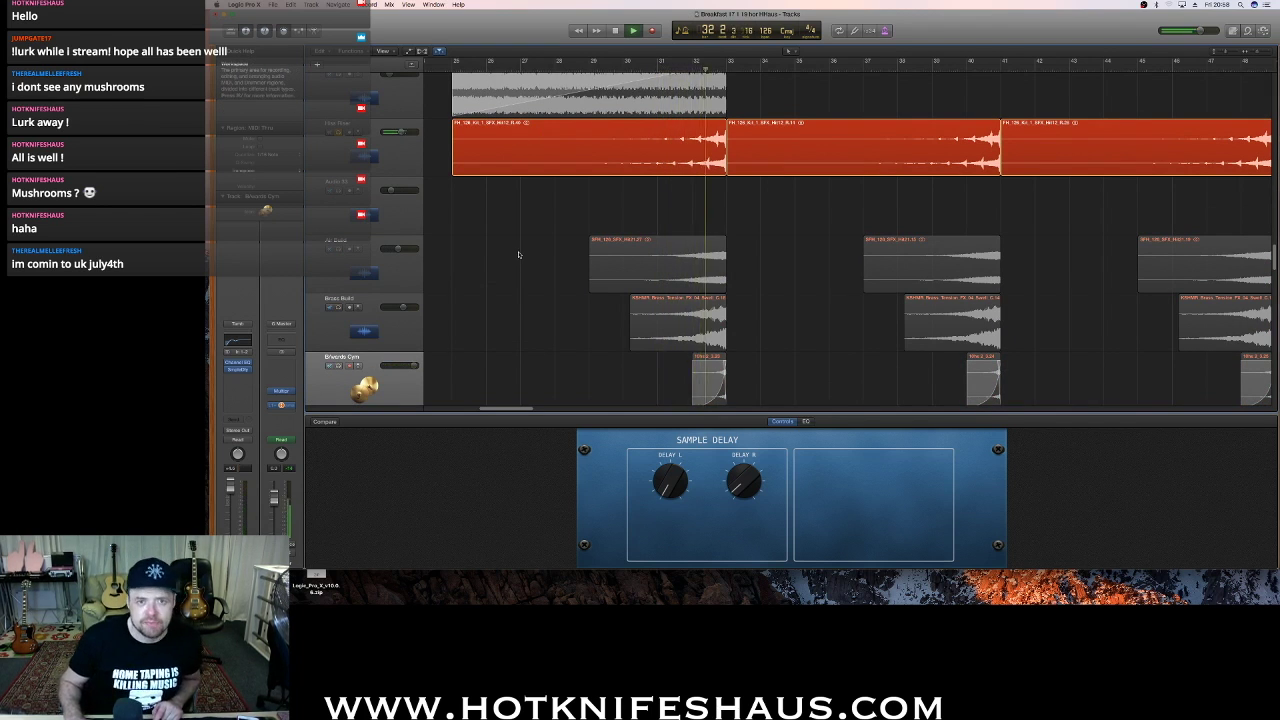
{"action": "scroll", "coordinate": [518, 254], "scroll_direction": "up", "scroll_amount": 5}
{"action": "key", "text": "space"}
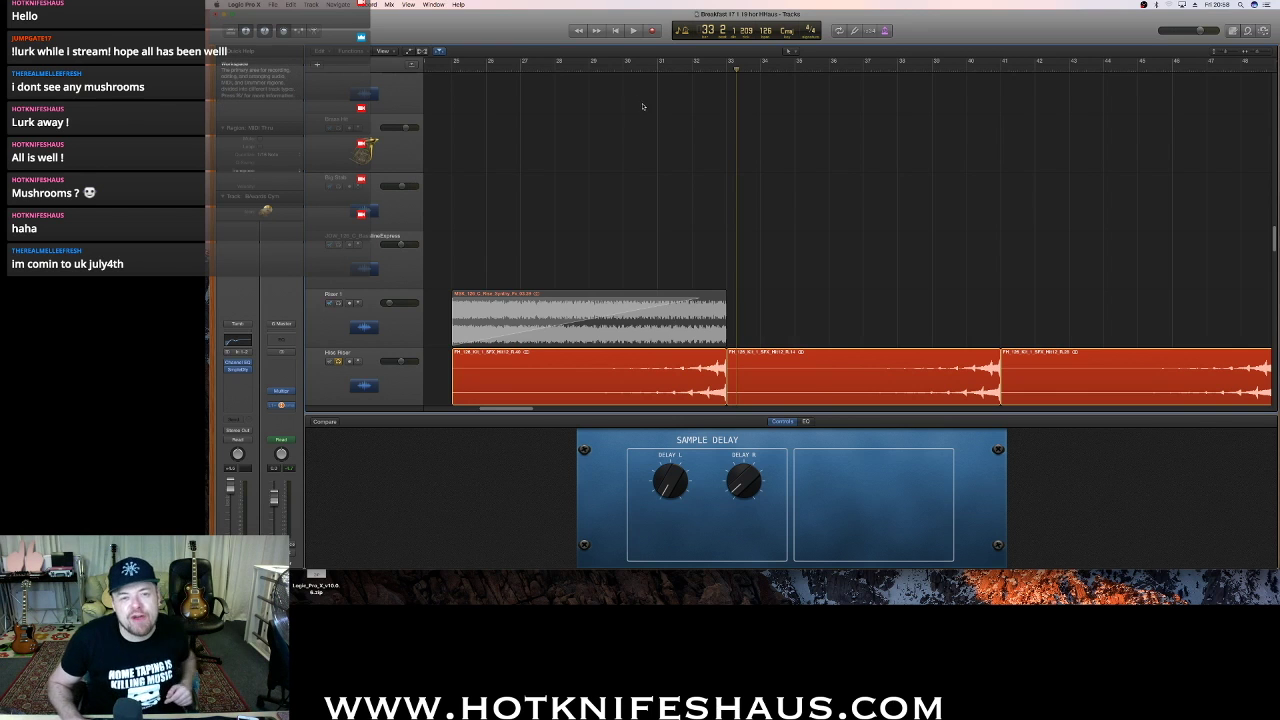
Switch the solo from Hiss Riser to the track with the Rise Synthy Fx region and audition it from bar 24 beat 4 into bar 33
{"action": "left_click", "coordinate": [633, 70]}
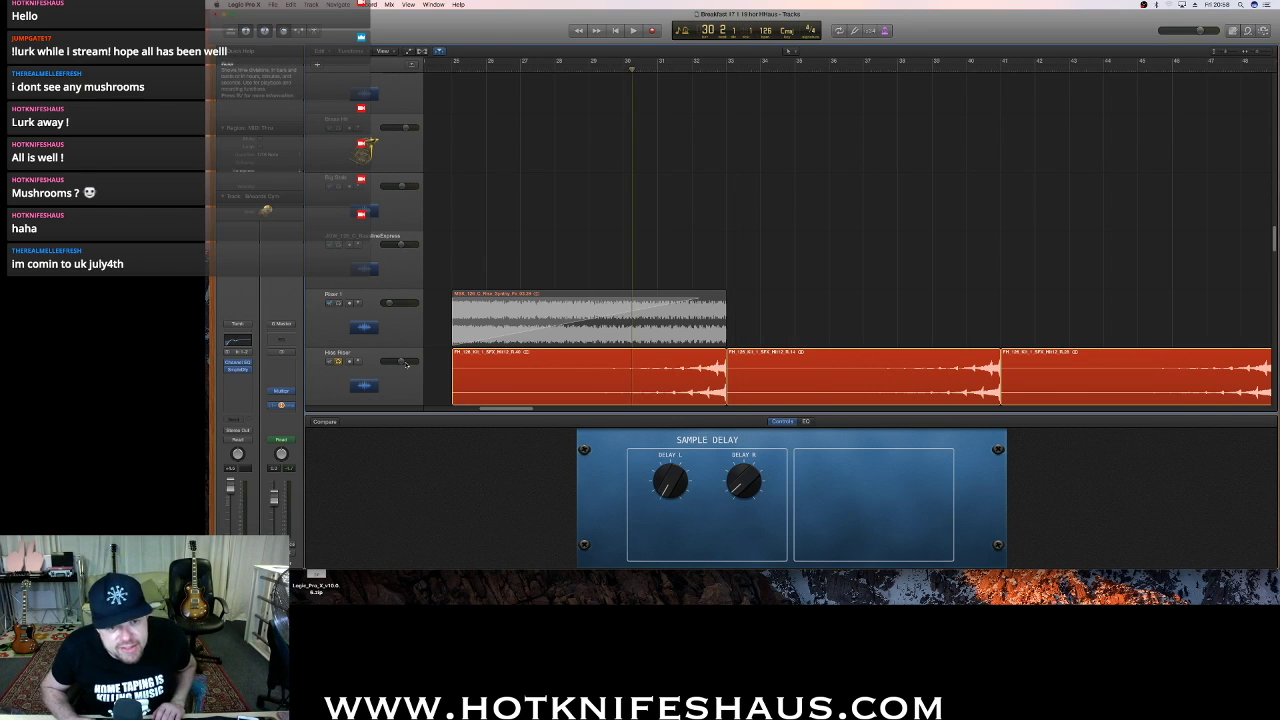
{"action": "scroll", "coordinate": [400, 360], "scroll_direction": "down", "scroll_amount": 3}
{"action": "key", "text": "space"}
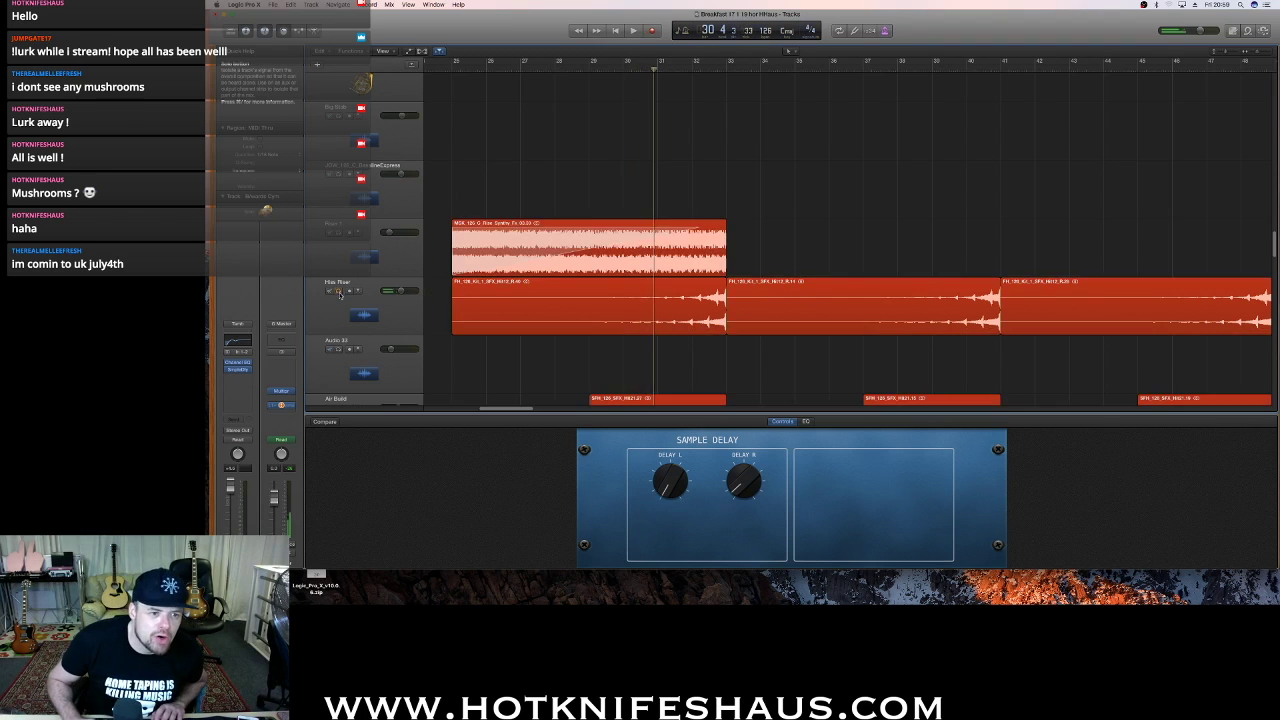
{"action": "left_click", "coordinate": [339, 291]}
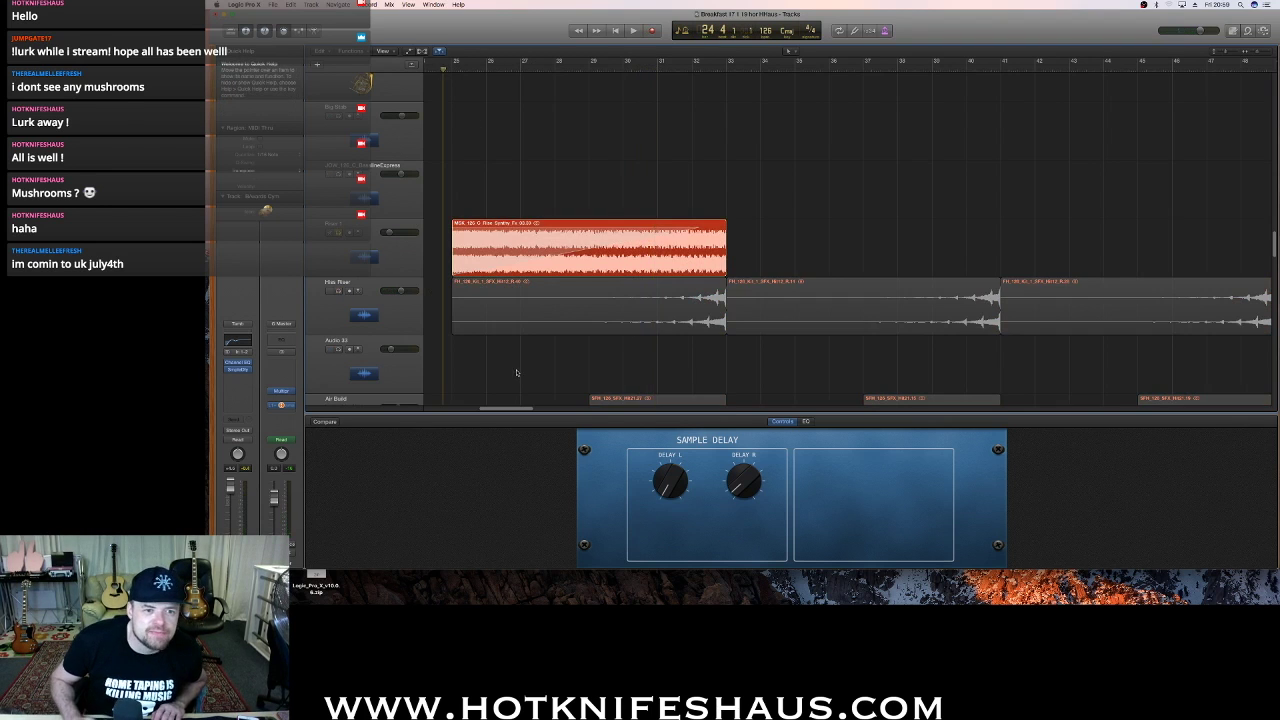
{"action": "key", "text": "space"}
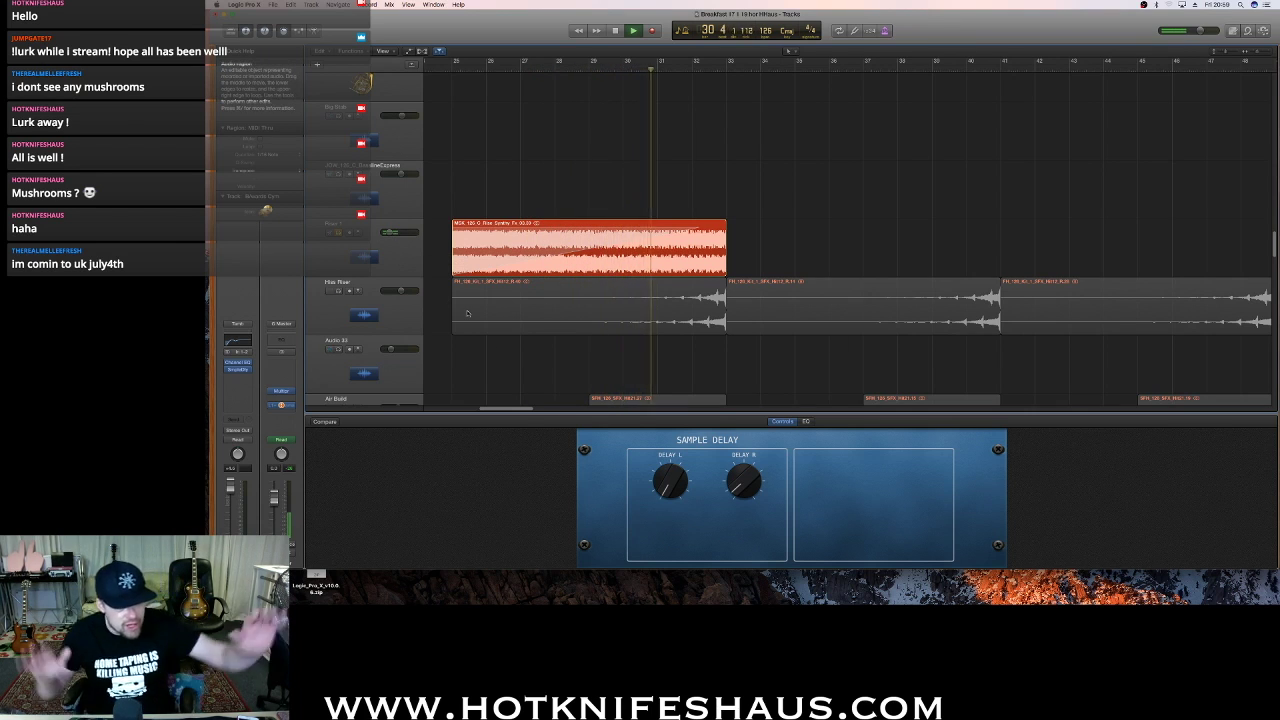
{"action": "right_click", "coordinate": [488, 209]}
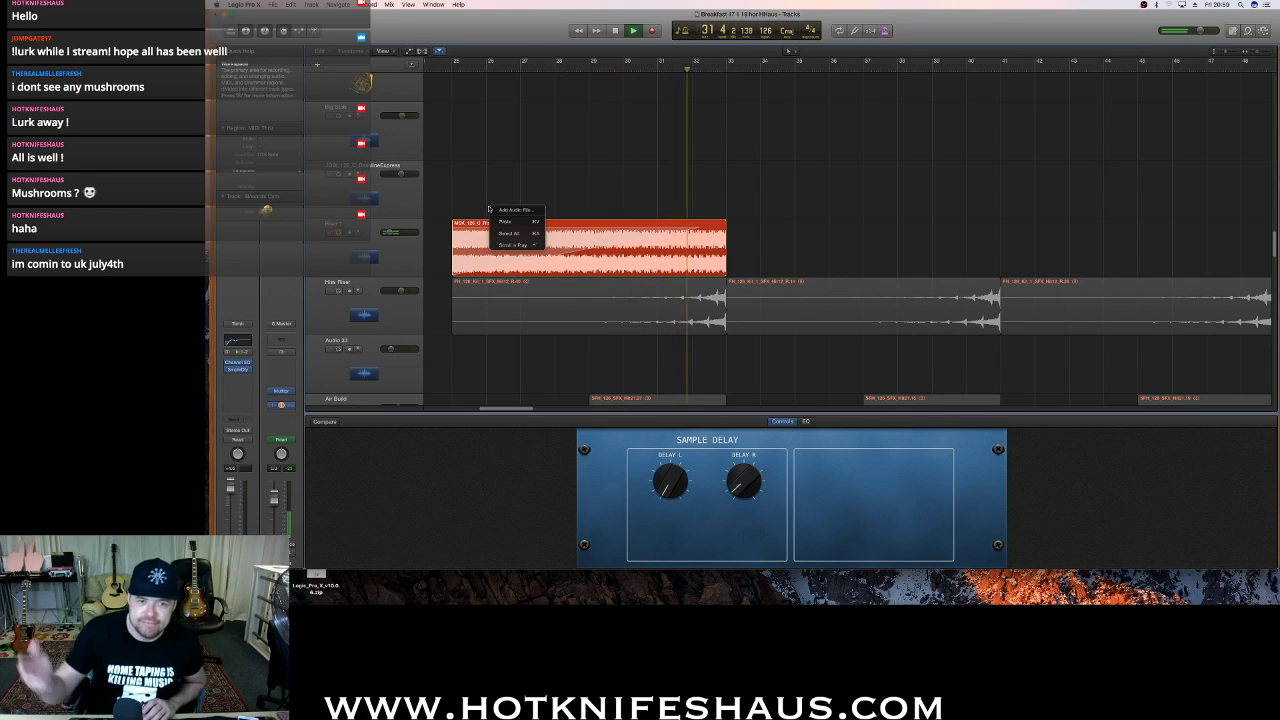
{"action": "left_click", "coordinate": [675, 196]}
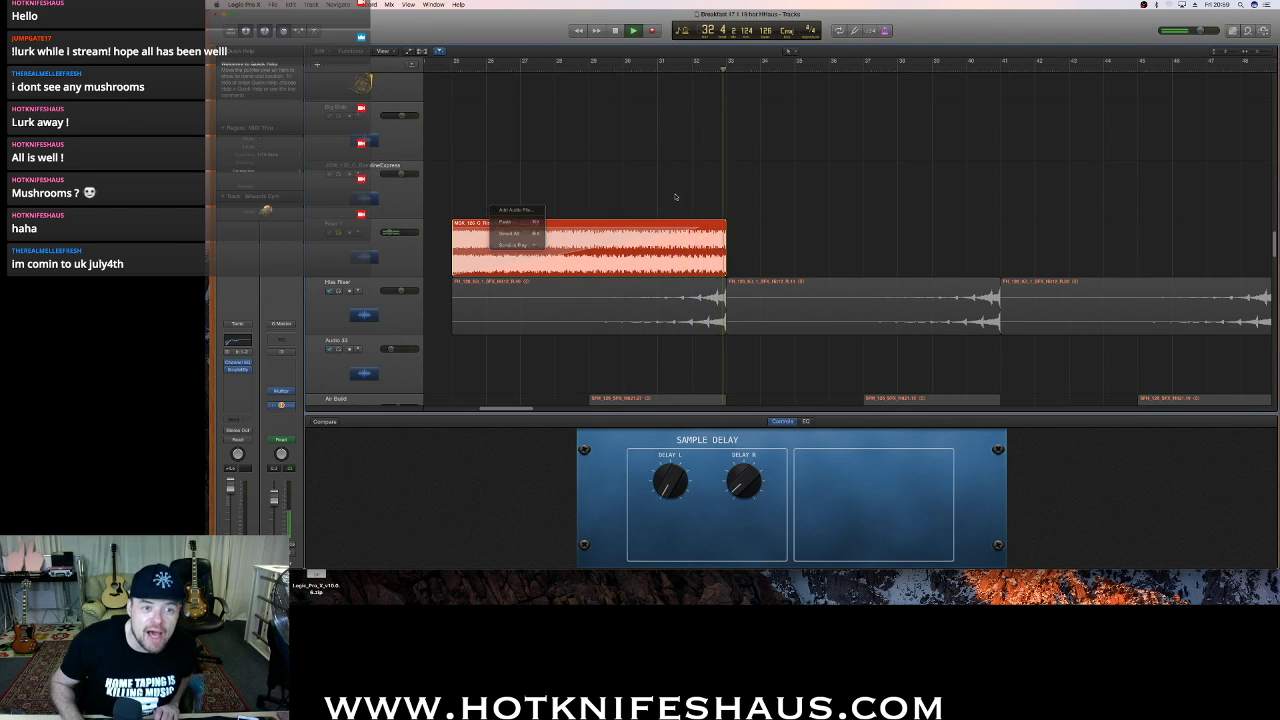
{"action": "key", "text": "space"}
Add the tracks from Hiss Riser down to the reverse cymbal to the solo and play them together from bar 25 into bar 33
{"action": "left_click", "coordinate": [338, 291]}
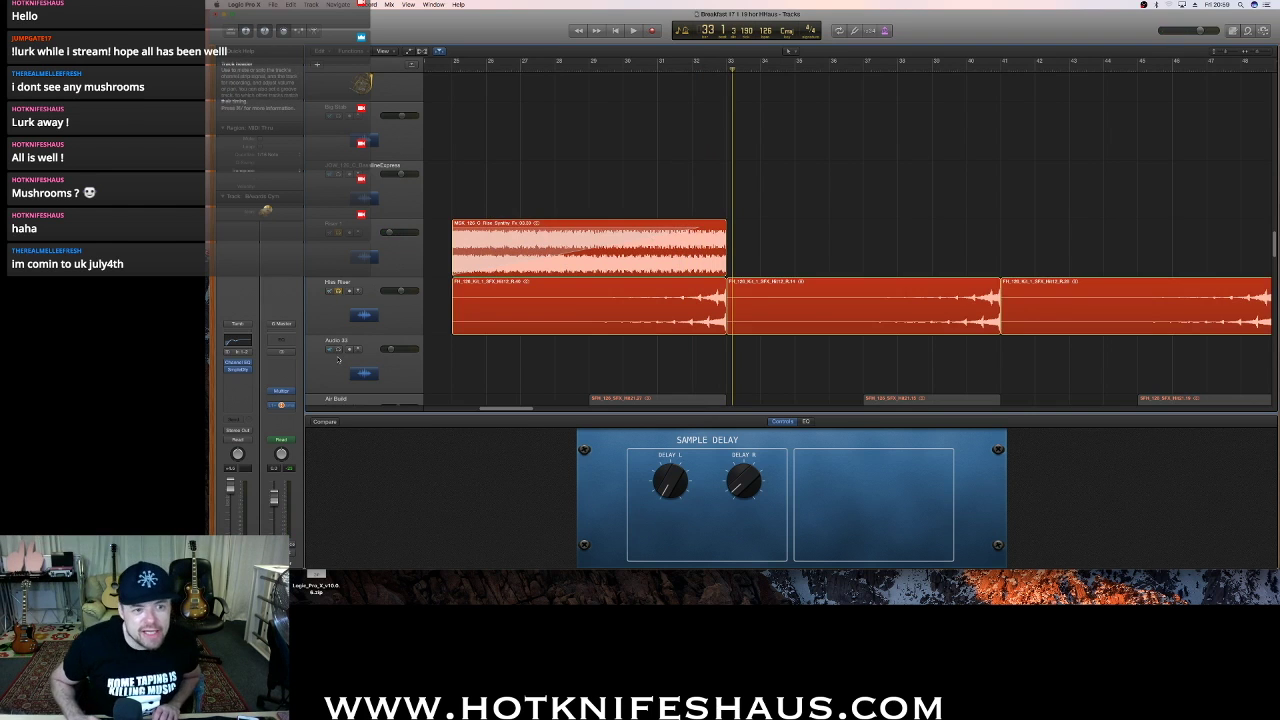
{"action": "scroll", "coordinate": [340, 350], "scroll_direction": "down", "scroll_amount": 2}
{"action": "left_click", "coordinate": [340, 375]}
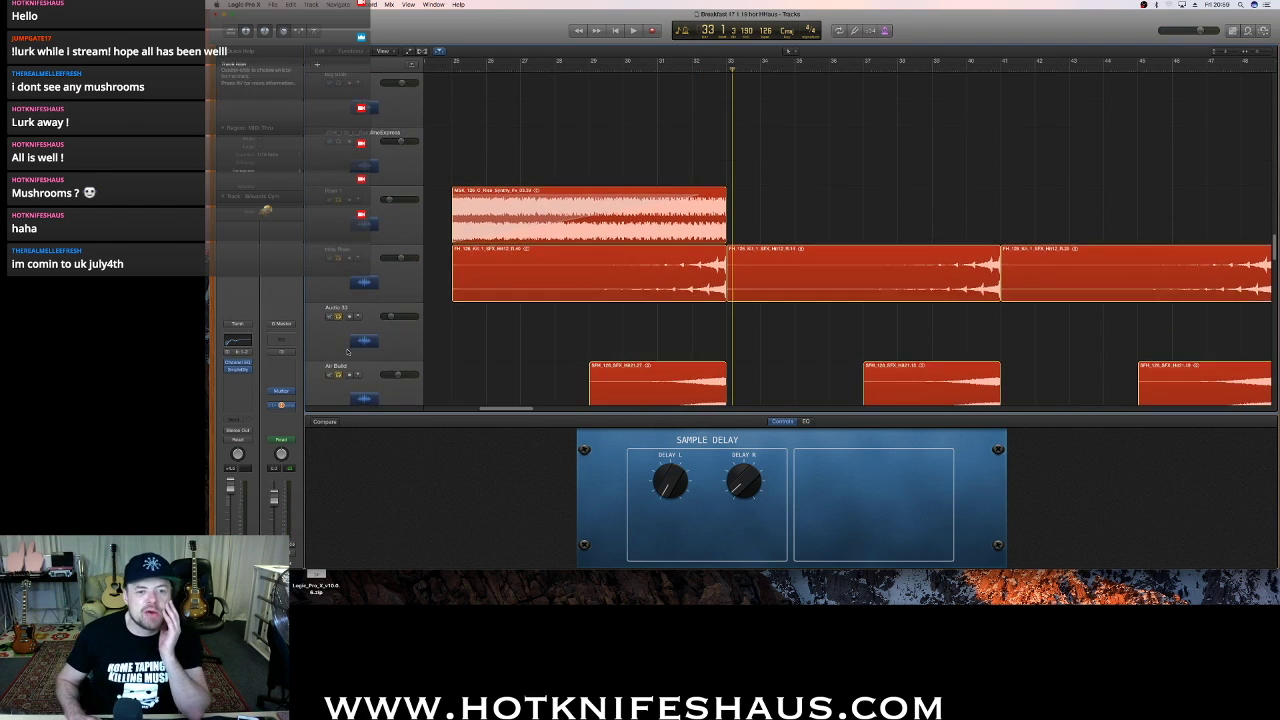
{"action": "scroll", "coordinate": [338, 340], "scroll_direction": "down", "scroll_amount": 5}
{"action": "left_click", "coordinate": [338, 321]}
{"action": "left_click", "coordinate": [338, 380]}
{"action": "scroll", "coordinate": [949, 271], "scroll_direction": "down", "scroll_amount": 6}
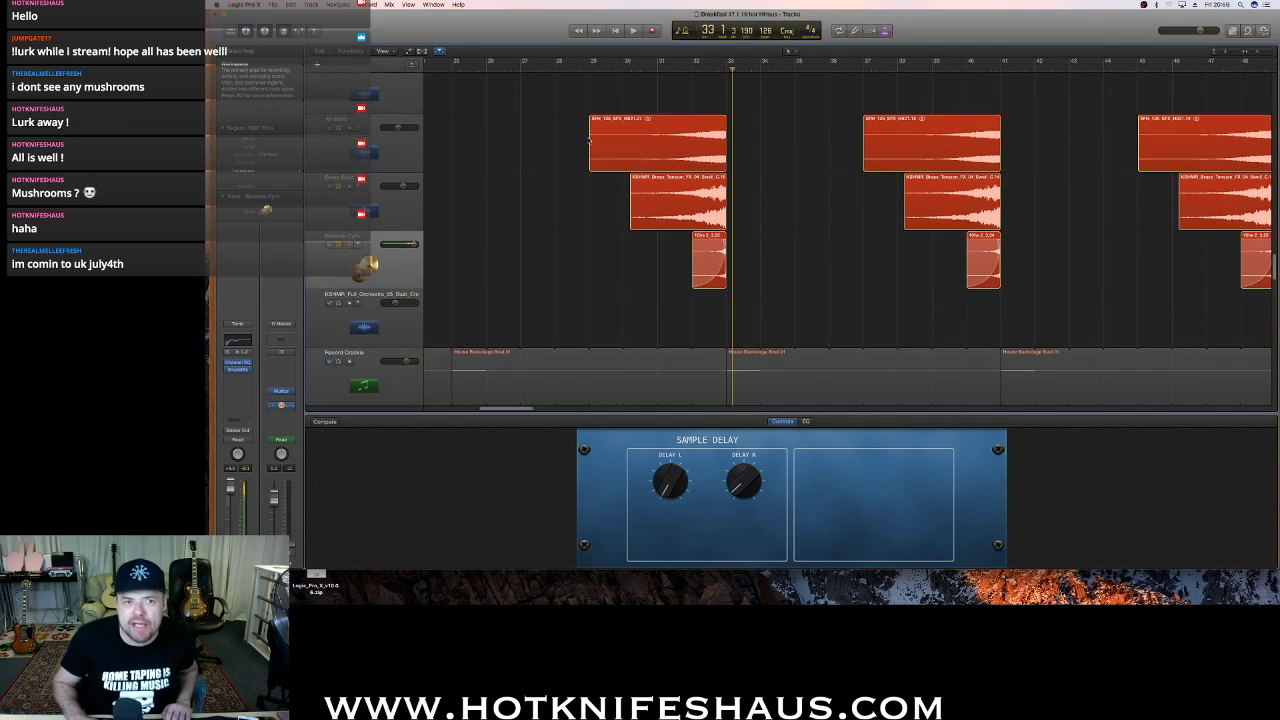
{"action": "scroll", "coordinate": [586, 72], "scroll_direction": "up", "scroll_amount": 6}
{"action": "left_click", "coordinate": [453, 66]}
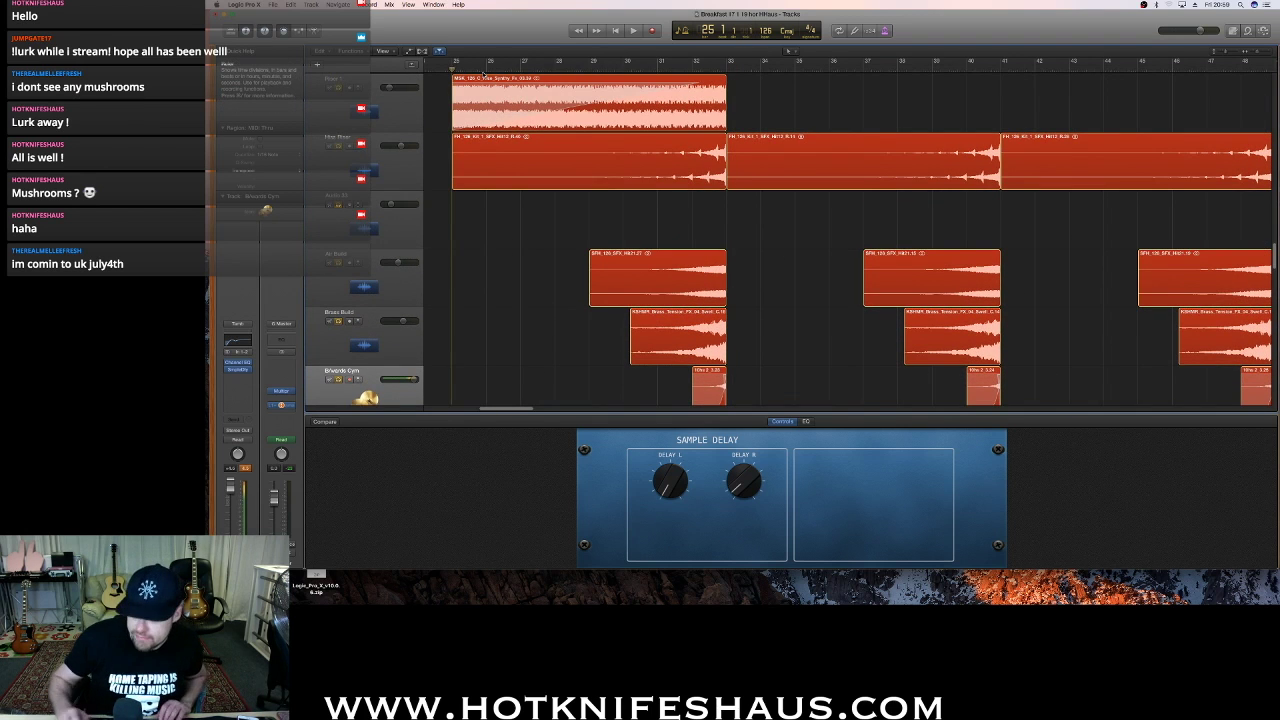
{"action": "key", "text": "space"}
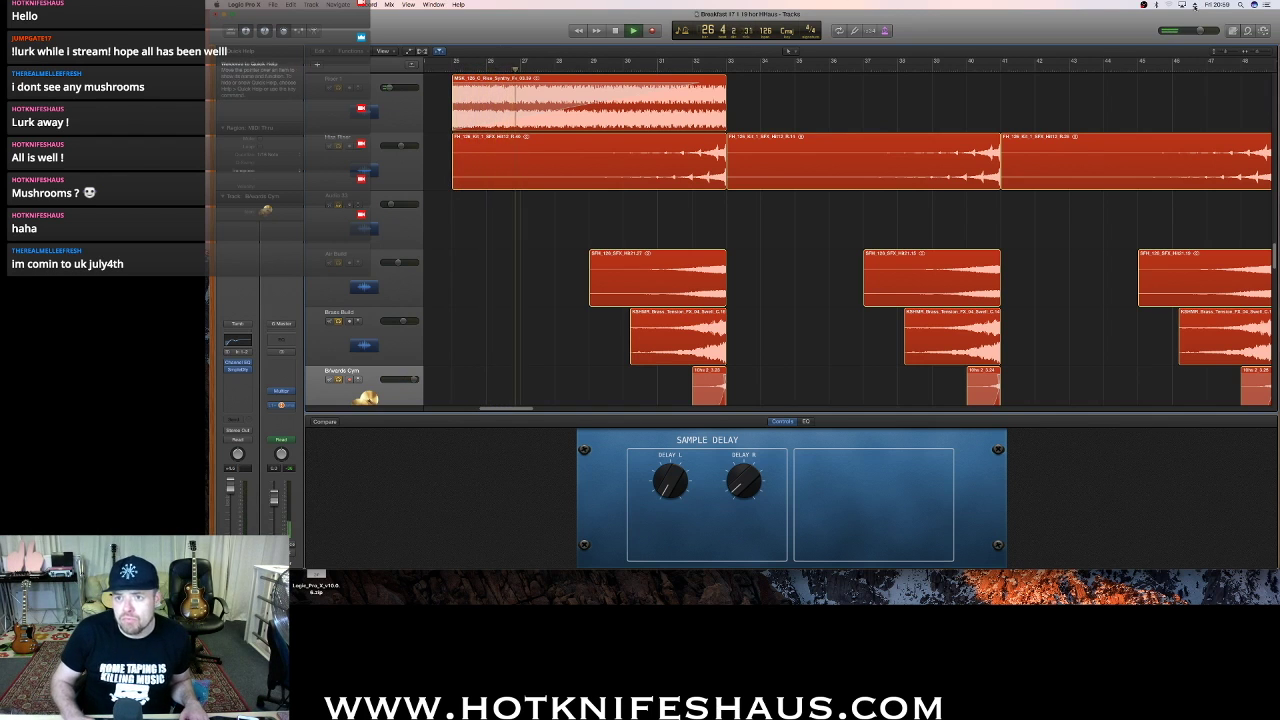
{"action": "left_click_drag", "start_coordinate": [1253, 51], "coordinate": [1223, 52]}
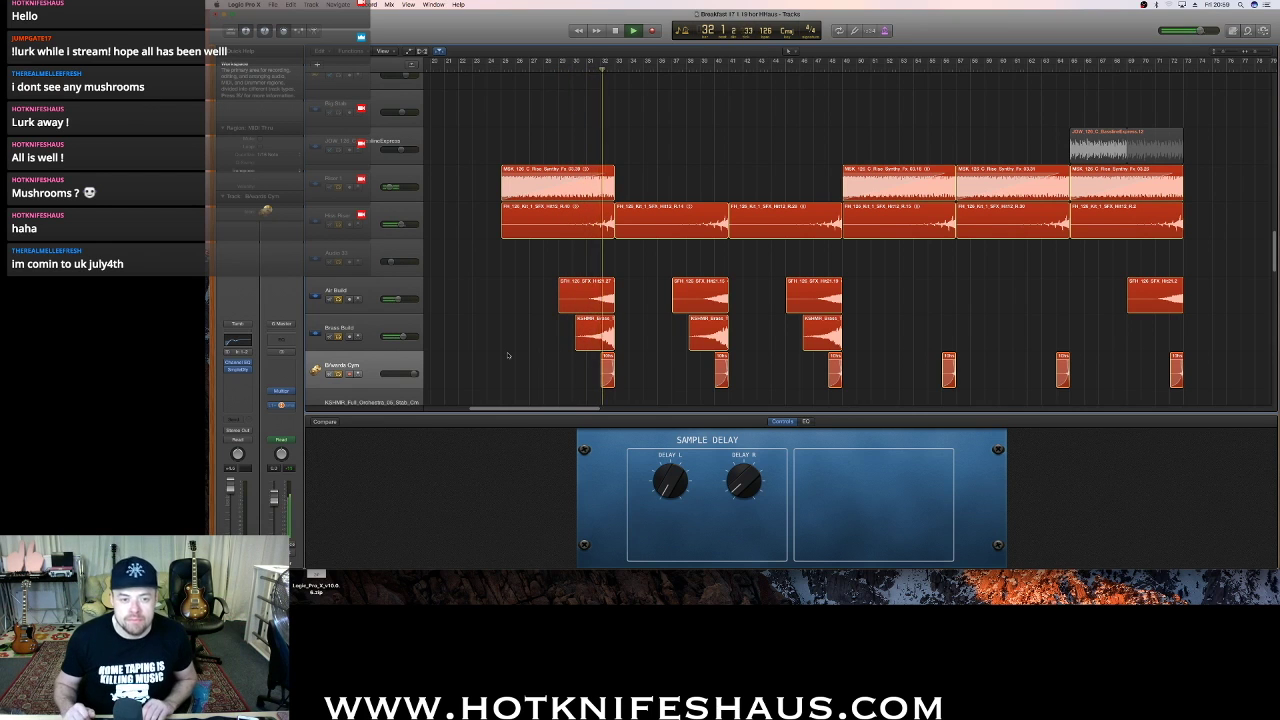
{"action": "key", "text": "space"}
Solo the green bounced track with short bursts every eight bars, audition it from bar 31 beat 3 into bar 33, and turn off its solo
{"action": "scroll", "coordinate": [722, 344], "scroll_direction": "down", "scroll_amount": 15}
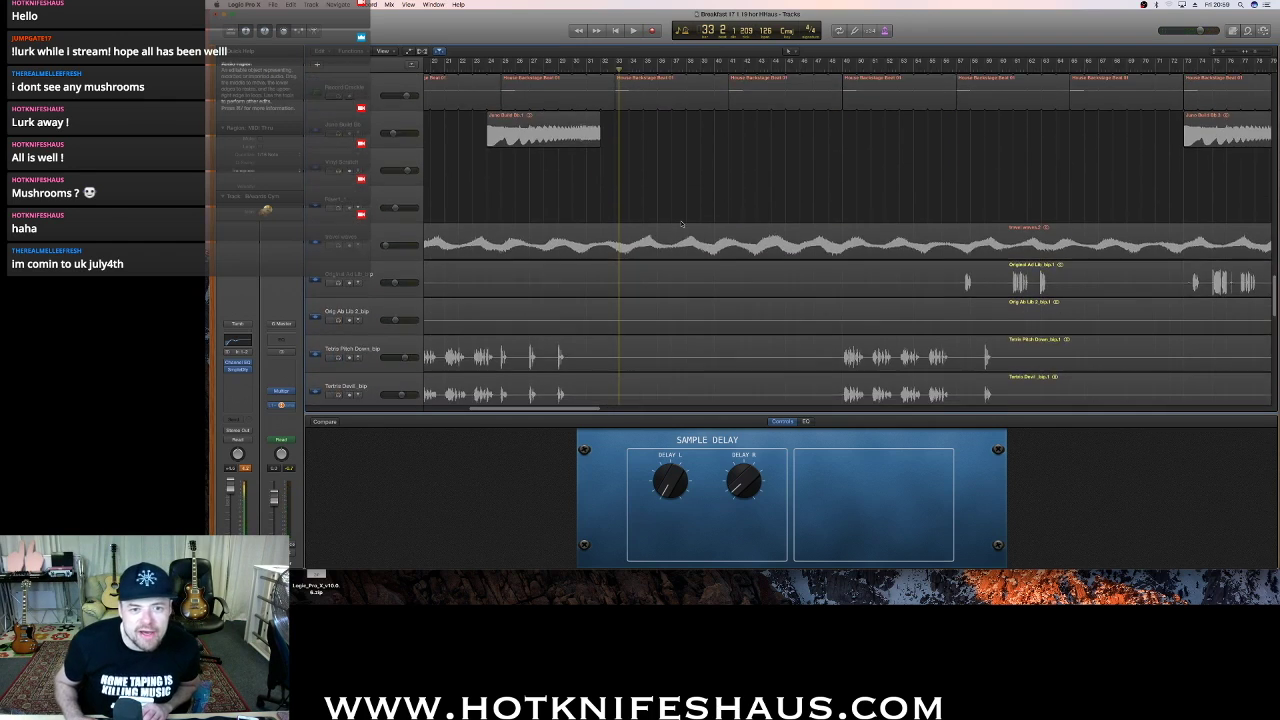
{"action": "scroll", "coordinate": [600, 180], "scroll_direction": "up", "scroll_amount": 12}
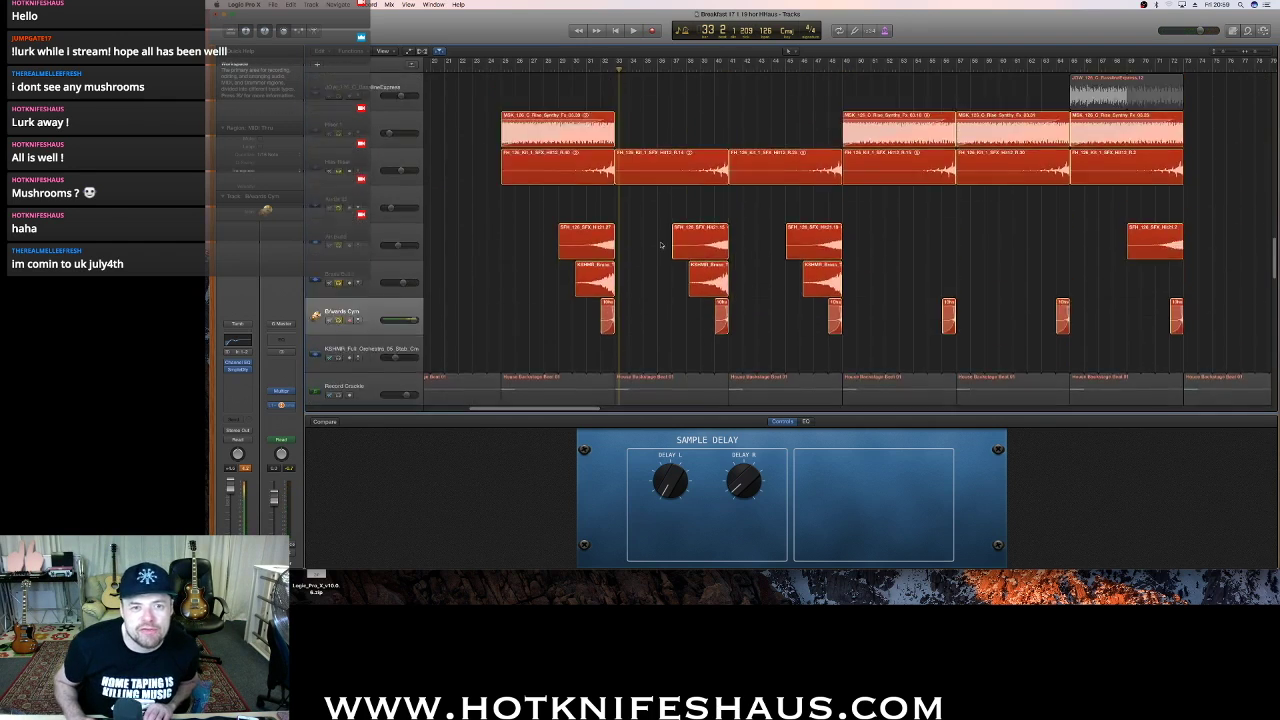
{"action": "scroll", "coordinate": [659, 247], "scroll_direction": "down", "scroll_amount": 10}
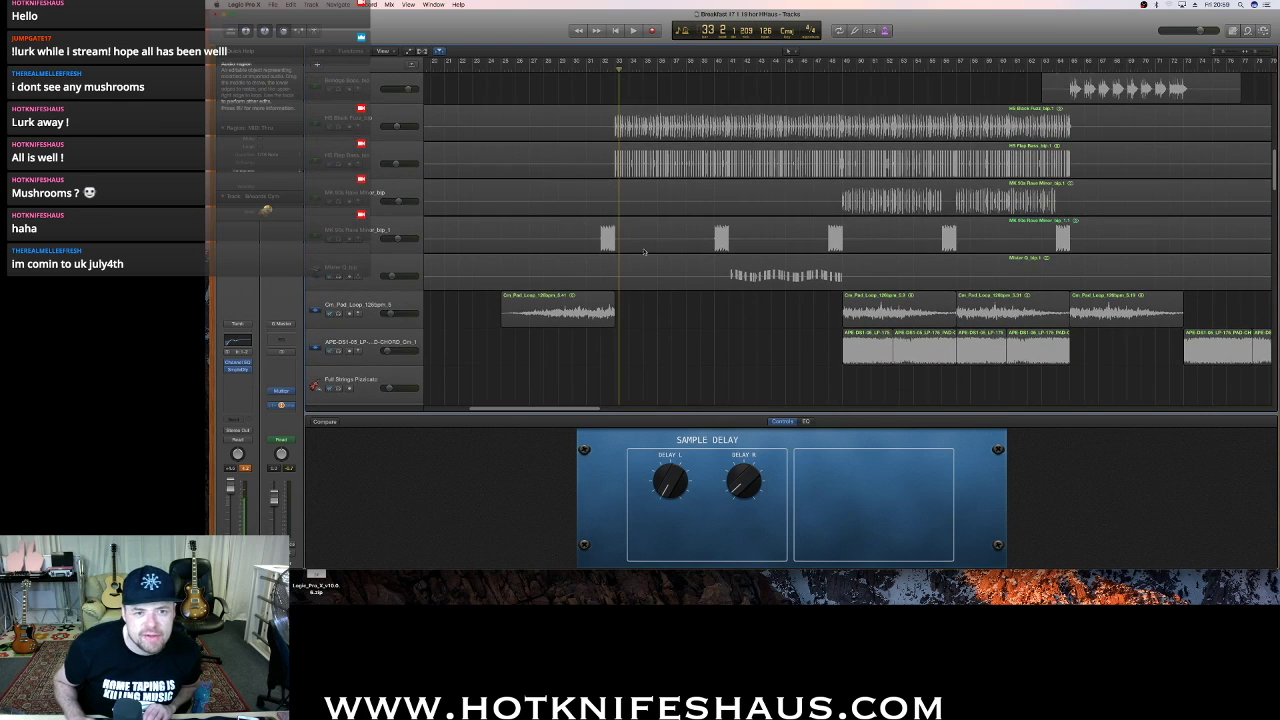
{"action": "left_click", "coordinate": [592, 68]}
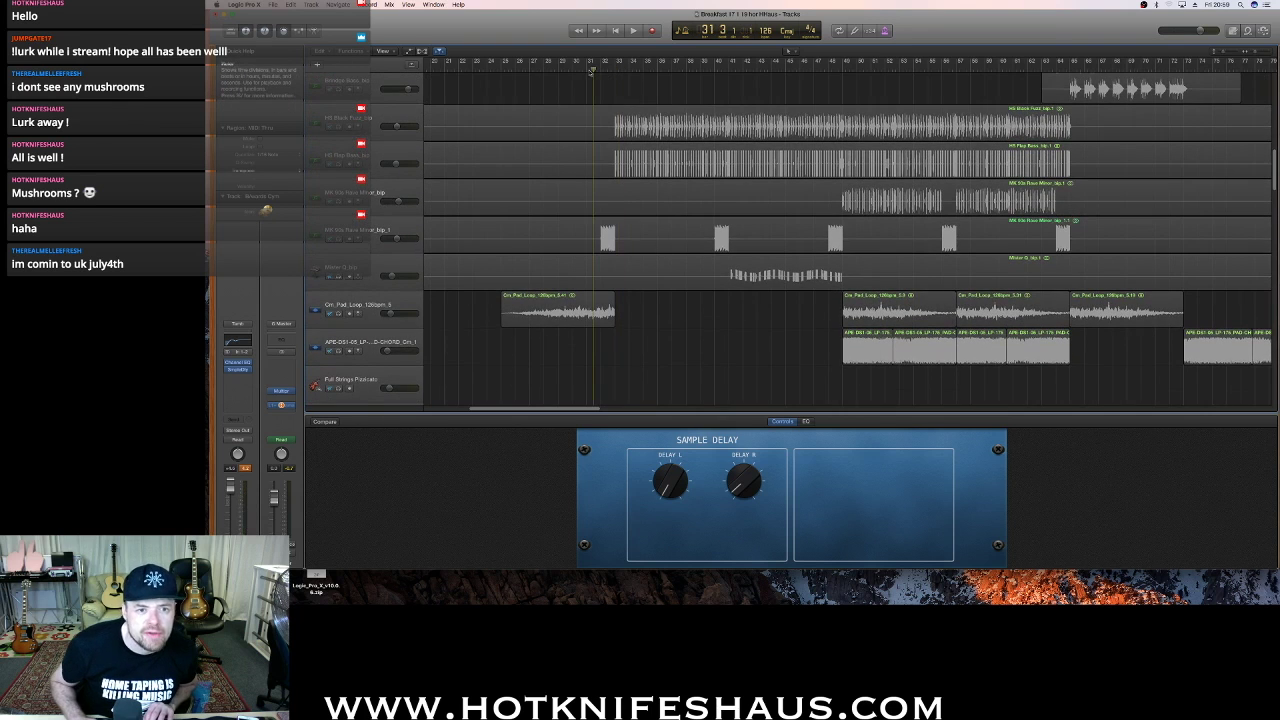
{"action": "left_click", "coordinate": [339, 239]}
{"action": "key", "text": "space"}
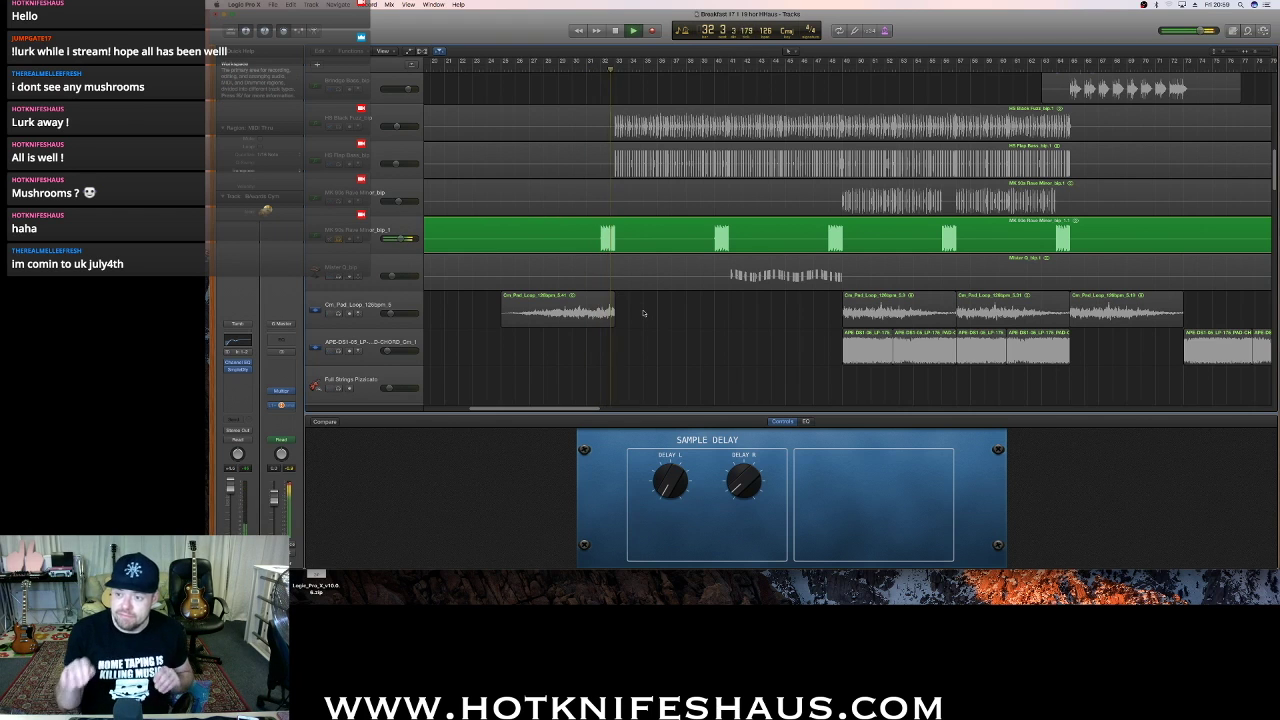
{"action": "key", "text": "space"}
{"action": "scroll", "coordinate": [552, 174], "scroll_direction": "down", "scroll_amount": 1}
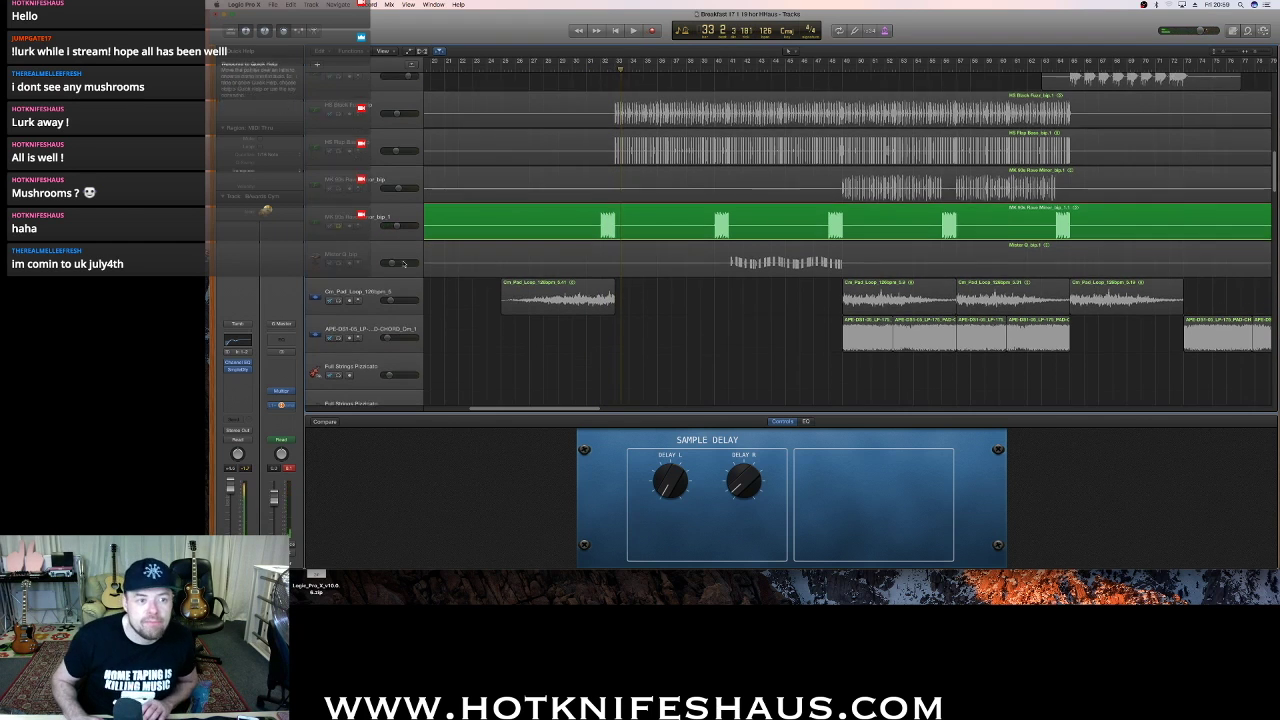
{"action": "left_click", "coordinate": [339, 219]}
Turn off the solos on the riser, build and reverse cymbal tracks and select the Record Crackle track
{"action": "scroll", "coordinate": [477, 268], "scroll_direction": "down", "scroll_amount": 5}
{"action": "scroll", "coordinate": [477, 268], "scroll_direction": "down", "scroll_amount": 8}
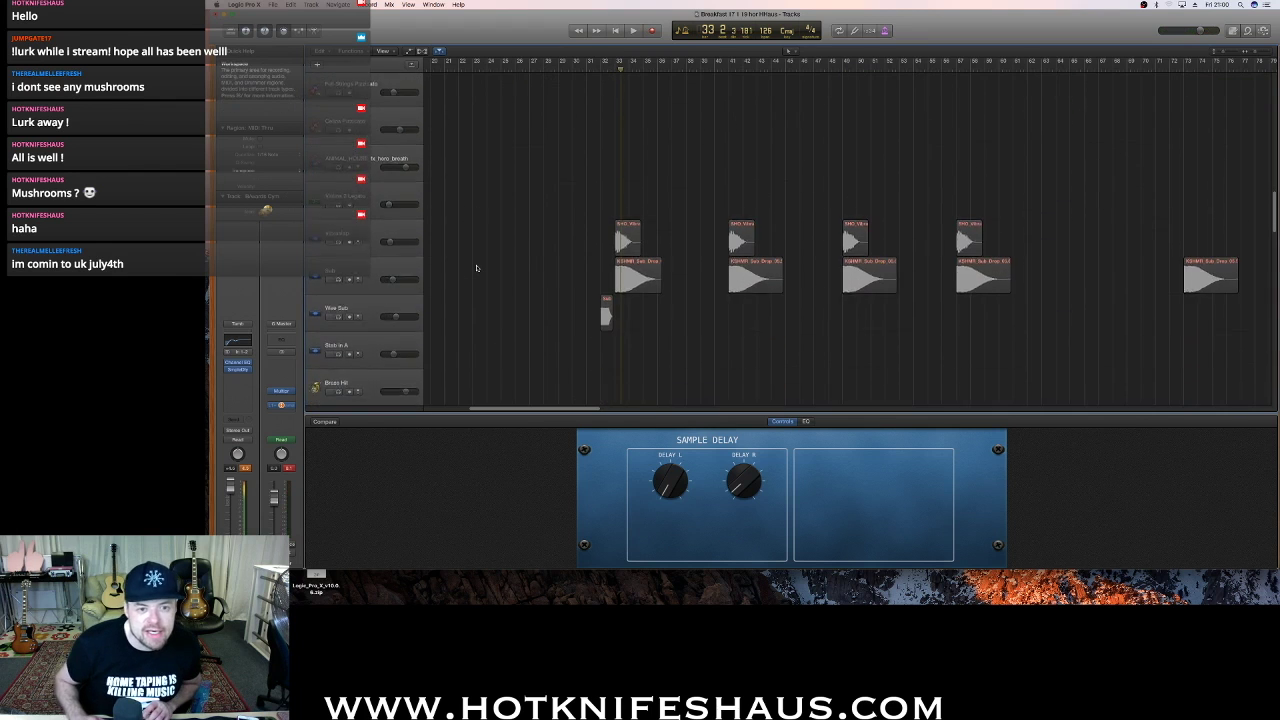
{"action": "scroll", "coordinate": [350, 202], "scroll_direction": "up", "scroll_amount": 1}
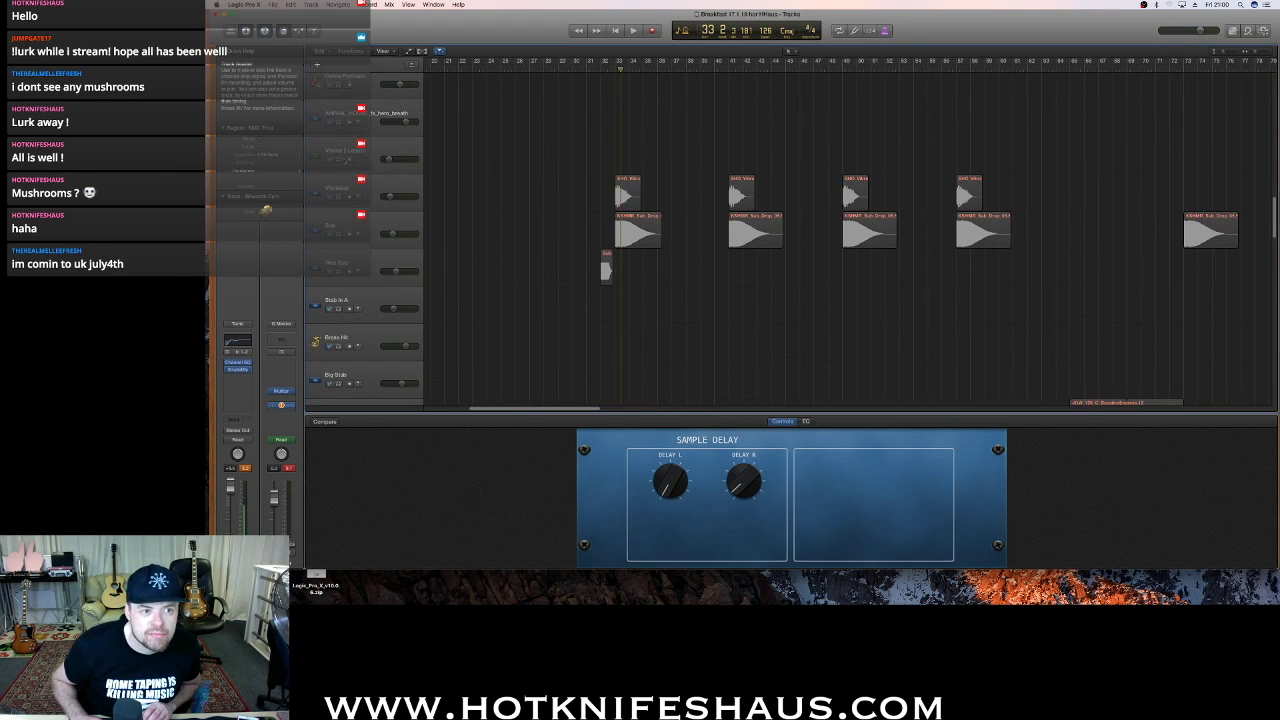
{"action": "scroll", "coordinate": [340, 160], "scroll_direction": "down", "scroll_amount": 10}
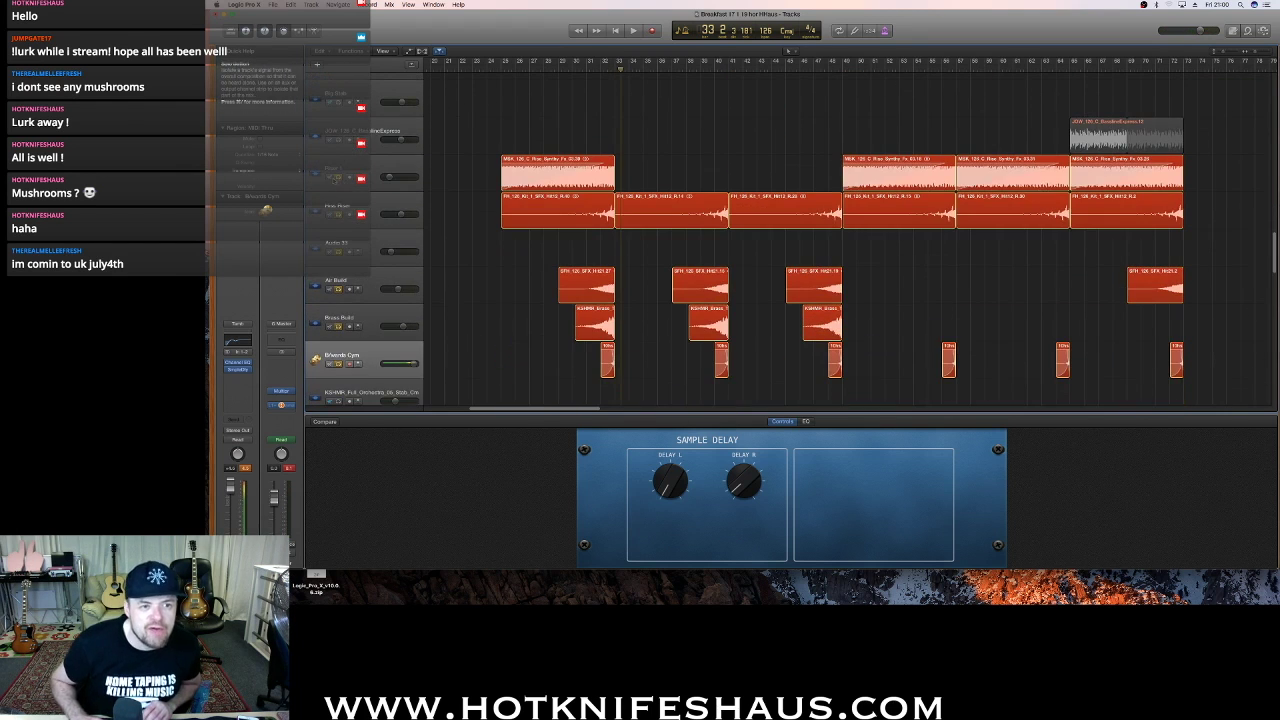
{"action": "left_click", "coordinate": [338, 216]}
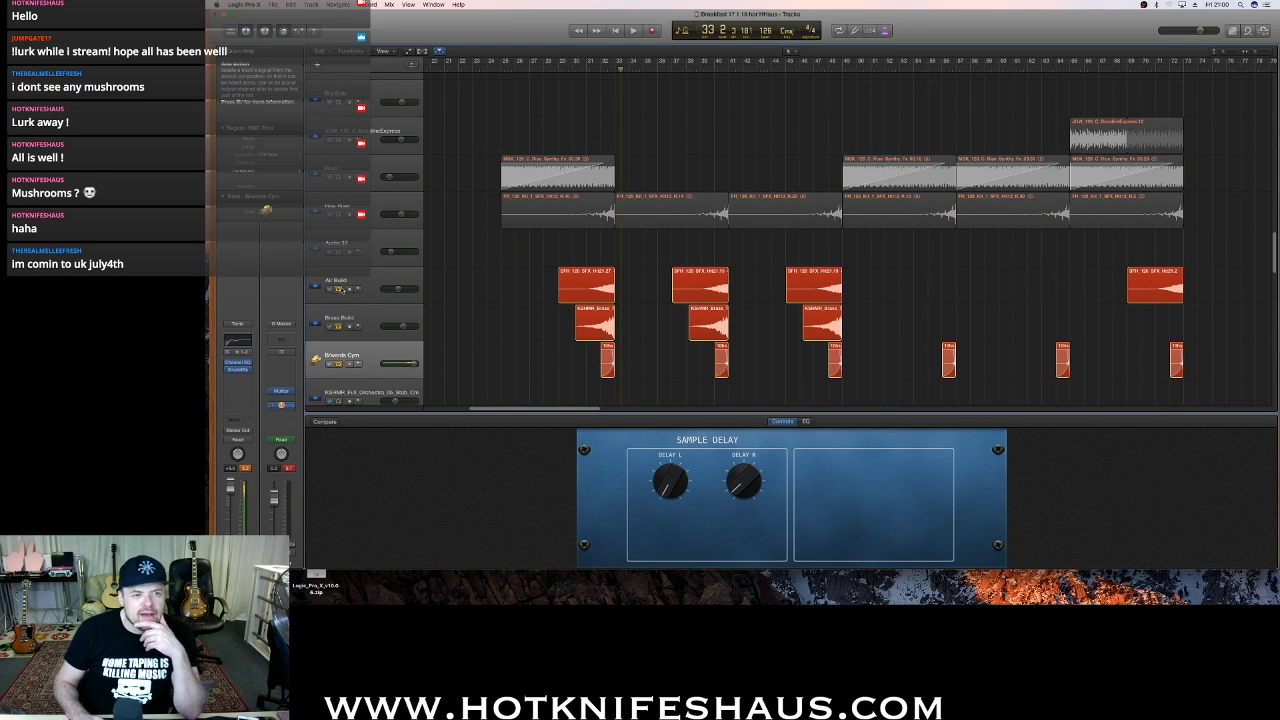
{"action": "left_click", "coordinate": [338, 289]}
{"action": "left_click", "coordinate": [338, 326]}
{"action": "left_click", "coordinate": [336, 398]}
{"action": "scroll", "coordinate": [345, 380], "scroll_direction": "down", "scroll_amount": 2}
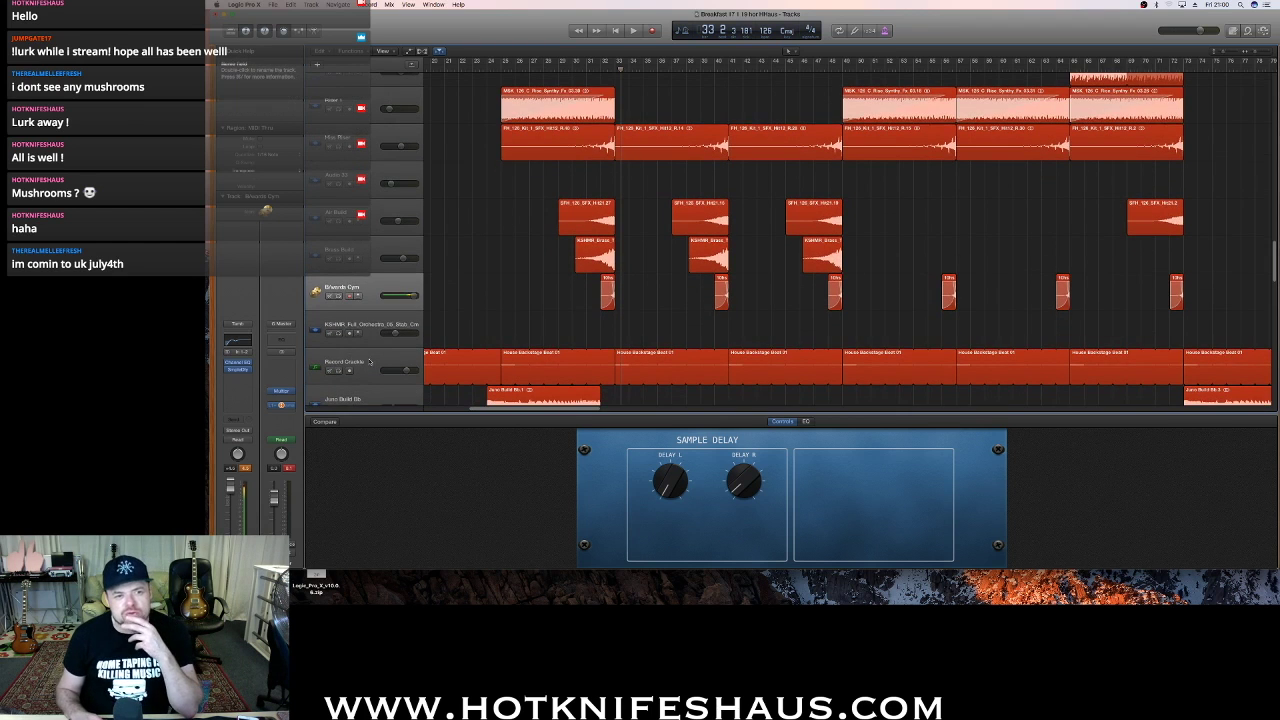
{"action": "left_click", "coordinate": [400, 376]}
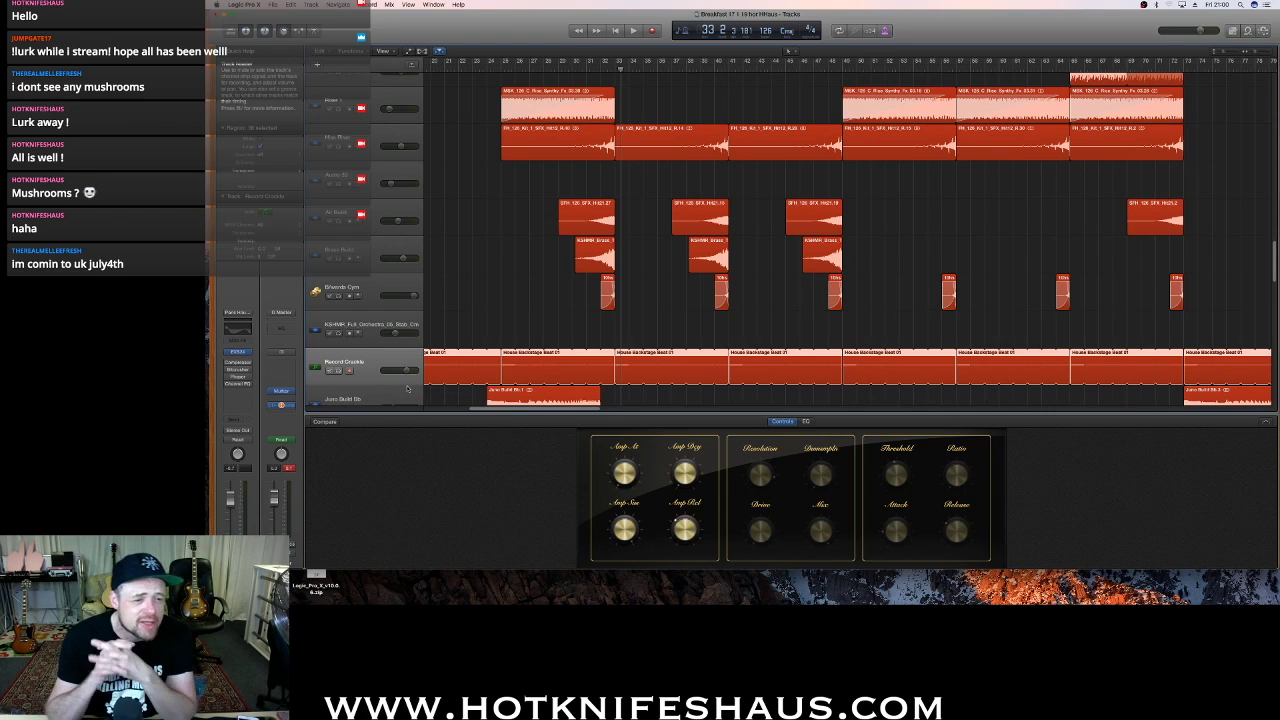
{"action": "scroll", "coordinate": [659, 385], "scroll_direction": "down", "scroll_amount": 5}
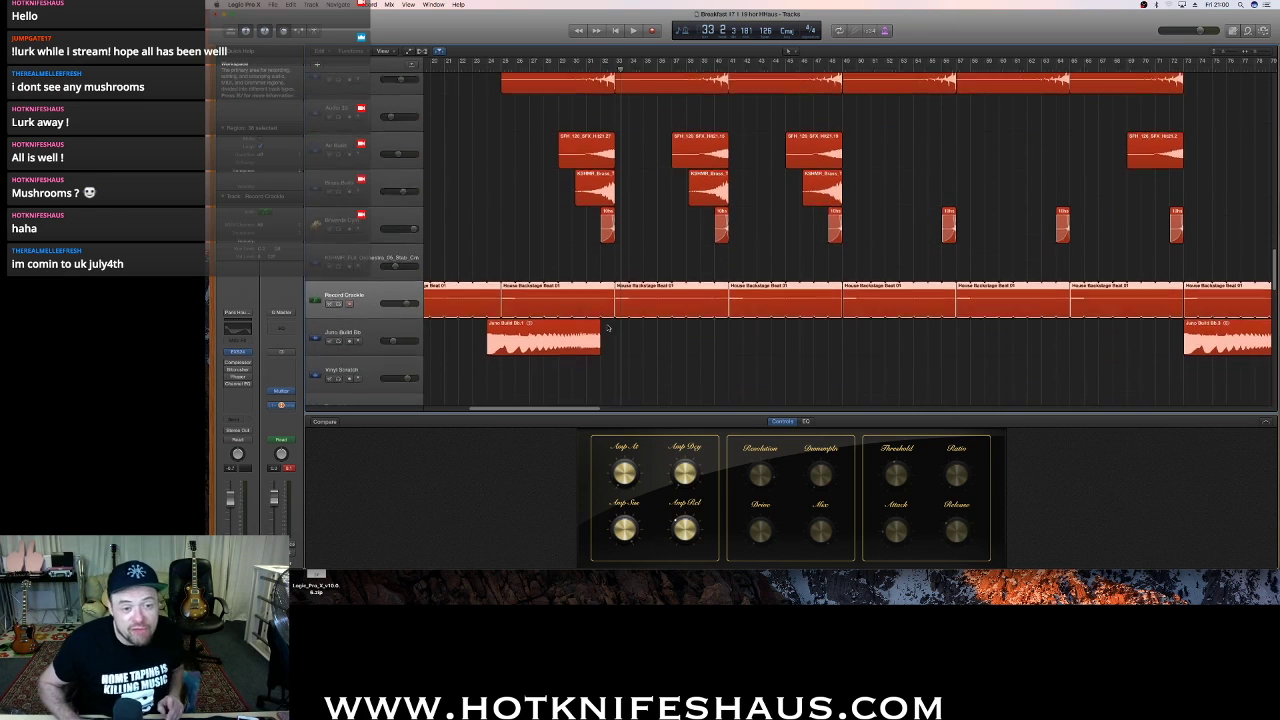
Solo the Juno Build Bb track, audition it from bar 23 into bar 32, and turn off its solo
{"action": "left_click", "coordinate": [474, 66]}
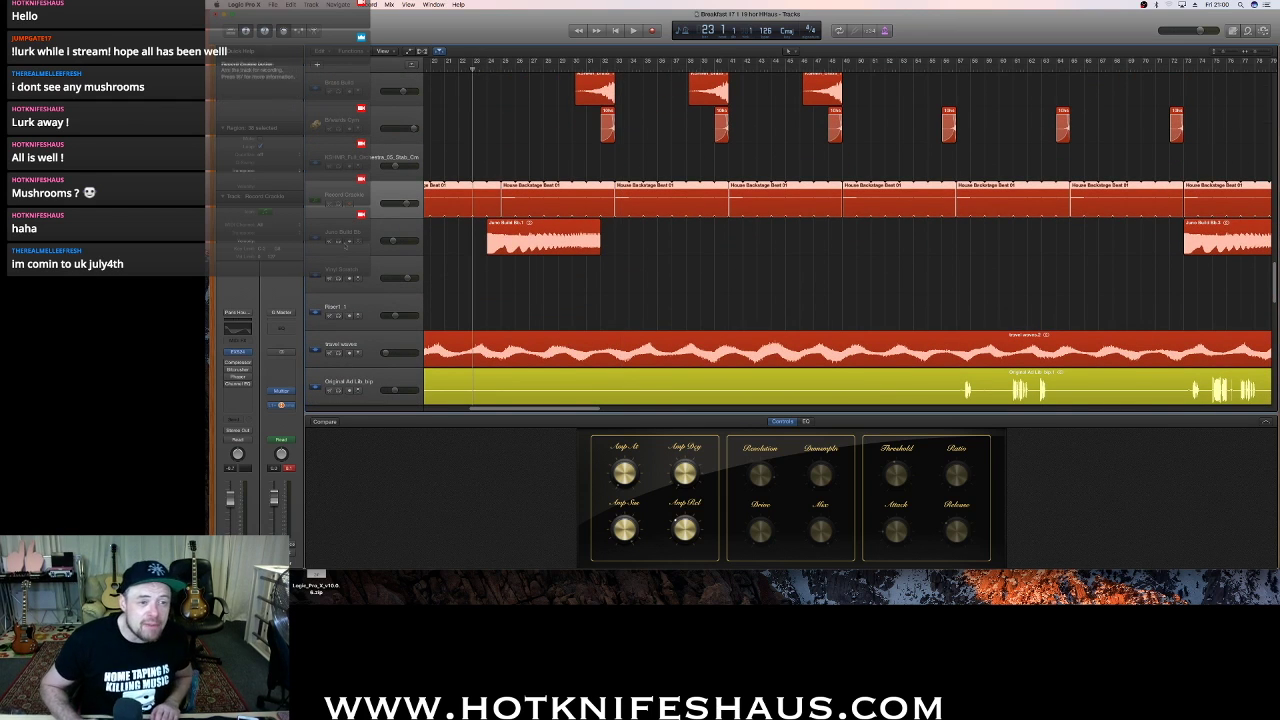
{"action": "left_click", "coordinate": [338, 241]}
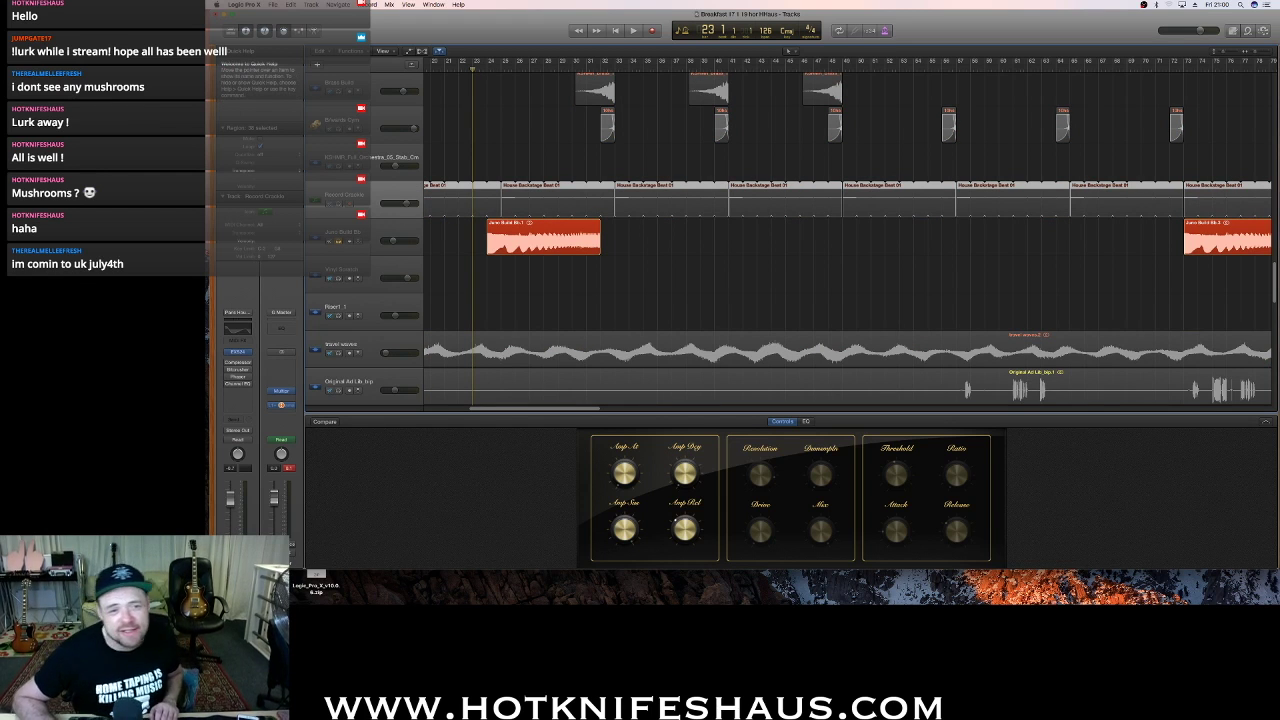
{"action": "left_click", "coordinate": [381, 228]}
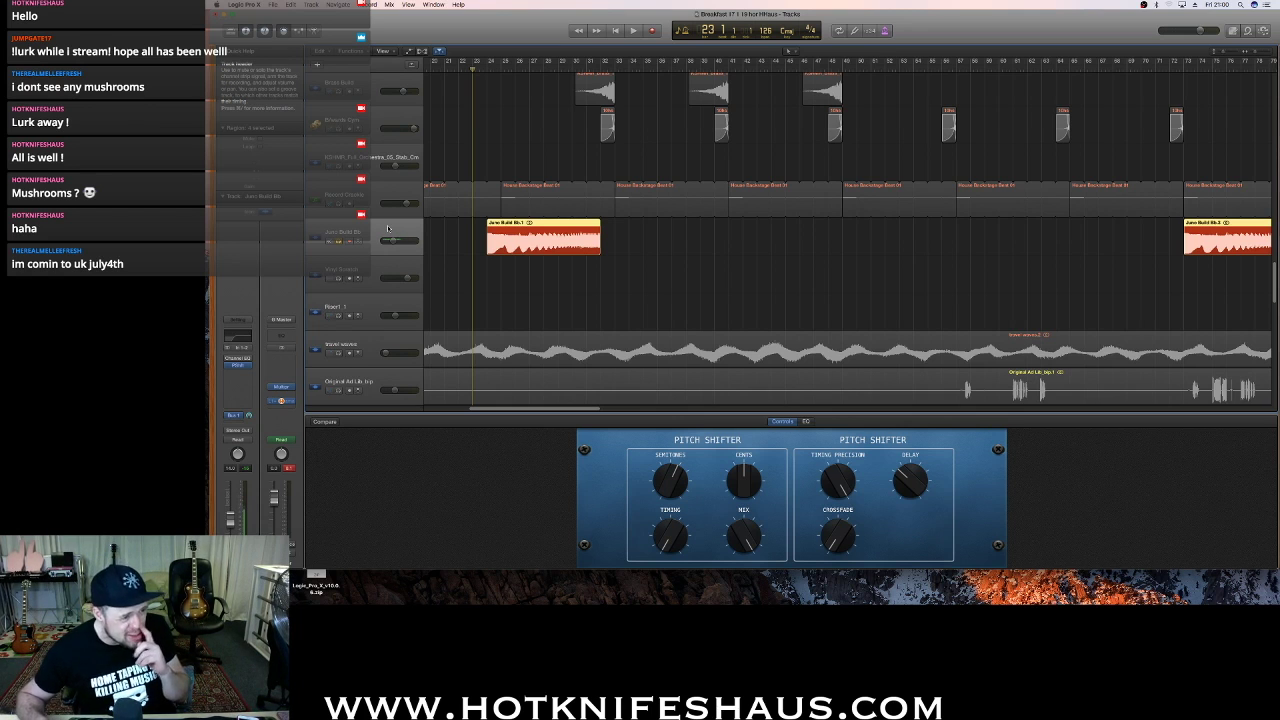
{"action": "key", "text": "space"}
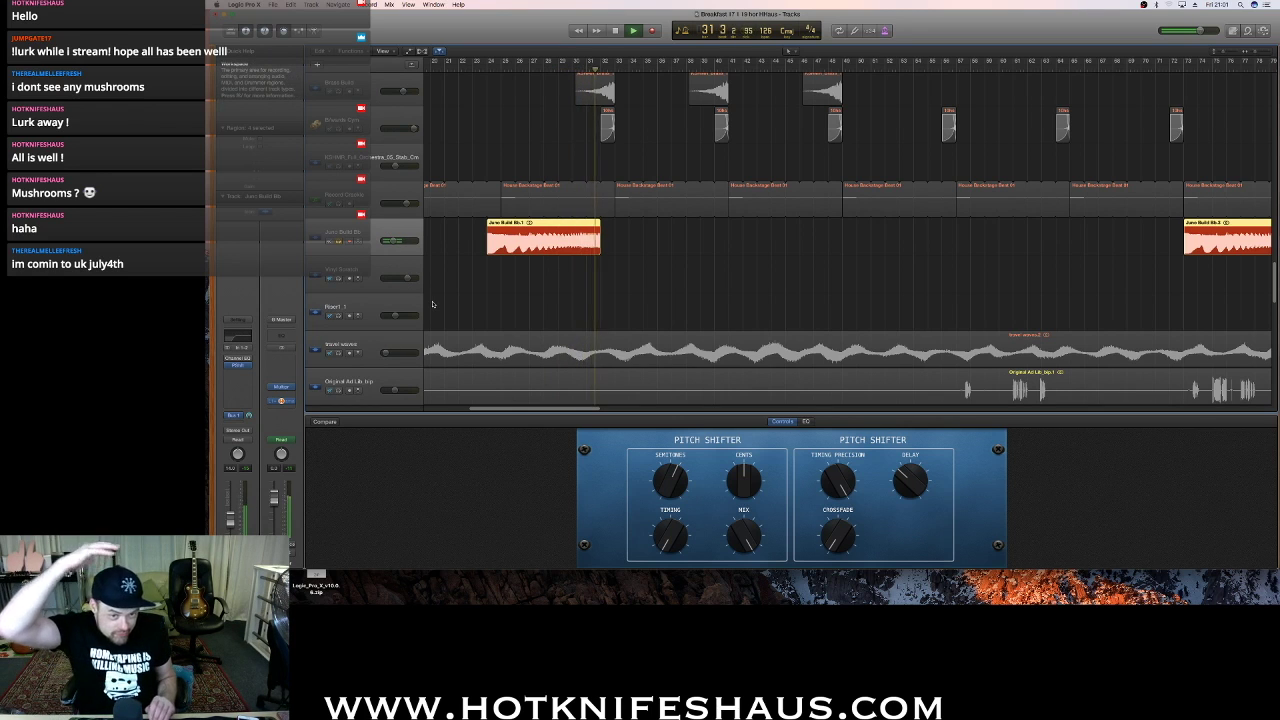
{"action": "key", "text": "space"}
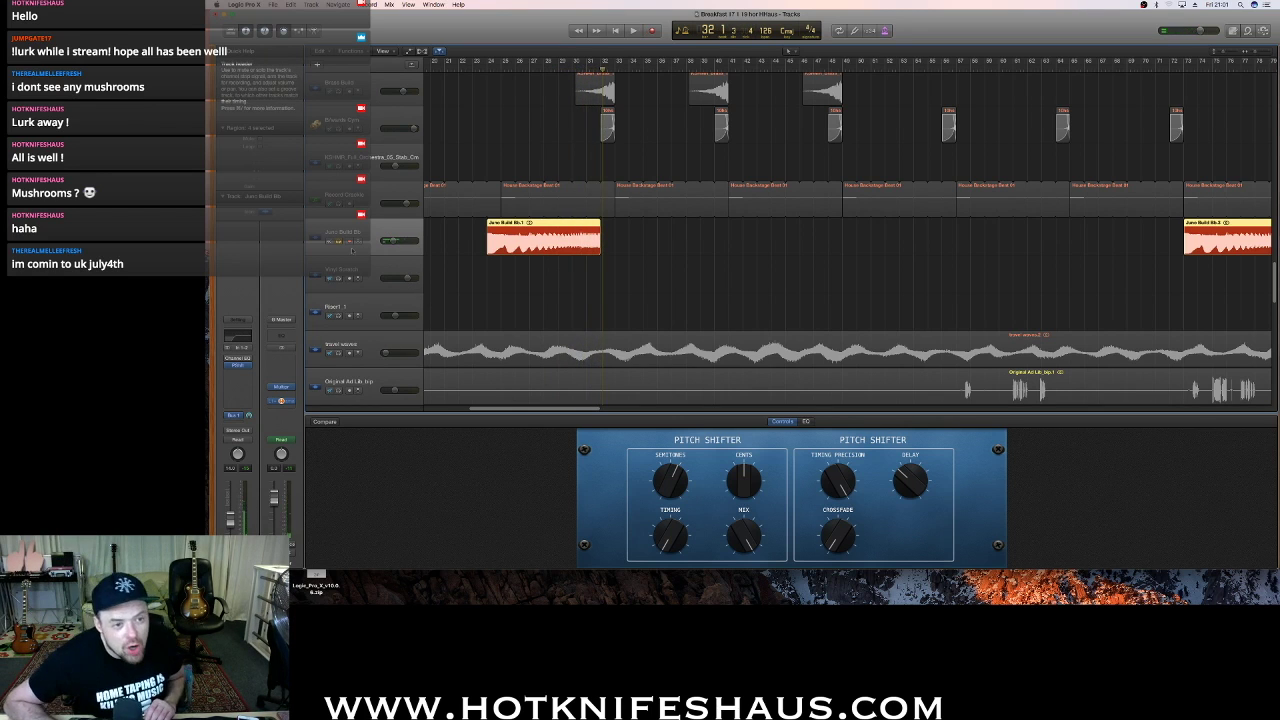
{"action": "key", "text": "super+a"}
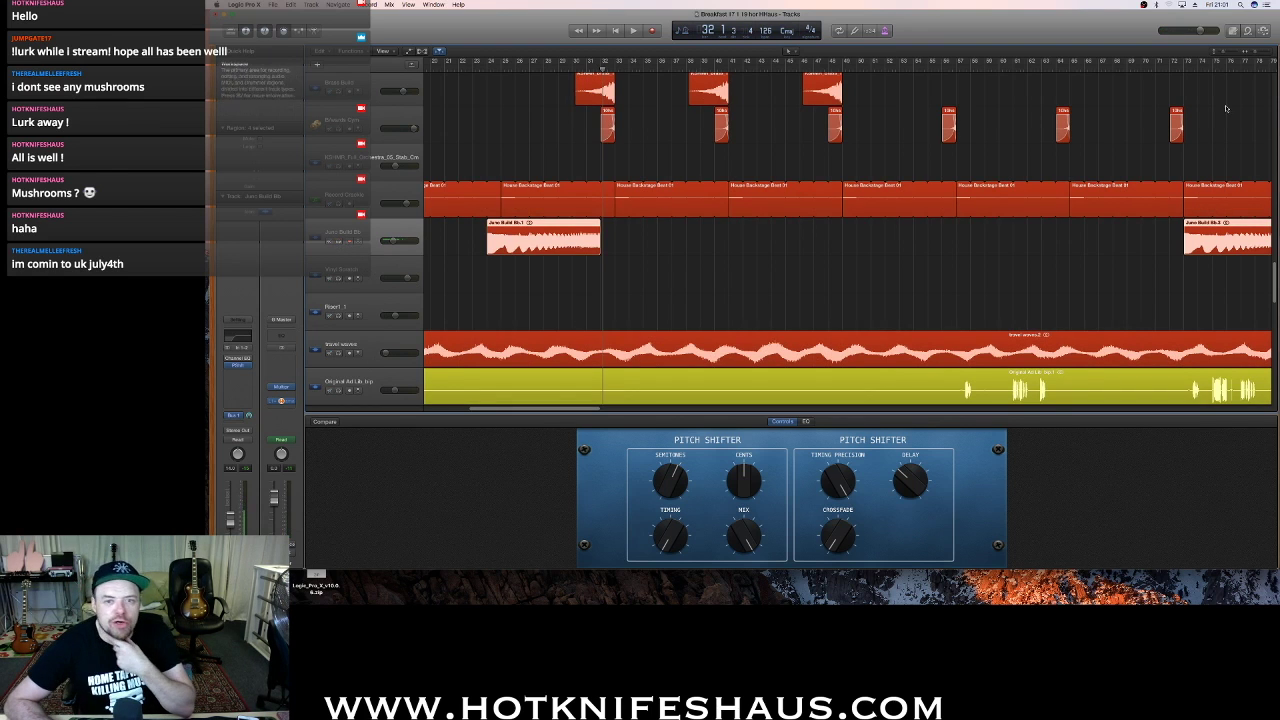
Solo the travel waves track, start playing it from bar 32, and select the track
{"action": "mouse_move", "coordinate": [1227, 55]}
{"action": "left_mouse_down"}
{"action": "mouse_move", "coordinate": [1249, 54]}
{"action": "mouse_move", "coordinate": [1232, 58]}
{"action": "left_mouse_up"}
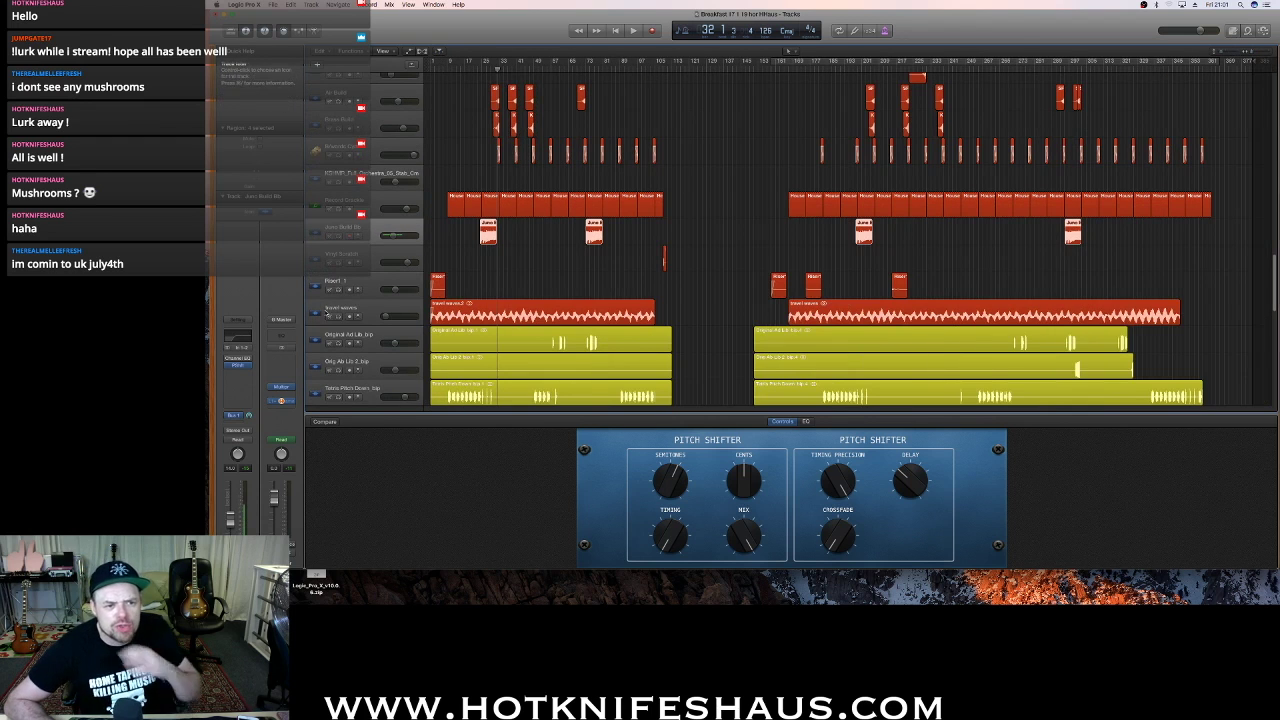
{"action": "left_click", "coordinate": [338, 316]}
{"action": "key", "text": "space"}
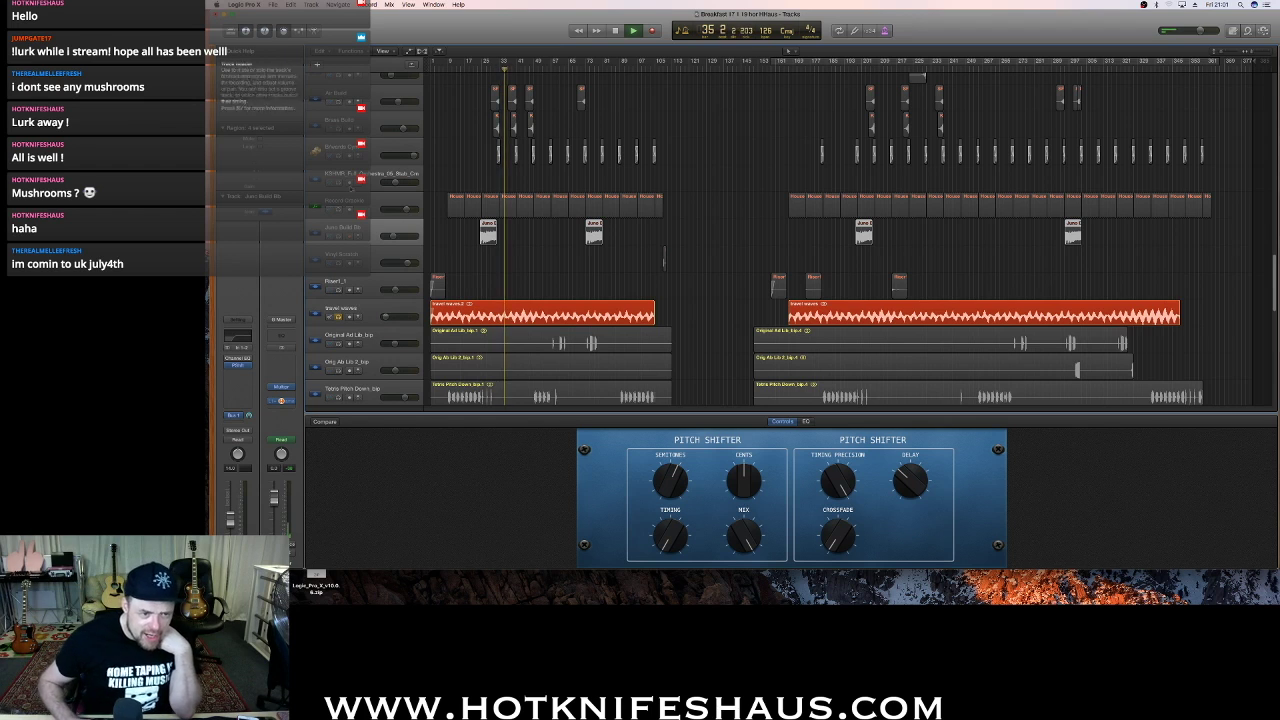
{"action": "left_click", "coordinate": [364, 317]}
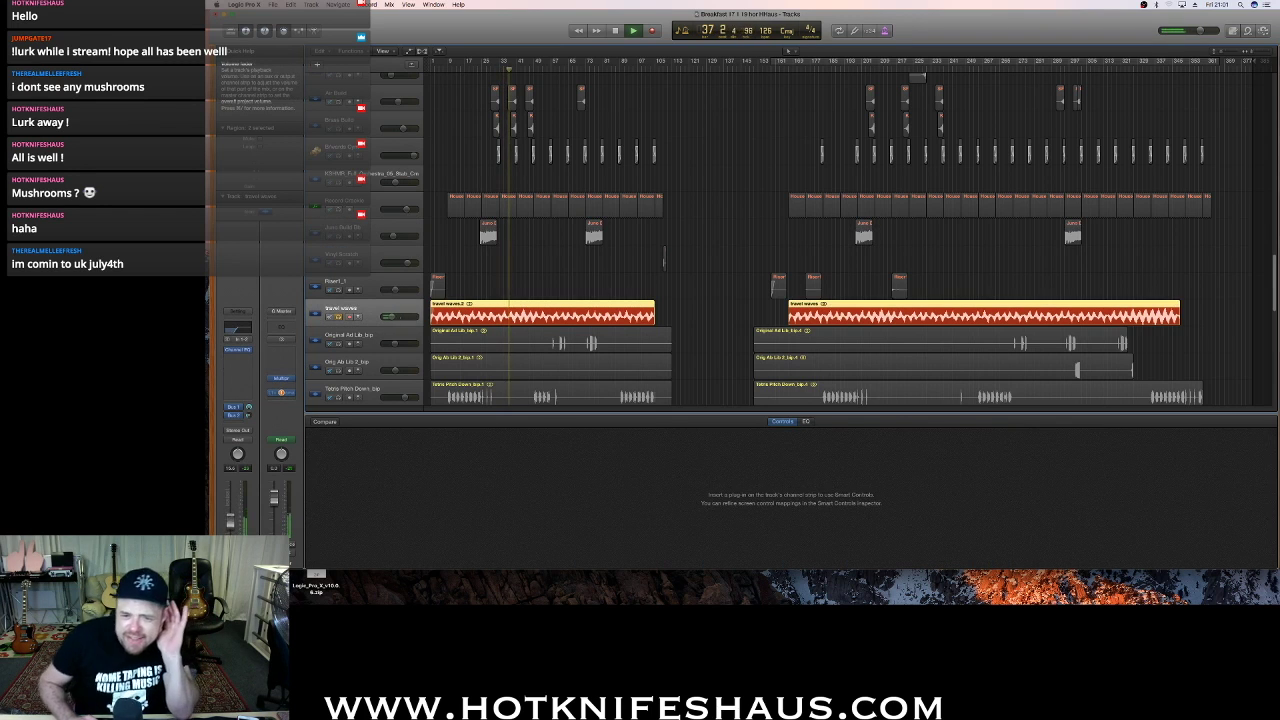
Open the Channel EQ of the travel waves track and reposition its window so the low-cut band is in clear view
{"action": "left_click", "coordinate": [238, 352]}
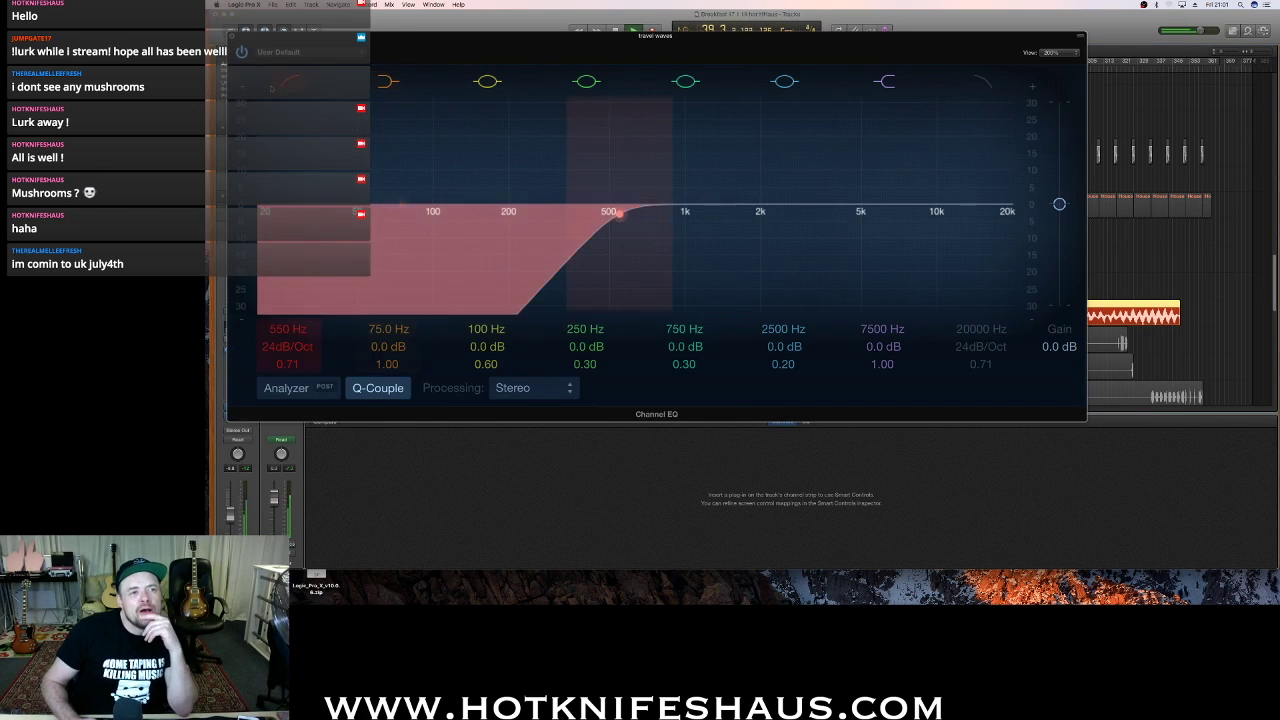
{"action": "left_click_drag", "start_coordinate": [497, 41], "coordinate": [714, 117]}
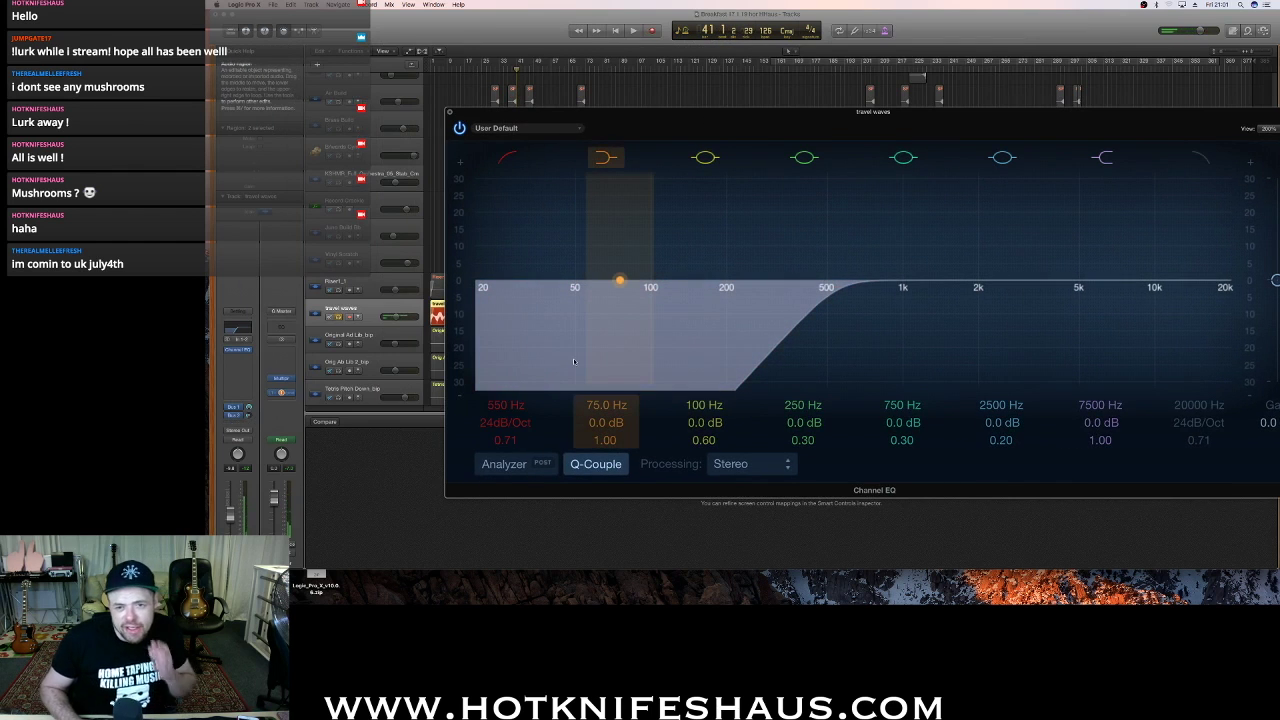
{"action": "left_click_drag", "start_coordinate": [692, 117], "coordinate": [599, 90]}
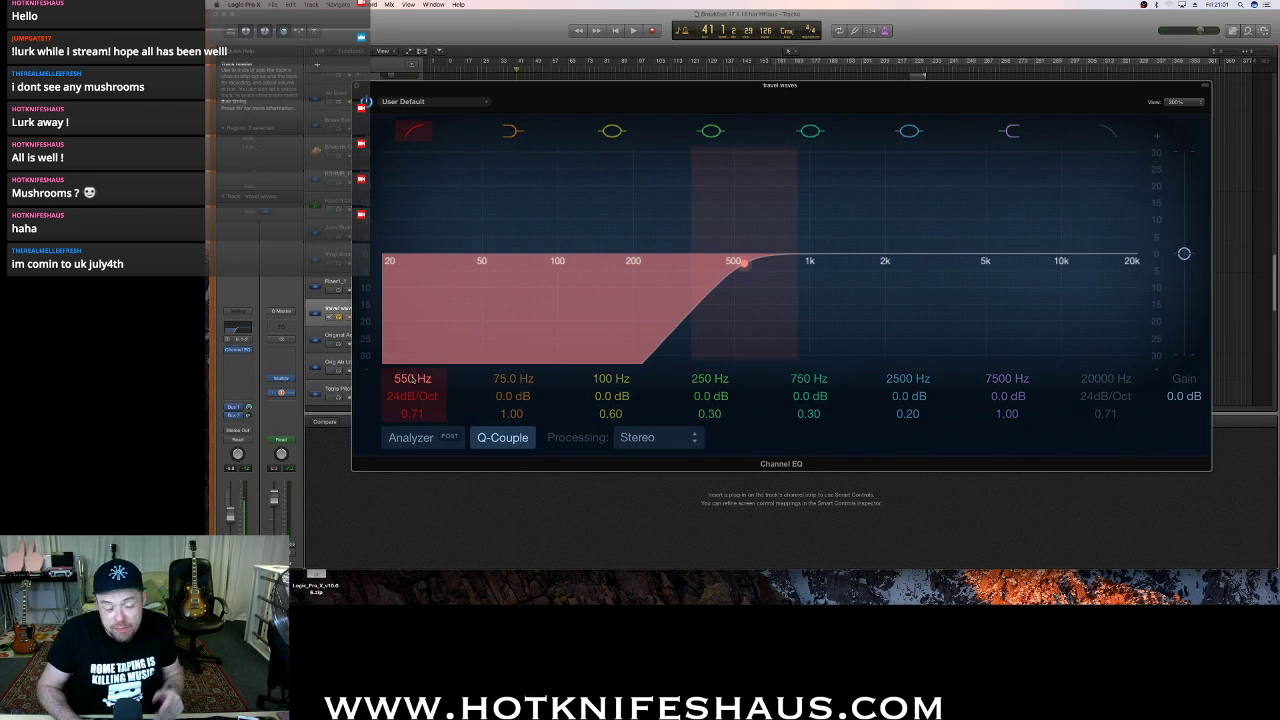
Lower the travel waves low-cut frequency to 20.5 Hz and audition the track from bar 41 into bar 46
{"action": "left_click_drag", "start_coordinate": [412, 378], "coordinate": [413, 430]}
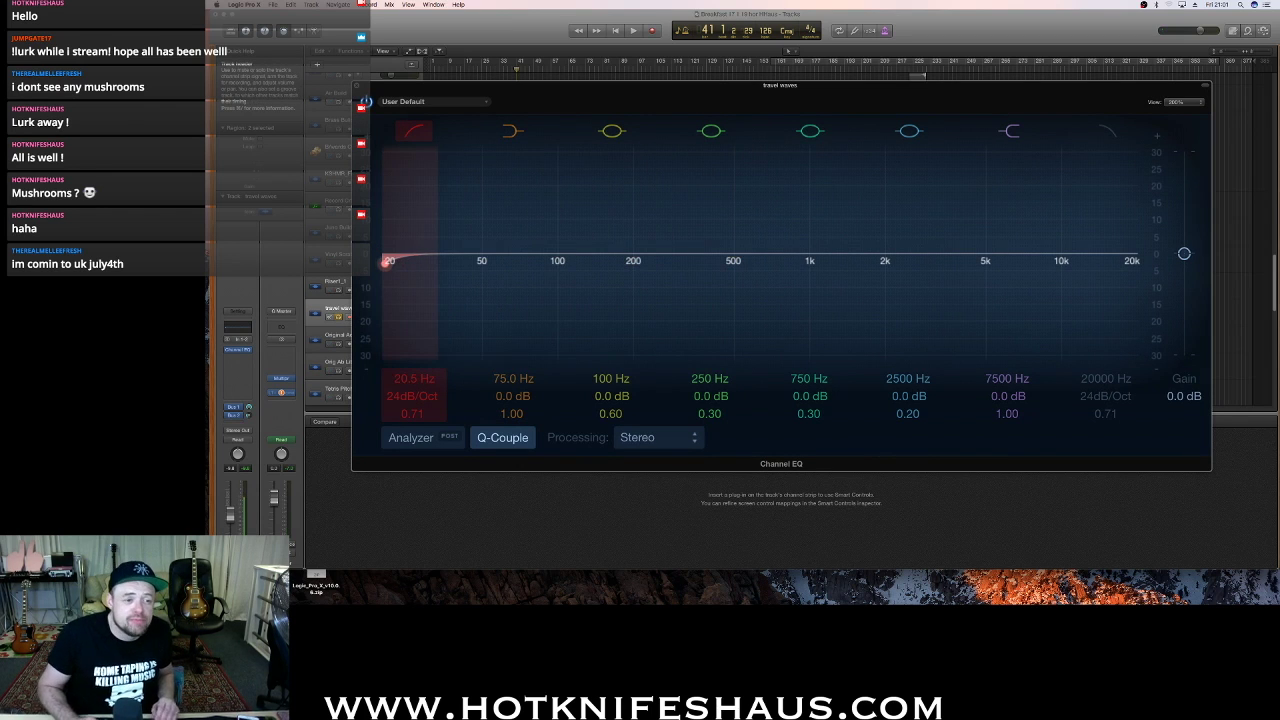
{"action": "key", "text": "space"}
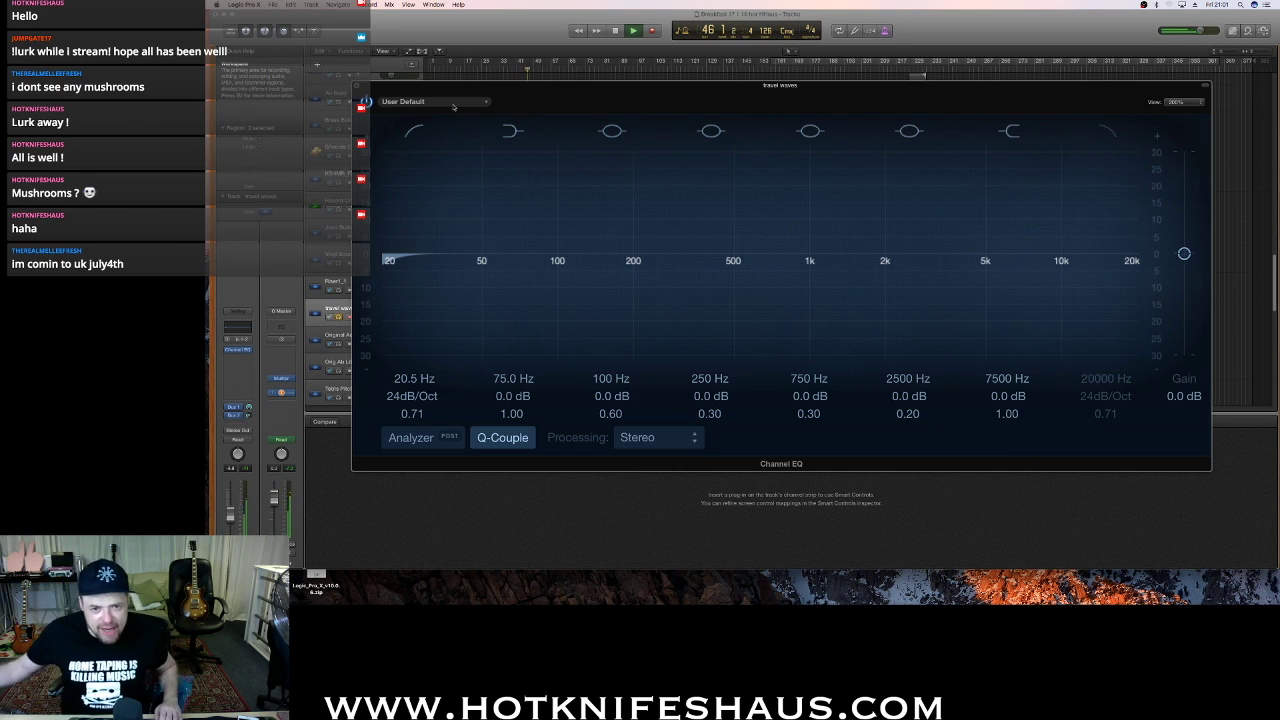
{"action": "left_click_drag", "start_coordinate": [501, 50], "coordinate": [504, 50]}
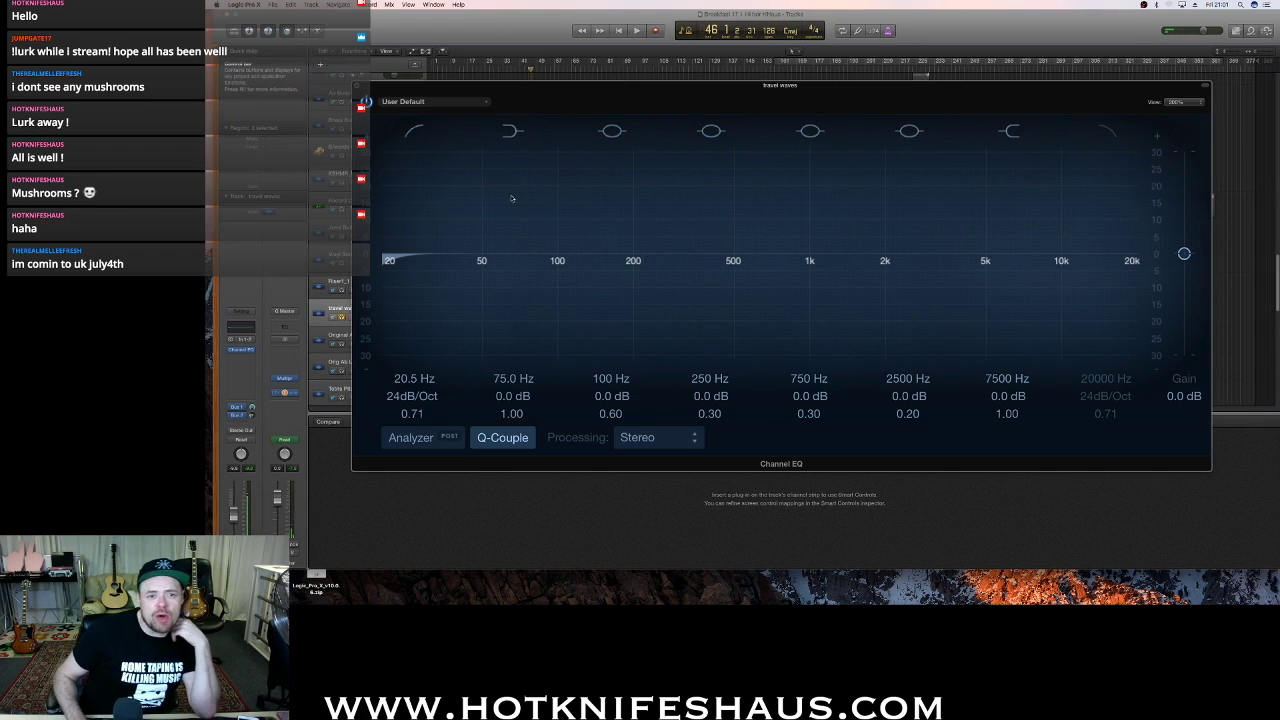
Raise the travel waves low-cut frequency to 580 Hz, resume playback, and raise it further to 1480 Hz
{"action": "left_click_drag", "start_coordinate": [405, 257], "coordinate": [749, 262]}
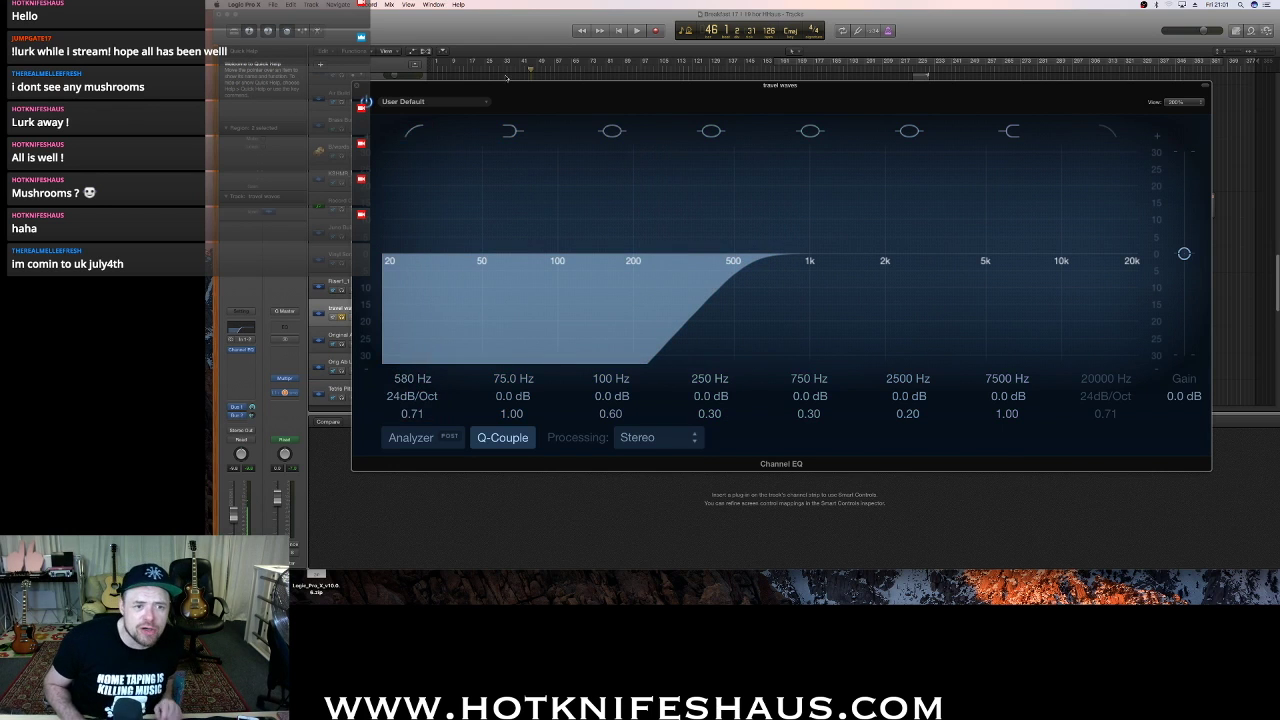
{"action": "key", "text": "space"}
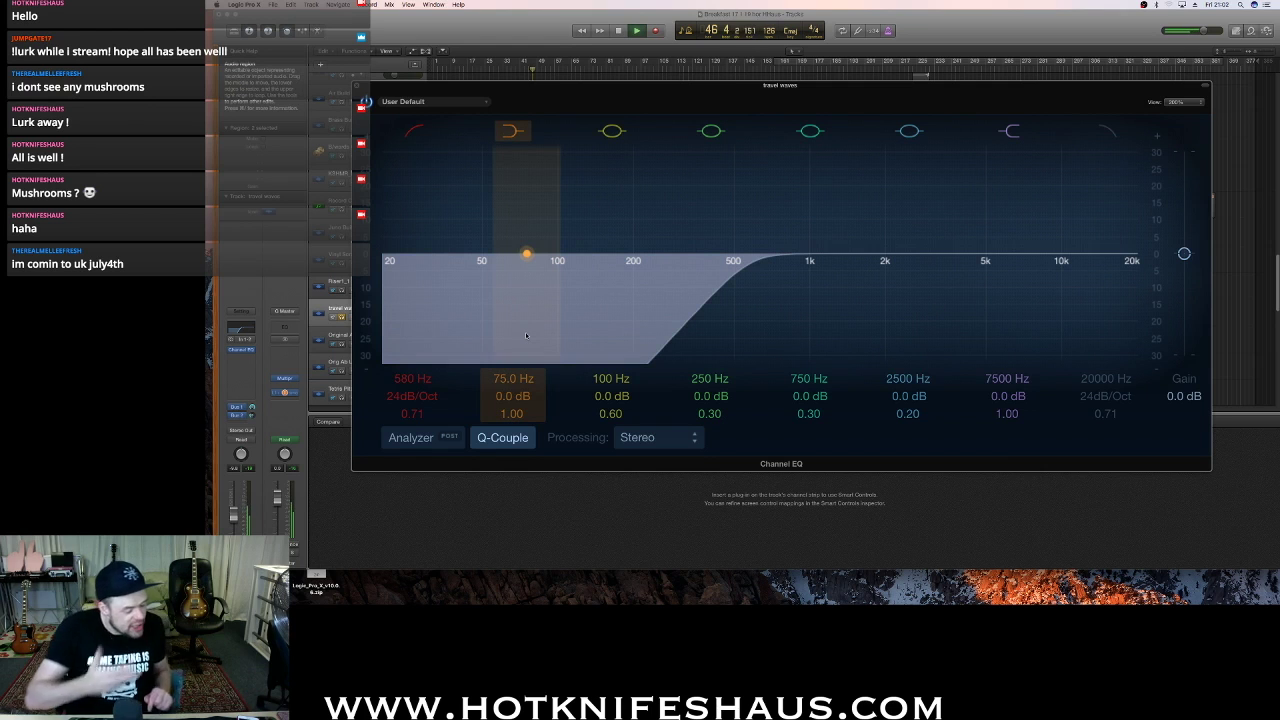
{"action": "left_click_drag", "start_coordinate": [749, 258], "coordinate": [852, 260]}
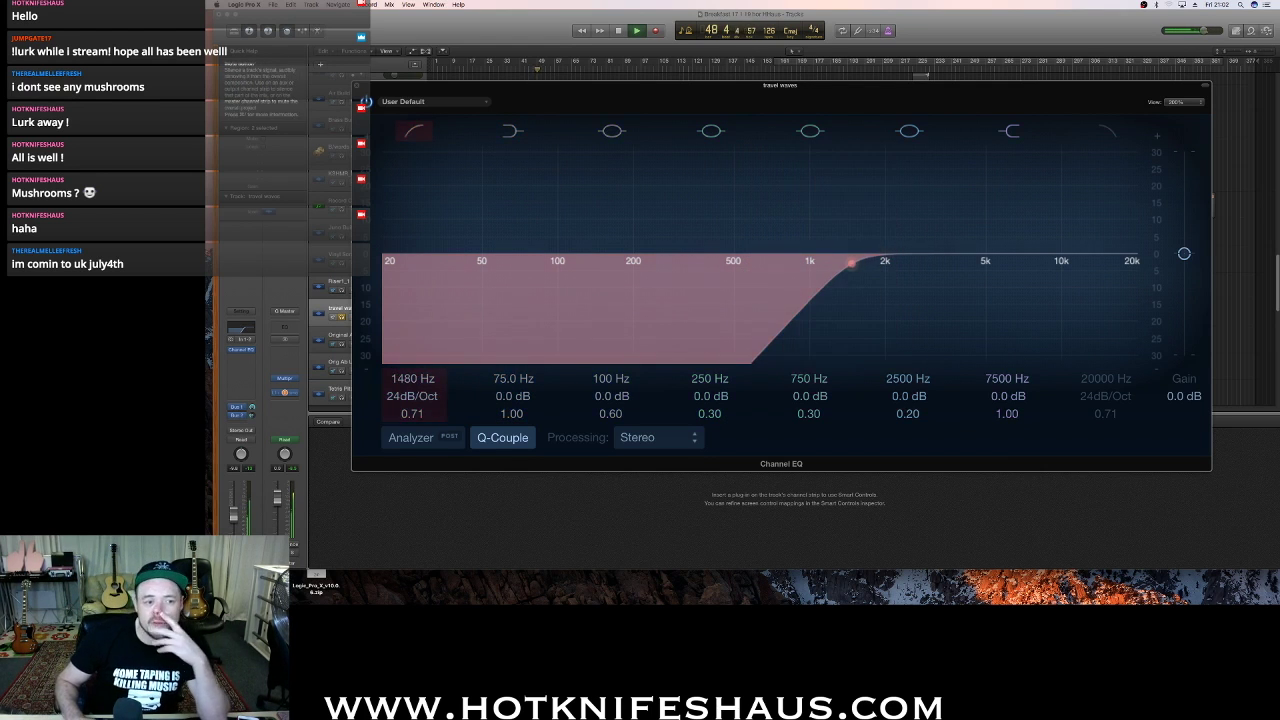
Show the Bus 1 reverb return beside the travel waves channel strip, then close the Channel EQ and stop playback in bar 51
{"action": "left_click", "coordinate": [237, 407]}
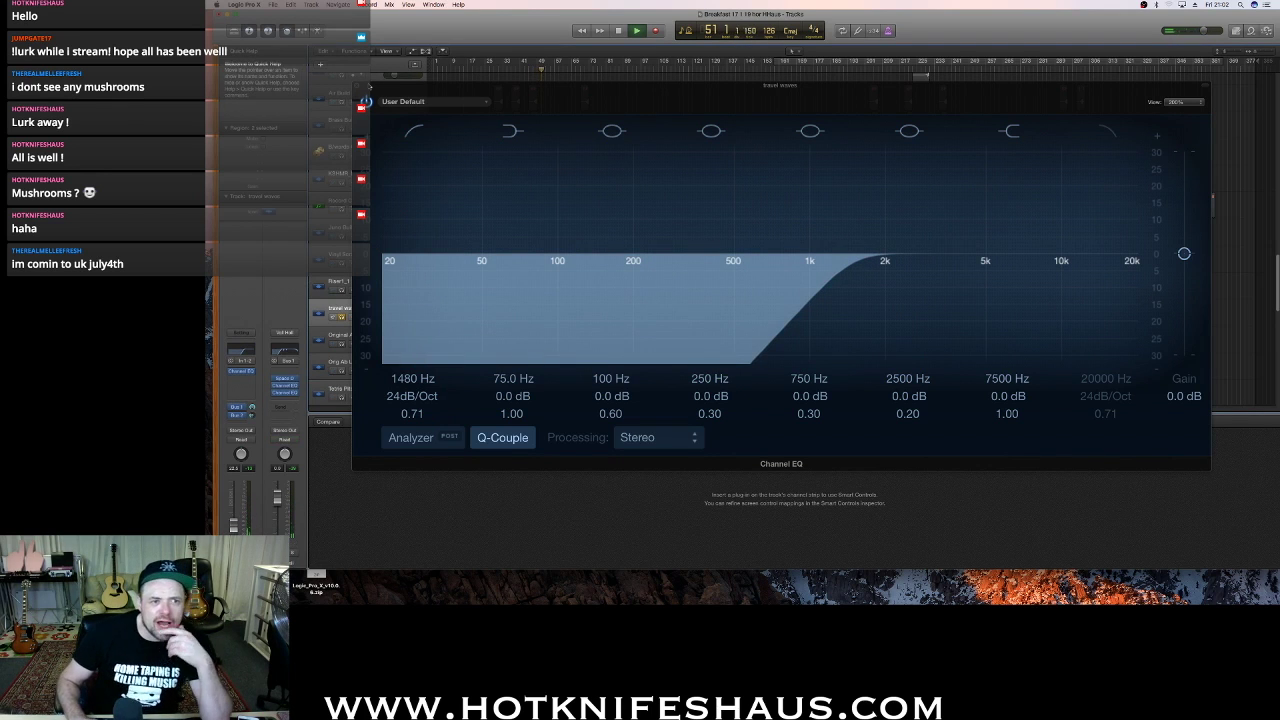
{"action": "left_click", "coordinate": [357, 86]}
{"action": "left_click", "coordinate": [357, 87]}
{"action": "key", "text": "space"}
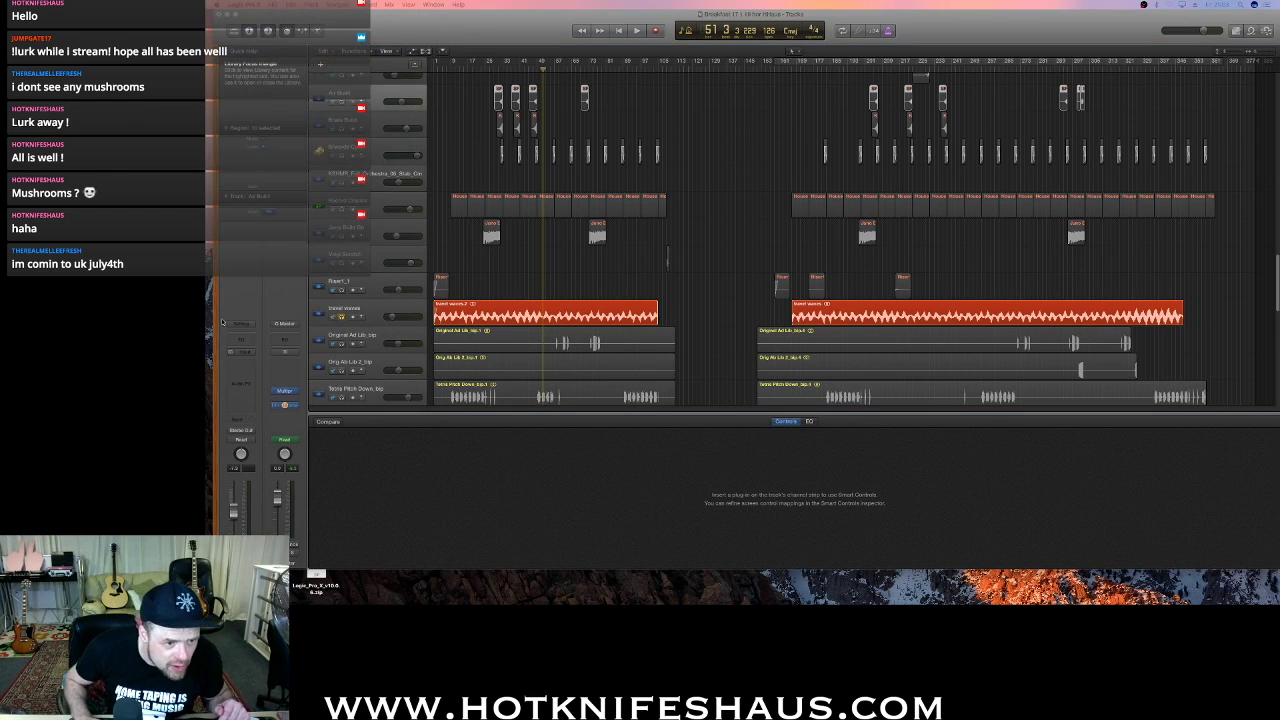
Open Space Designer on the Bus 1 return used by travel waves, enlarge its window to review the reverb settings, and close it
{"action": "left_click", "coordinate": [379, 315]}
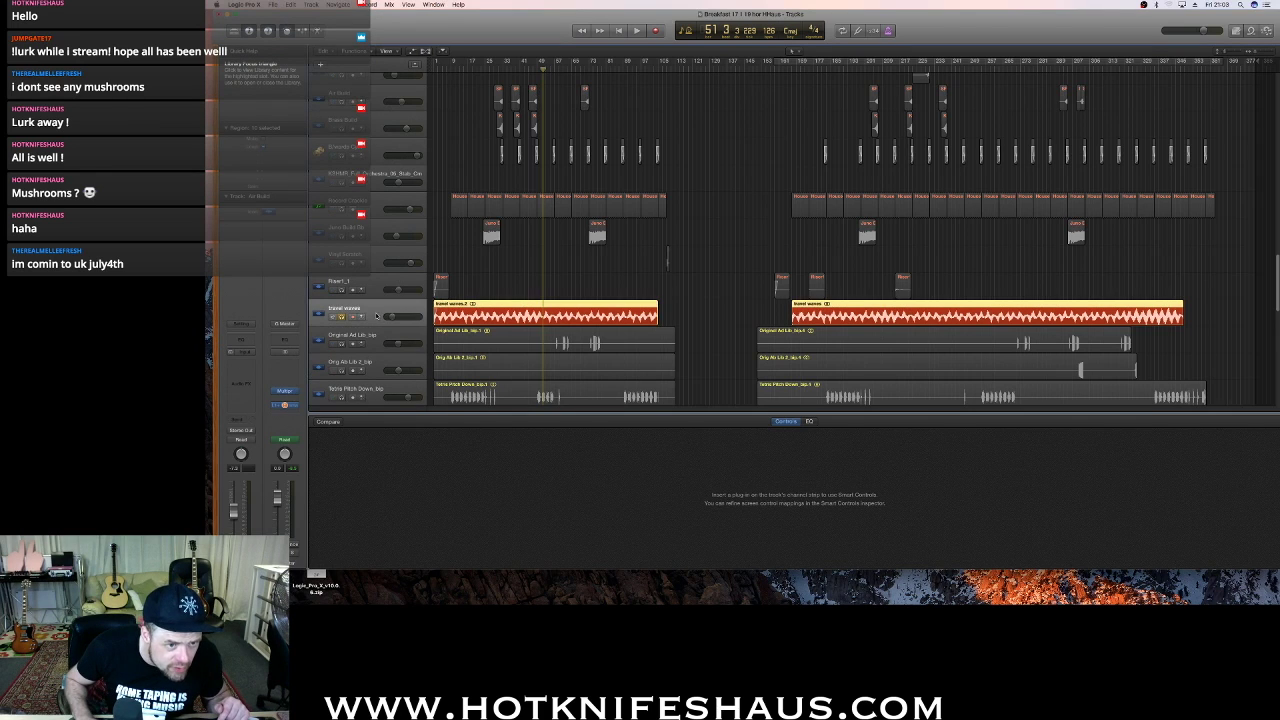
{"action": "left_click", "coordinate": [251, 408]}
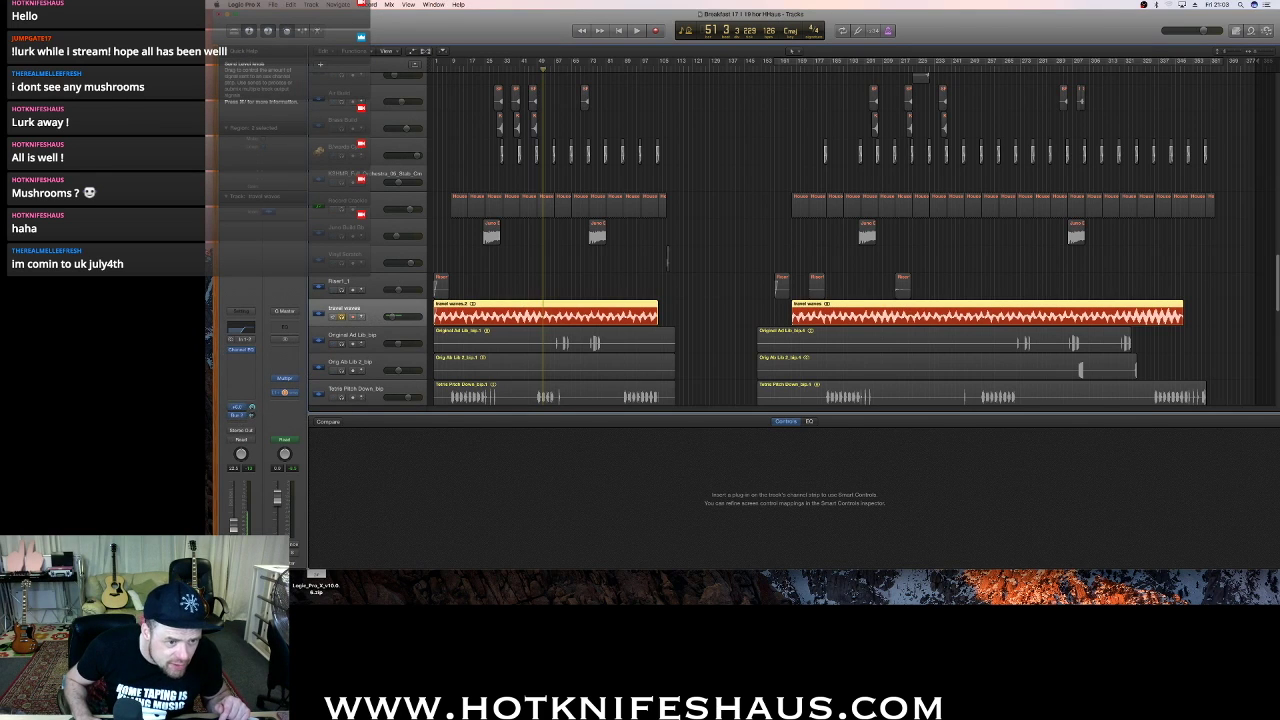
{"action": "left_click_drag", "start_coordinate": [252, 408], "coordinate": [252, 400]}
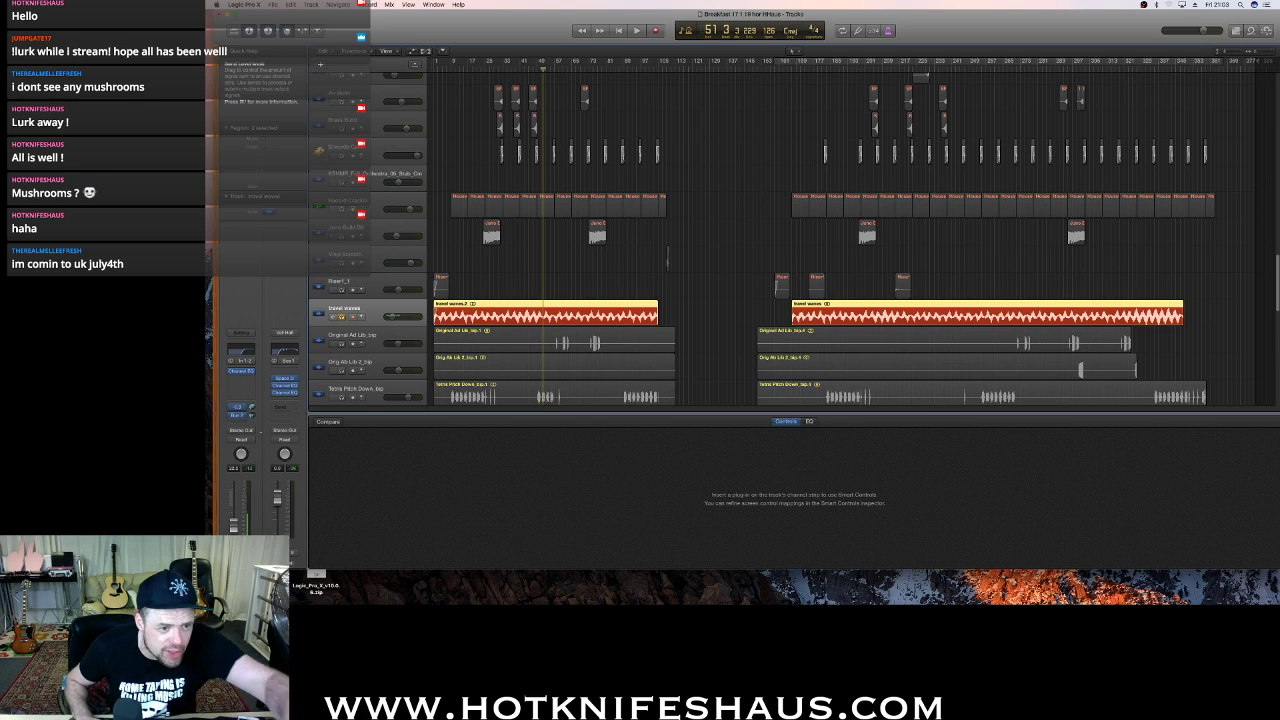
{"action": "left_click", "coordinate": [285, 381]}
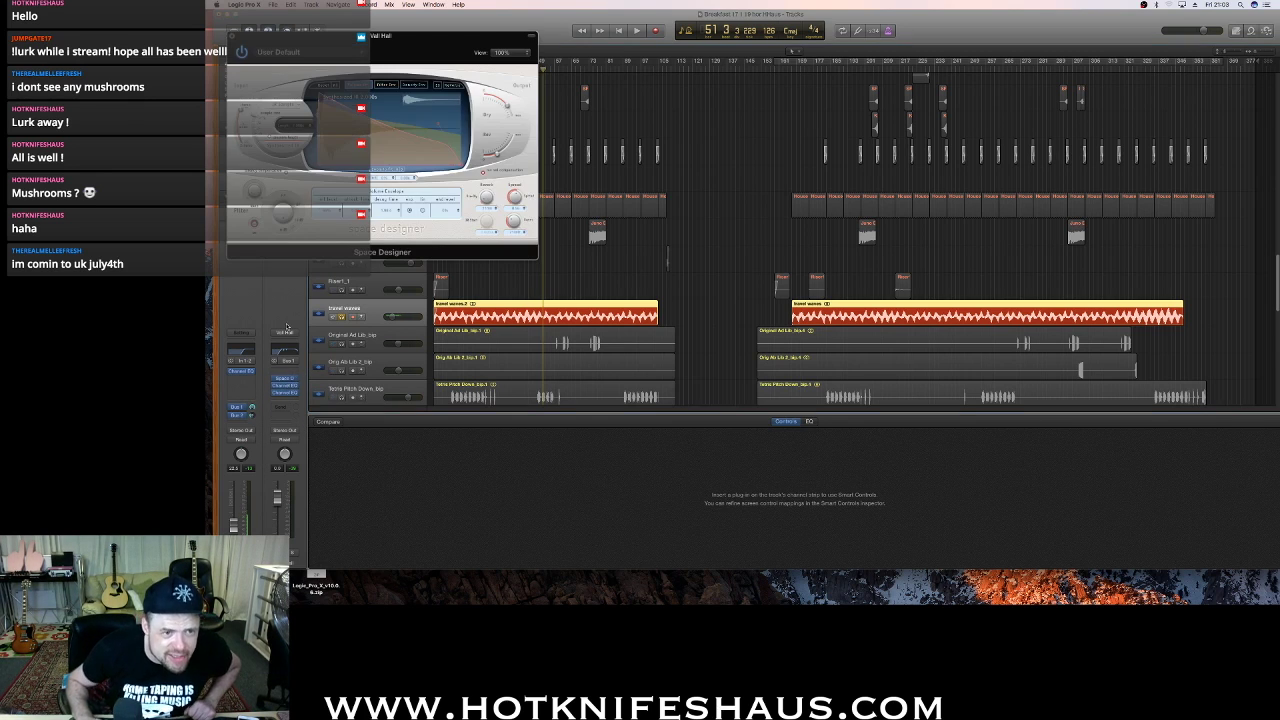
{"action": "left_click_drag", "start_coordinate": [327, 40], "coordinate": [448, 153]}
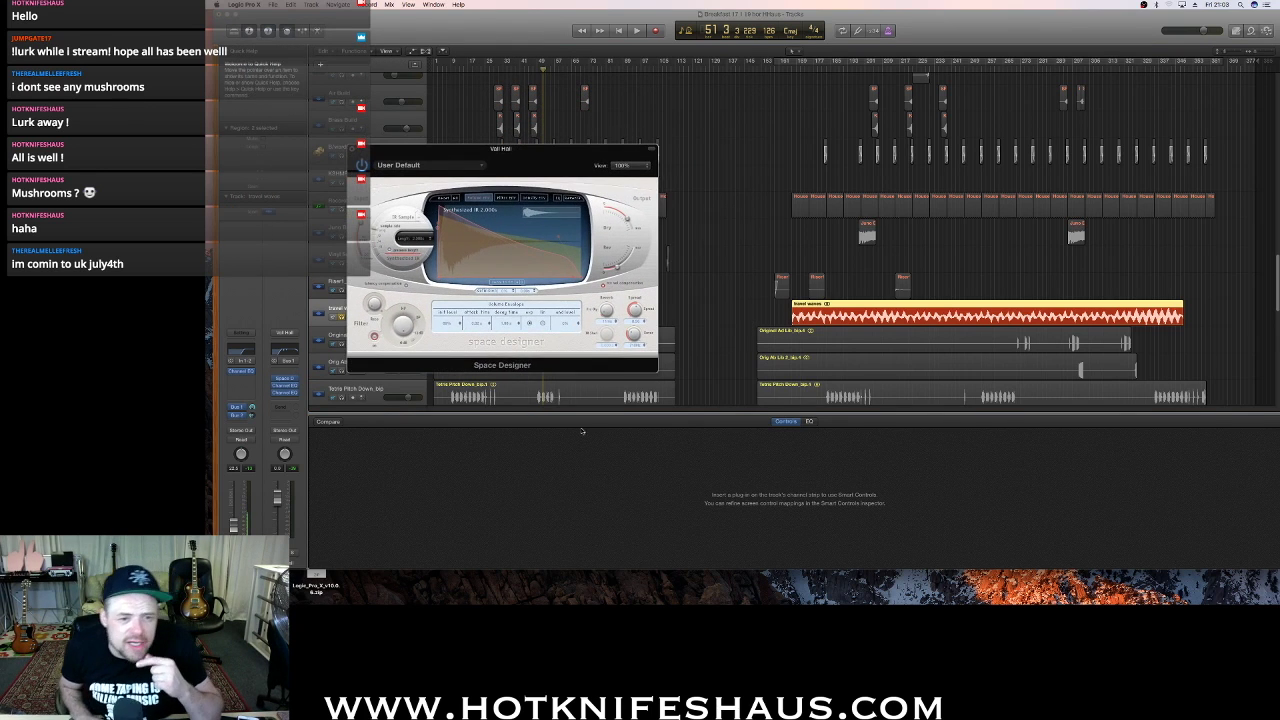
{"action": "left_click_drag", "start_coordinate": [657, 371], "coordinate": [687, 389]}
{"action": "left_click_drag", "start_coordinate": [964, 475], "coordinate": [967, 551]}
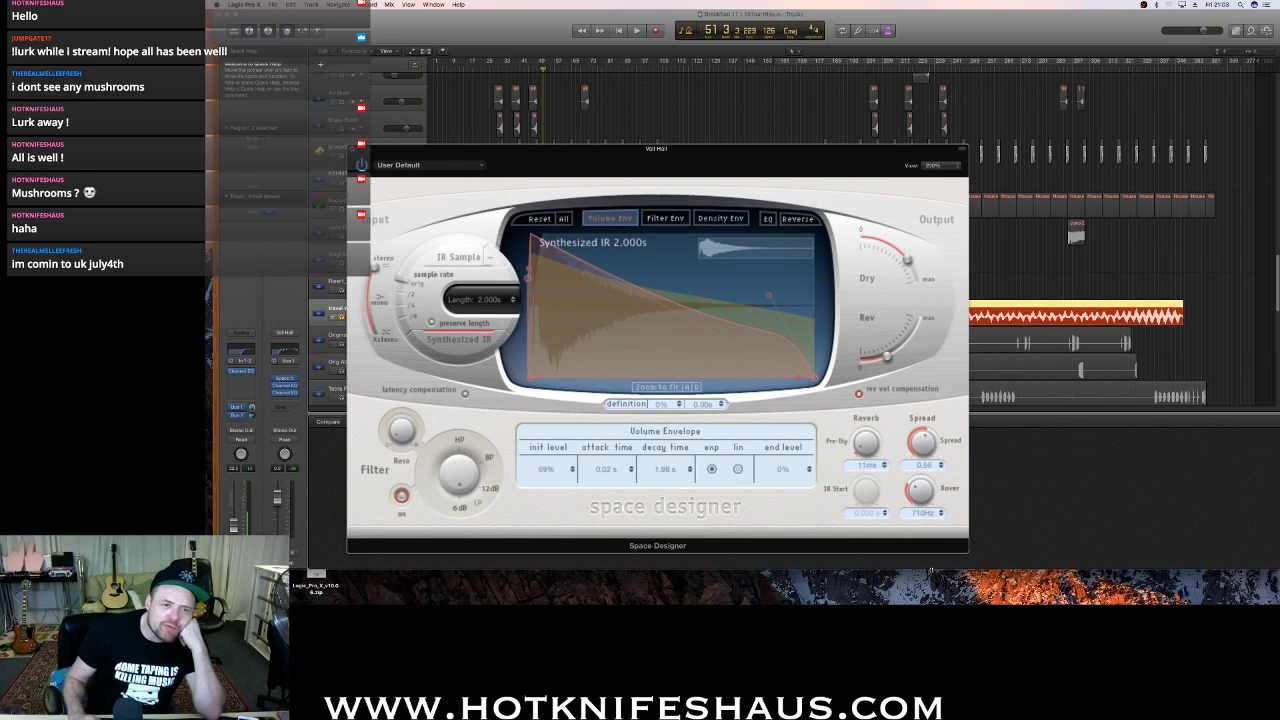
{"action": "mouse_move", "coordinate": [599, 578]}
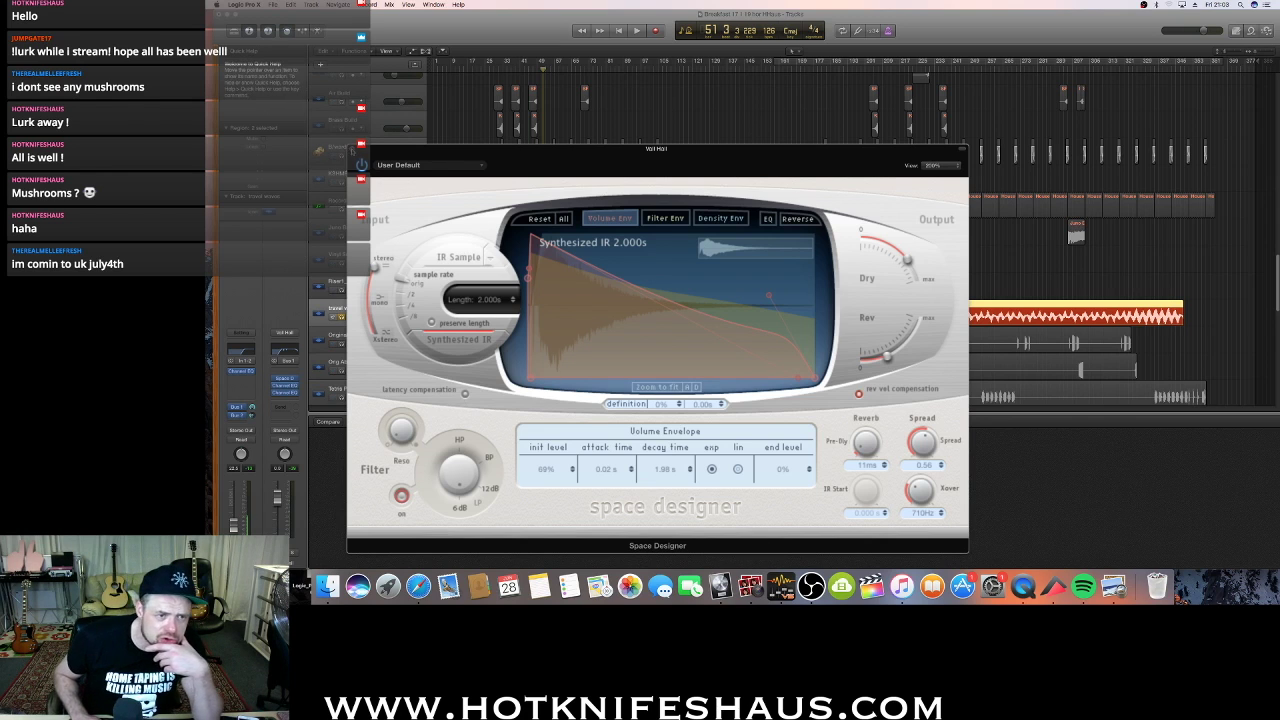
{"action": "left_click", "coordinate": [353, 149]}
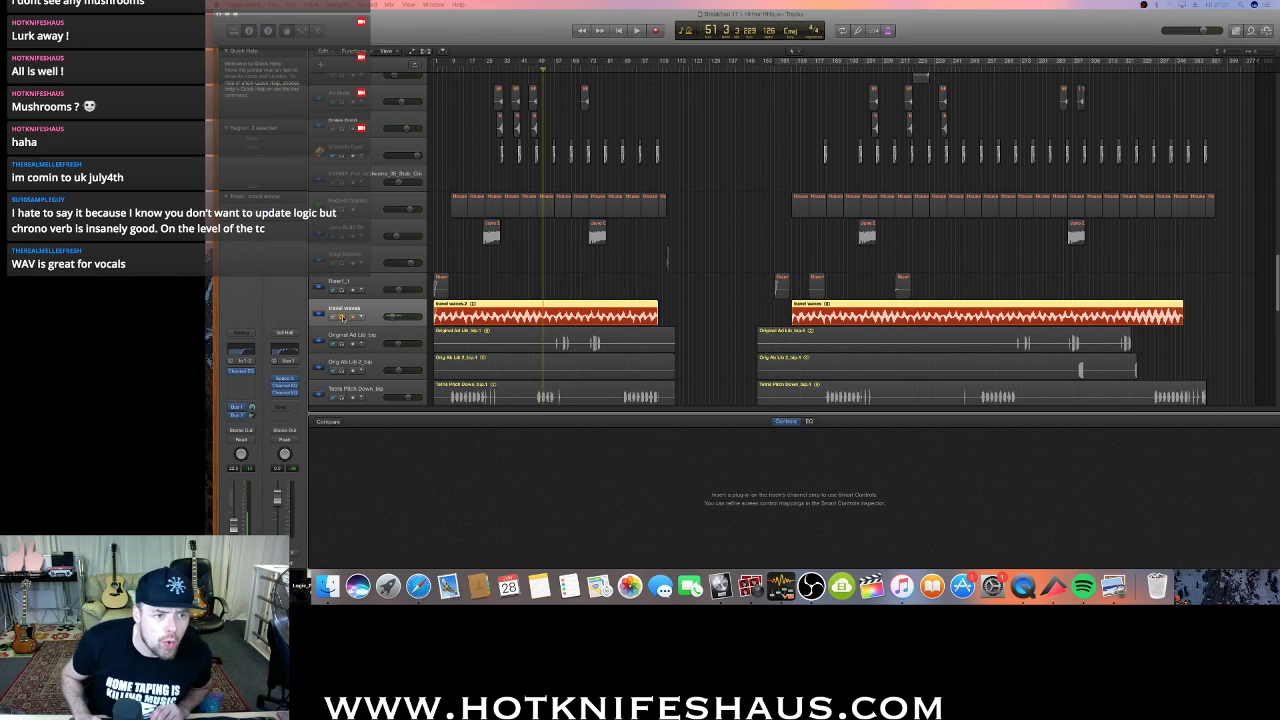
Solo the Tetris Pitch Down_bip track, audition it briefly from bar 10, and move the playhead to bar 9
{"action": "scroll", "coordinate": [390, 300], "scroll_direction": "down", "scroll_amount": 10}
{"action": "scroll", "coordinate": [390, 292], "scroll_direction": "up", "scroll_amount": 5}
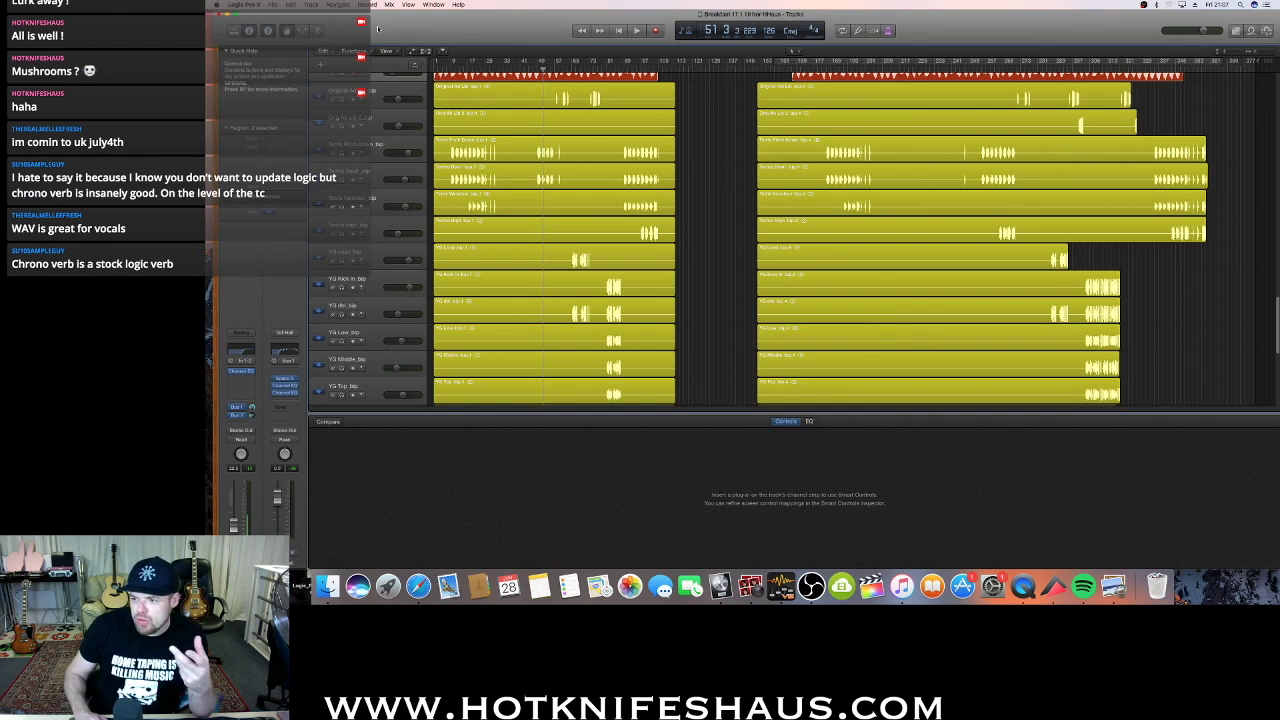
{"action": "left_click_drag", "start_coordinate": [445, 37], "coordinate": [437, 37]}
{"action": "left_click", "coordinate": [445, 70]}
{"action": "left_click", "coordinate": [338, 152]}
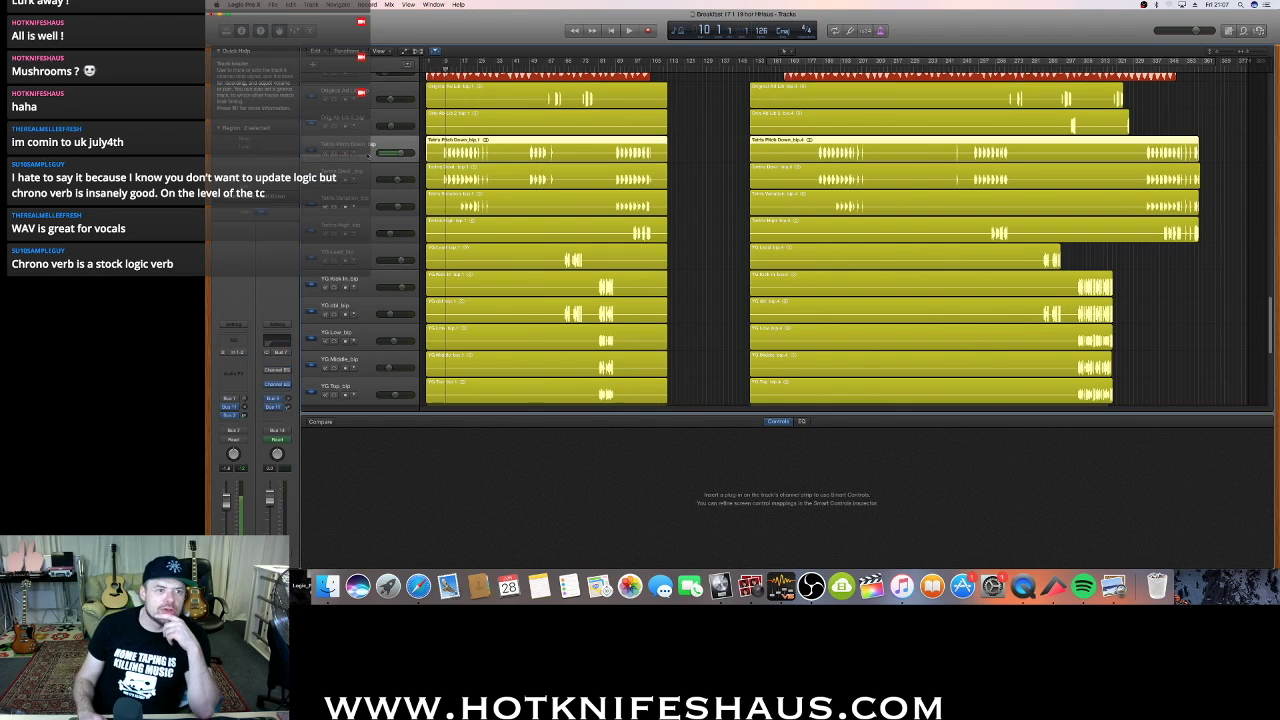
{"action": "left_click", "coordinate": [335, 154]}
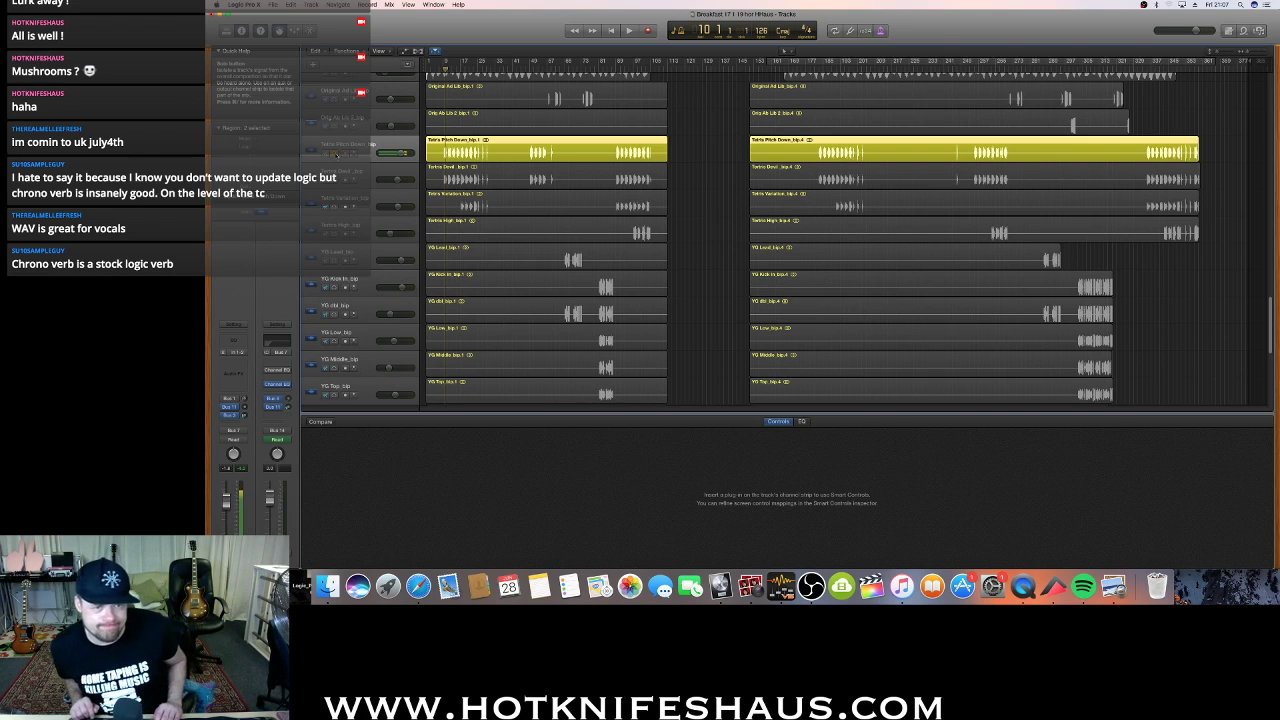
{"action": "key", "text": "space"}
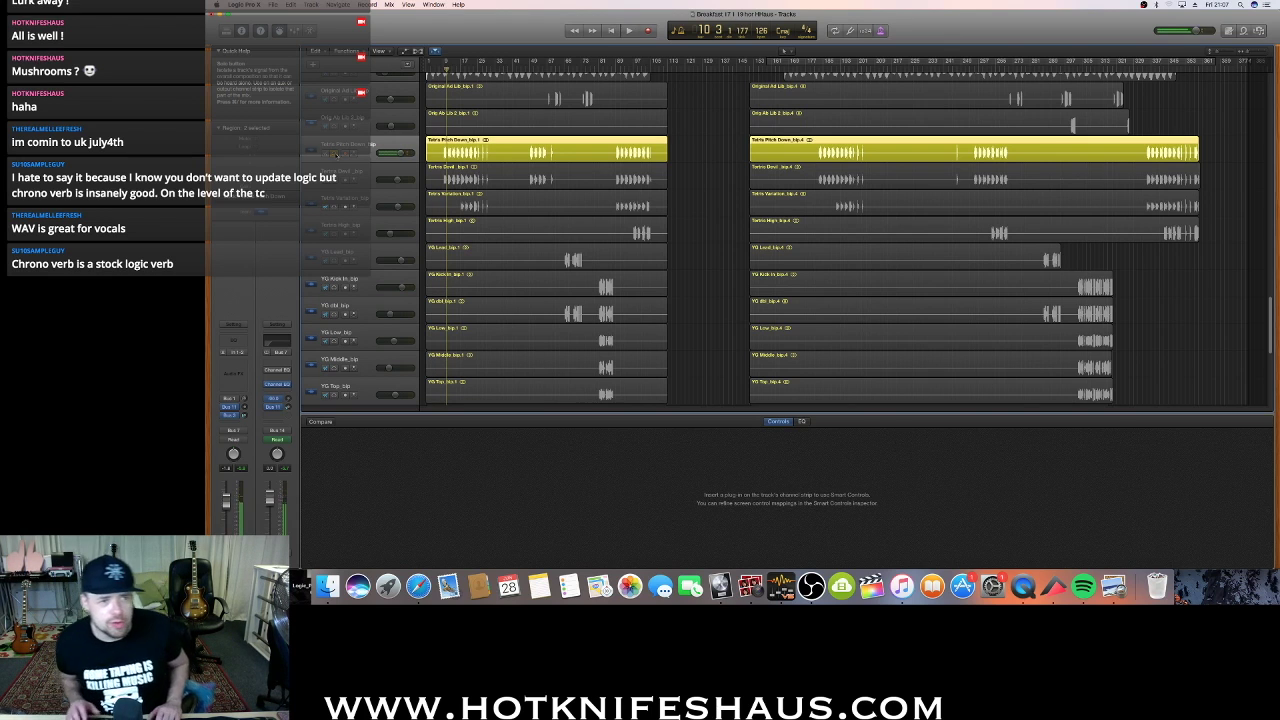
{"action": "key", "text": "space"}
{"action": "left_click", "coordinate": [444, 70]}
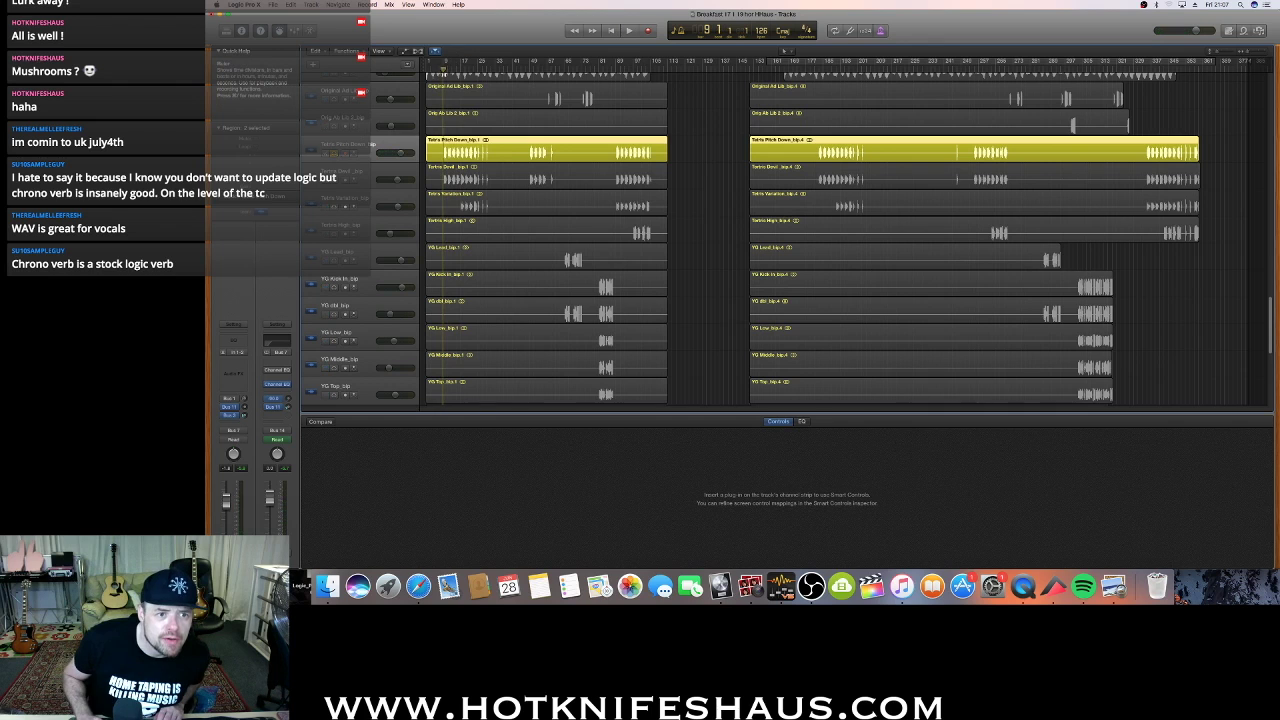
{"action": "right_click", "coordinate": [446, 77]}
{"action": "left_click_drag", "start_coordinate": [465, 21], "coordinate": [469, 21]}
{"action": "right_click", "coordinate": [469, 21]}
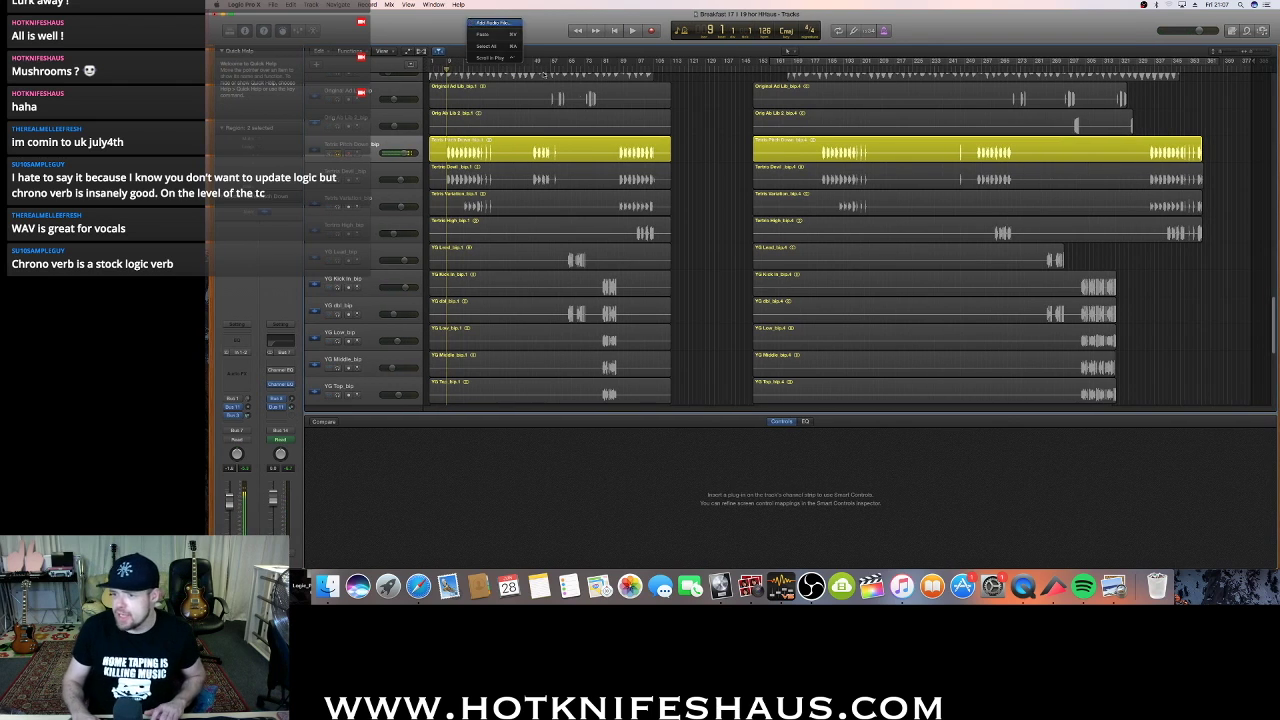
{"action": "left_click", "coordinate": [971, 352]}
{"action": "key", "text": "shift+super+i"}
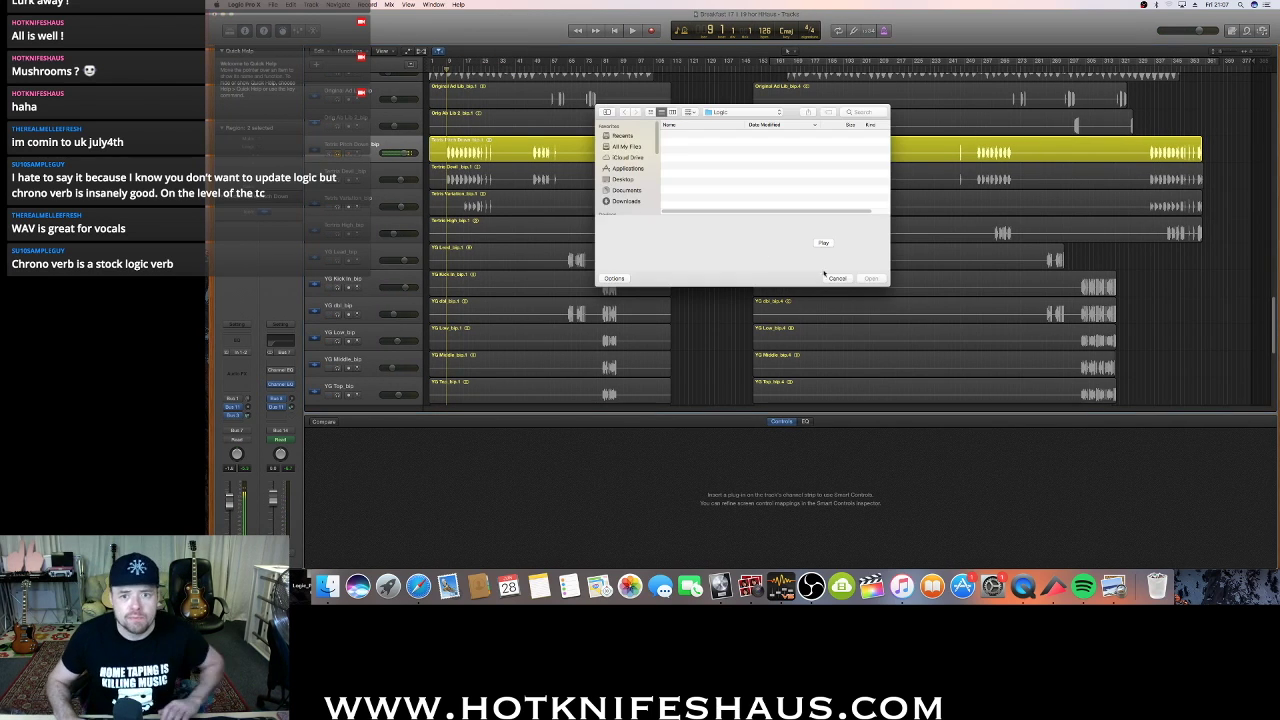
{"action": "left_click", "coordinate": [837, 279]}
Audition the soloed Tetris Pitch Down track from bar 9 to bar 18, and browse the reverb plug-ins available for its effect slot
{"action": "key", "text": "space"}
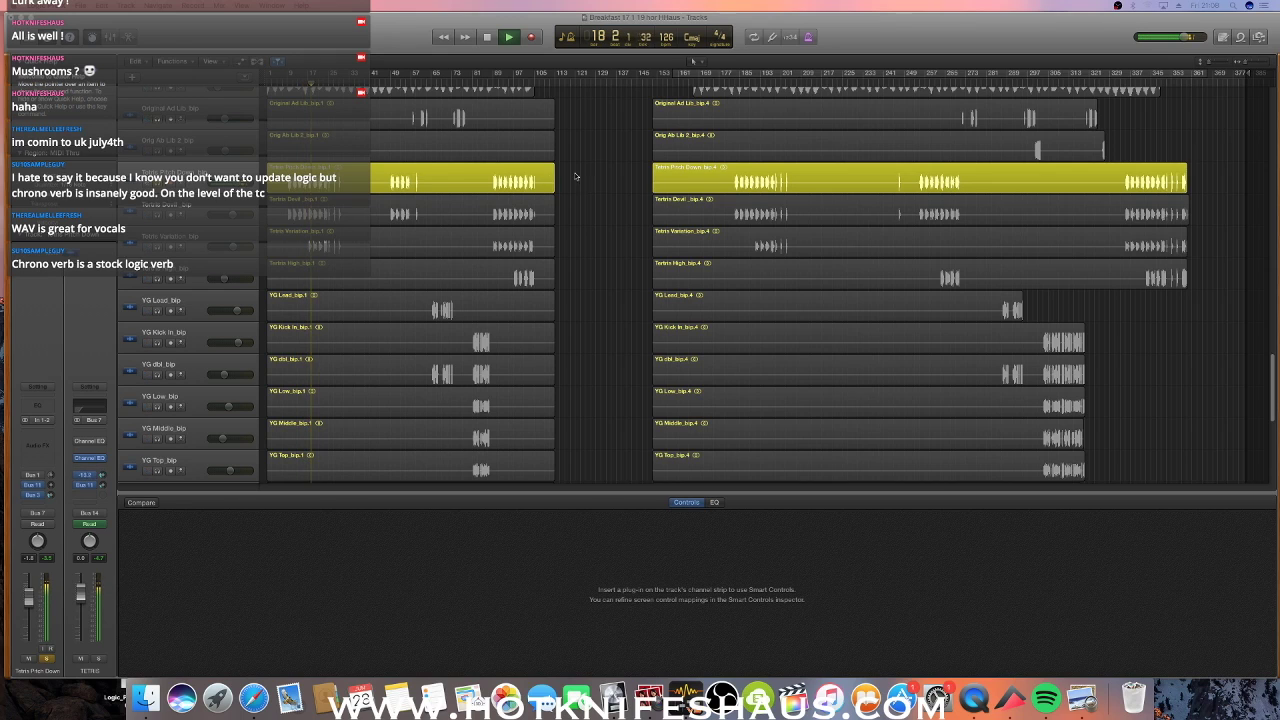
{"action": "key", "text": "space"}
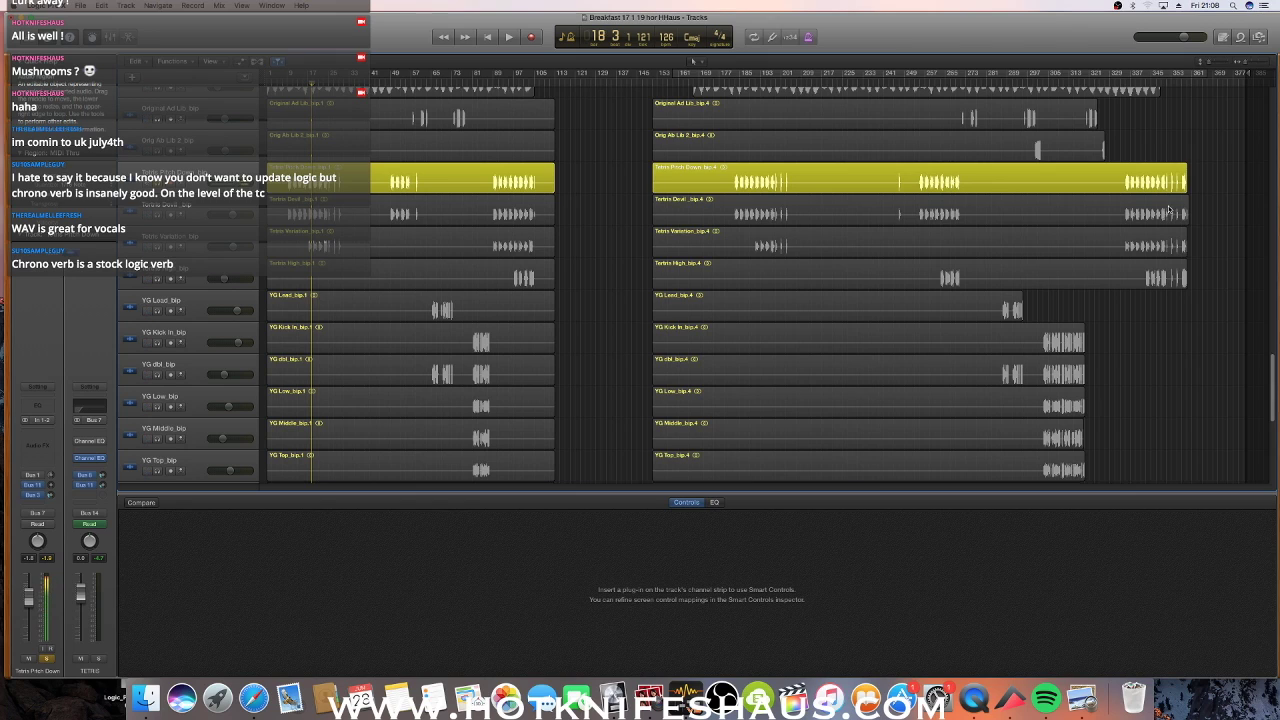
{"action": "left_click", "coordinate": [36, 434]}
{"action": "mouse_move", "coordinate": [92, 528]}
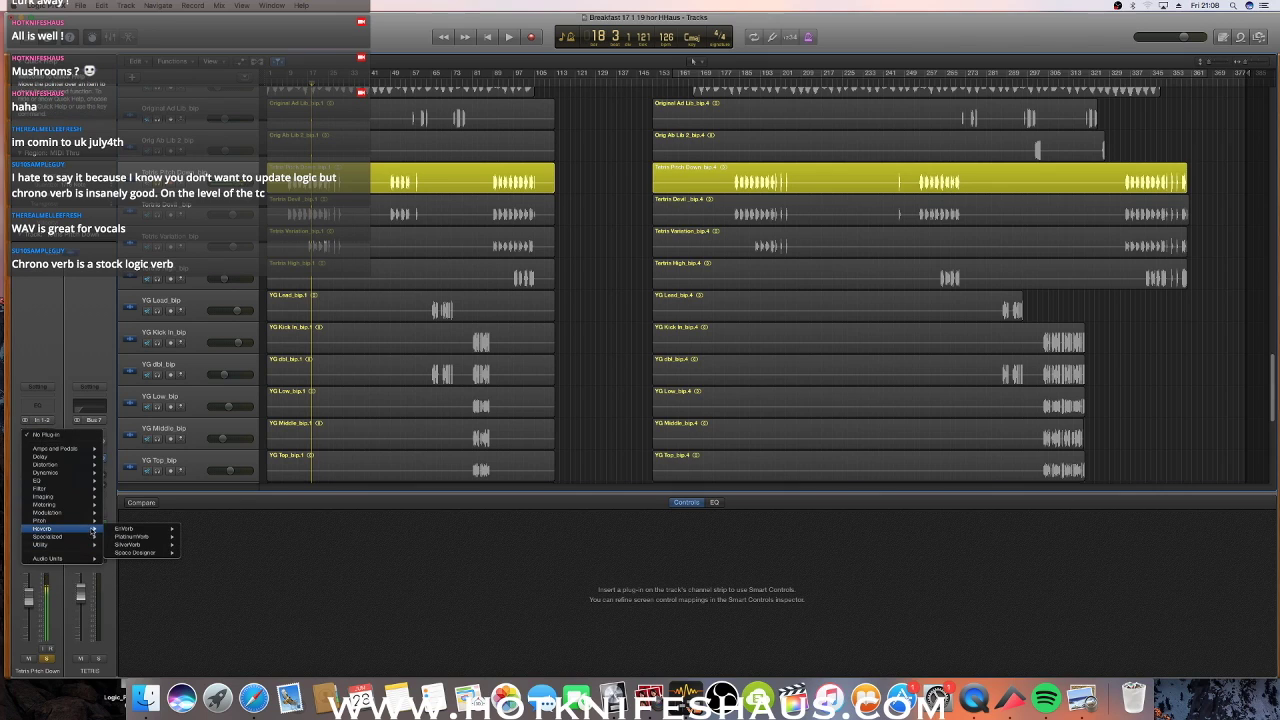
{"action": "mouse_move", "coordinate": [147, 537]}
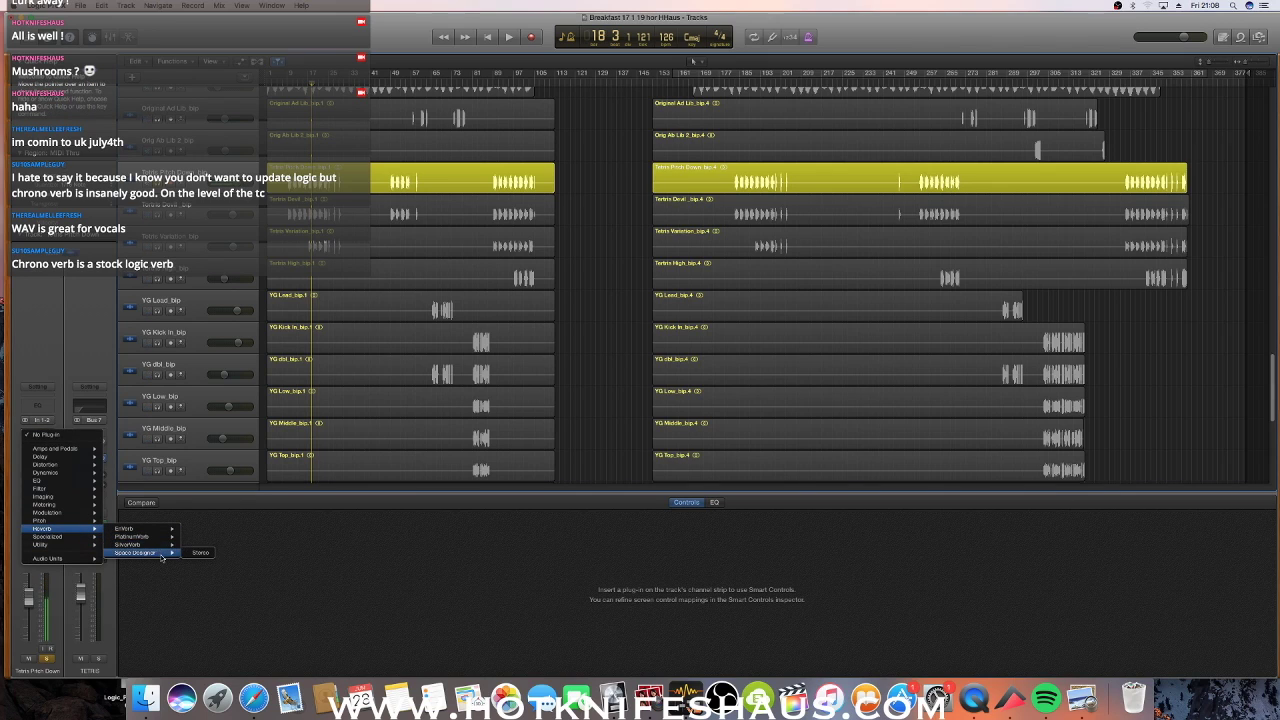
{"action": "left_click", "coordinate": [286, 547]}
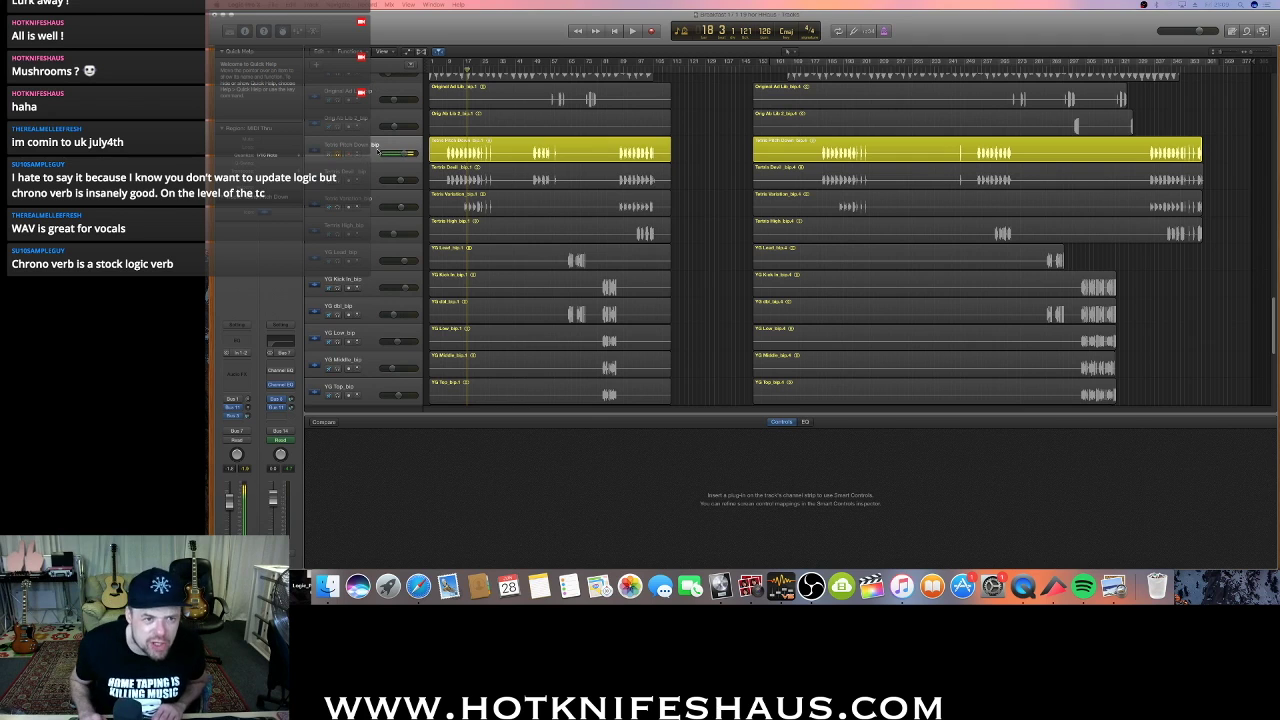
Audition the soloed Tetris Pitch Down track in short passages from bar 18
{"action": "left_click", "coordinate": [376, 147]}
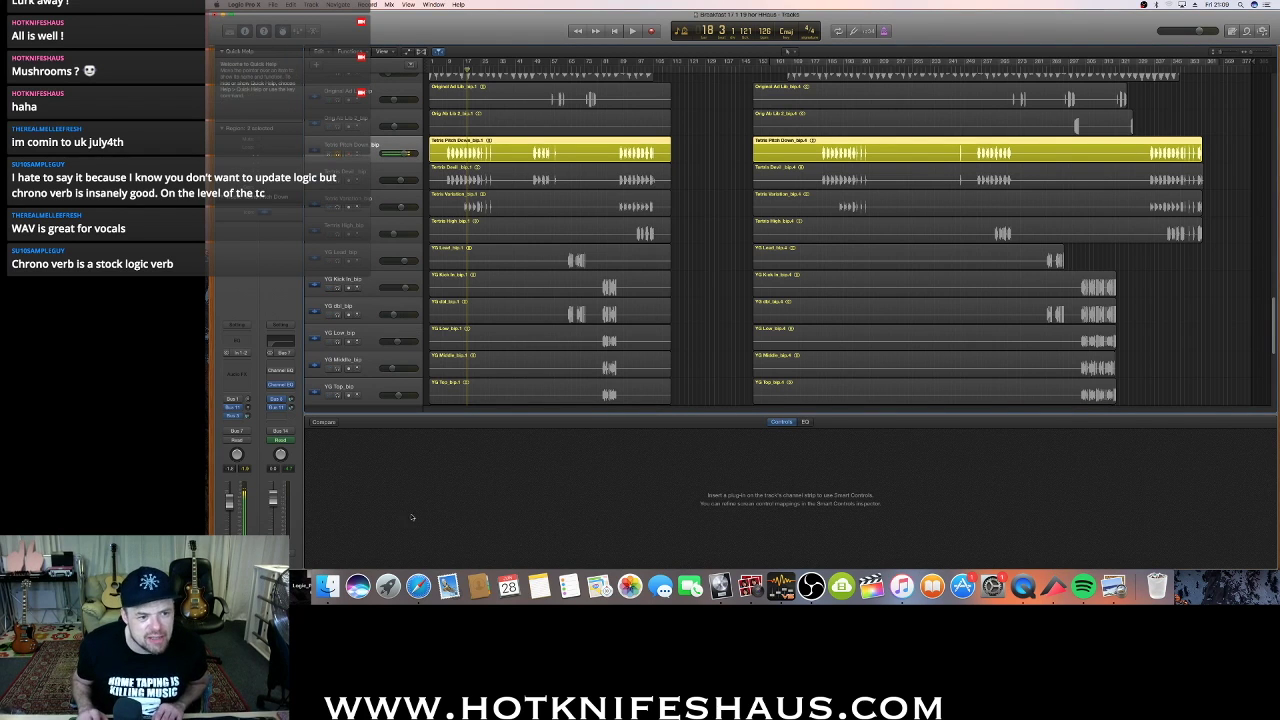
{"action": "key", "text": "space"}
{"action": "key", "text": "space"}
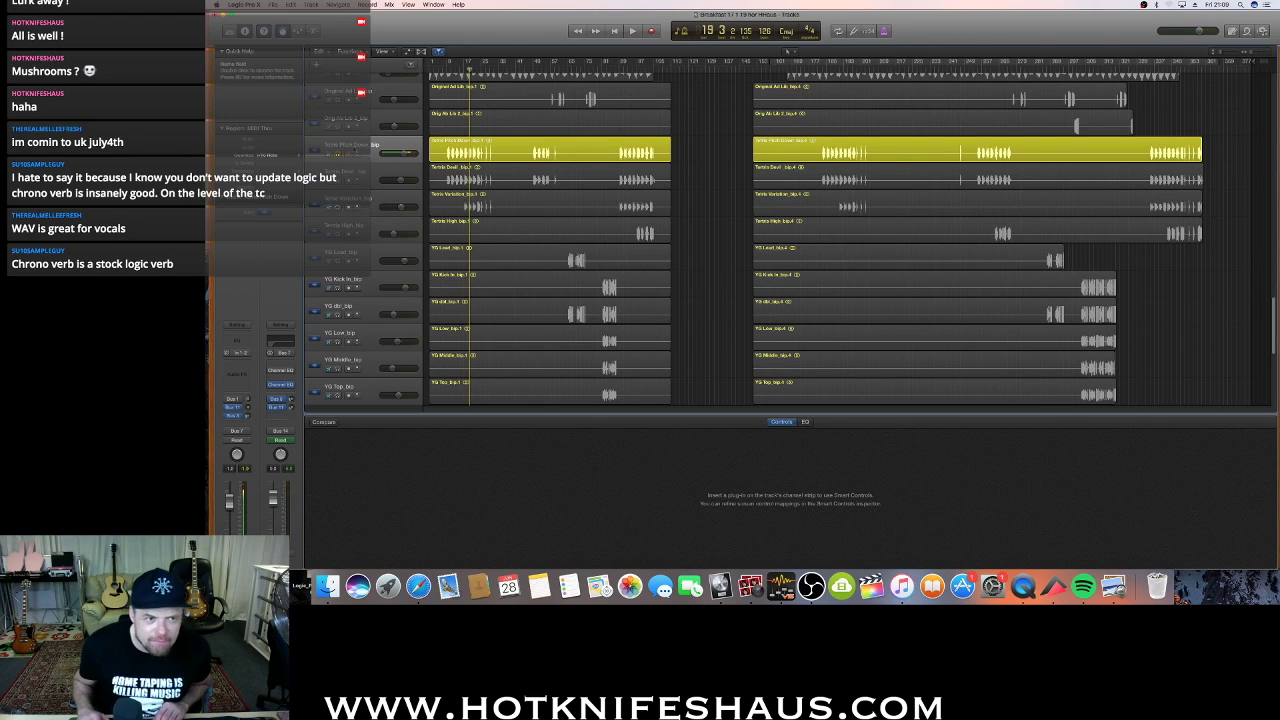
{"action": "key", "text": "space"}
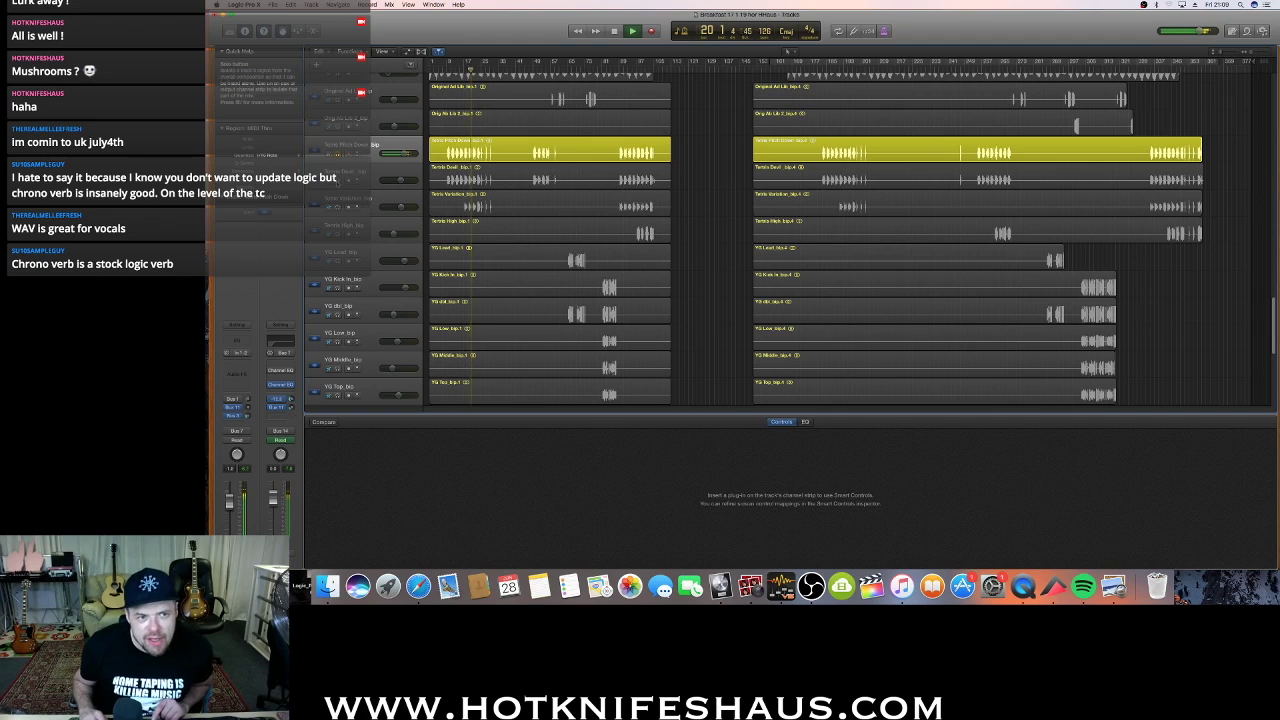
Switch the solo from Tetris Pitch Down to Tetris Devil during playback, display the Devil channel strip, and stop in bar 25
{"action": "left_click", "coordinate": [337, 182]}
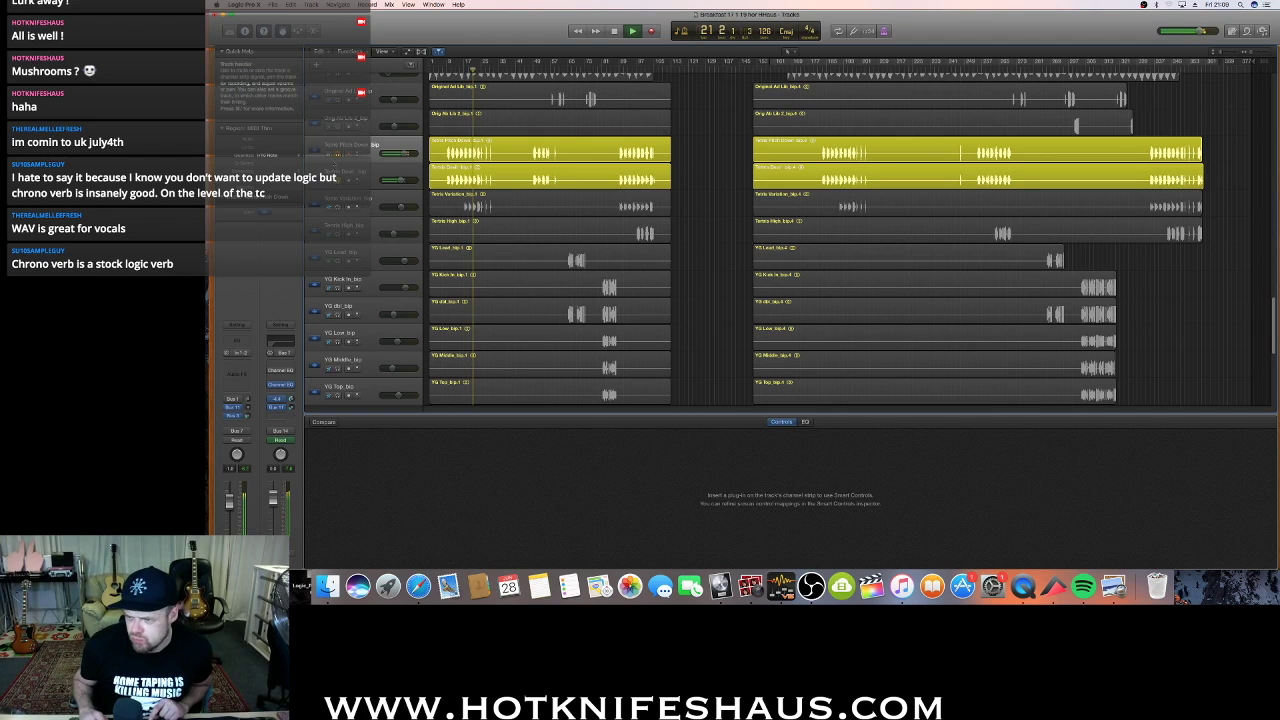
{"action": "left_click", "coordinate": [337, 154]}
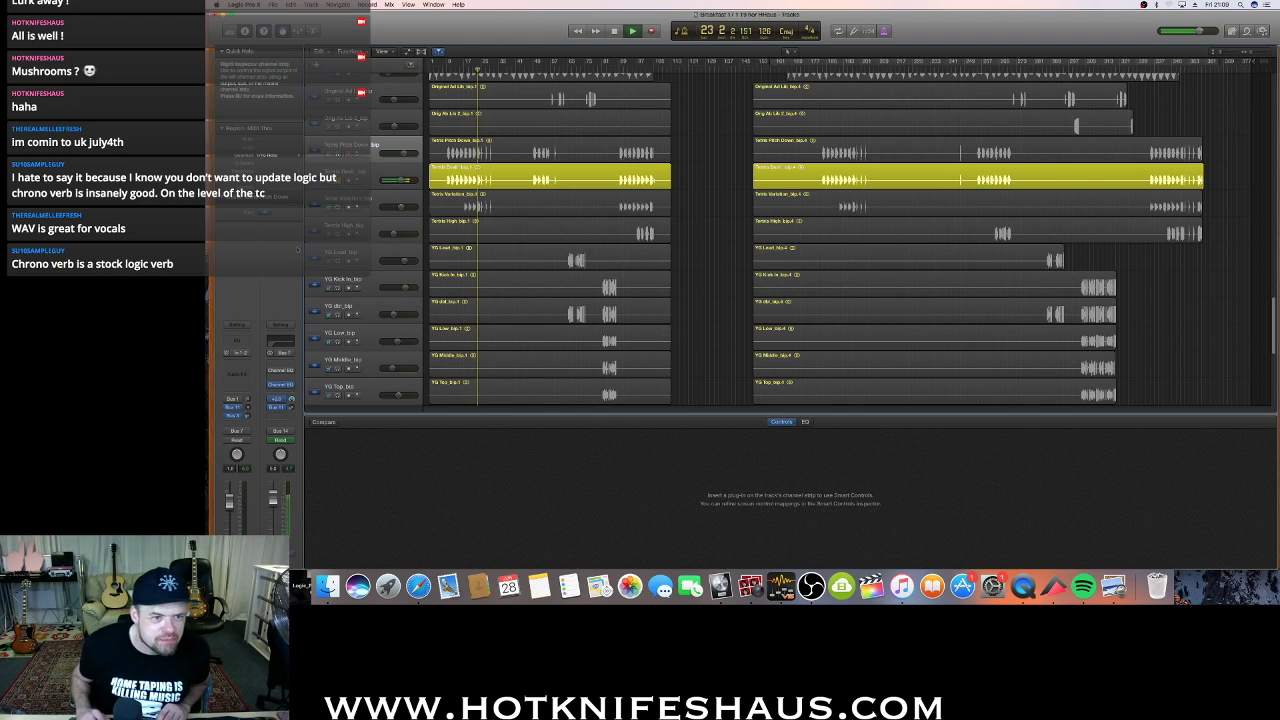
{"action": "left_click", "coordinate": [360, 176]}
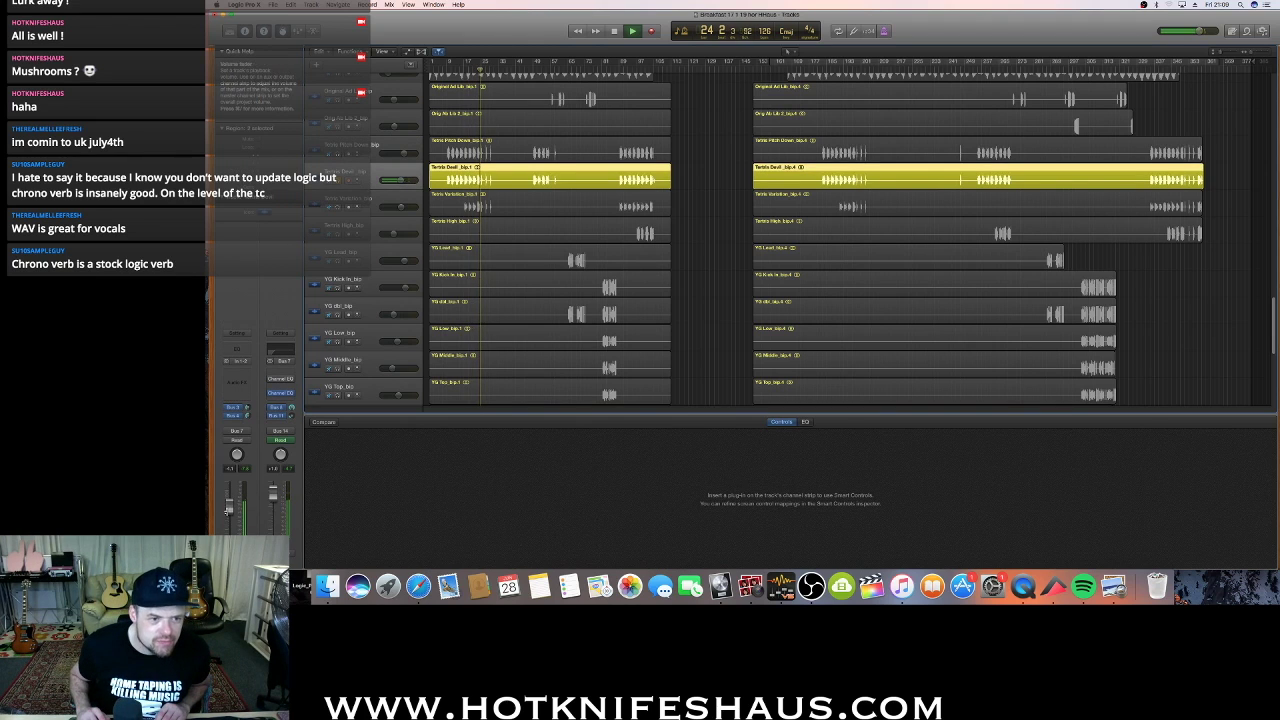
{"action": "key", "text": "space"}
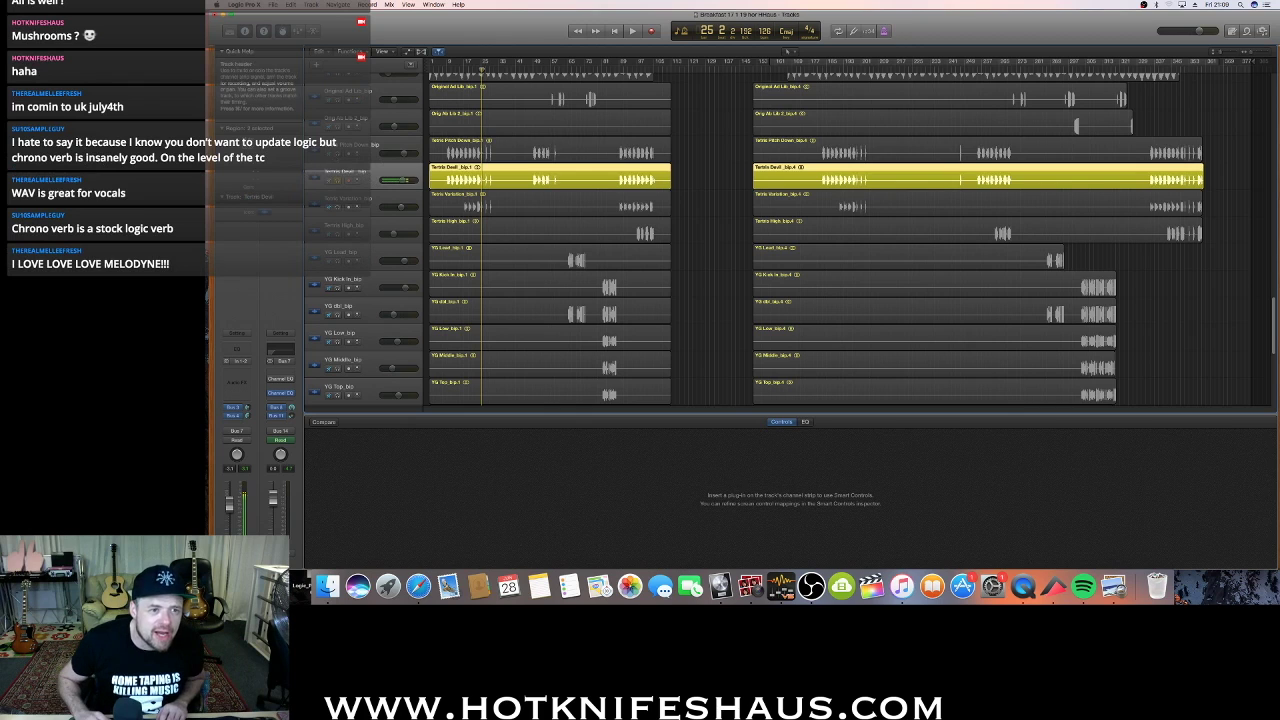
Solo Tetris Pitch Down with Tetris Devil, play from around bar 15, and add Tetris Variation to the soloed tracks
{"action": "left_click", "coordinate": [333, 158], "text": "shift"}
{"action": "left_click", "coordinate": [458, 67]}
{"action": "key", "text": "space"}
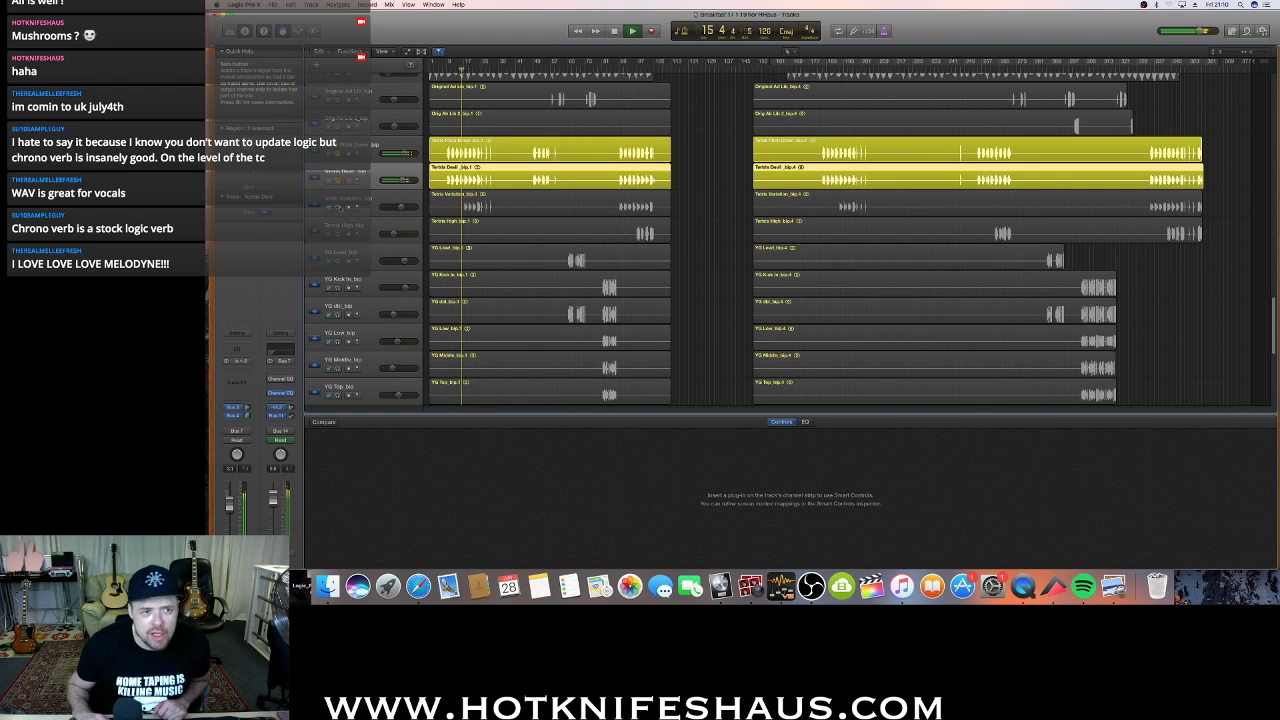
{"action": "left_click", "coordinate": [340, 204], "text": "shift"}
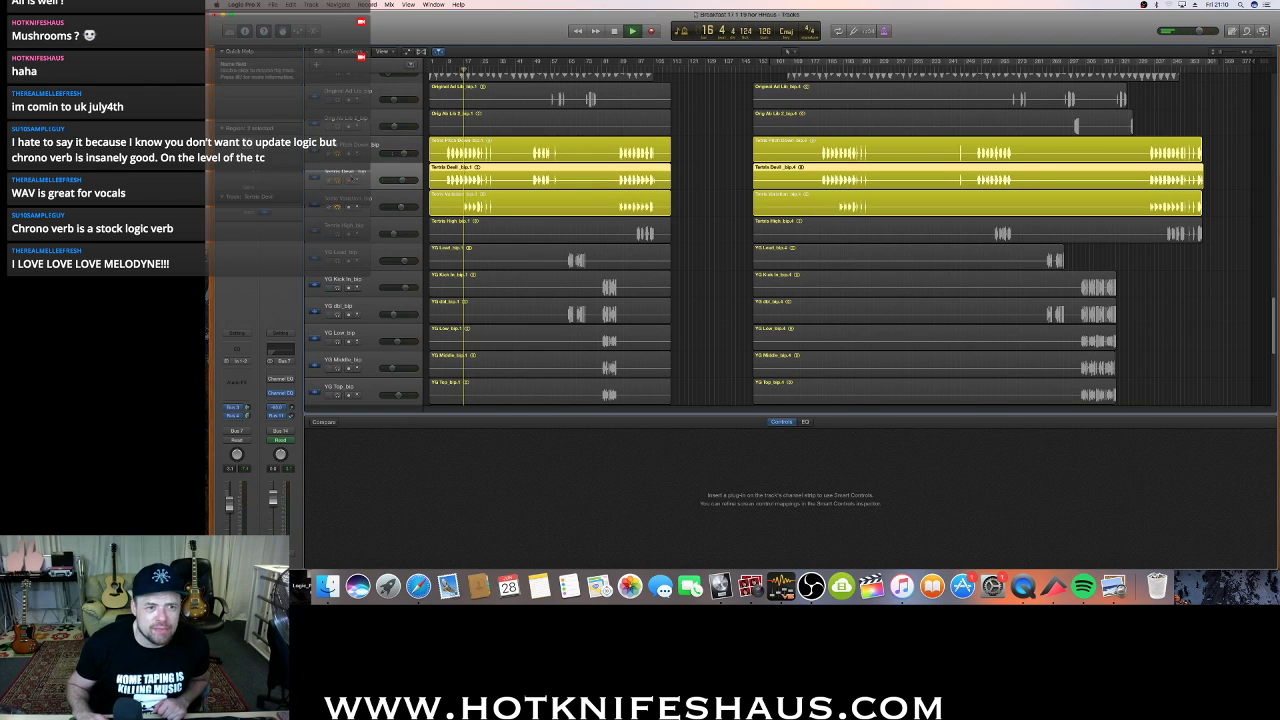
Unsolo Tetris Devil and Tetris Pitch Down to hear Tetris Variation alone, clear all solos, and stop playback in bar 22
{"action": "left_click", "coordinate": [337, 180]}
{"action": "left_click", "coordinate": [337, 155]}
{"action": "left_click", "coordinate": [337, 155]}
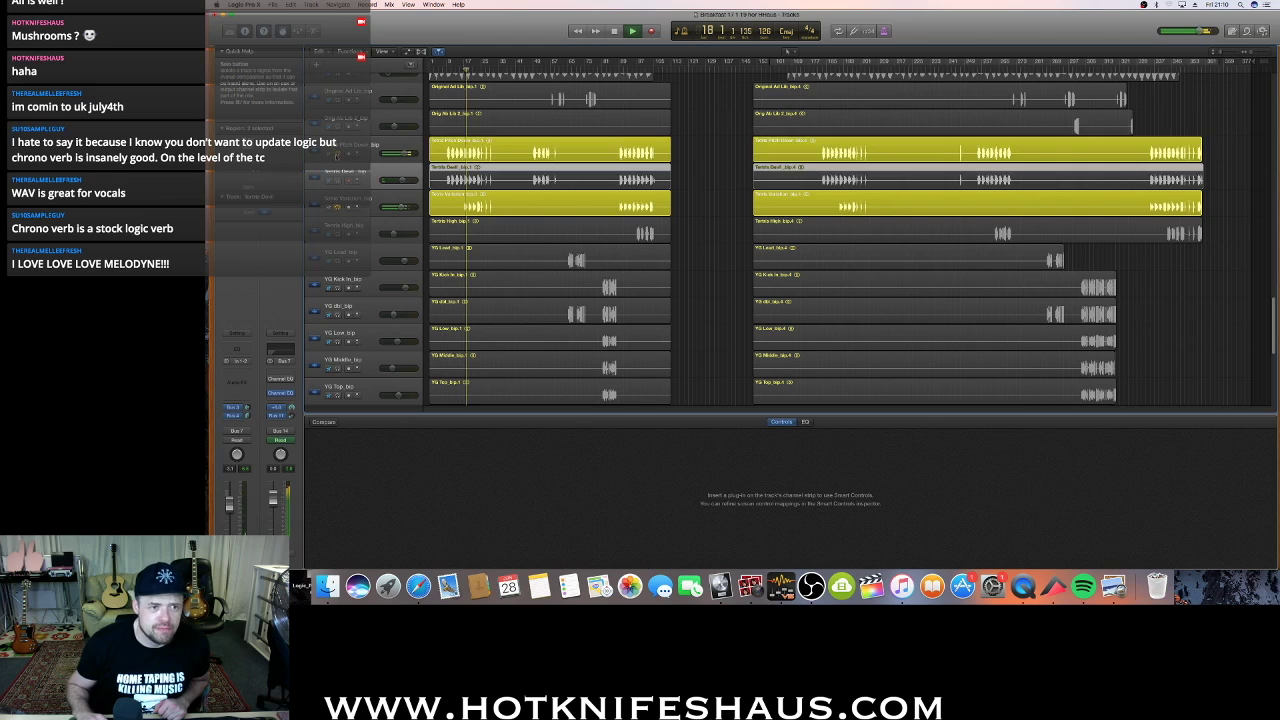
{"action": "left_click", "coordinate": [337, 155]}
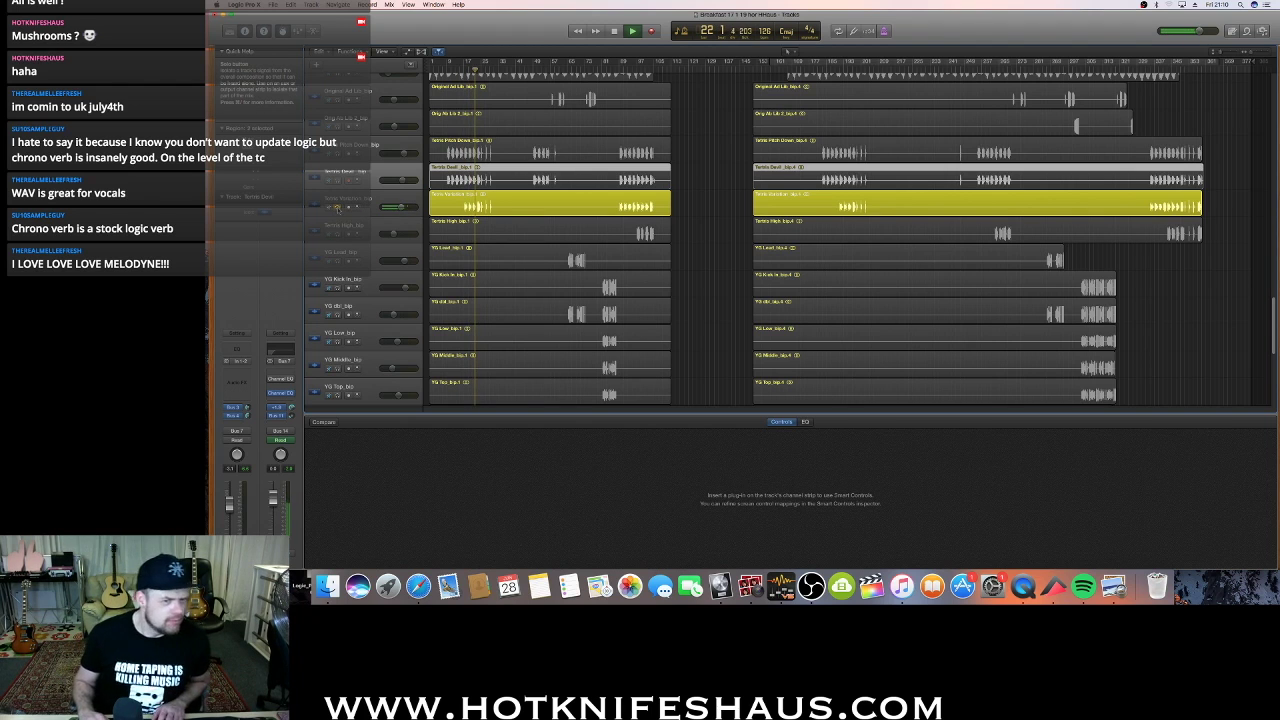
{"action": "key", "text": "super+a"}
{"action": "key", "text": "space"}
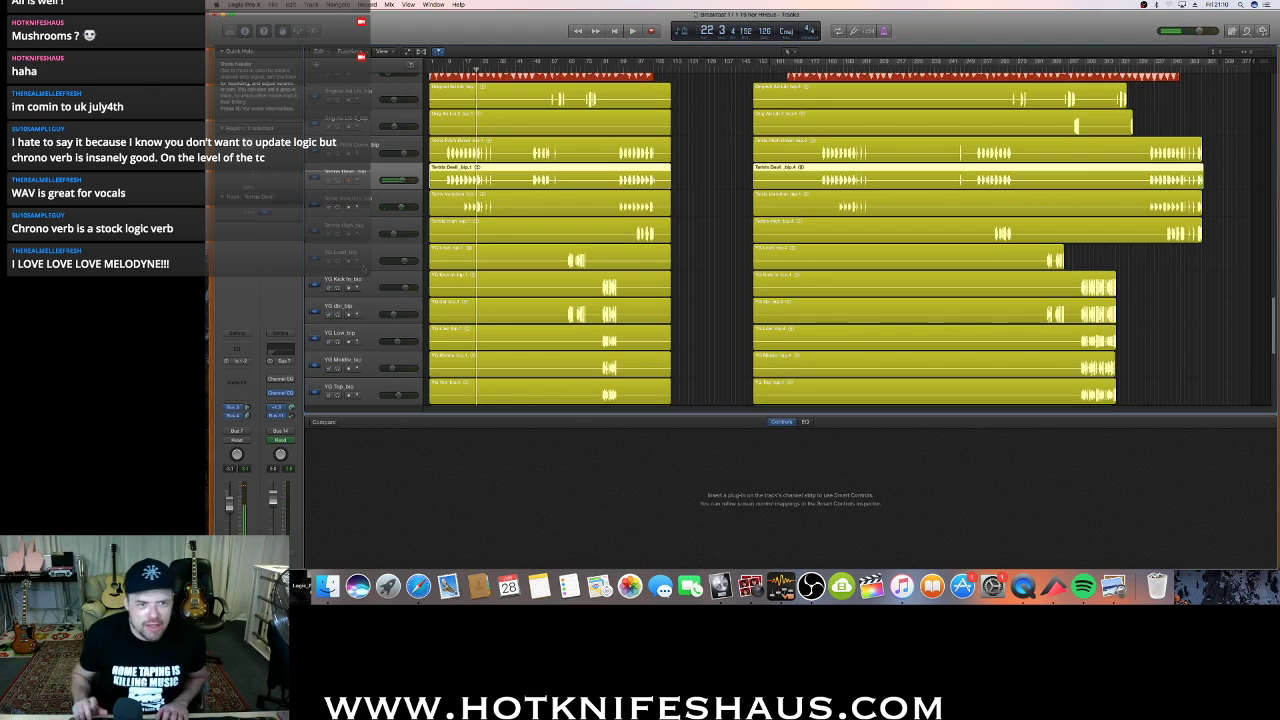
Solo the Tetris Pitch Down, Devil and Variation tracks and play them together from bar 16
{"action": "left_click", "coordinate": [537, 70]}
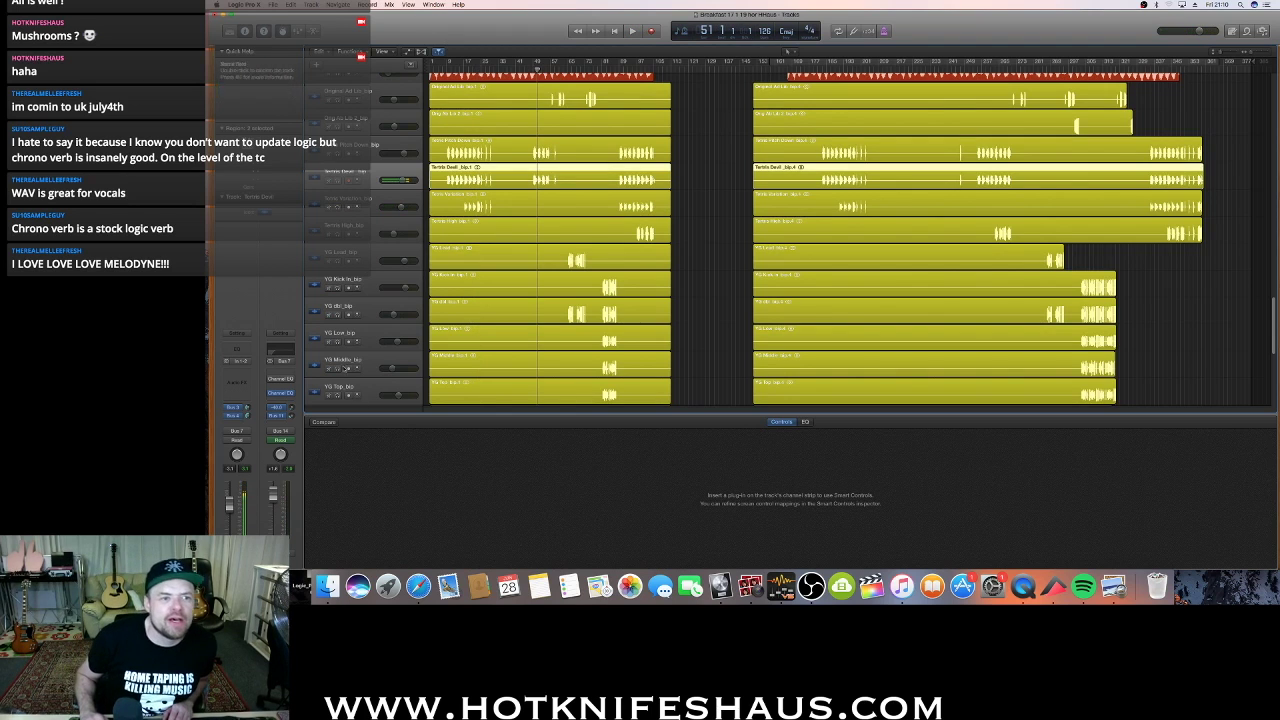
{"action": "left_click", "coordinate": [337, 154]}
{"action": "left_click", "coordinate": [337, 181]}
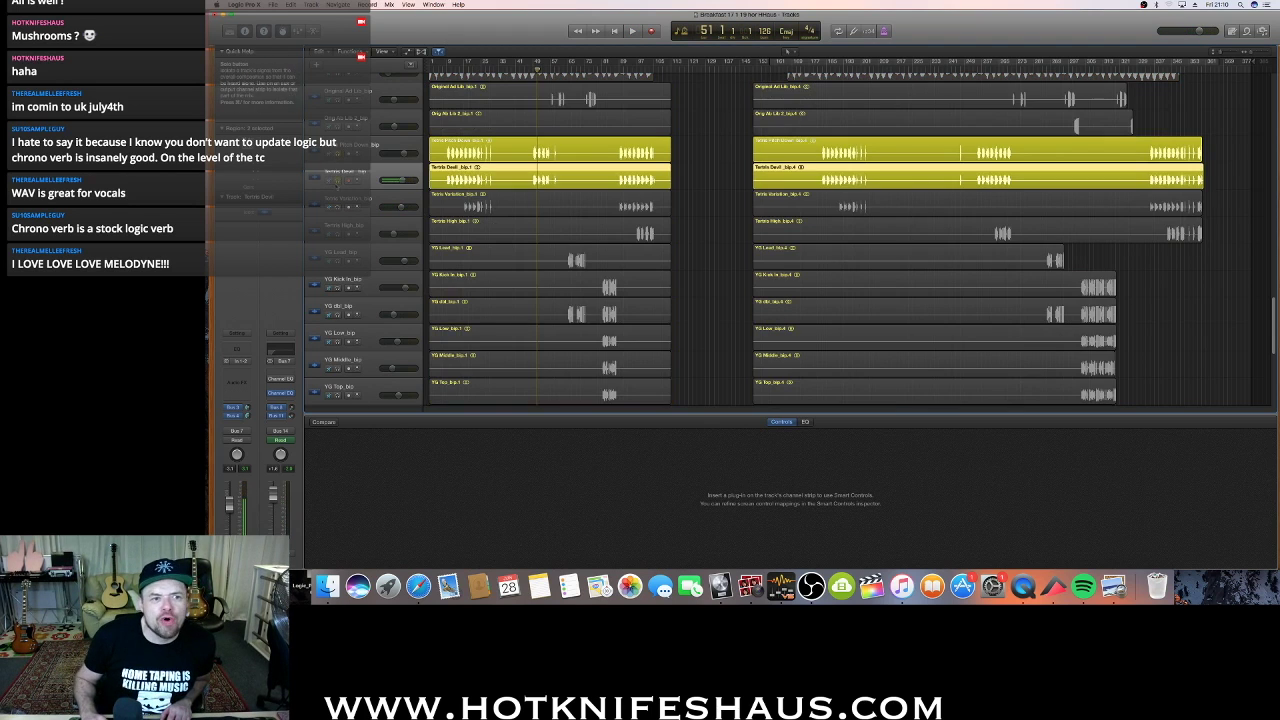
{"action": "left_click", "coordinate": [337, 208]}
{"action": "left_click", "coordinate": [461, 67]}
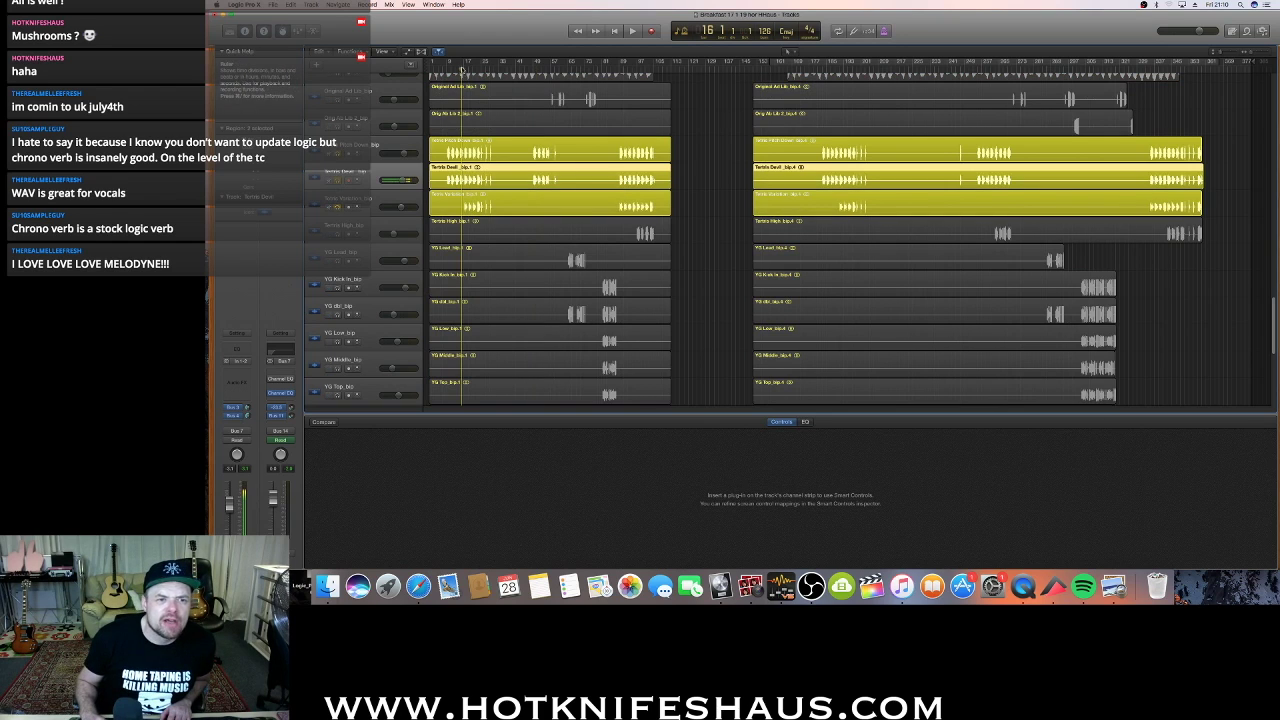
{"action": "key", "text": "space"}
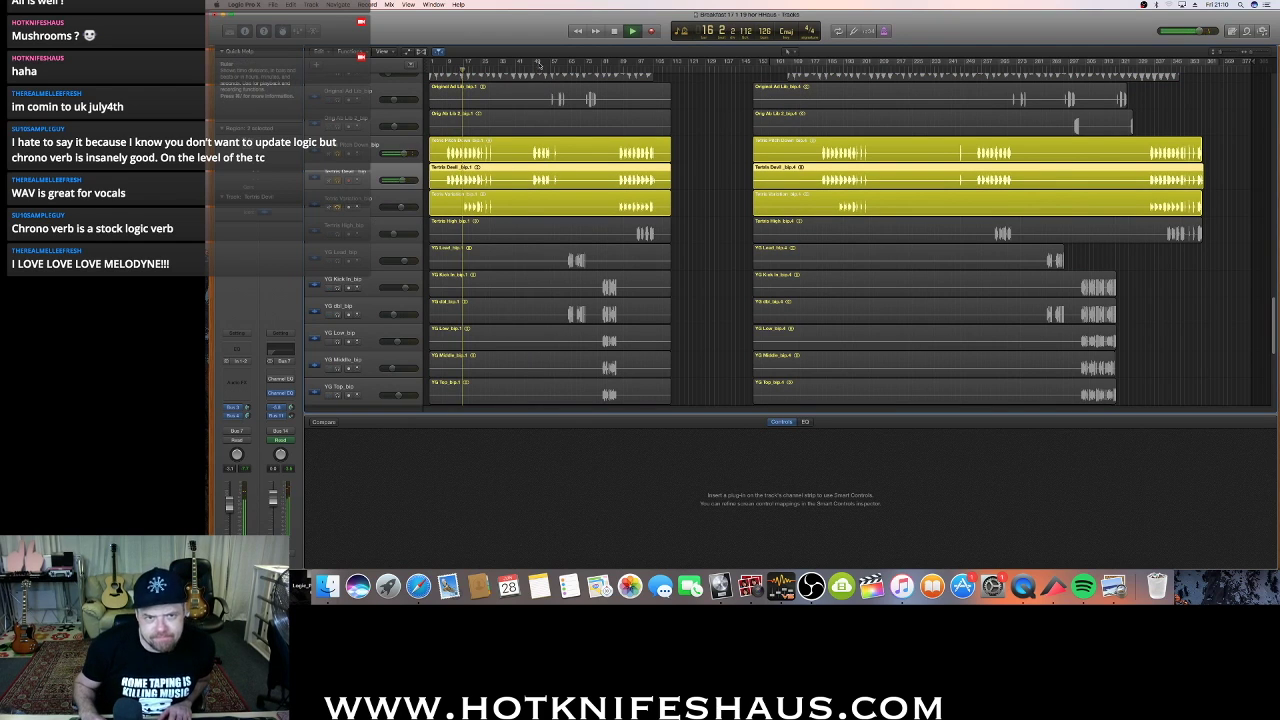
Audition the three soloed Tetris tracks from bar 51 and stop playback
{"action": "left_click", "coordinate": [538, 69]}
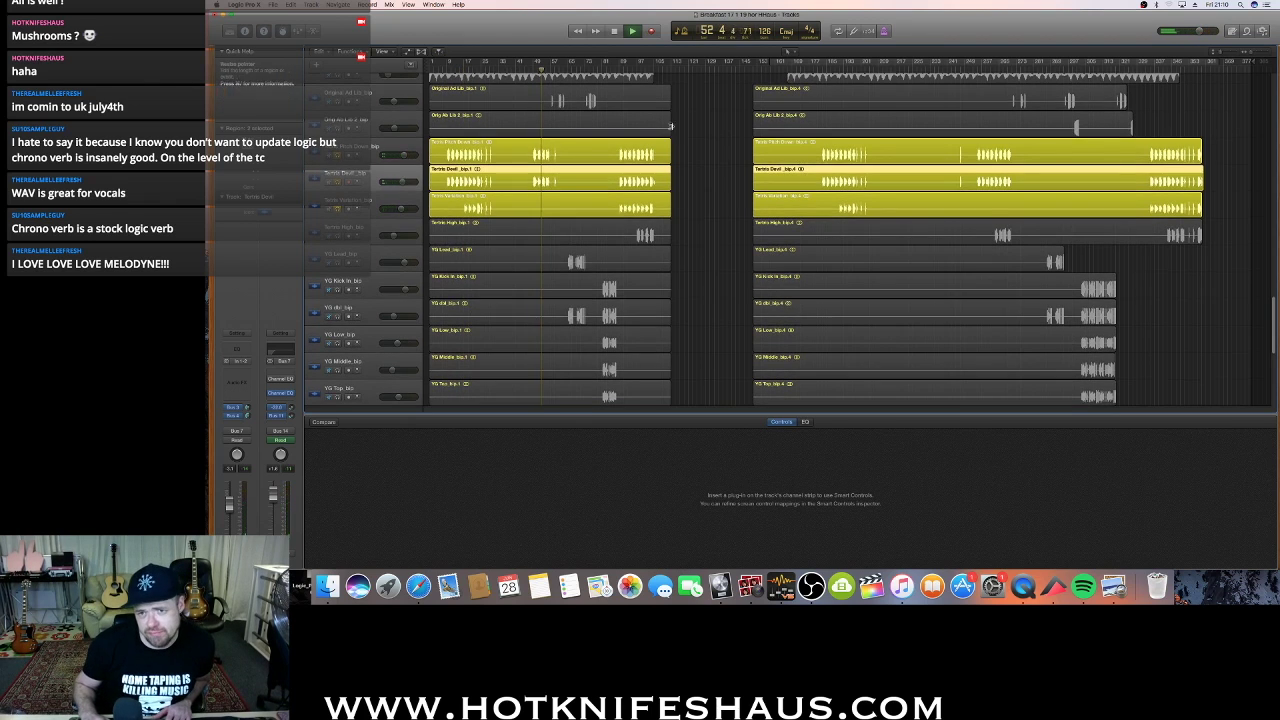
{"action": "scroll", "coordinate": [560, 110], "scroll_direction": "up", "scroll_amount": 1}
{"action": "key", "text": "space"}
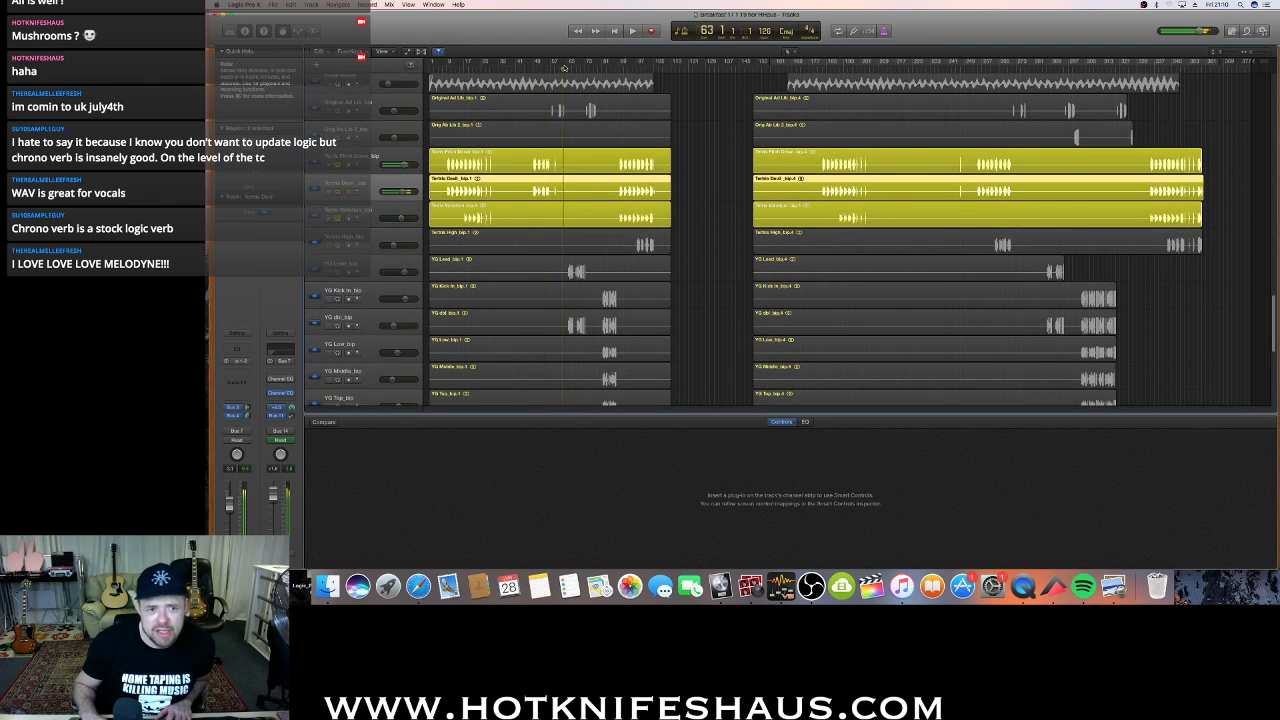
Add the YG Lead, YG Kick In and YG dbl vocal tracks to the soloed tracks
{"action": "left_click", "coordinate": [338, 272]}
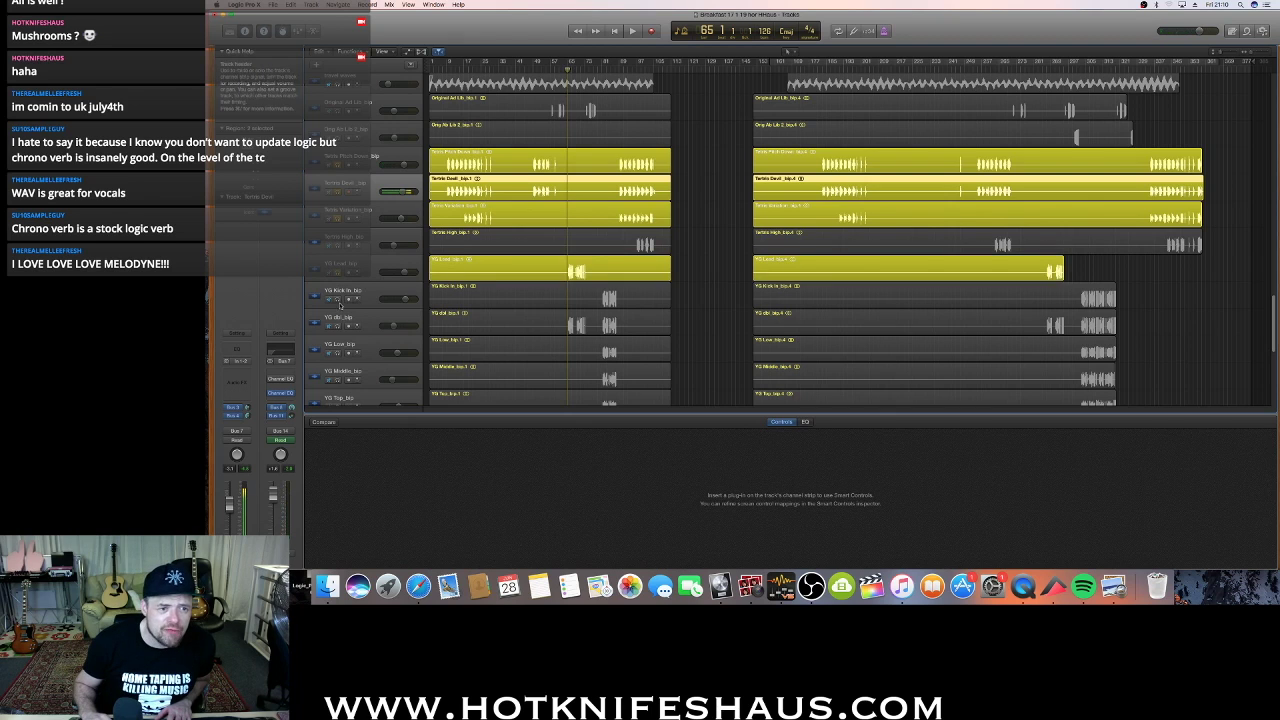
{"action": "left_click", "coordinate": [338, 299]}
{"action": "left_click", "coordinate": [338, 326]}
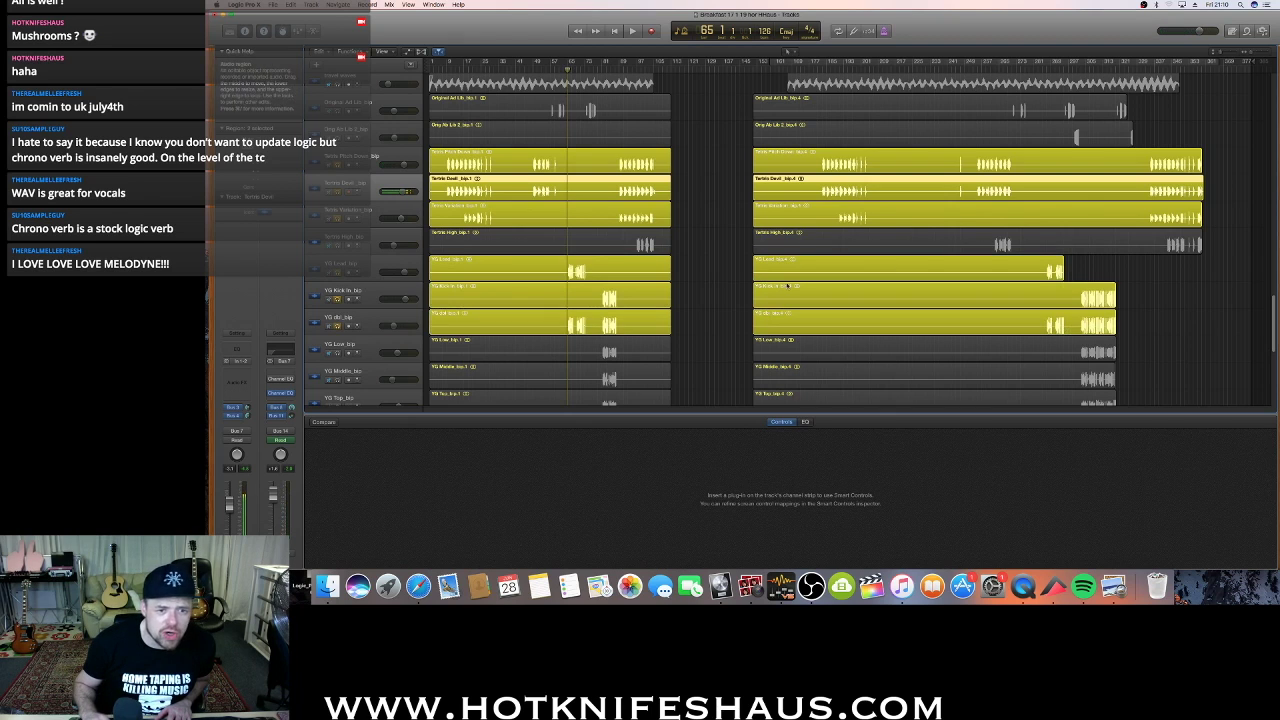
Enlarge the tracks and magnify the YG Lead waveform from bar 65 to examine its vocal phrases
{"action": "left_click", "coordinate": [1224, 54]}
{"action": "left_click", "coordinate": [1224, 54]}
{"action": "left_click", "coordinate": [1224, 54]}
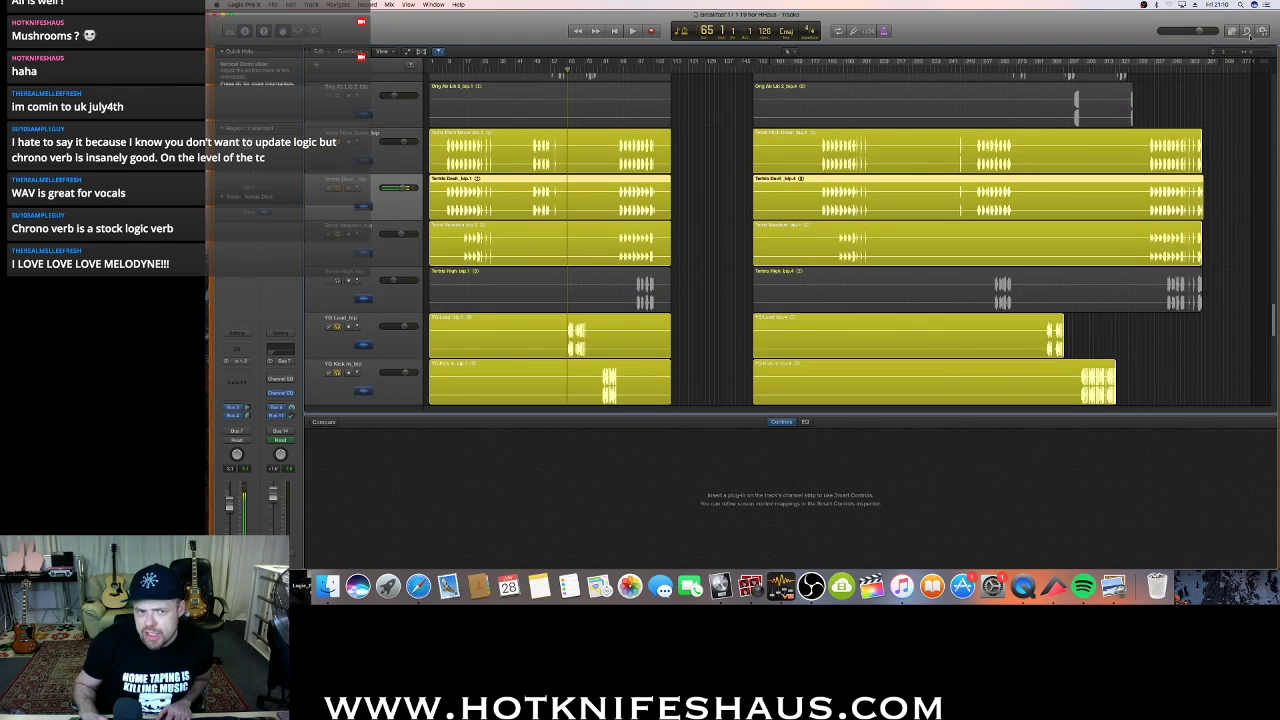
{"action": "left_click_drag", "start_coordinate": [1254, 53], "coordinate": [1264, 53]}
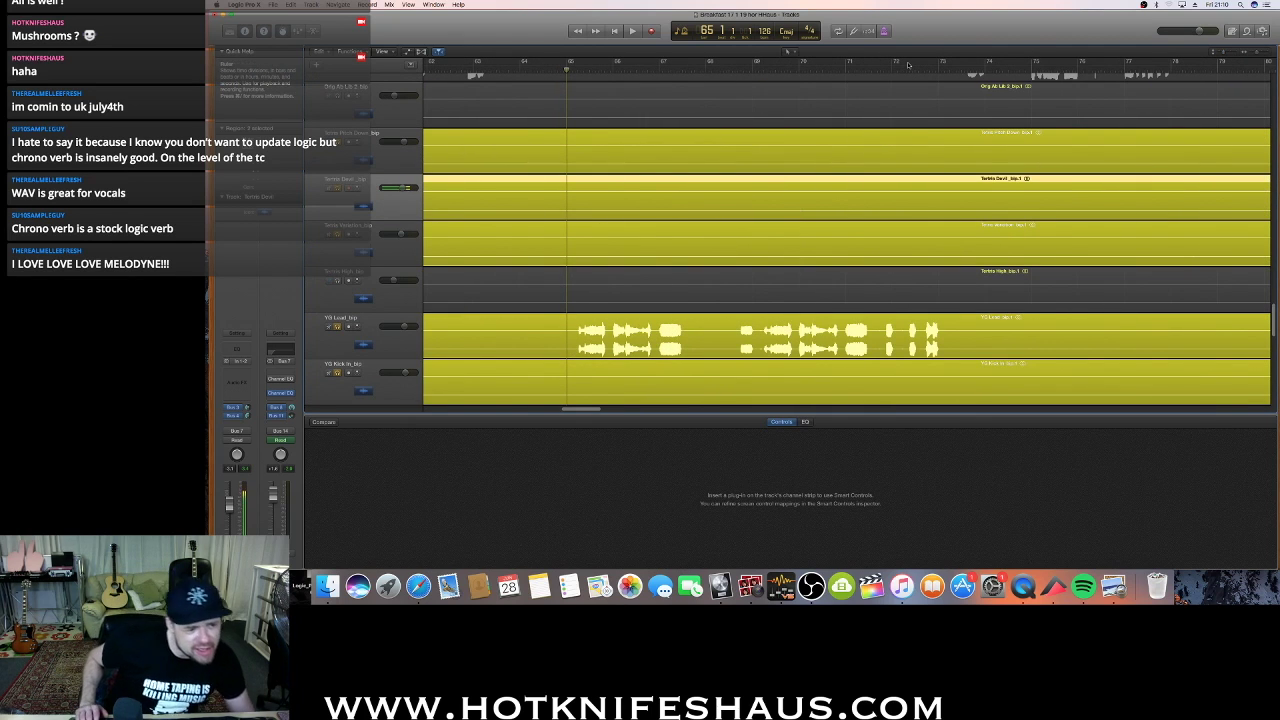
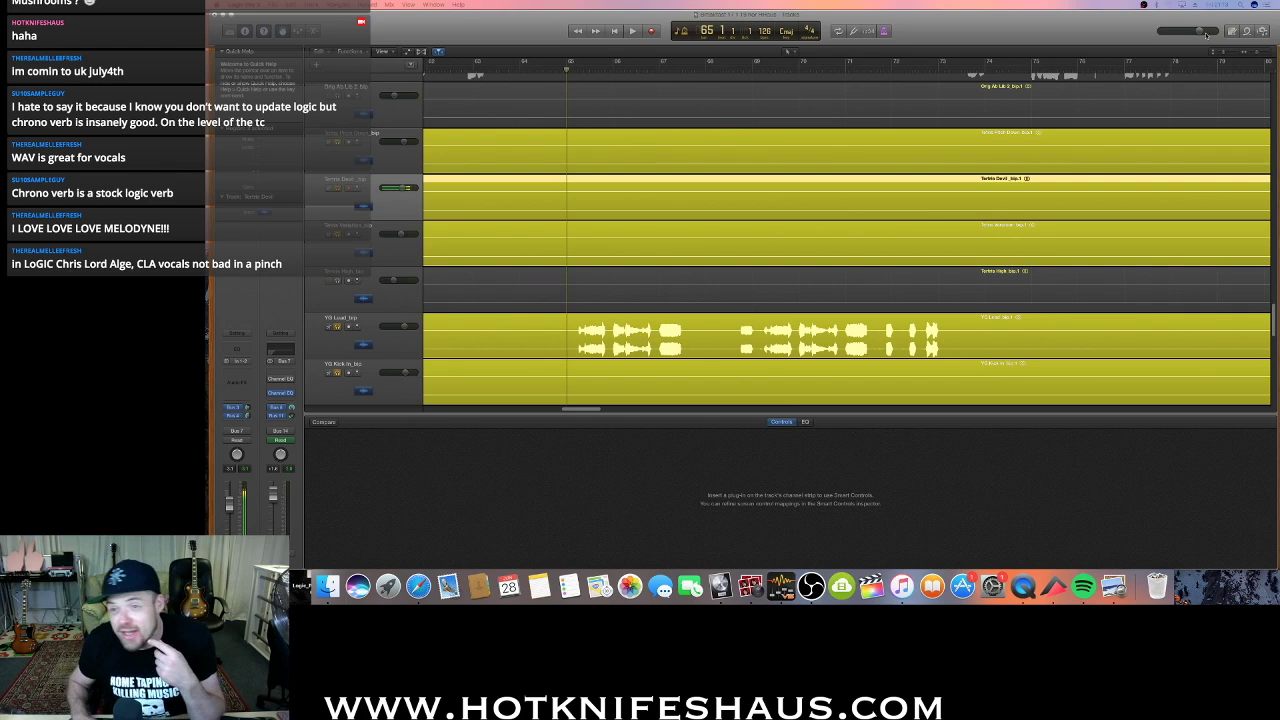
Audition the soloed YG vocal tracks from bar 65 to bar 73, and move the playhead to bar 81
{"action": "left_click_drag", "start_coordinate": [1226, 54], "coordinate": [1250, 53]}
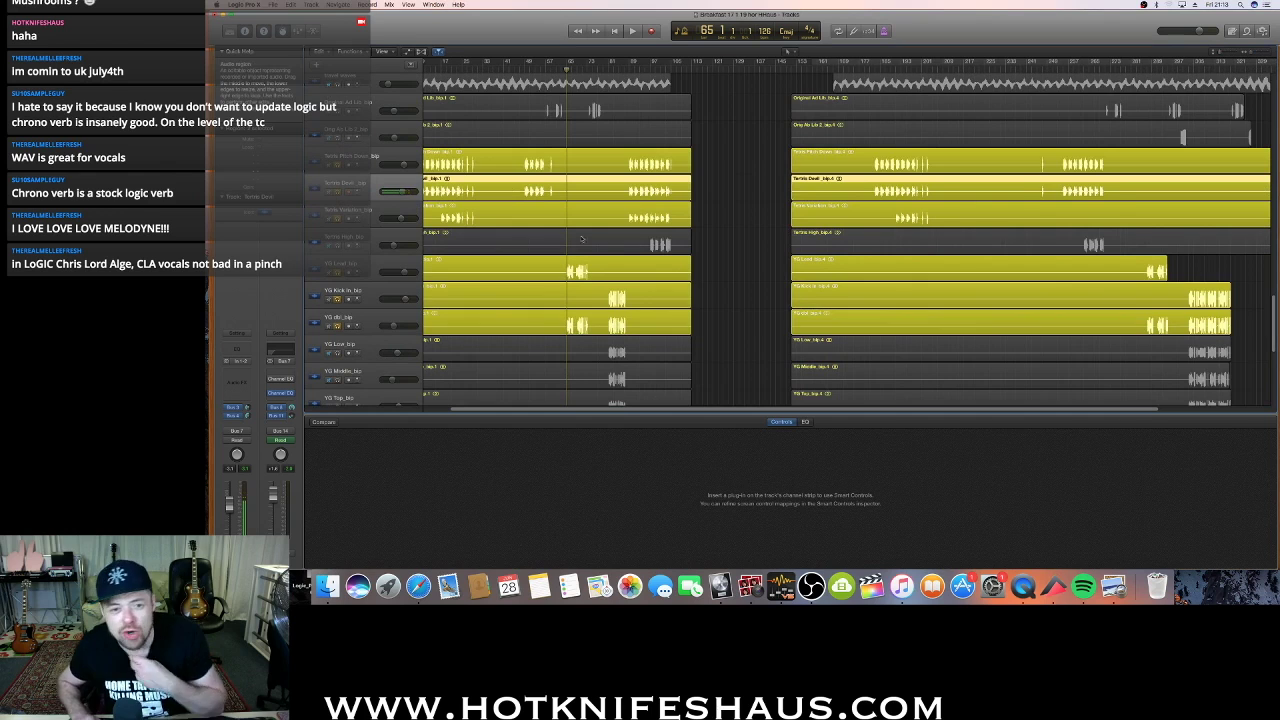
{"action": "key", "text": "space"}
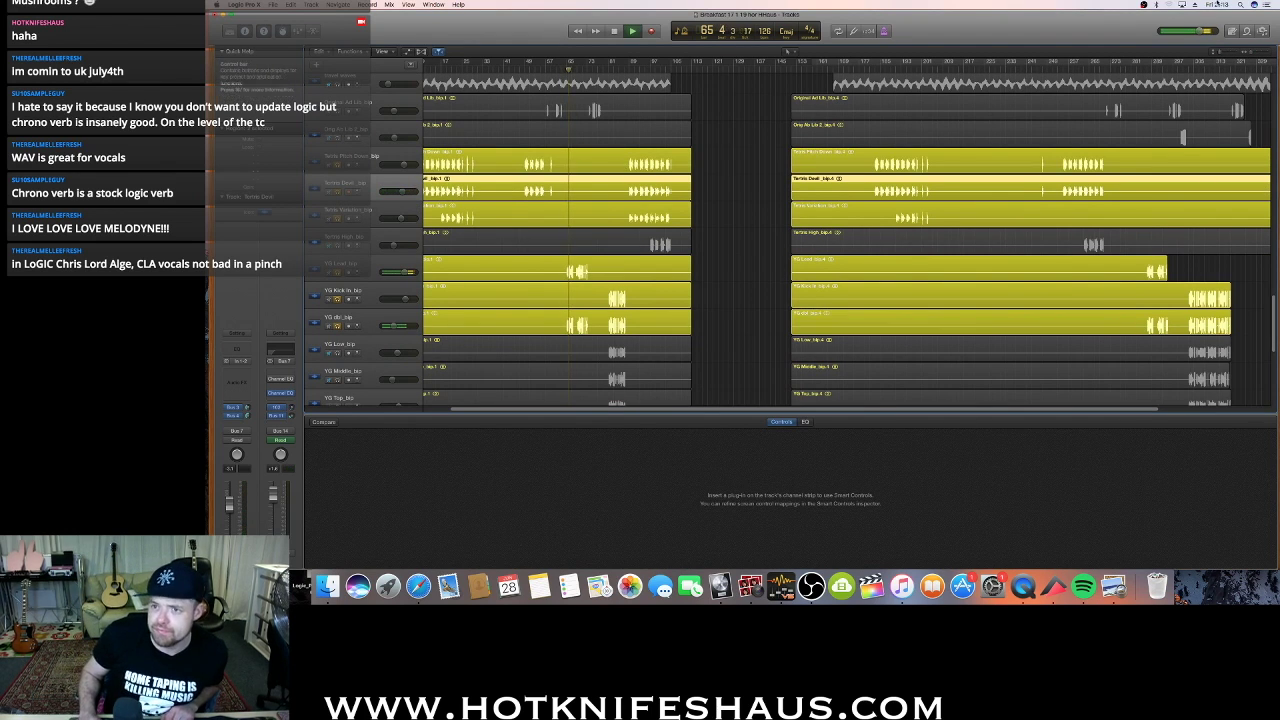
{"action": "left_click_drag", "start_coordinate": [1253, 53], "coordinate": [1260, 48]}
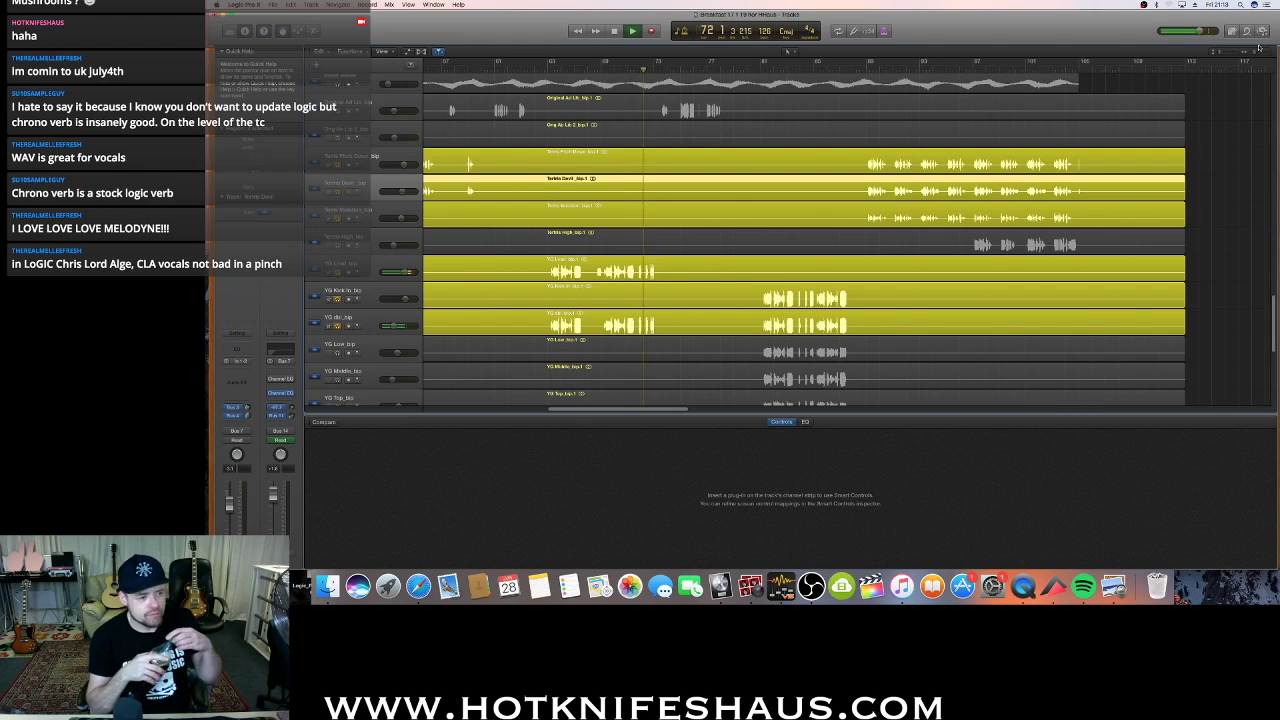
{"action": "key", "text": "space"}
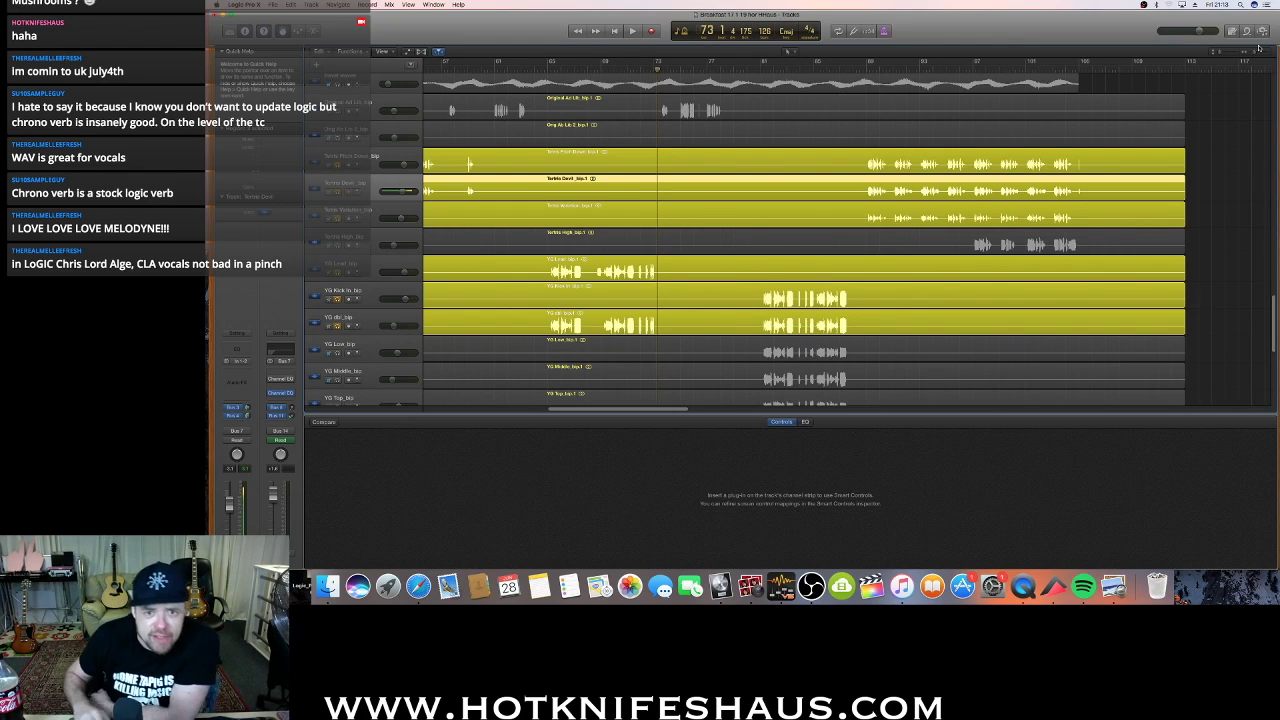
{"action": "left_click", "coordinate": [760, 71]}
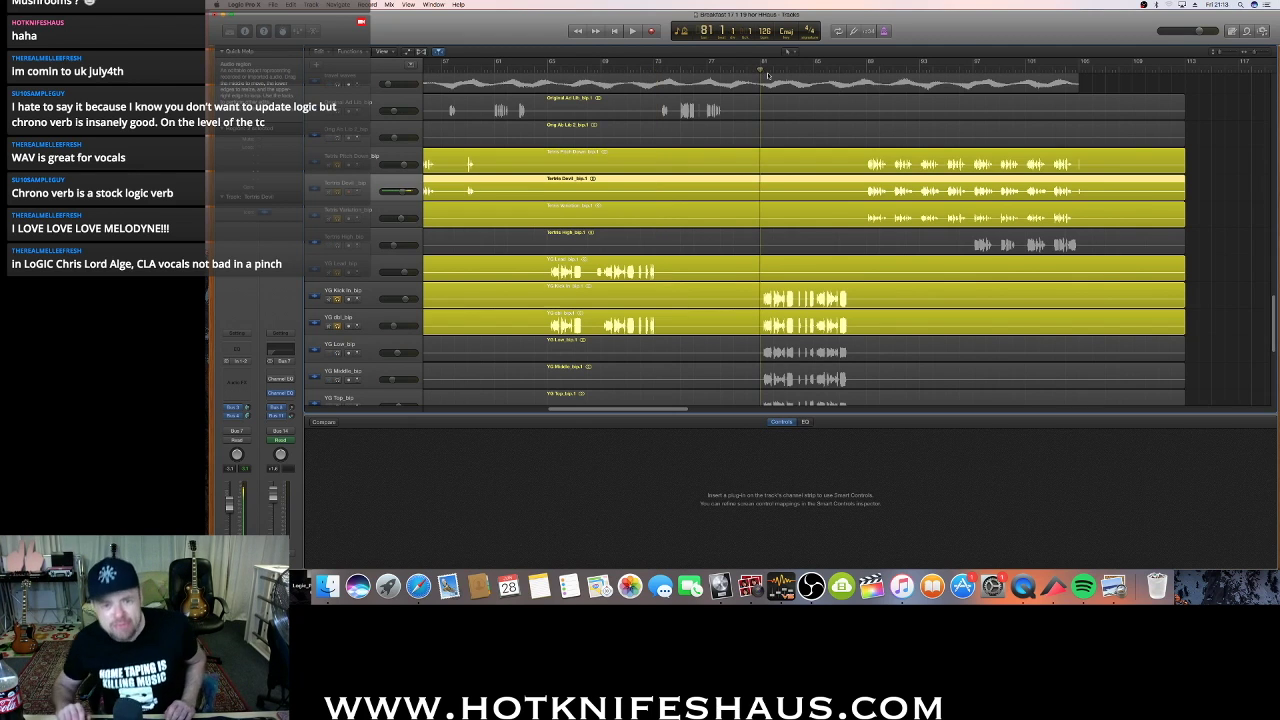
Add the YG Low, YG Middle and YG Top vocal tracks to the soloed tracks and audition them from bar 81
{"action": "left_click", "coordinate": [338, 354]}
{"action": "left_click", "coordinate": [338, 380]}
{"action": "scroll", "coordinate": [338, 380], "scroll_direction": "down", "scroll_amount": 3}
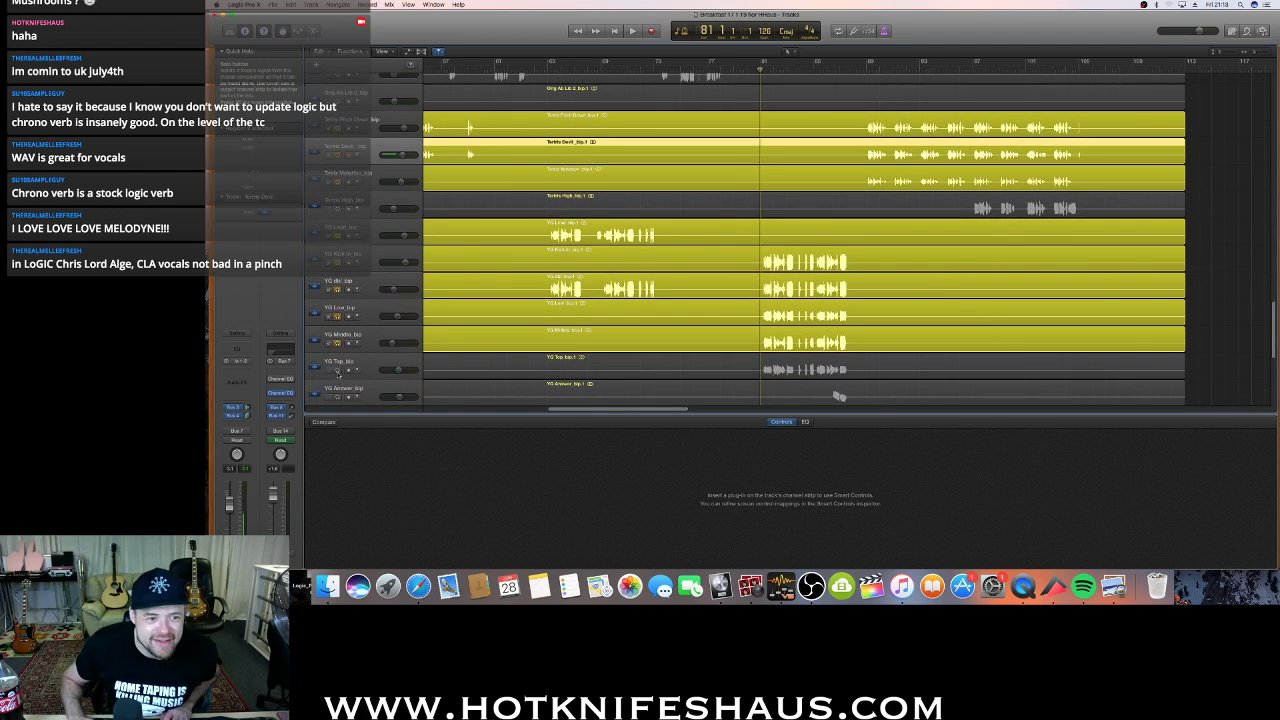
{"action": "left_click", "coordinate": [338, 370]}
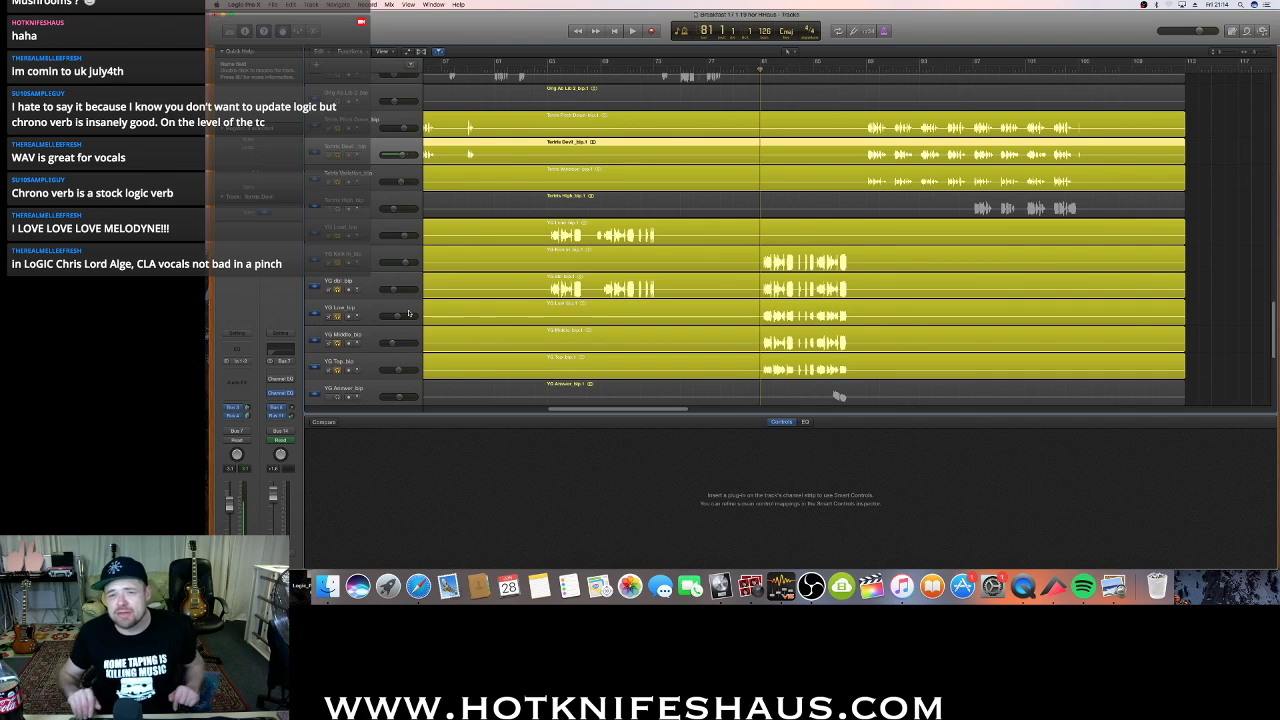
{"action": "left_click", "coordinate": [765, 70]}
{"action": "key", "text": "space"}
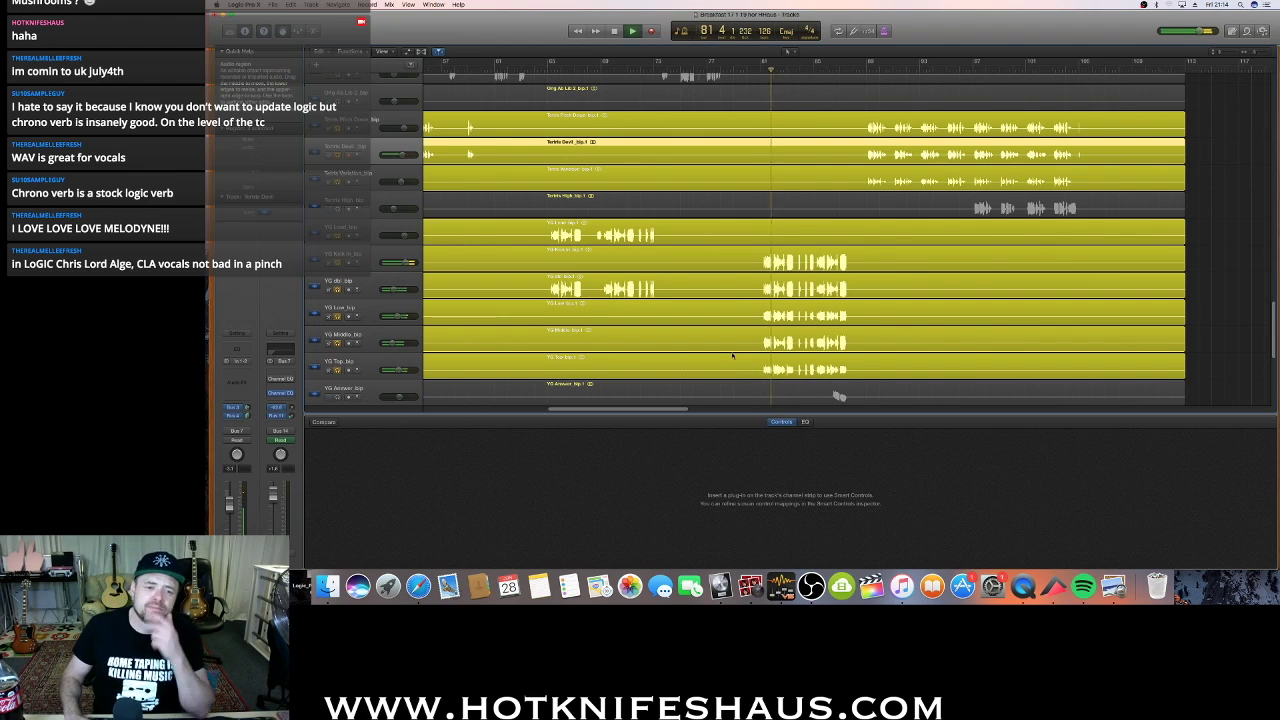
Stop playback and move the playhead to the Tetris vocal phrases at bar 255
{"action": "left_click_drag", "start_coordinate": [636, 408], "coordinate": [1031, 418]}
{"action": "scroll", "coordinate": [960, 340], "scroll_direction": "up", "scroll_amount": 3}
{"action": "key", "text": "space"}
{"action": "left_click", "coordinate": [692, 68]}
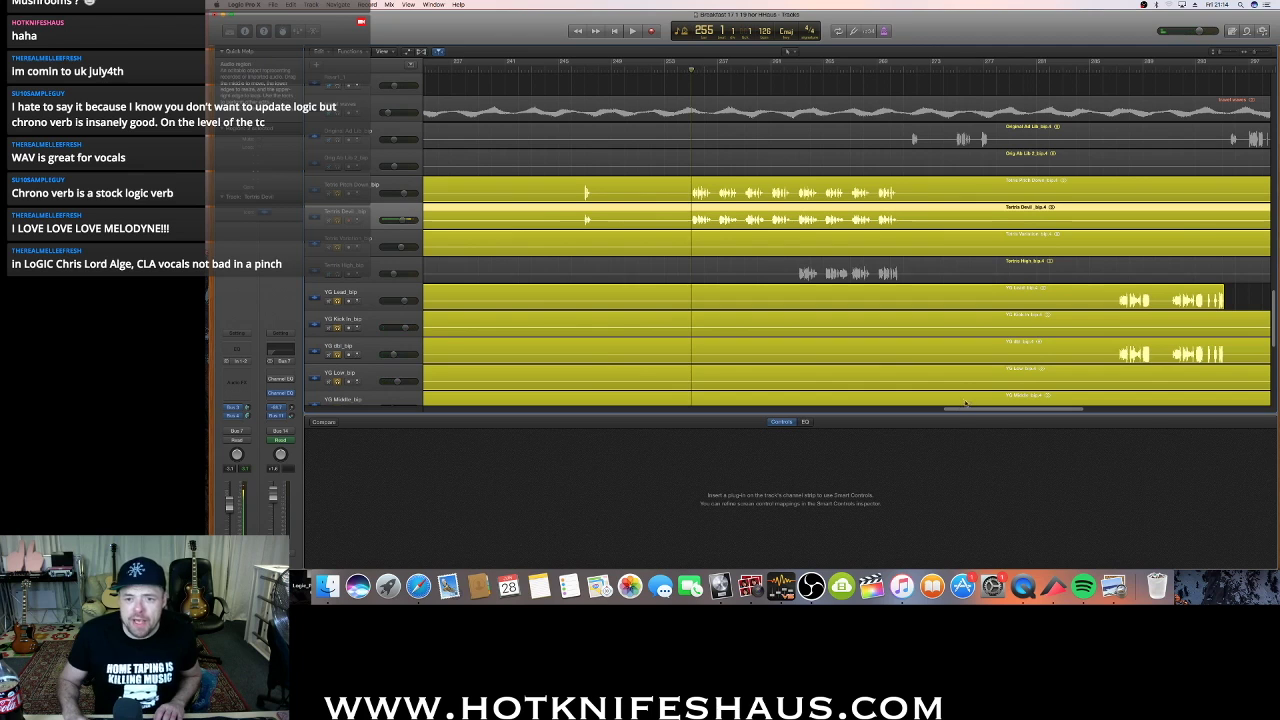
Look through the arrangement and track list to locate the remaining YG, Tetris and rap vocal parts
{"action": "left_click_drag", "start_coordinate": [974, 410], "coordinate": [572, 398]}
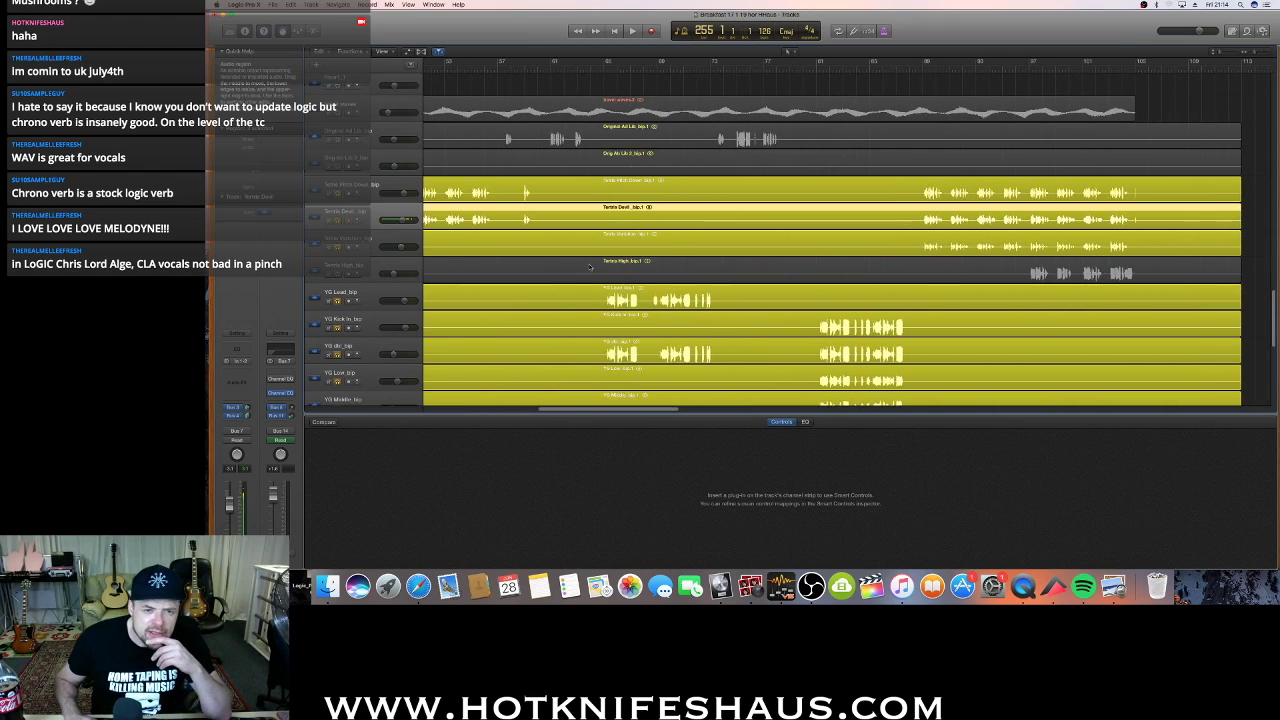
{"action": "scroll", "coordinate": [580, 390], "scroll_direction": "down", "scroll_amount": 10}
{"action": "left_click_drag", "start_coordinate": [620, 412], "coordinate": [586, 131]}
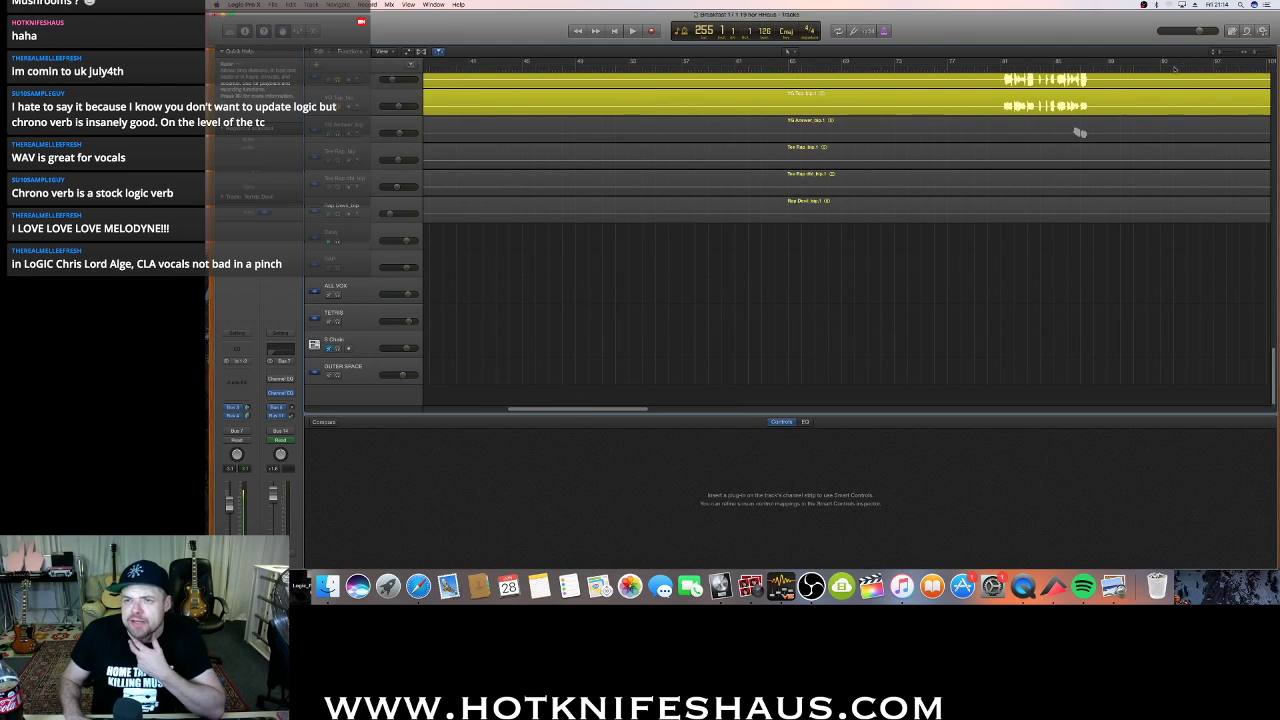
{"action": "left_click_drag", "start_coordinate": [1255, 53], "coordinate": [1251, 53]}
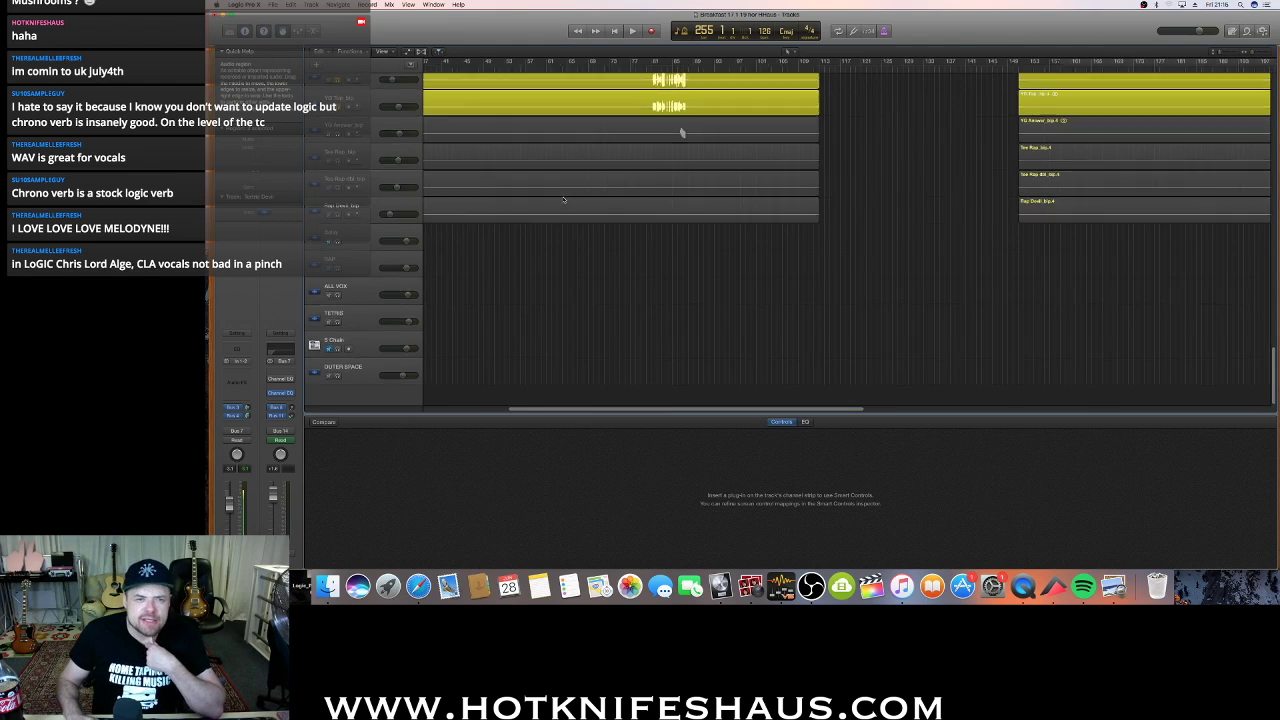
{"action": "scroll", "coordinate": [571, 192], "scroll_direction": "up", "scroll_amount": 10}
{"action": "scroll", "coordinate": [594, 182], "scroll_direction": "up", "scroll_amount": 5}
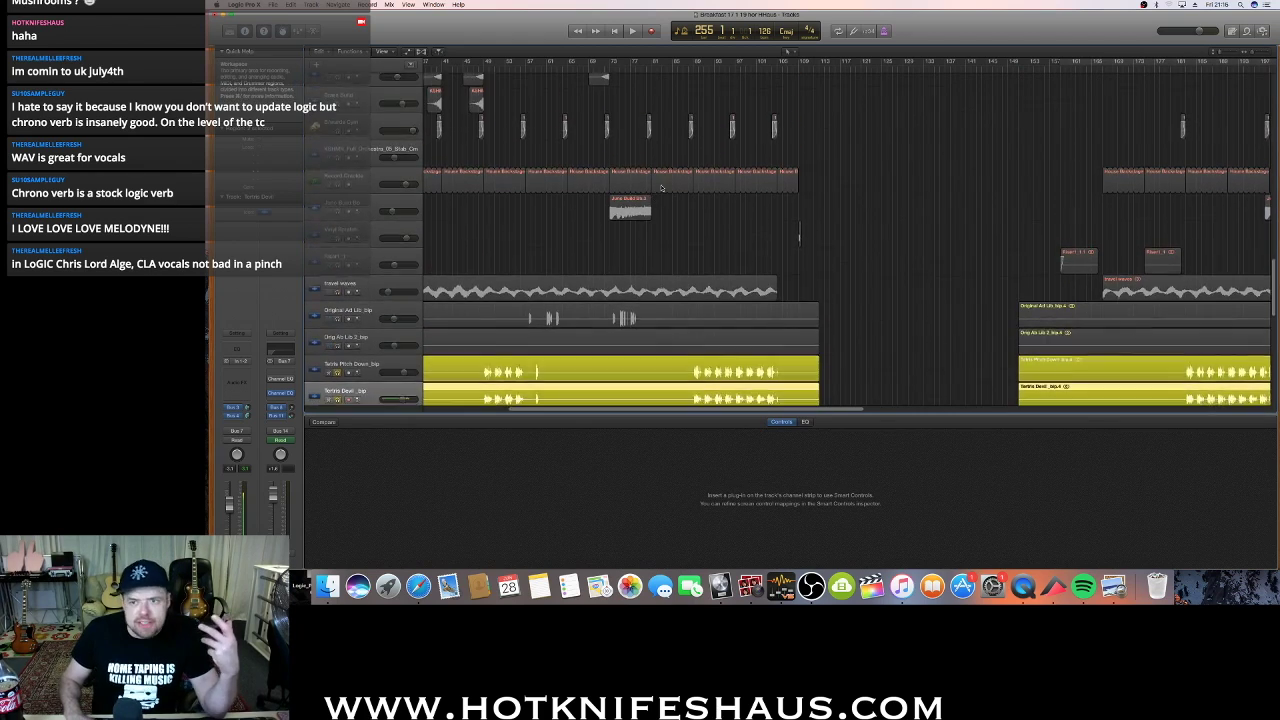
{"action": "scroll", "coordinate": [604, 211], "scroll_direction": "down", "scroll_amount": 7}
{"action": "scroll", "coordinate": [604, 211], "scroll_direction": "down", "scroll_amount": 5}
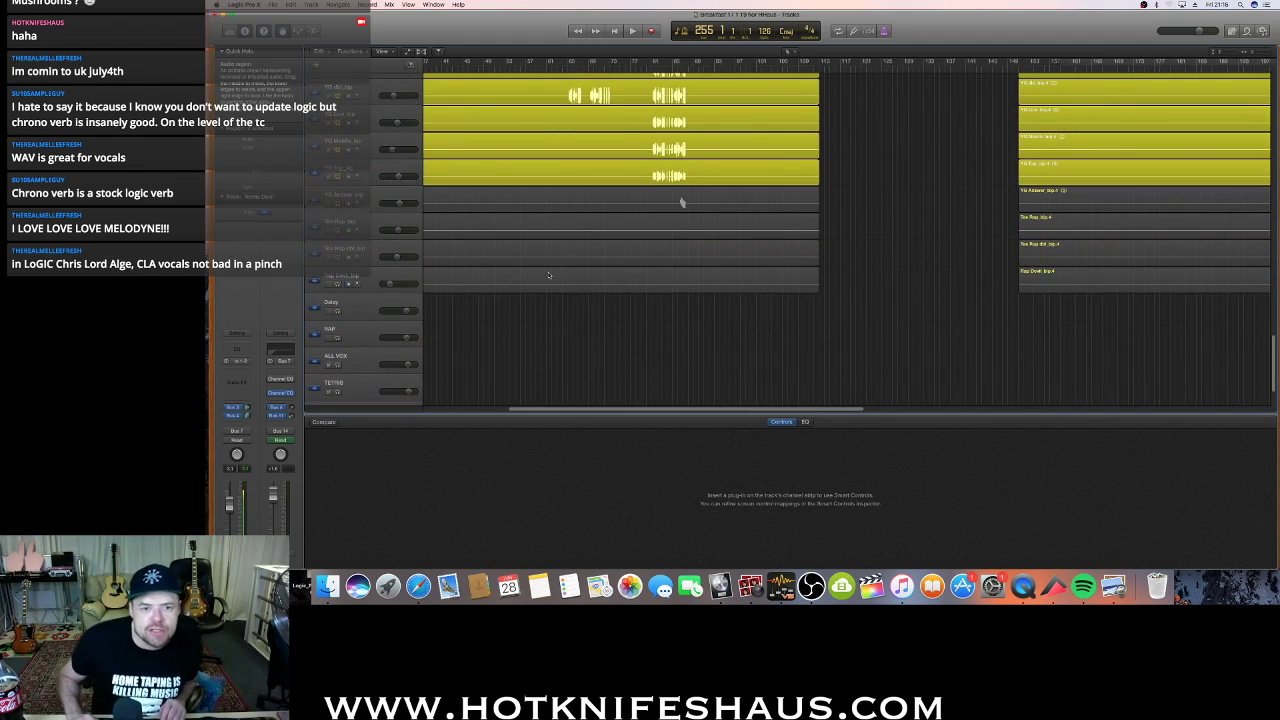
{"action": "scroll", "coordinate": [649, 202], "scroll_direction": "right", "scroll_amount": 1}
{"action": "scroll", "coordinate": [656, 410], "scroll_direction": "right", "scroll_amount": 2}
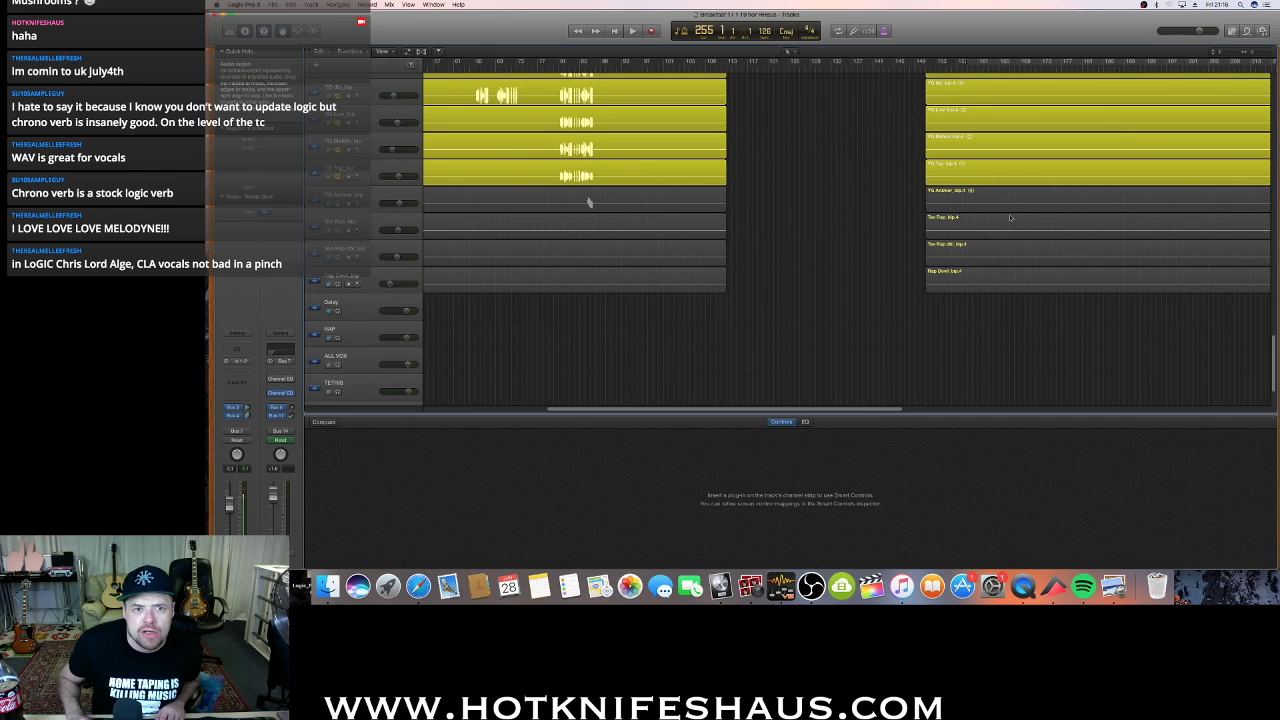
{"action": "scroll", "coordinate": [860, 409], "scroll_direction": "right", "scroll_amount": 10}
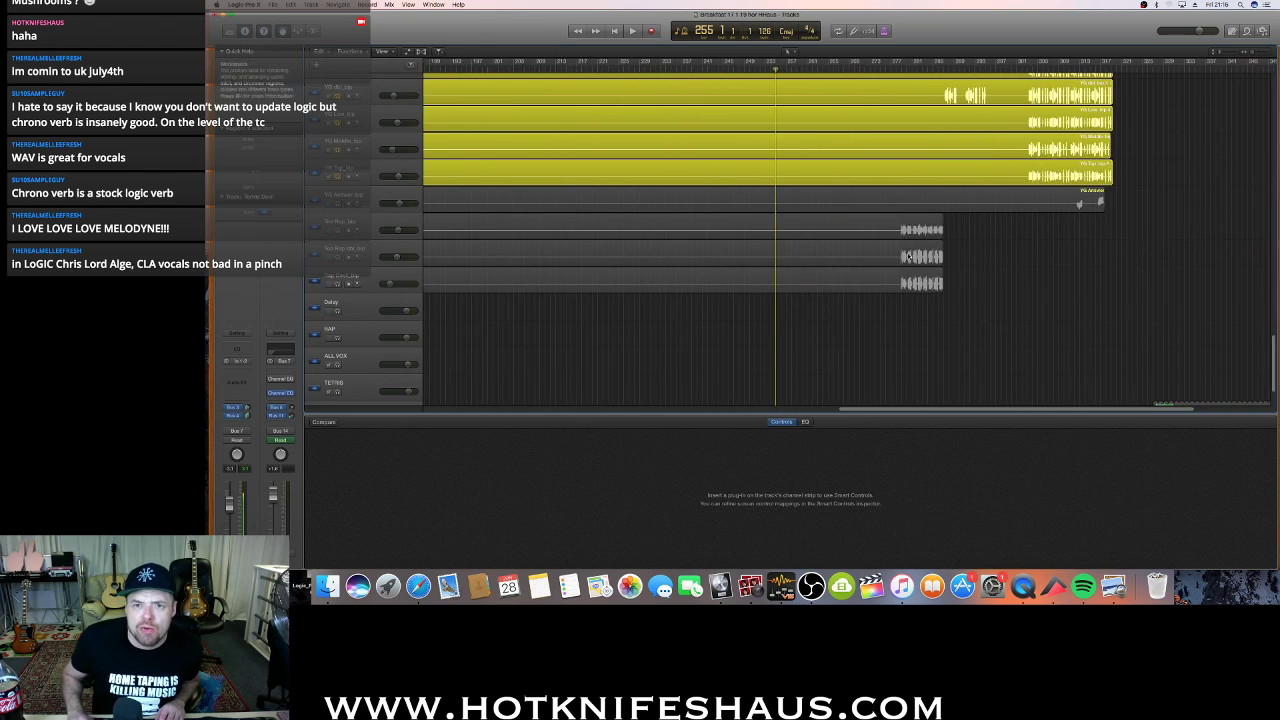
{"action": "scroll", "coordinate": [808, 97], "scroll_direction": "up", "scroll_amount": 5}
{"action": "scroll", "coordinate": [800, 90], "scroll_direction": "up", "scroll_amount": 1}
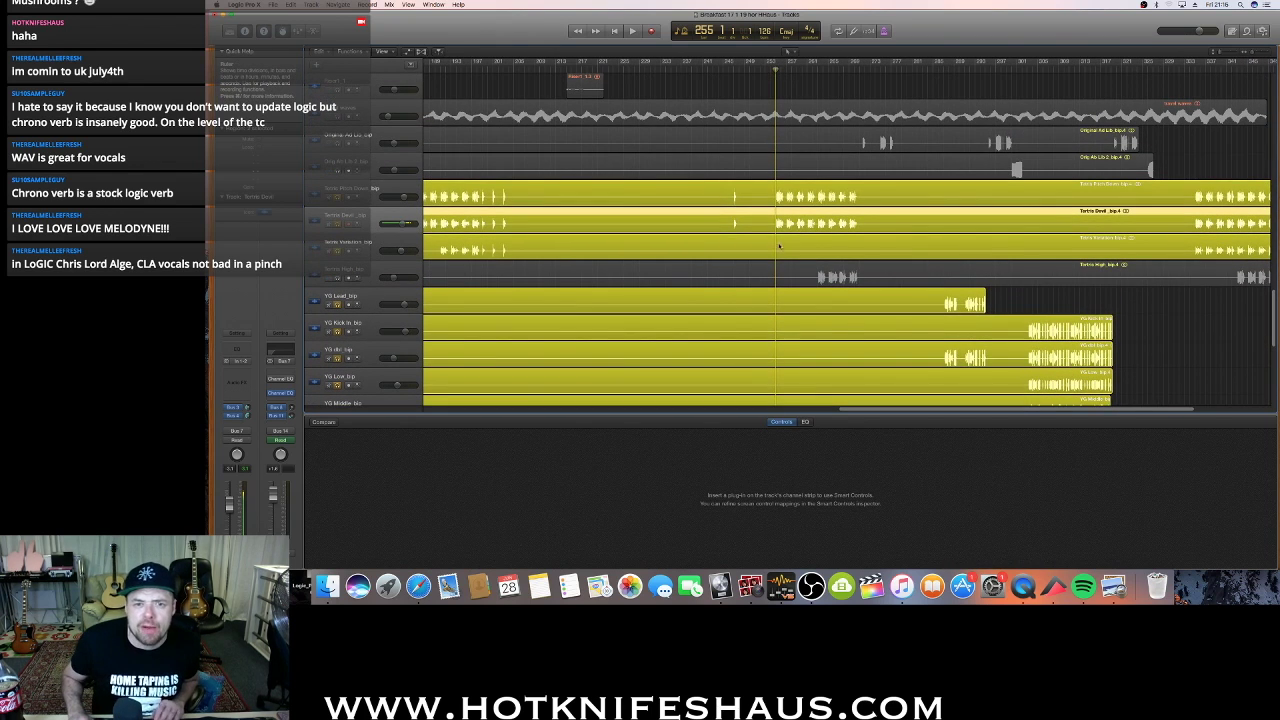
Audition short passages of the soloed Tetris and YG vocals from bars 255, 287 and 303
{"action": "key", "text": "space"}
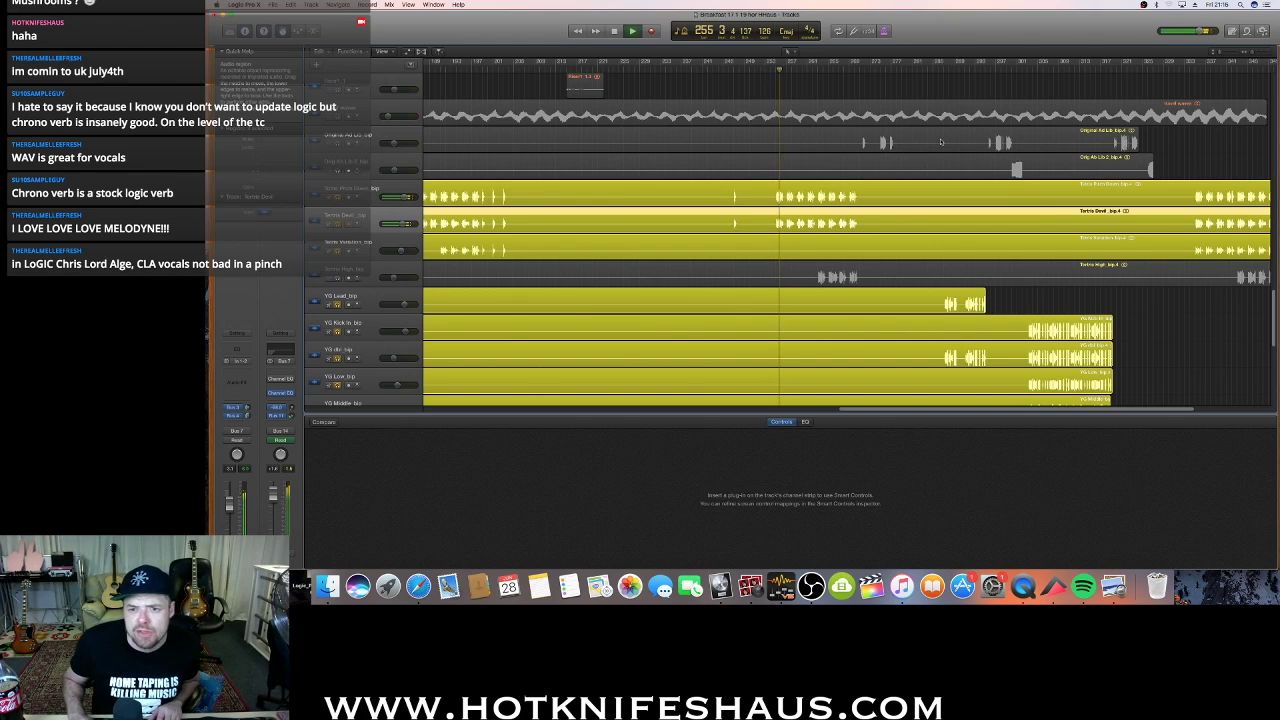
{"action": "left_click_drag", "start_coordinate": [957, 68], "coordinate": [944, 69]}
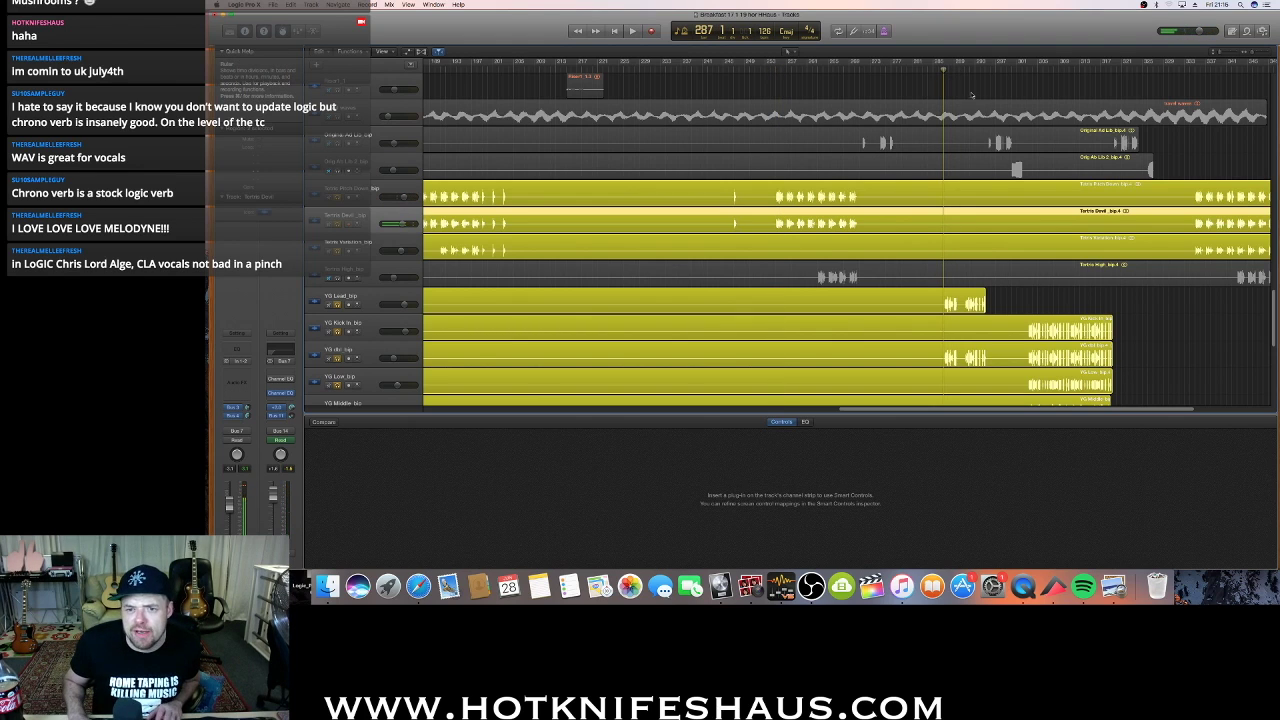
{"action": "key", "text": "space"}
{"action": "key", "text": "space"}
{"action": "left_click", "coordinate": [1027, 68]}
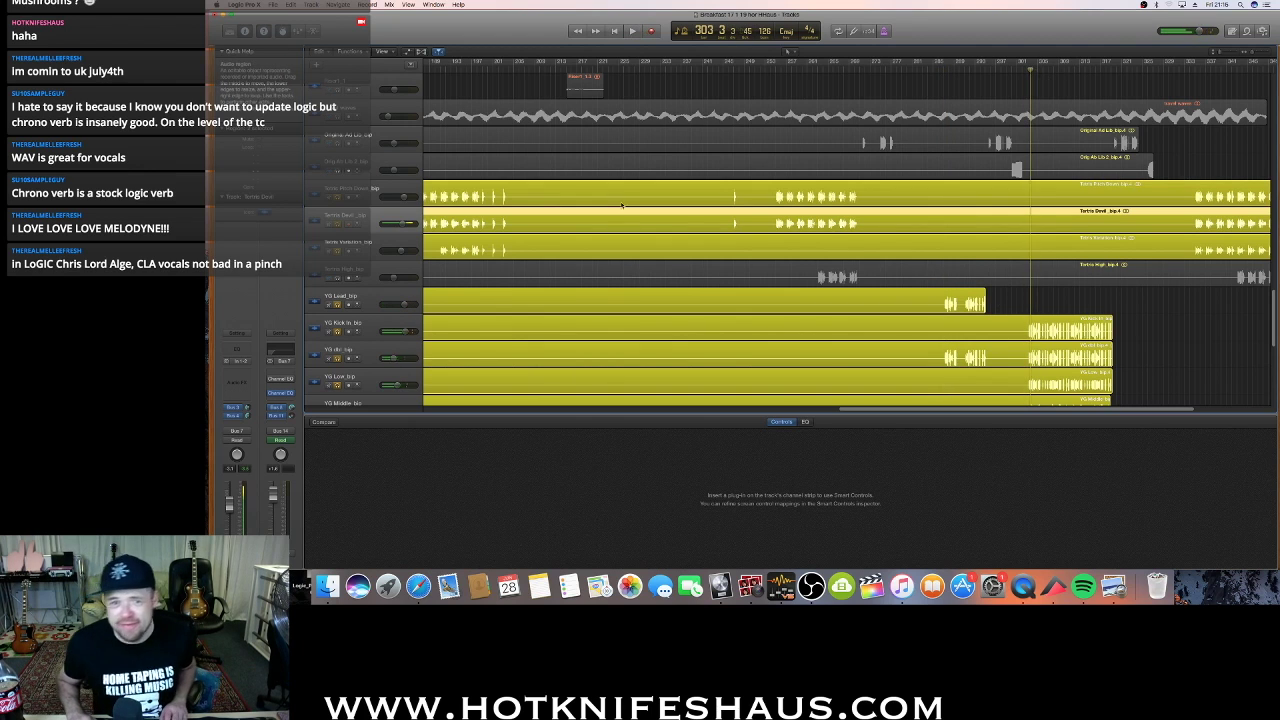
Add the Tee Rap, Tee Rap dbl and Rap Devil tracks to the soloed tracks and audition them from bar 279
{"action": "scroll", "coordinate": [622, 225], "scroll_direction": "up", "scroll_amount": 6}
{"action": "scroll", "coordinate": [807, 237], "scroll_direction": "down", "scroll_amount": 3}
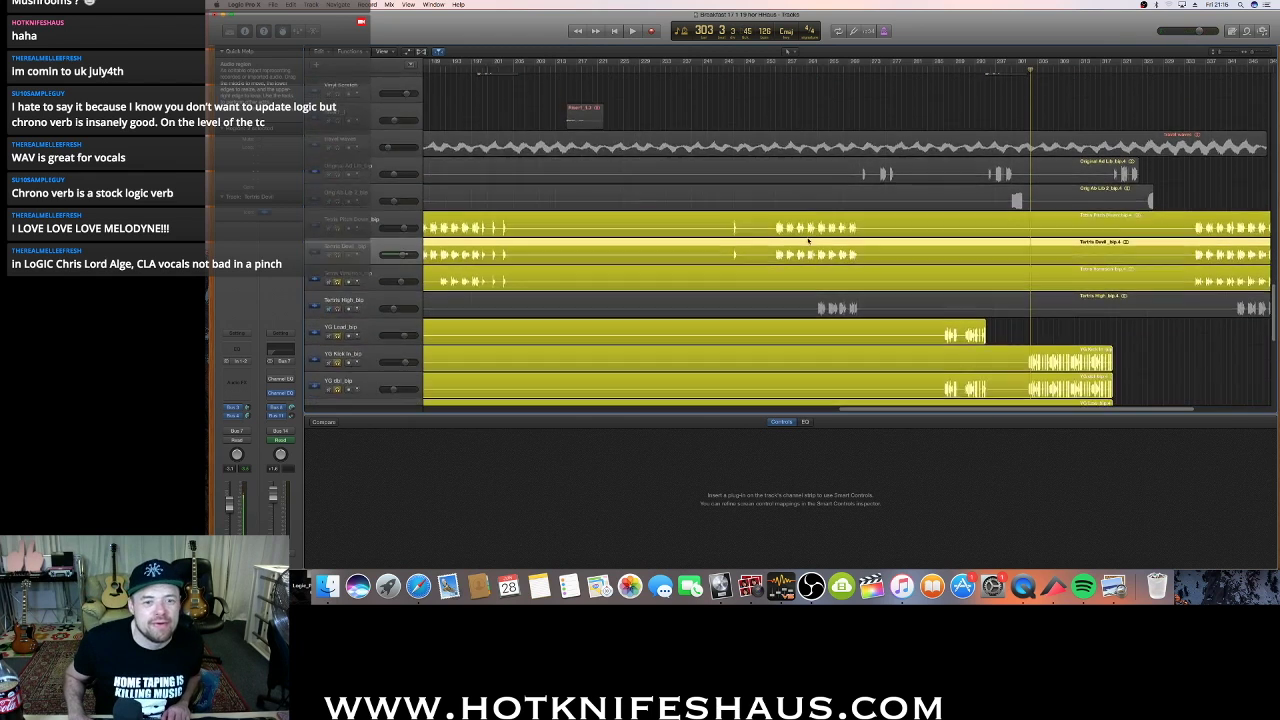
{"action": "scroll", "coordinate": [807, 240], "scroll_direction": "down", "scroll_amount": 10}
{"action": "key", "text": "space"}
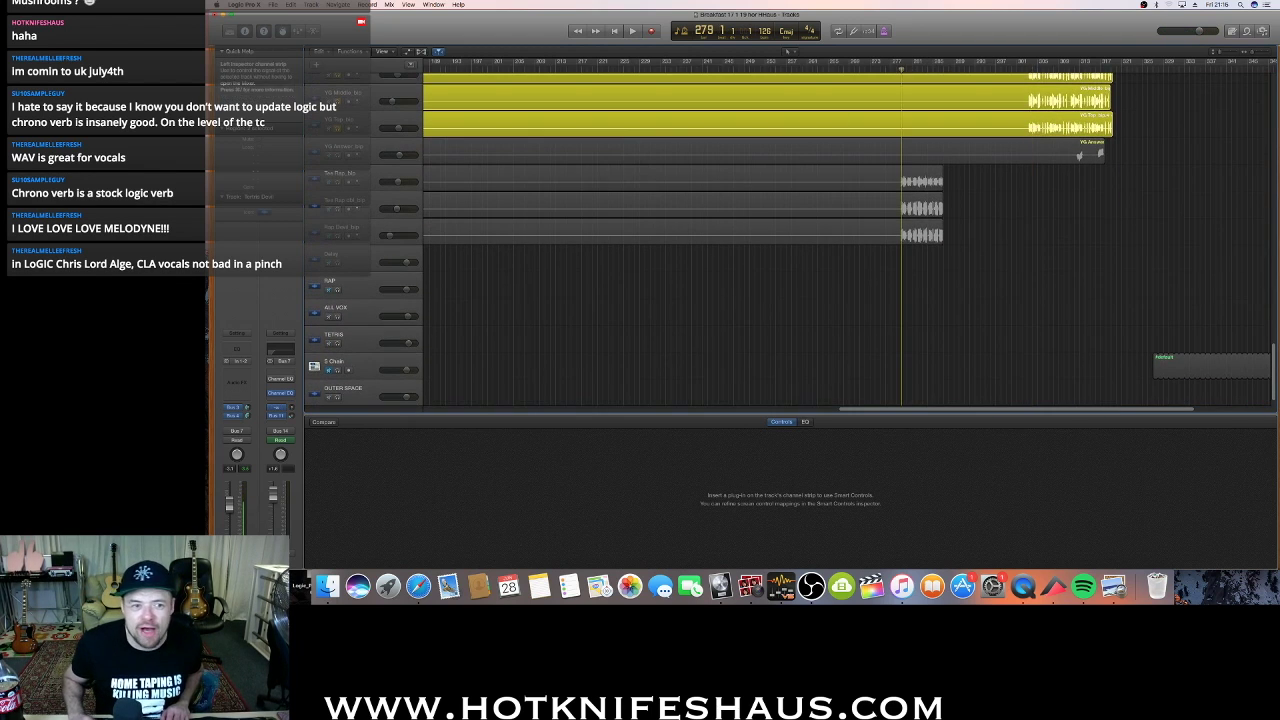
{"action": "left_click", "coordinate": [338, 236]}
{"action": "left_click", "coordinate": [338, 209]}
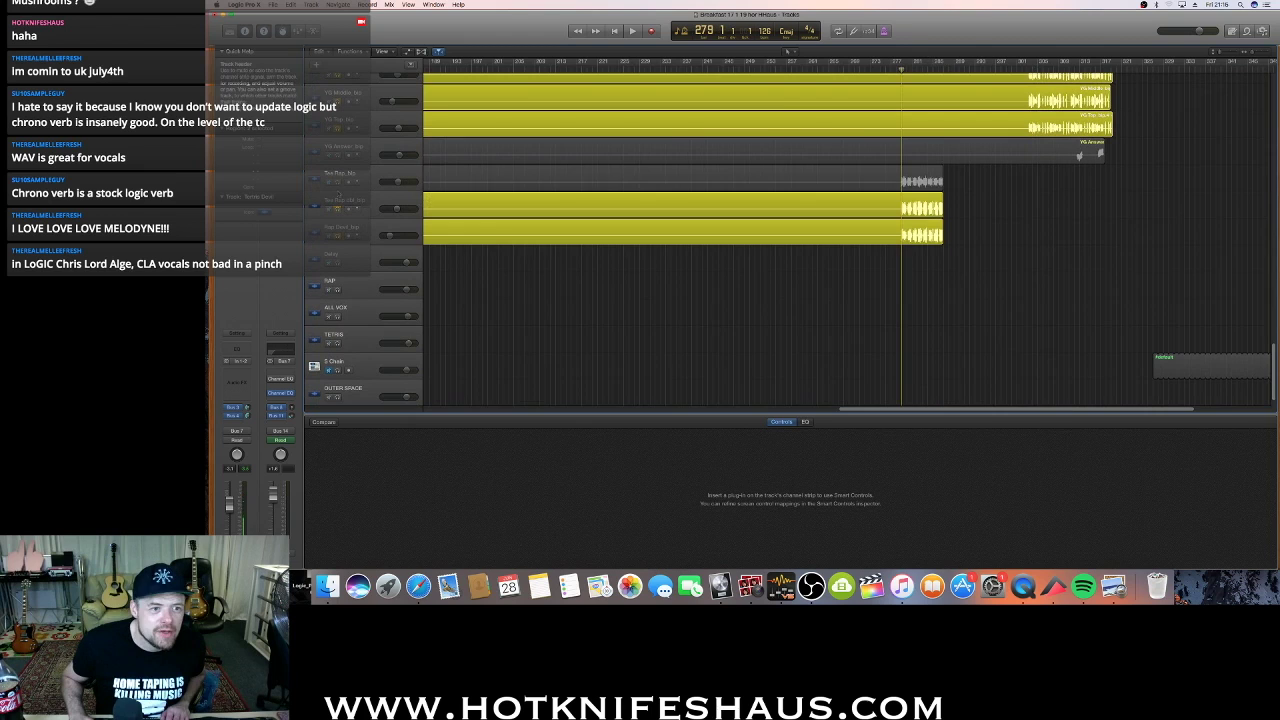
{"action": "left_click", "coordinate": [338, 182]}
{"action": "key", "text": "space"}
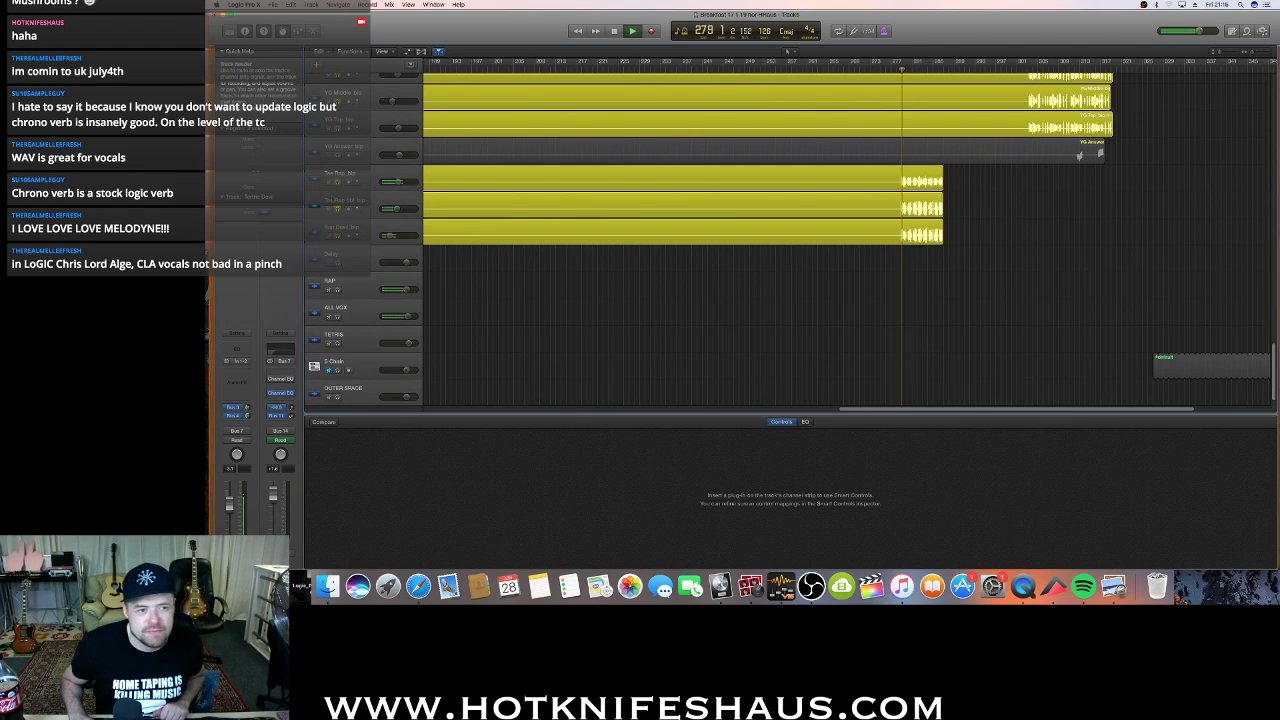
Compare the rap layers during playback: unsolo Tee Rap dbl and Rap Devil, solo them again one by one, and stop playback
{"action": "left_click", "coordinate": [338, 209]}
{"action": "left_click", "coordinate": [338, 236]}
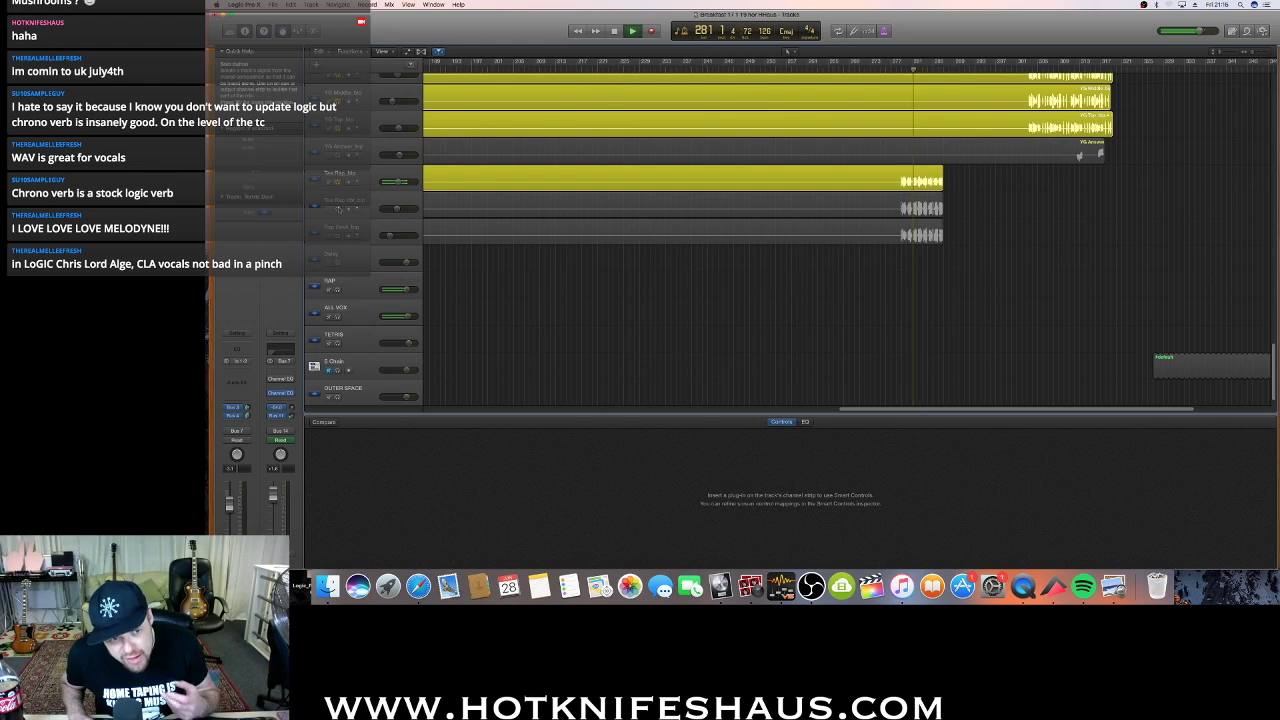
{"action": "left_click", "coordinate": [338, 208]}
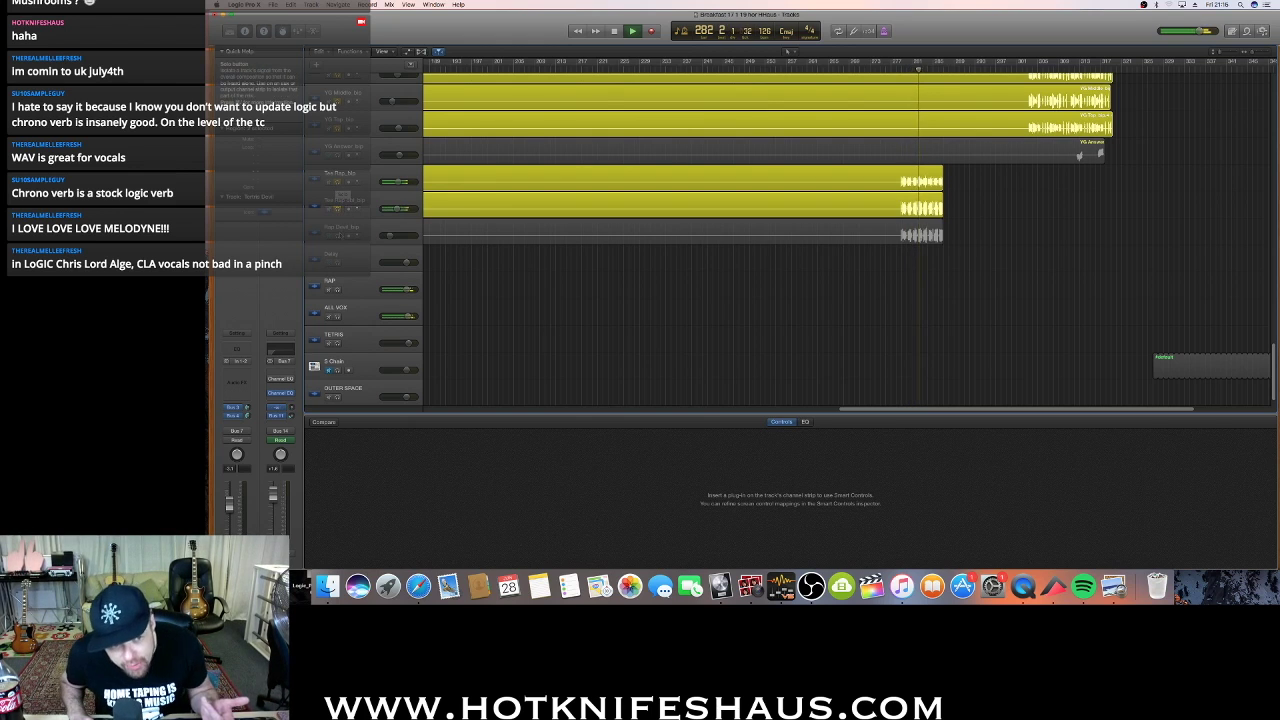
{"action": "left_click", "coordinate": [338, 236]}
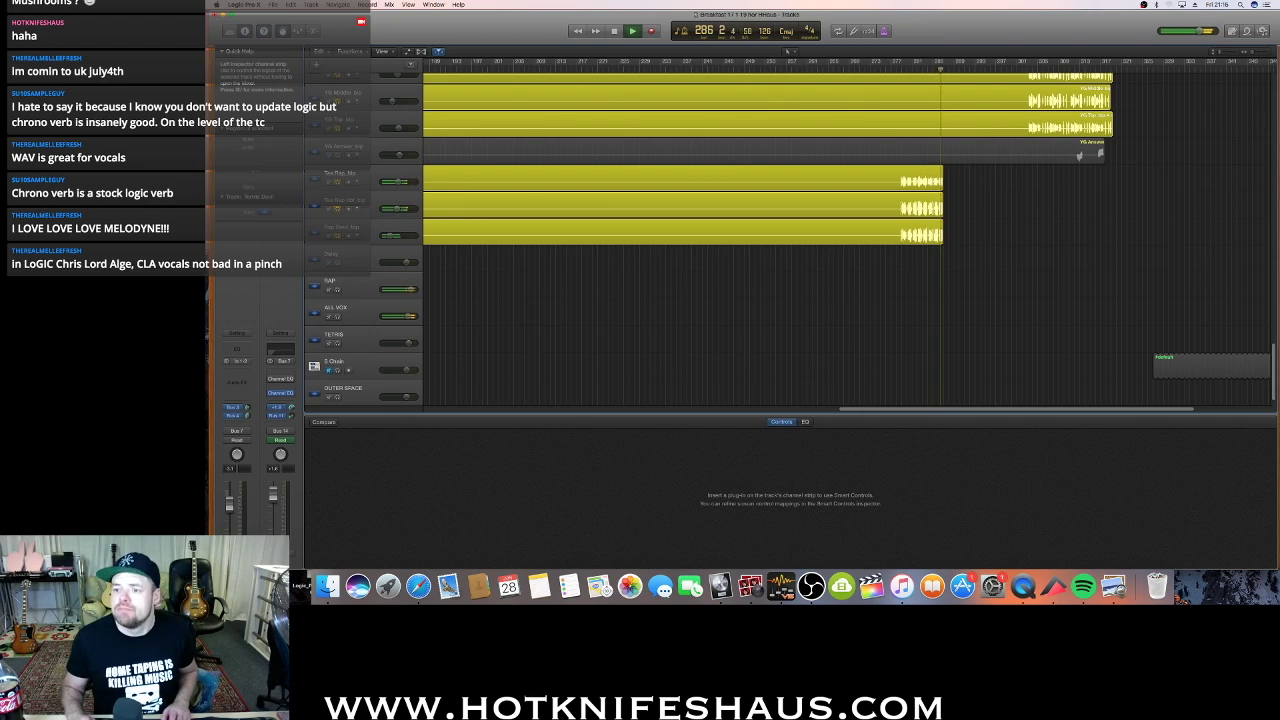
{"action": "key", "text": "space"}
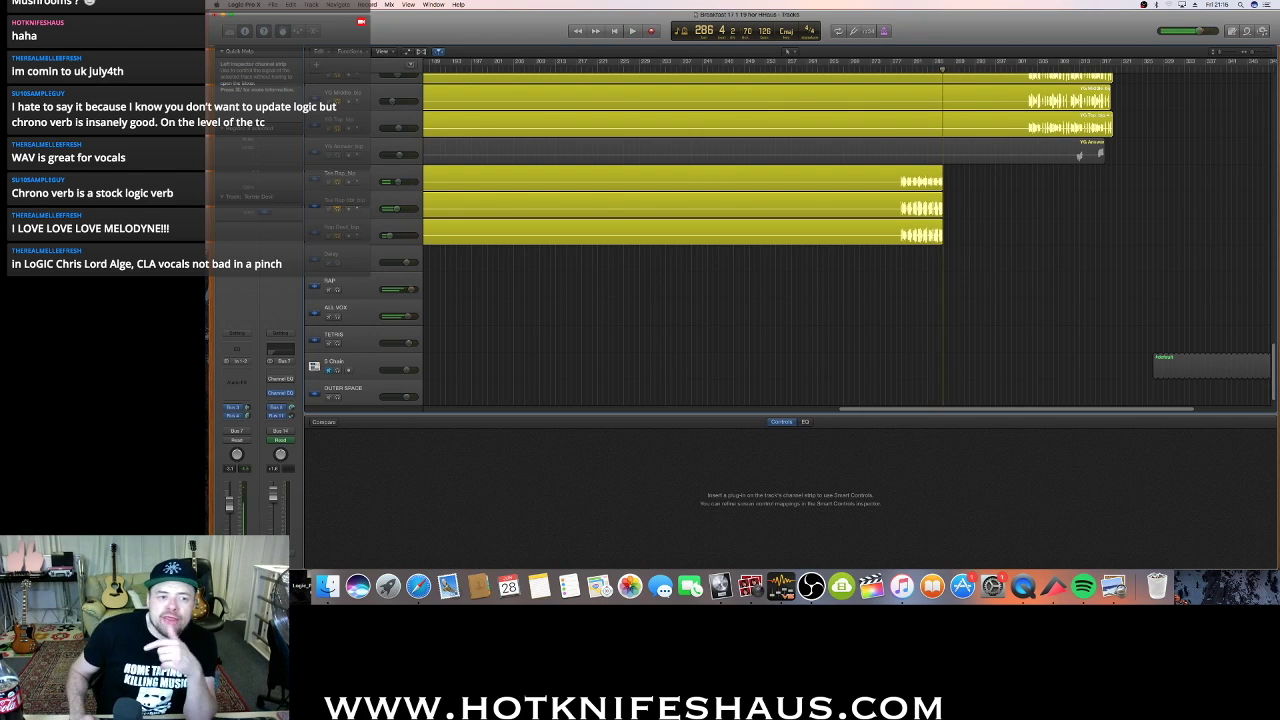
Unsolo Tee Rap dbl and Rap Devil, audition Tee Rap from bar 279, and add Tee Rap dbl back to the playback
{"action": "left_click", "coordinate": [337, 209]}
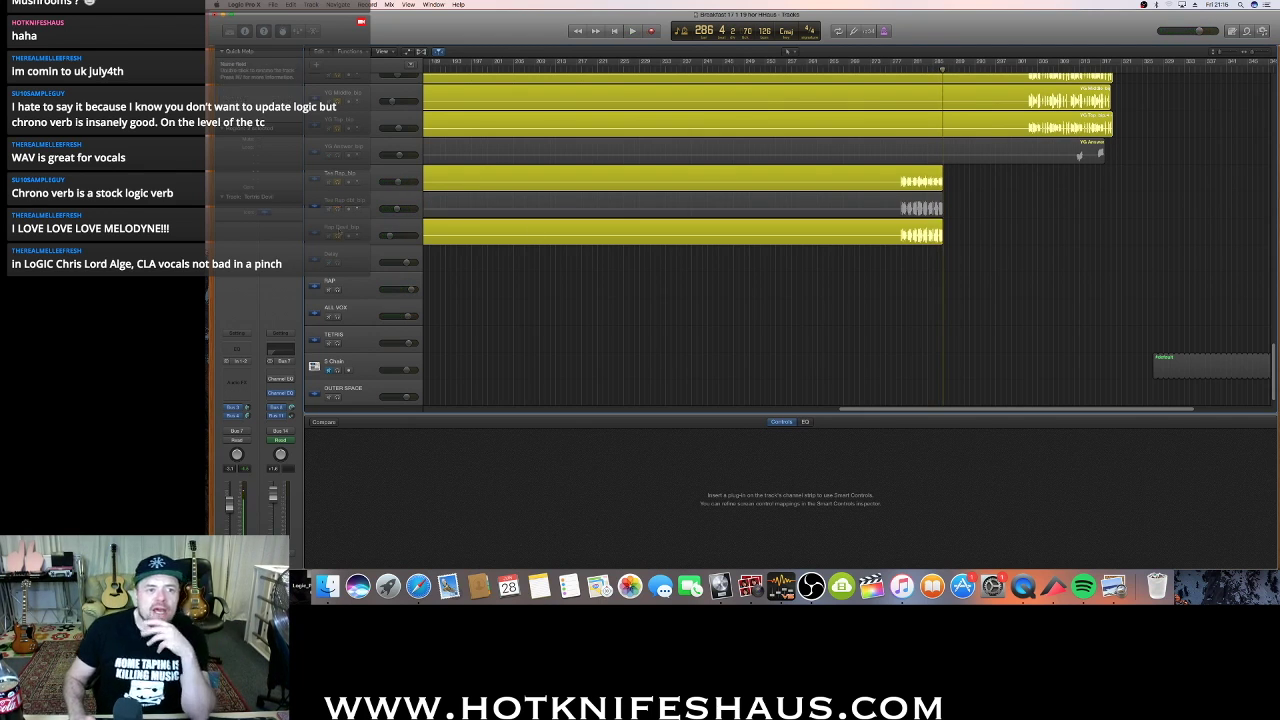
{"action": "left_click", "coordinate": [338, 235]}
{"action": "left_click", "coordinate": [901, 69]}
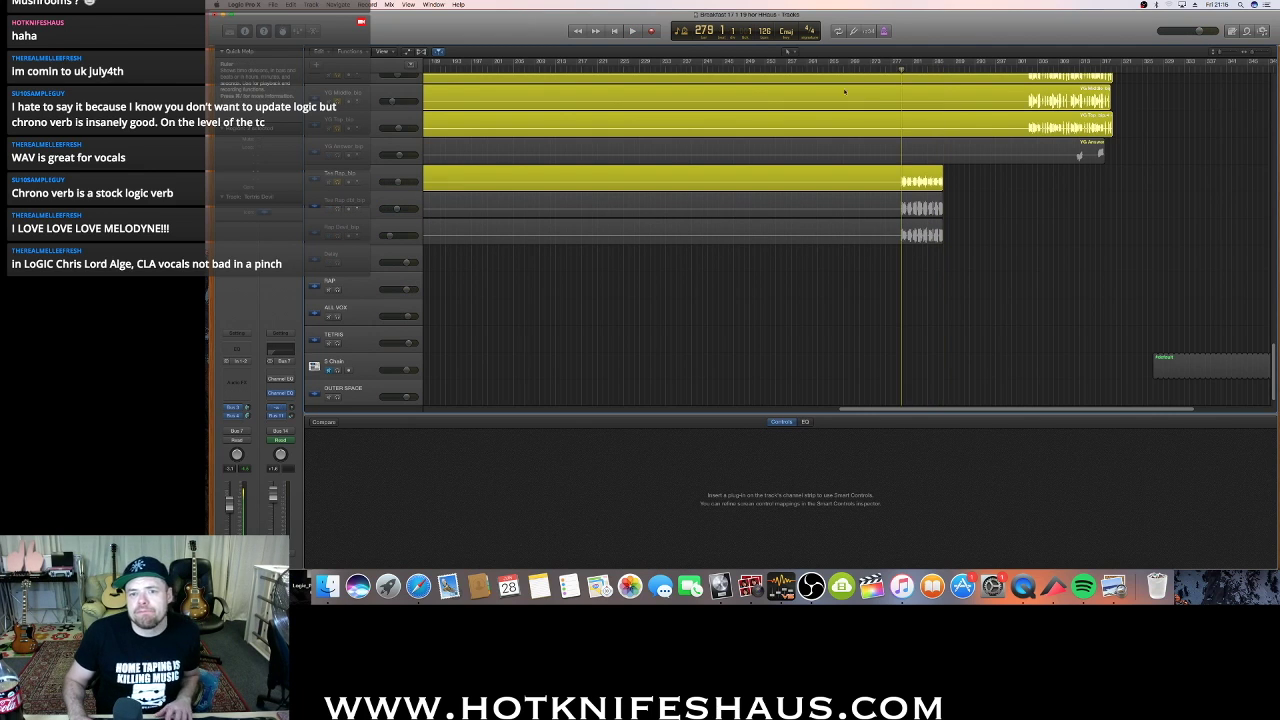
{"action": "key", "text": "space"}
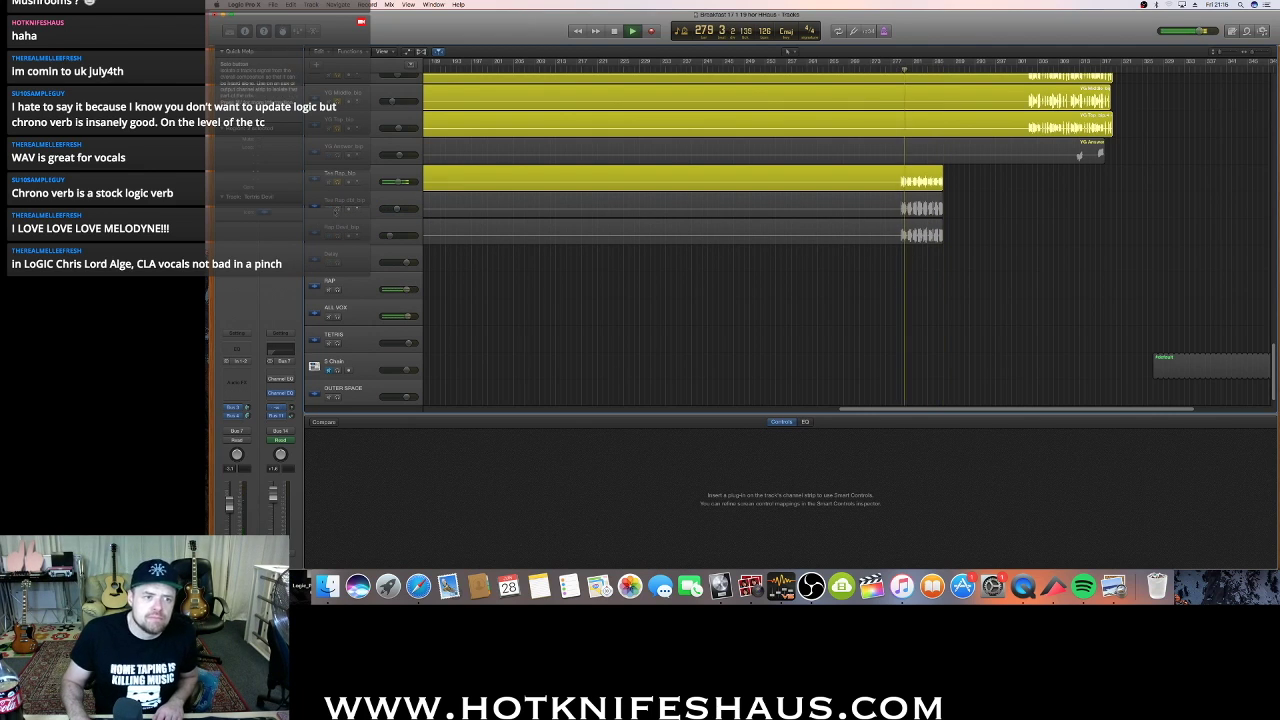
{"action": "left_click", "coordinate": [337, 209]}
{"action": "key", "text": "space"}
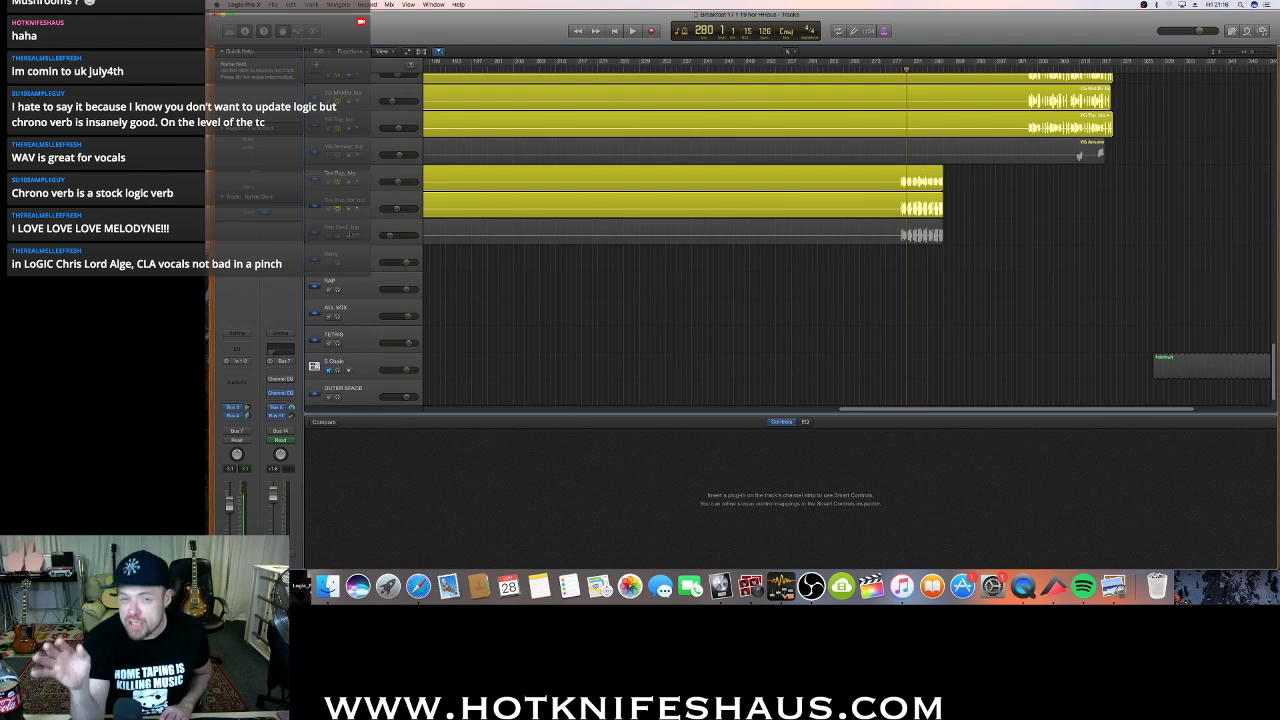
{"action": "key", "text": "space"}
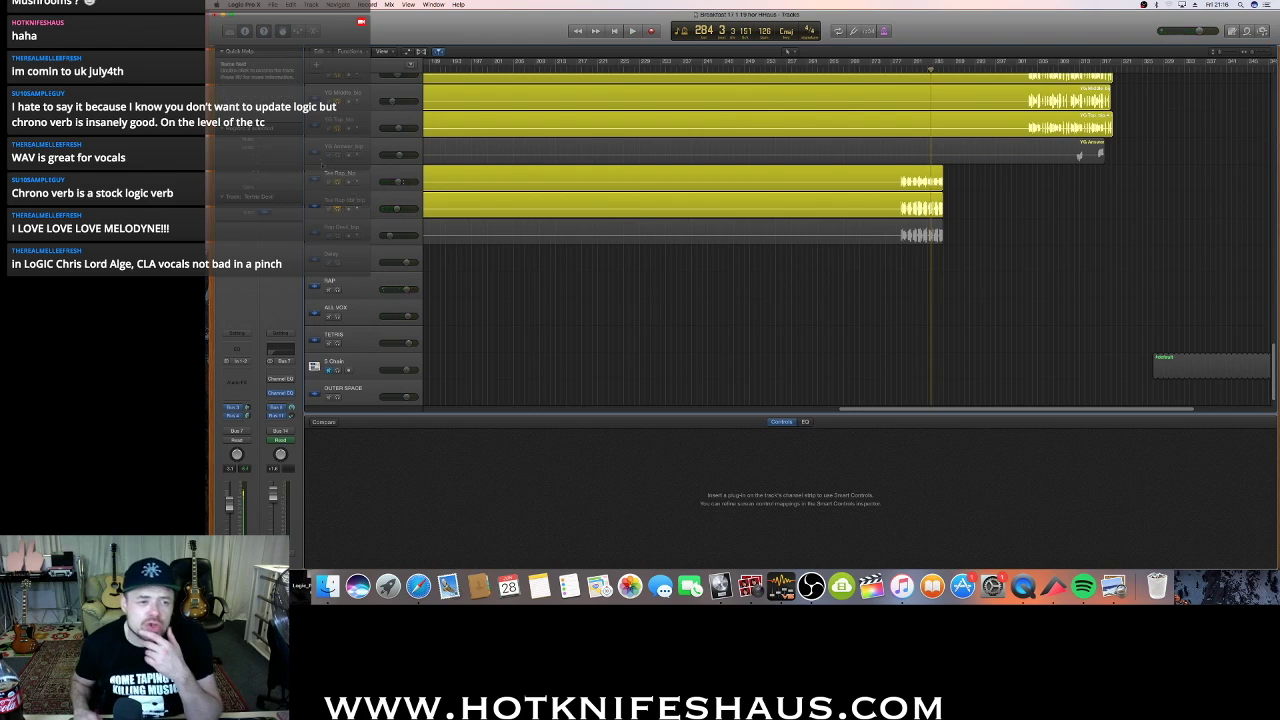
Unsolo Tee Rap and audition the Tee Rap dbl layer without it from bar 280
{"action": "left_click", "coordinate": [338, 181]}
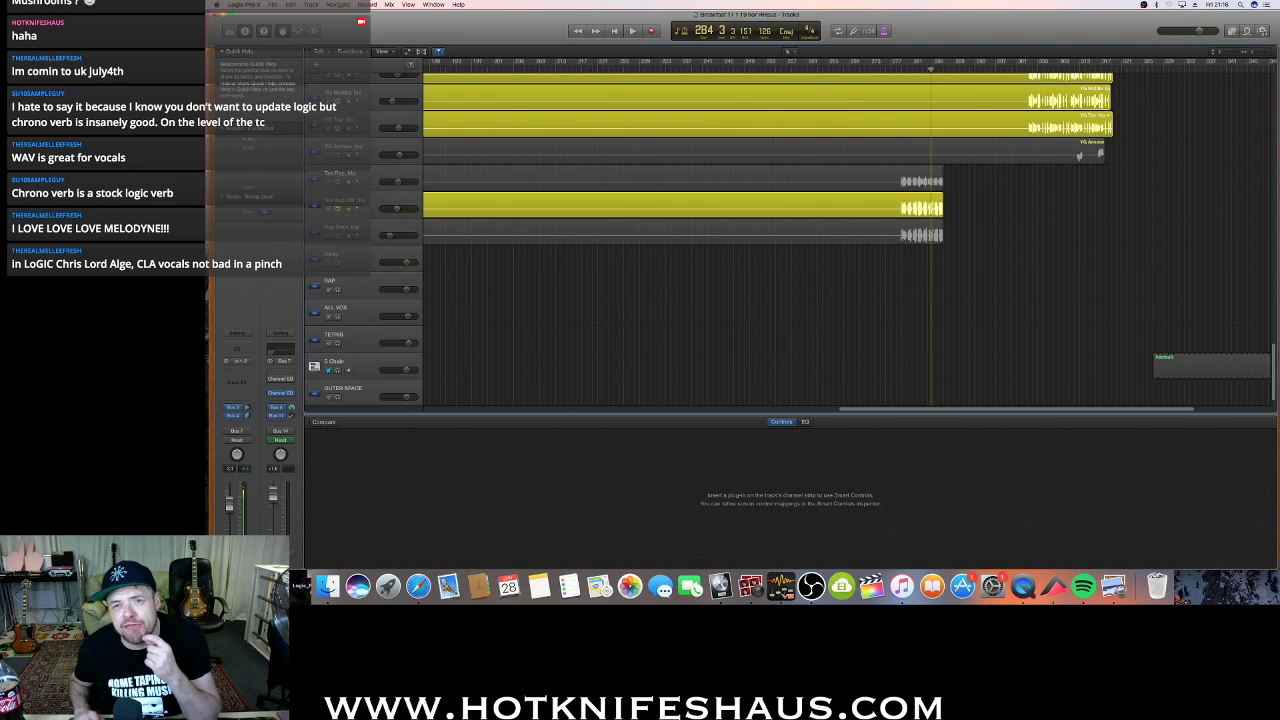
{"action": "left_click", "coordinate": [916, 67]}
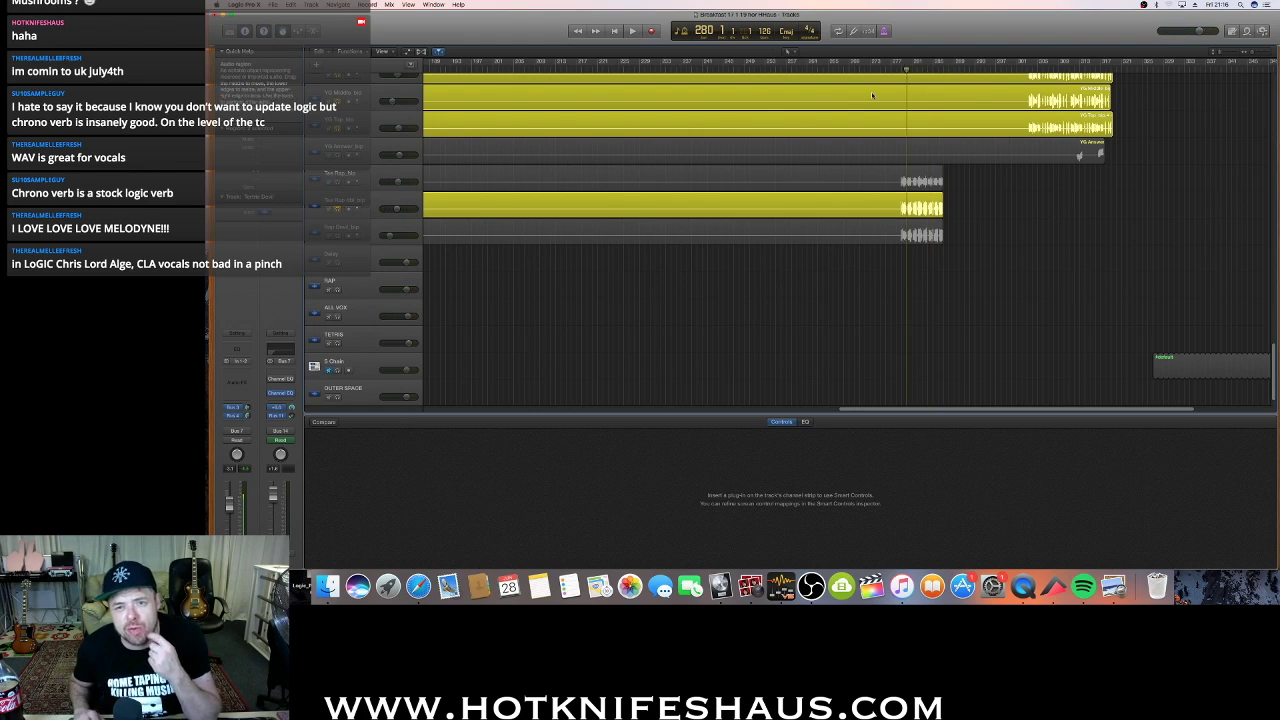
{"action": "key", "text": "space"}
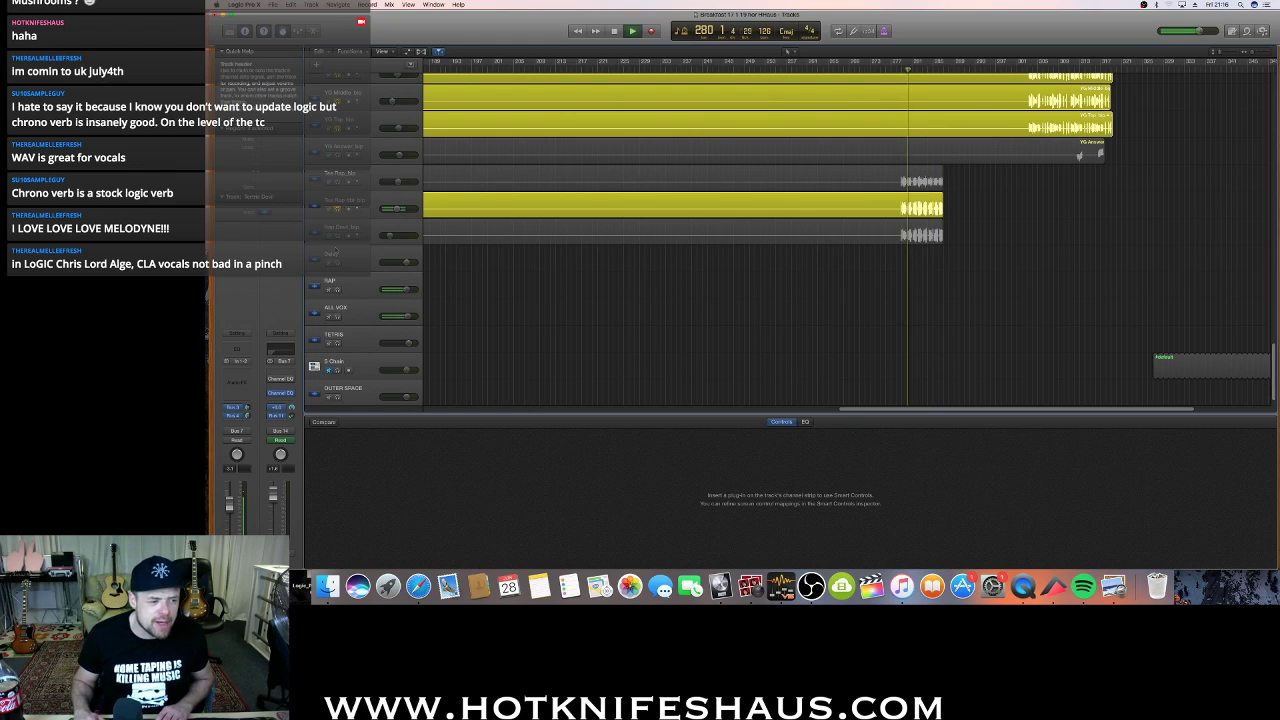
{"action": "key", "text": "space"}
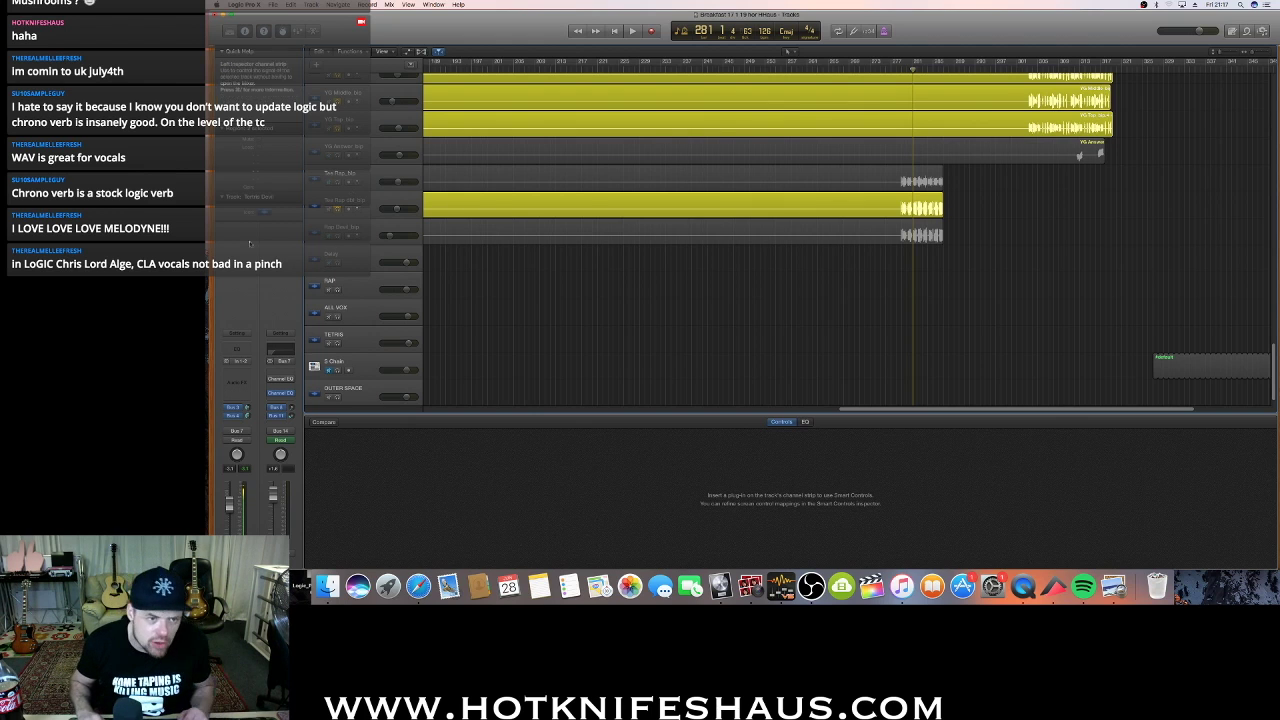
Insert a stereo Sample Delay on the Tee Rap dbl track and enlarge its plug-in window
{"action": "left_click", "coordinate": [394, 208]}
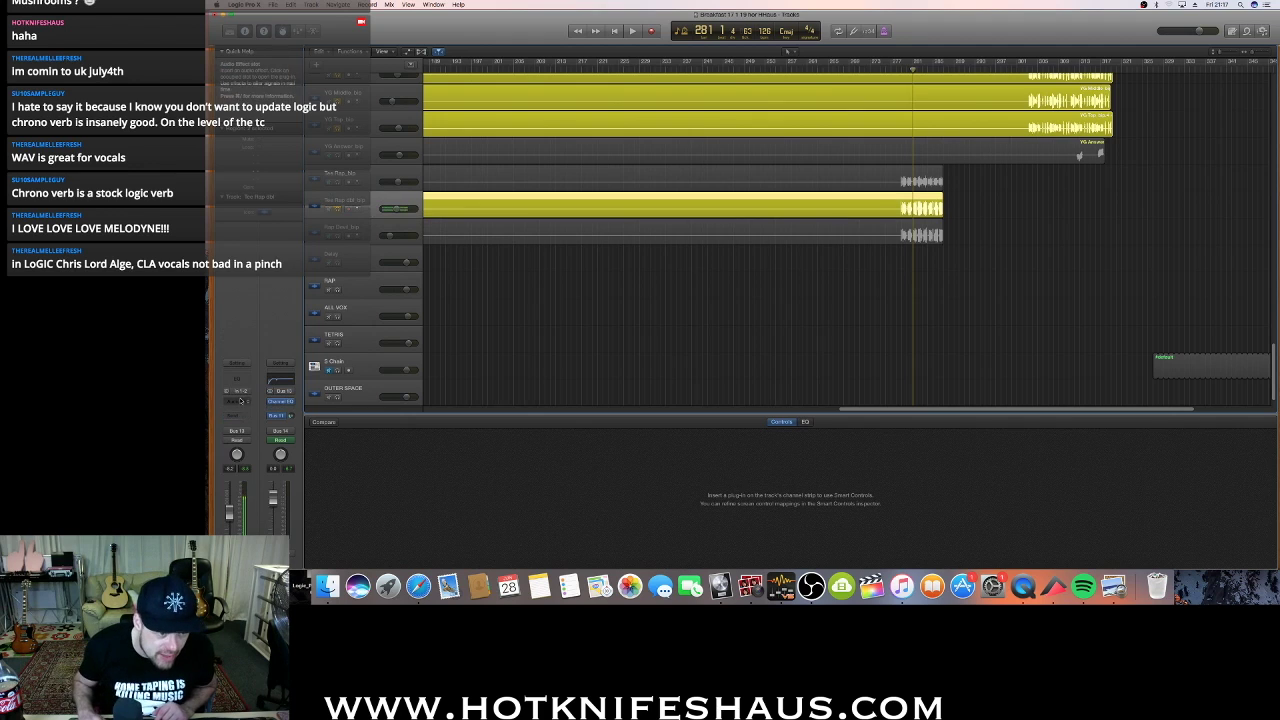
{"action": "left_click", "coordinate": [234, 403]}
{"action": "mouse_move", "coordinate": [279, 422]}
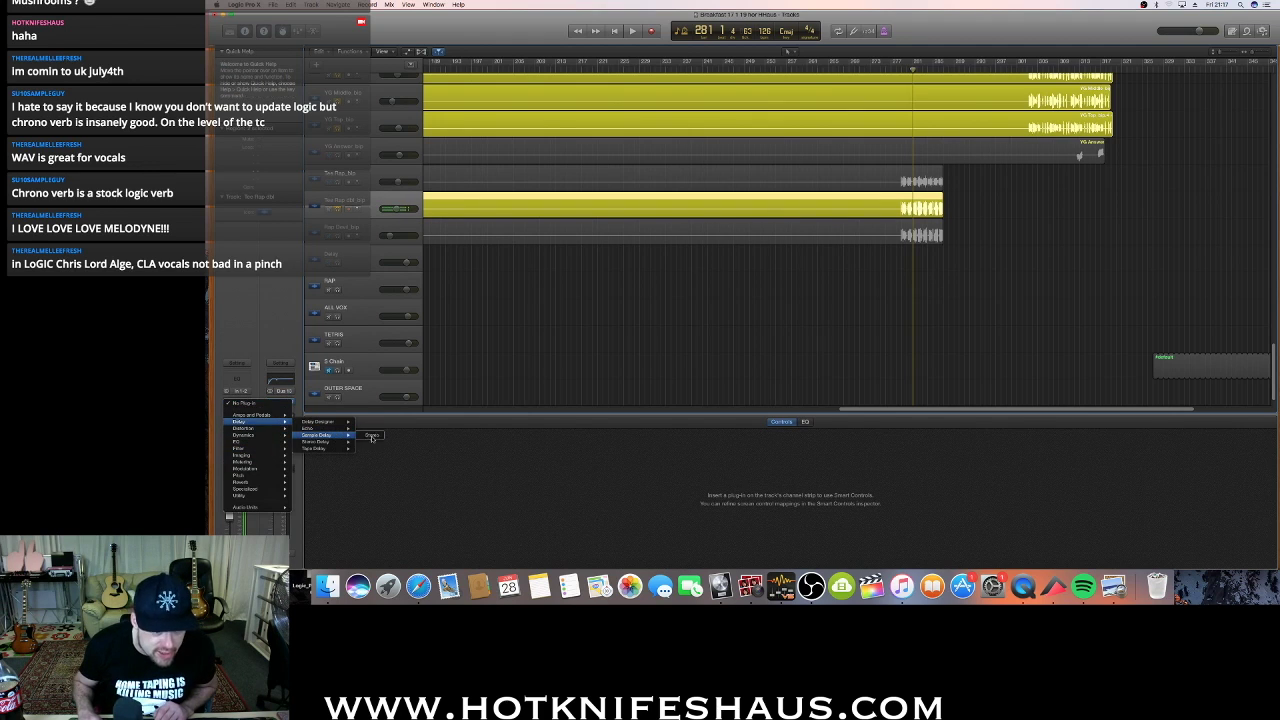
{"action": "left_click", "coordinate": [368, 436]}
{"action": "left_click_drag", "start_coordinate": [420, 124], "coordinate": [643, 110]}
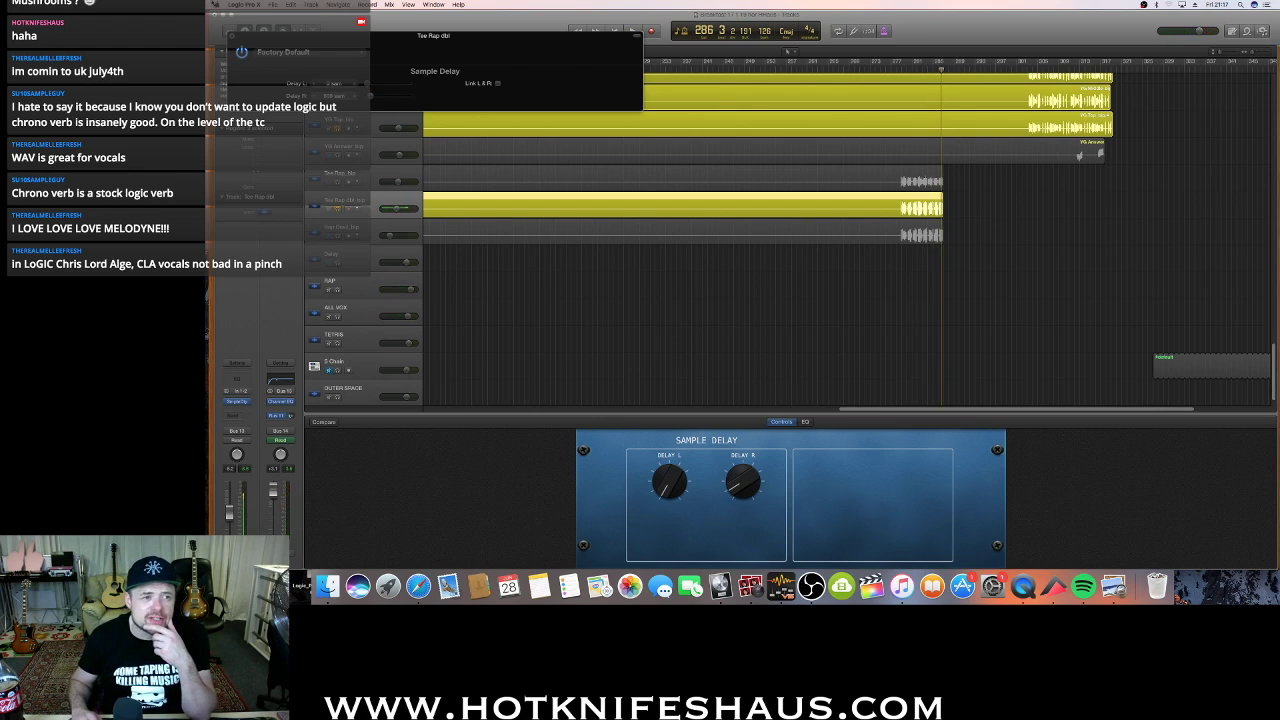
Close the Sample Delay window, solo Tee Rap alongside Tee Rap dbl, and audition both layers from bar 281
{"action": "left_click", "coordinate": [231, 37]}
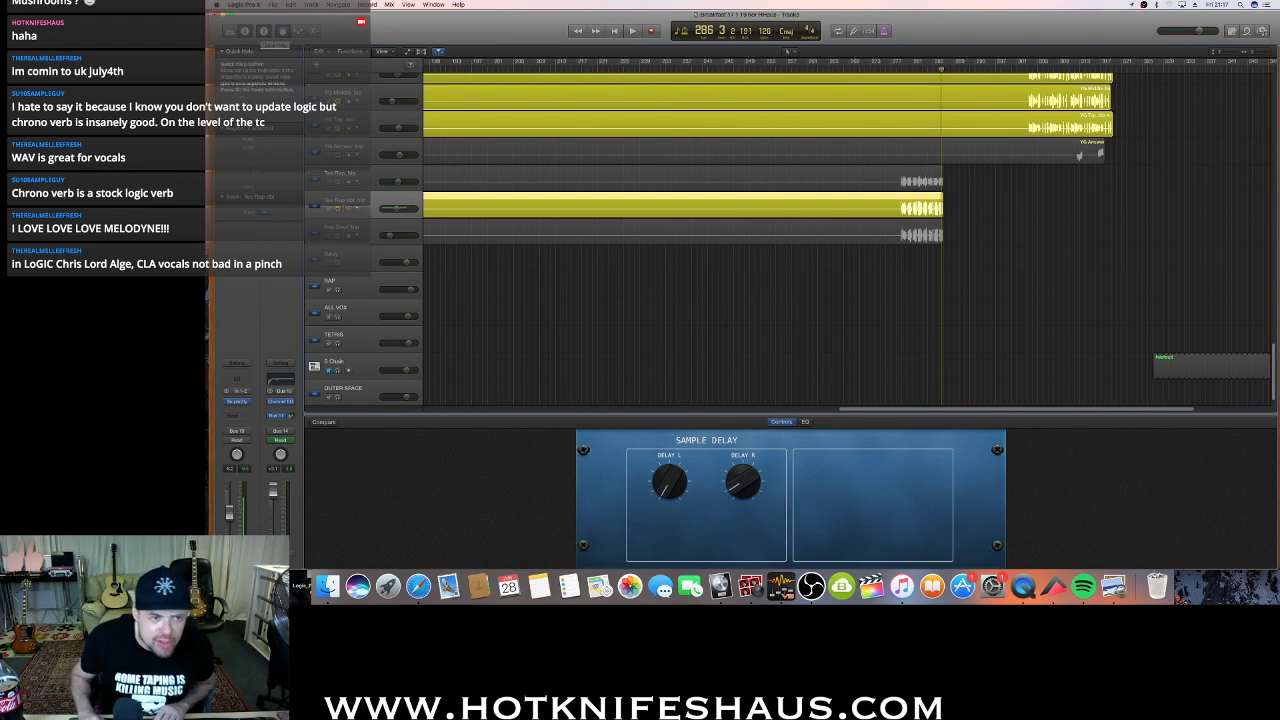
{"action": "left_click", "coordinate": [338, 182]}
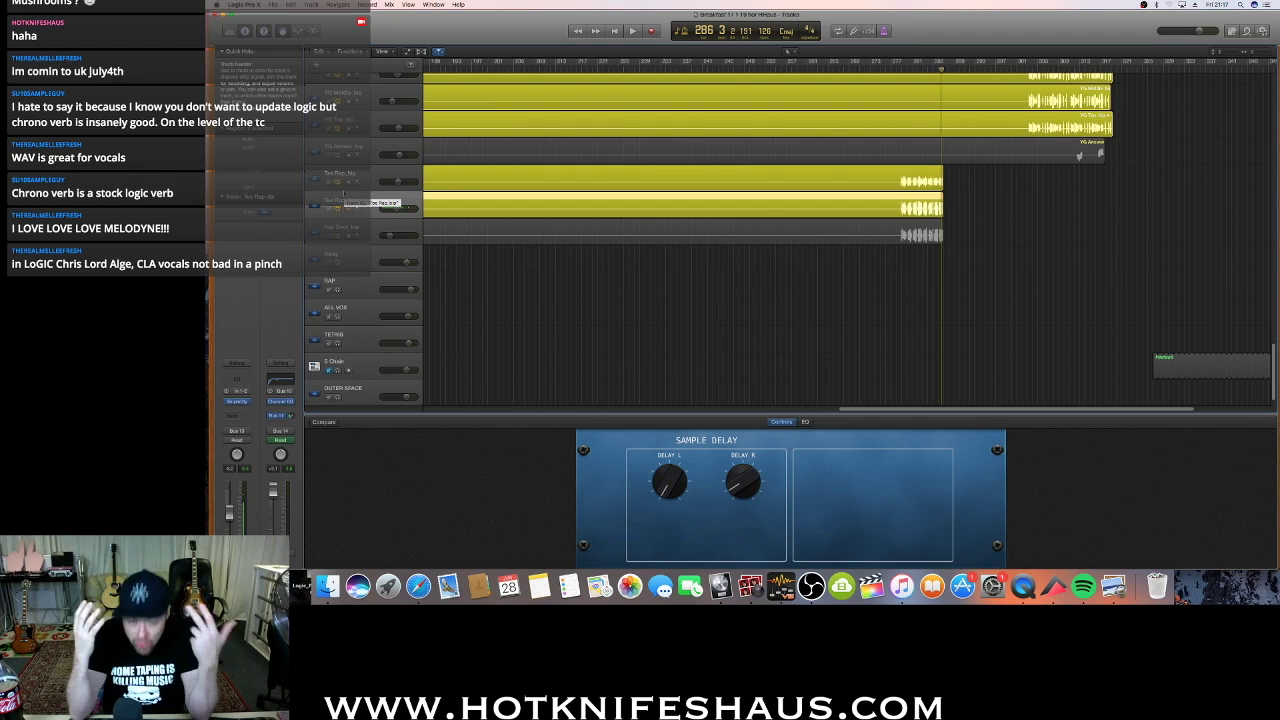
{"action": "left_click", "coordinate": [912, 68]}
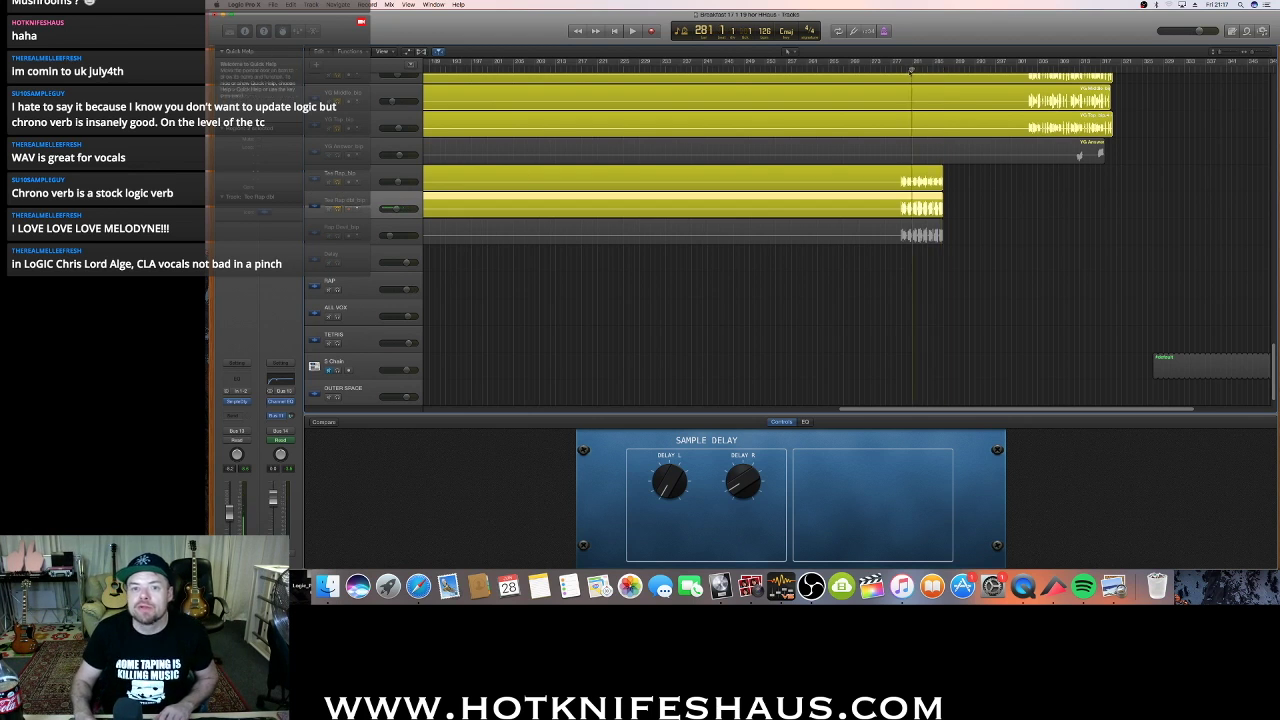
{"action": "key", "text": "space"}
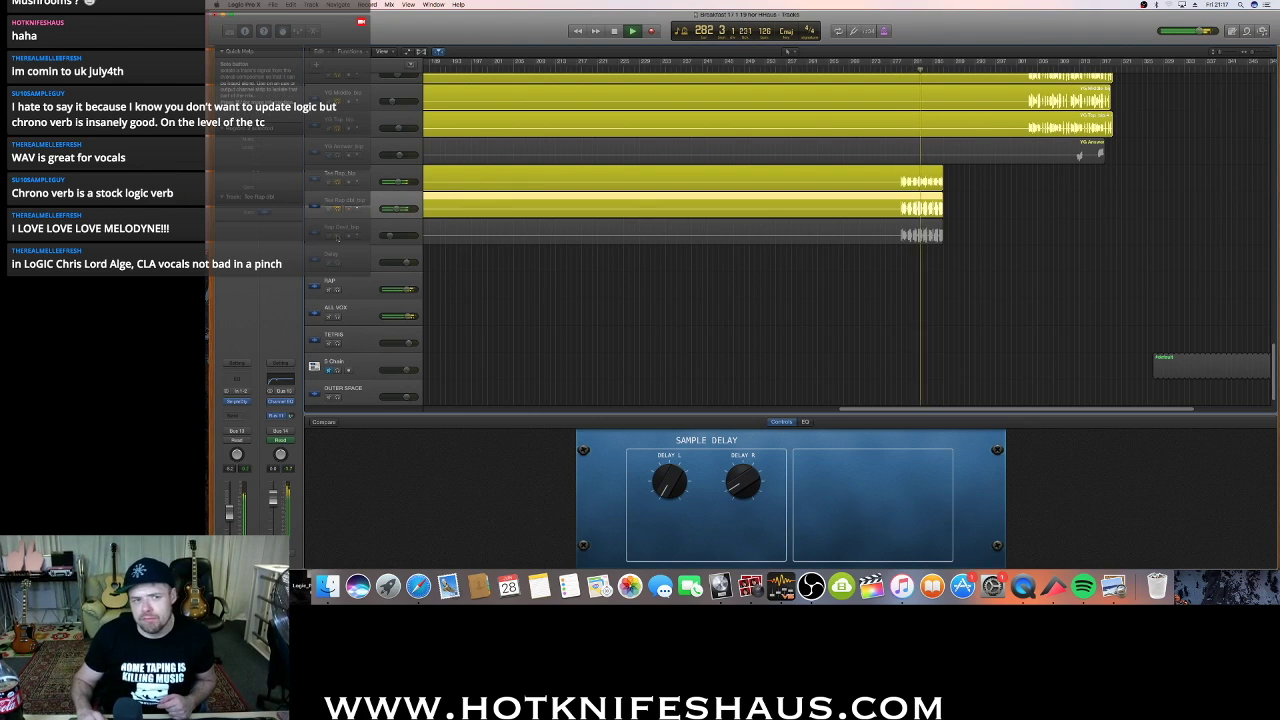
Isolate the Rap Devil layer, bring Tee Rap and Tee Rap dbl back in, and audition all three rap layers together
{"action": "left_click", "coordinate": [338, 236]}
{"action": "left_click", "coordinate": [338, 209]}
{"action": "left_click", "coordinate": [338, 182]}
{"action": "key", "text": "space"}
{"action": "left_click", "coordinate": [927, 356]}
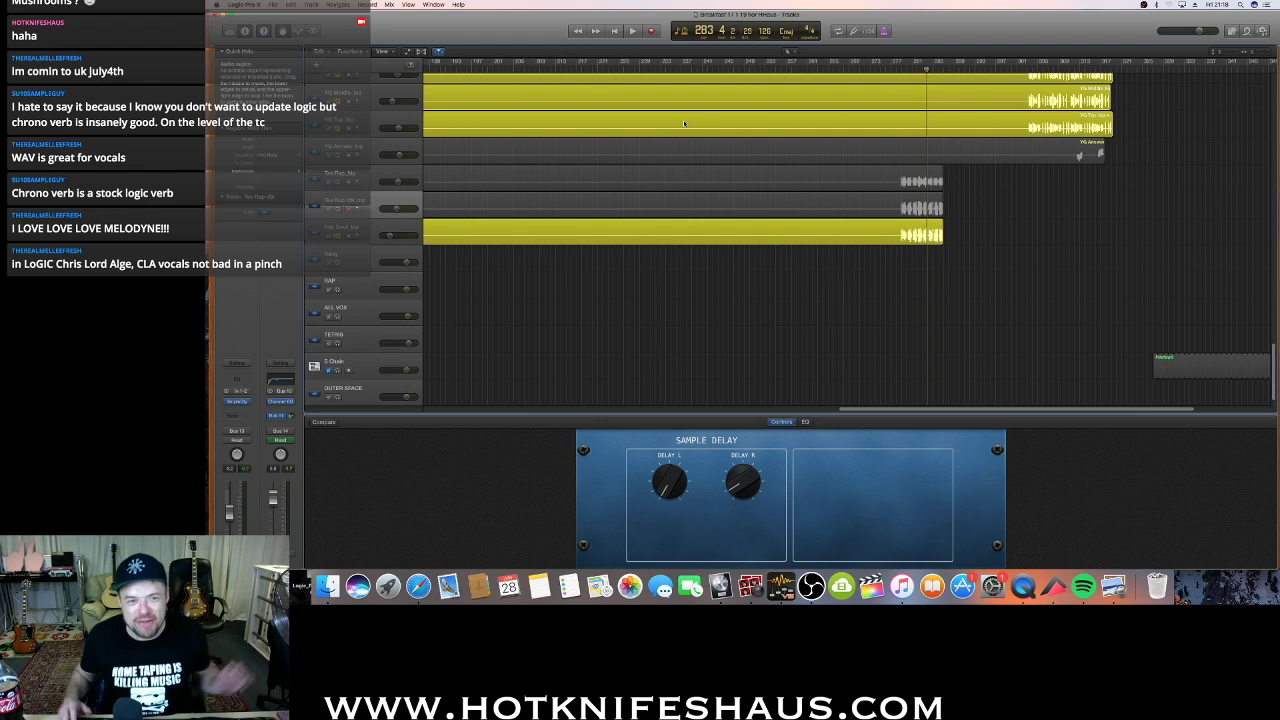
{"action": "key", "text": "space"}
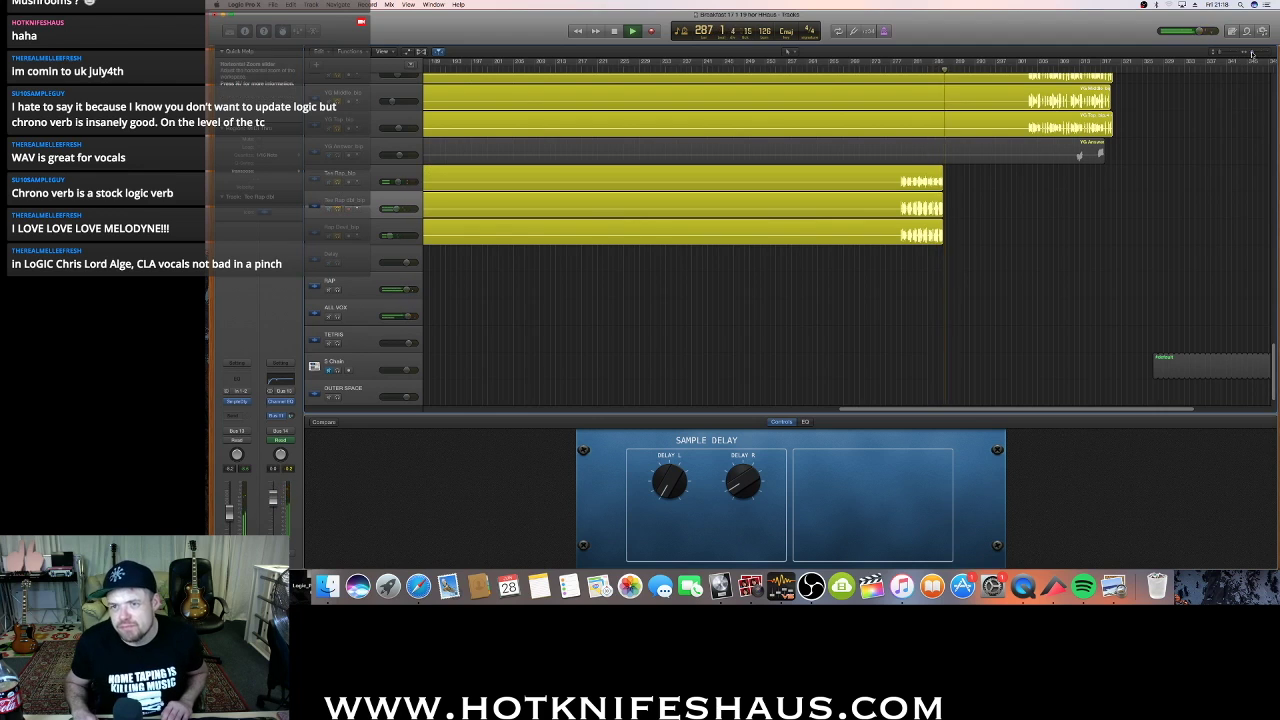
{"action": "key", "text": "space"}
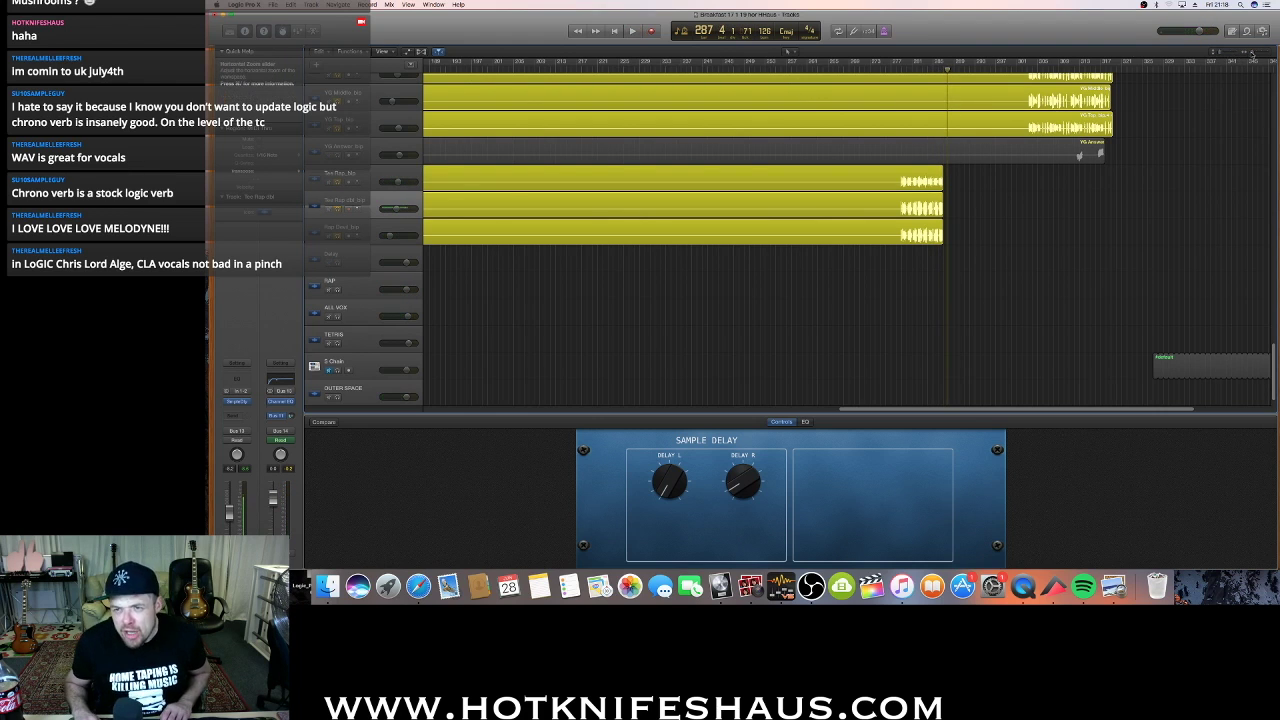
Solo the YG Answer track, play it from bar 313, and set an eight-bar cycle range starting at bar 311
{"action": "left_click_drag", "start_coordinate": [1252, 55], "coordinate": [1246, 56]}
{"action": "scroll", "coordinate": [738, 272], "scroll_direction": "up", "scroll_amount": 2}
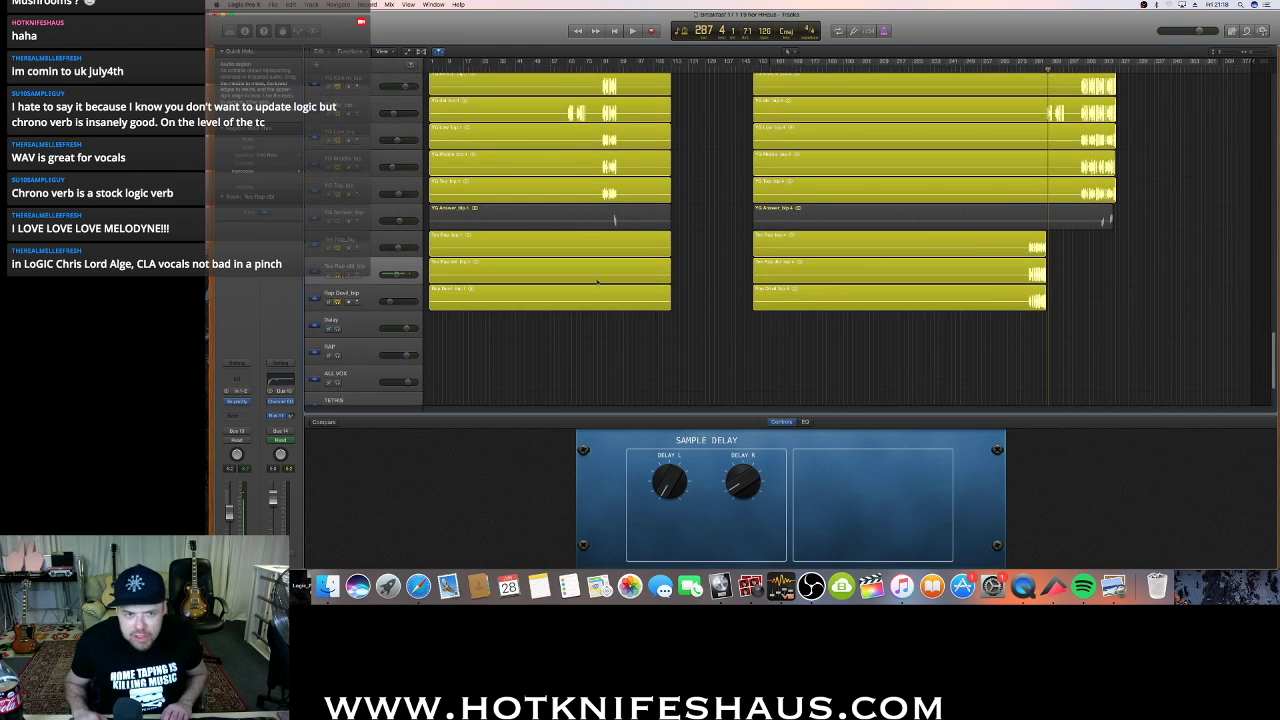
{"action": "left_click", "coordinate": [373, 208]}
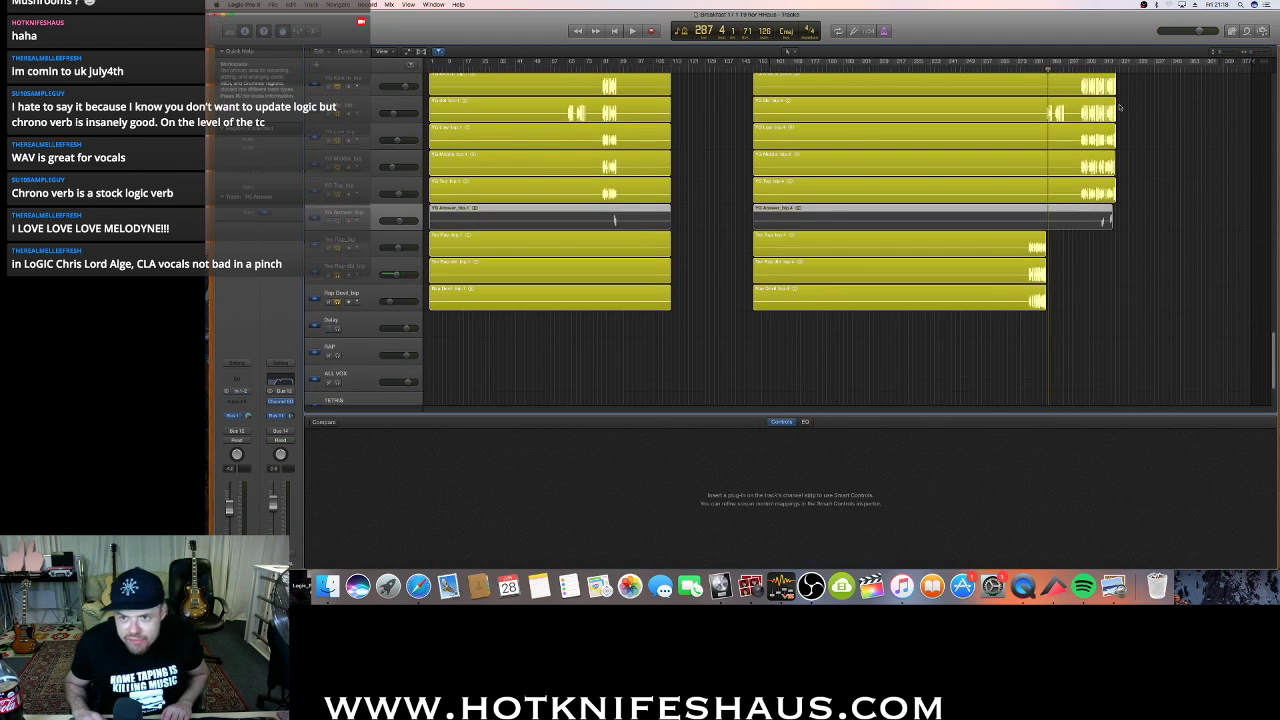
{"action": "left_click", "coordinate": [1104, 66]}
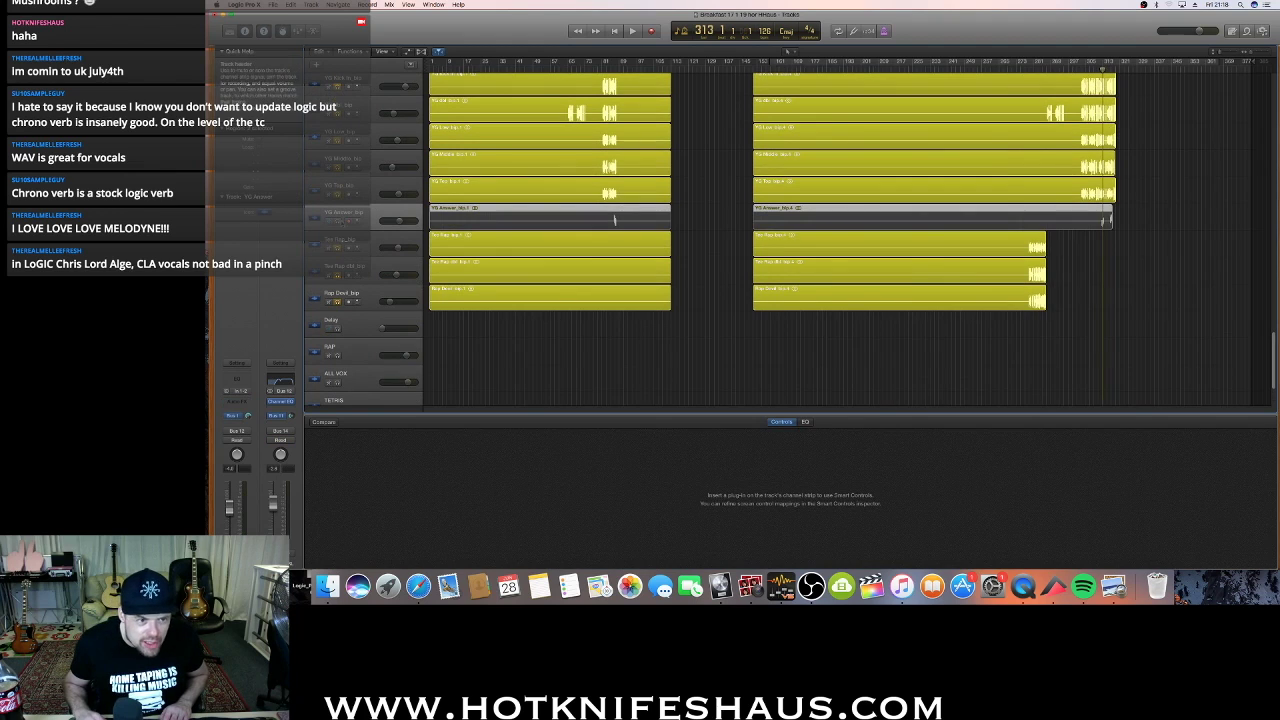
{"action": "left_click", "coordinate": [339, 221]}
{"action": "key", "text": "space"}
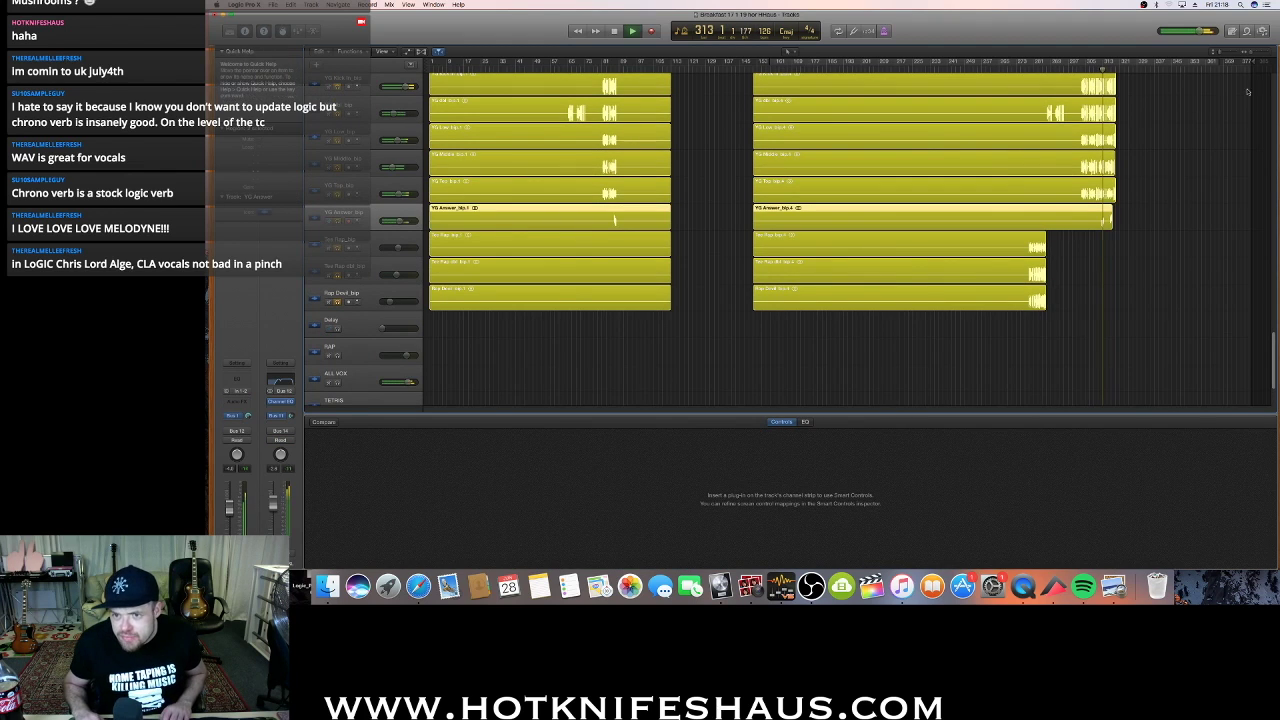
{"action": "left_click", "coordinate": [1104, 62]}
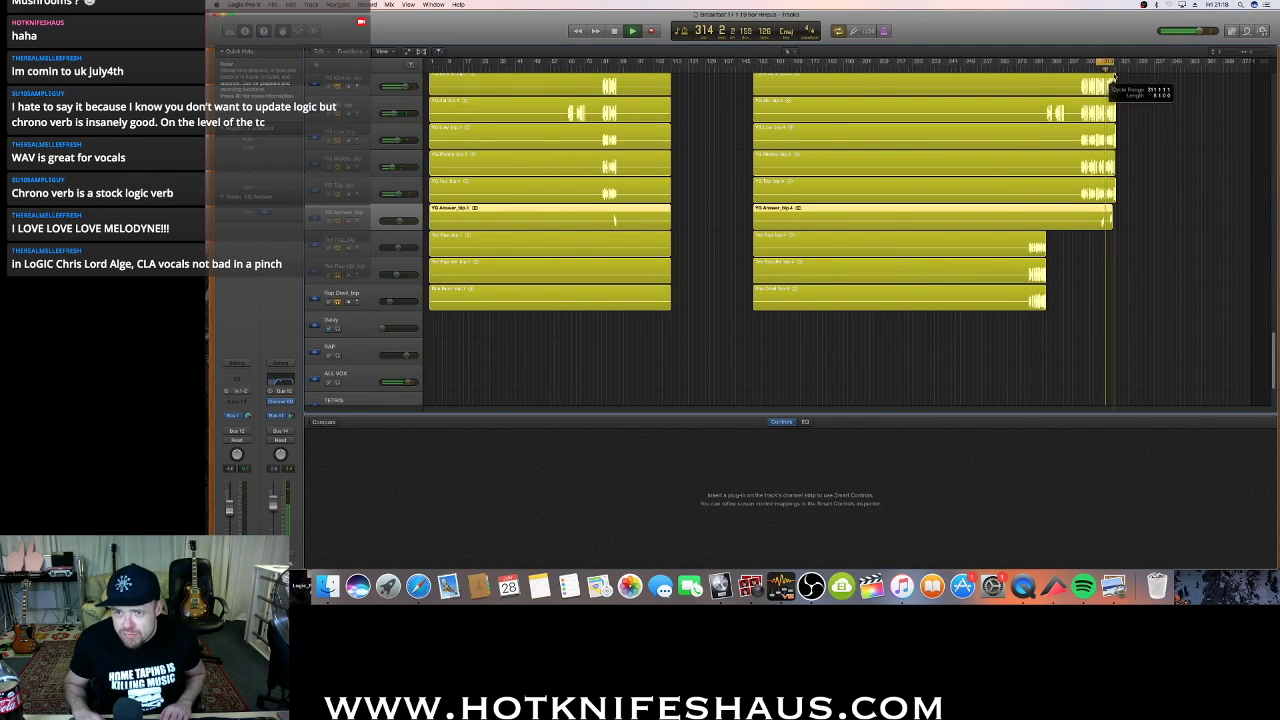
During playback, unsolo the three rap tracks and every YG layer from YG Answer up to the one above YG Low
{"action": "left_click", "coordinate": [338, 302]}
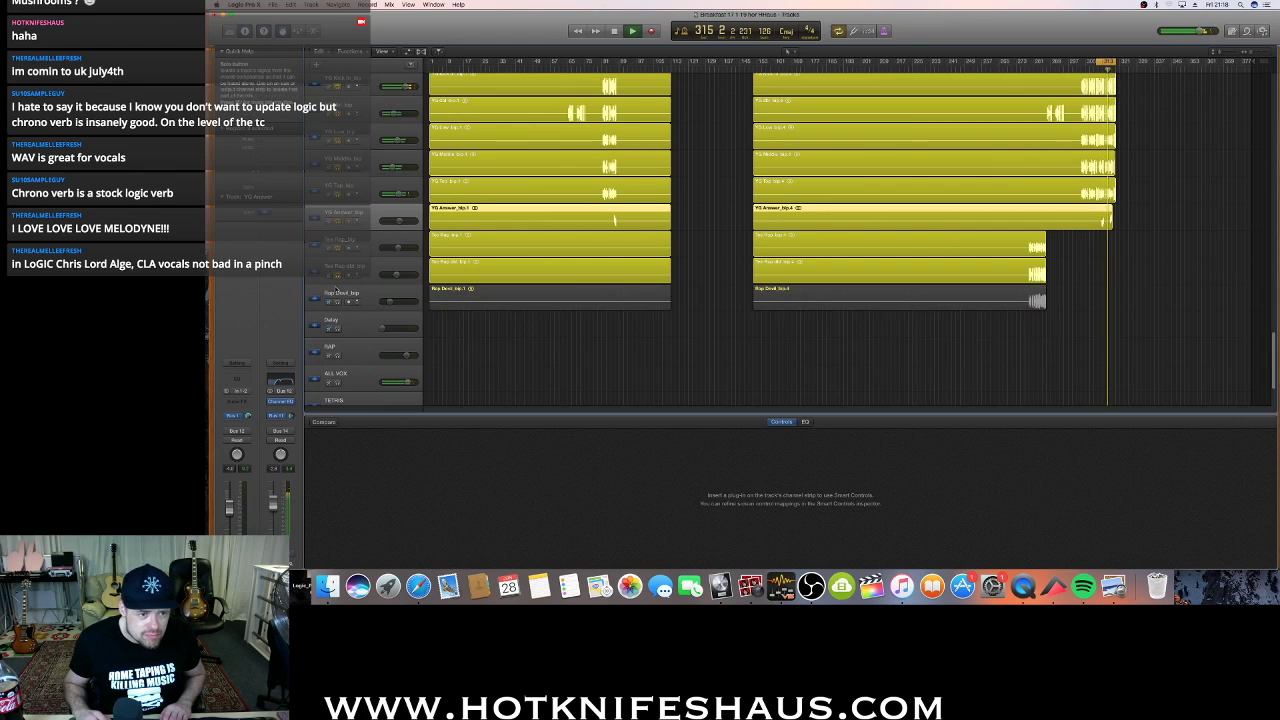
{"action": "left_click", "coordinate": [338, 275]}
{"action": "left_click", "coordinate": [338, 248]}
{"action": "left_click", "coordinate": [338, 194]}
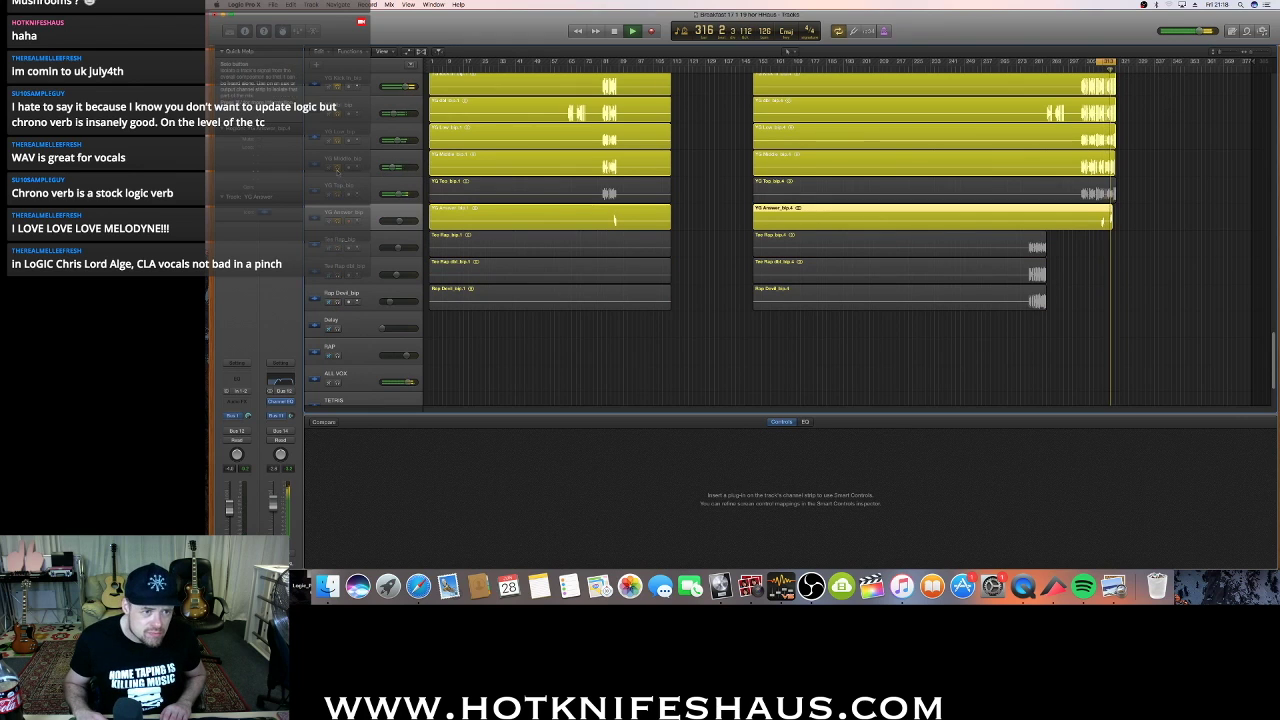
{"action": "left_click", "coordinate": [338, 167]}
{"action": "left_click", "coordinate": [338, 140]}
{"action": "left_click", "coordinate": [338, 113]}
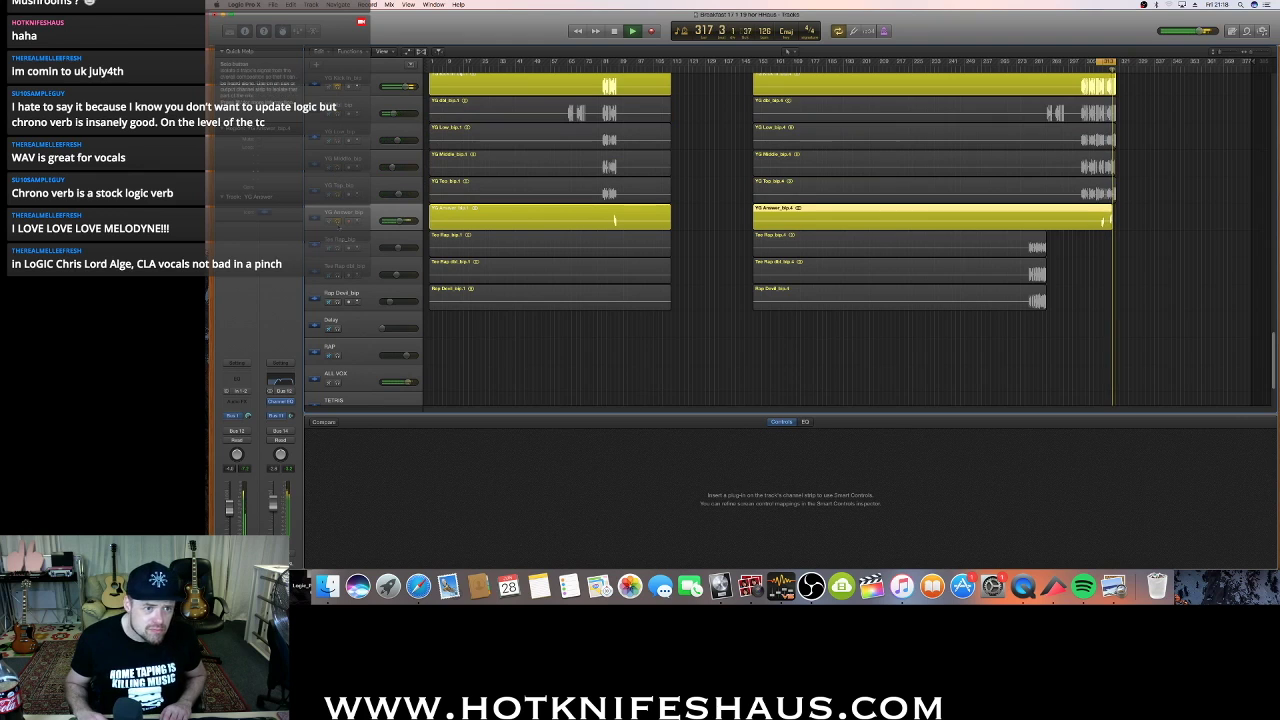
{"action": "left_click", "coordinate": [338, 221]}
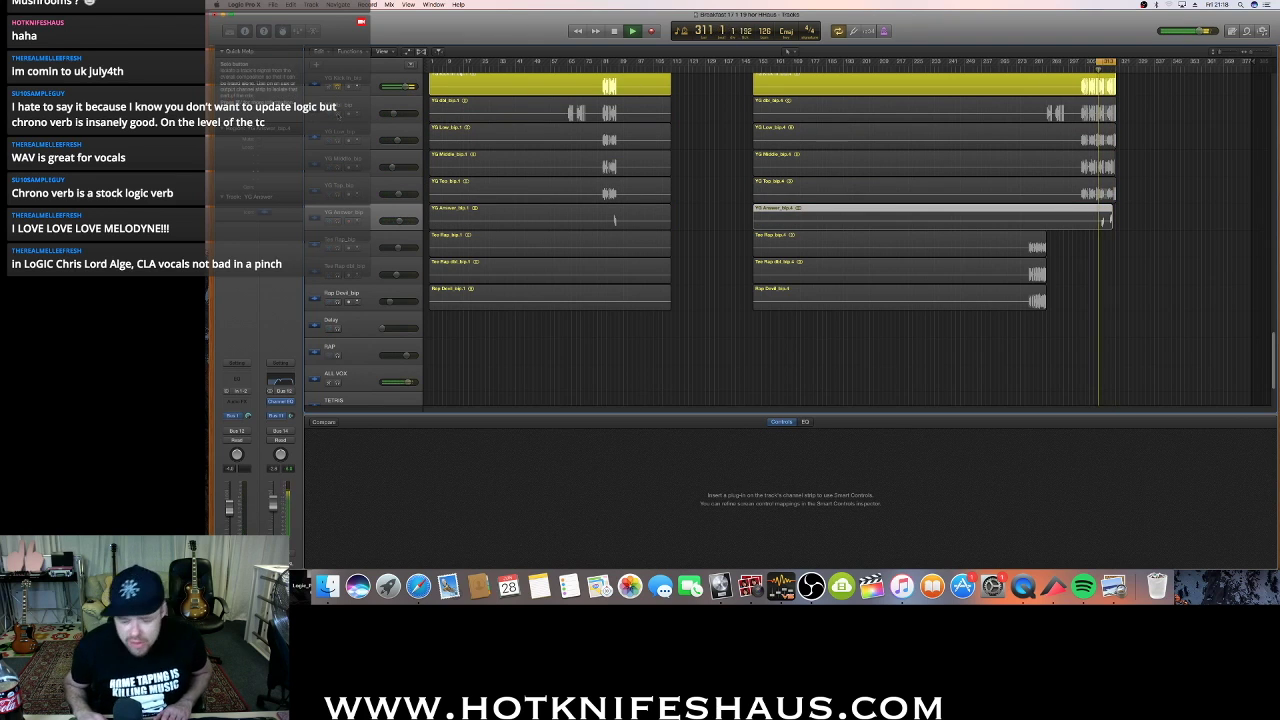
Bring the YG layers back one by one, from the one above YG Low through YG Middle and YG Top to YG Answer, and stop playback
{"action": "left_click", "coordinate": [338, 113]}
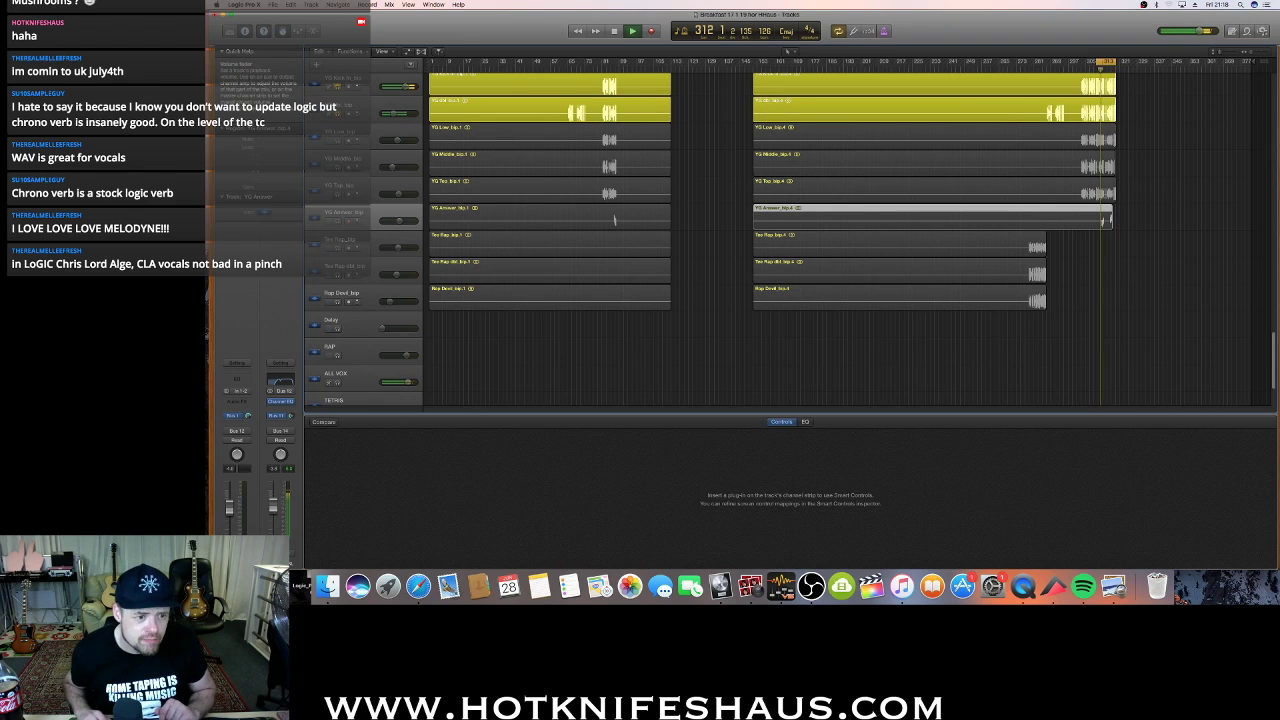
{"action": "left_click", "coordinate": [341, 141]}
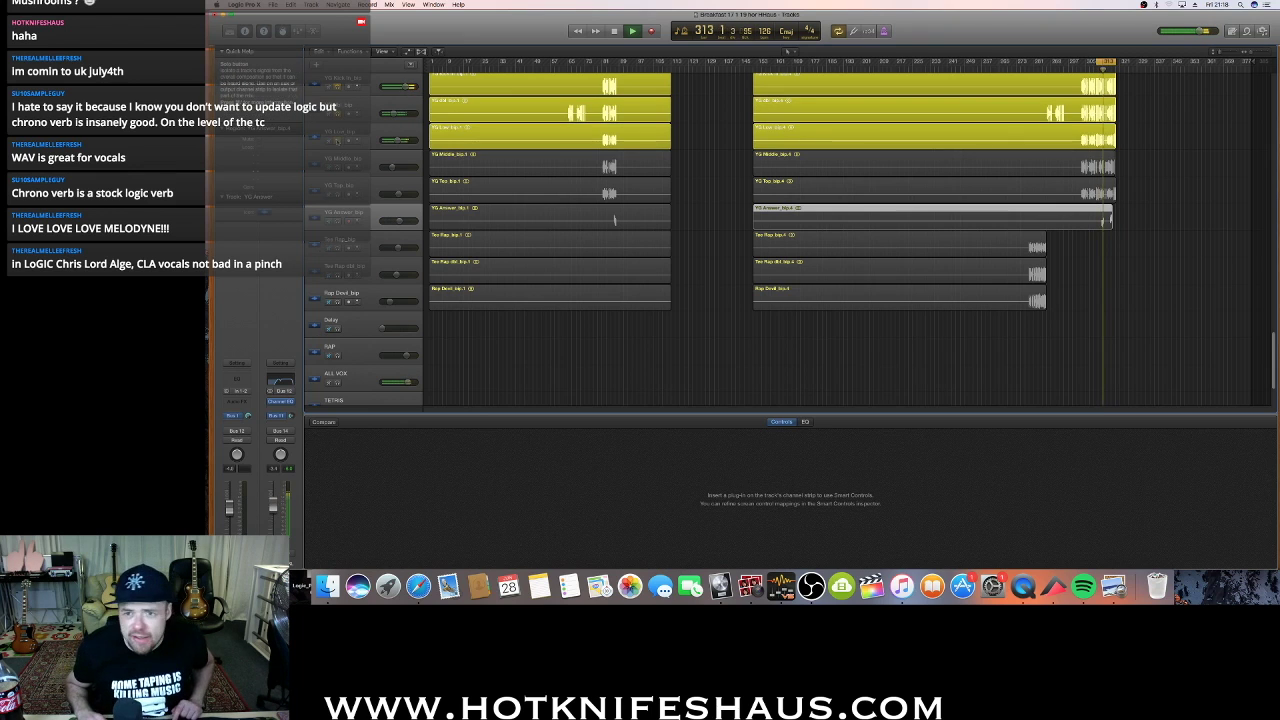
{"action": "left_click", "coordinate": [340, 168]}
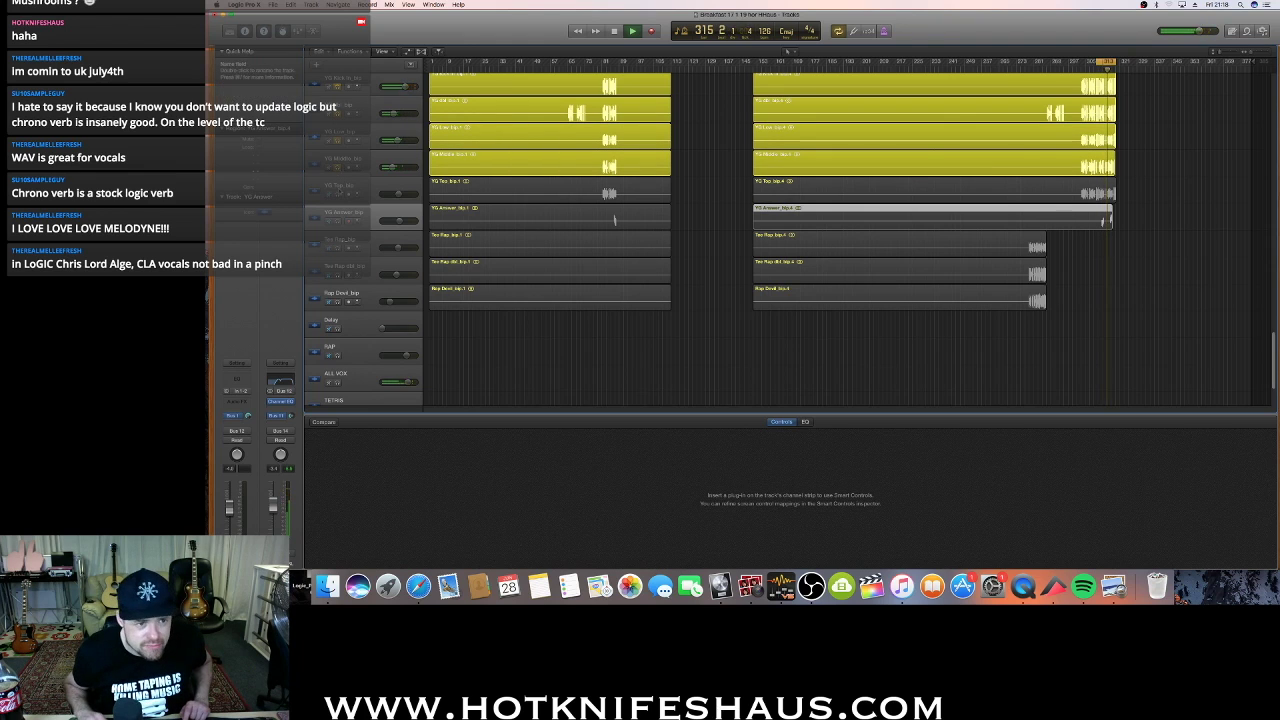
{"action": "left_click", "coordinate": [340, 195]}
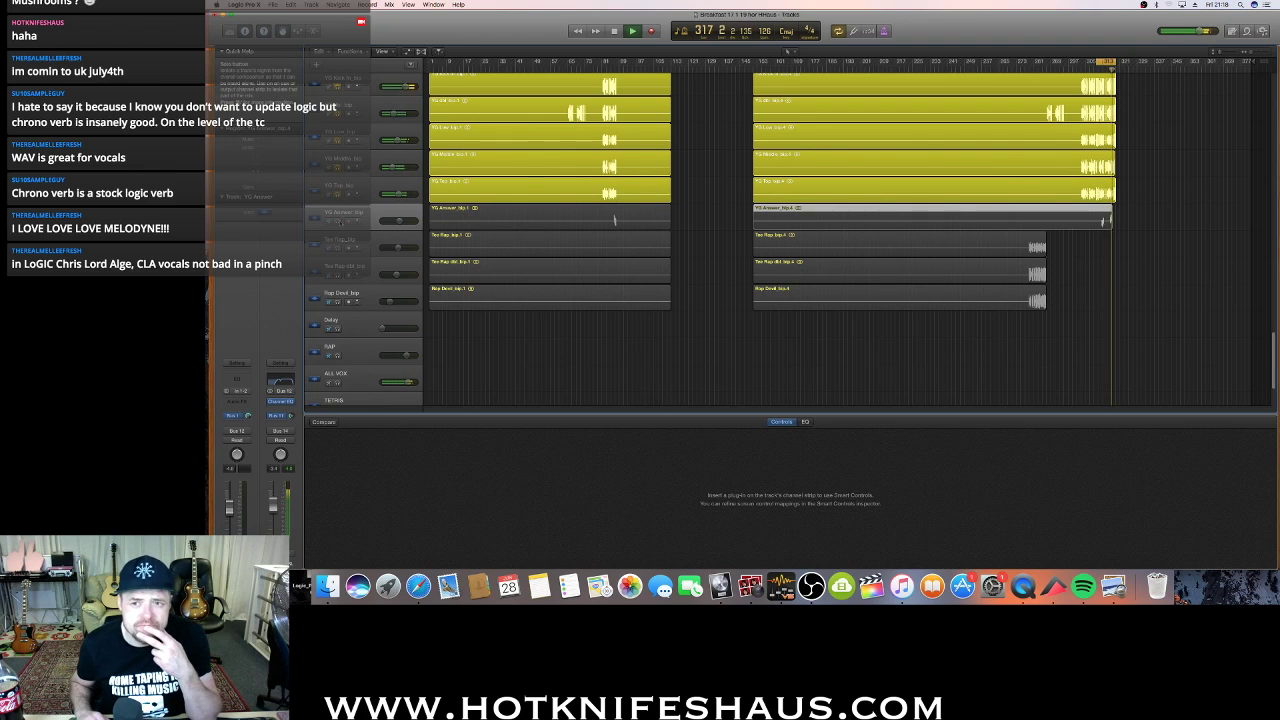
{"action": "key", "text": "s"}
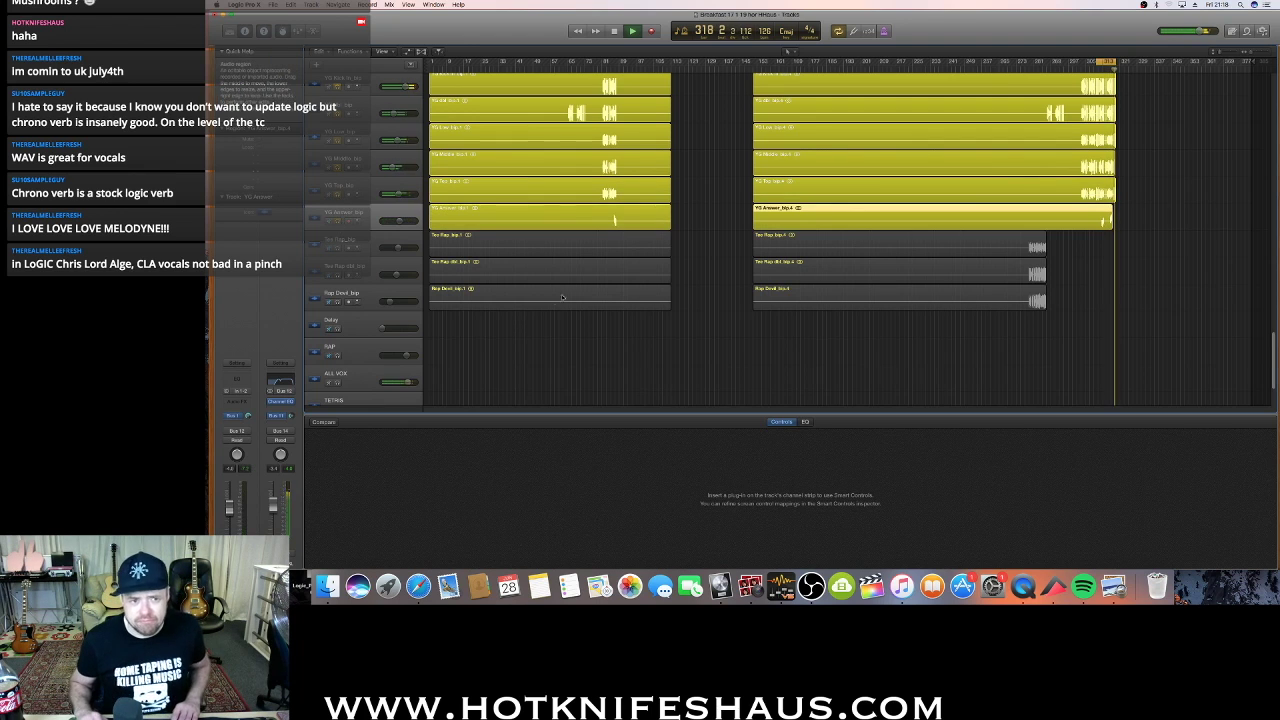
{"action": "scroll", "coordinate": [600, 250], "scroll_direction": "up", "scroll_amount": 5}
{"action": "key", "text": "space"}
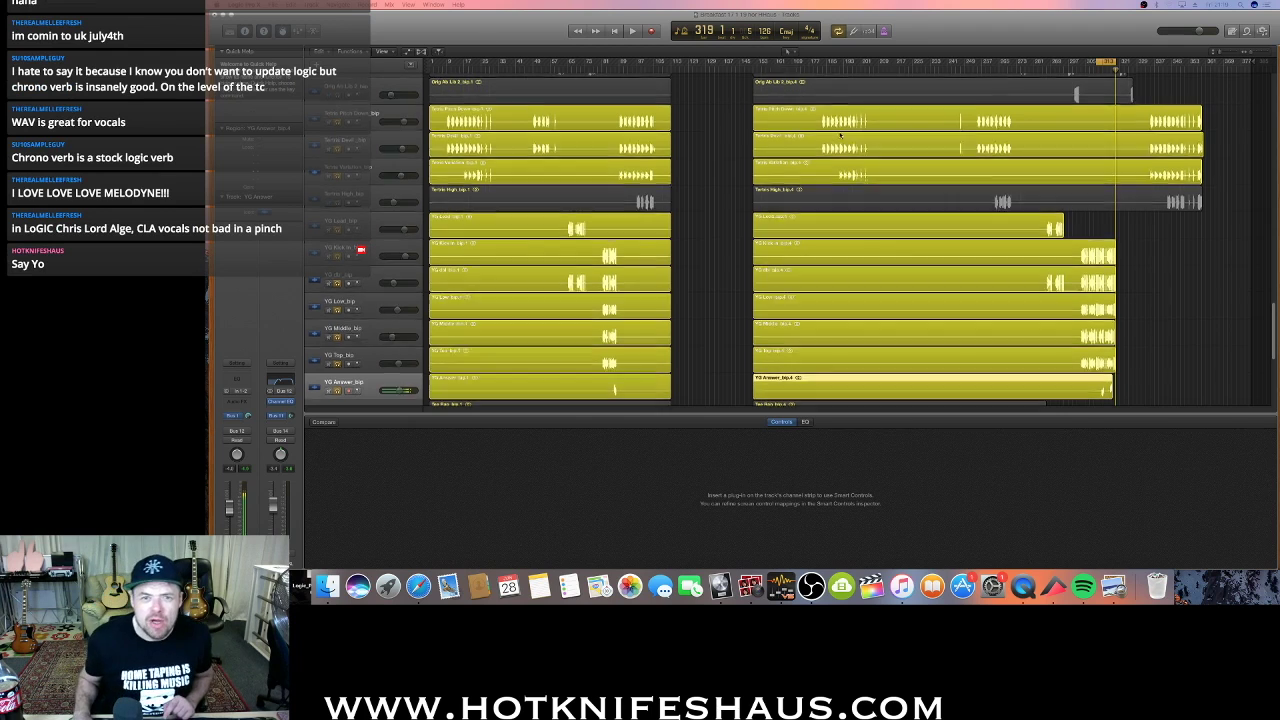
{"action": "scroll", "coordinate": [757, 313], "scroll_direction": "up", "scroll_amount": 10}
{"action": "scroll", "coordinate": [757, 313], "scroll_direction": "up", "scroll_amount": 3}
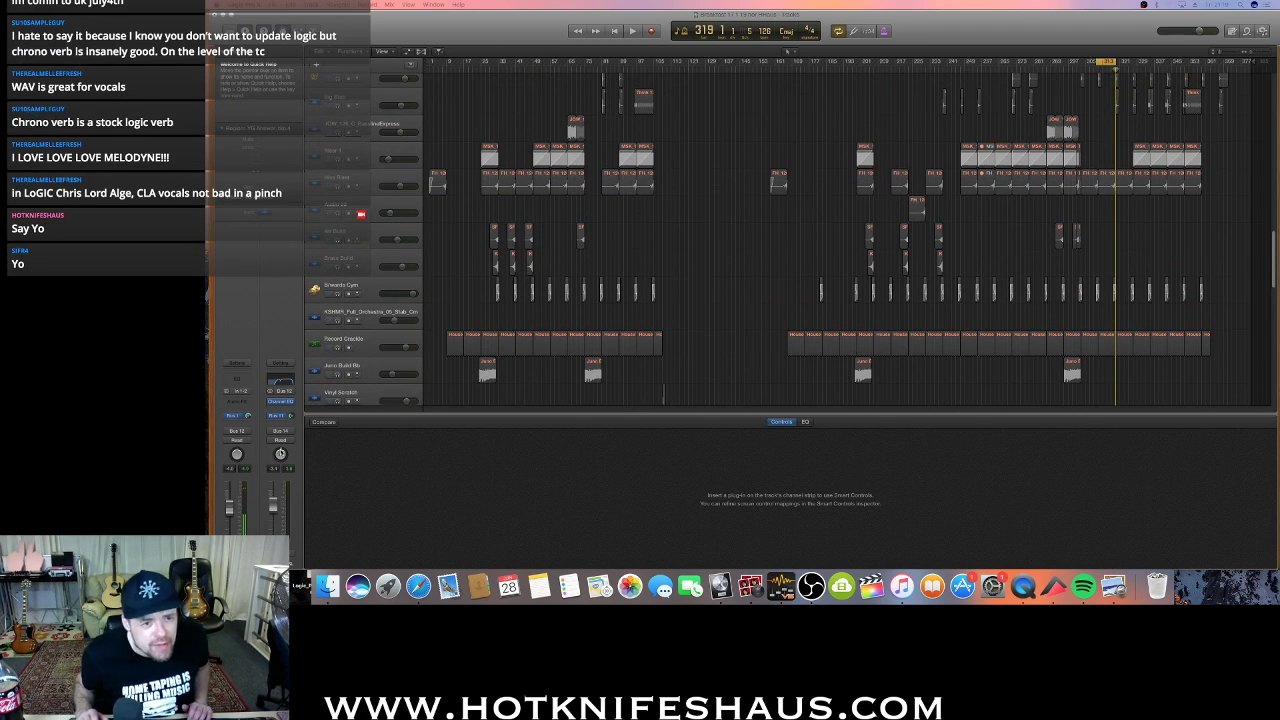
{"action": "scroll", "coordinate": [657, 251], "scroll_direction": "down", "scroll_amount": 12}
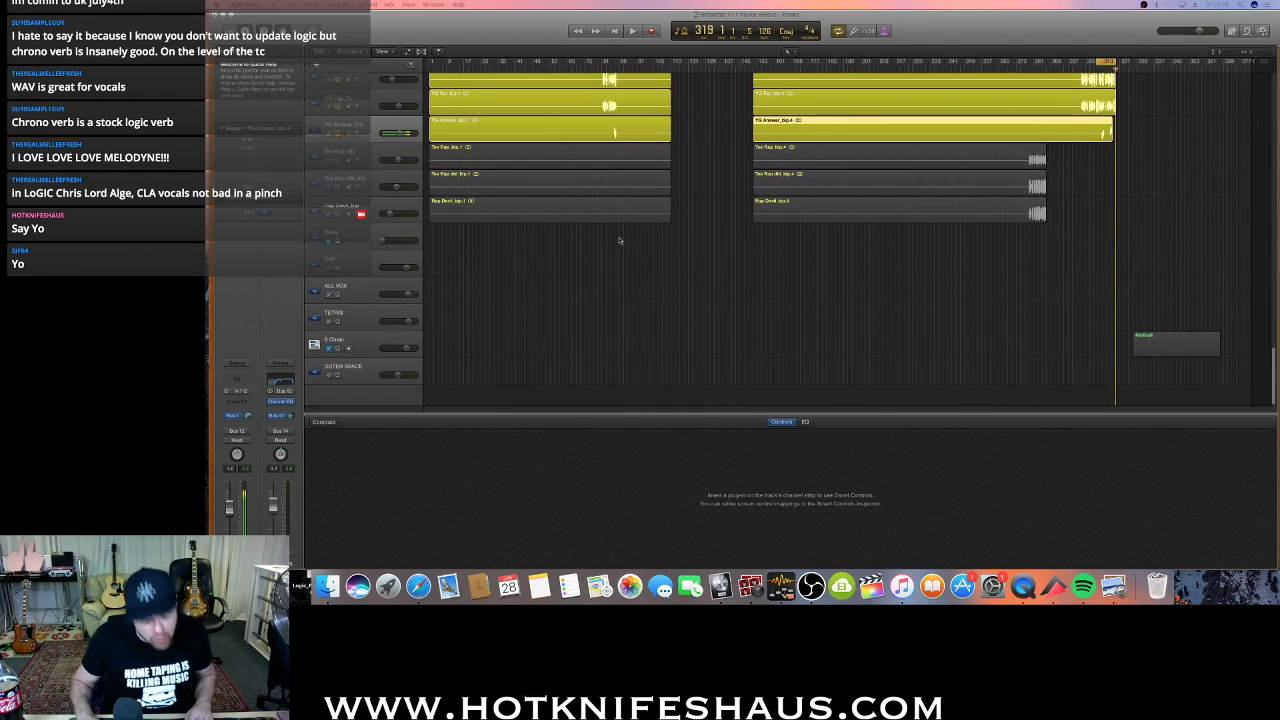
{"action": "left_click", "coordinate": [749, 257]}
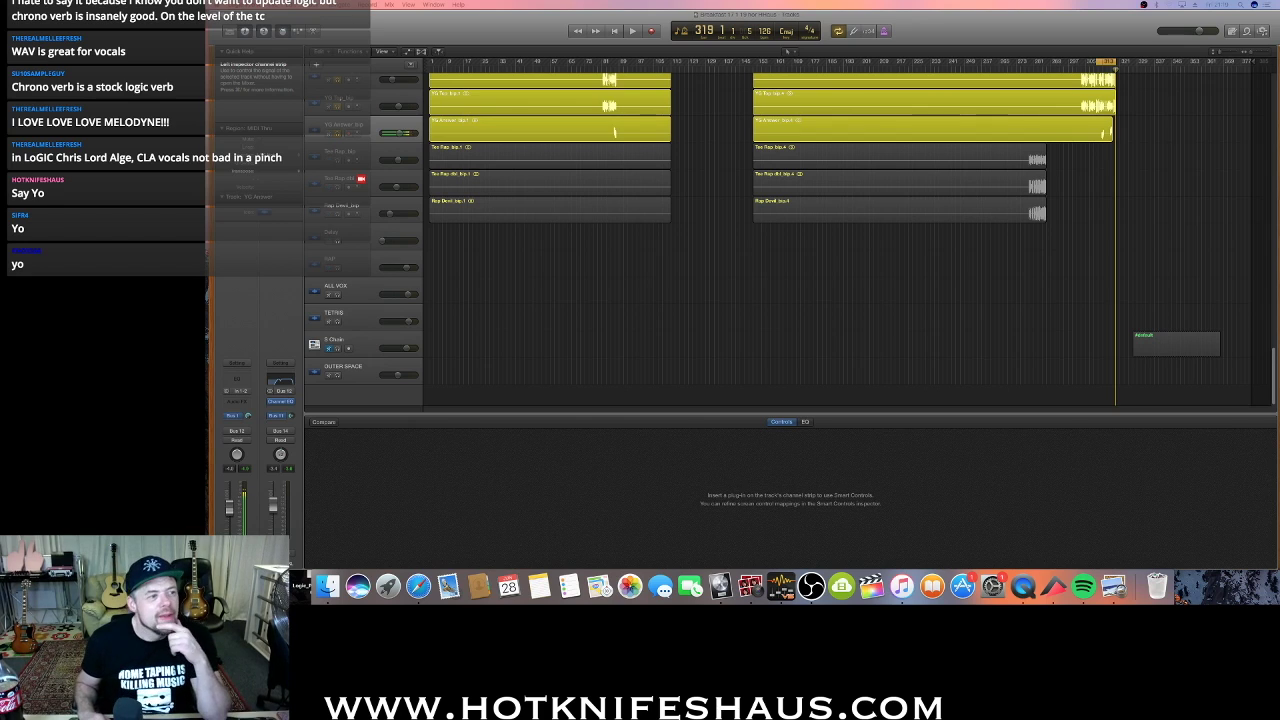
Set the cycle range from bar 1 across the whole first arrangement and solo the full Breakfast mix track above the drums
{"action": "scroll", "coordinate": [646, 174], "scroll_direction": "up", "scroll_amount": 10}
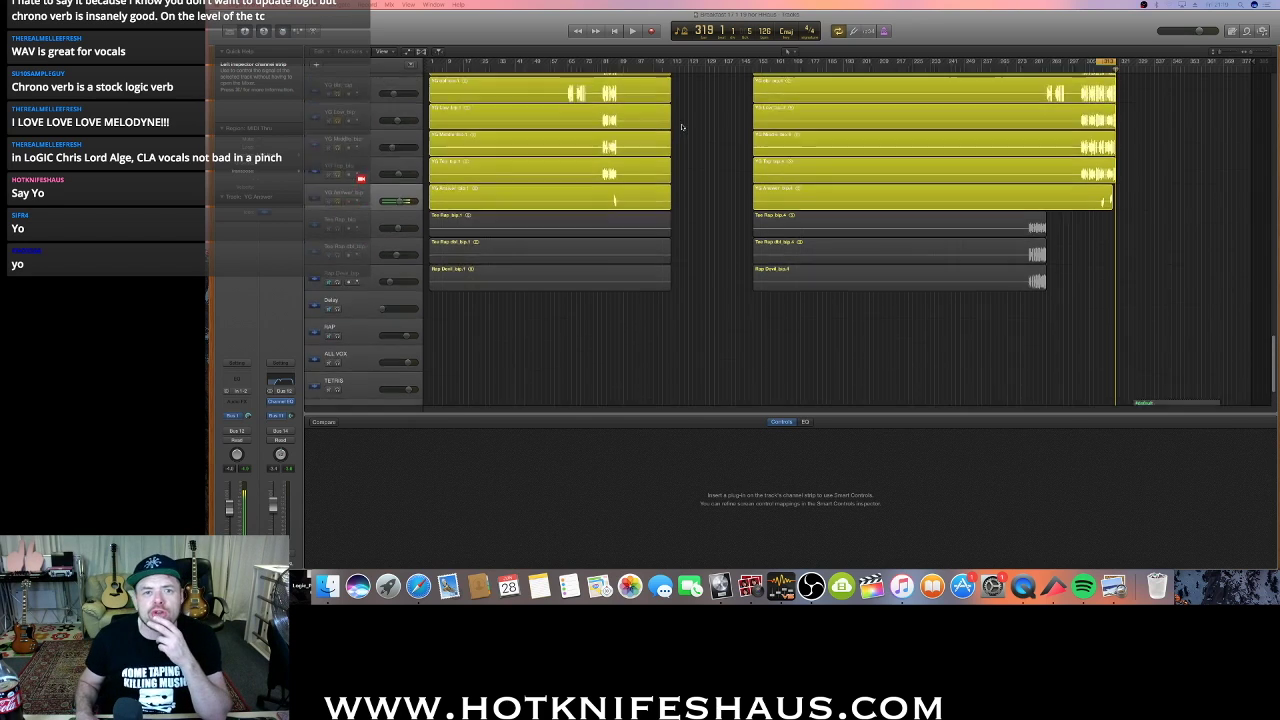
{"action": "scroll", "coordinate": [646, 174], "scroll_direction": "up", "scroll_amount": 10}
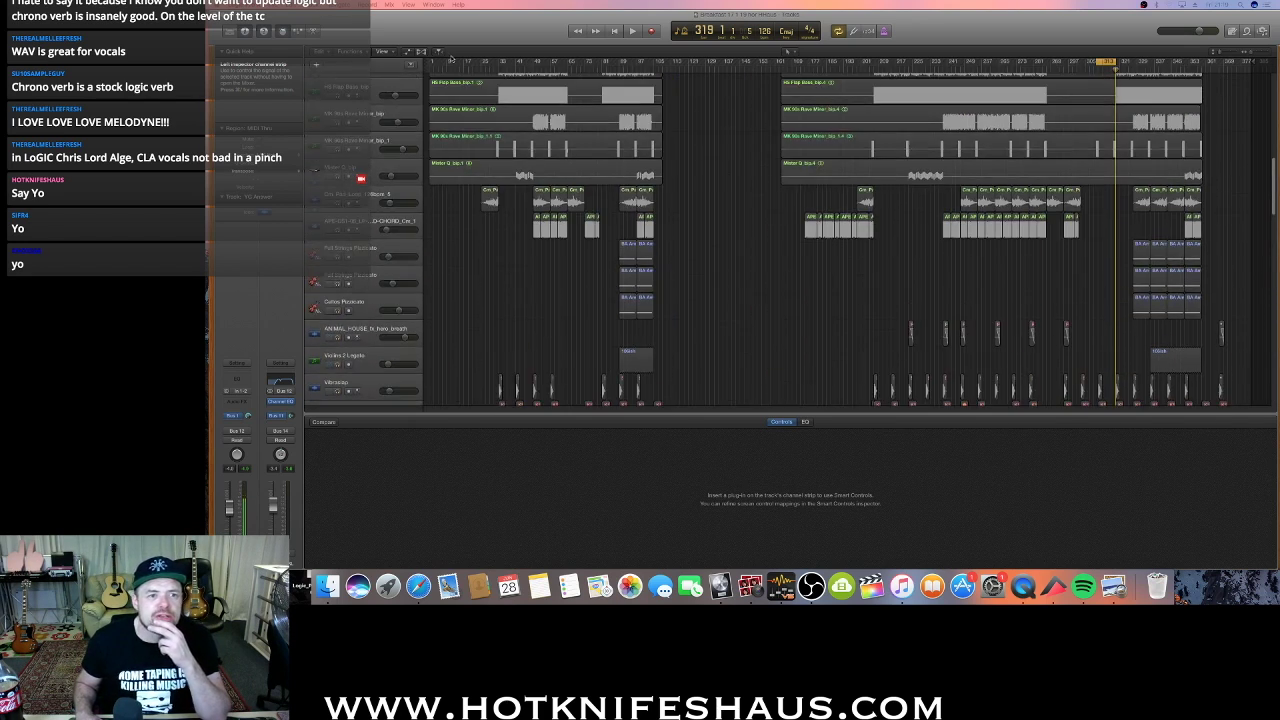
{"action": "left_click_drag", "start_coordinate": [446, 61], "coordinate": [662, 118]}
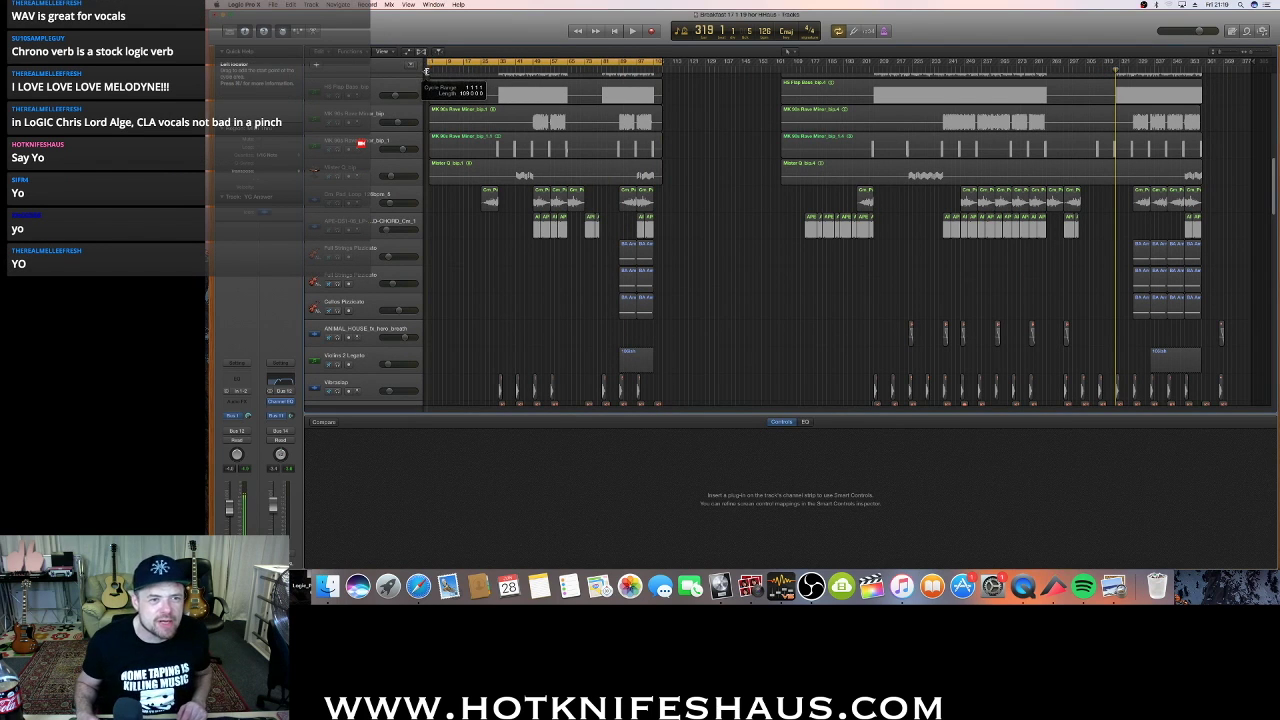
{"action": "scroll", "coordinate": [378, 231], "scroll_direction": "up", "scroll_amount": 9}
{"action": "scroll", "coordinate": [378, 231], "scroll_direction": "up", "scroll_amount": 8}
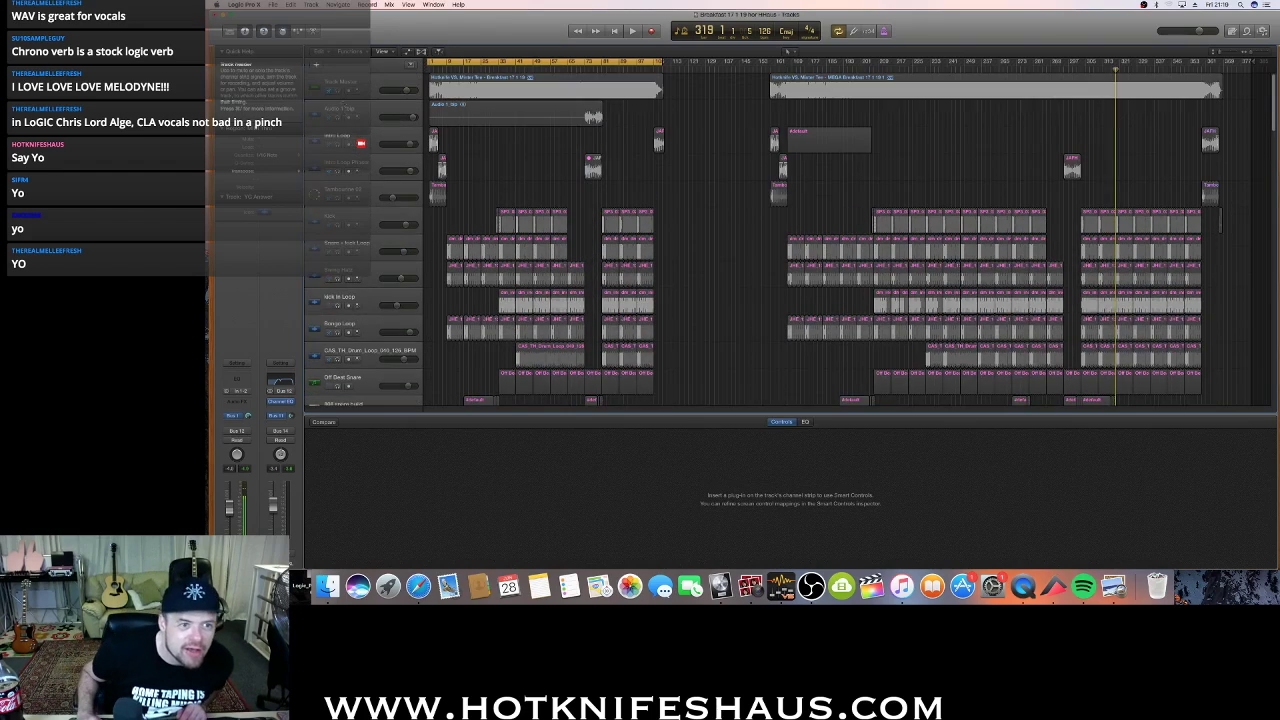
{"action": "left_click", "coordinate": [337, 91]}
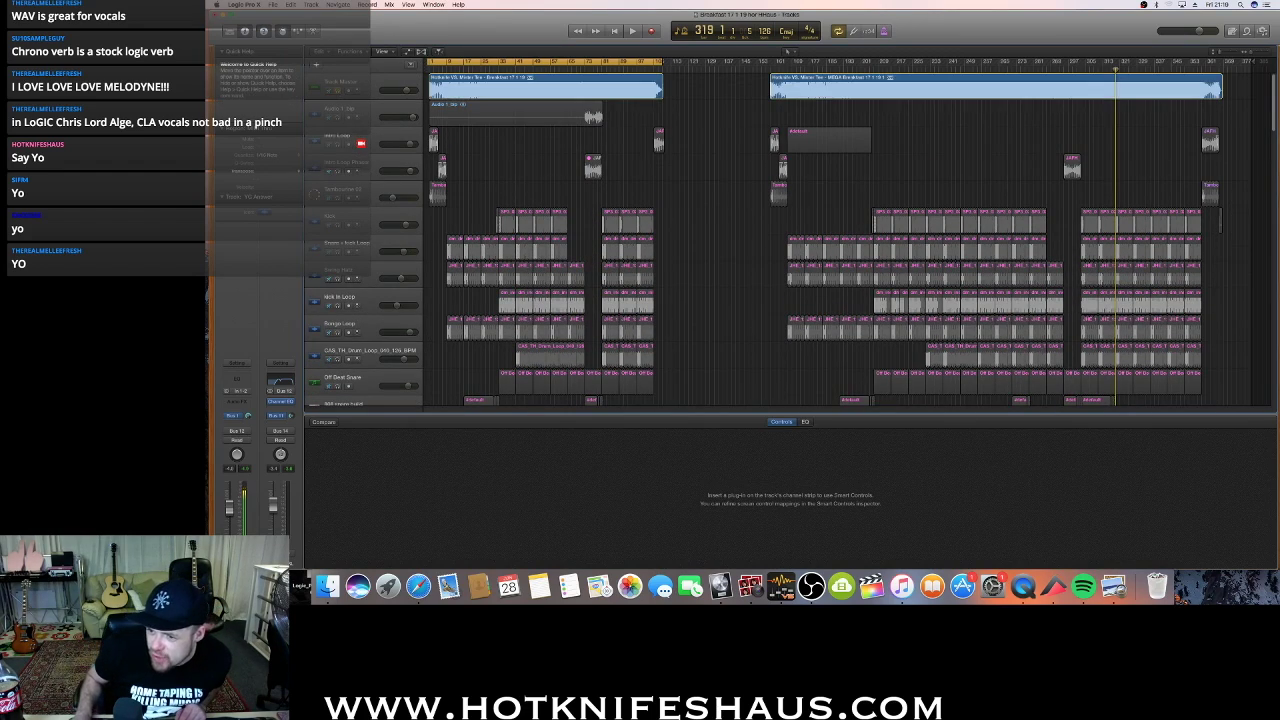